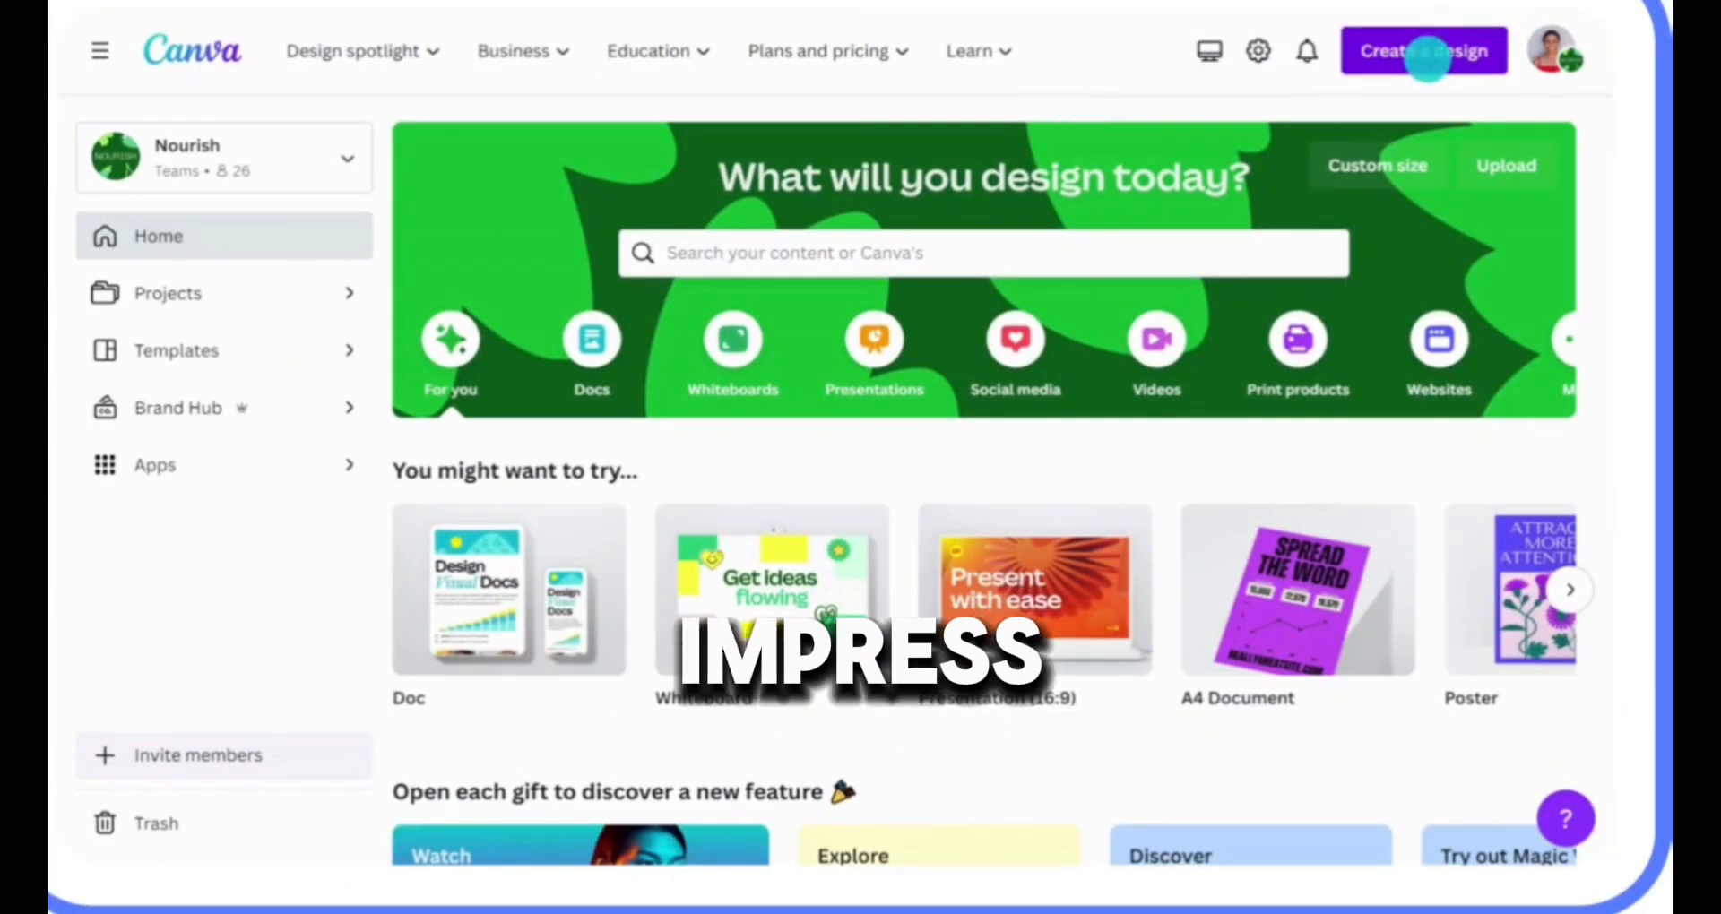
pyautogui.click(1428, 55)
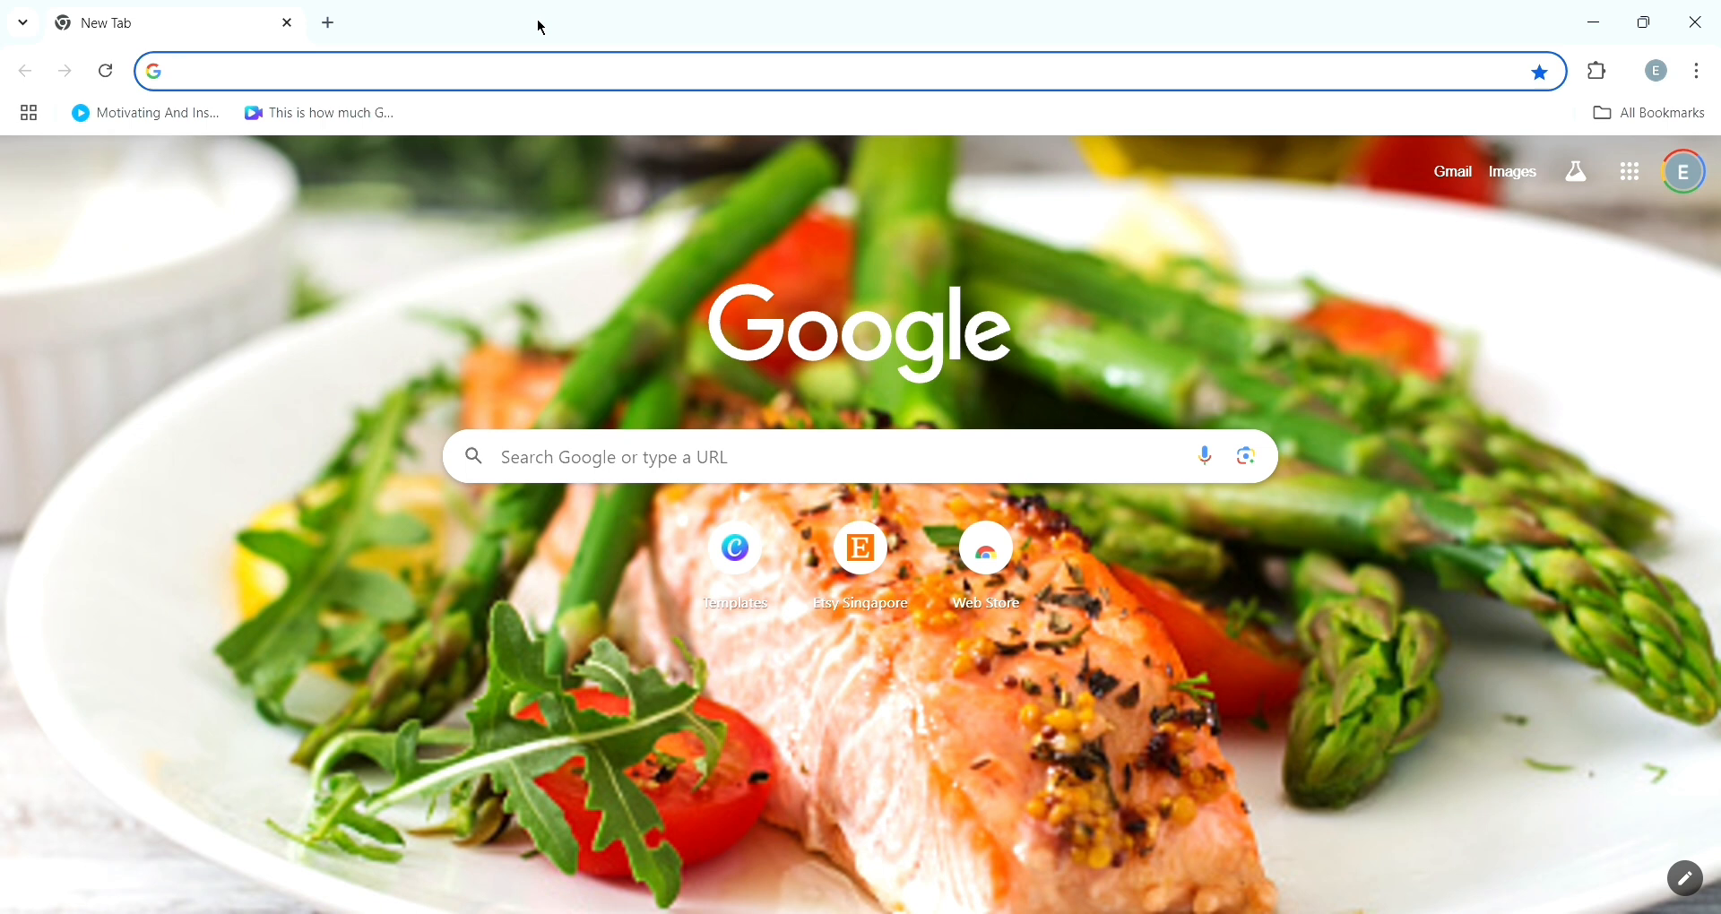
# - Search Google for "trending resturant flier design"
pyautogui.write('trend')
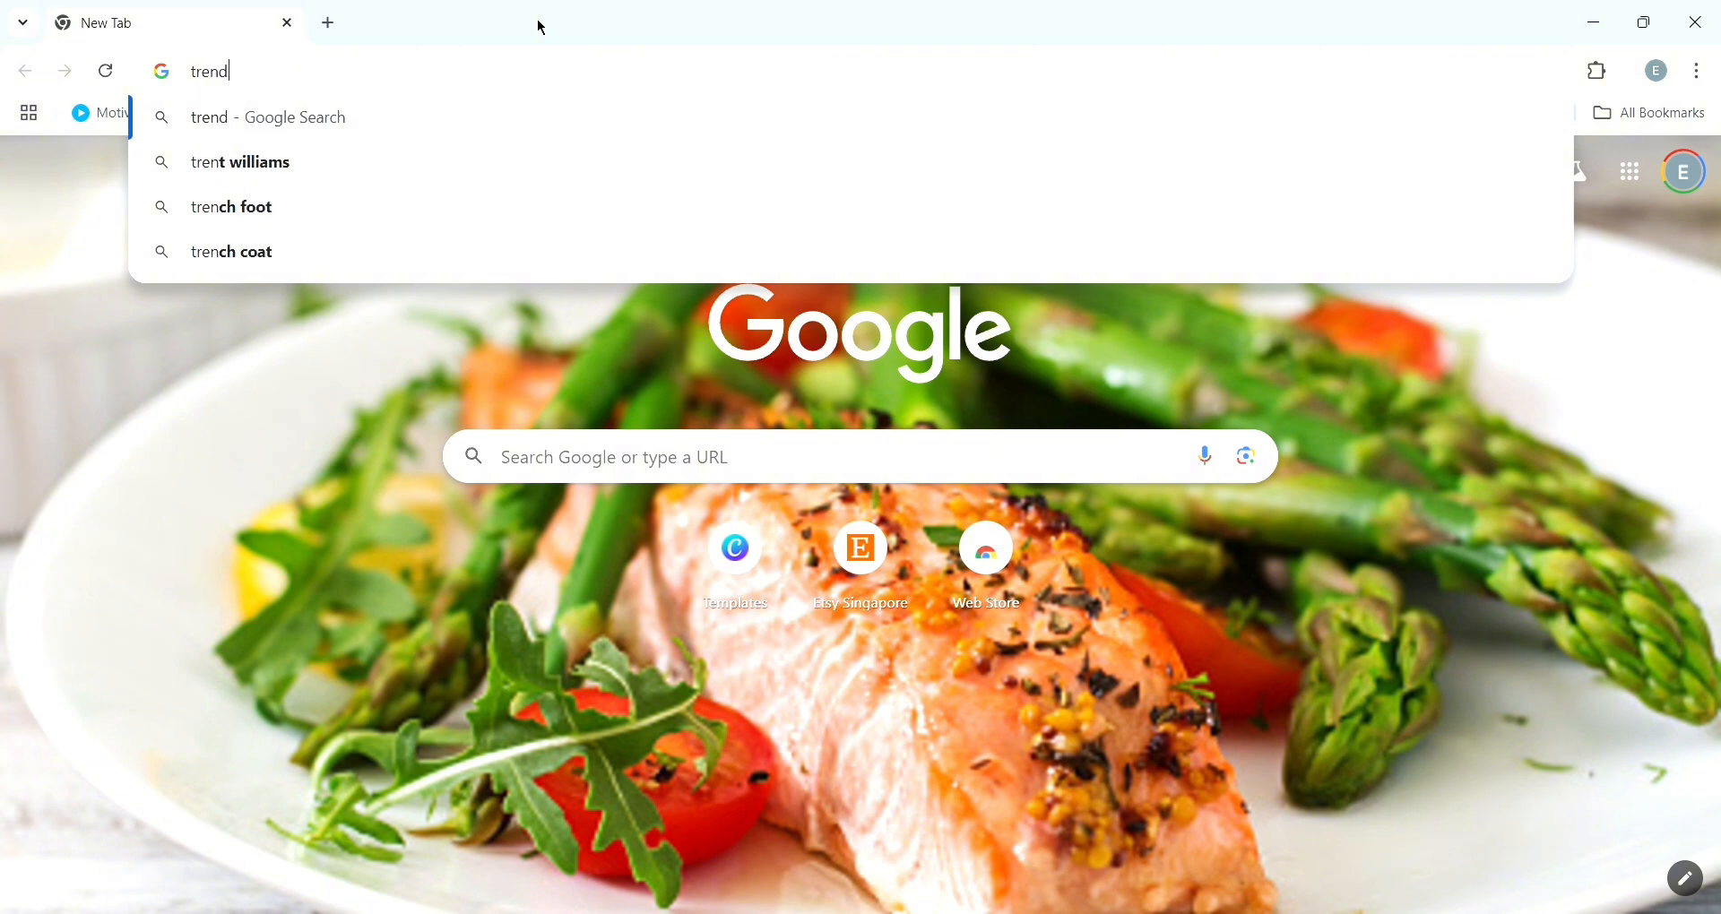
pyautogui.write('ing ')
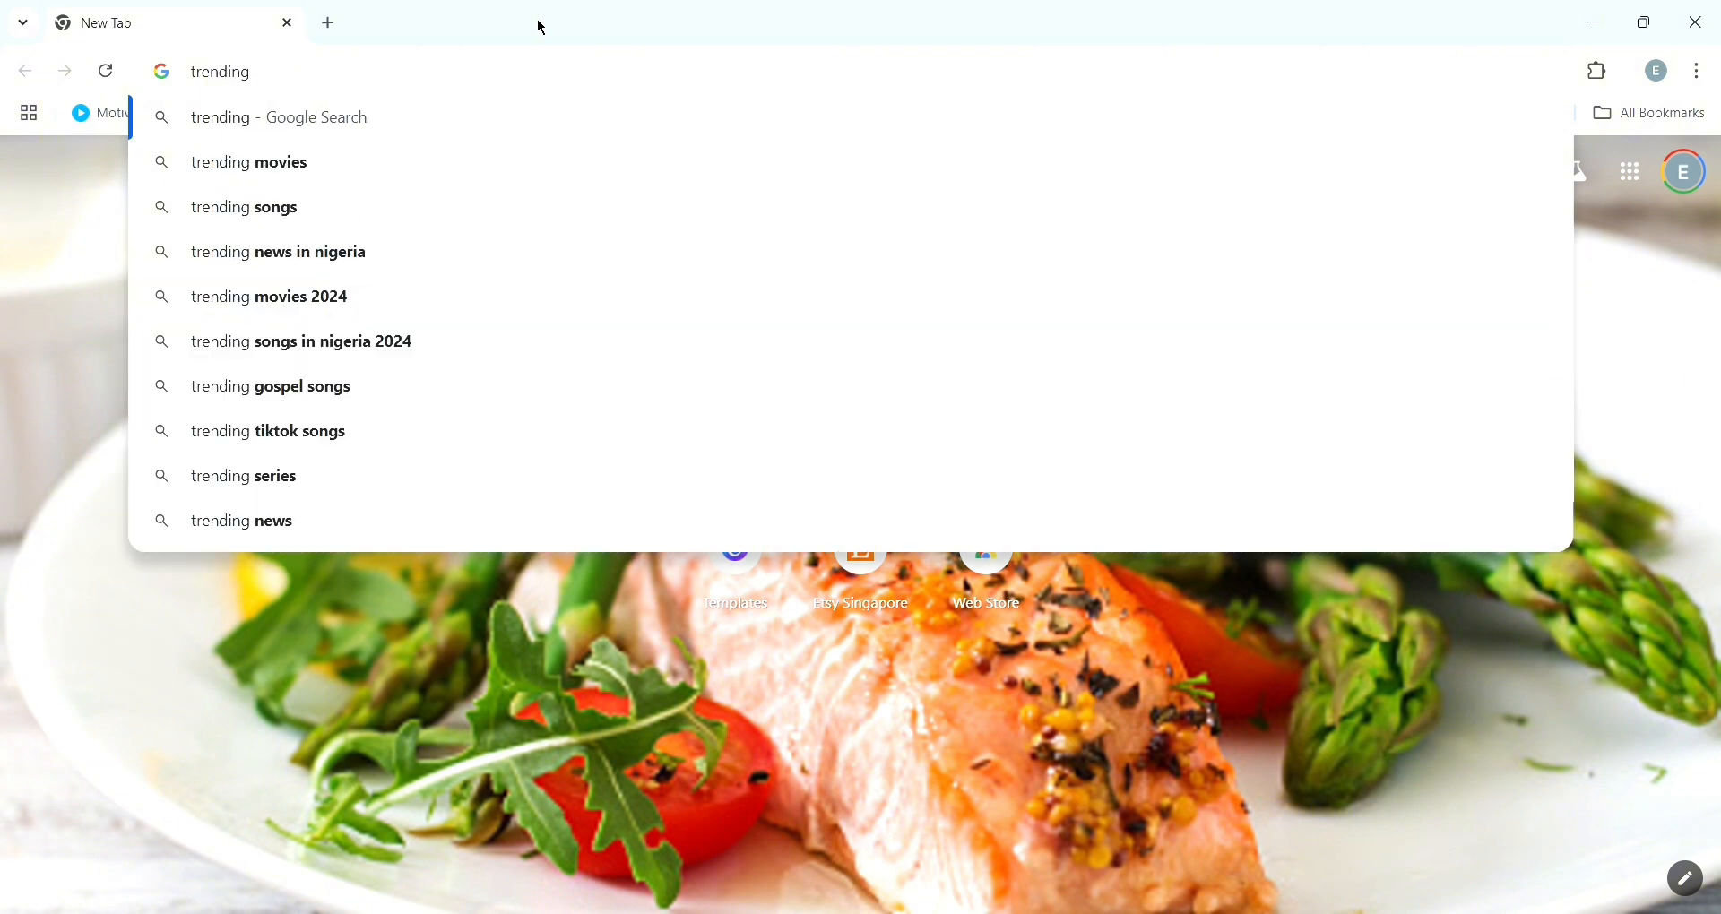
pyautogui.write('re')
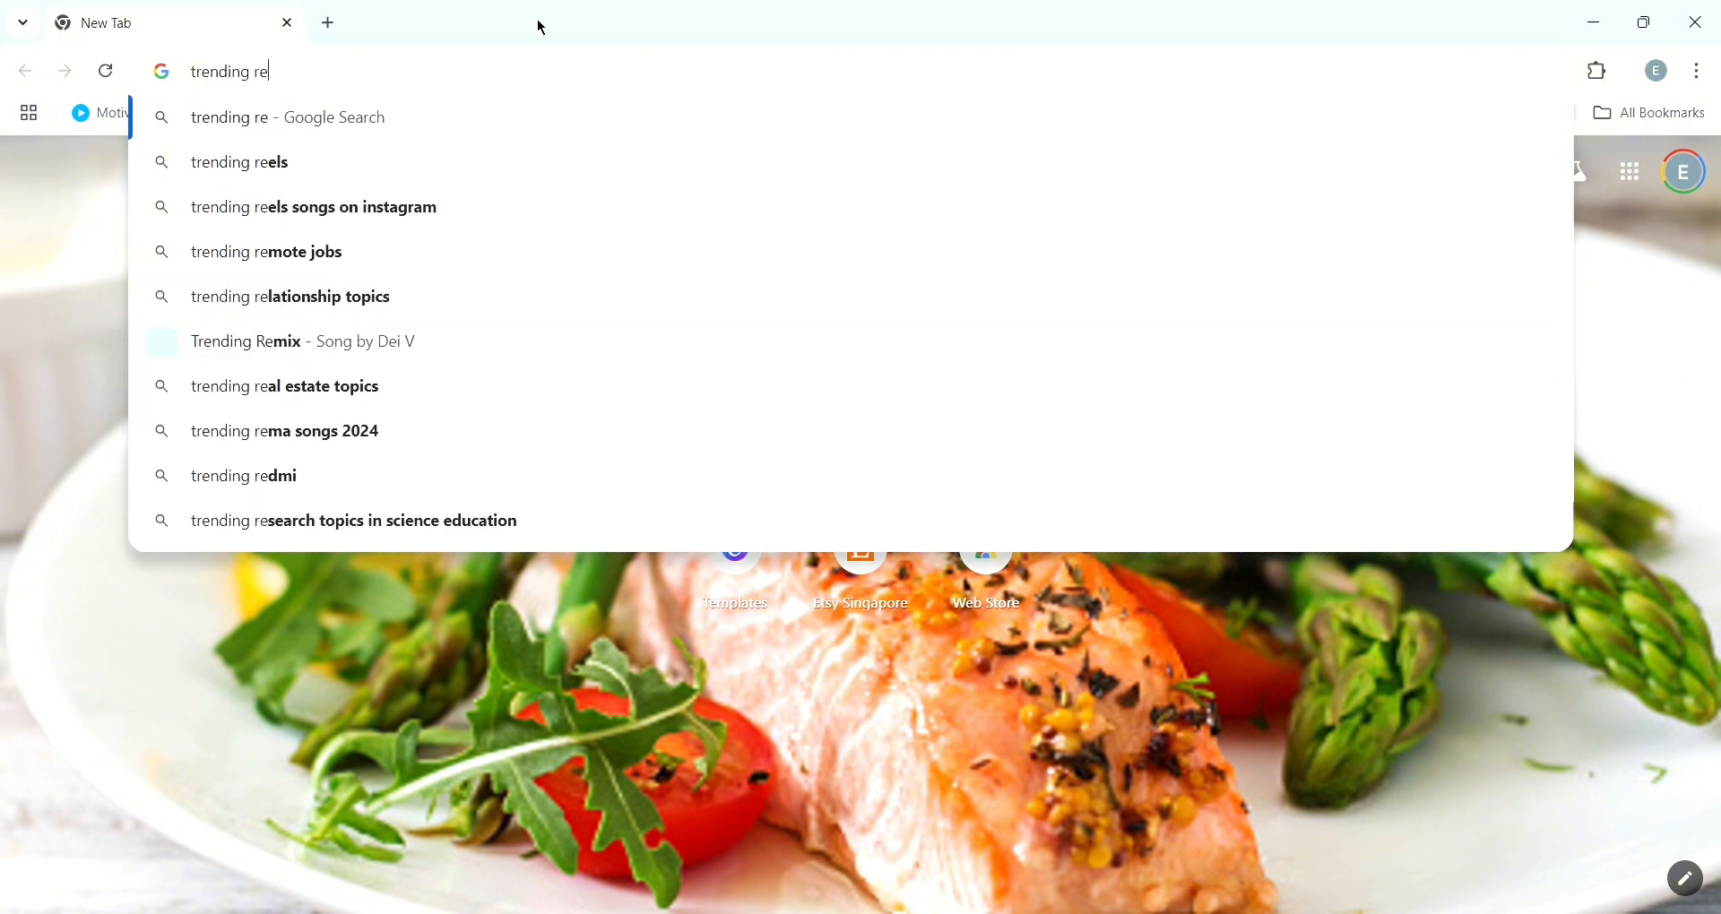
pyautogui.write('stu')
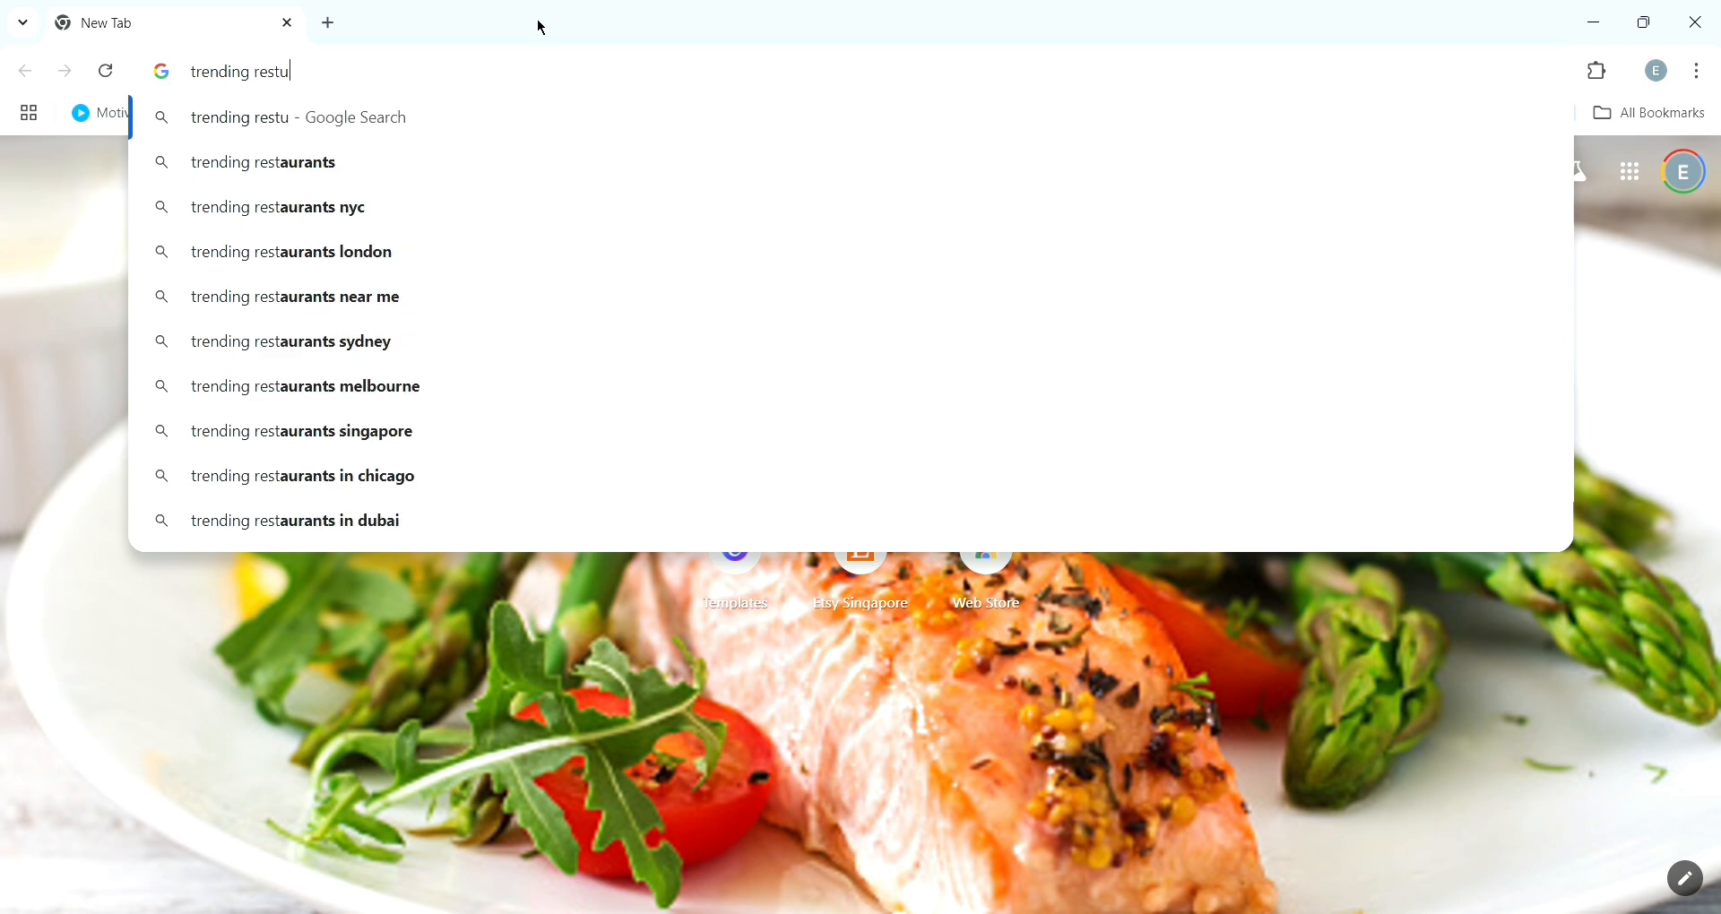
pyautogui.write('rant ')
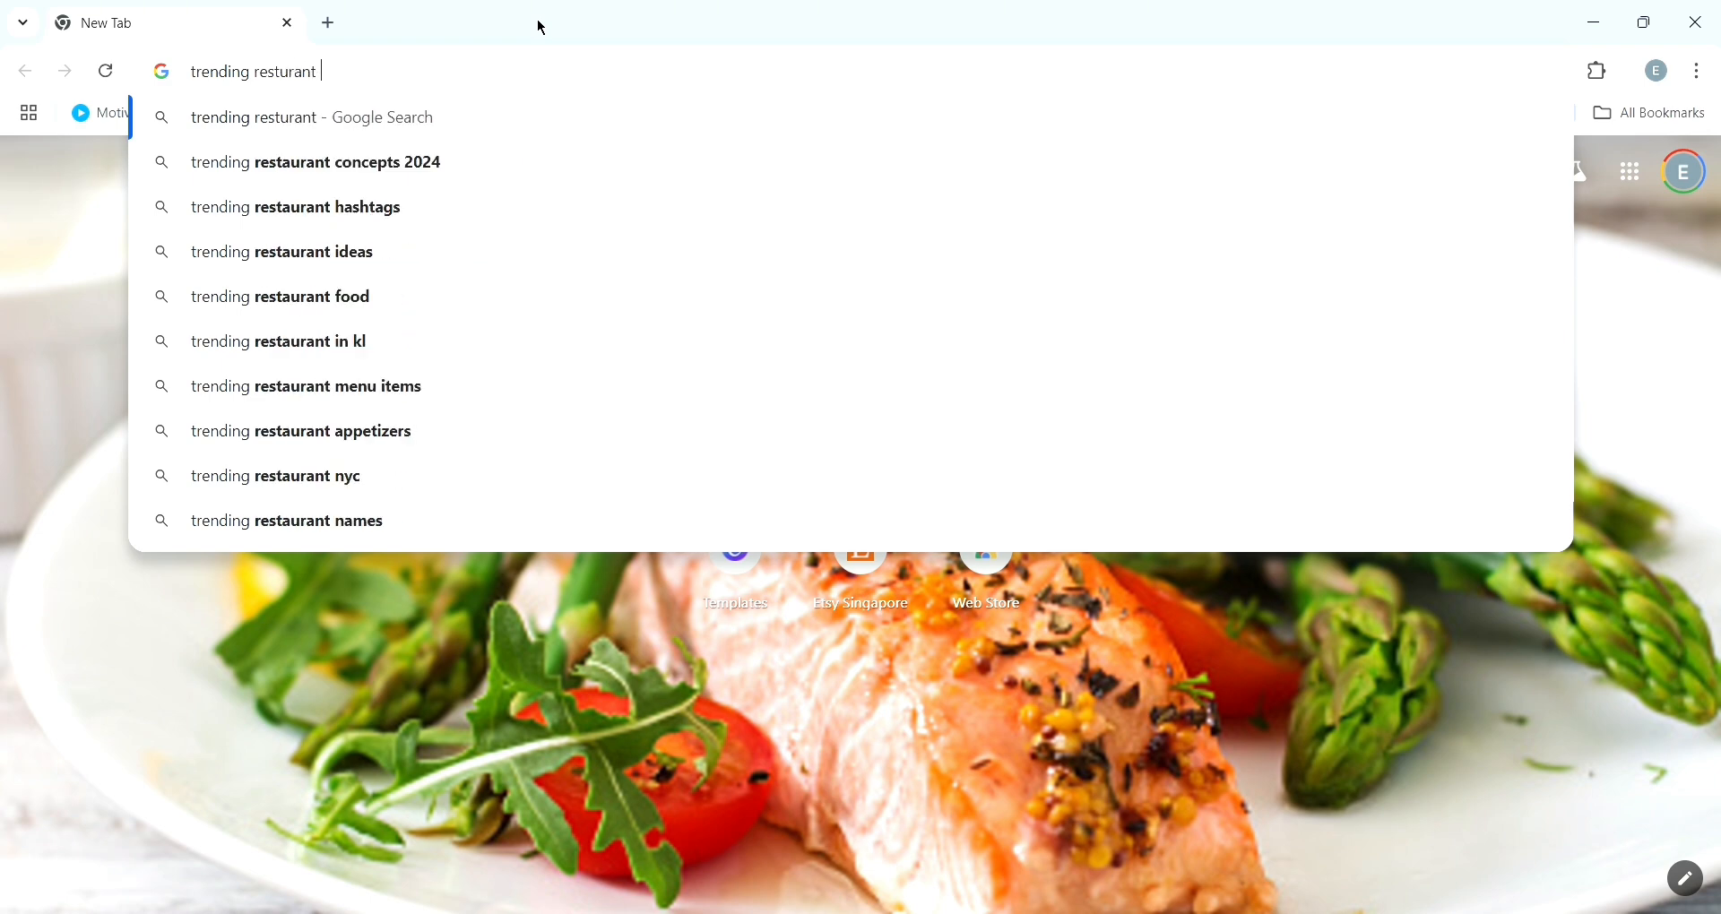
pyautogui.write('flier')
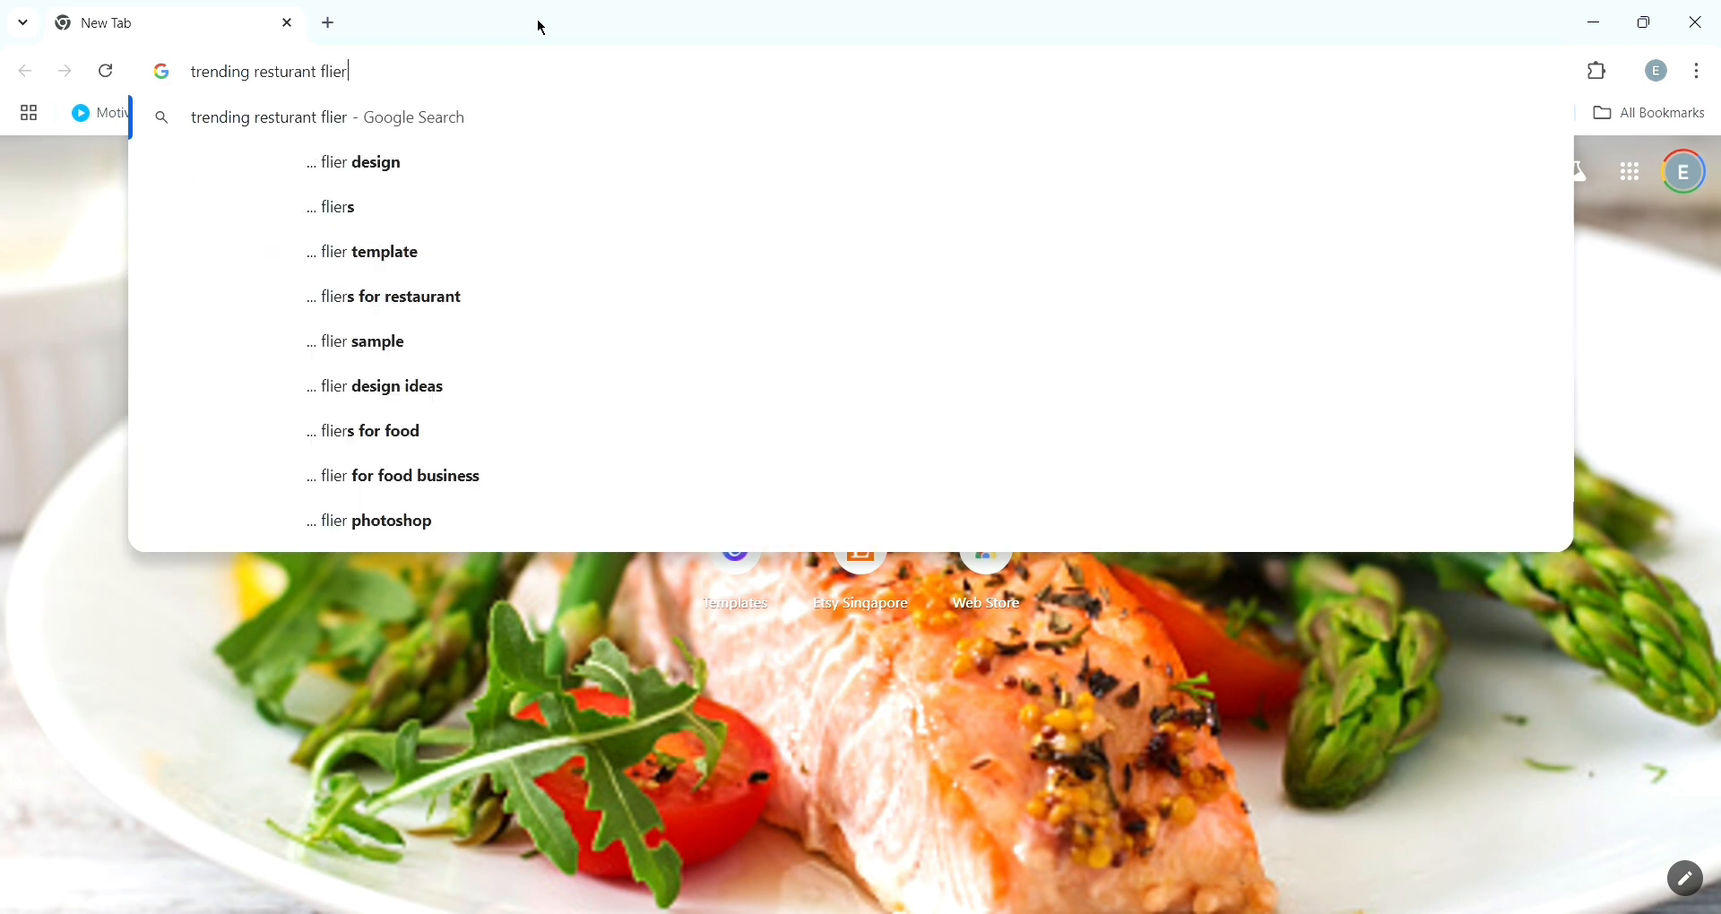
pyautogui.write(' des')
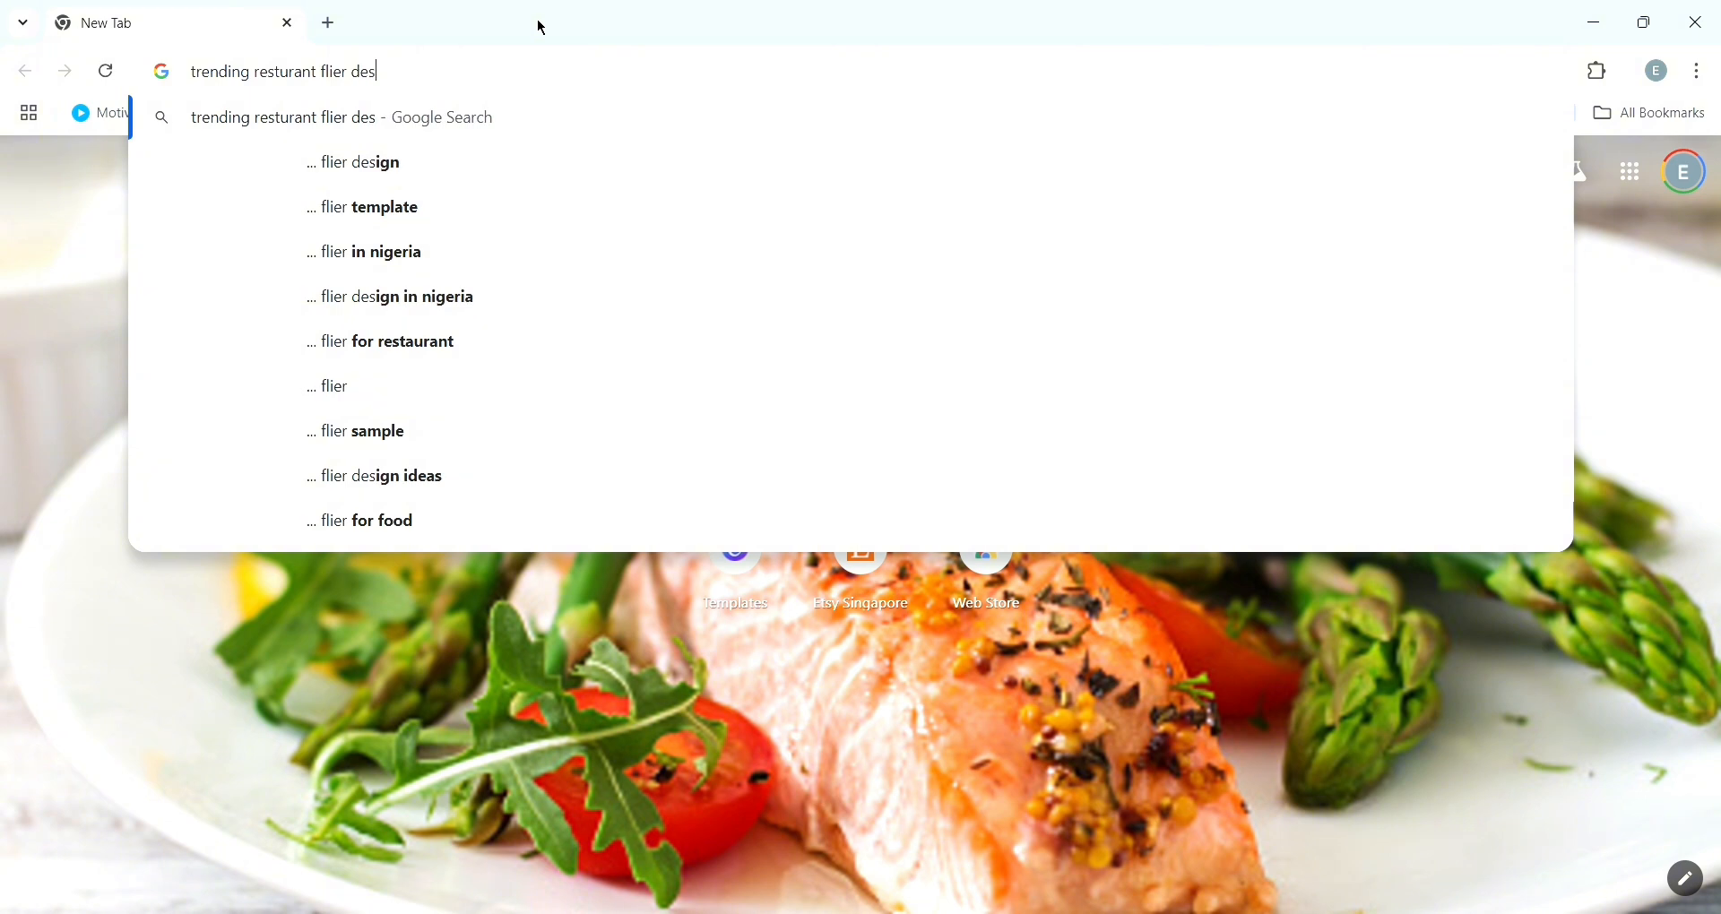
pyautogui.write('ign')
pyautogui.press('Return')
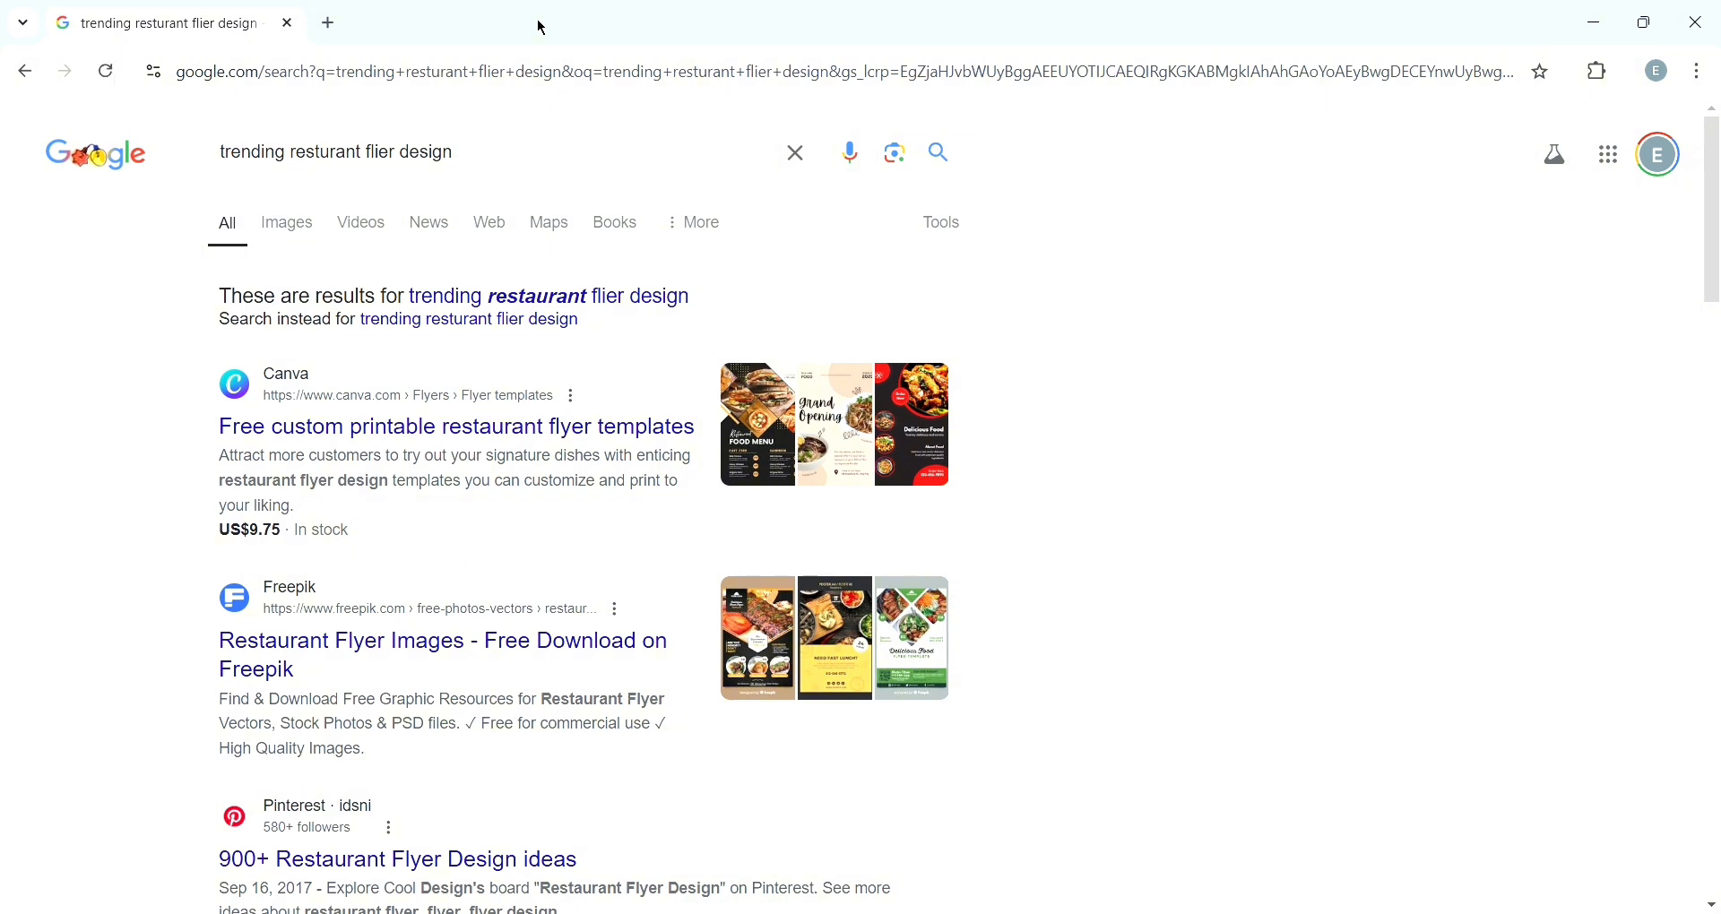
# - Browse the image results for restaurant flyer designs and open the red-and-black Canva flyer preview
pyautogui.click(295, 229)
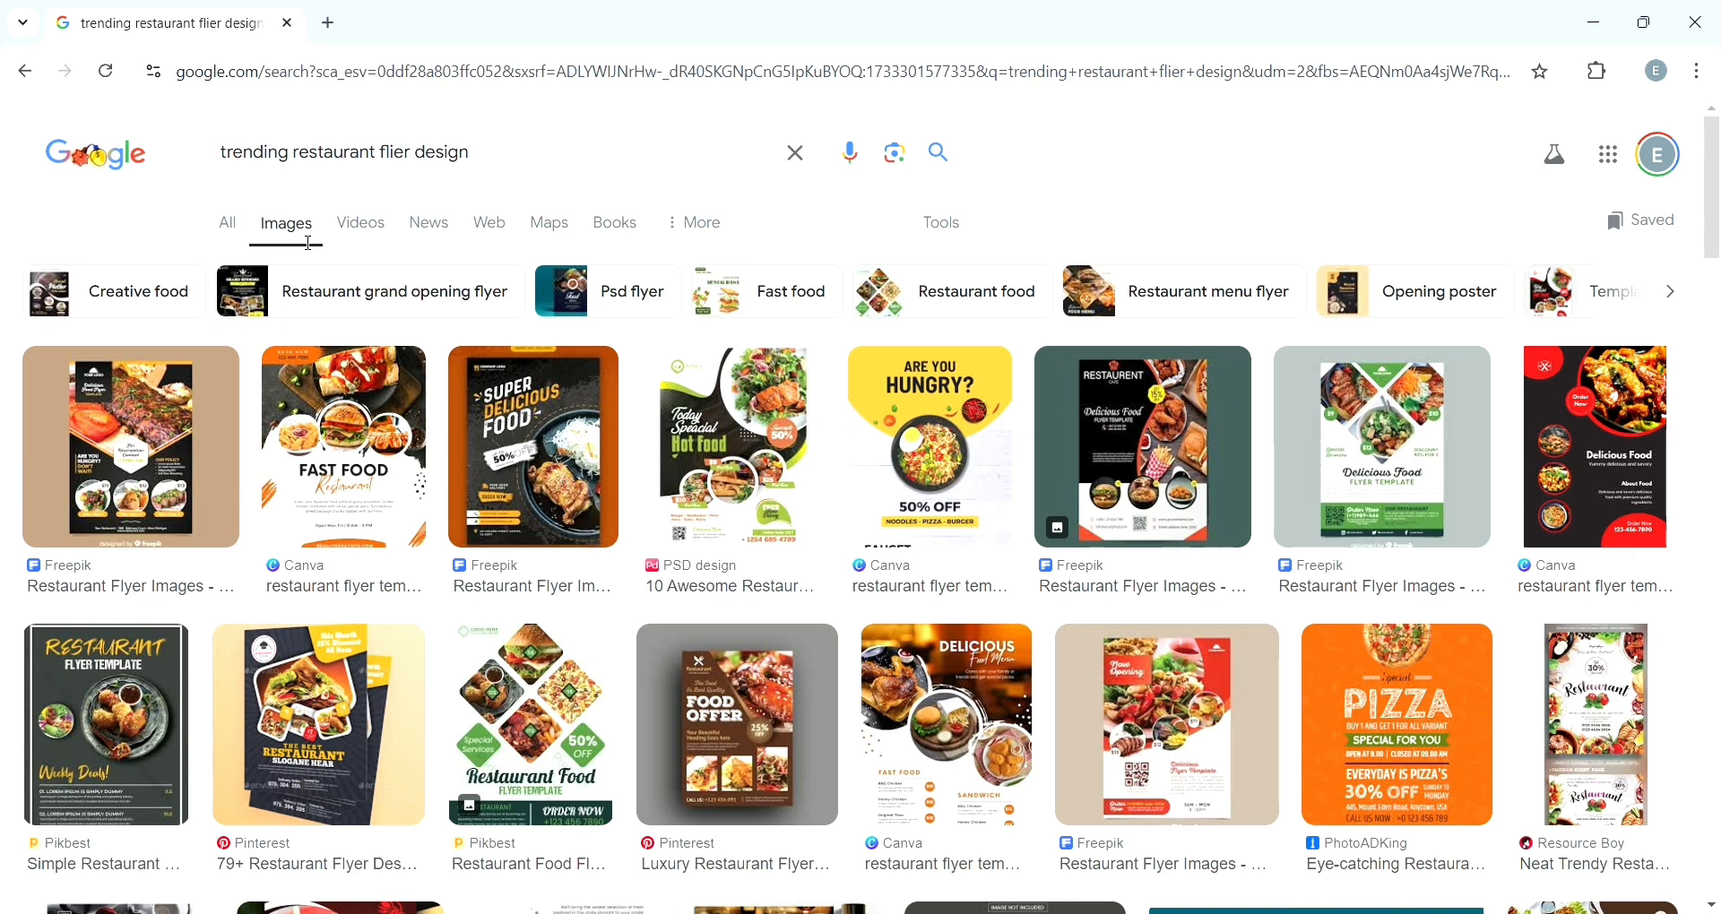
pyautogui.scroll(-2, 309, 244)
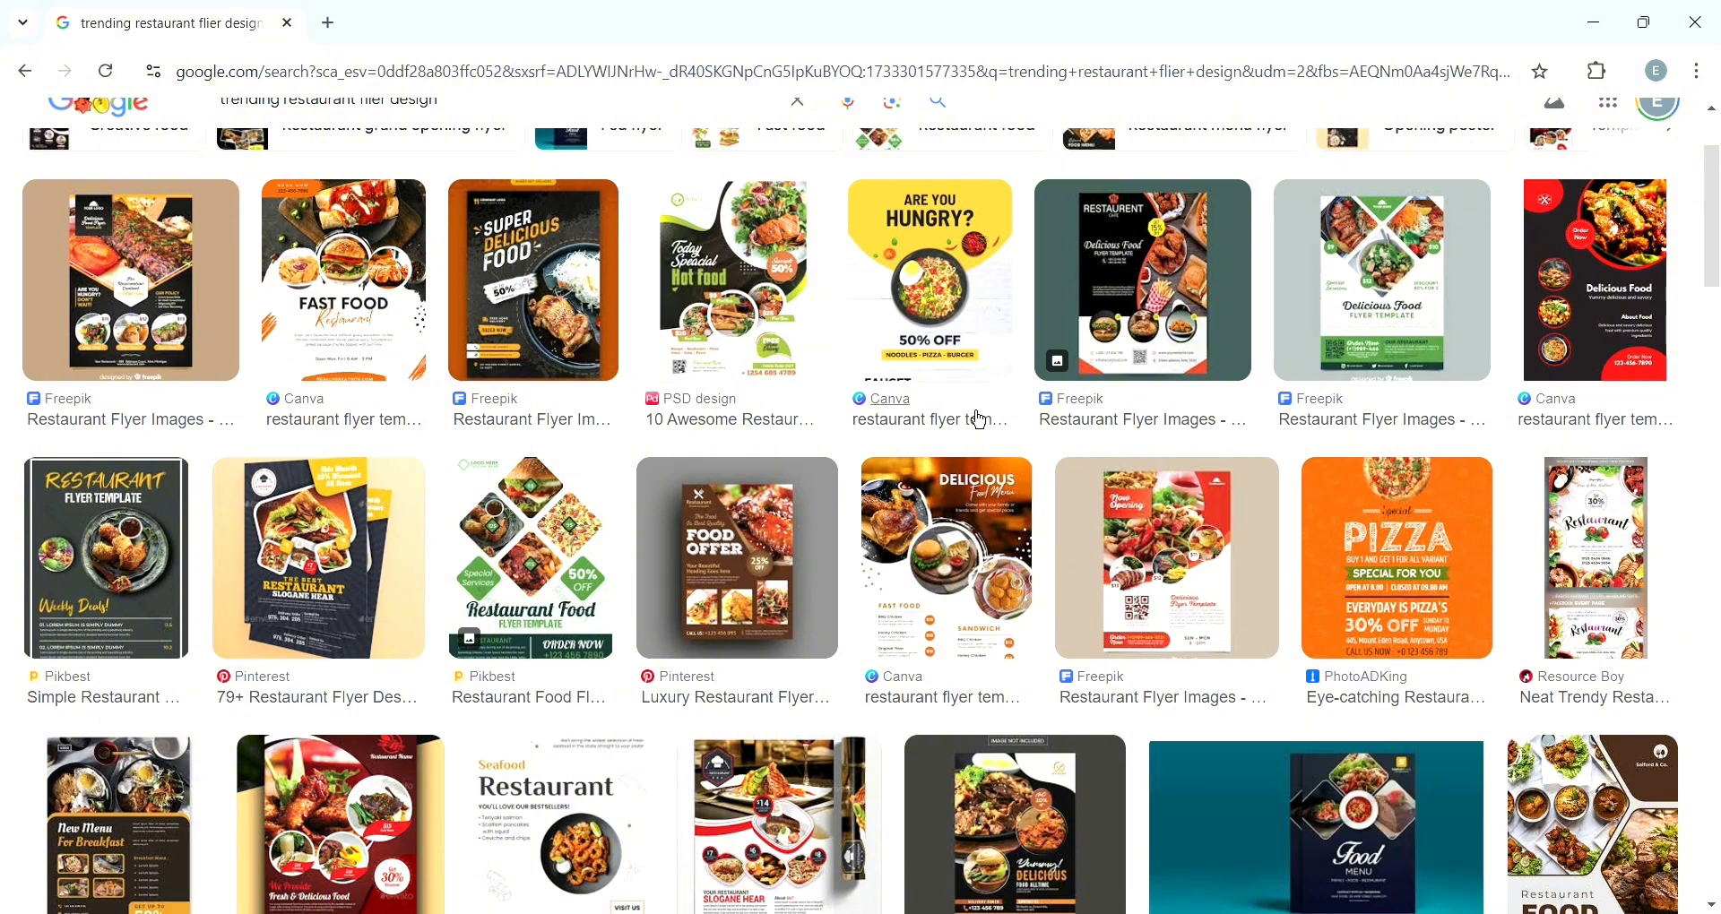
pyautogui.scroll(-4, 981, 421)
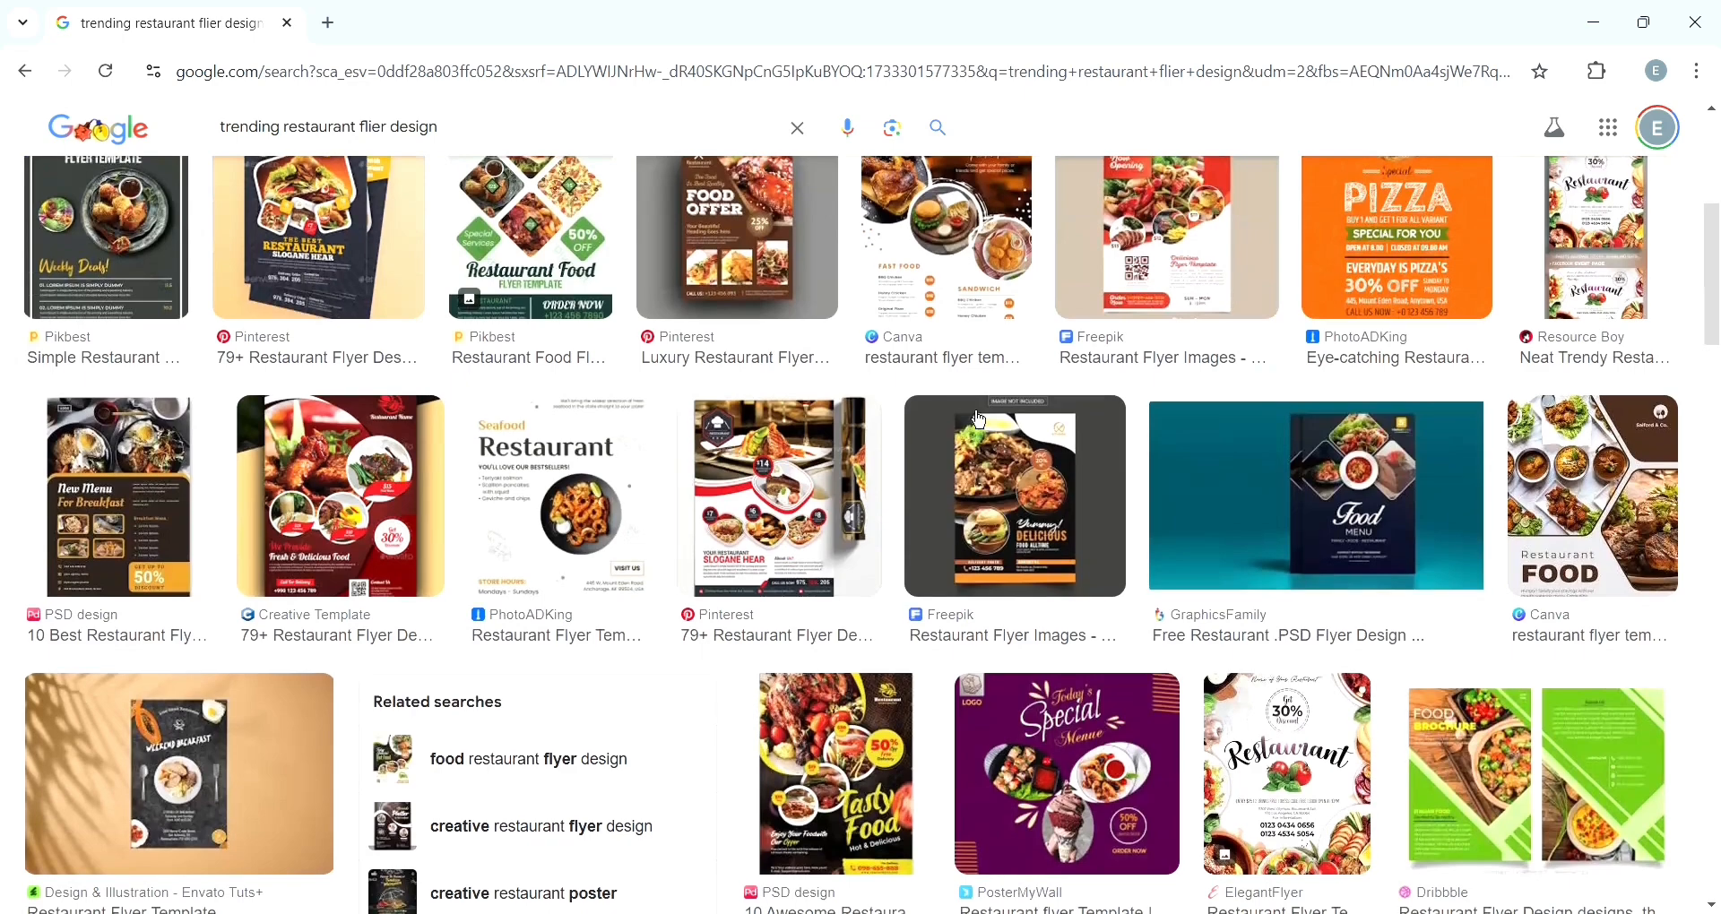
pyautogui.scroll(1, 981, 421)
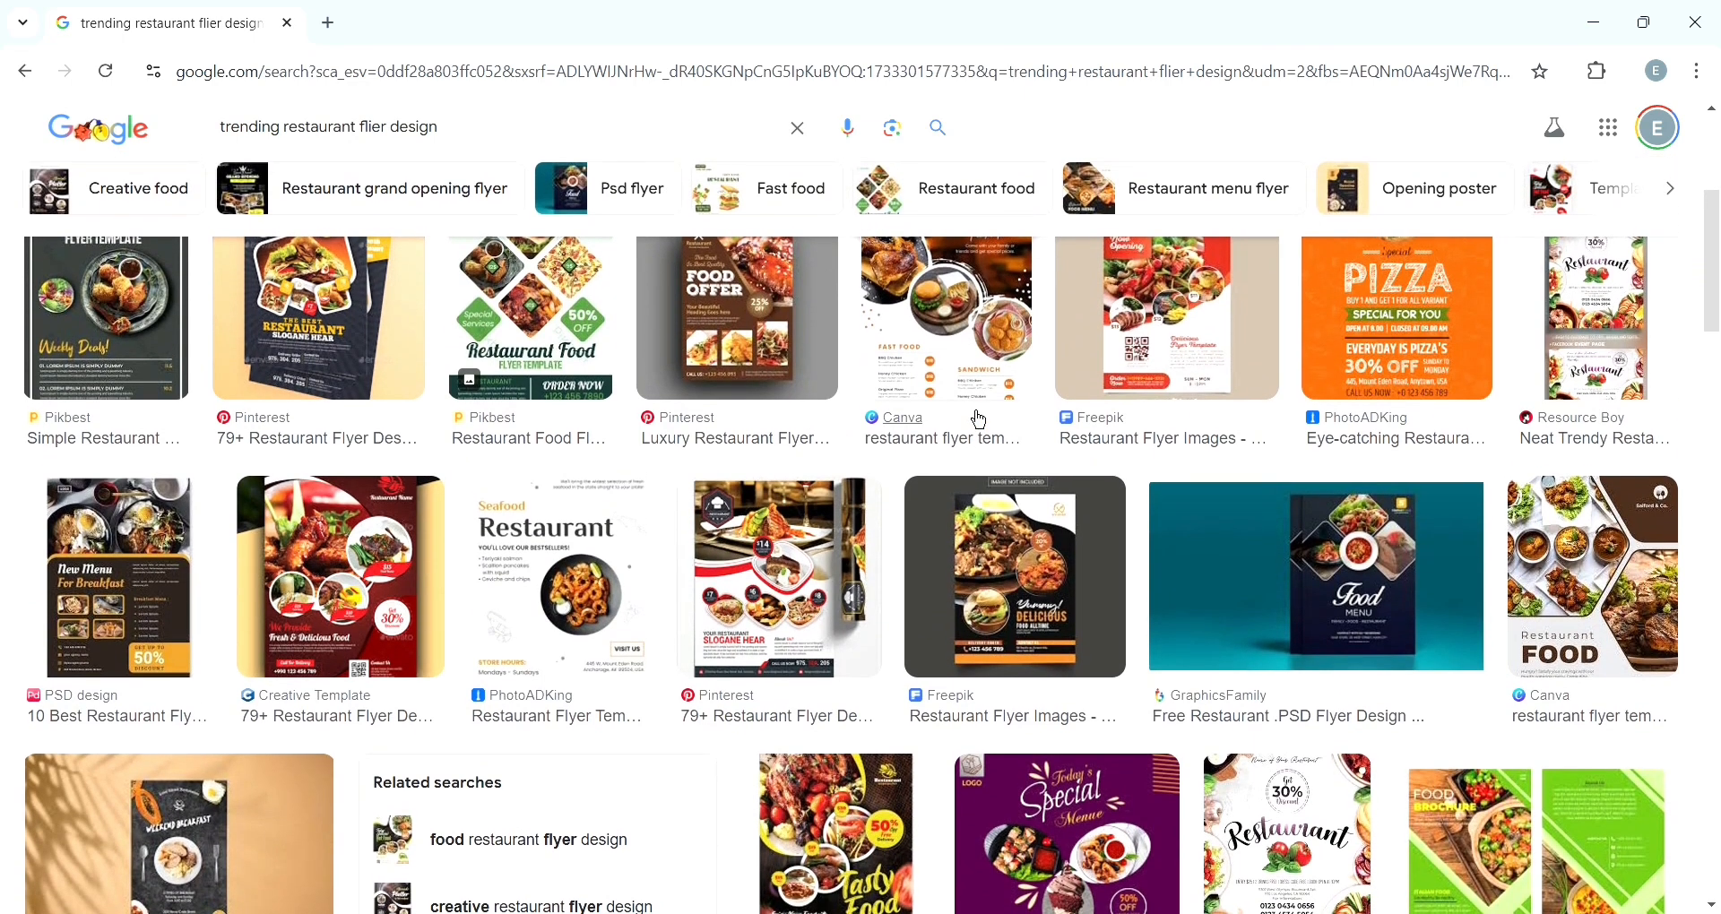
pyautogui.scroll(3, 979, 419)
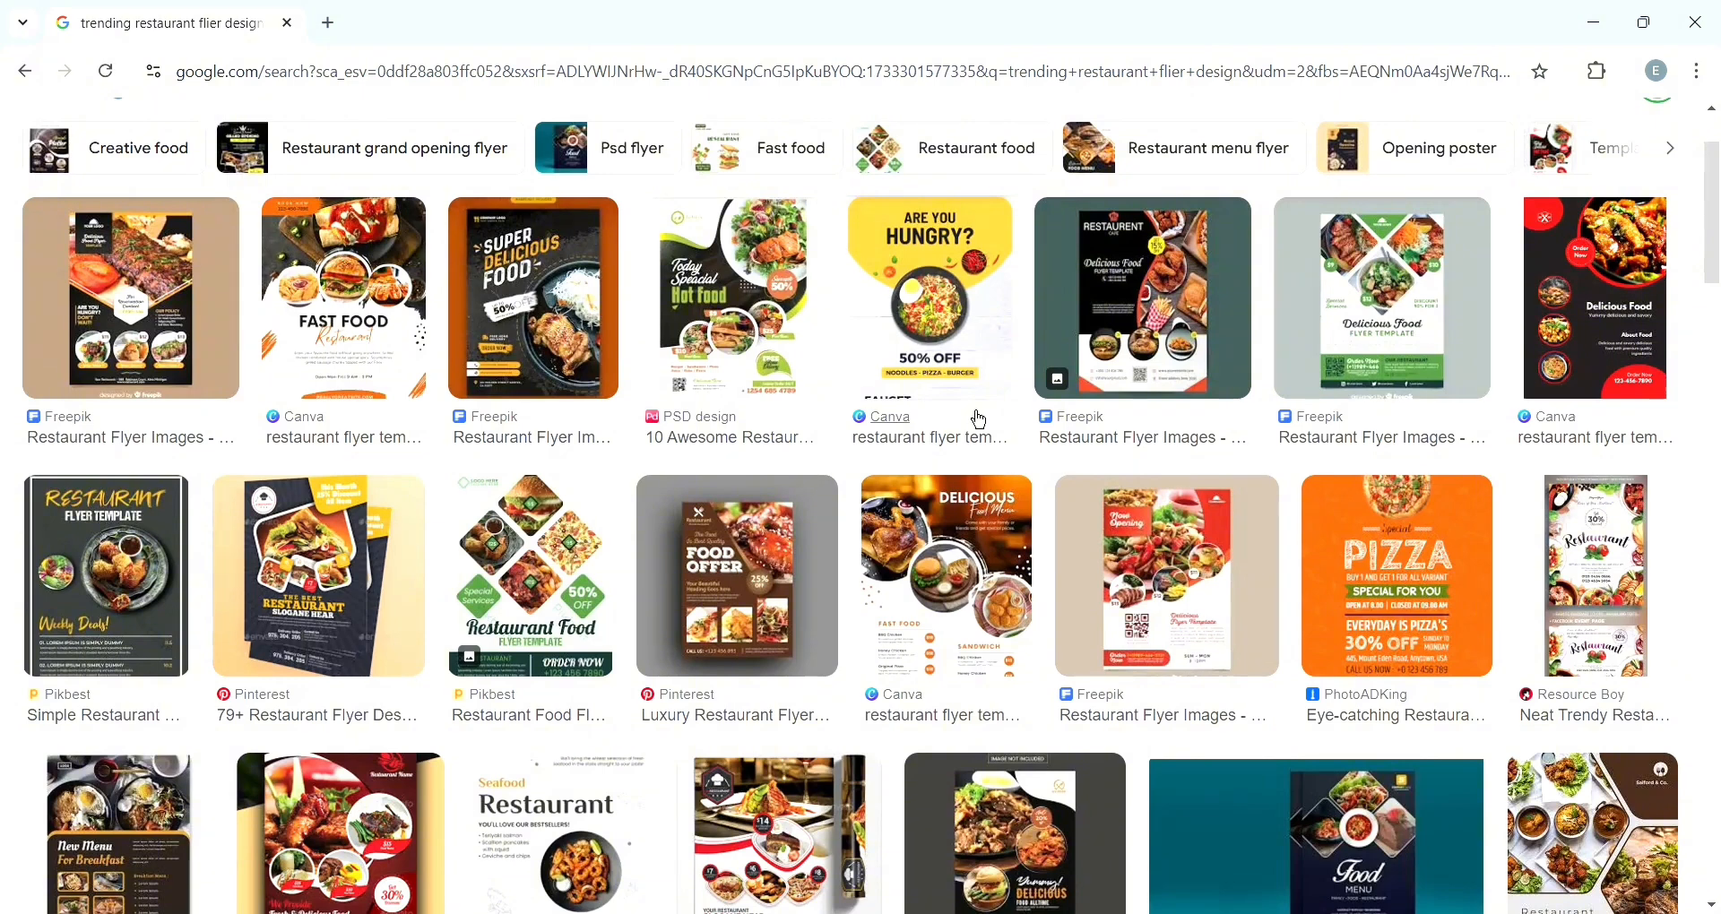
pyautogui.scroll(1, 979, 419)
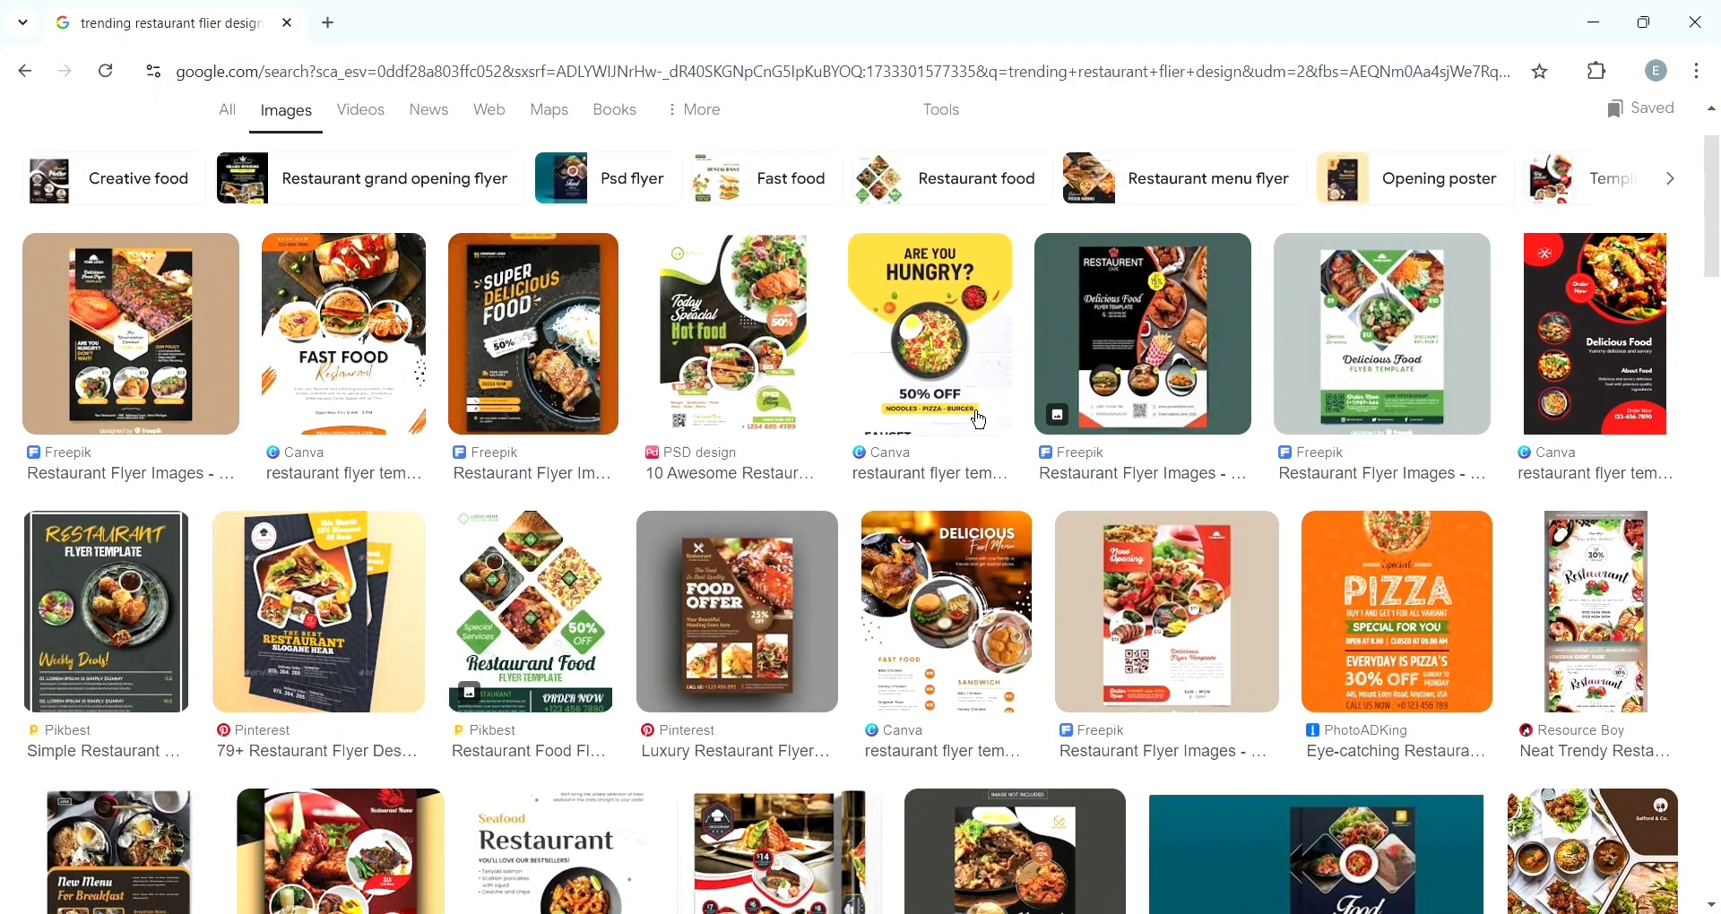
pyautogui.click(1591, 400)
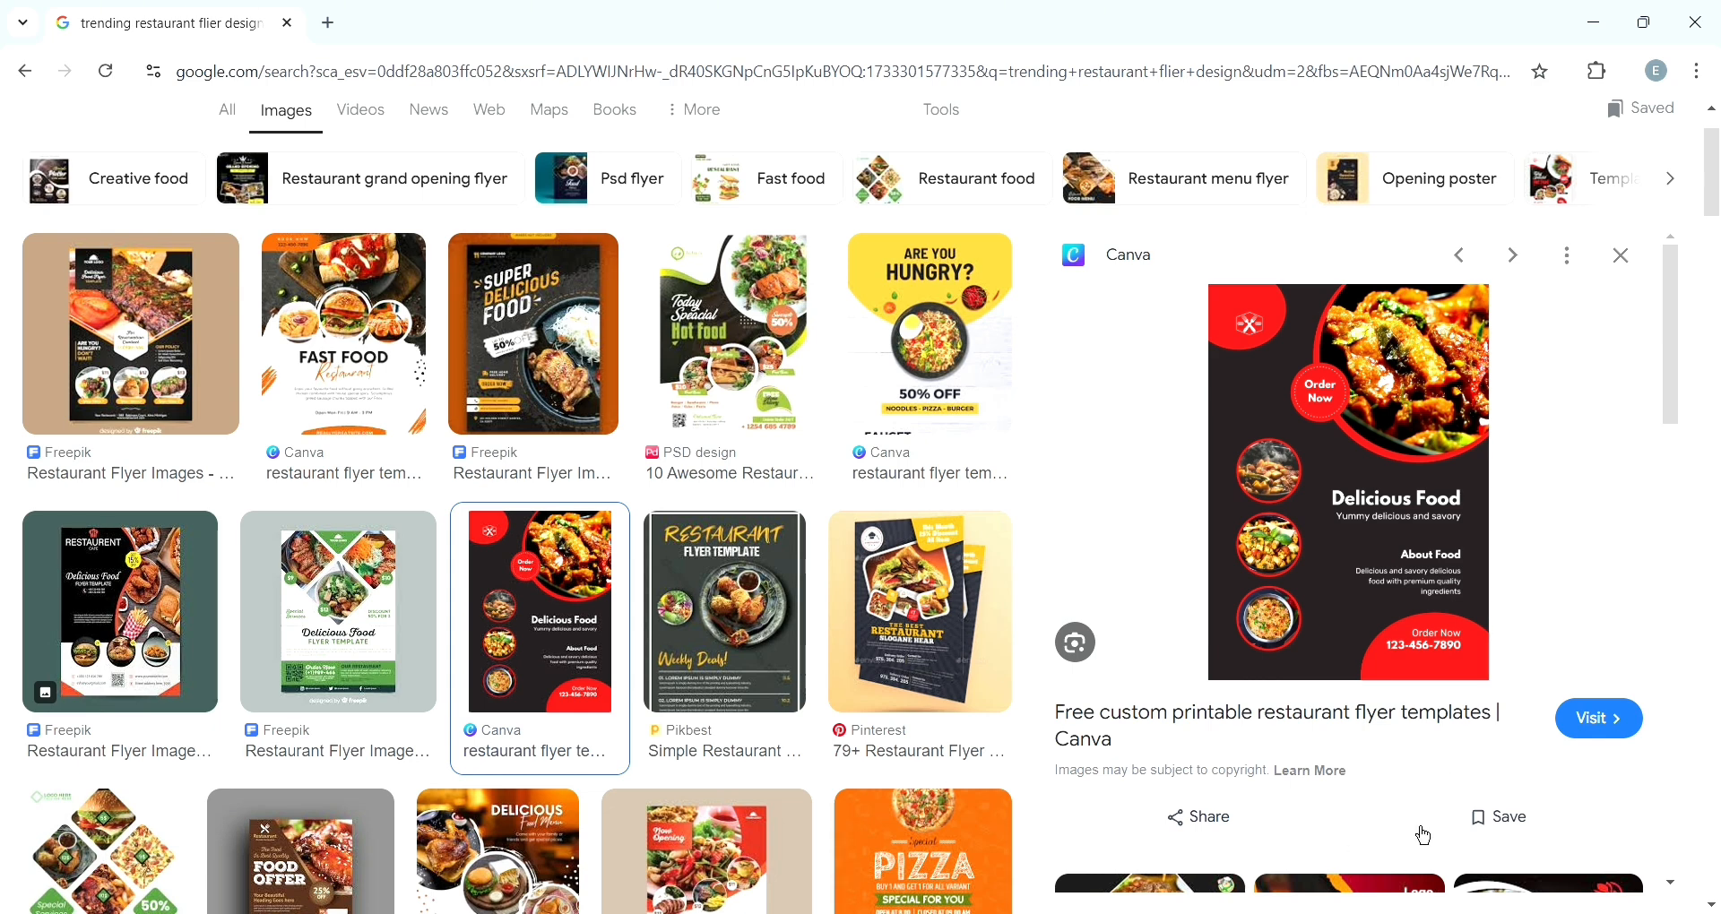
# - Open Canva templates and replace the search with "resturant flier" to find restaurant flyer templates
pyautogui.click(1489, 825)
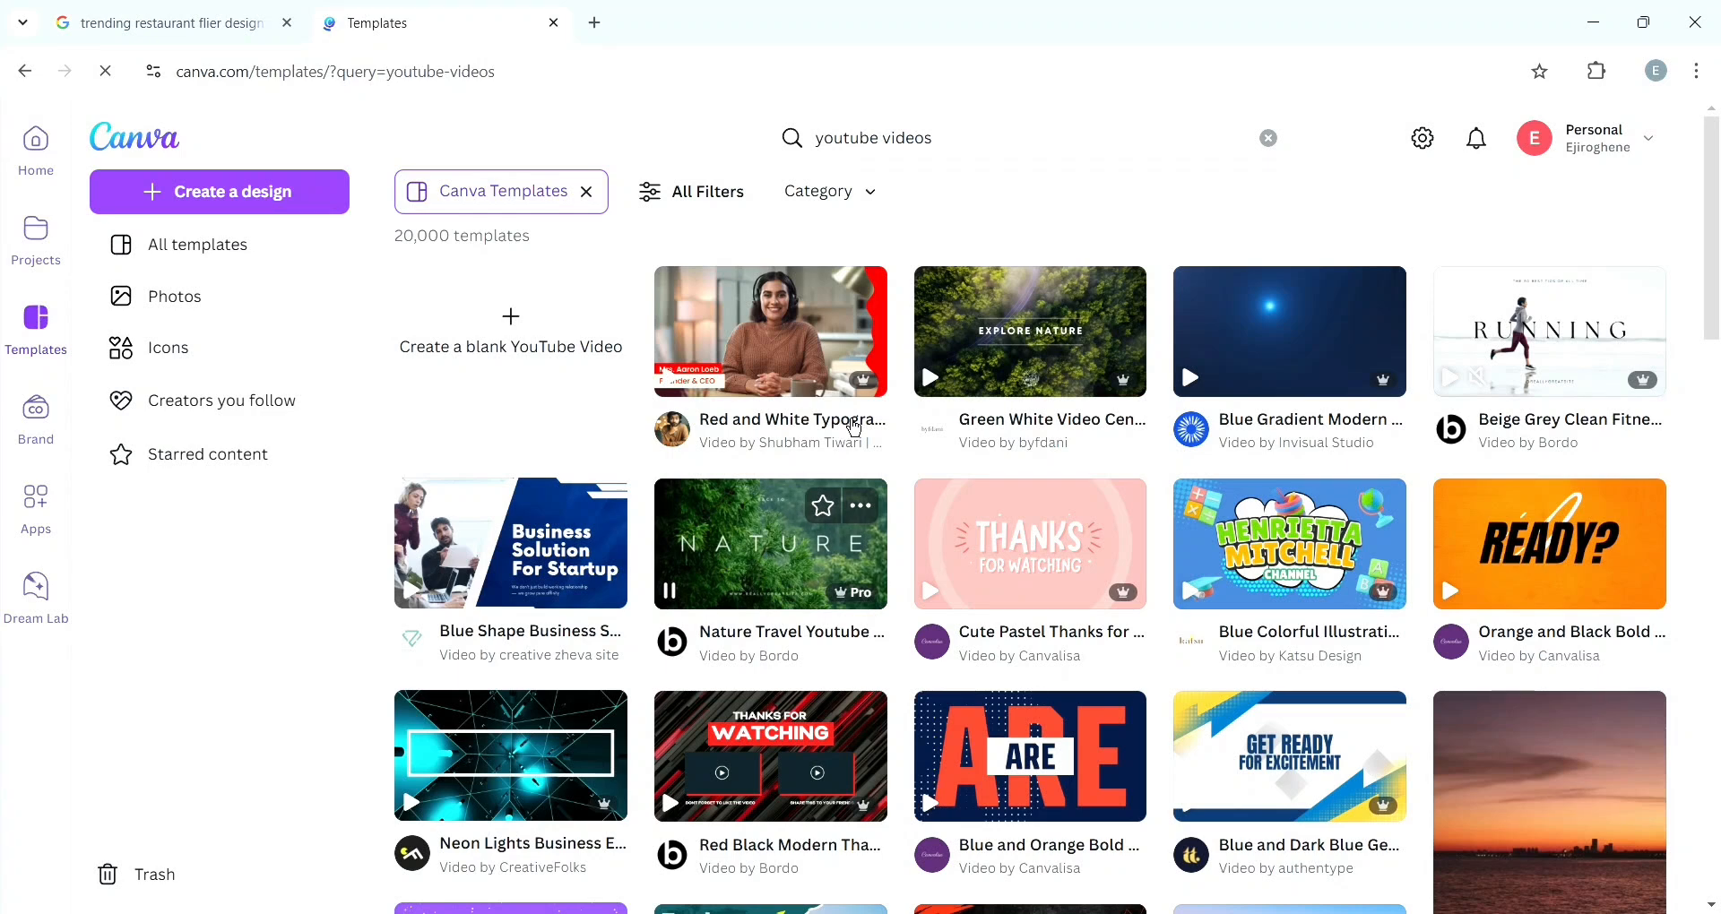
pyautogui.click(998, 158)
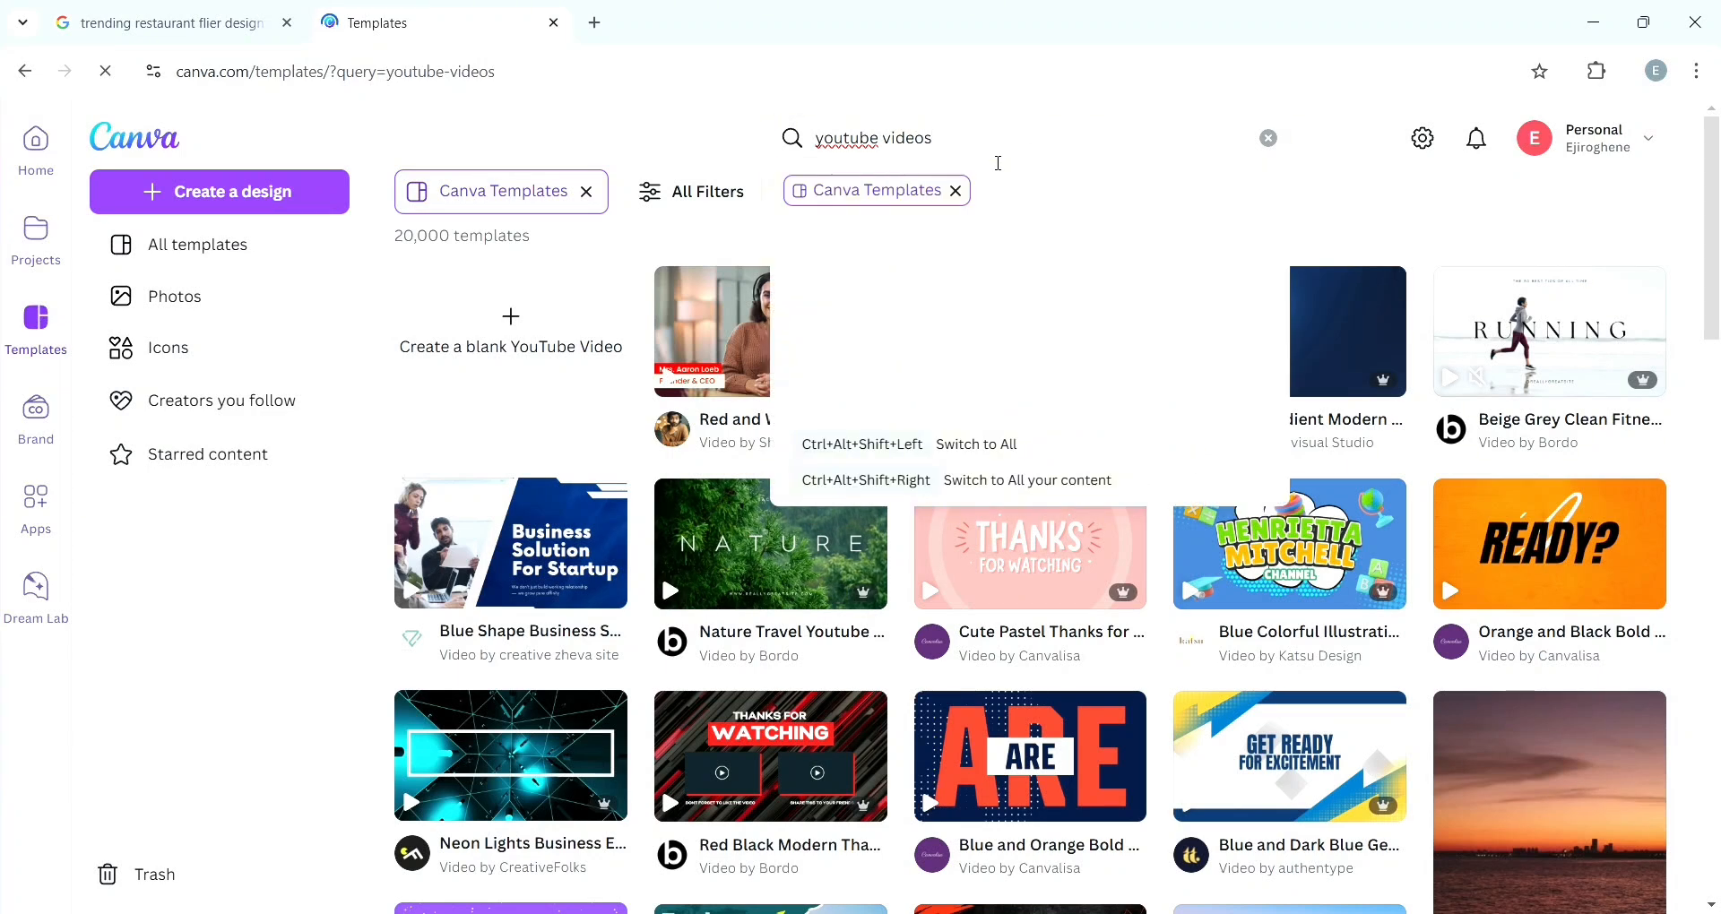
pyautogui.press('BackSpace')
pyautogui.press('BackSpace')
pyautogui.press('BackSpace')
pyautogui.press('BackSpace')
pyautogui.press('BackSpace')
pyautogui.press('BackSpace')
pyautogui.press('BackSpace')
pyautogui.press('BackSpace')
pyautogui.press('BackSpace')
pyautogui.press('BackSpace')
pyautogui.press('BackSpace')
pyautogui.press('BackSpace')
pyautogui.press('BackSpace')
pyautogui.press('BackSpace')
pyautogui.write('resturant')
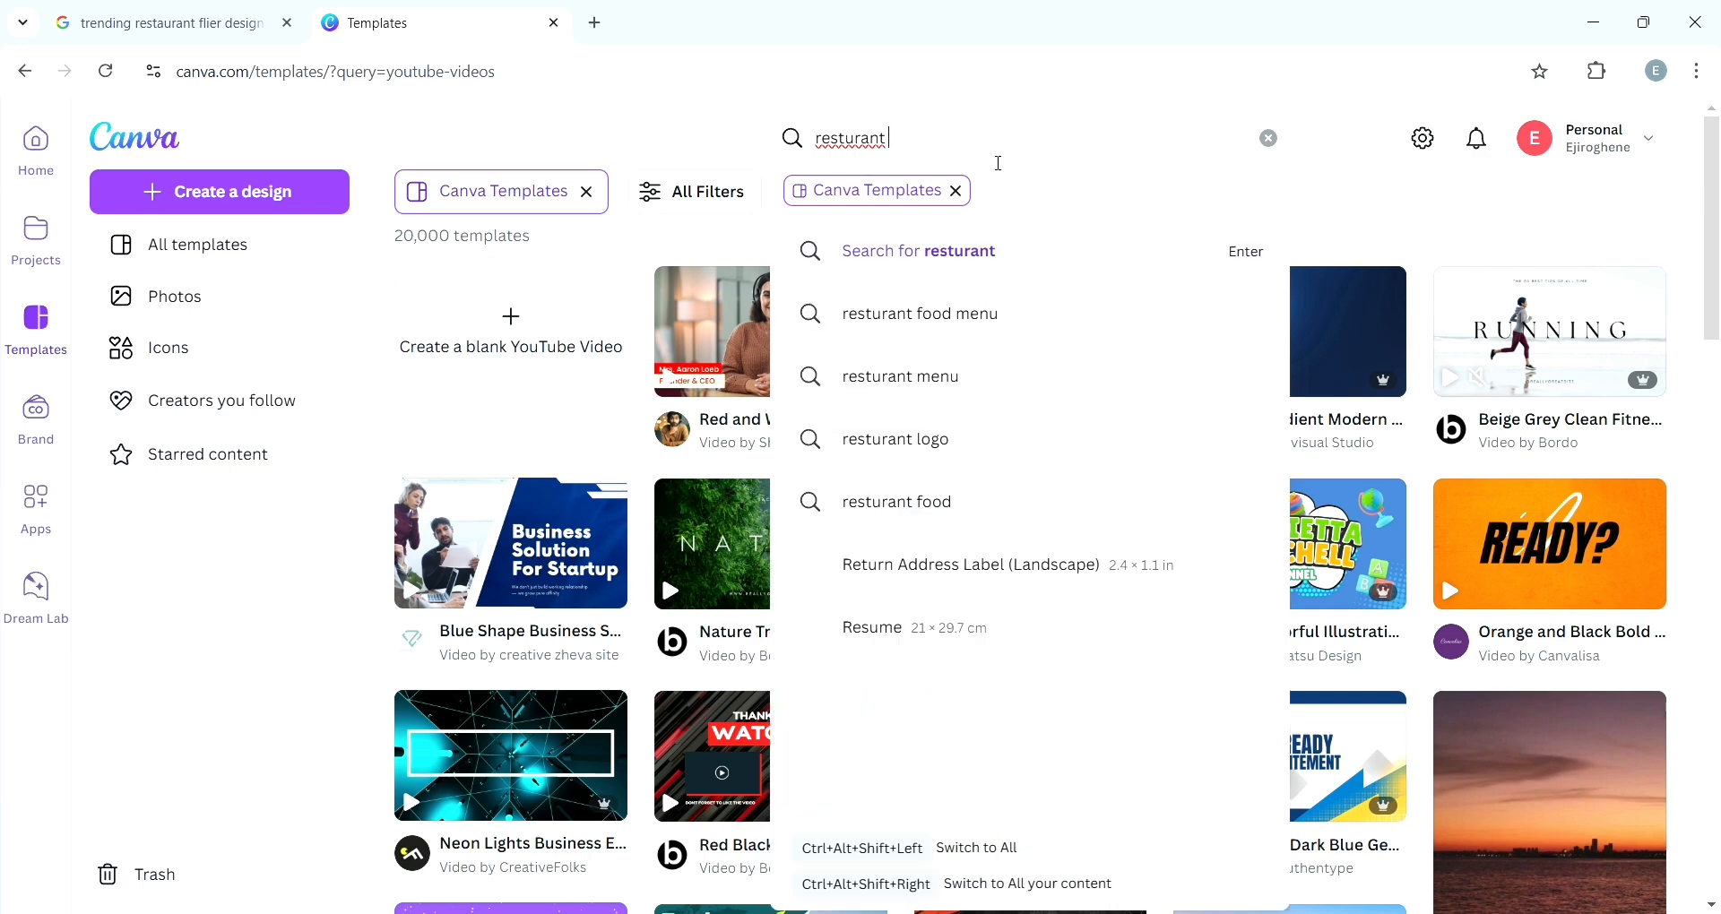
pyautogui.write(' flier')
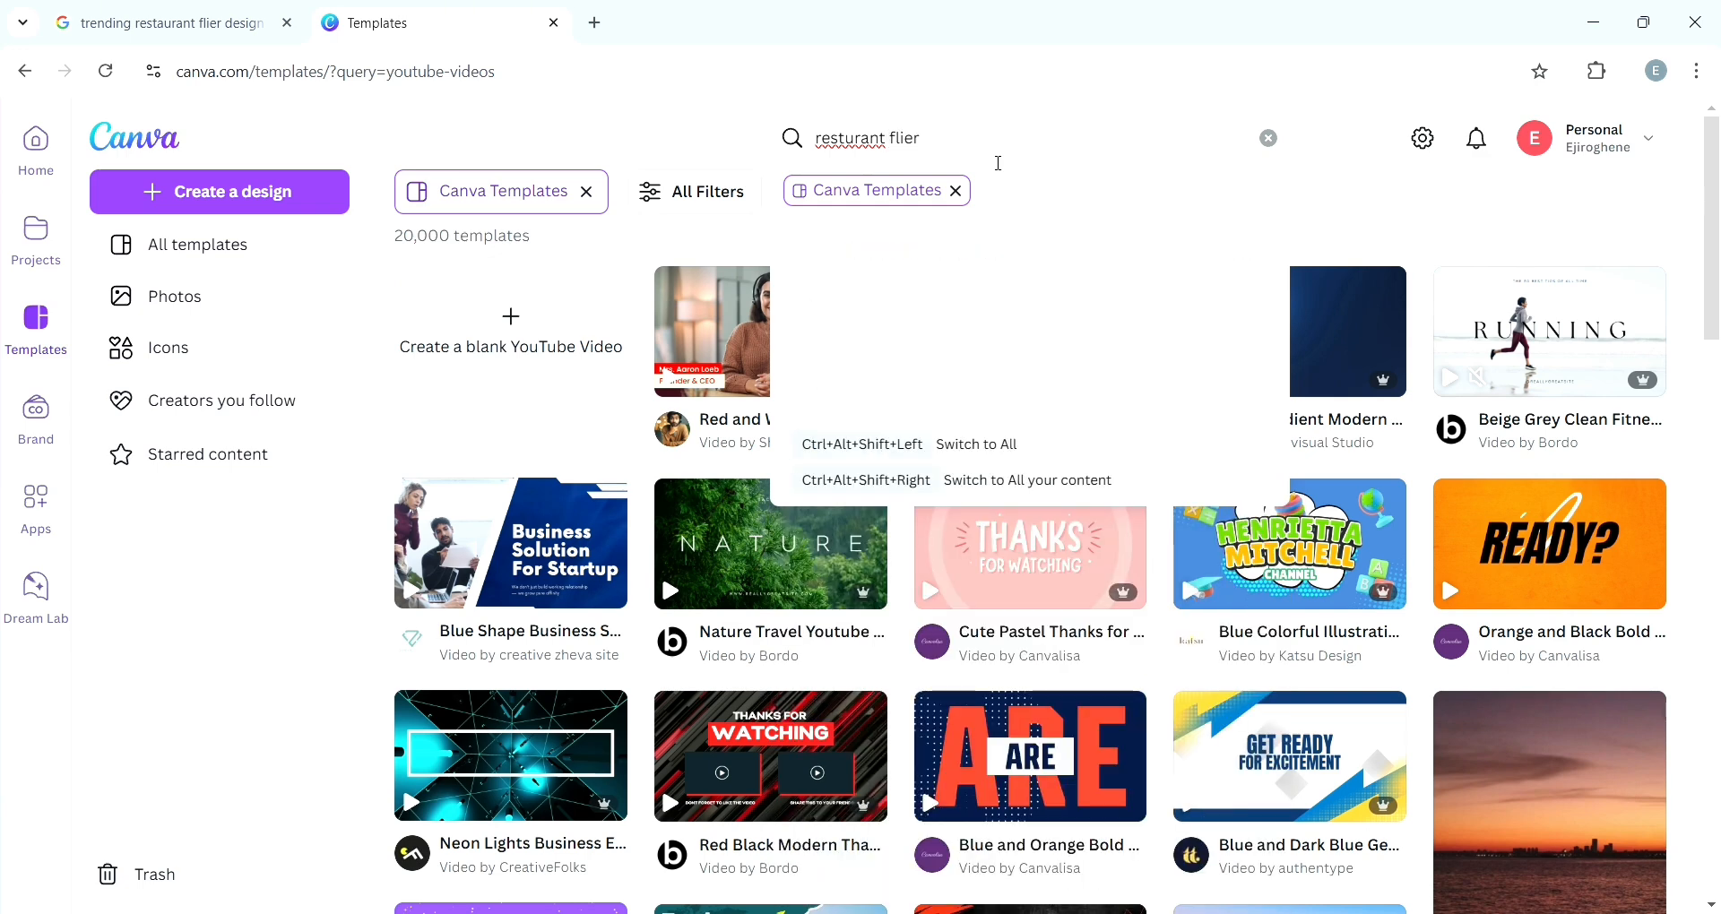
pyautogui.press('Return')
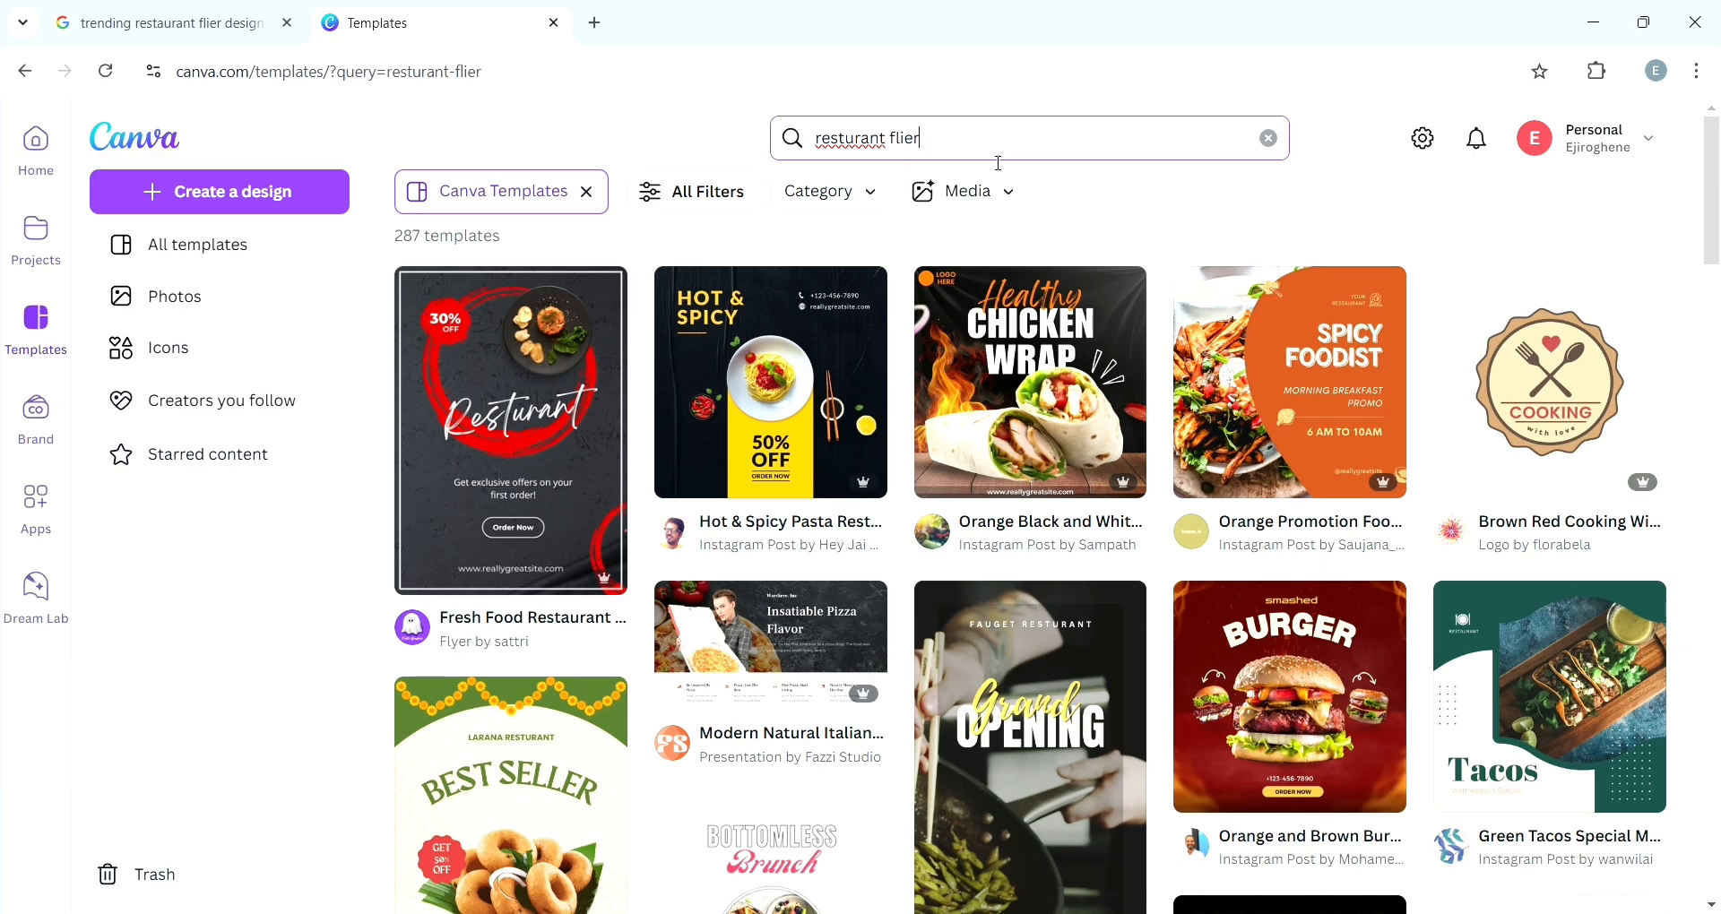
# - Browse the template results and start customizing the Fresh Food Restaurant Special Menu Promotional Flyer template
pyautogui.scroll(-4, 999, 163)
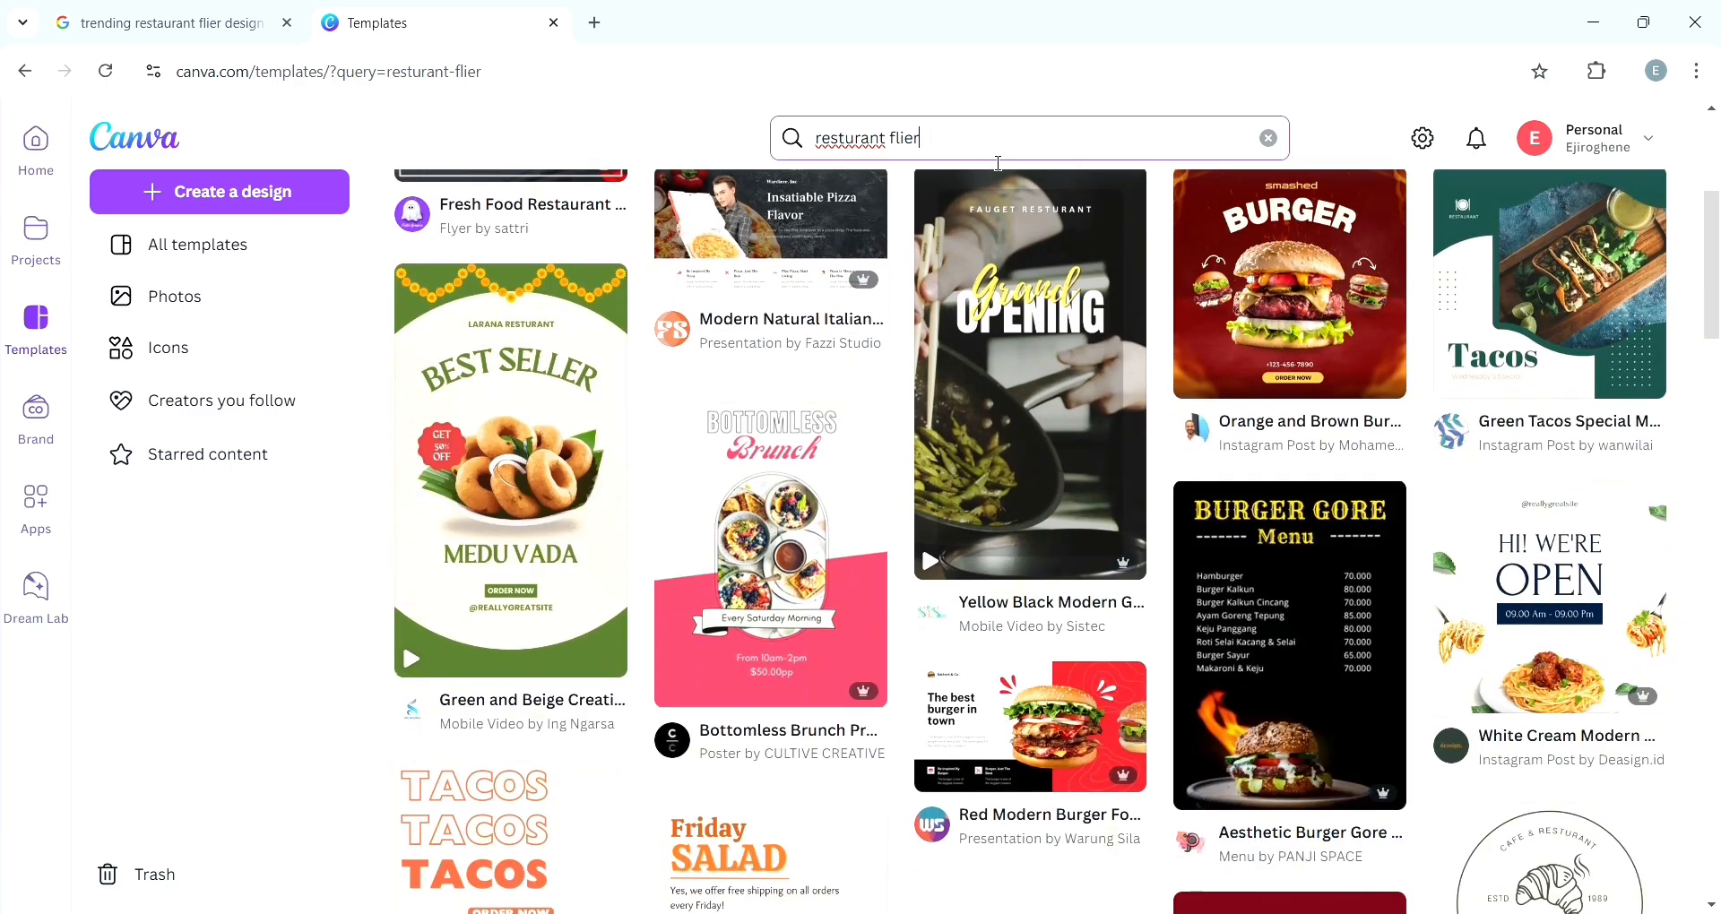
pyautogui.scroll(-7, 999, 163)
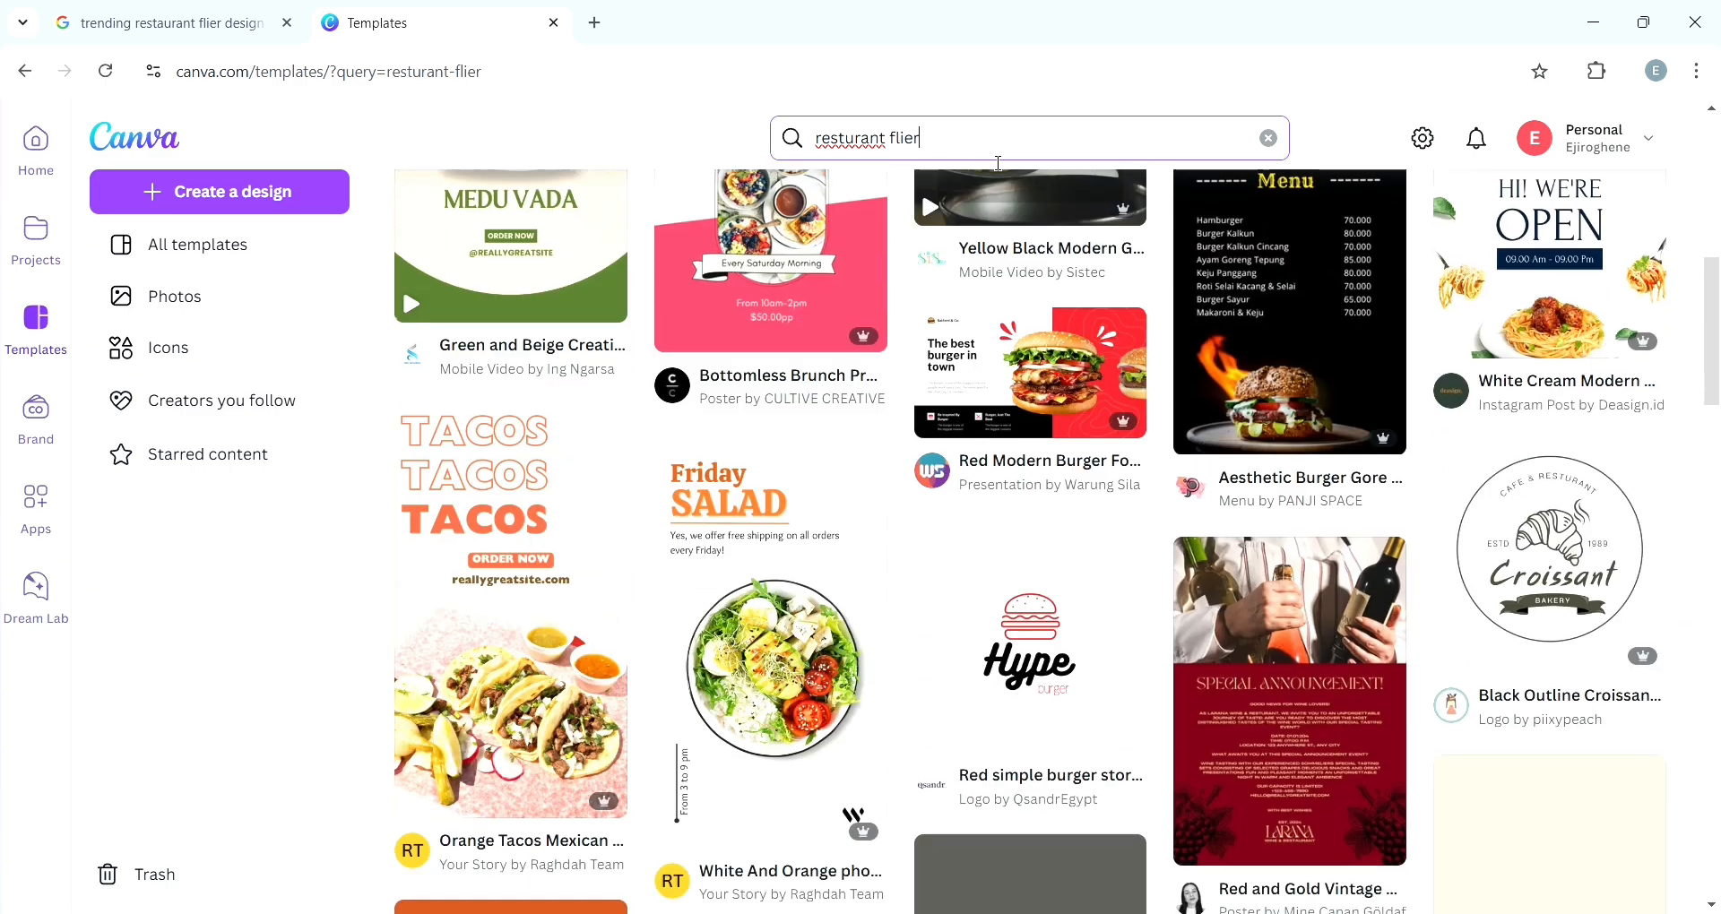
pyautogui.scroll(-3, 999, 163)
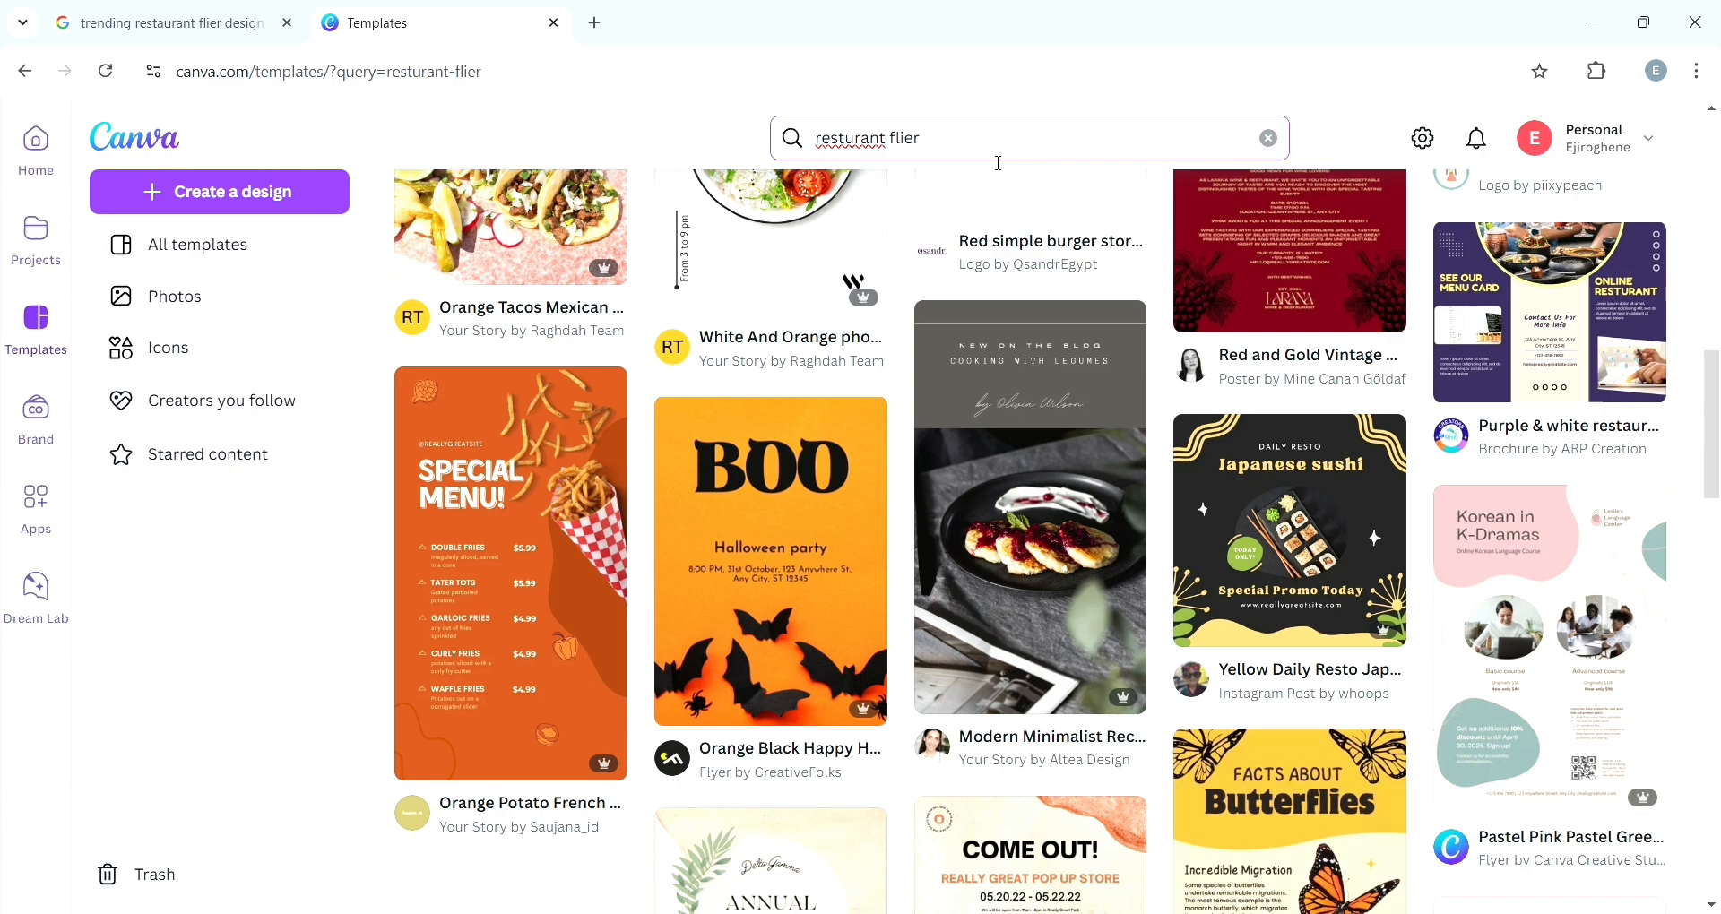
pyautogui.scroll(-3, 1000, 163)
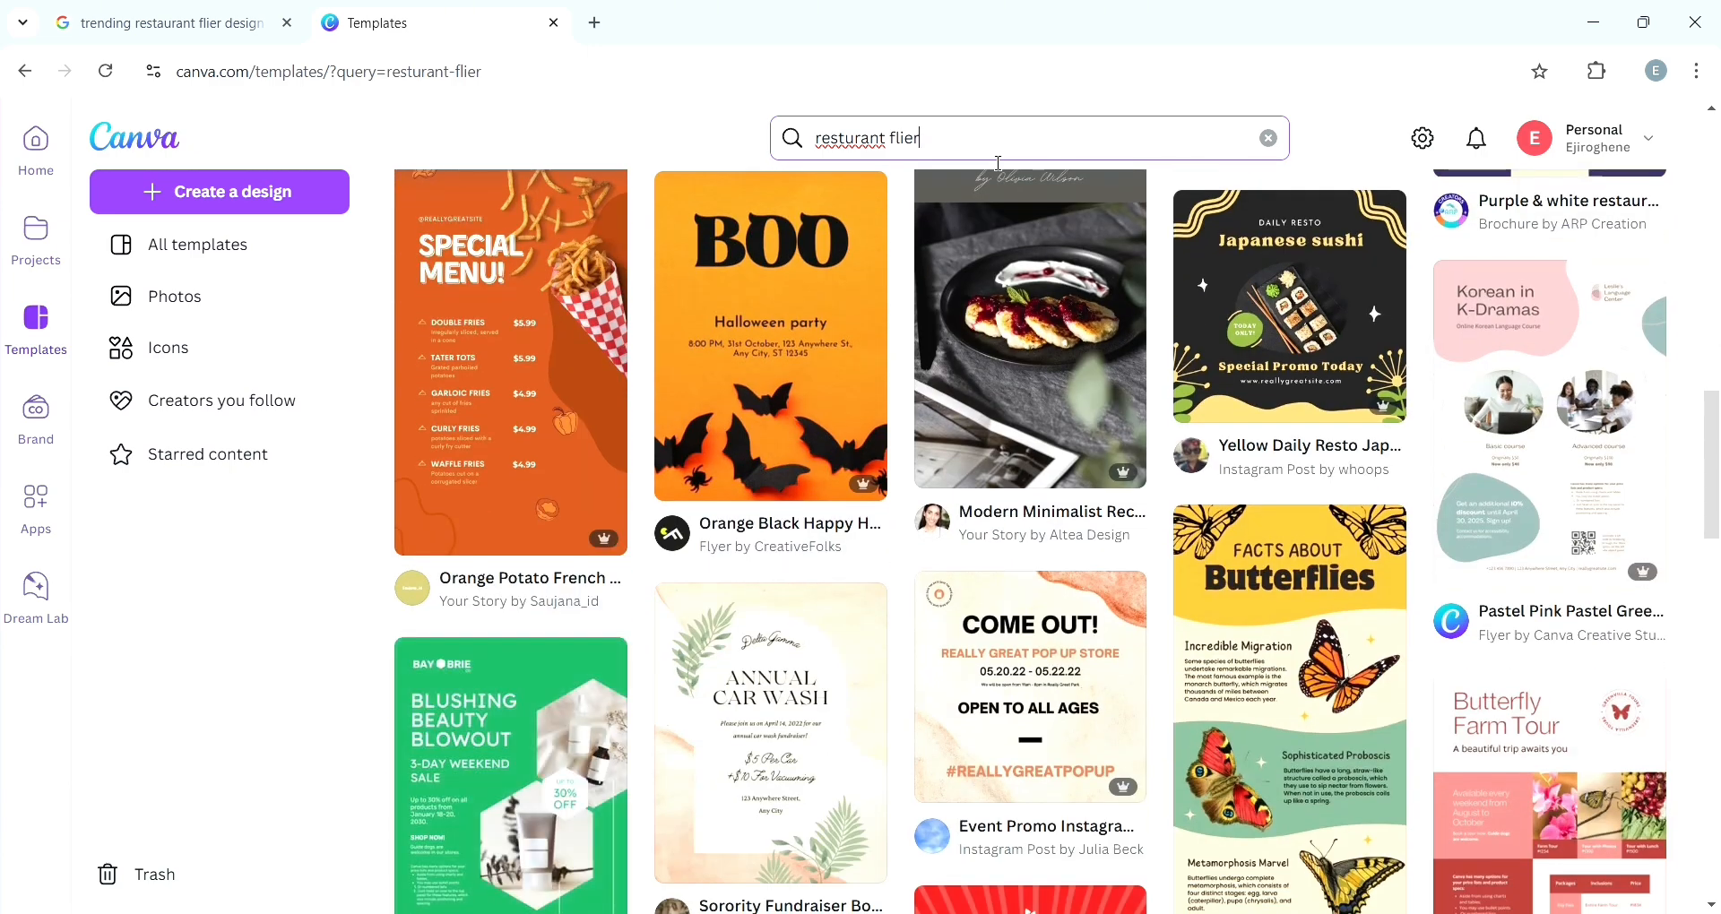
pyautogui.scroll(10, 998, 165)
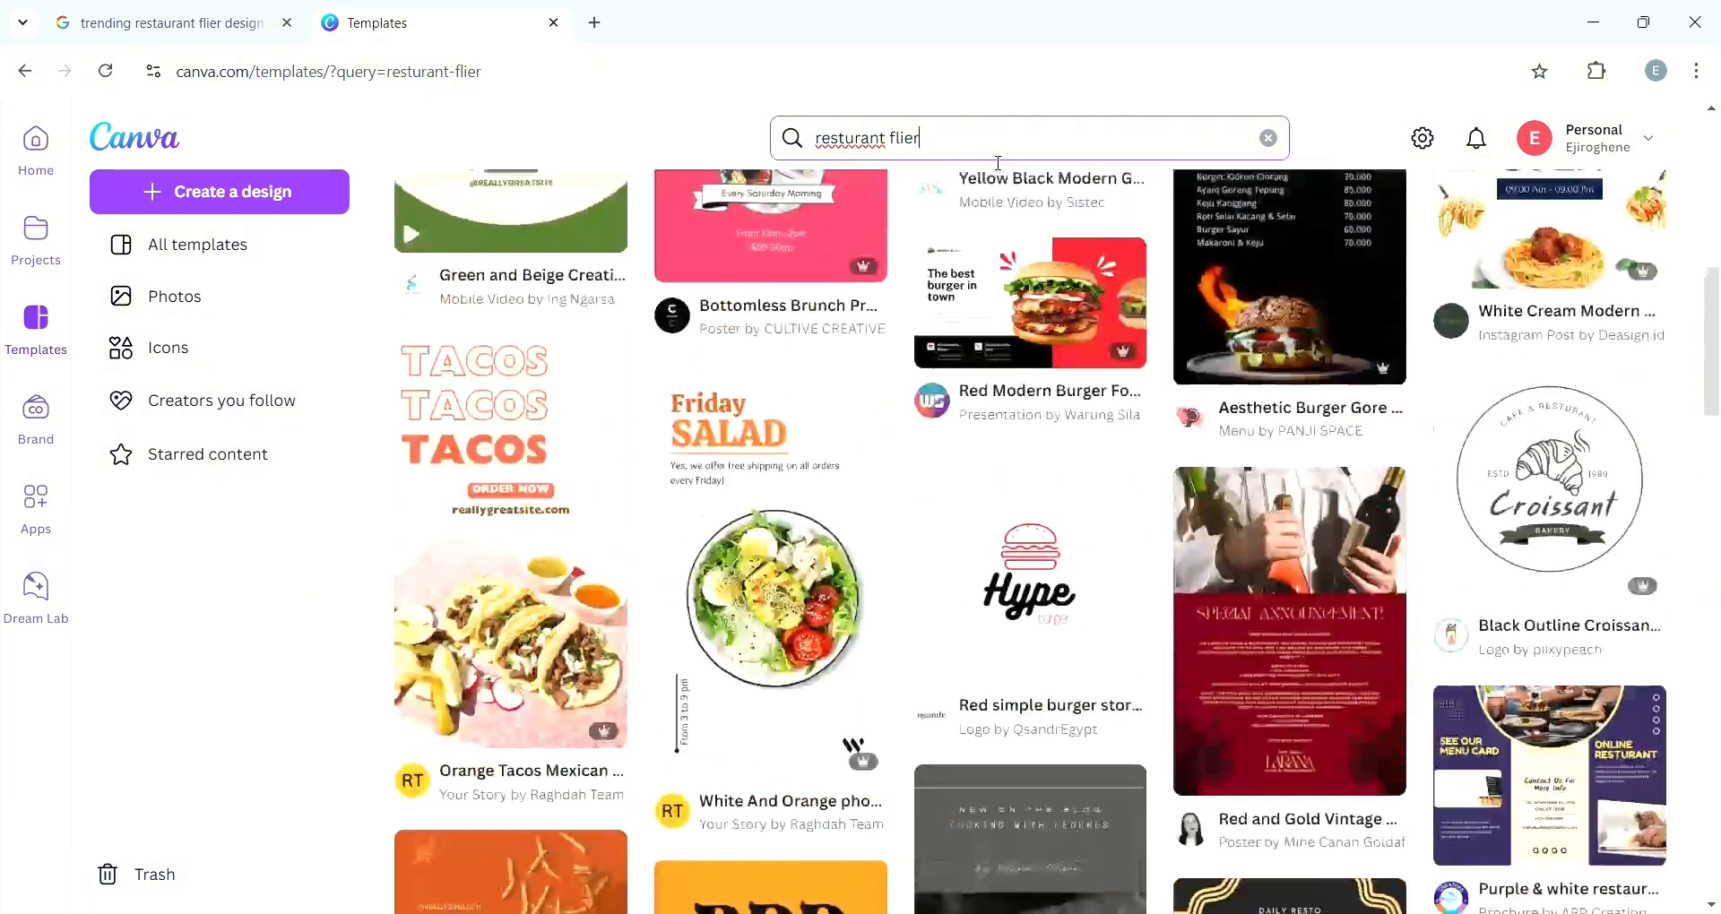
pyautogui.scroll(4, 1353, 862)
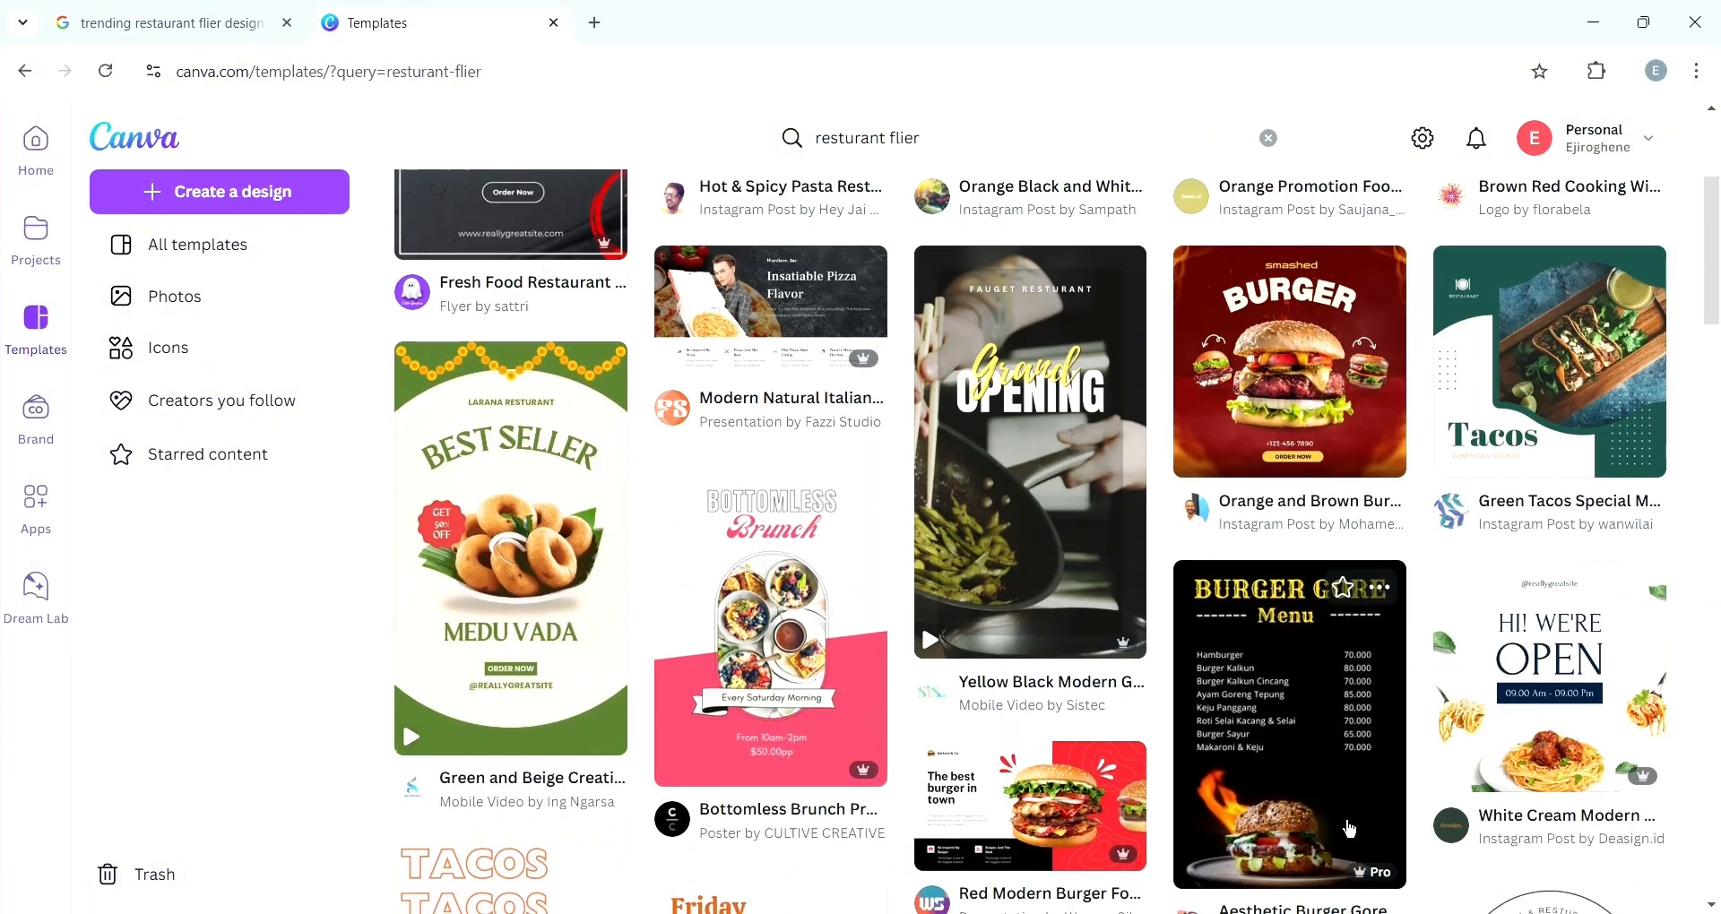
pyautogui.scroll(1, 1348, 829)
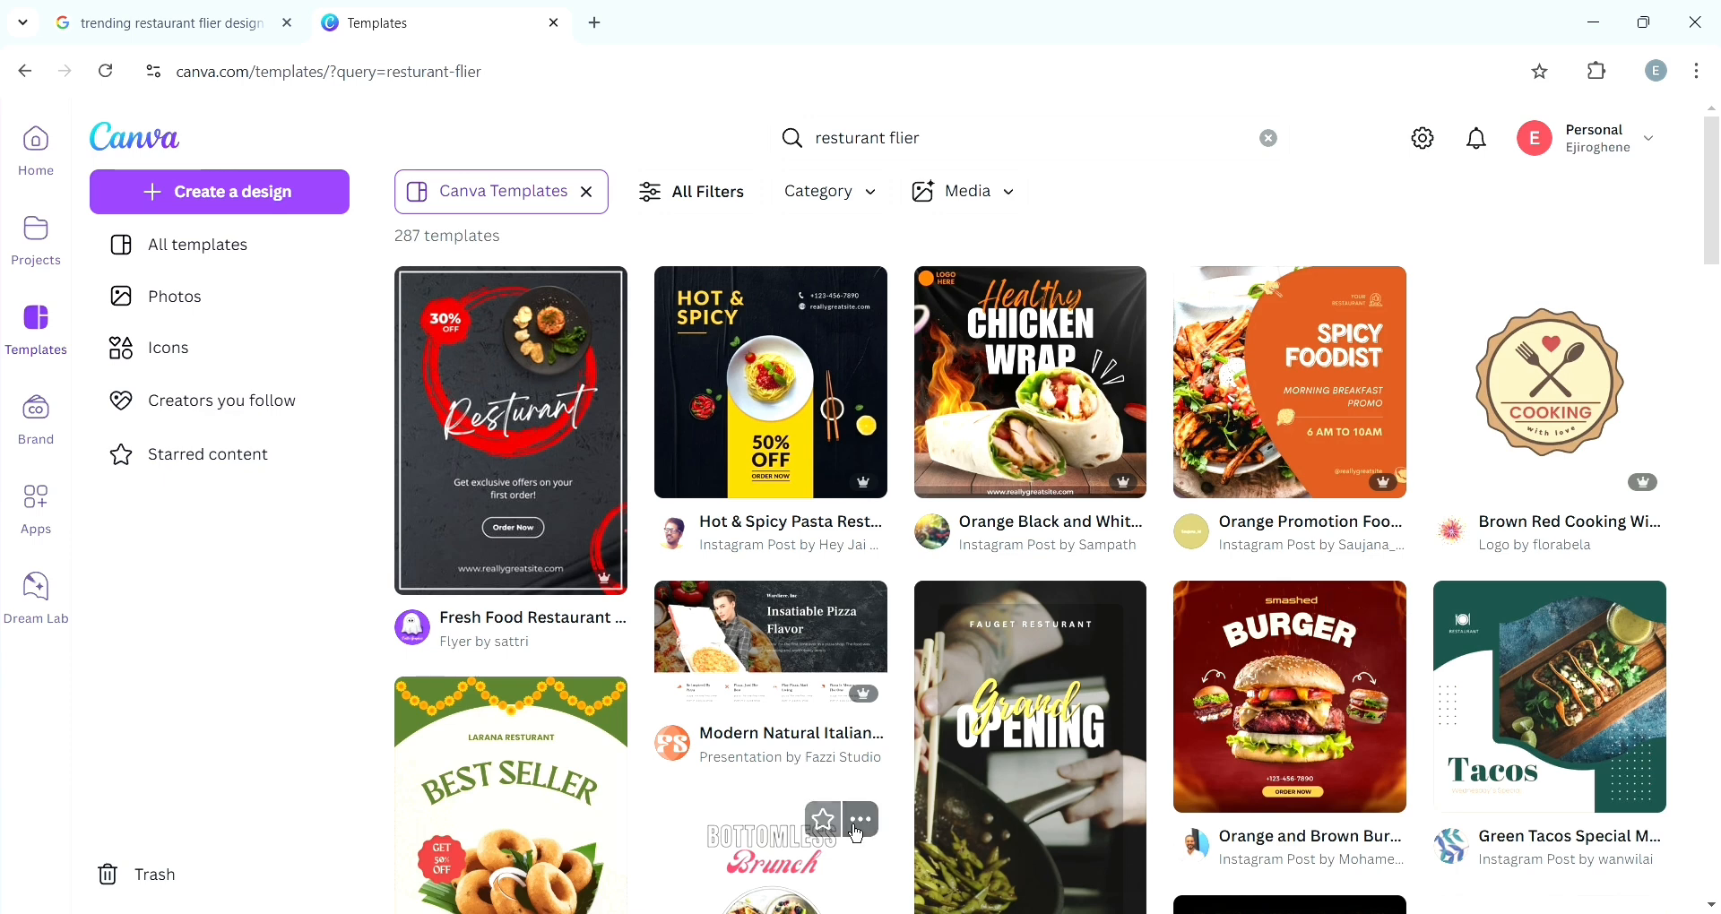
pyautogui.click(498, 536)
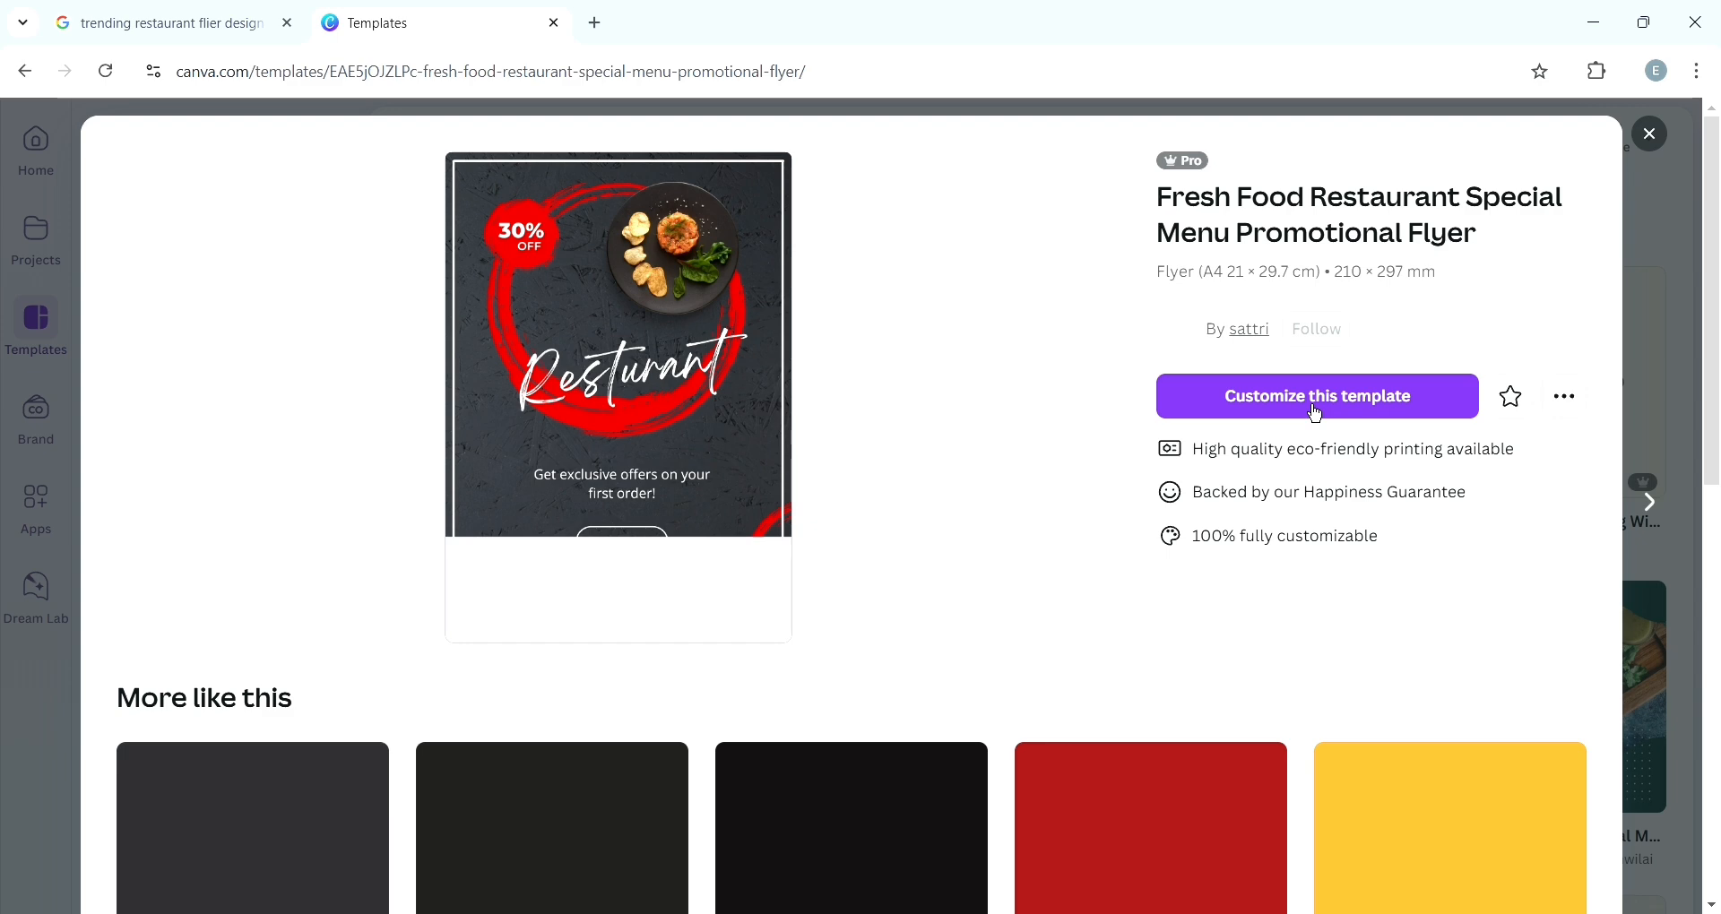
pyautogui.click(1316, 410)
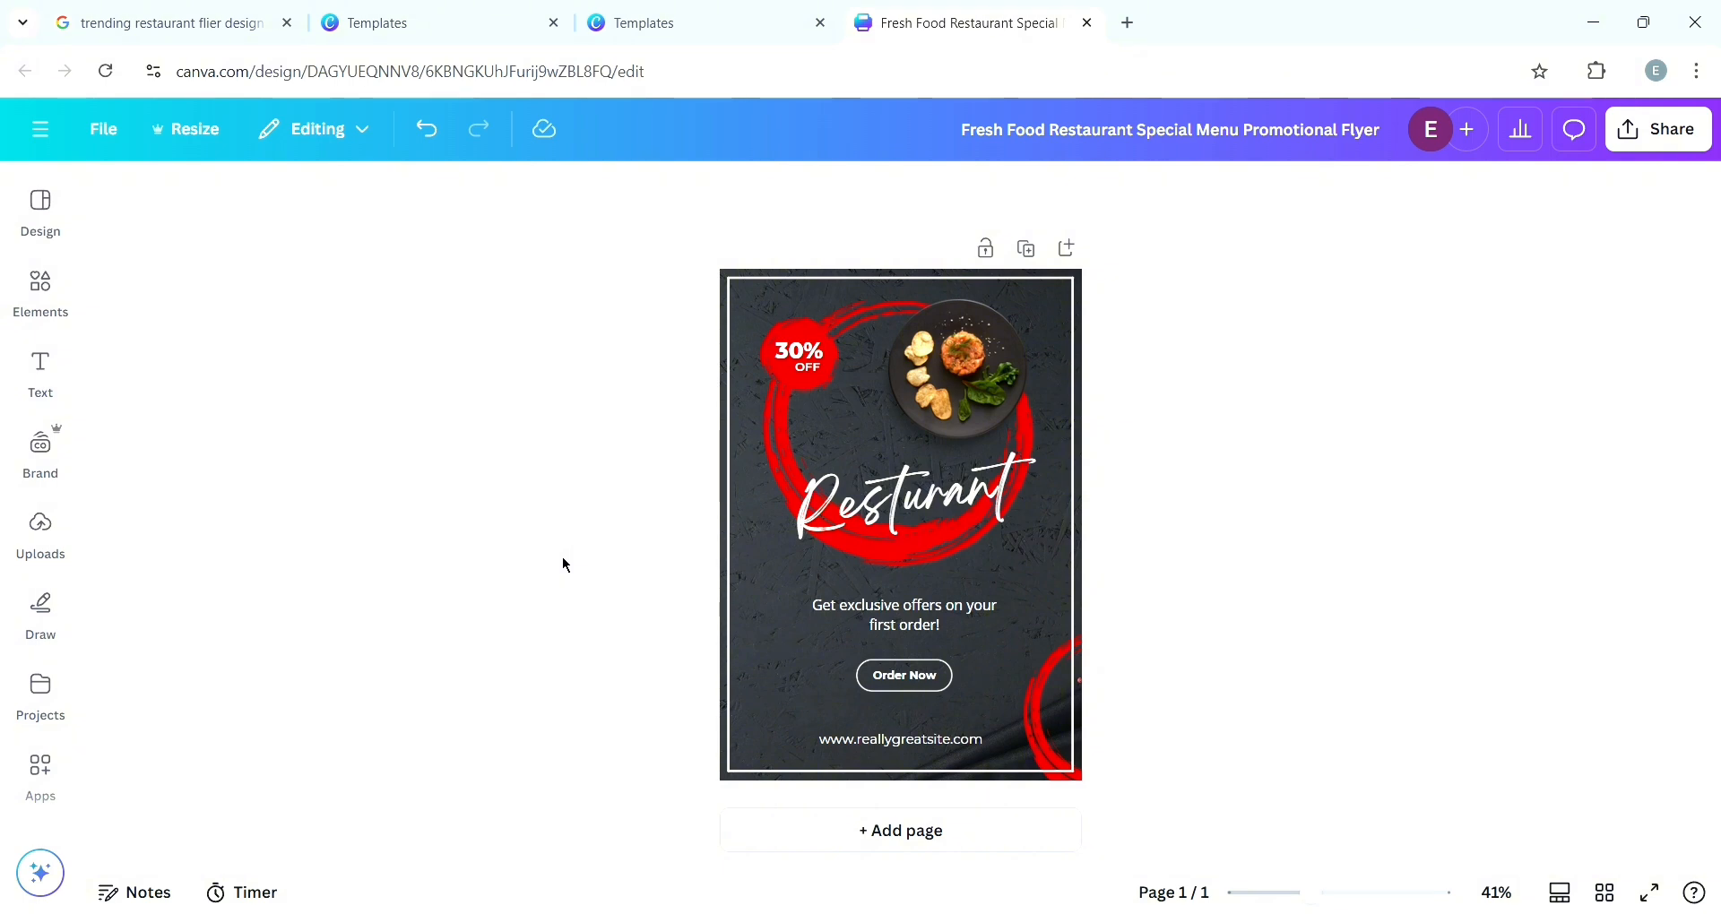
# - Compare the Red & Black Modern Food Promotion A4 Flyer template in the other tab with the opened design
pyautogui.click(401, 22)
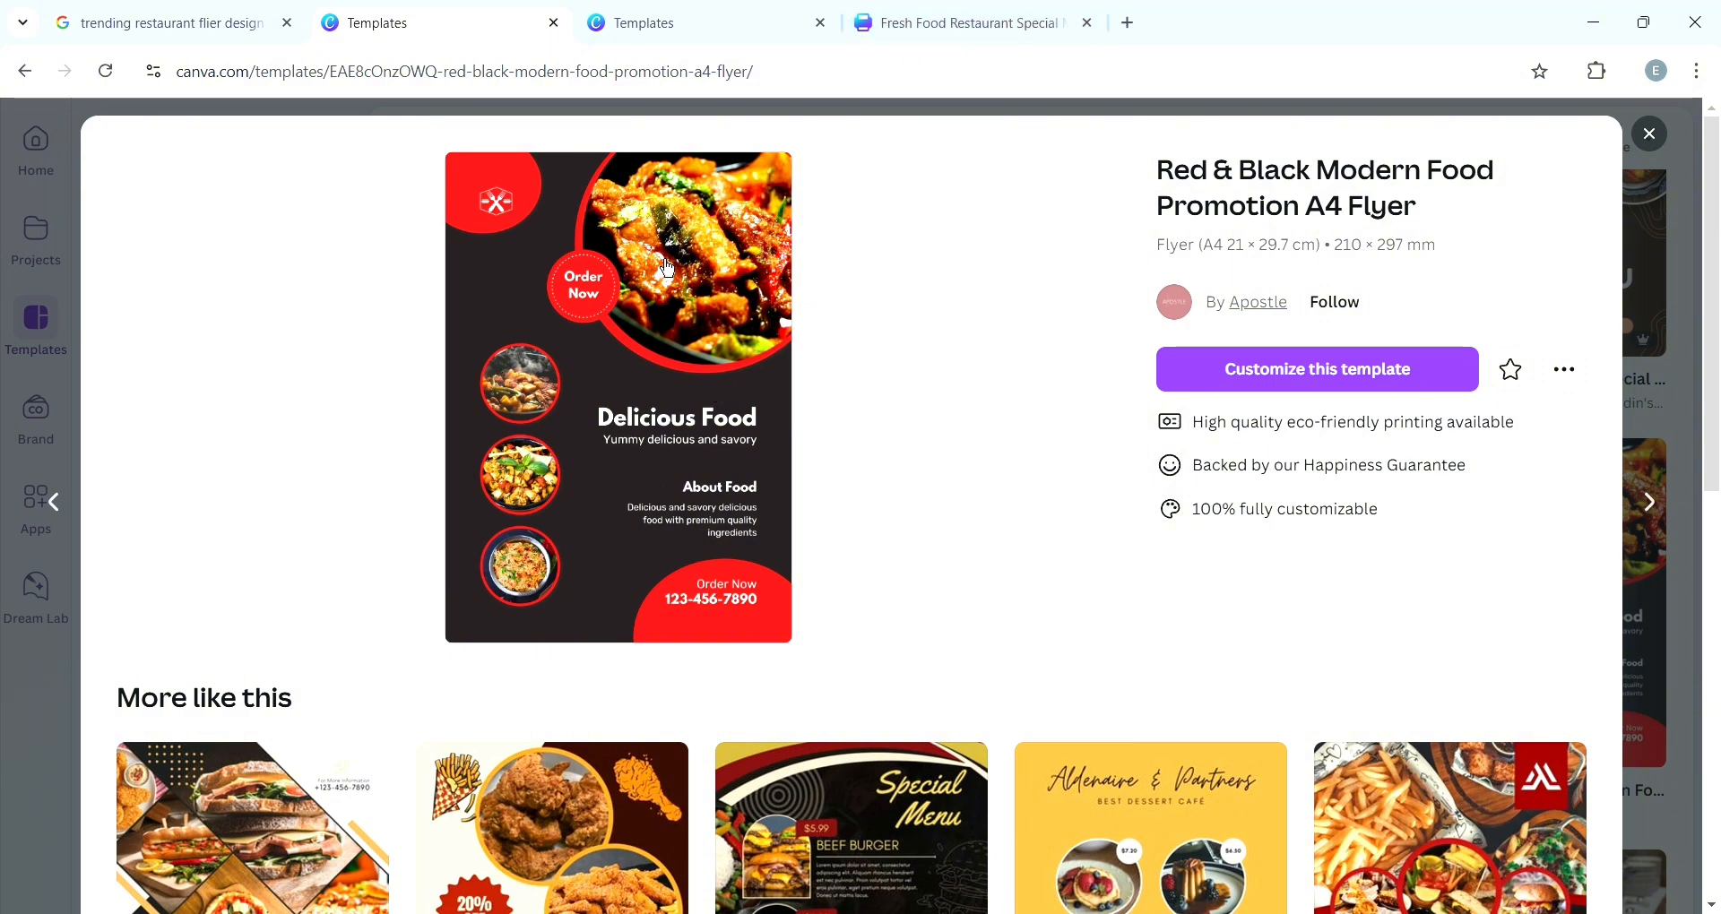
pyautogui.click(921, 36)
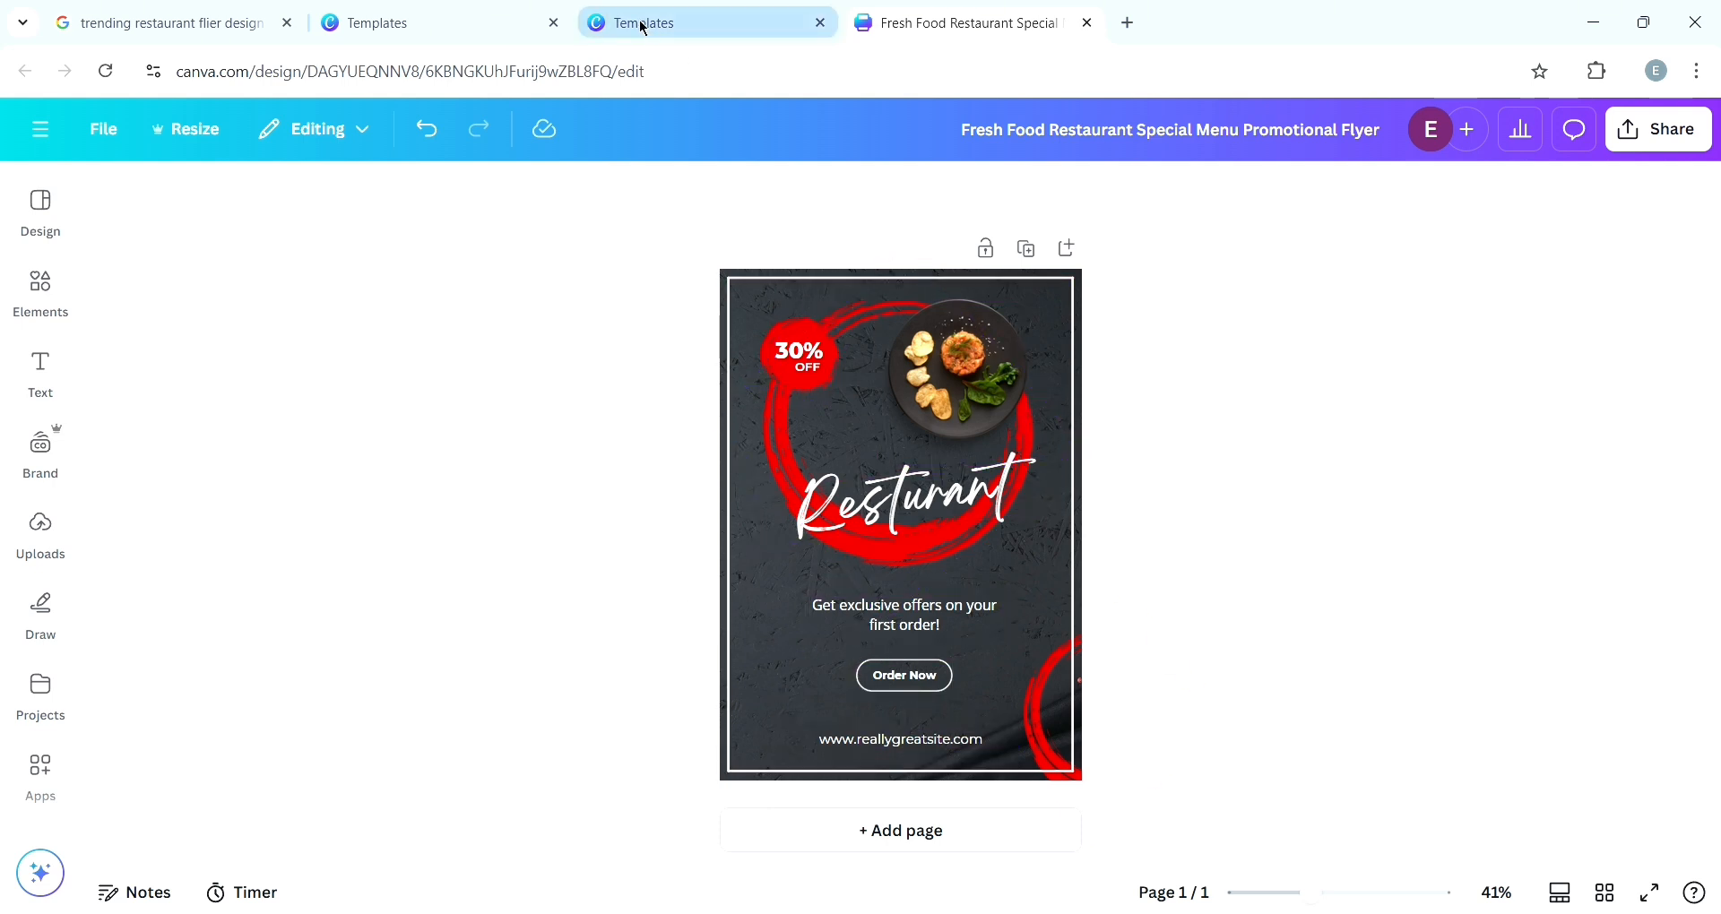
pyautogui.click(405, 32)
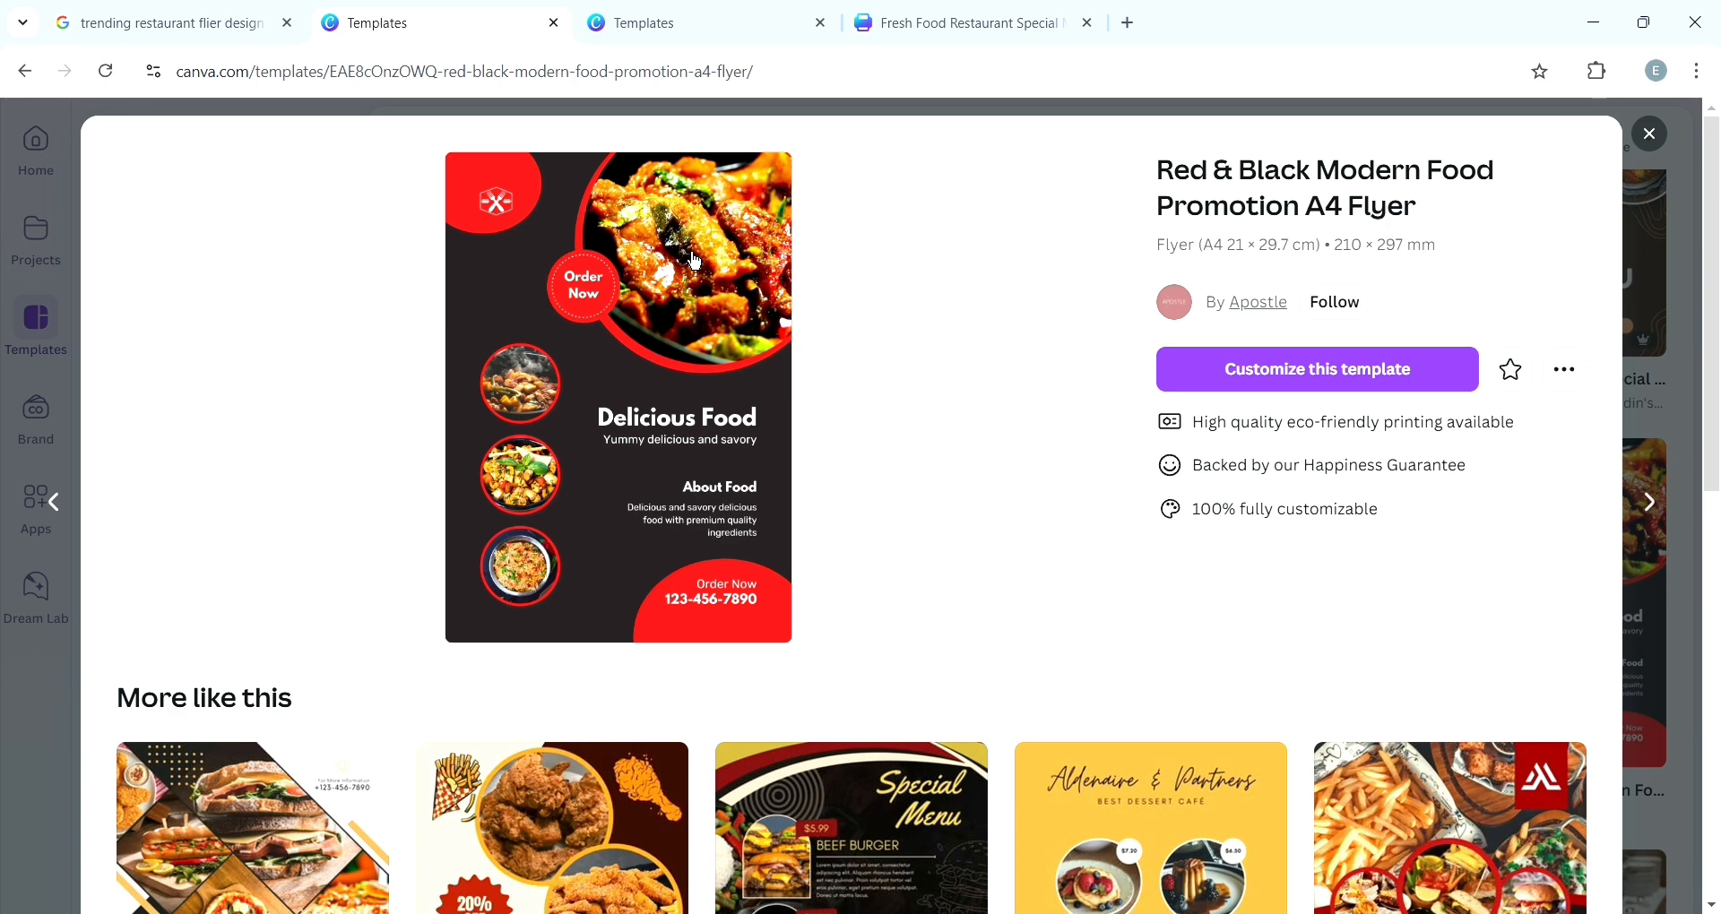
# - Return to the flyer design, search the elements for "food", and add the grilled meat bowl photo to the page
pyautogui.click(899, 25)
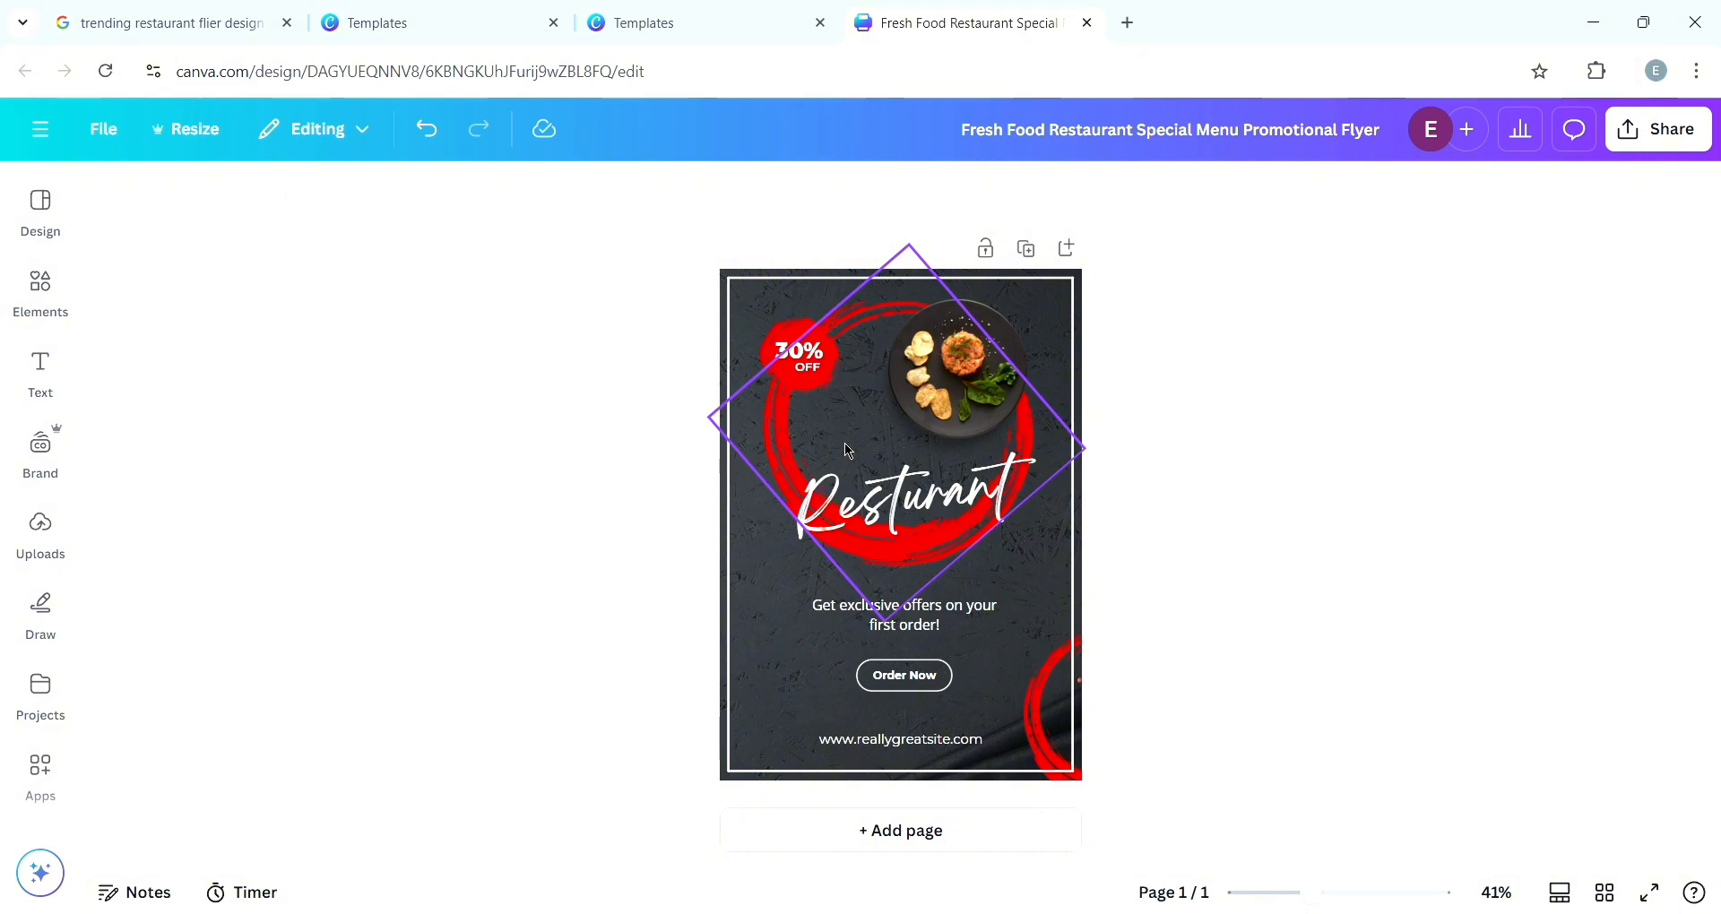
pyautogui.click(61, 564)
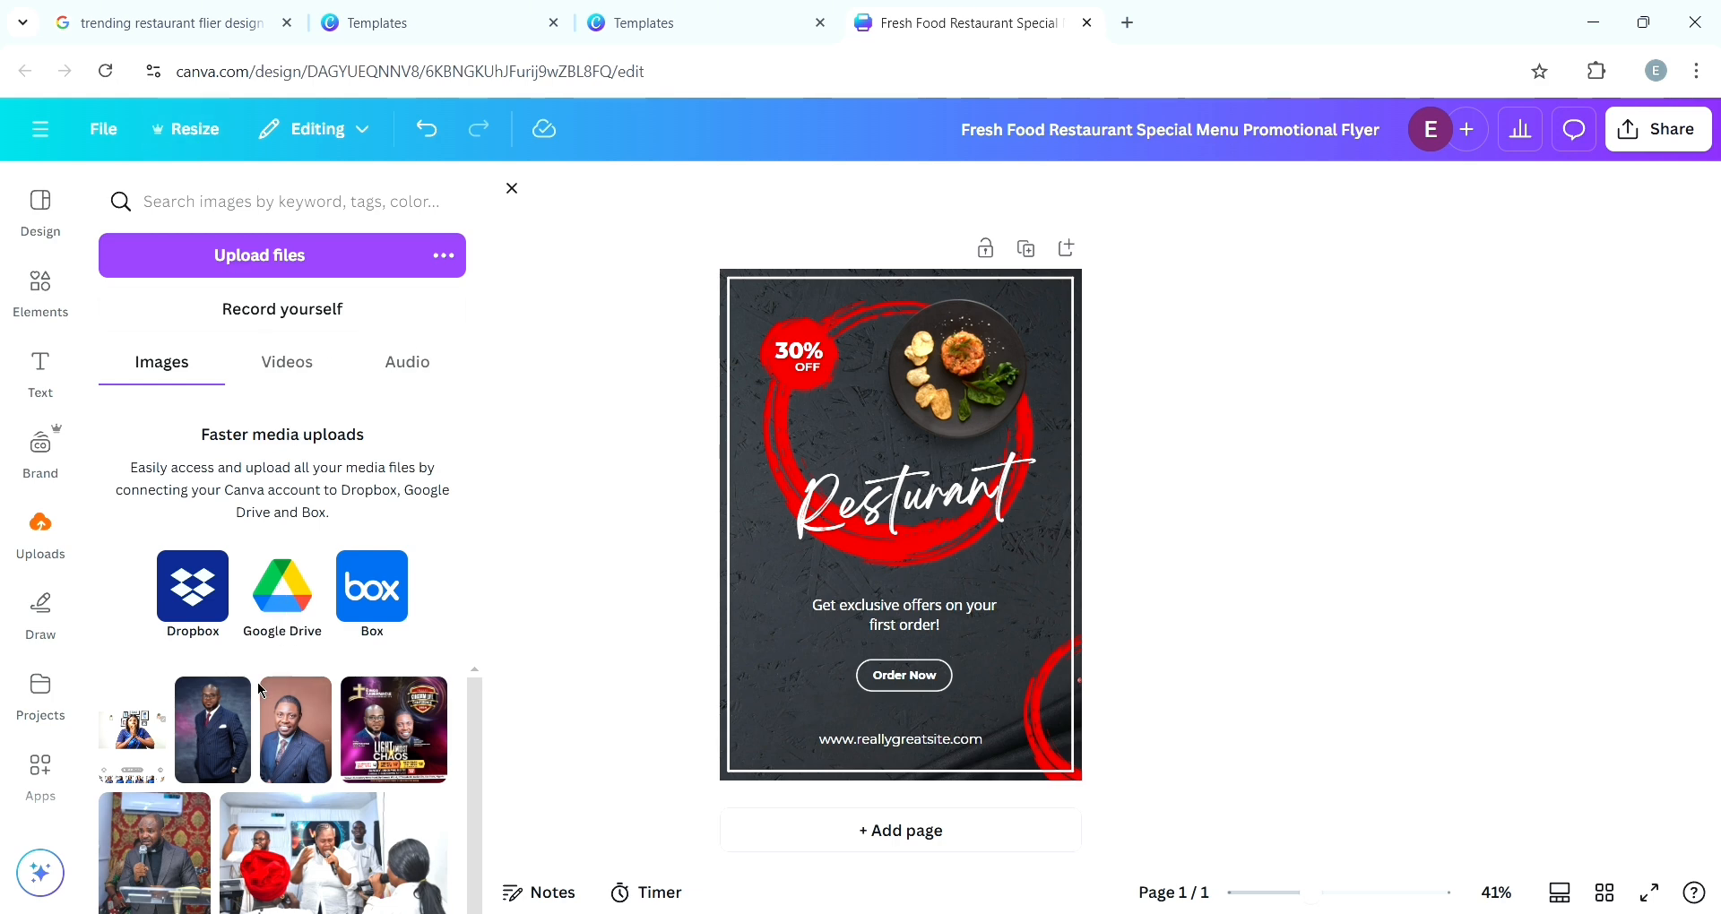
pyautogui.click(36, 317)
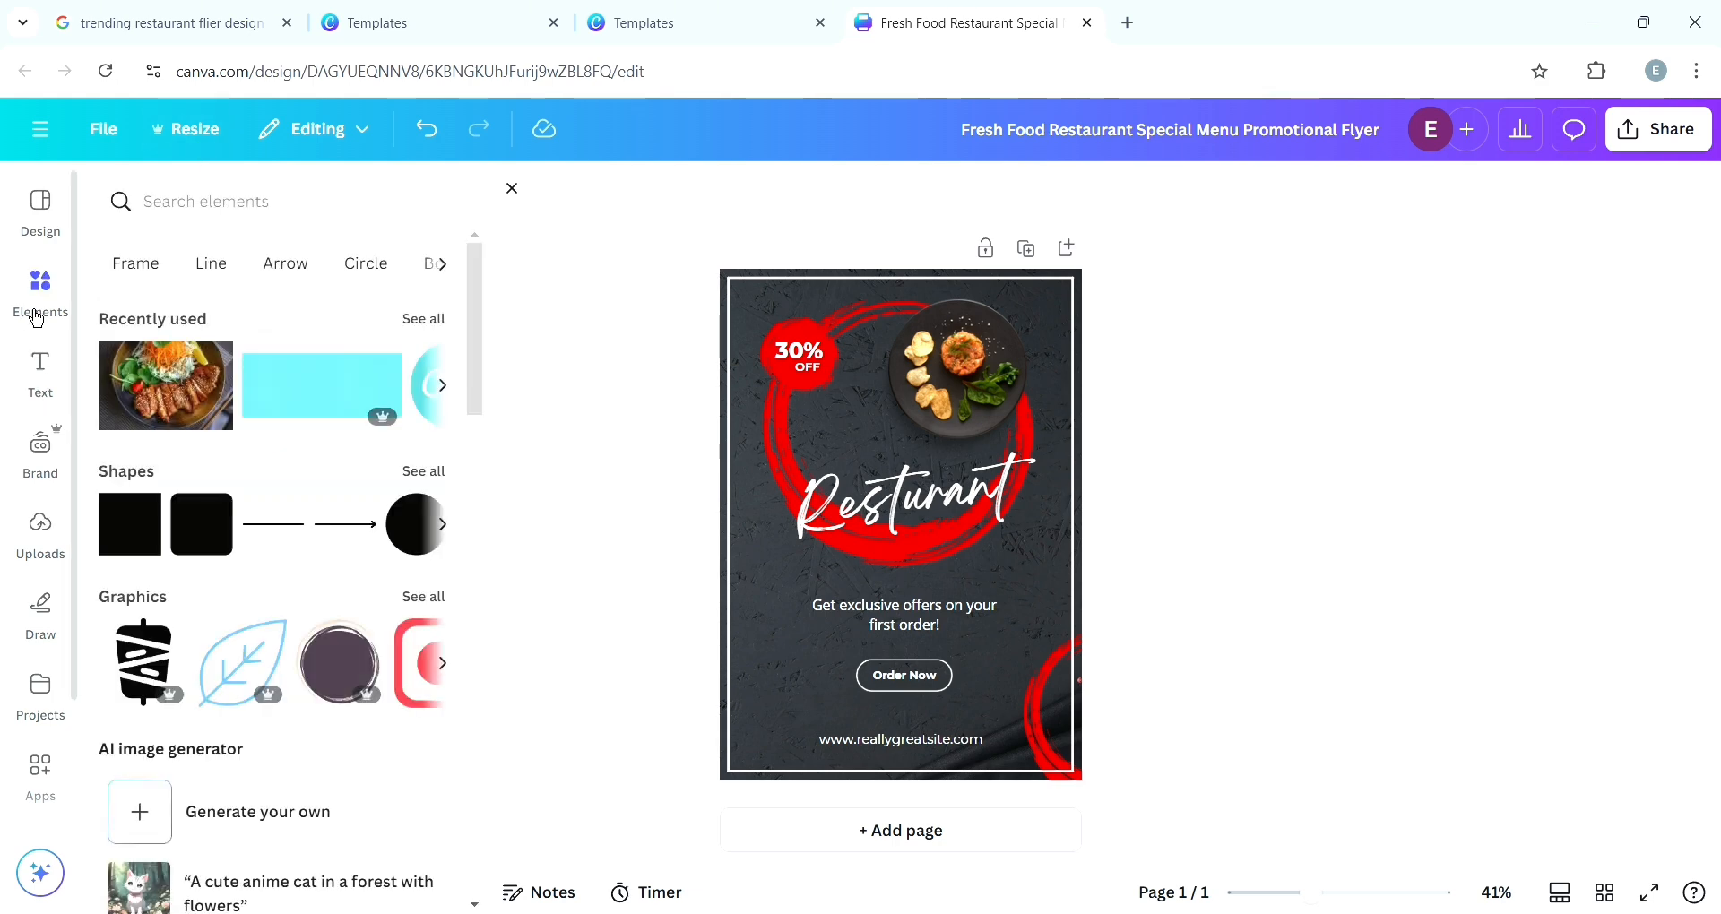
pyautogui.click(199, 215)
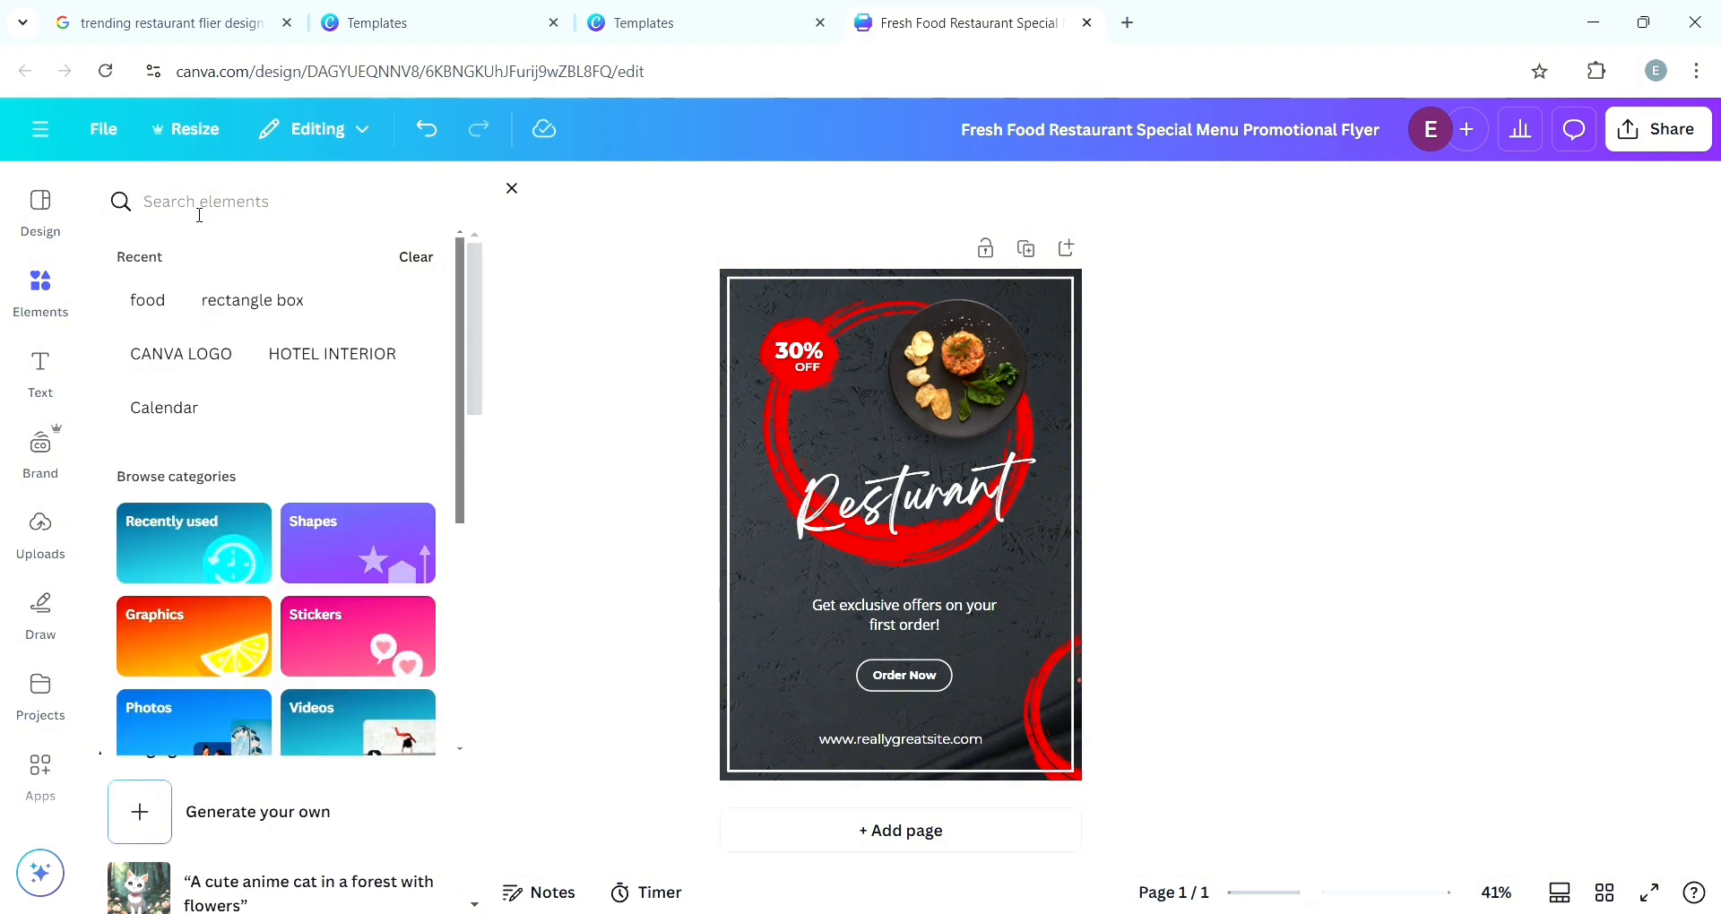
pyautogui.write('food')
pyautogui.press('Return')
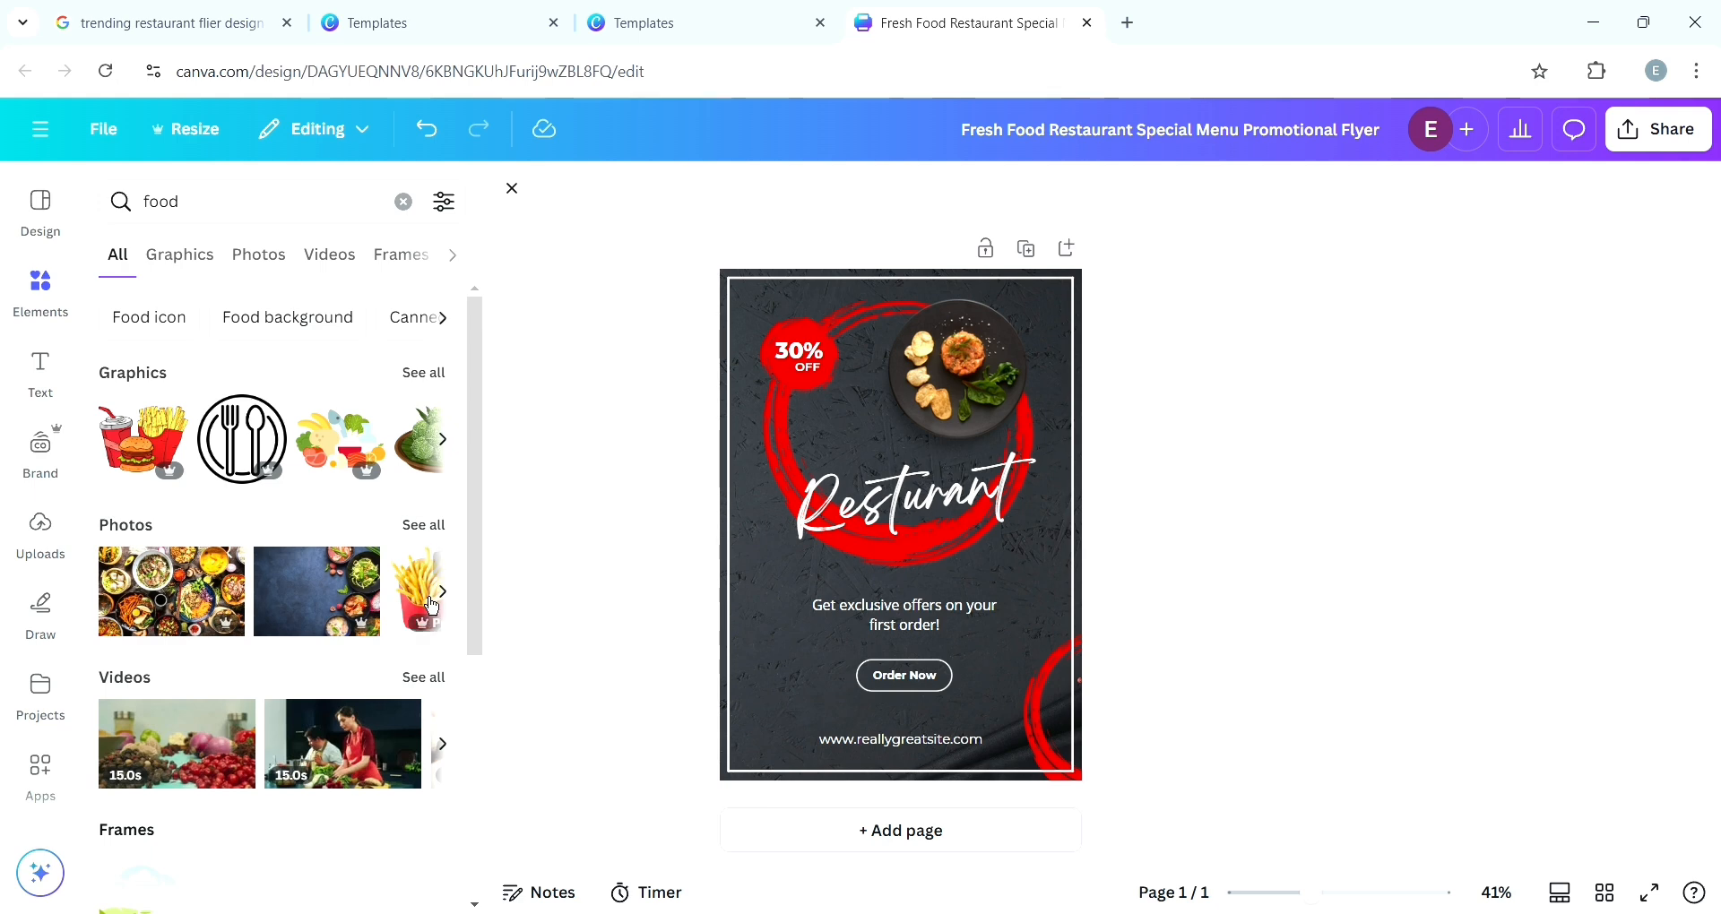
pyautogui.click(451, 599)
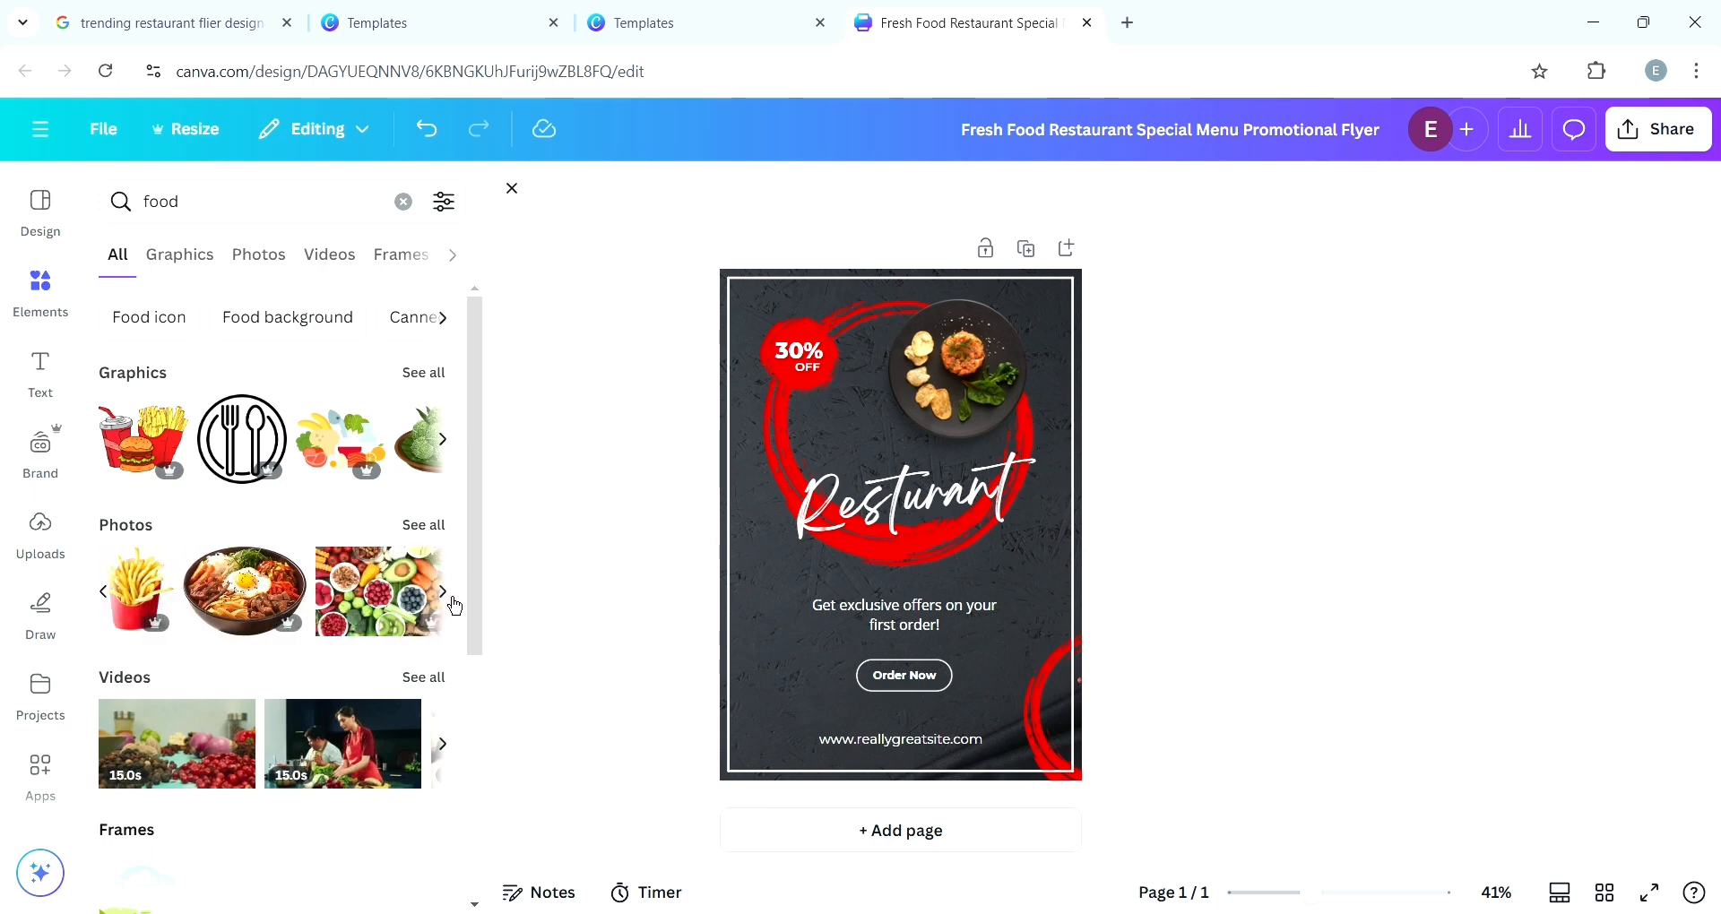
pyautogui.click(454, 606)
pyautogui.click(454, 606)
pyautogui.click(454, 606)
pyautogui.click(454, 606)
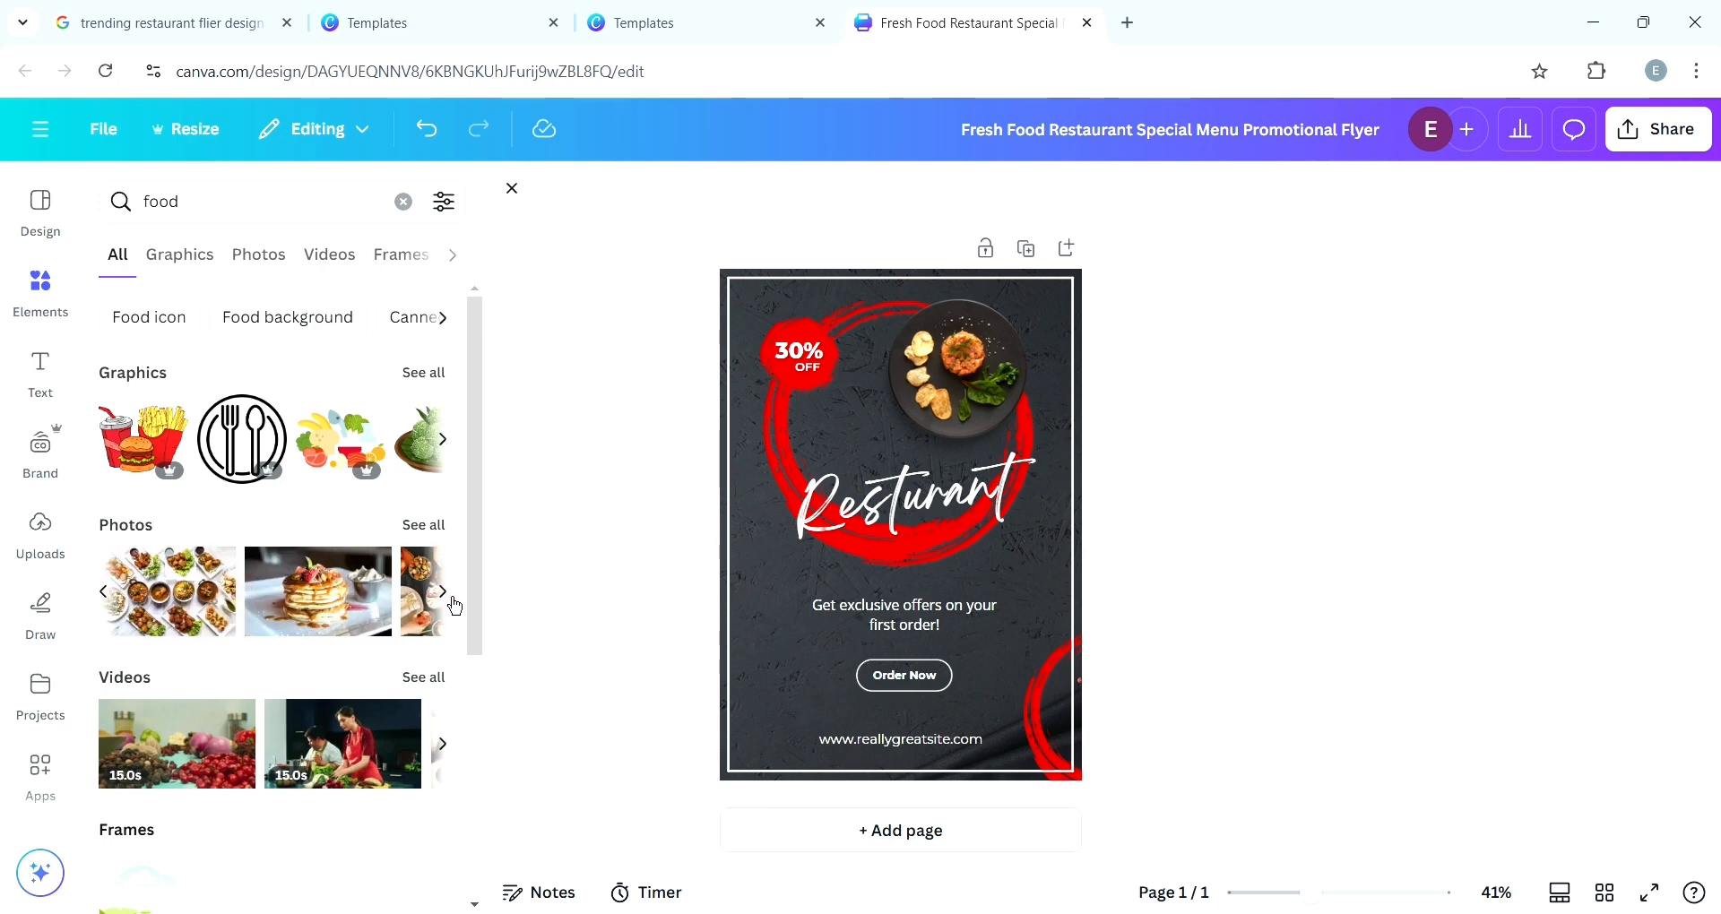
pyautogui.click(454, 606)
pyautogui.click(455, 605)
pyautogui.click(455, 606)
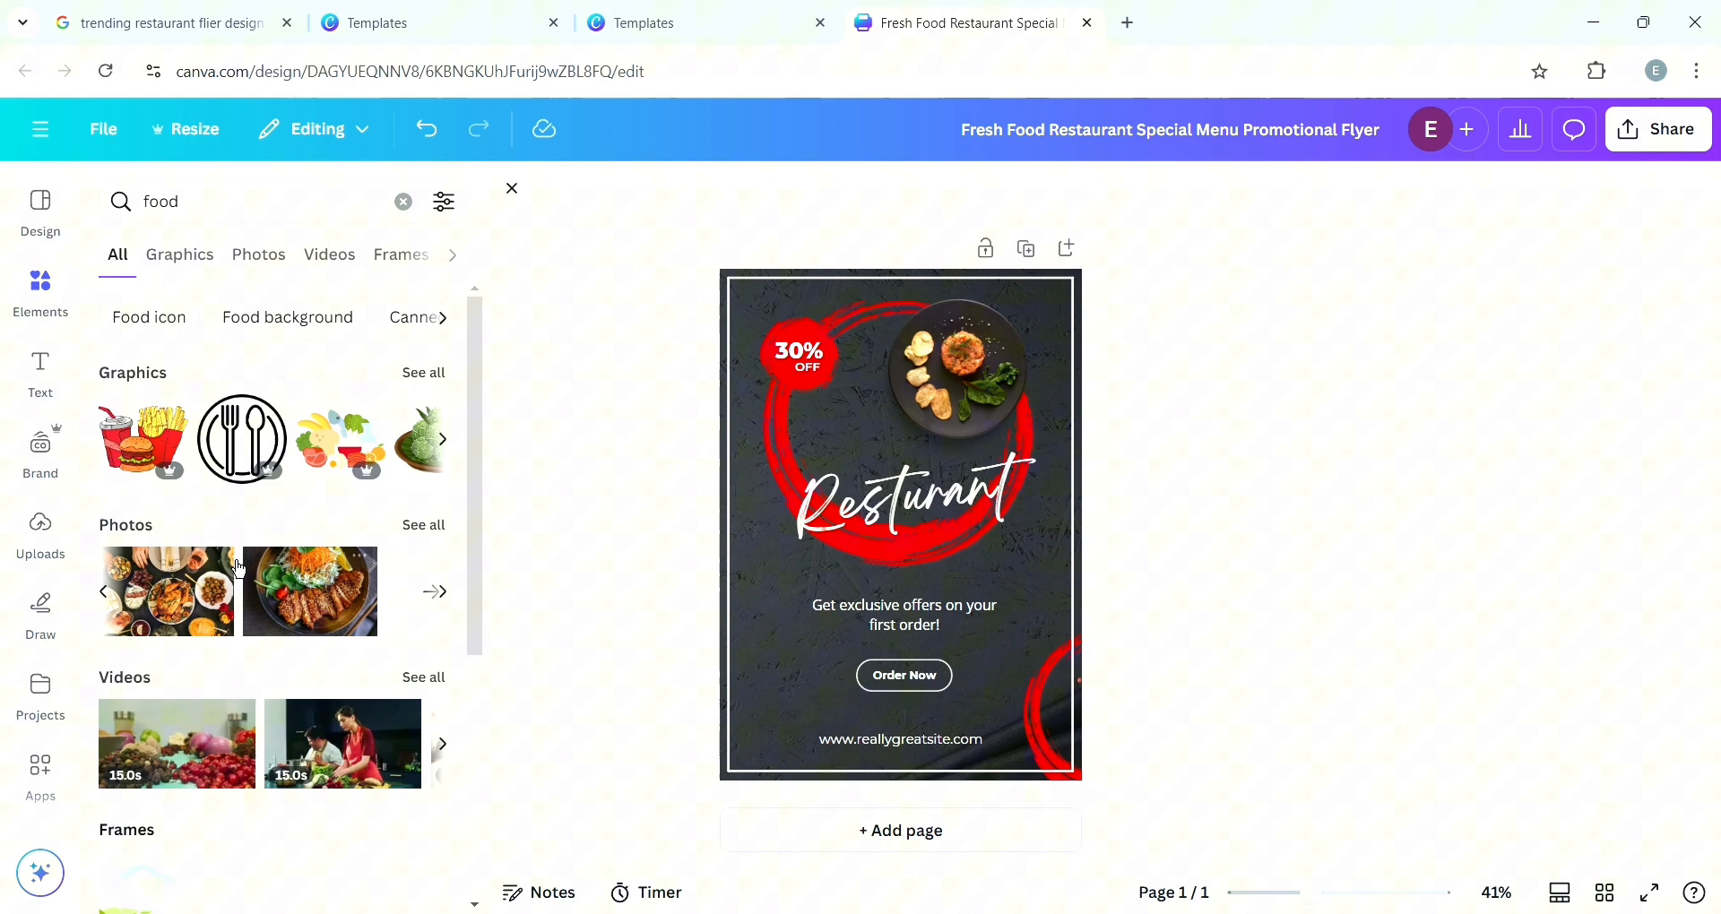
pyautogui.click(311, 596)
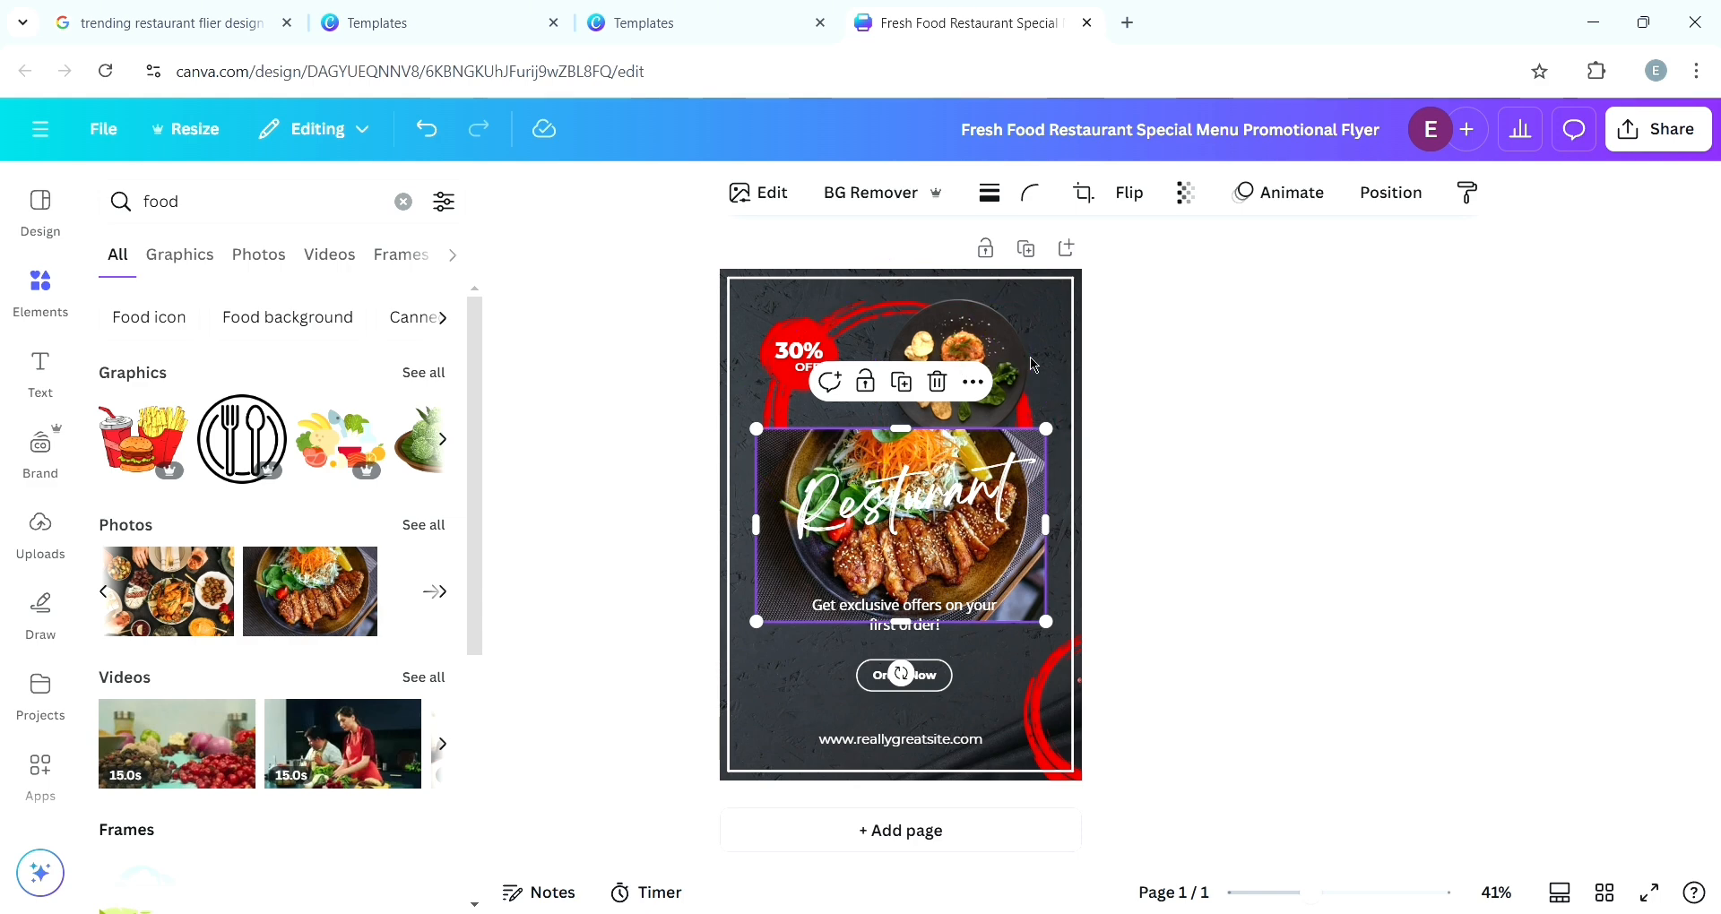
# - Delete the template's original food plate image and move the new food photo to the flyer's top-right area
pyautogui.click(982, 339)
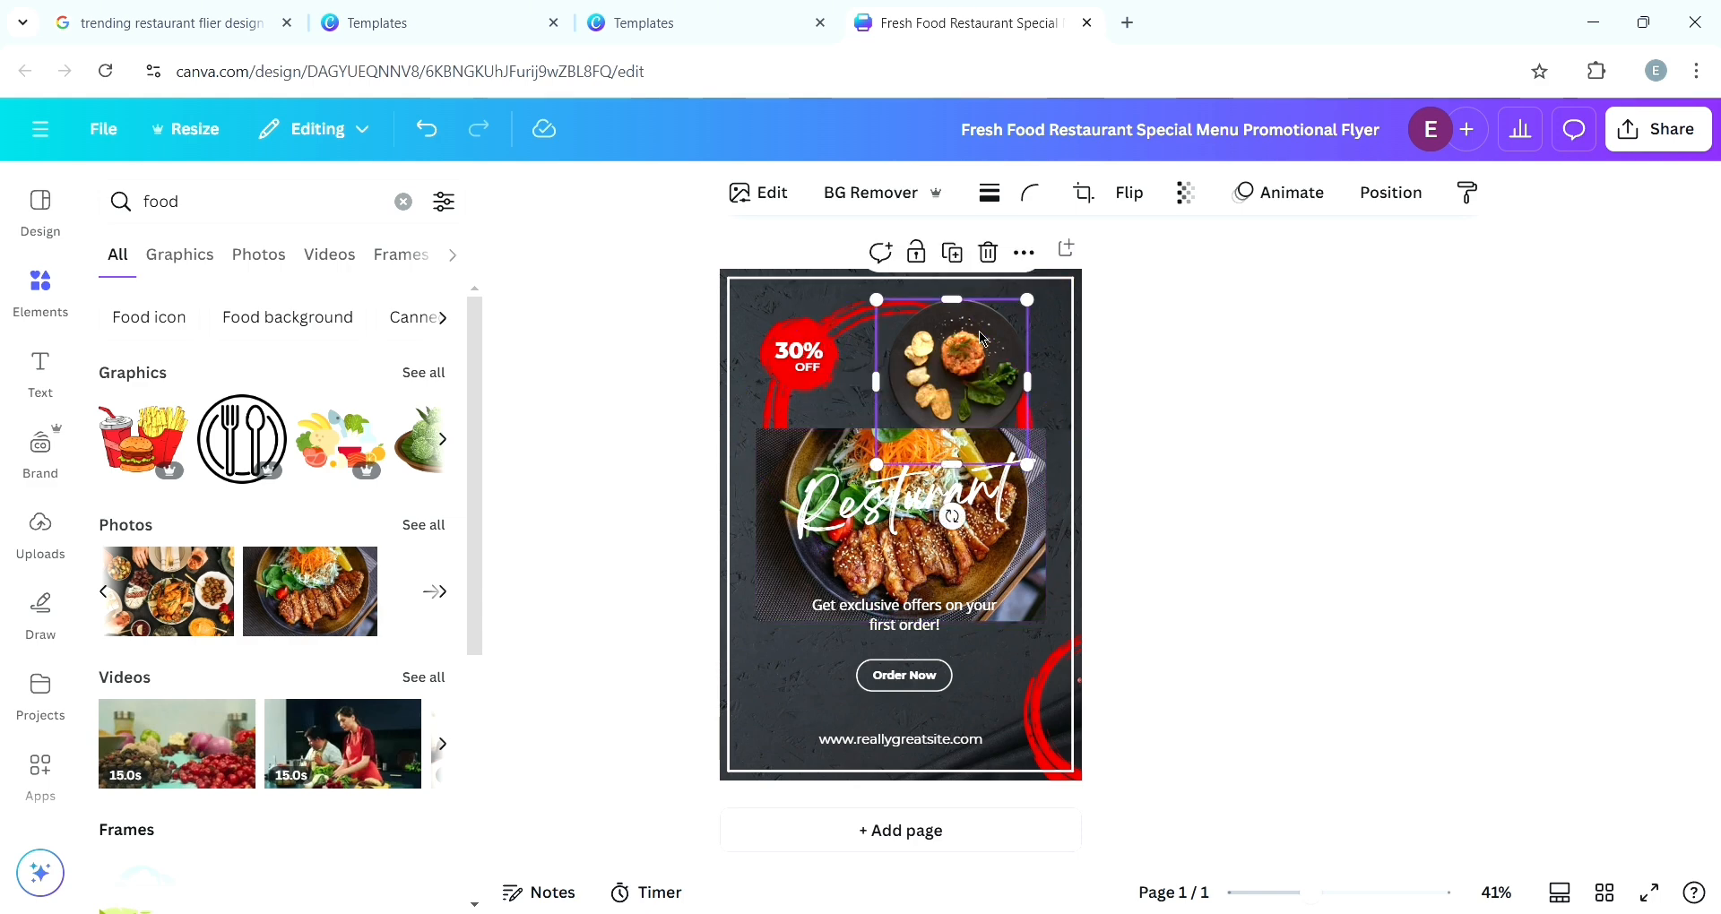
pyautogui.click(1000, 258)
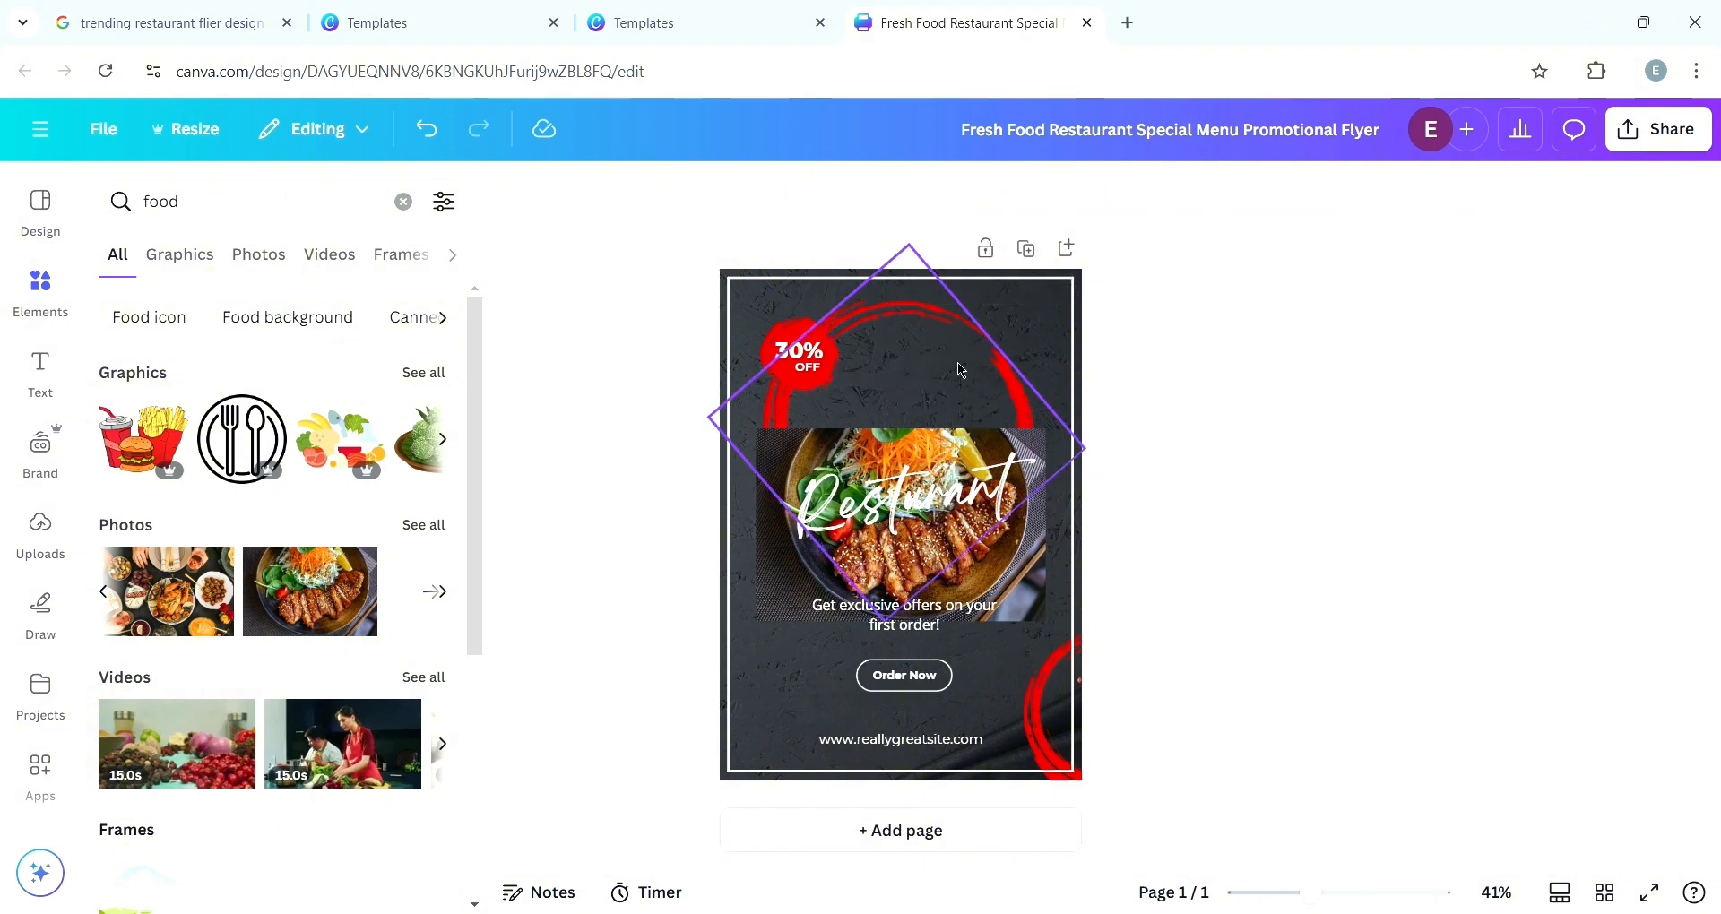
pyautogui.moveTo(955, 578); pyautogui.dragTo(1050, 422)
# - Compare with the Red & Black reference template and nudge the food photo further into the top-right corner
pyautogui.click(483, 11)
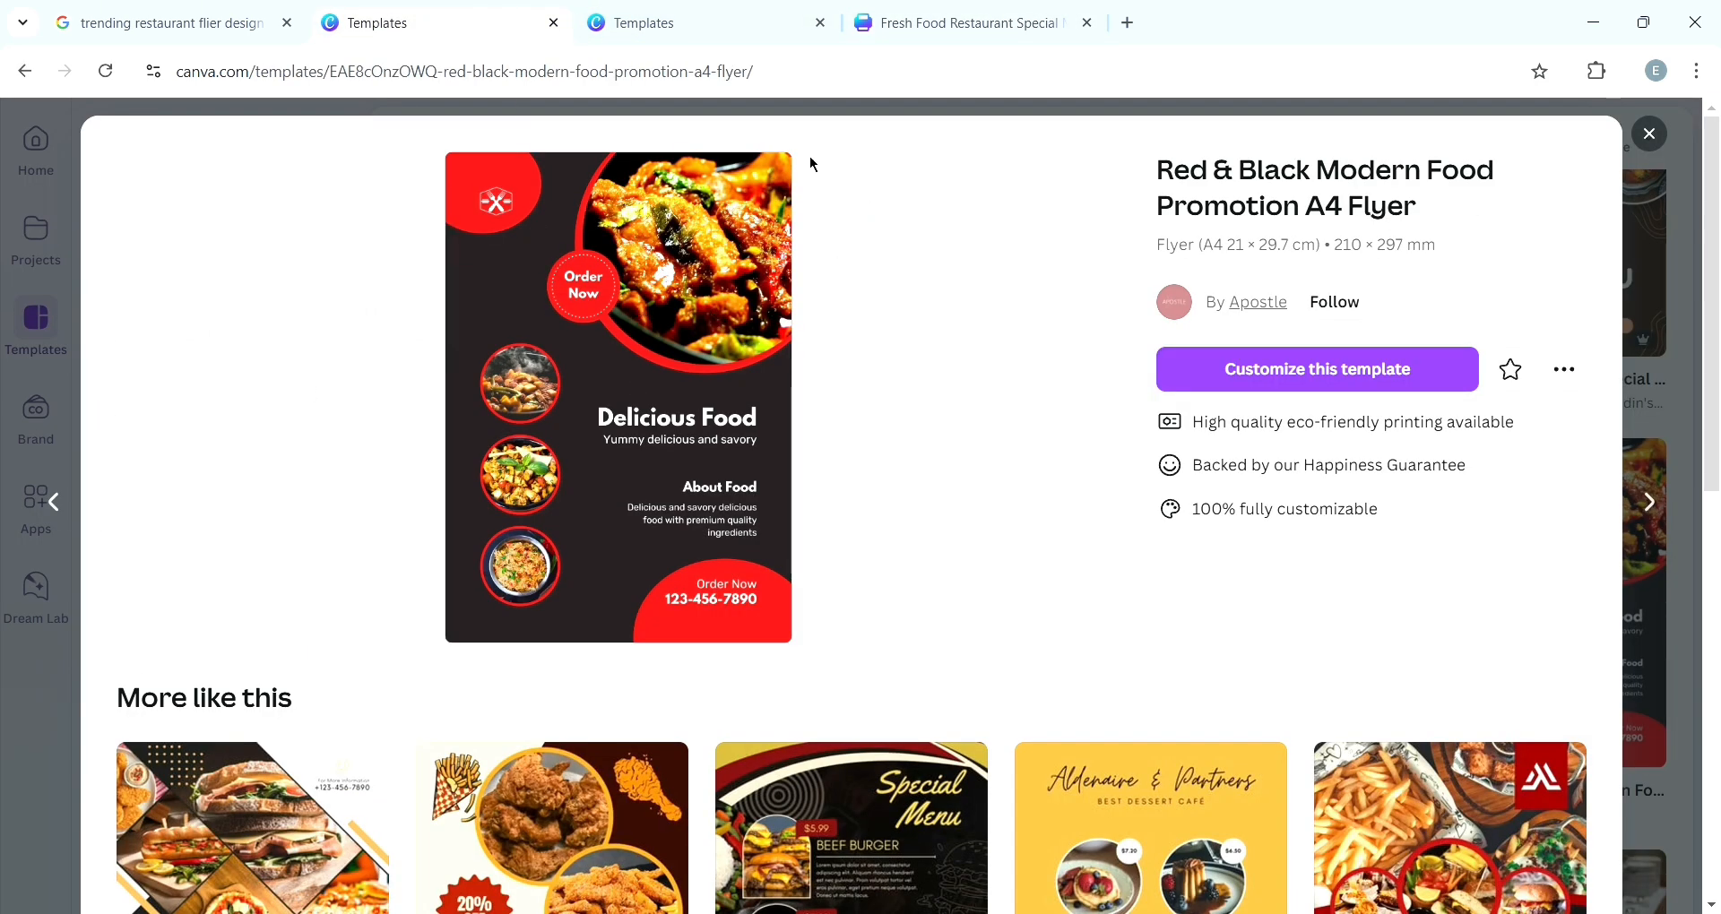
pyautogui.click(997, 27)
pyautogui.moveTo(943, 374); pyautogui.dragTo(979, 386)
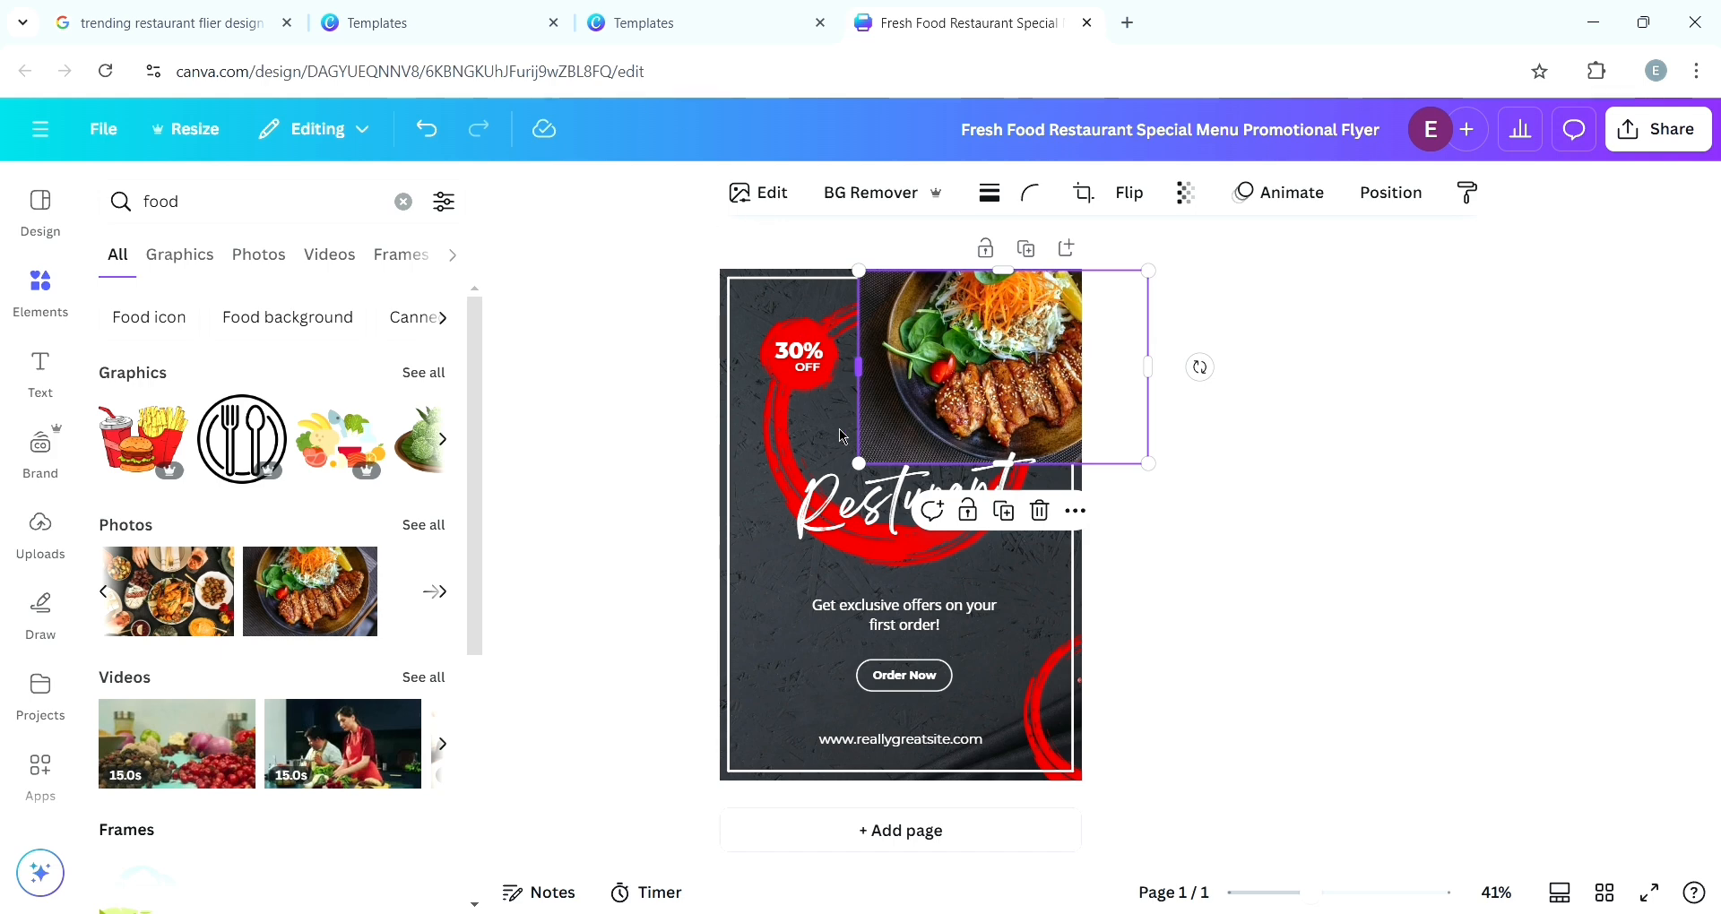
# - Move the "Restaurant" title down near the Order Now button and delete the 30% OFF badge
pyautogui.moveTo(864, 519); pyautogui.dragTo(866, 672)
pyautogui.click(799, 381)
pyautogui.press('Delete')
pyautogui.click(808, 366)
pyautogui.press('Delete')
# - Nudge the red brush ring and the food photo slightly
pyautogui.click(811, 381)
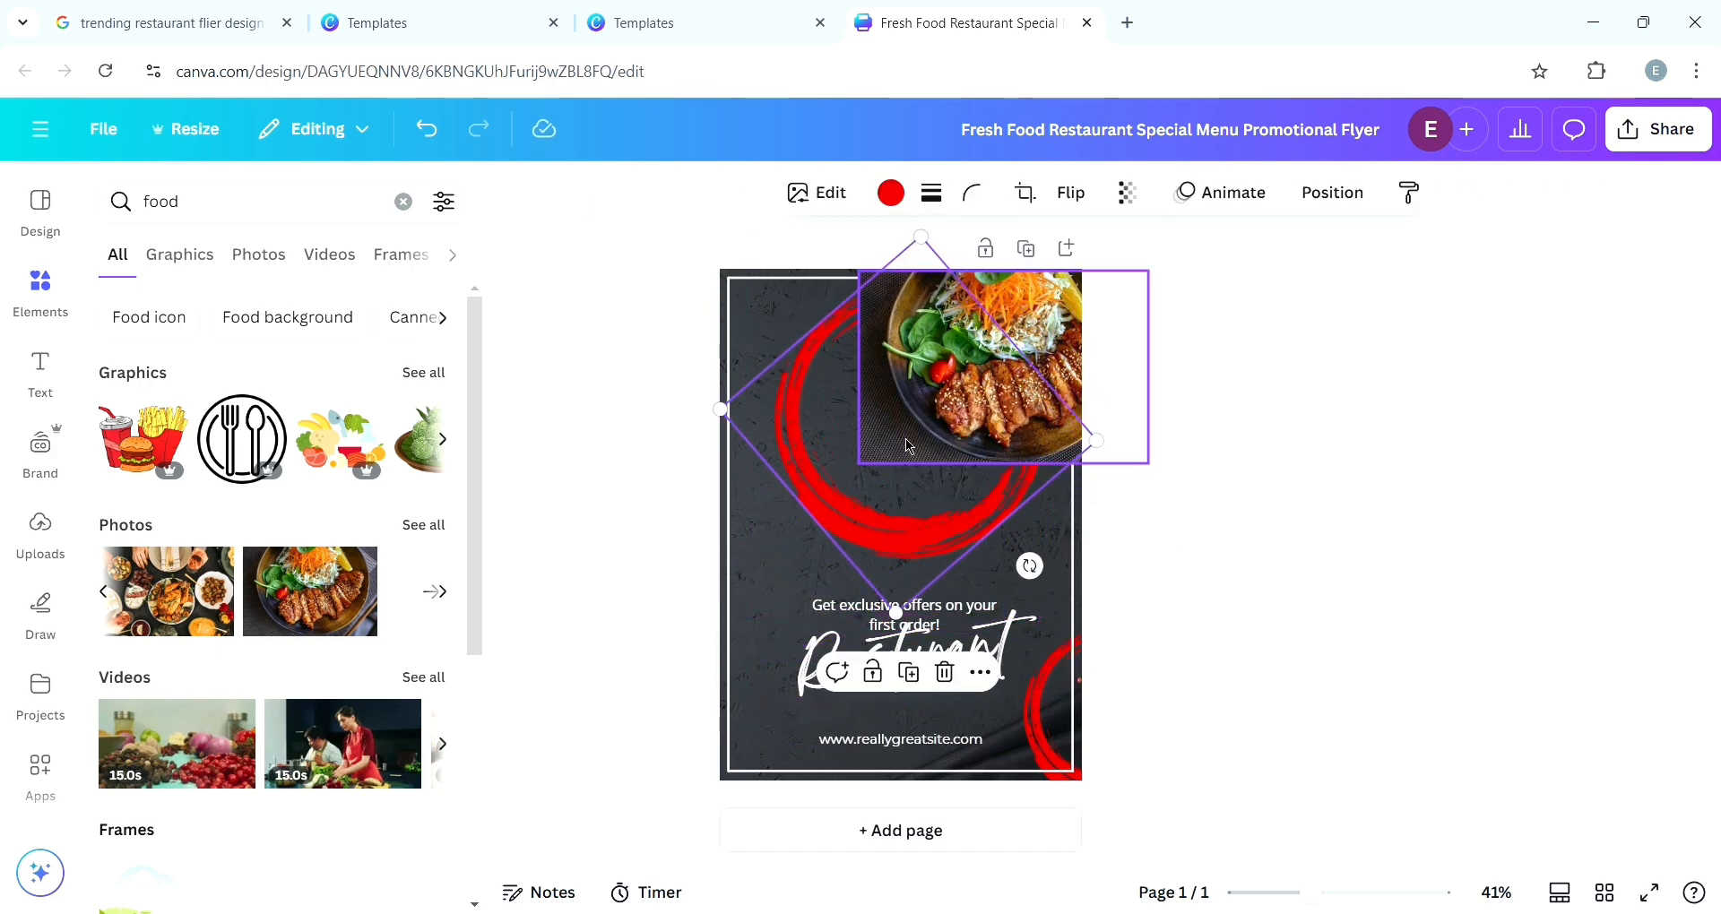
pyautogui.moveTo(933, 428); pyautogui.dragTo(937, 421)
pyautogui.moveTo(1049, 341)
pyautogui.mouseDown()
pyautogui.moveTo(1023, 349)
pyautogui.moveTo(1040, 348)
pyautogui.mouseUp()
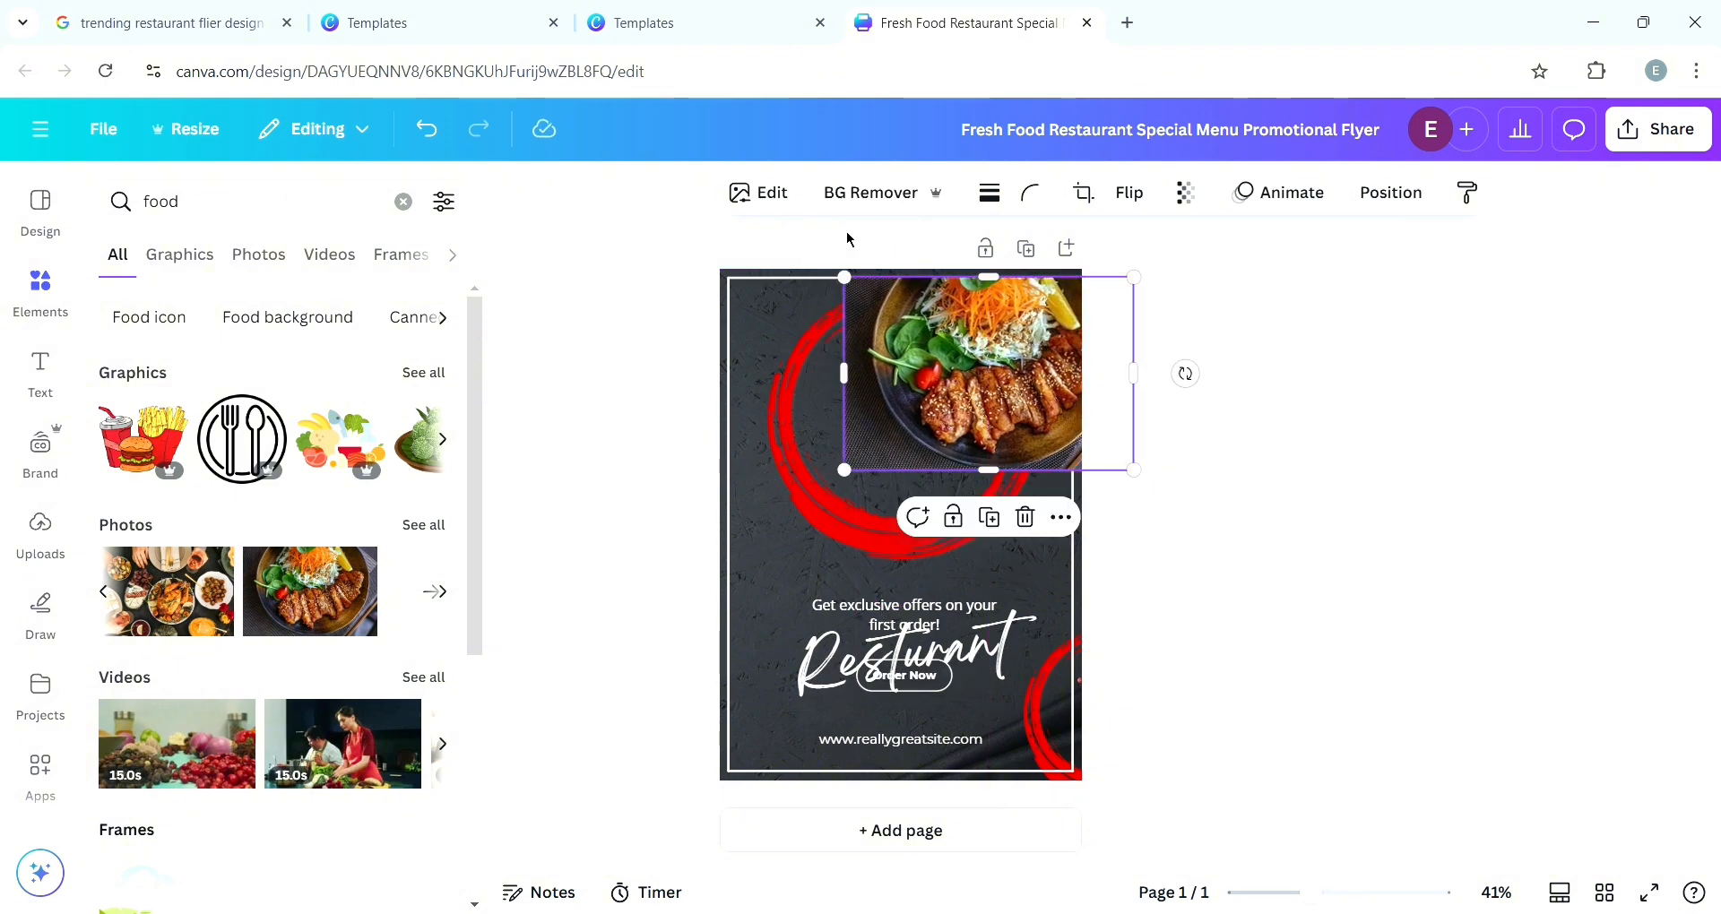
# - Check the reference template again and undo the last adjustment
pyautogui.click(439, 22)
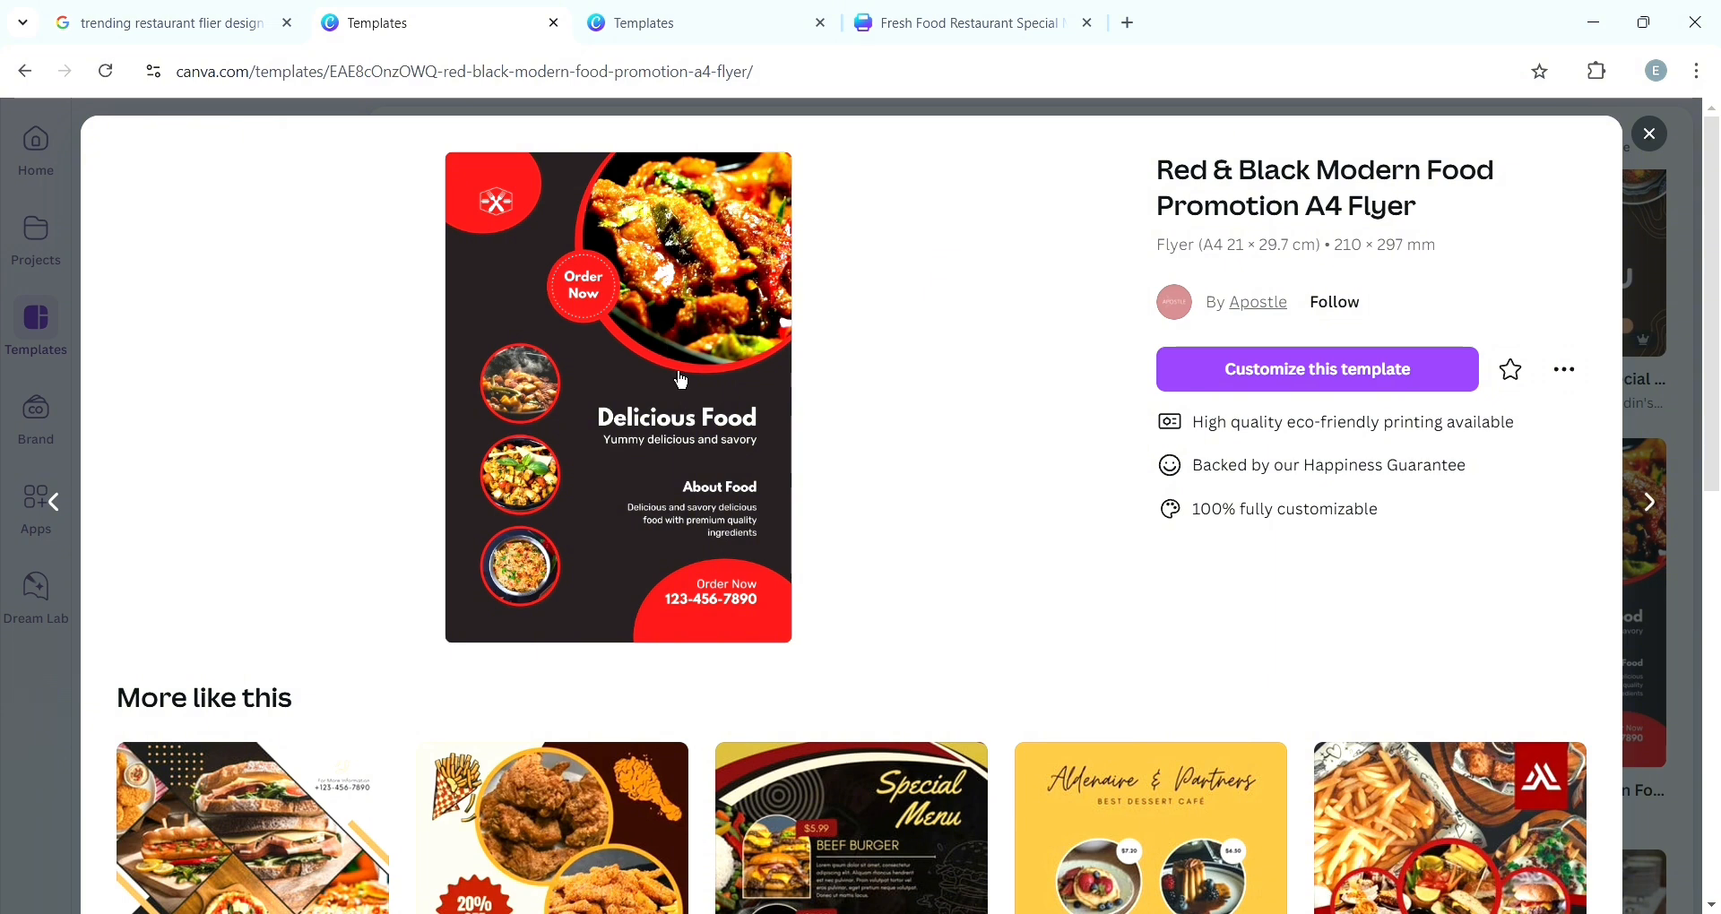
pyautogui.click(976, 36)
pyautogui.hotkey('ctrl', 'z')
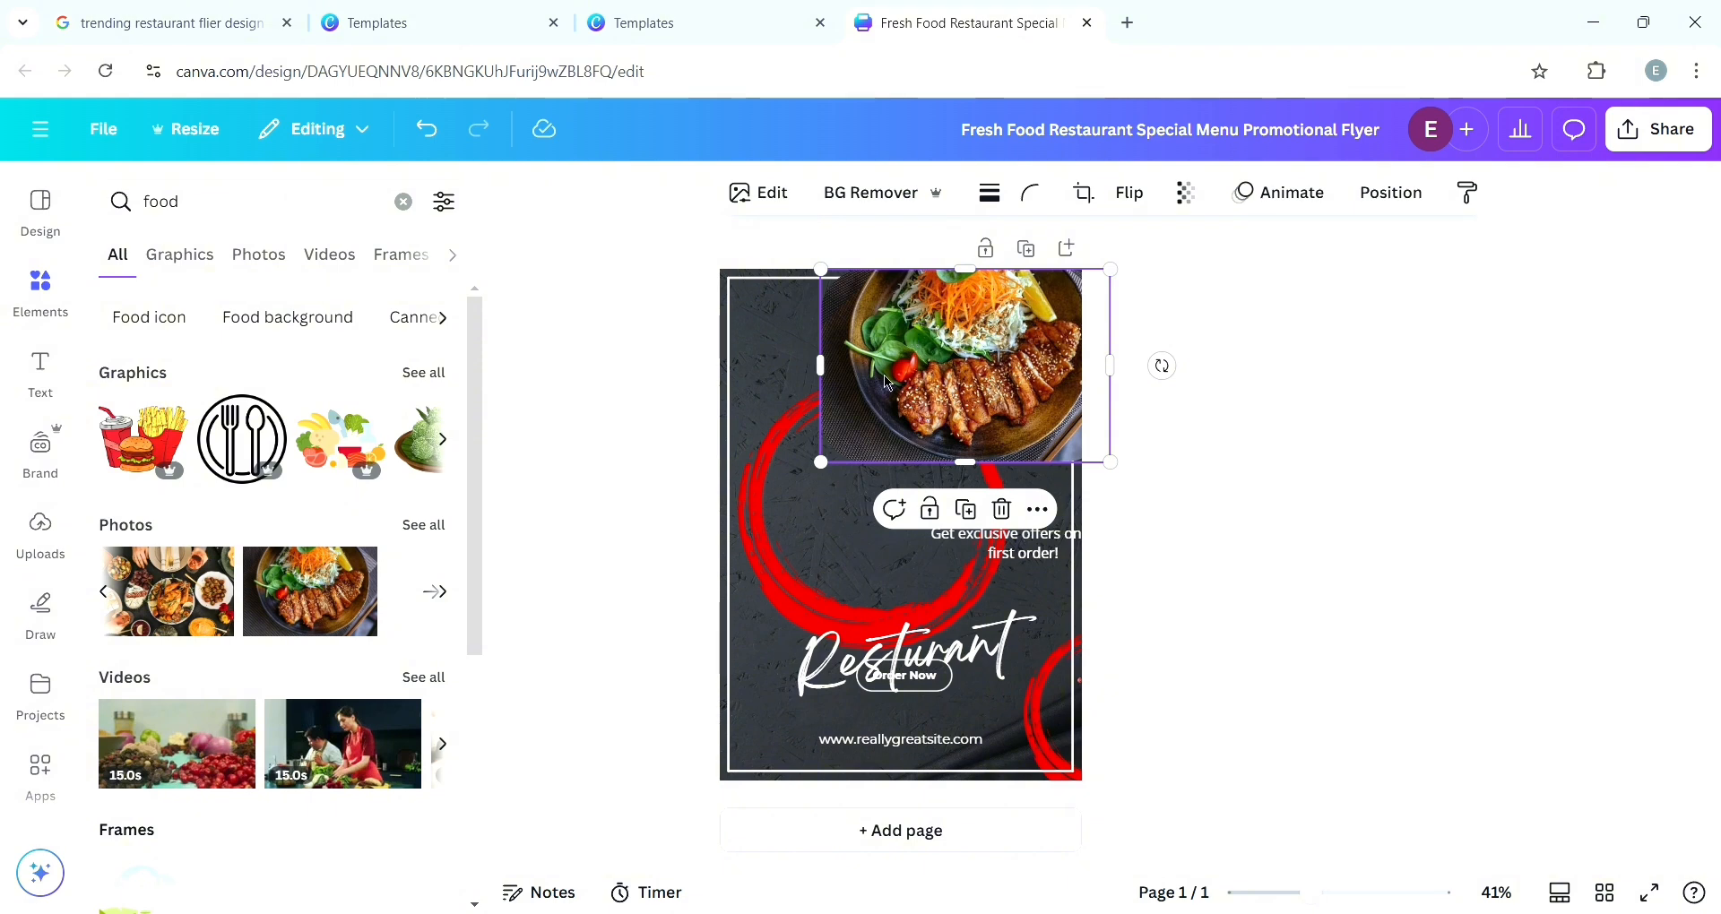
# - Try the BG Remover on the food photo and shift the photo slightly right, checking the reference template
pyautogui.click(873, 194)
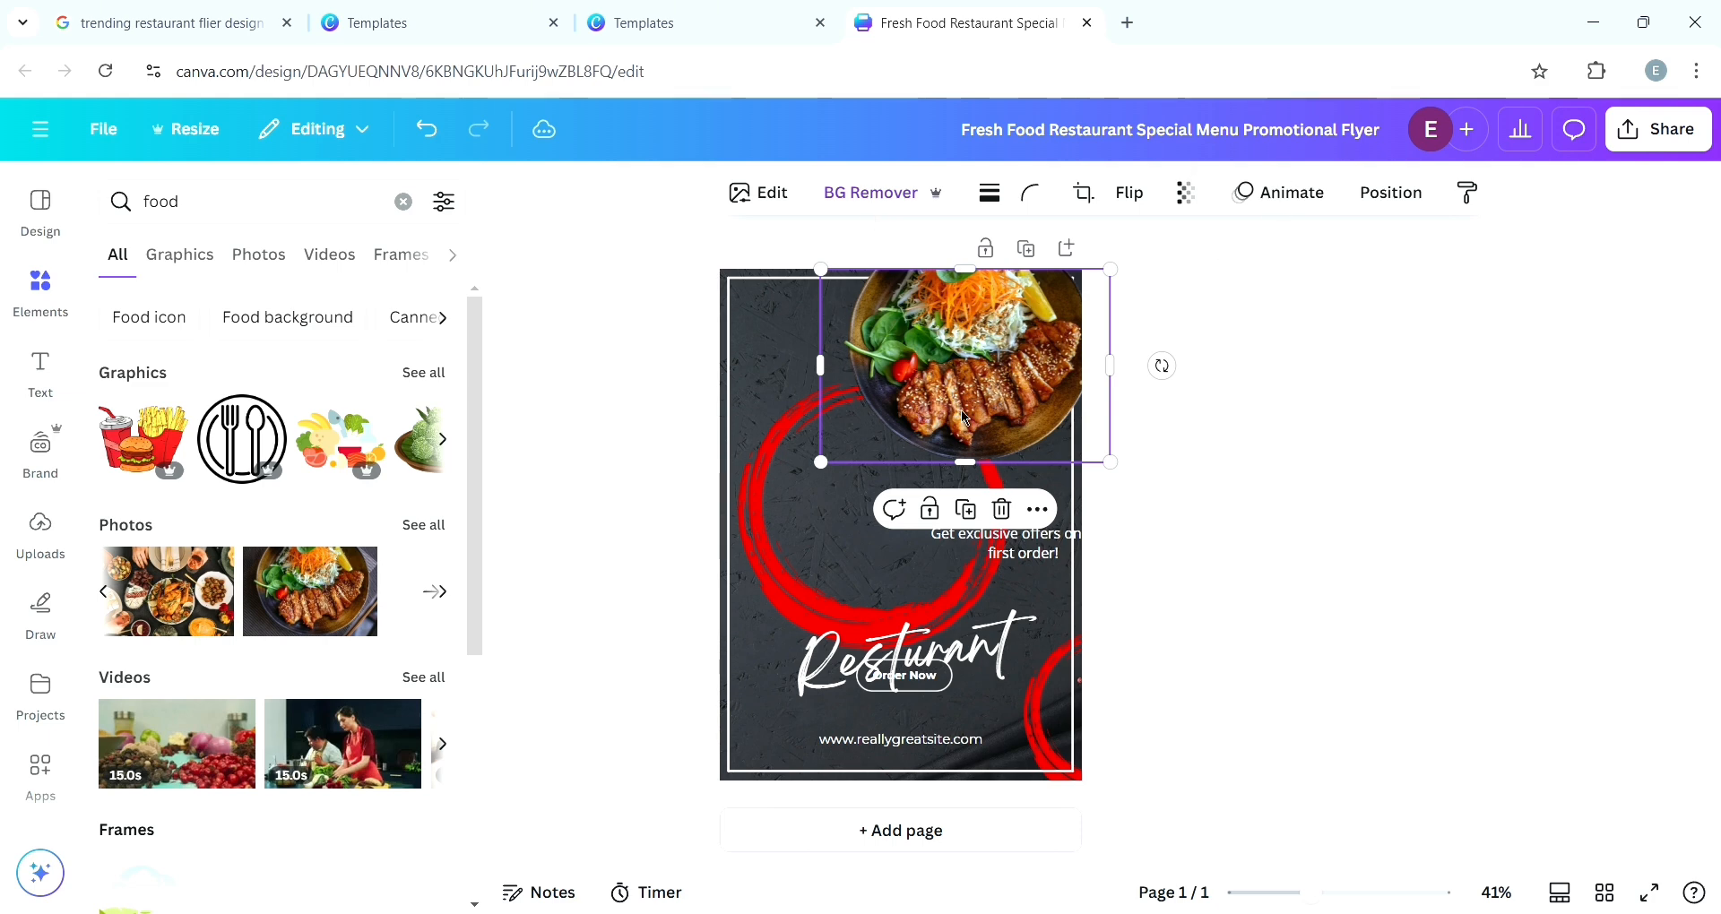
pyautogui.moveTo(961, 407)
pyautogui.mouseDown()
pyautogui.moveTo(895, 439)
pyautogui.moveTo(986, 396)
pyautogui.mouseUp()
pyautogui.click(386, 22)
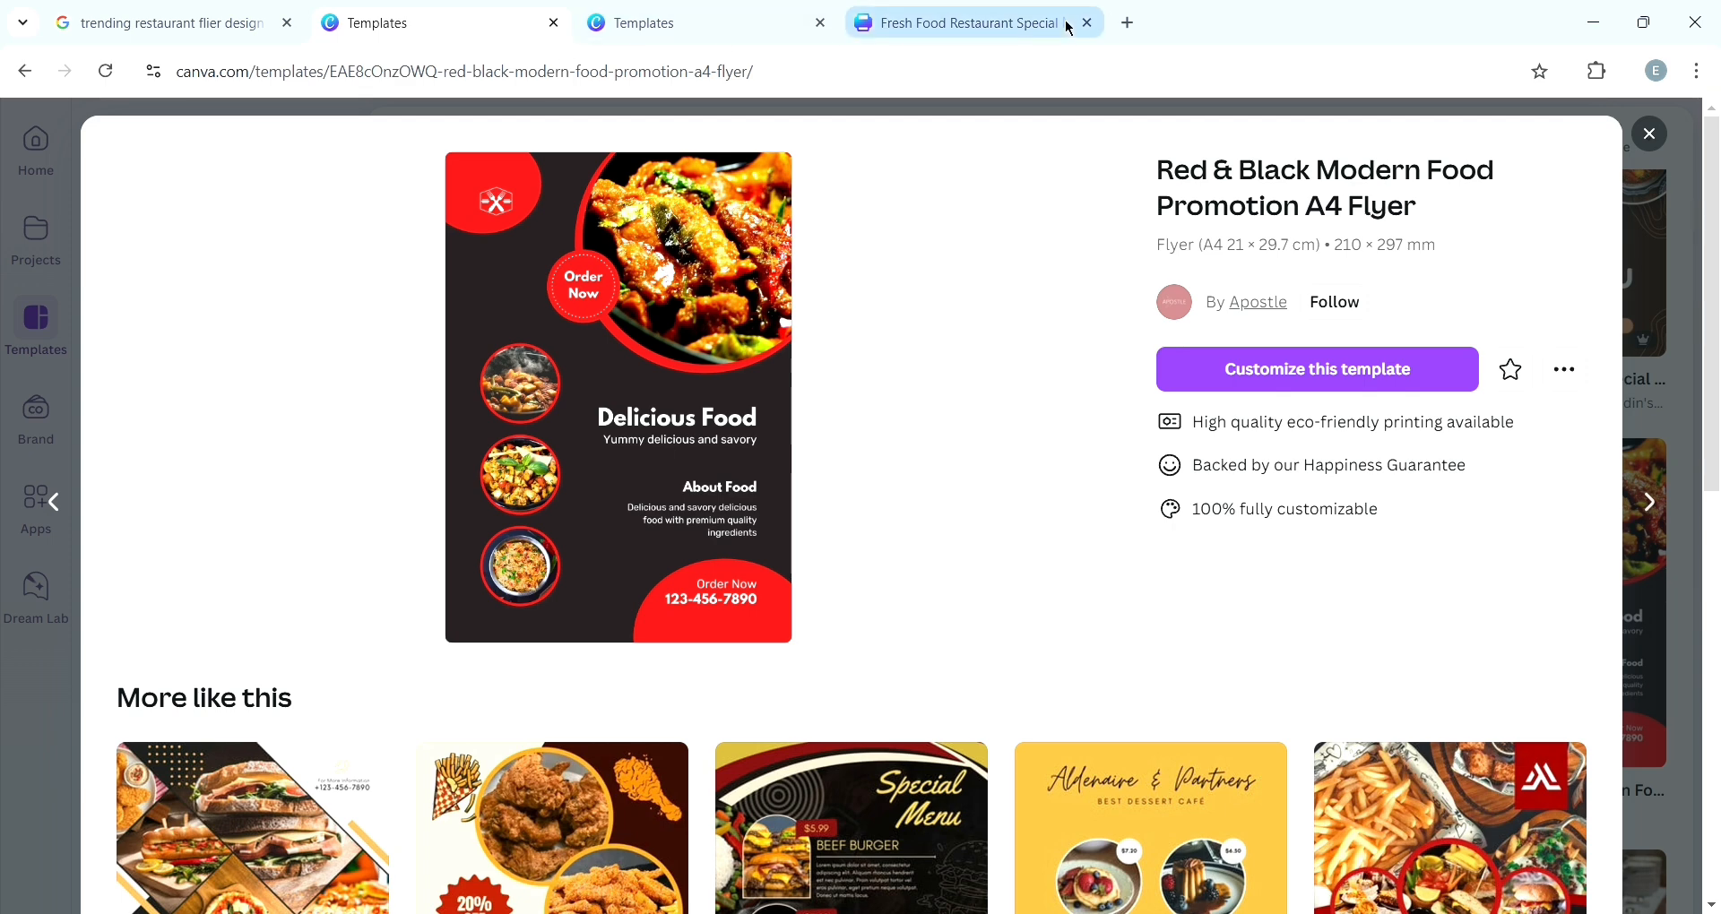
pyautogui.click(936, 27)
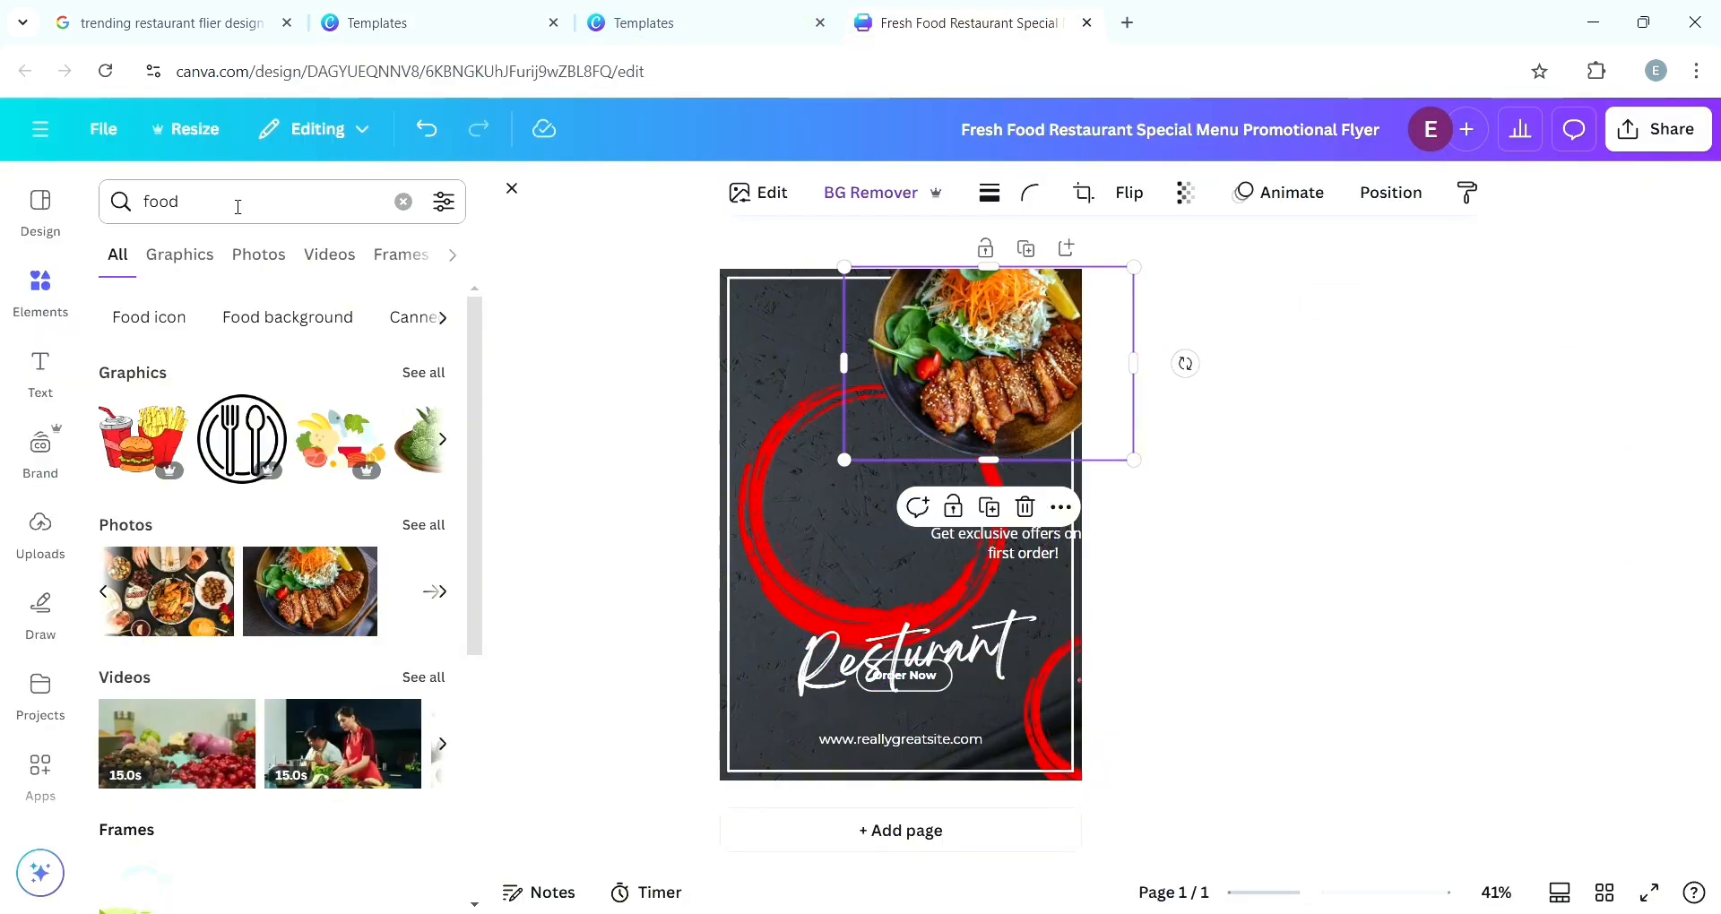
# - Search the elements for "red circle" and add the solid red circle graphic to the flyer
pyautogui.click(200, 222)
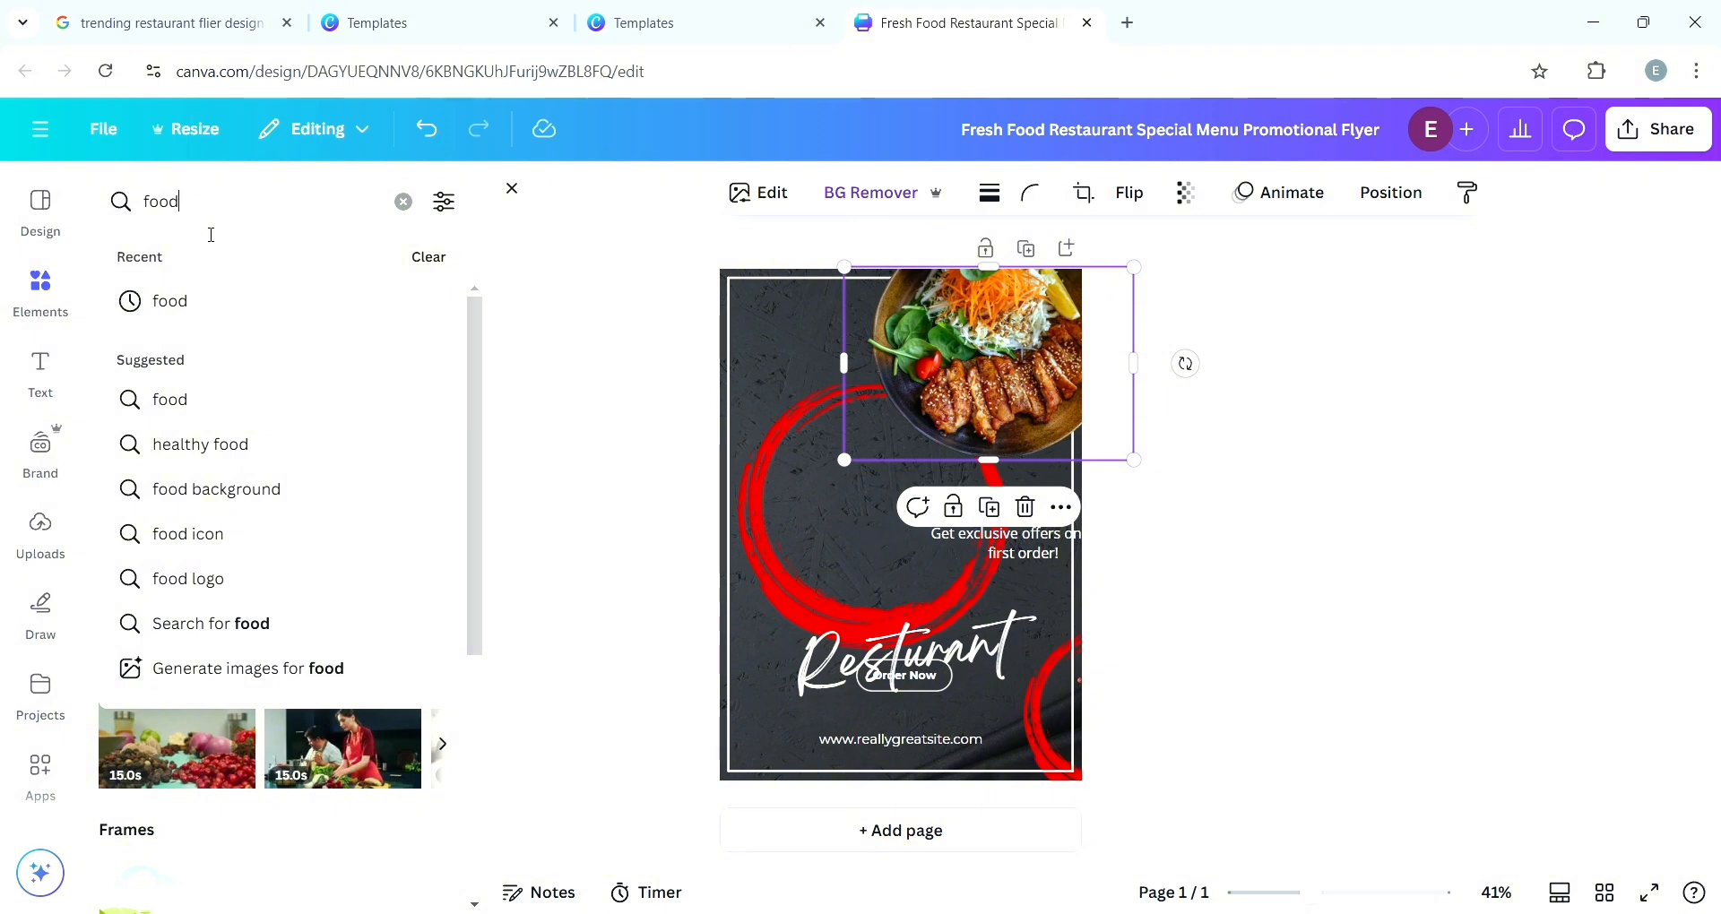
pyautogui.press('BackSpace')
pyautogui.press('BackSpace')
pyautogui.press('BackSpace')
pyautogui.press('BackSpace')
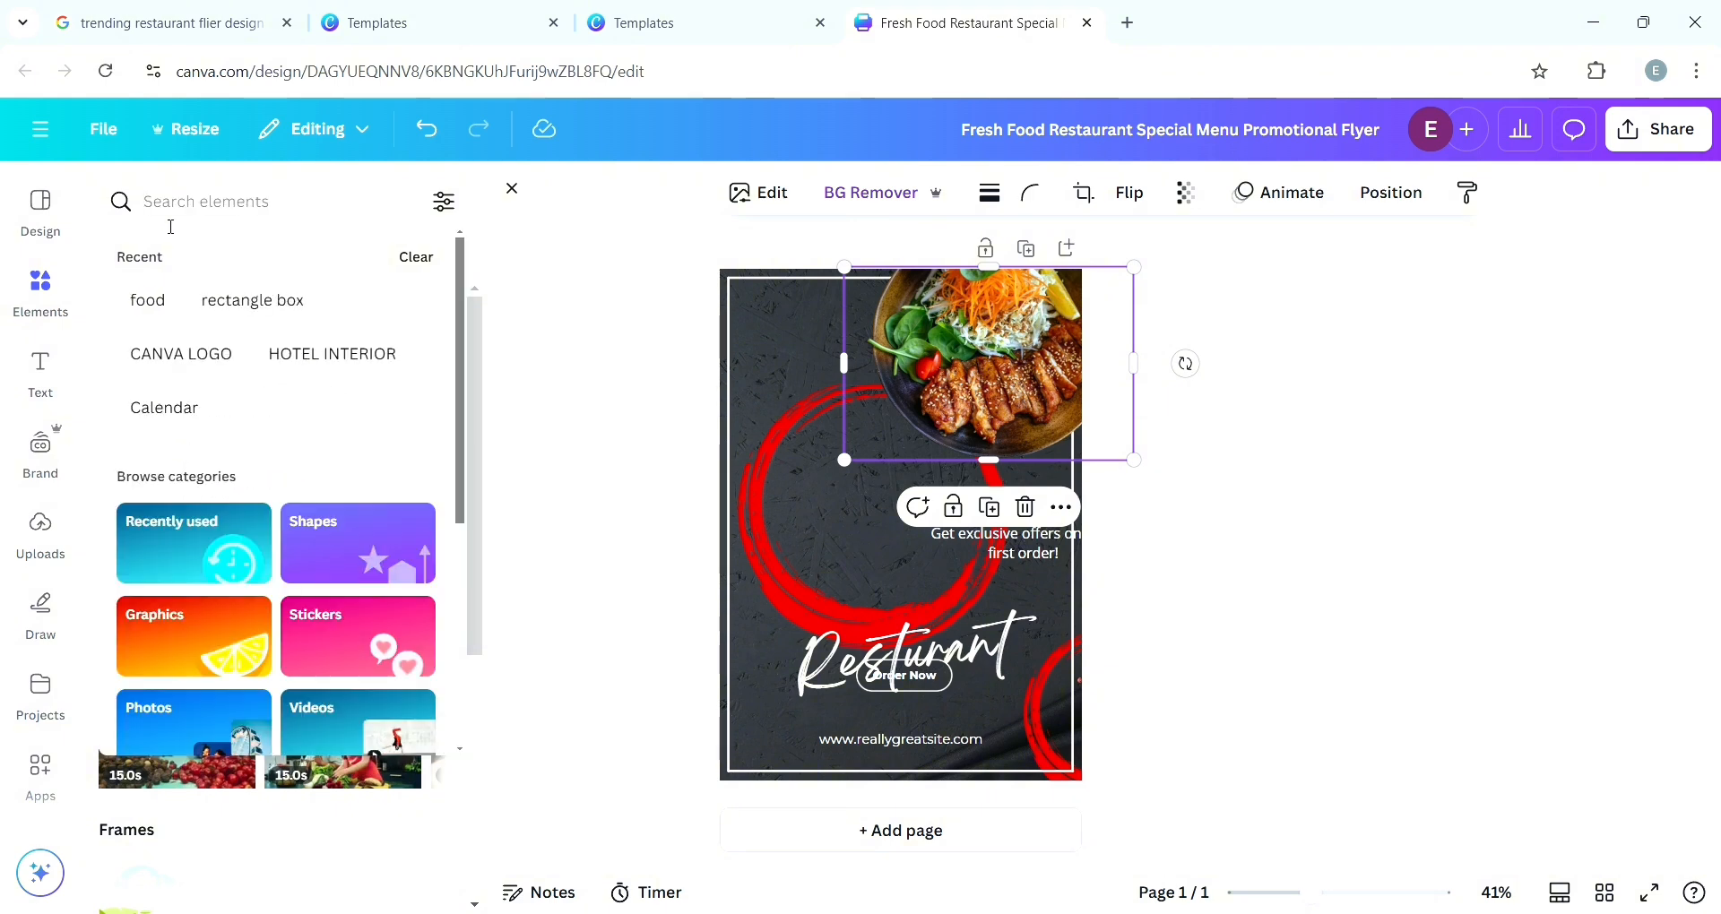
pyautogui.write('e')
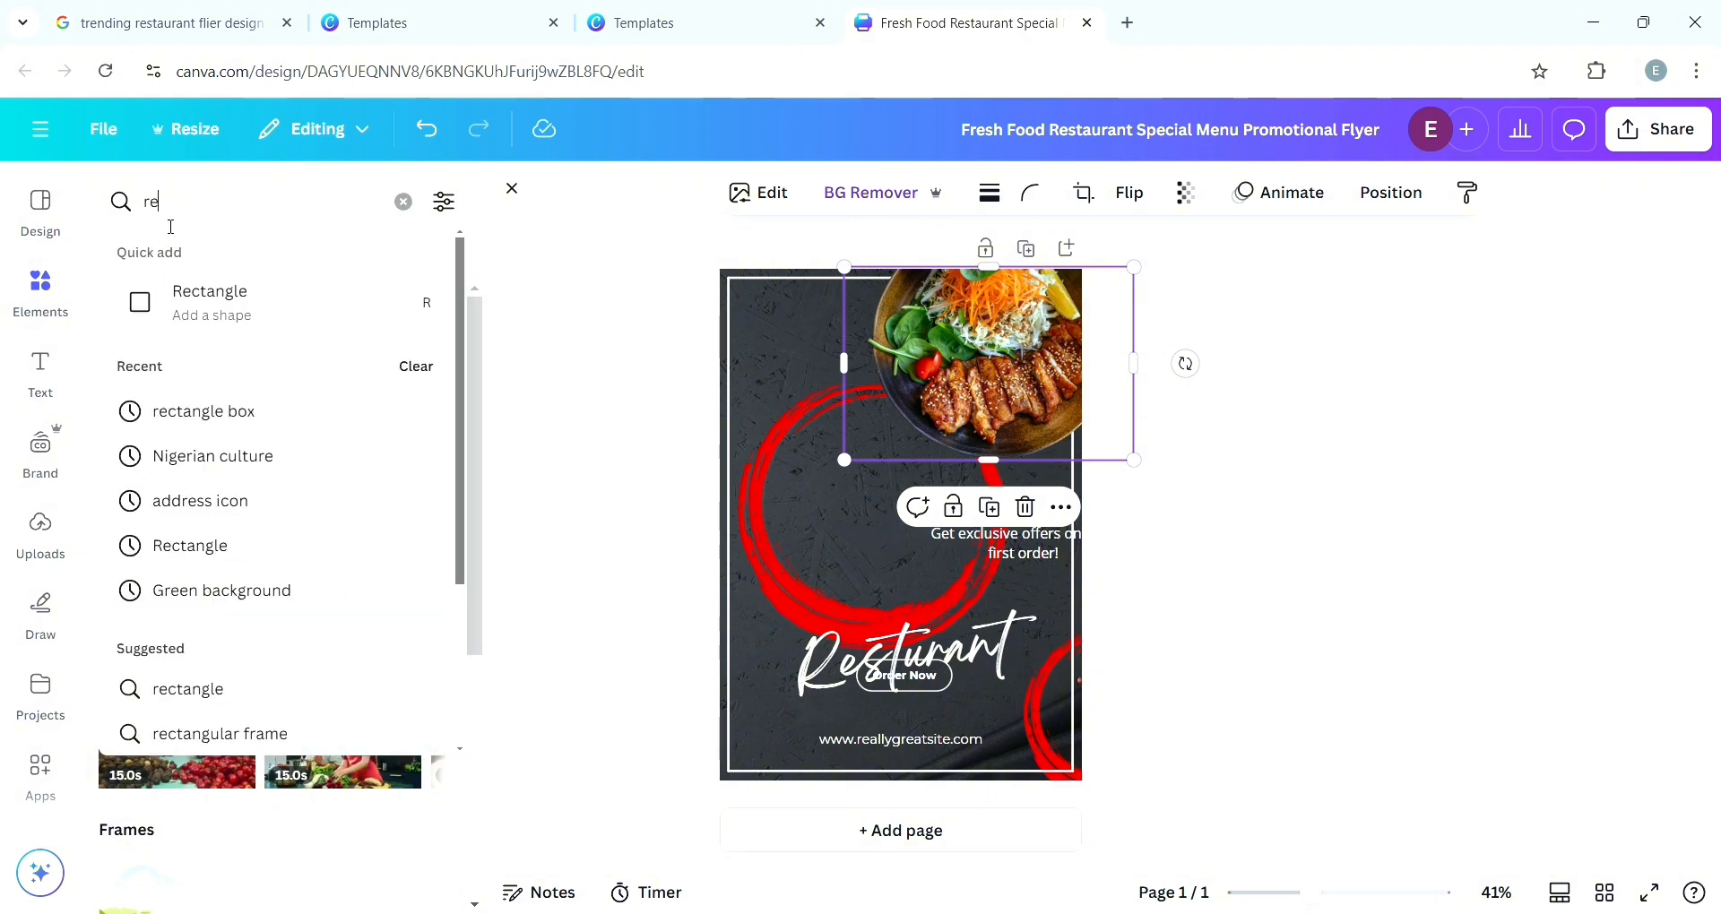
pyautogui.write('d ci')
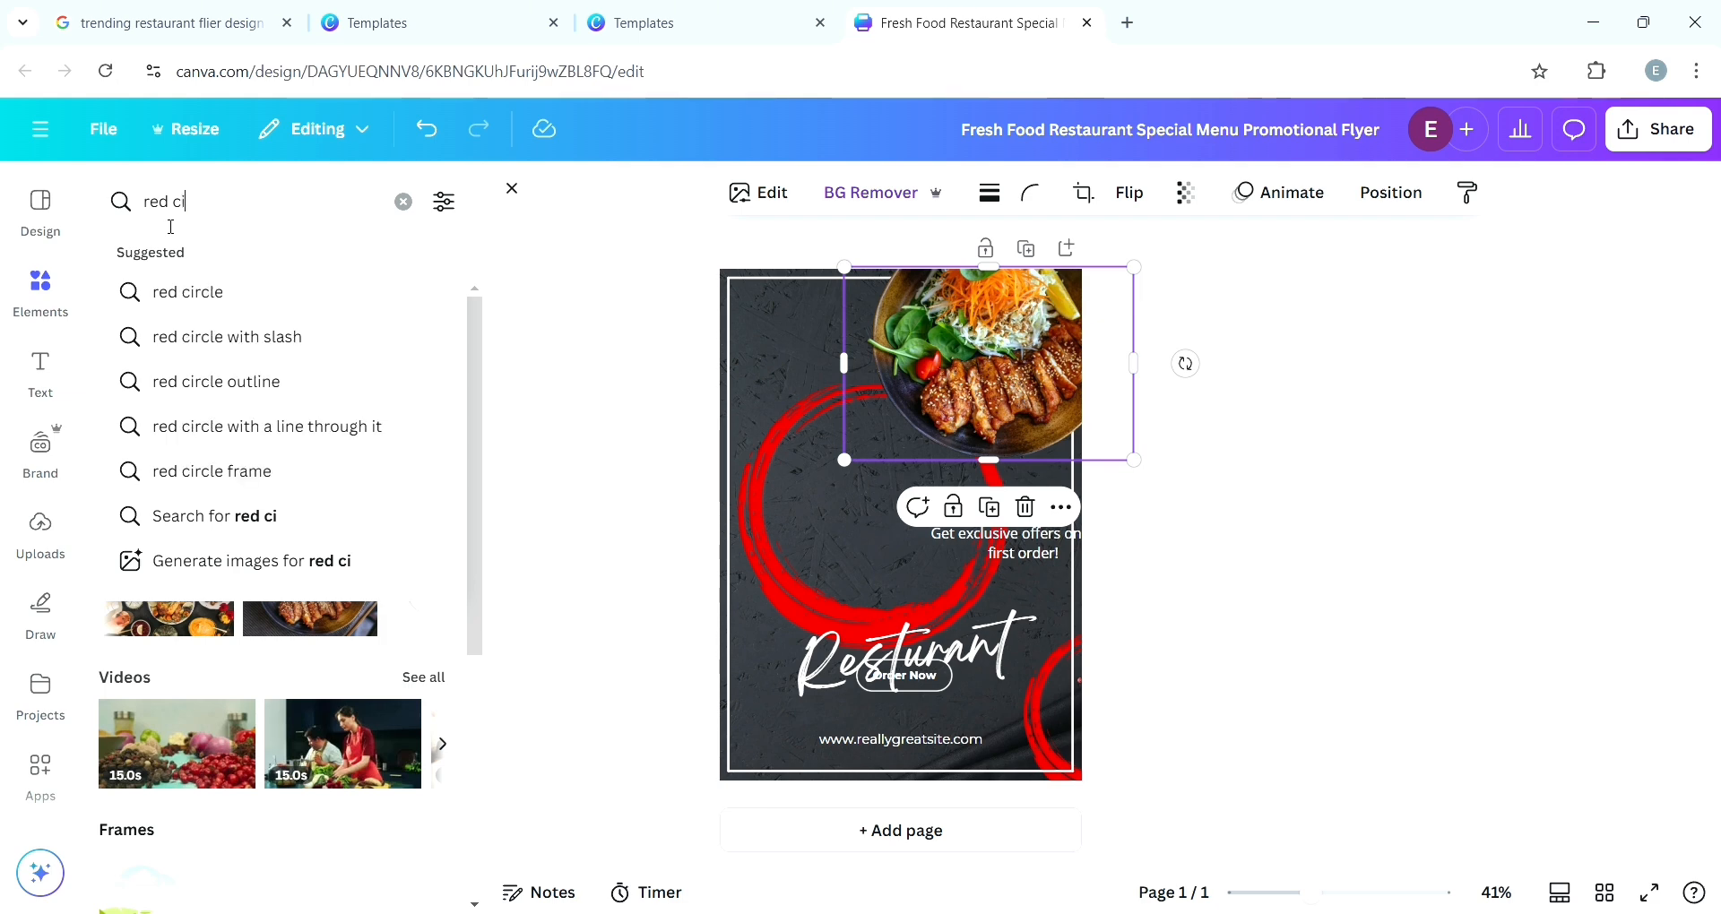
pyautogui.click(176, 296)
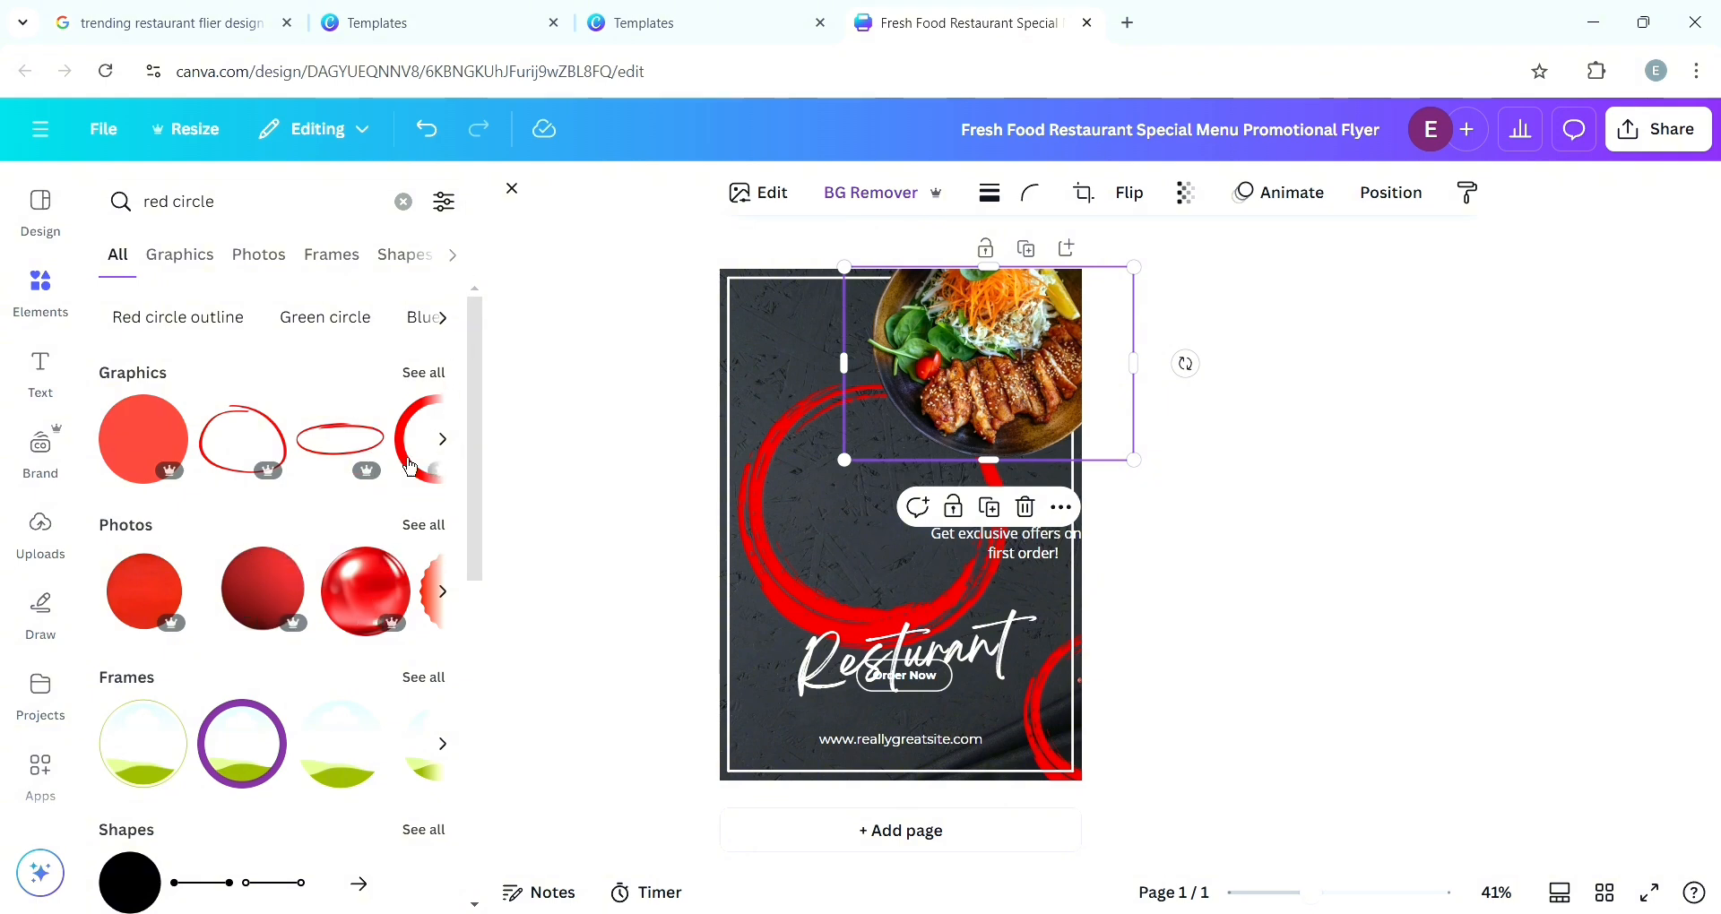
pyautogui.click(442, 440)
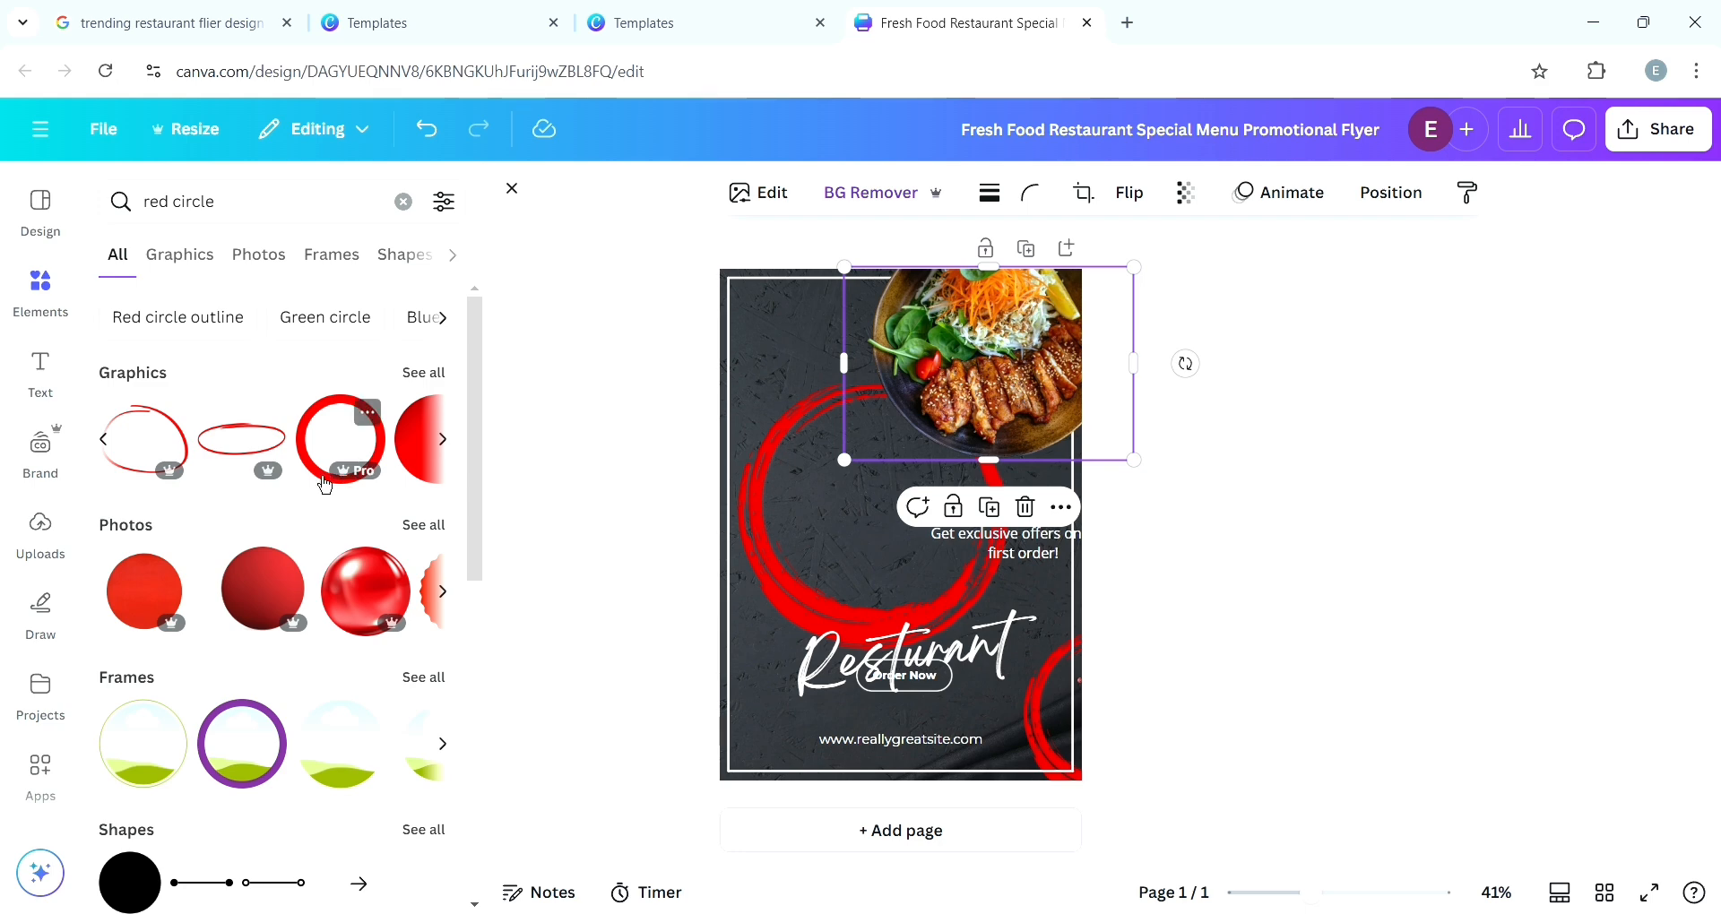
pyautogui.click(435, 474)
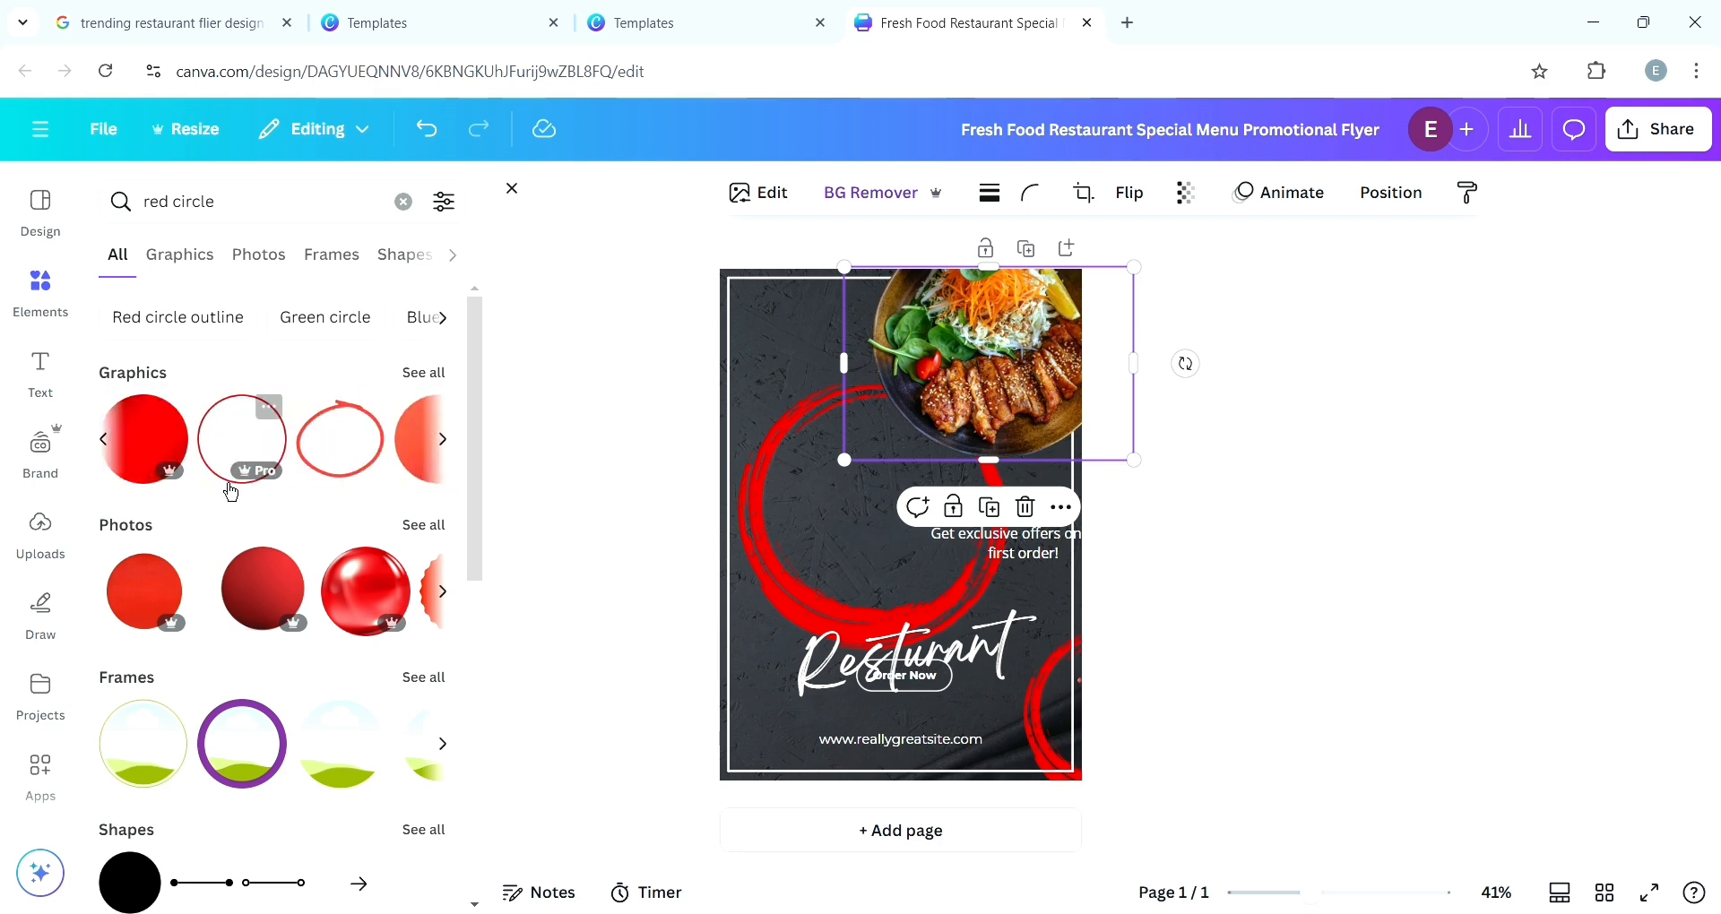
pyautogui.click(150, 454)
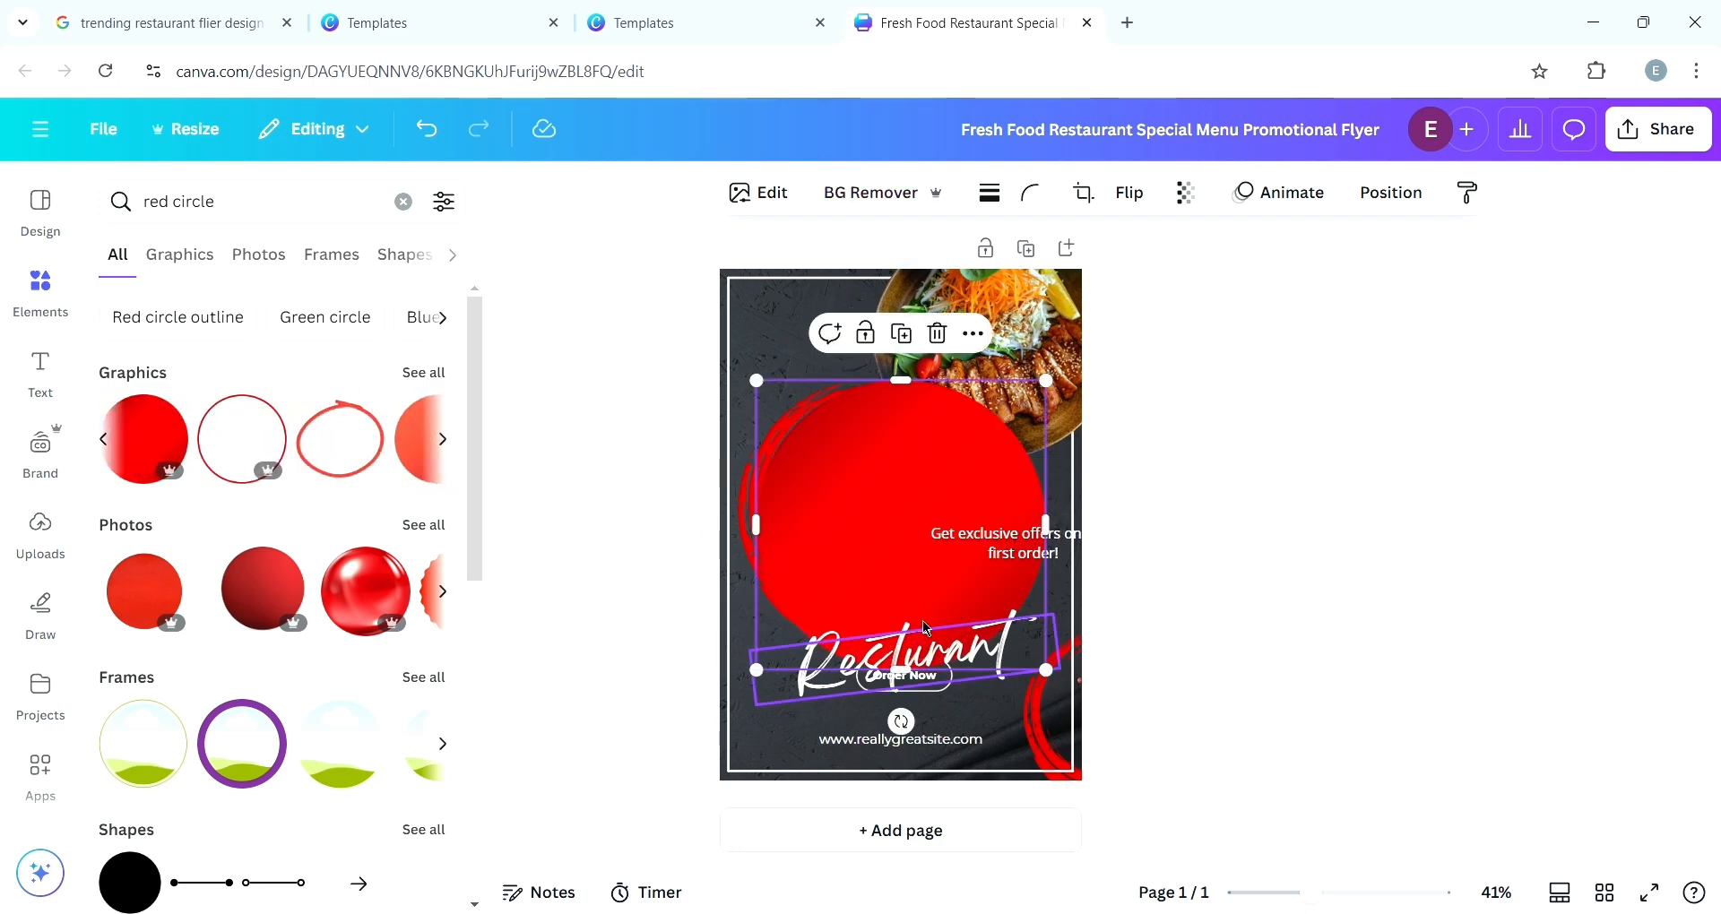
# - Move the red circle into the top-right corner and resize it to about 144 mm across
pyautogui.moveTo(916, 559); pyautogui.dragTo(999, 383)
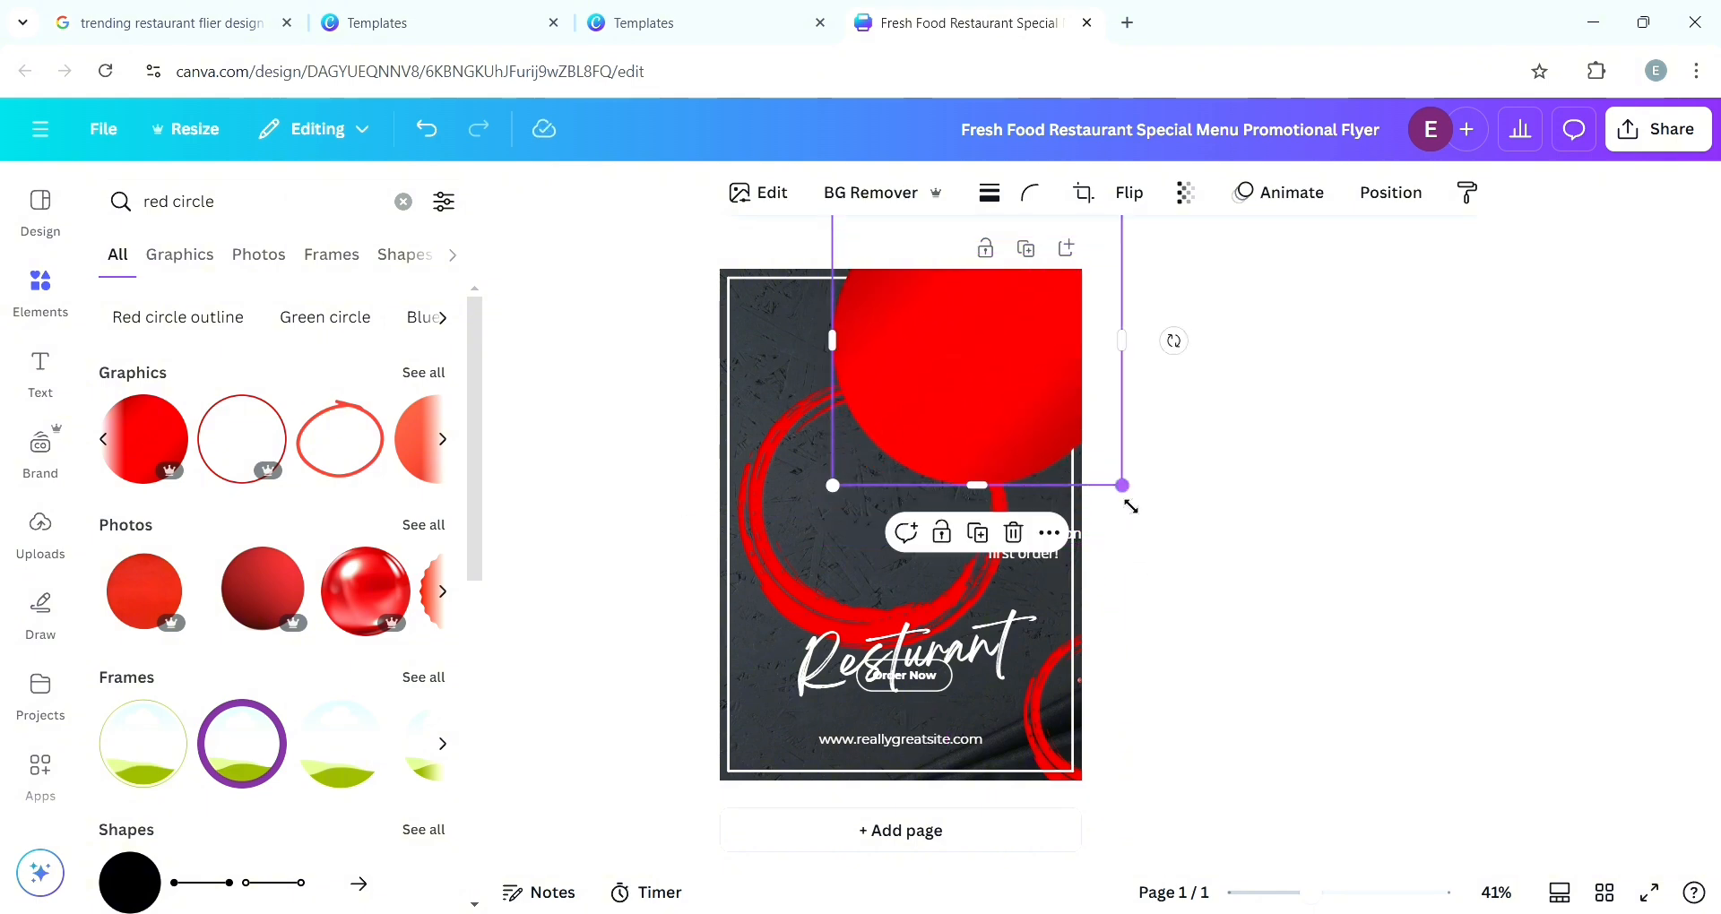
pyautogui.moveTo(1121, 484); pyautogui.dragTo(1046, 425)
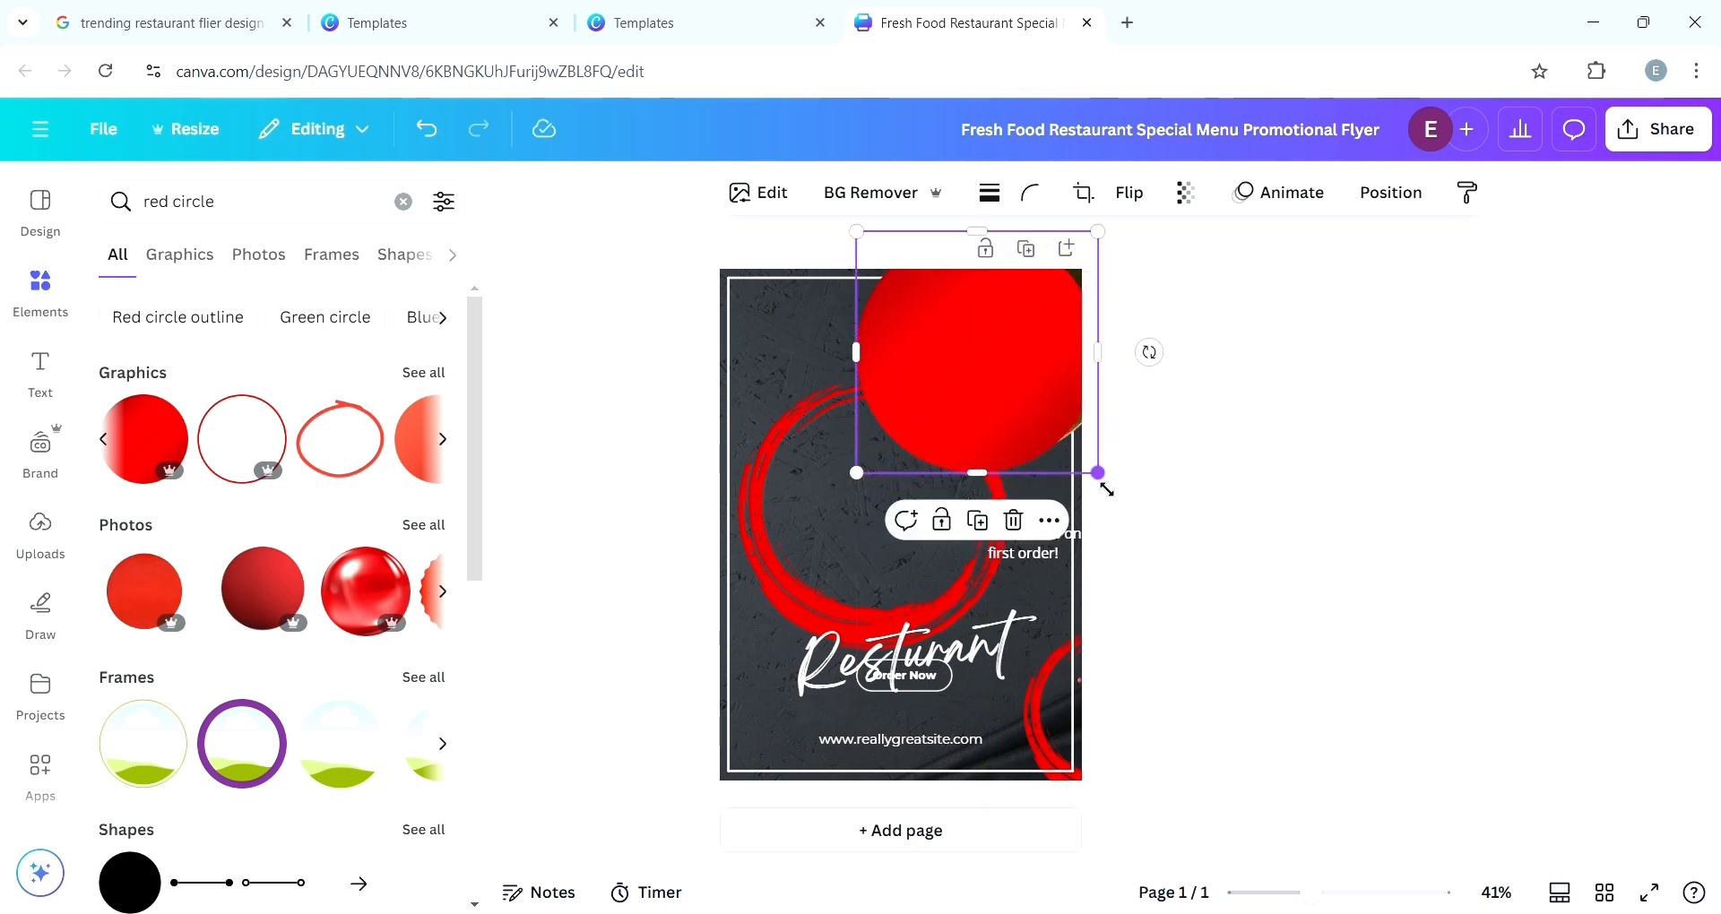
pyautogui.moveTo(1107, 489); pyautogui.dragTo(1115, 498)
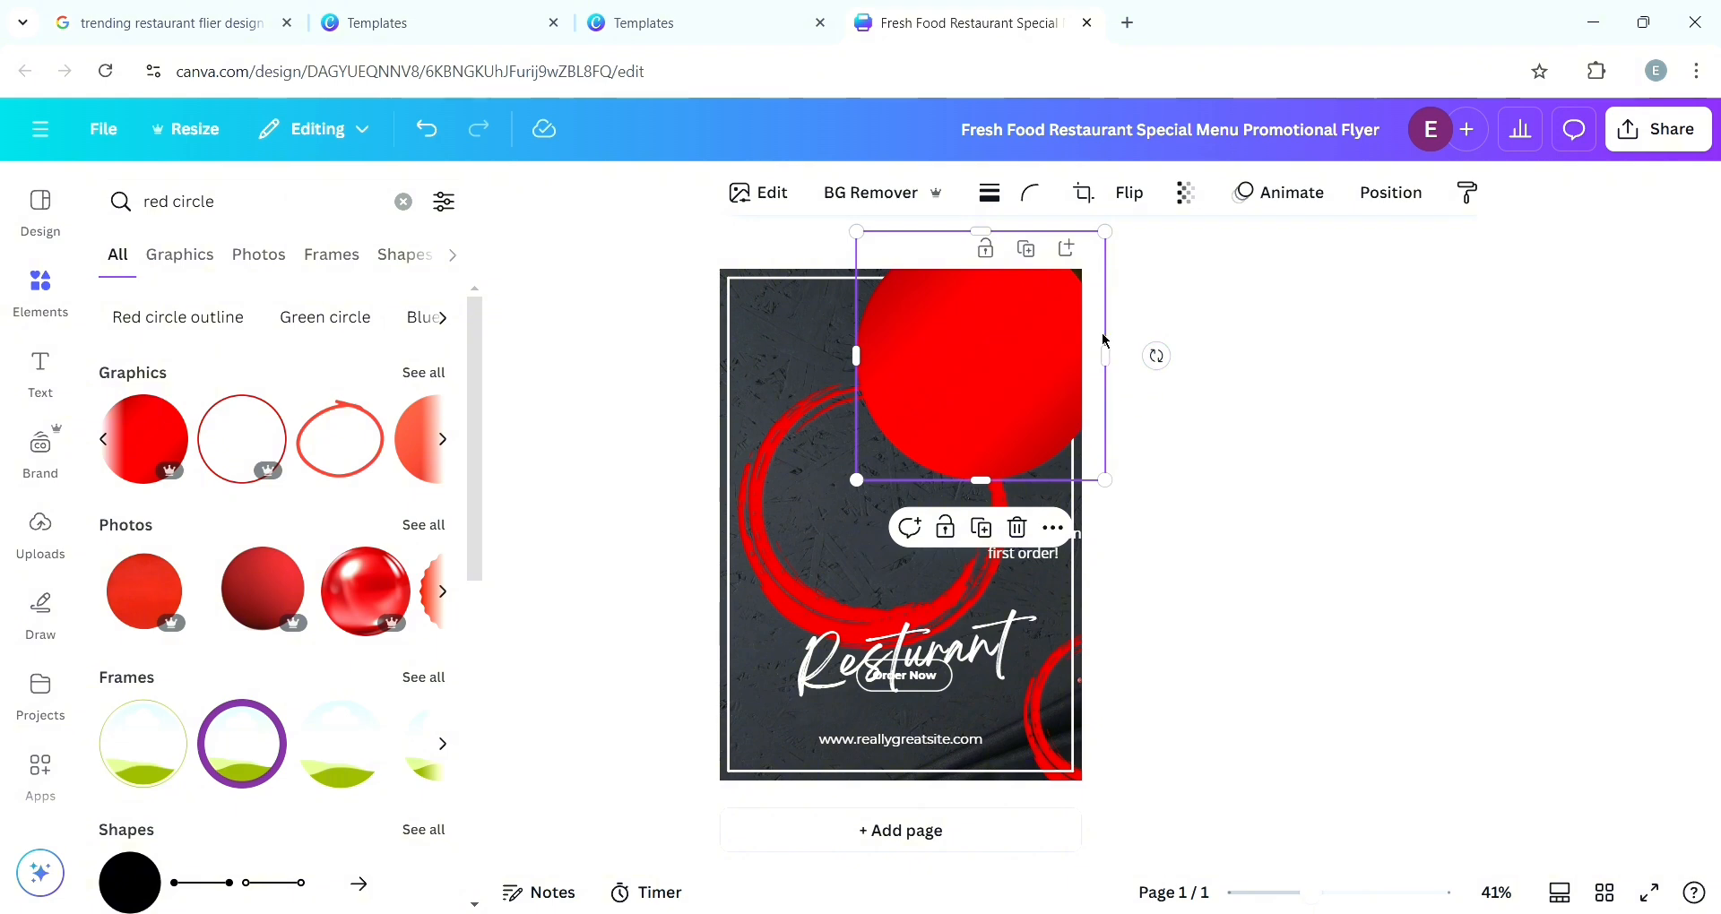
# - Send the red circle backward behind the food photo and widen it to about 149 mm
pyautogui.click(1393, 193)
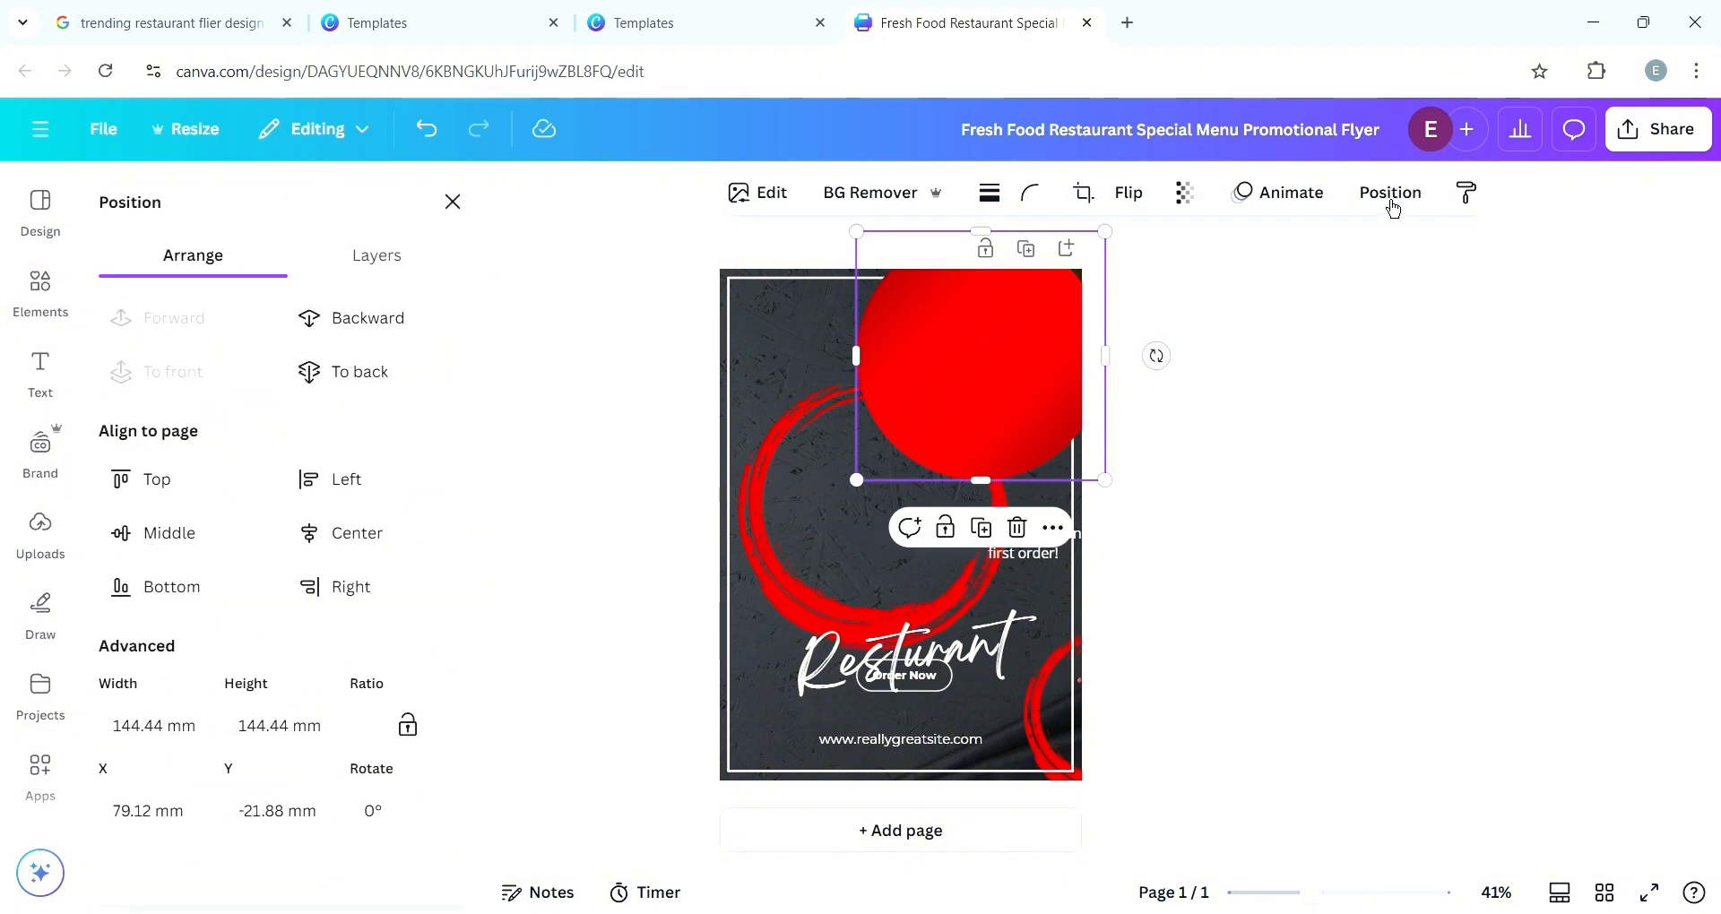
pyautogui.click(376, 341)
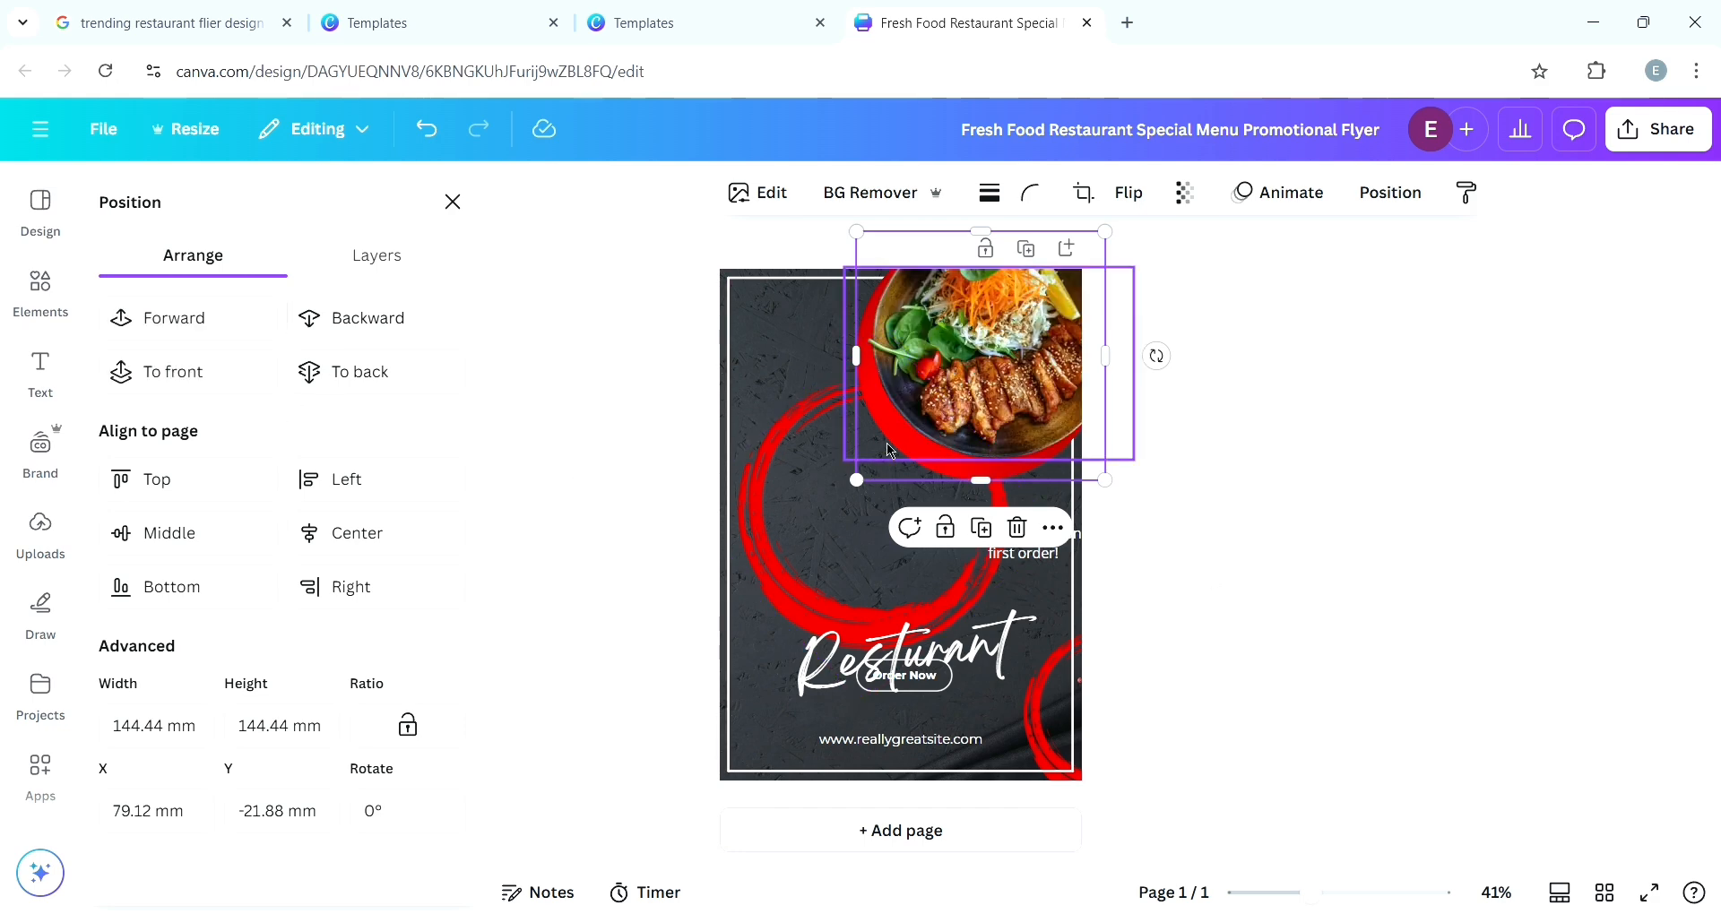
pyautogui.moveTo(1029, 475)
pyautogui.mouseDown()
pyautogui.moveTo(1046, 472)
pyautogui.moveTo(1030, 457)
pyautogui.mouseUp()
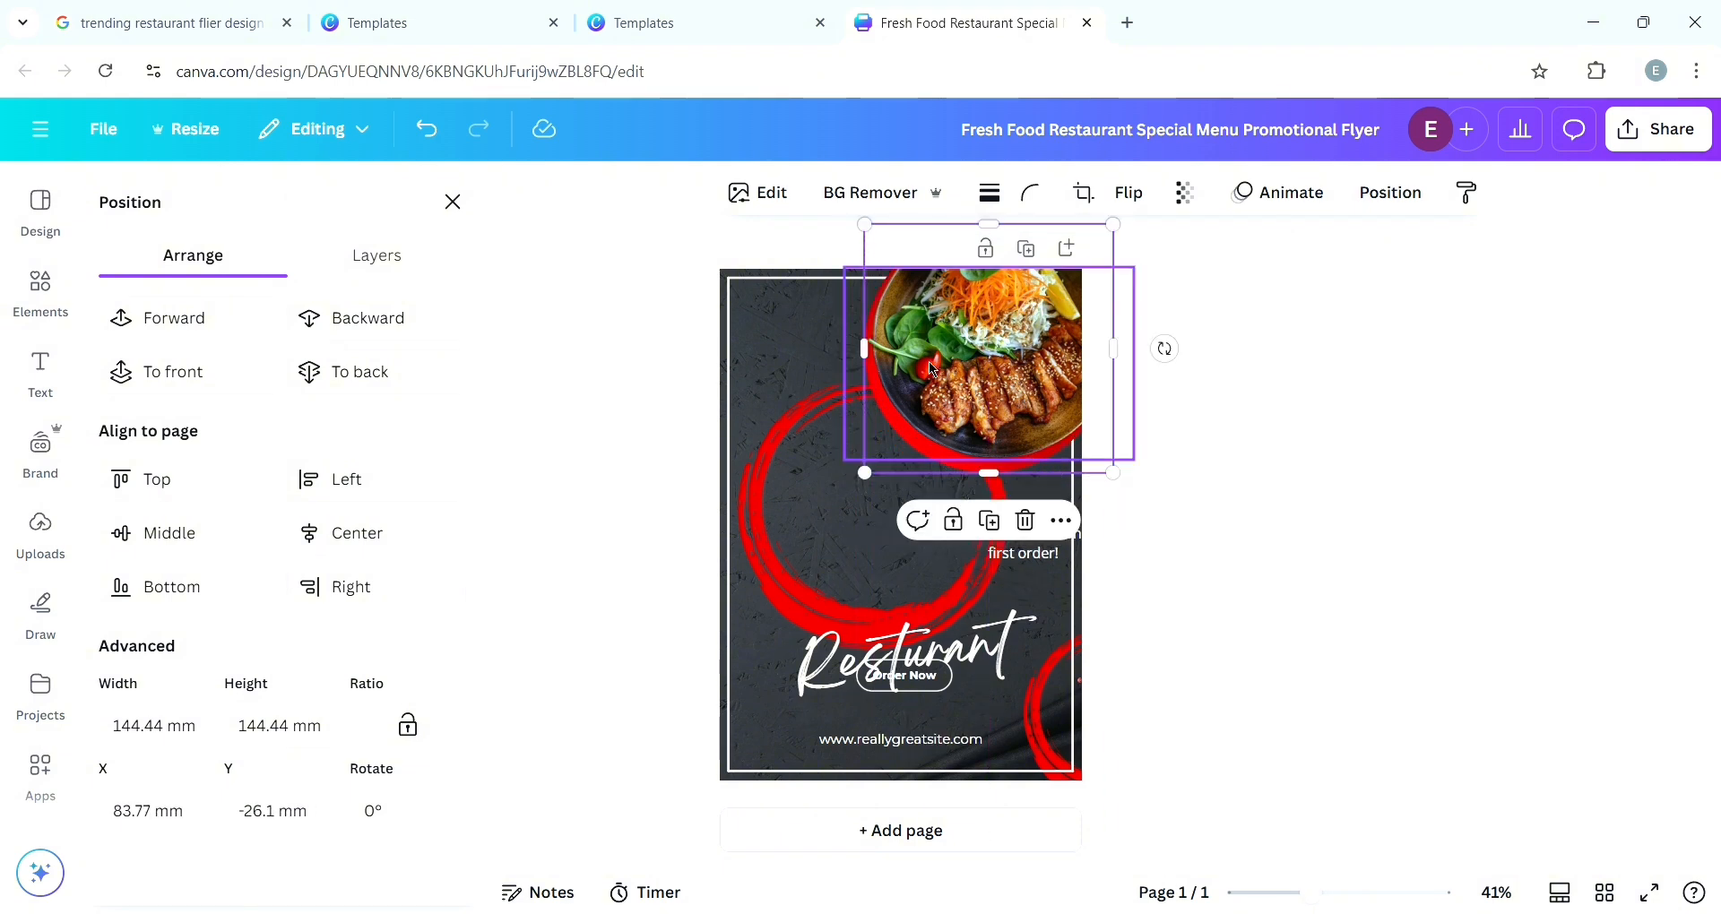
pyautogui.moveTo(869, 358); pyautogui.dragTo(867, 354)
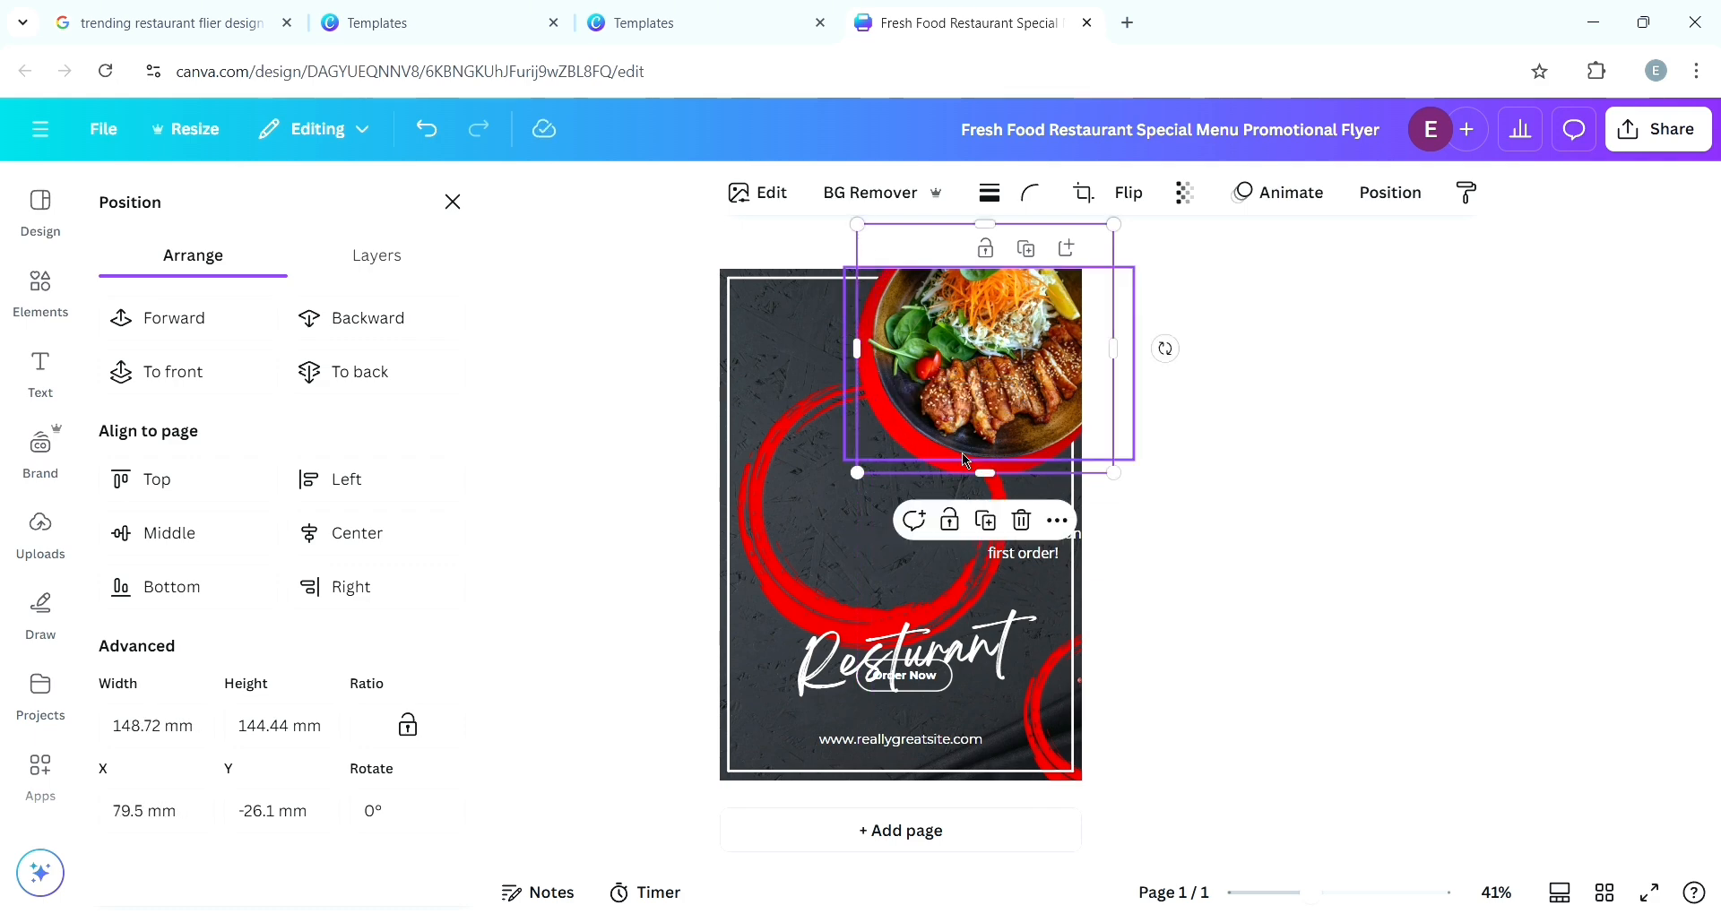
# - Crop the food photo slightly from its lower-right corner
pyautogui.click(899, 459)
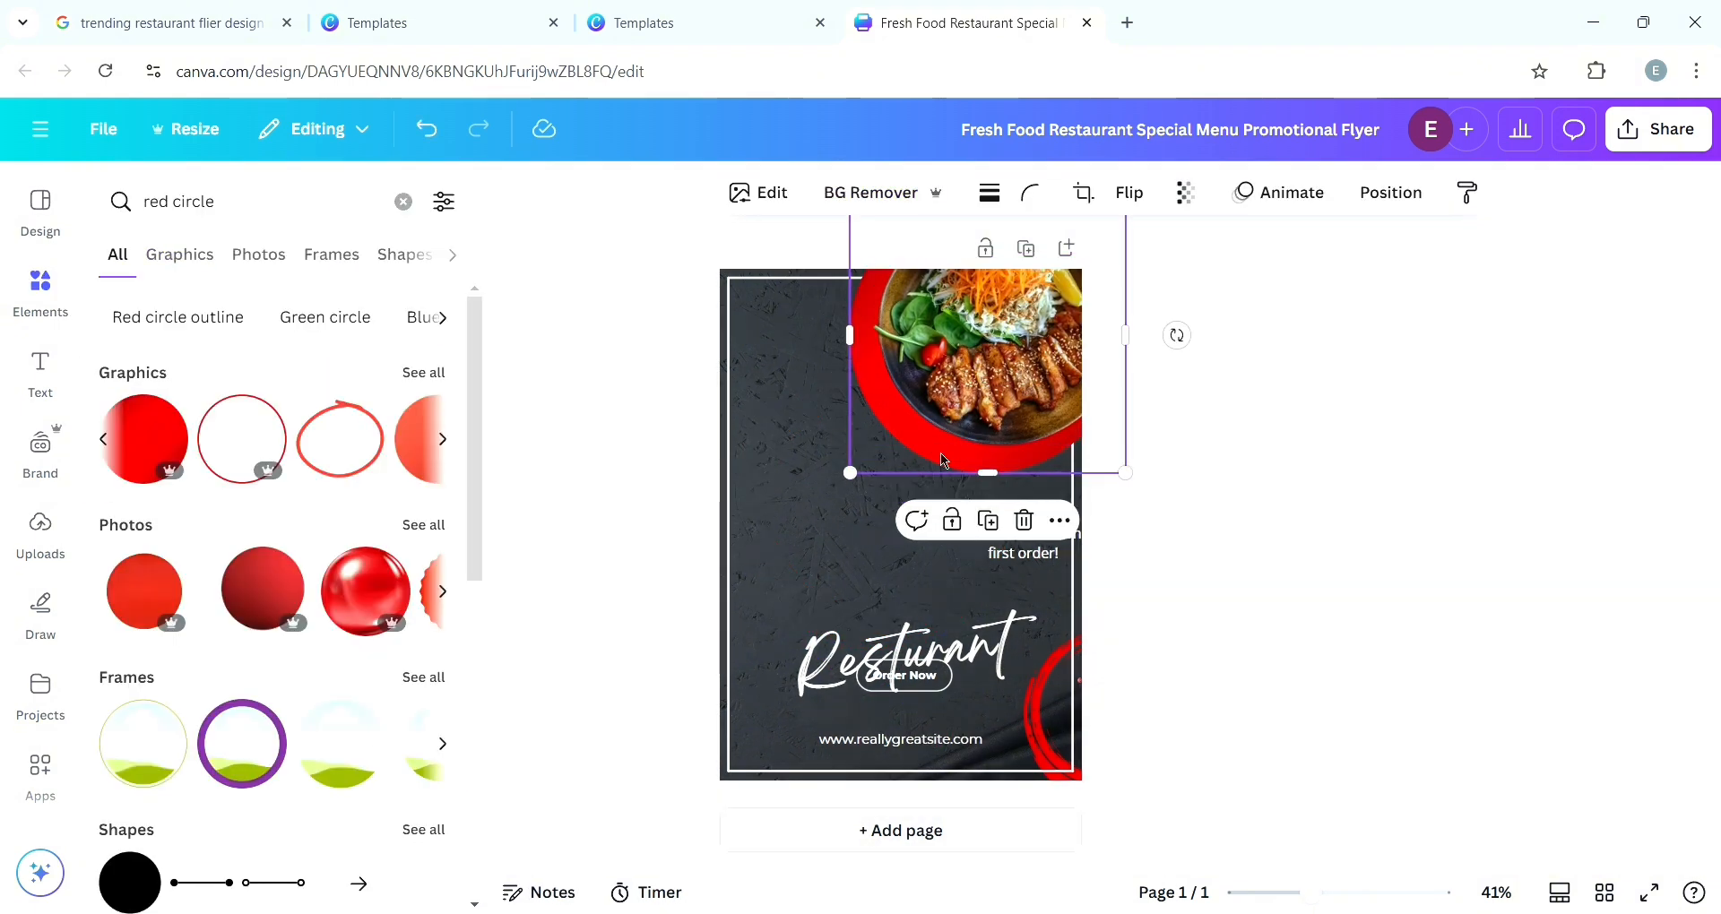
pyautogui.moveTo(1126, 470); pyautogui.dragTo(1127, 455)
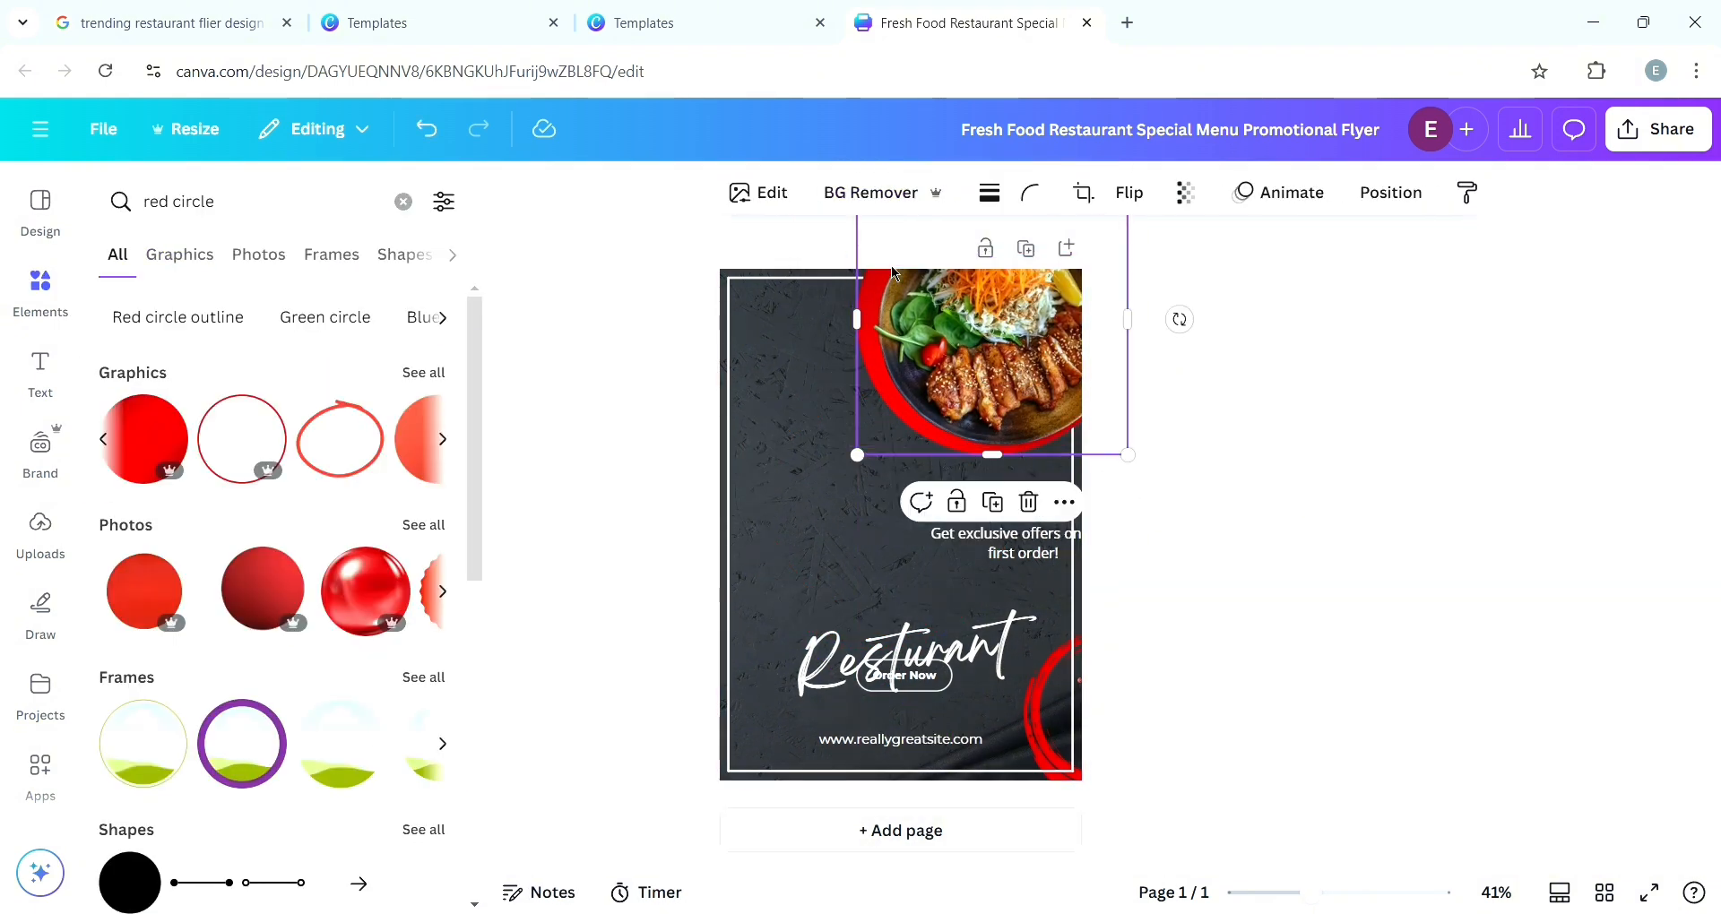
pyautogui.click(1191, 644)
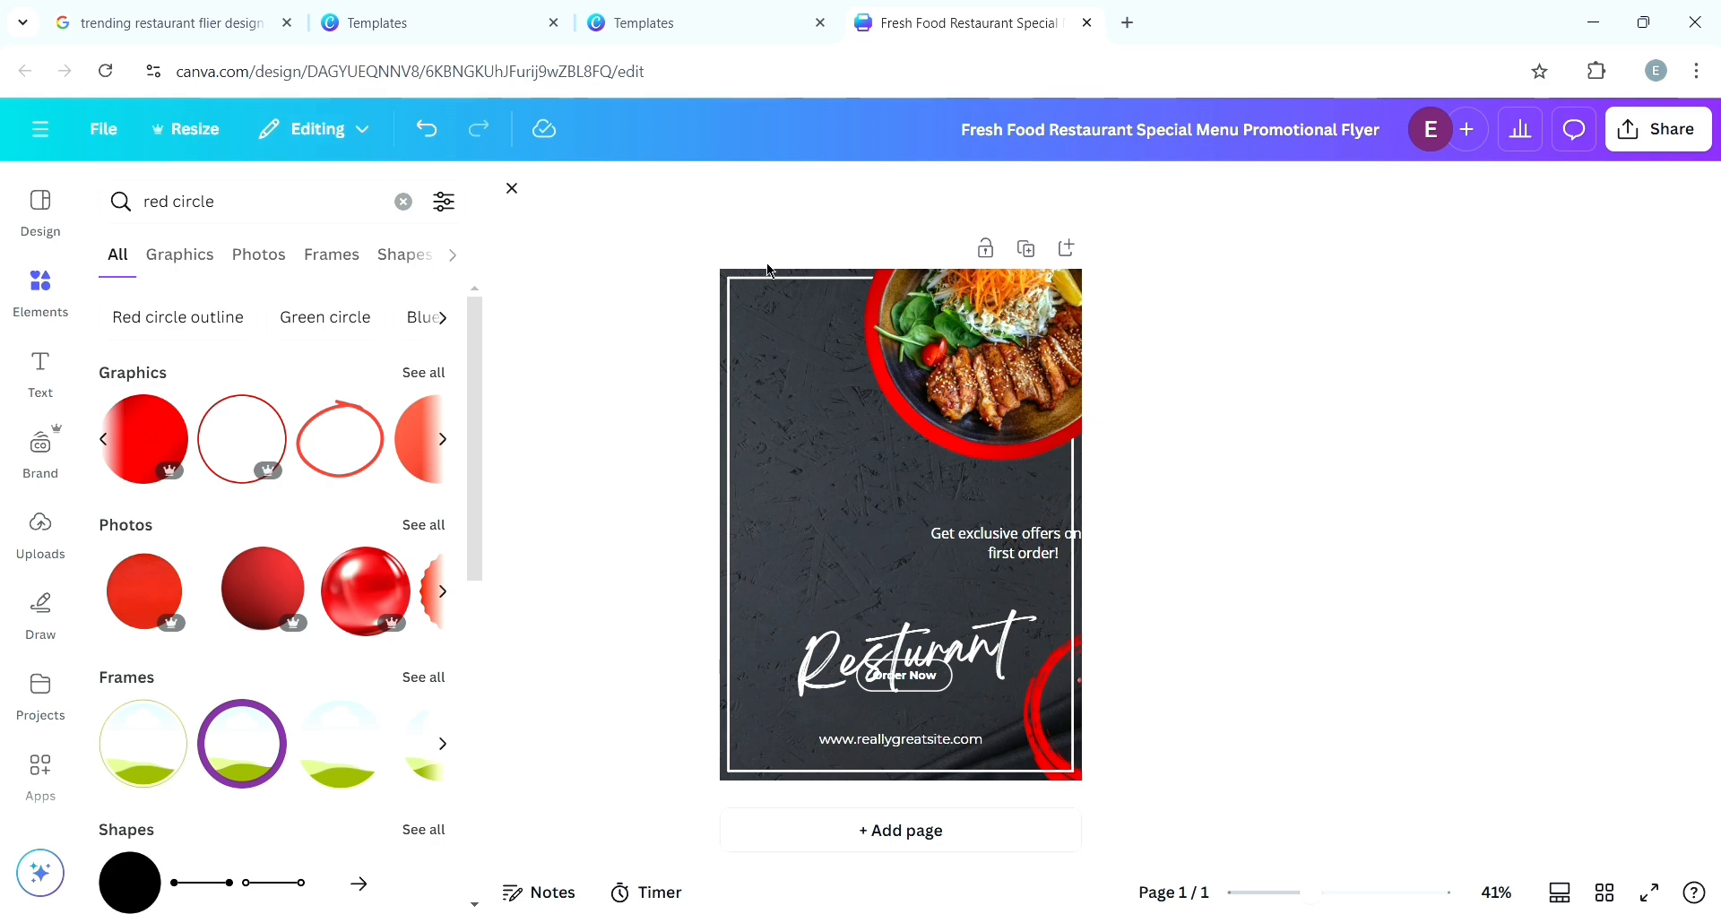
# - Compare with the reference template and delete the white border lines framing the flyer
pyautogui.click(339, 18)
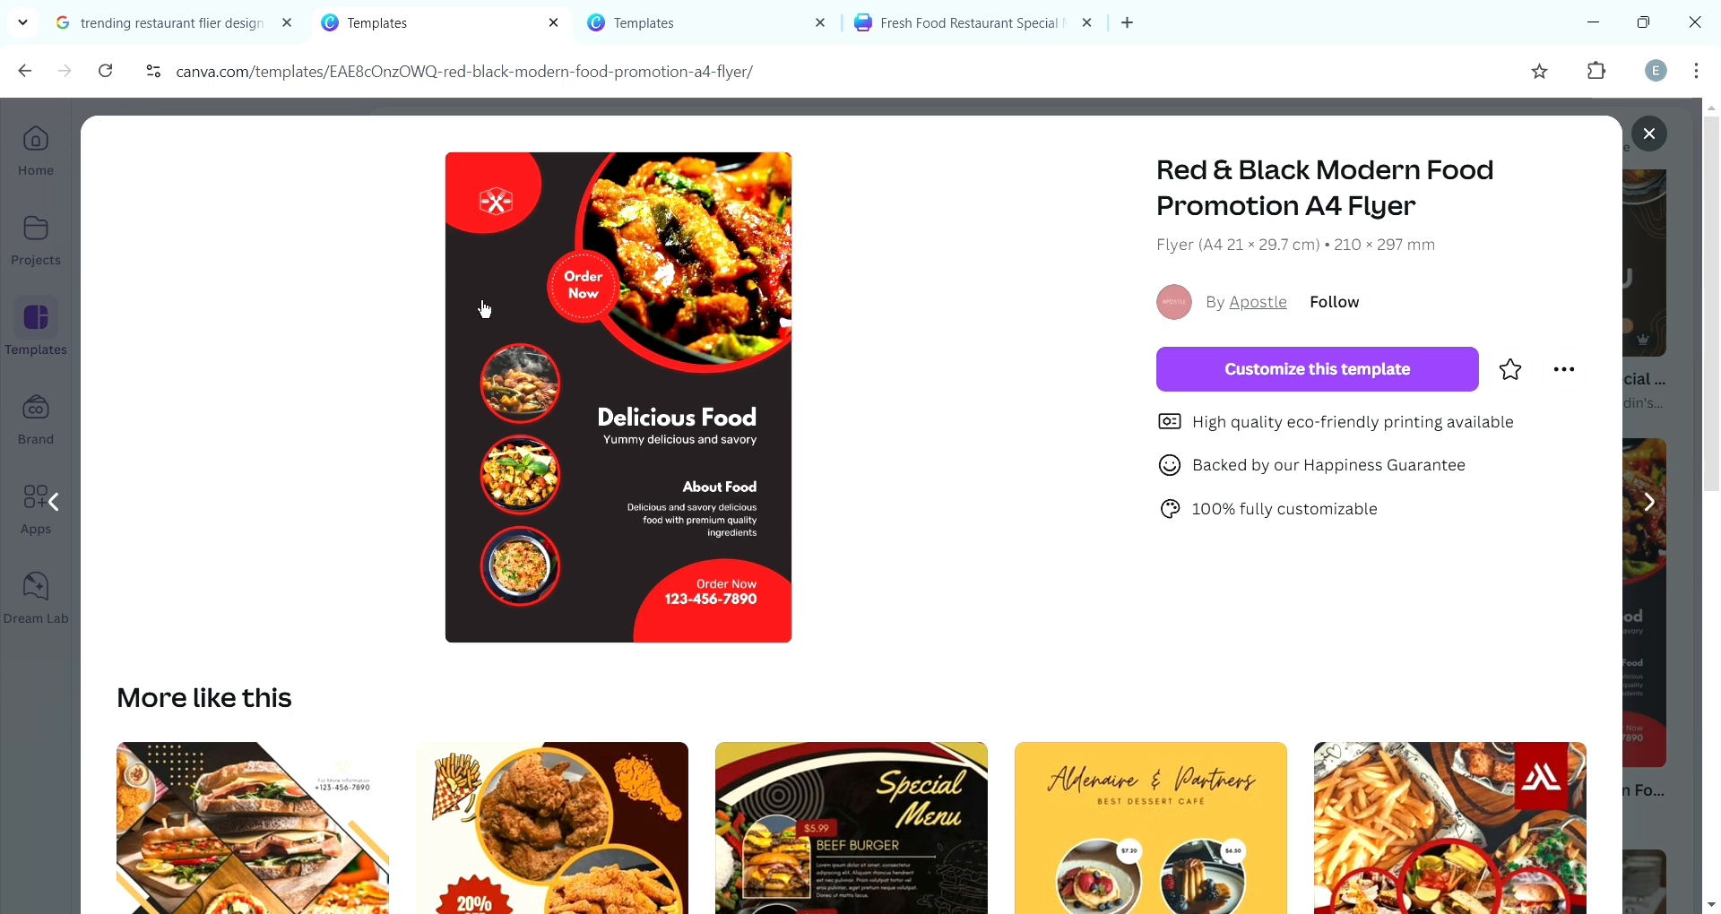
pyautogui.click(959, 23)
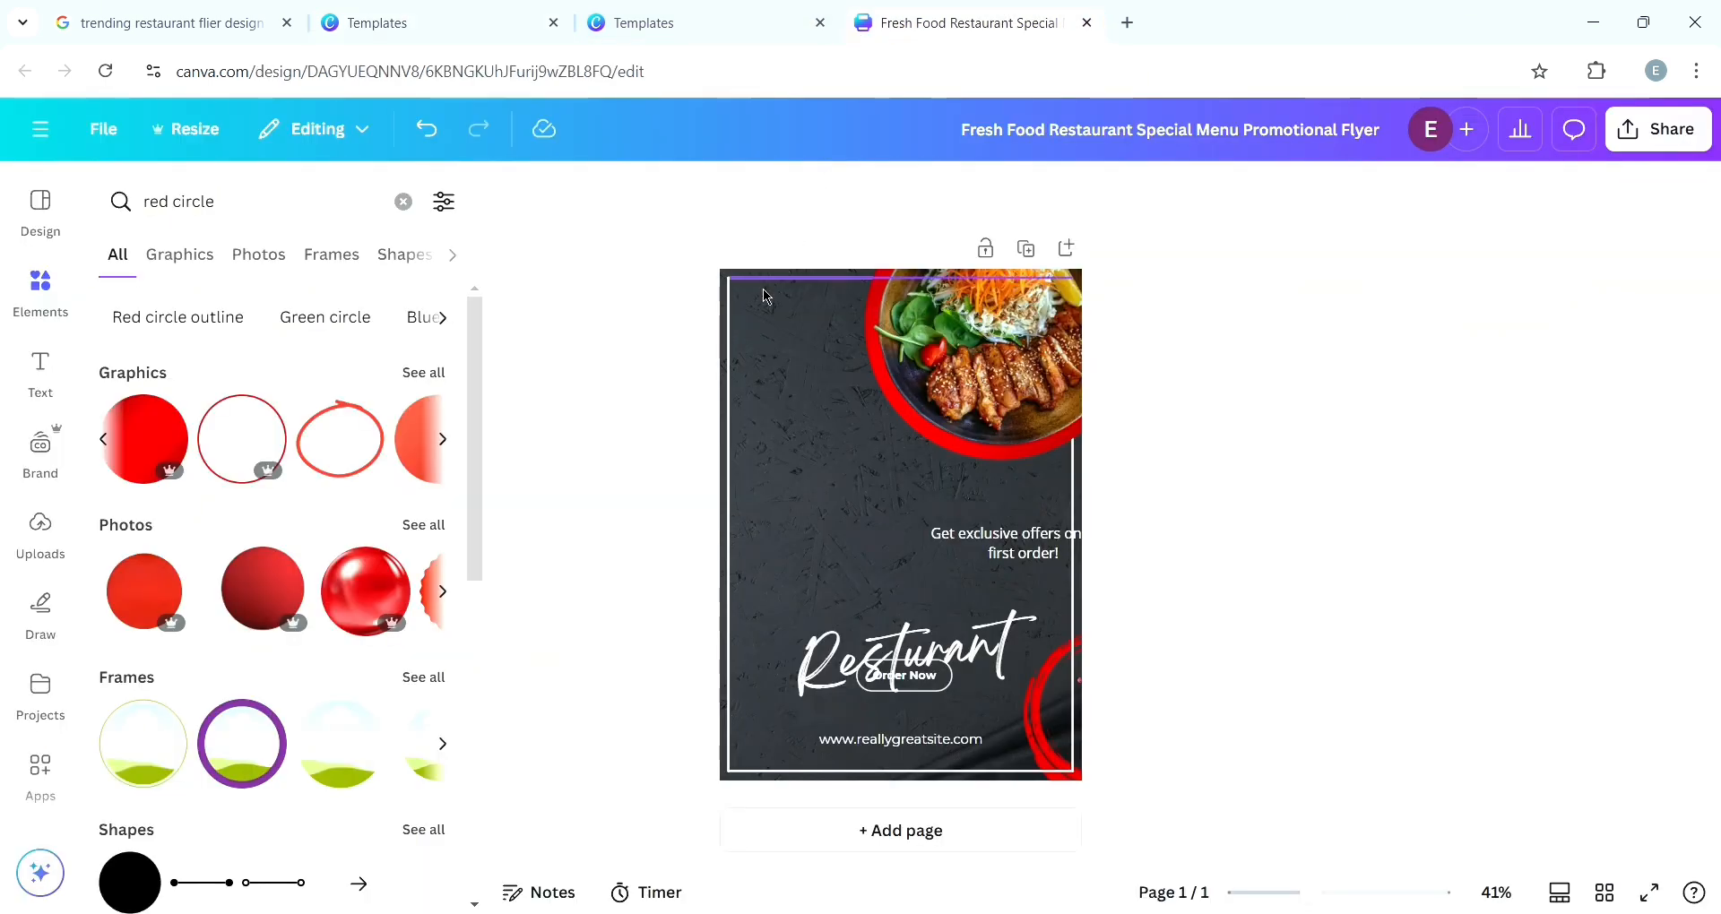
pyautogui.click(779, 278)
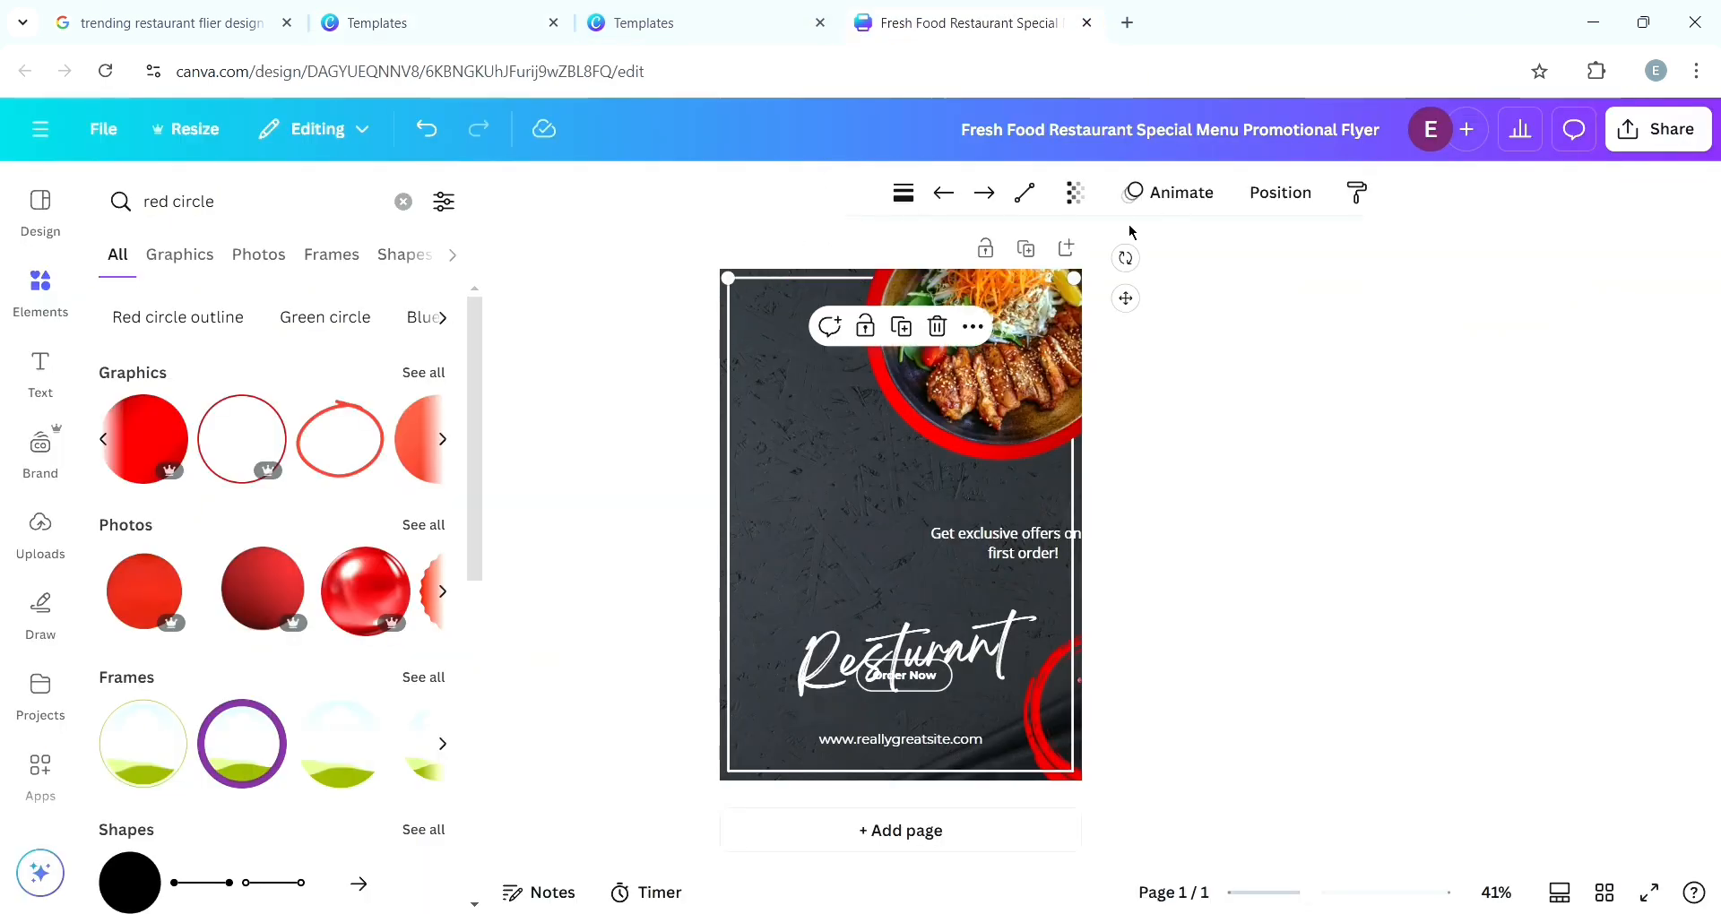
pyautogui.press('Delete')
pyautogui.click(727, 537)
pyautogui.press('Delete')
pyautogui.click(932, 771)
pyautogui.press('Delete')
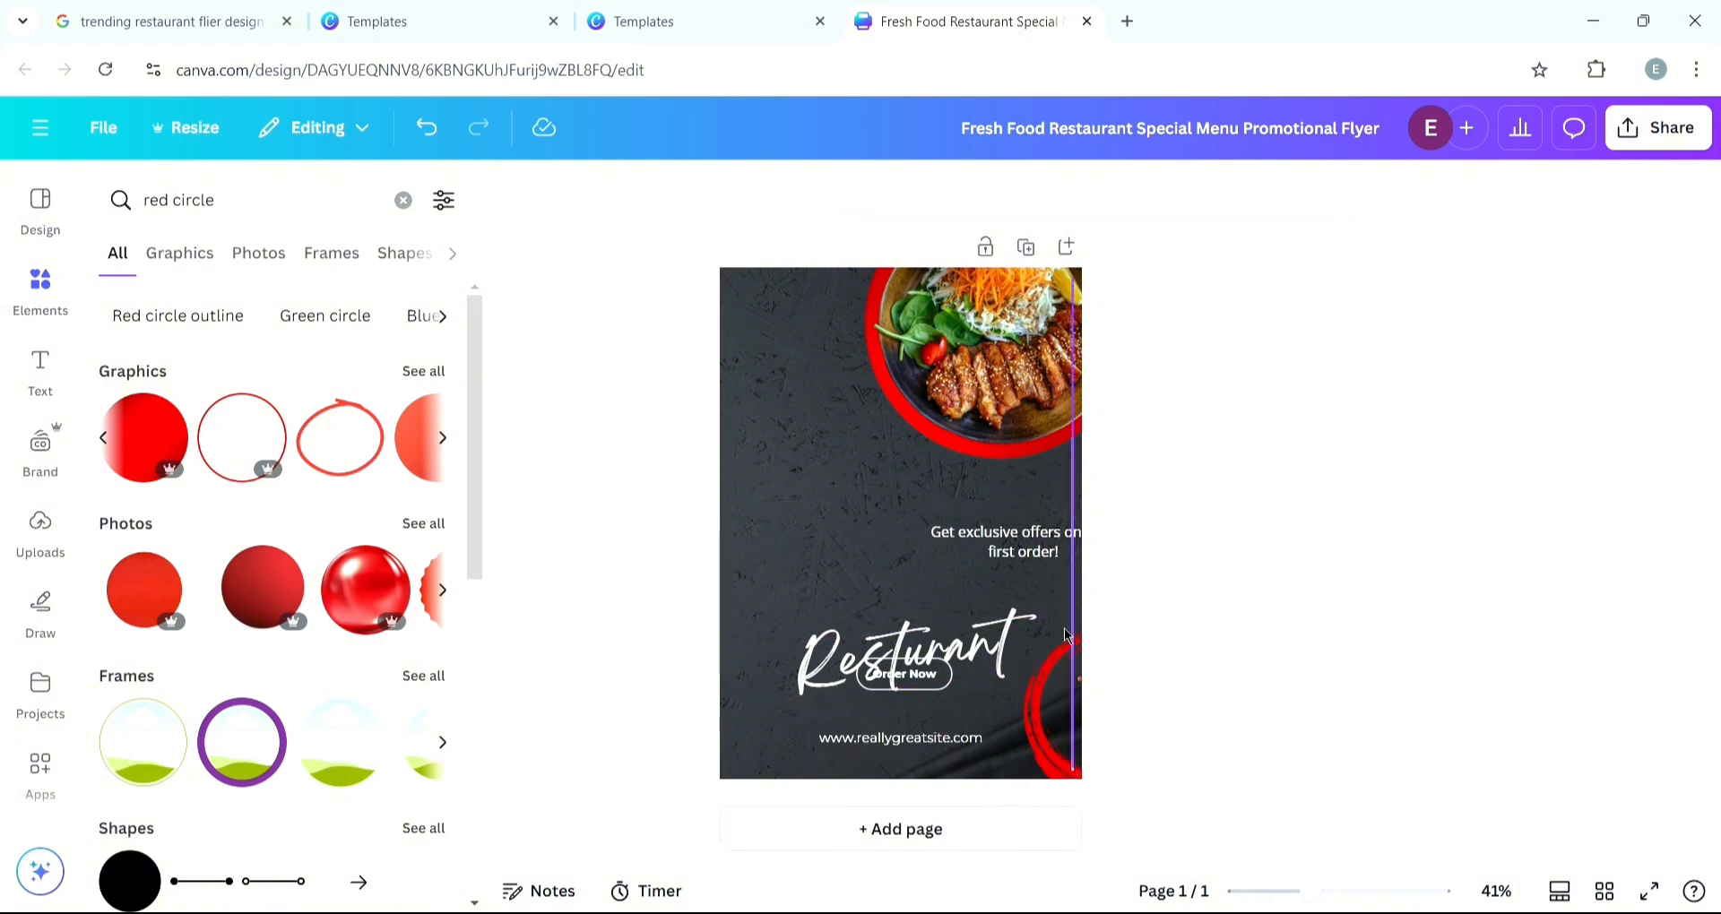
pyautogui.click(1066, 634)
pyautogui.press('Delete')
# - Replace the textured background with a solid dark gray from the photo colors
pyautogui.click(751, 302)
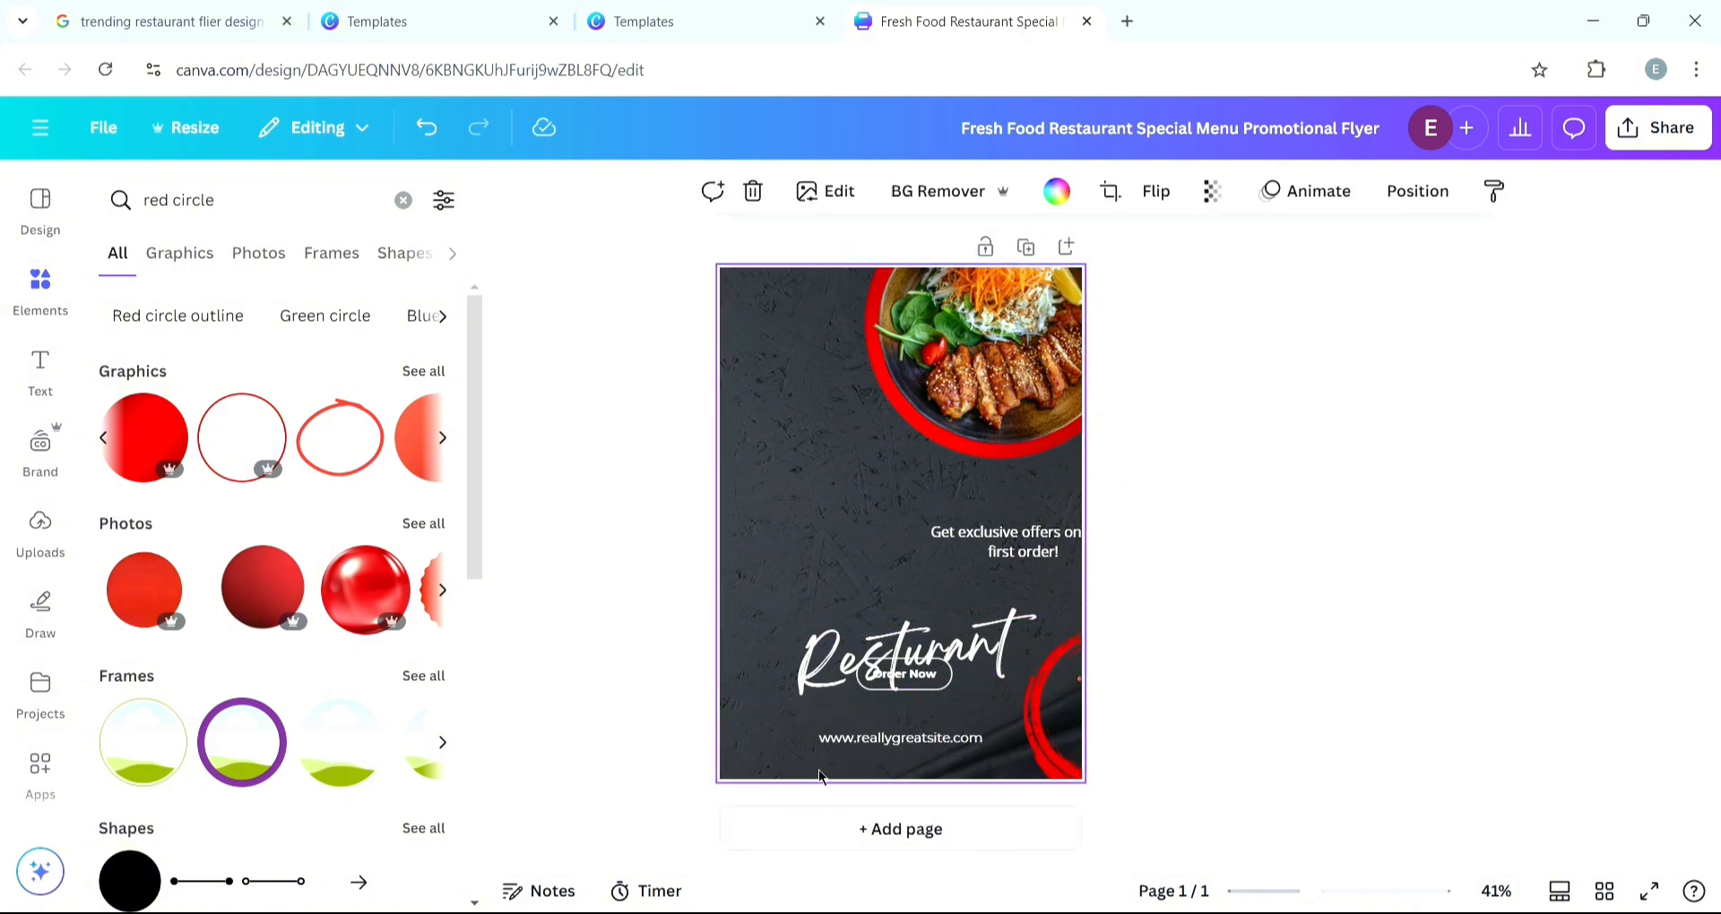
pyautogui.click(1057, 191)
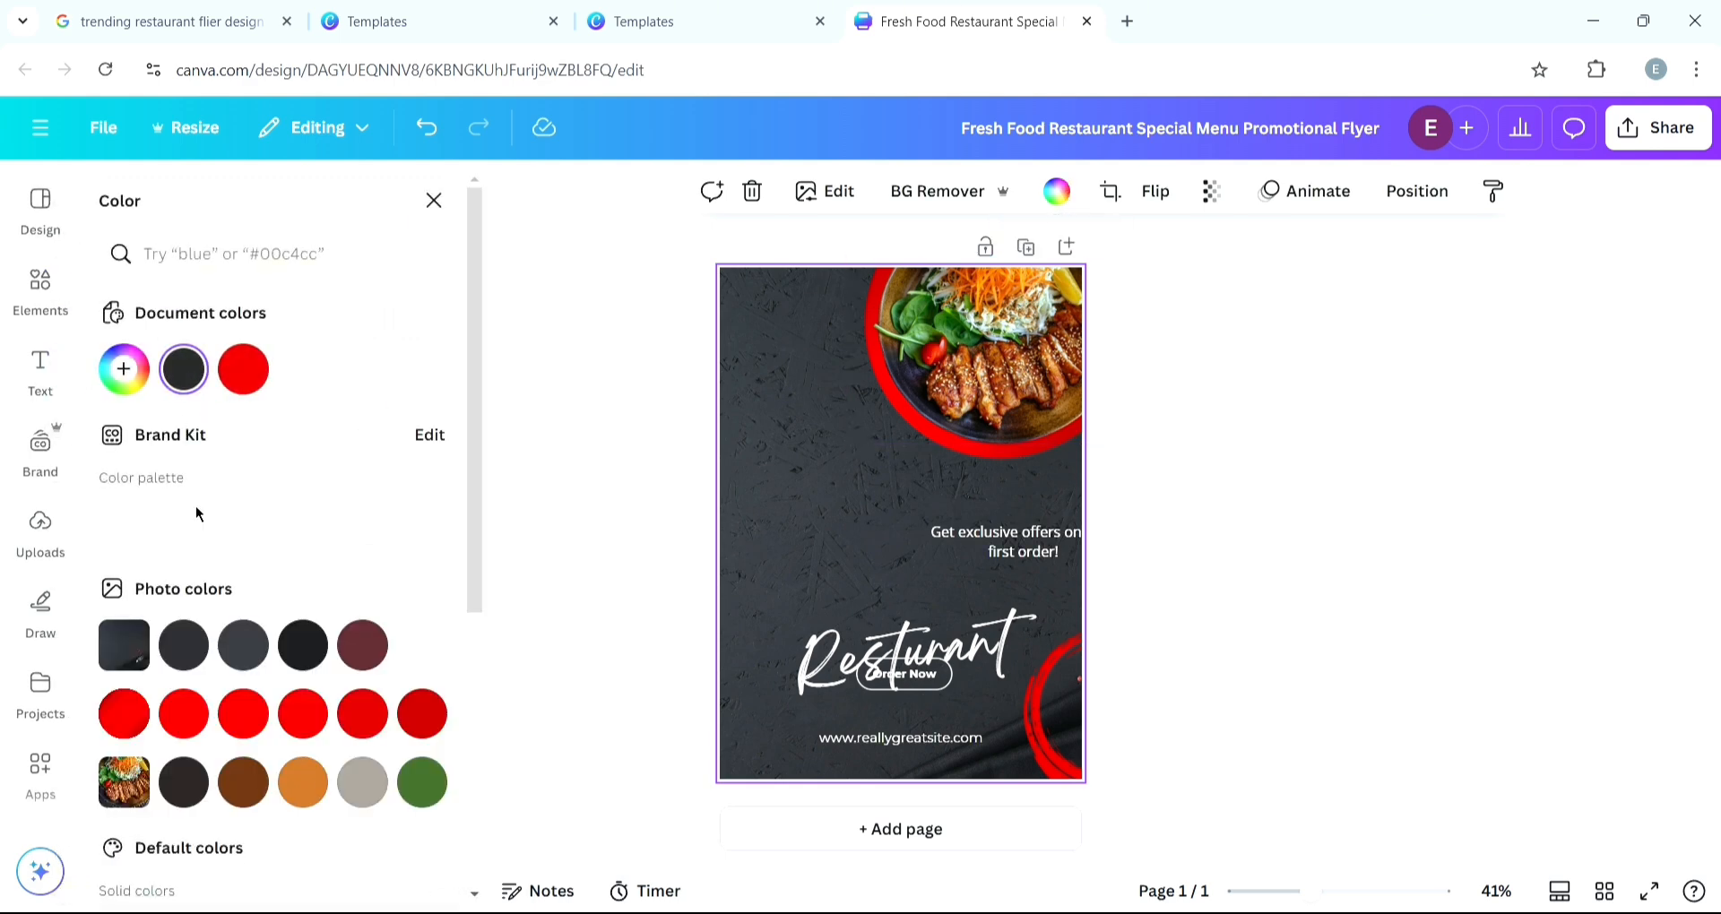
pyautogui.click(243, 645)
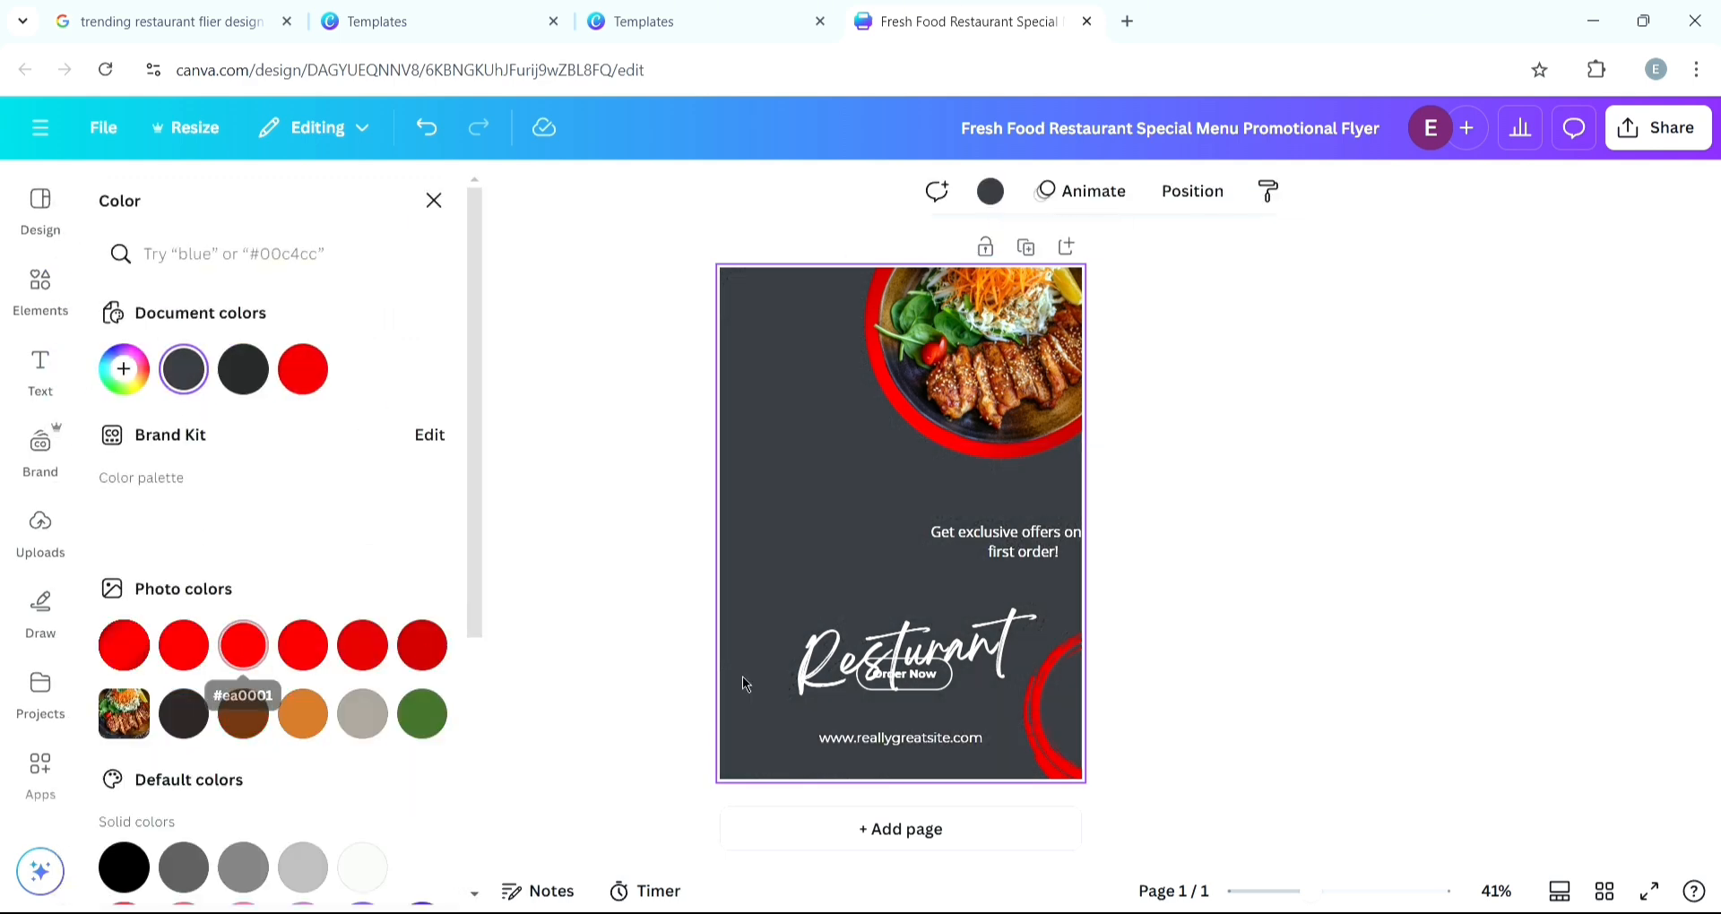
pyautogui.click(624, 539)
pyautogui.click(538, 467)
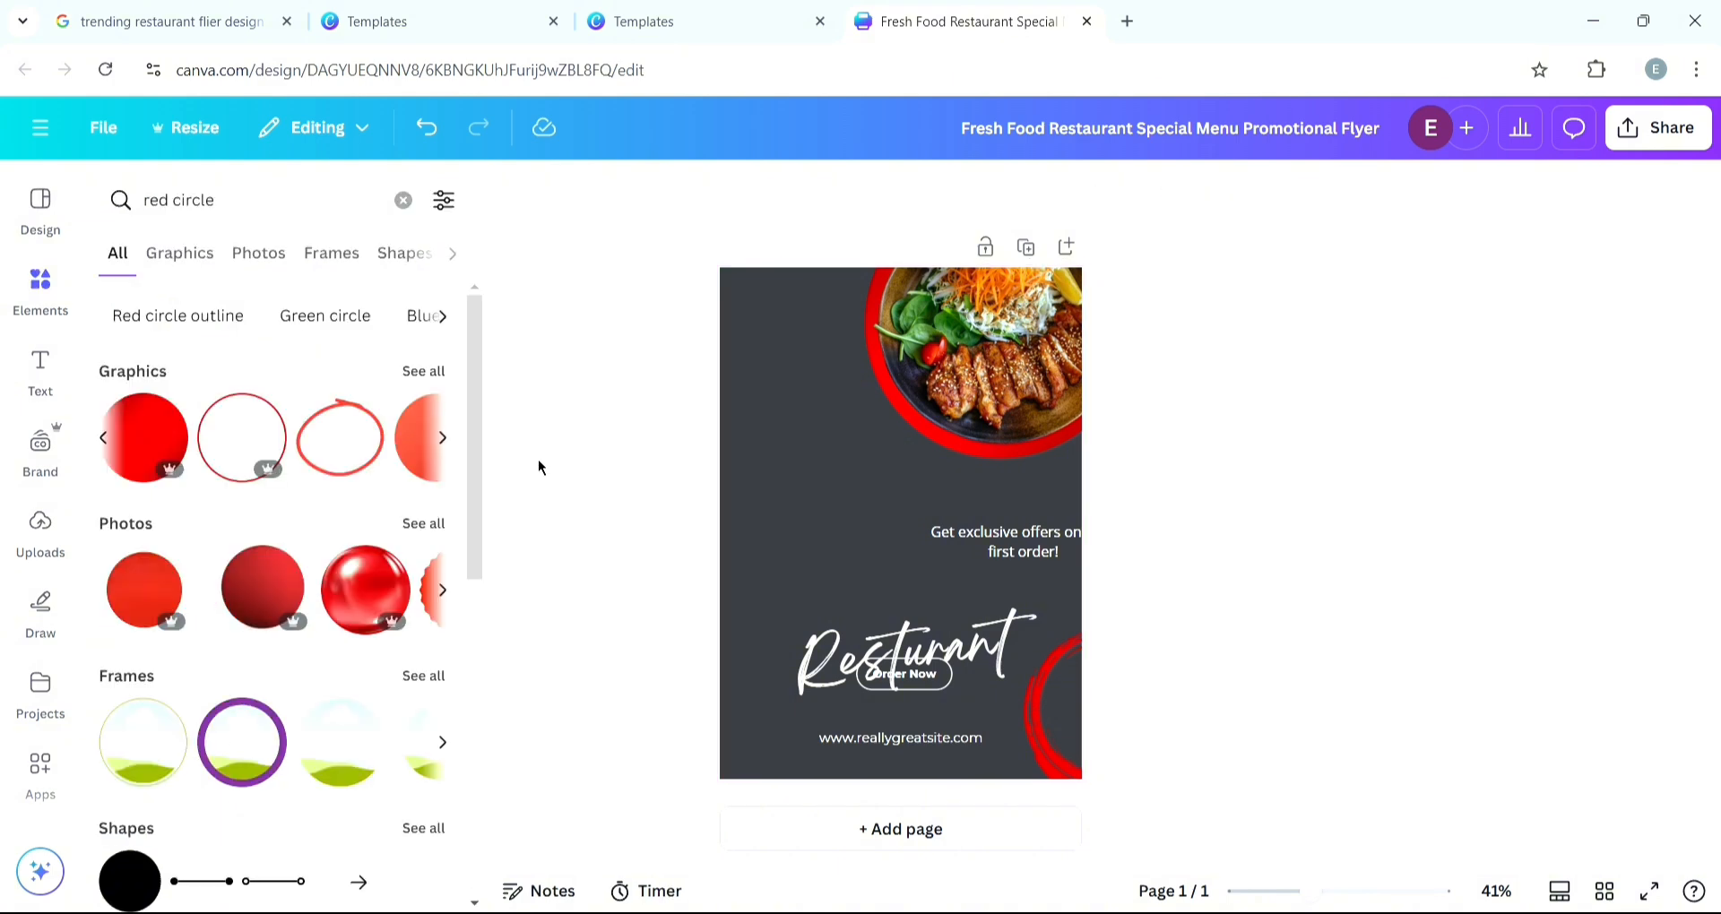
pyautogui.click(367, 20)
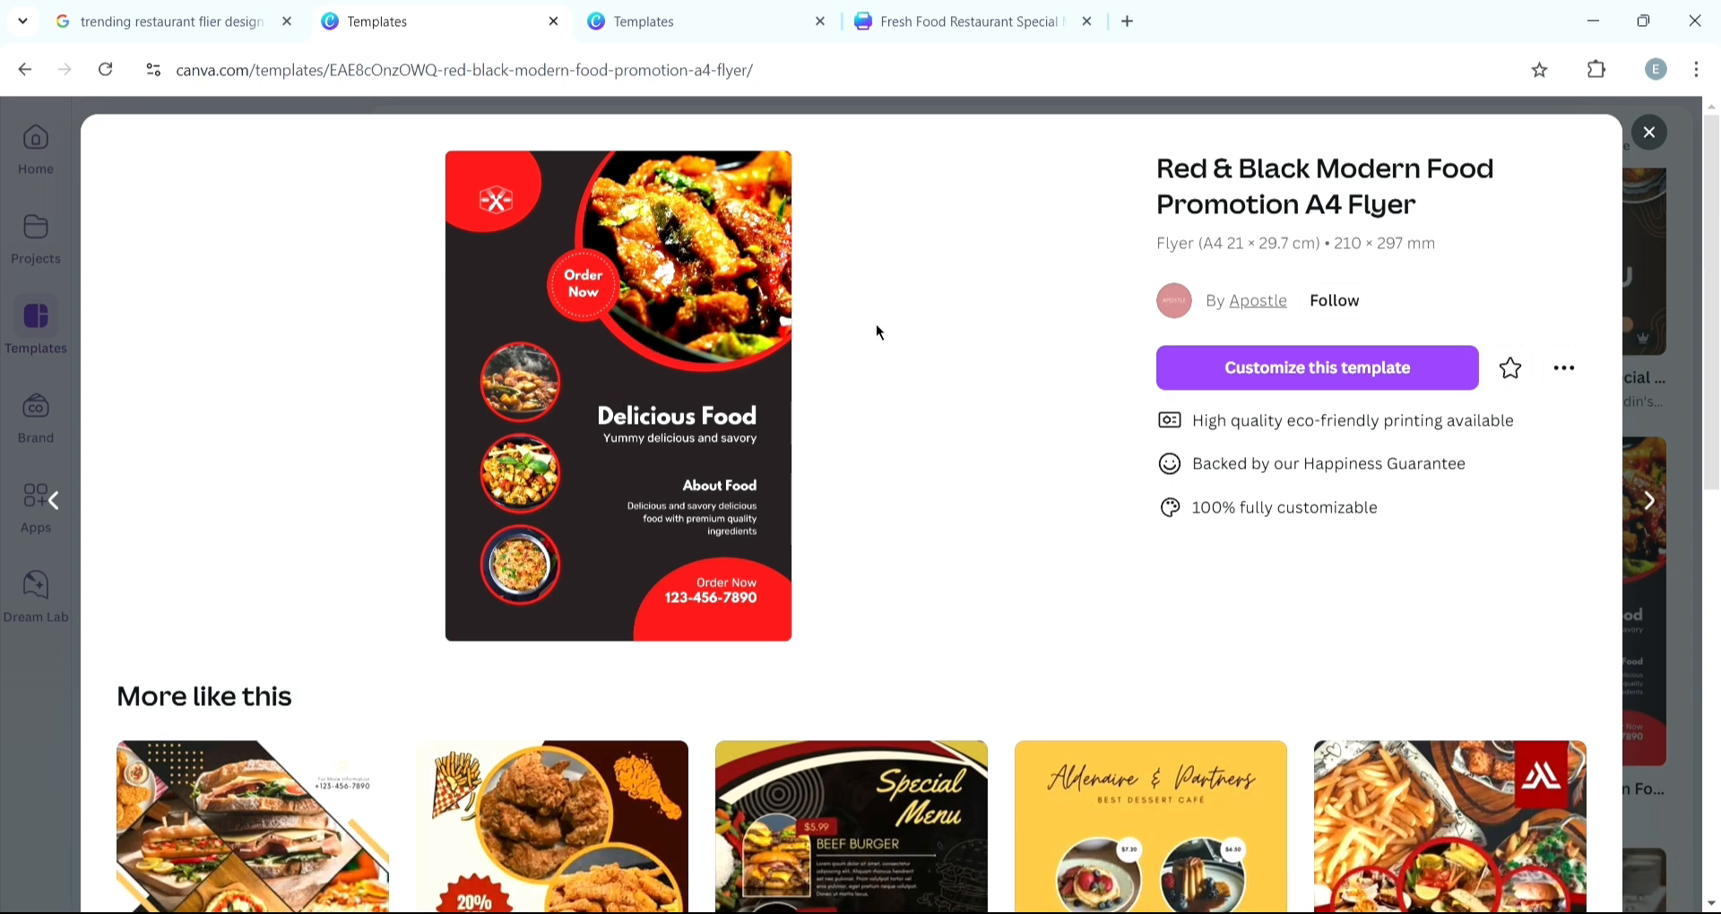
pyautogui.click(900, 33)
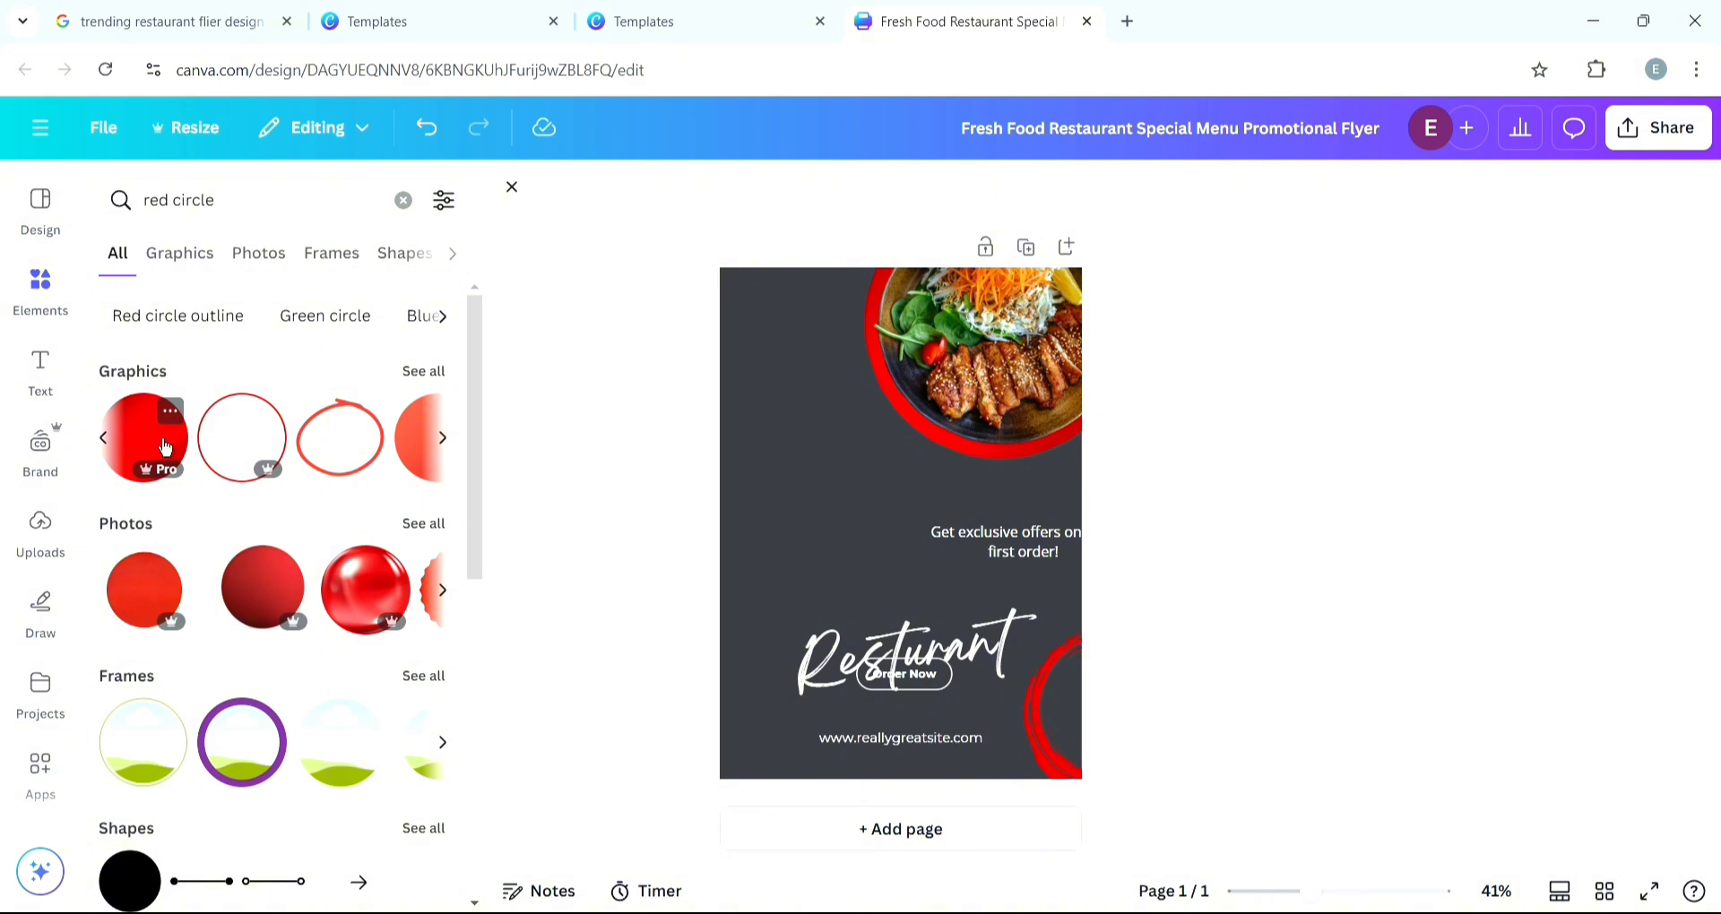
pyautogui.click(170, 596)
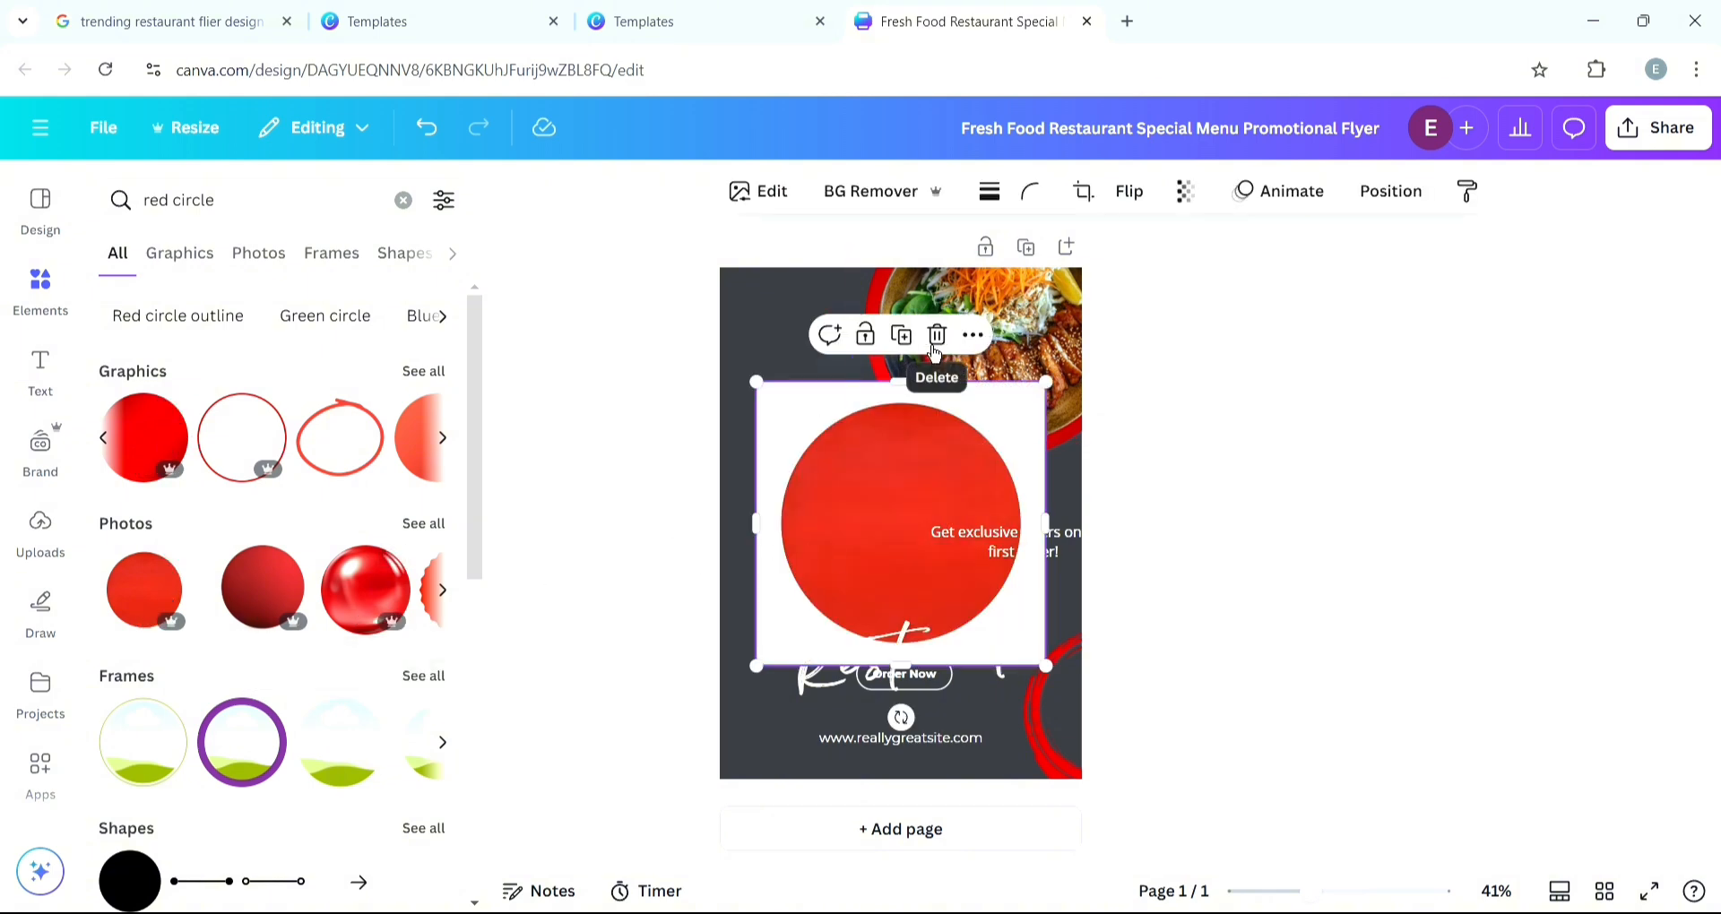
pyautogui.click(936, 335)
# - Add another solid red circle graphic, shrink it and place it at the food photo's left edge
pyautogui.click(121, 447)
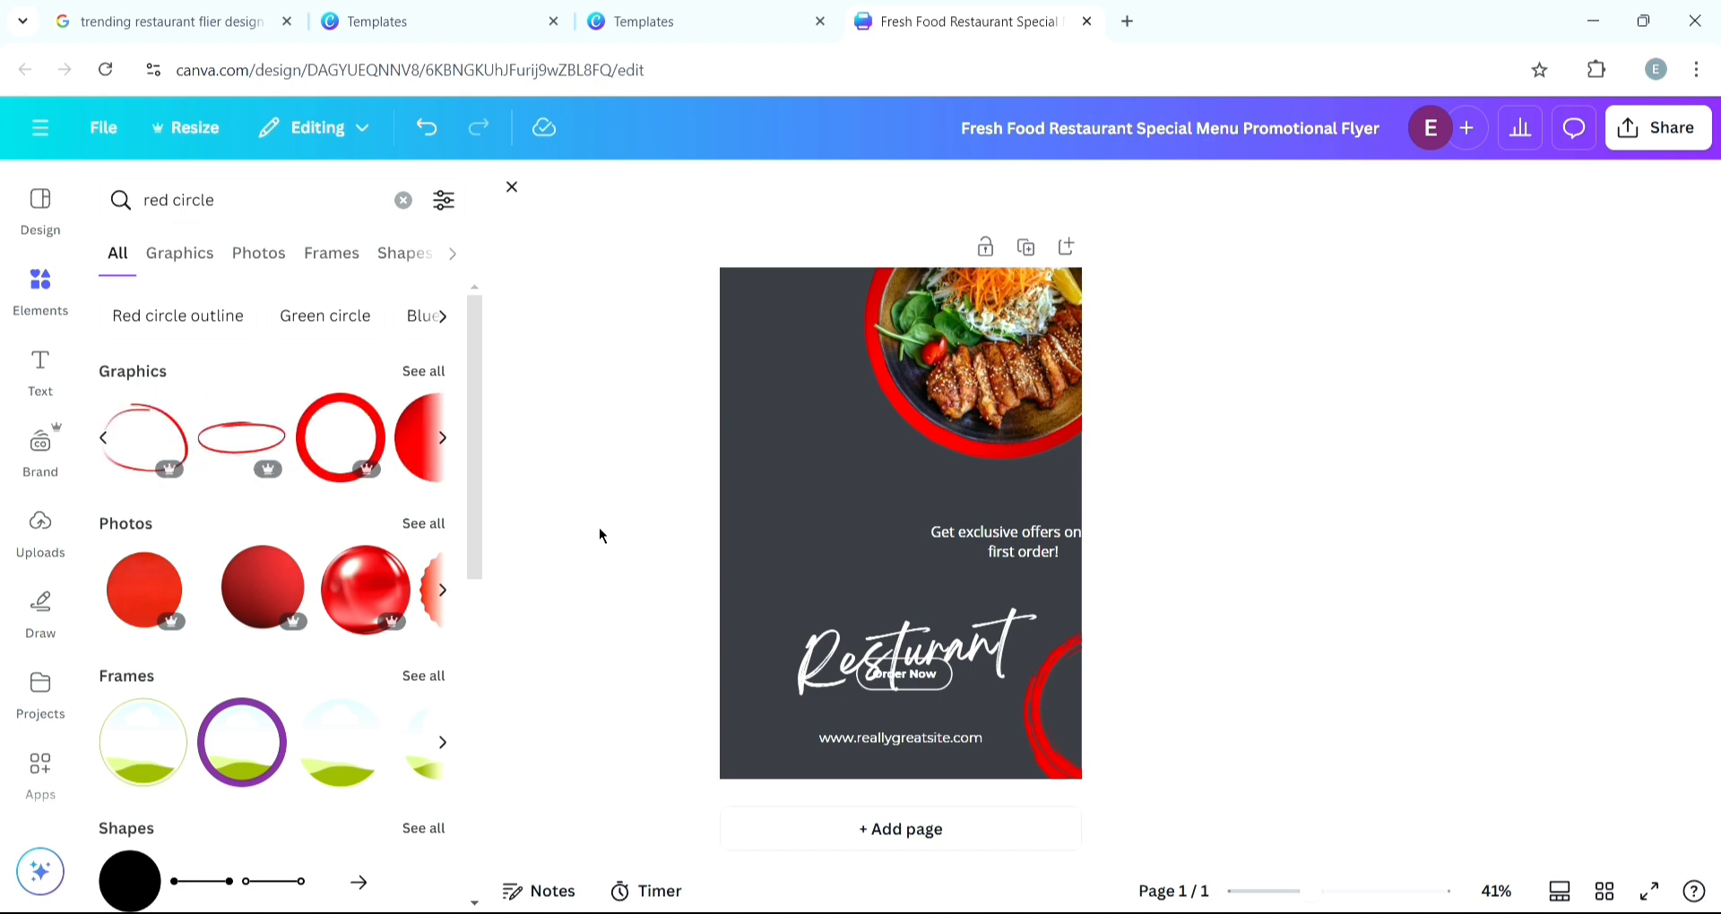
pyautogui.click(441, 437)
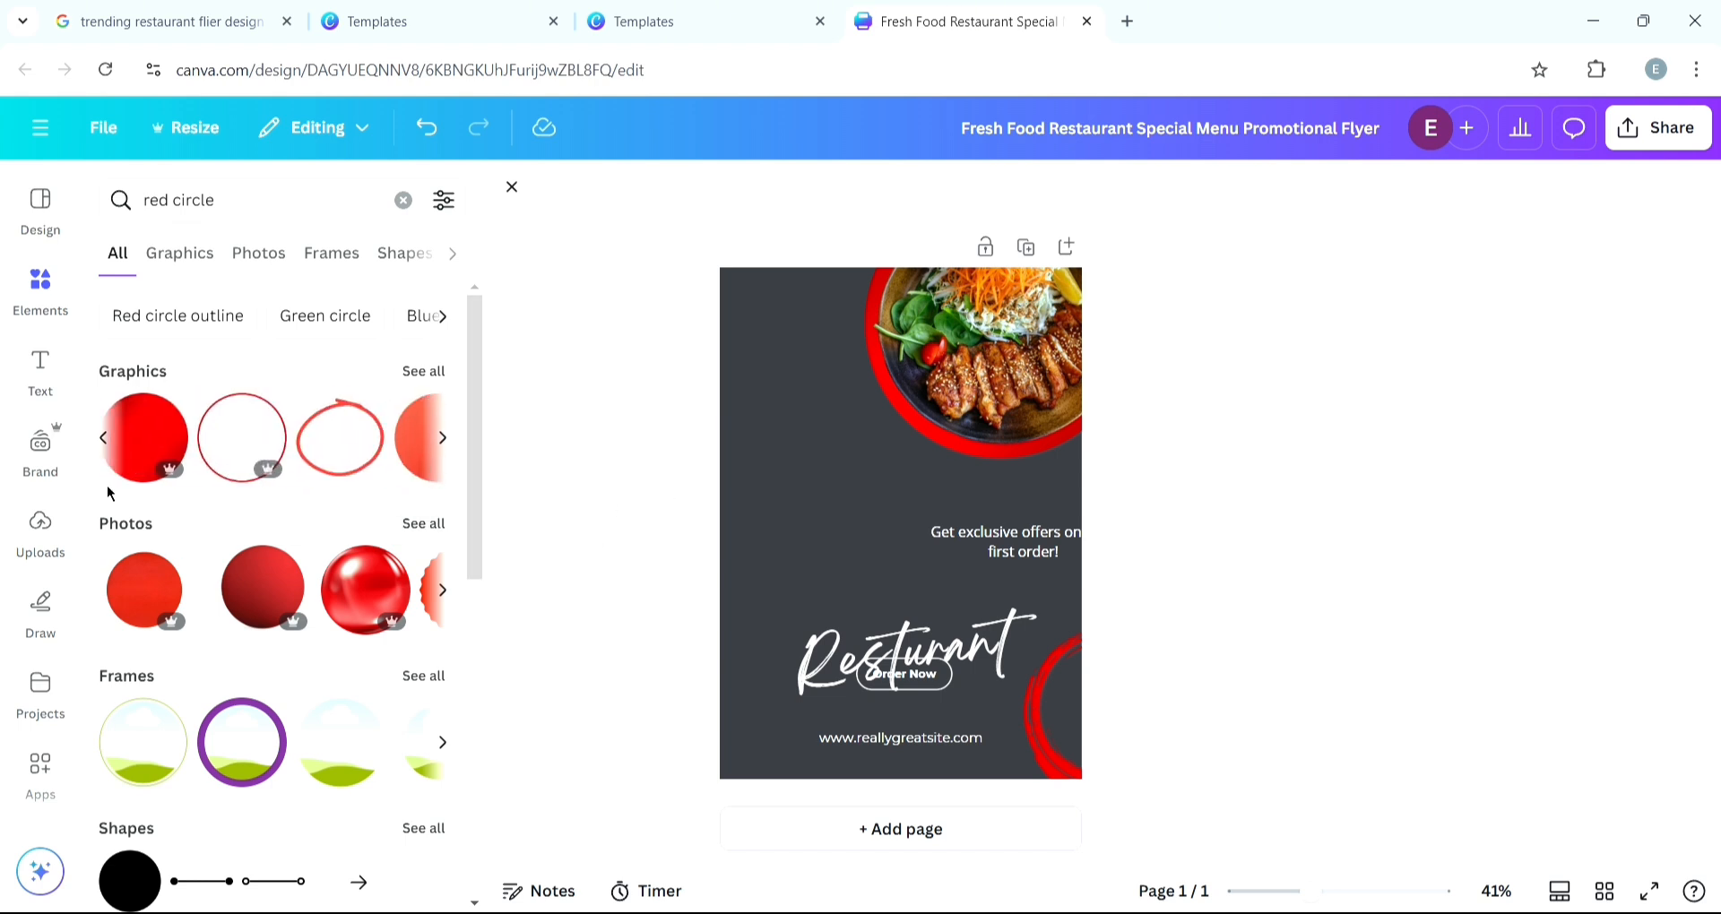
pyautogui.click(148, 435)
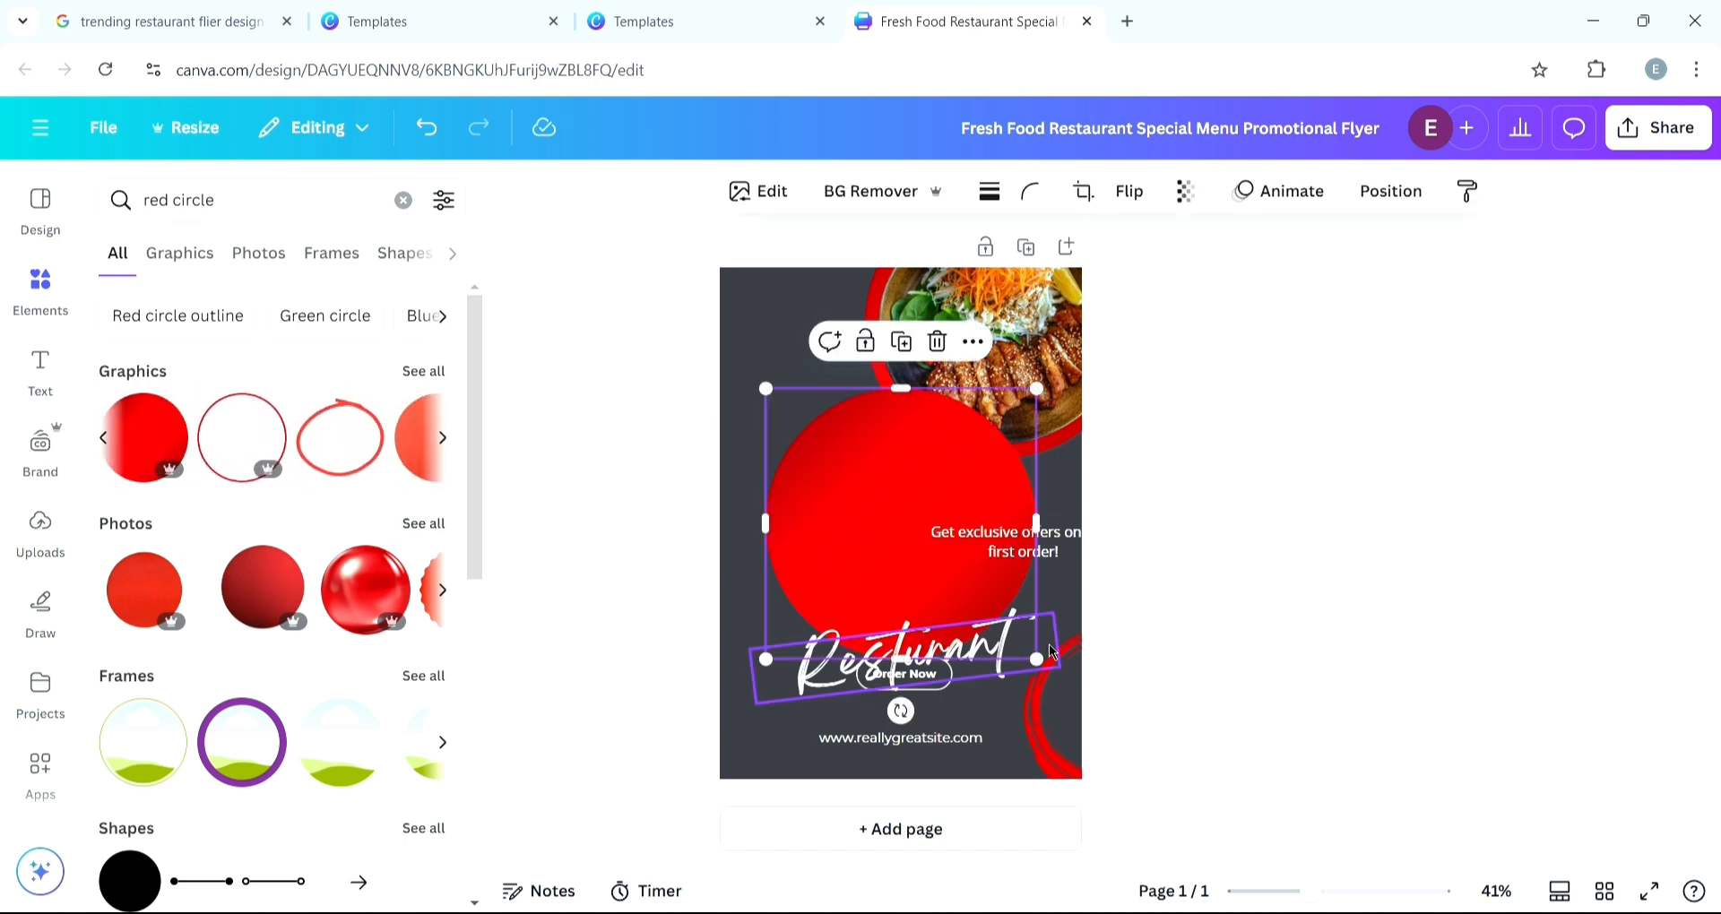
pyautogui.moveTo(1055, 671); pyautogui.dragTo(864, 495)
pyautogui.click(905, 522)
pyautogui.click(886, 508)
pyautogui.moveTo(835, 432); pyautogui.dragTo(908, 405)
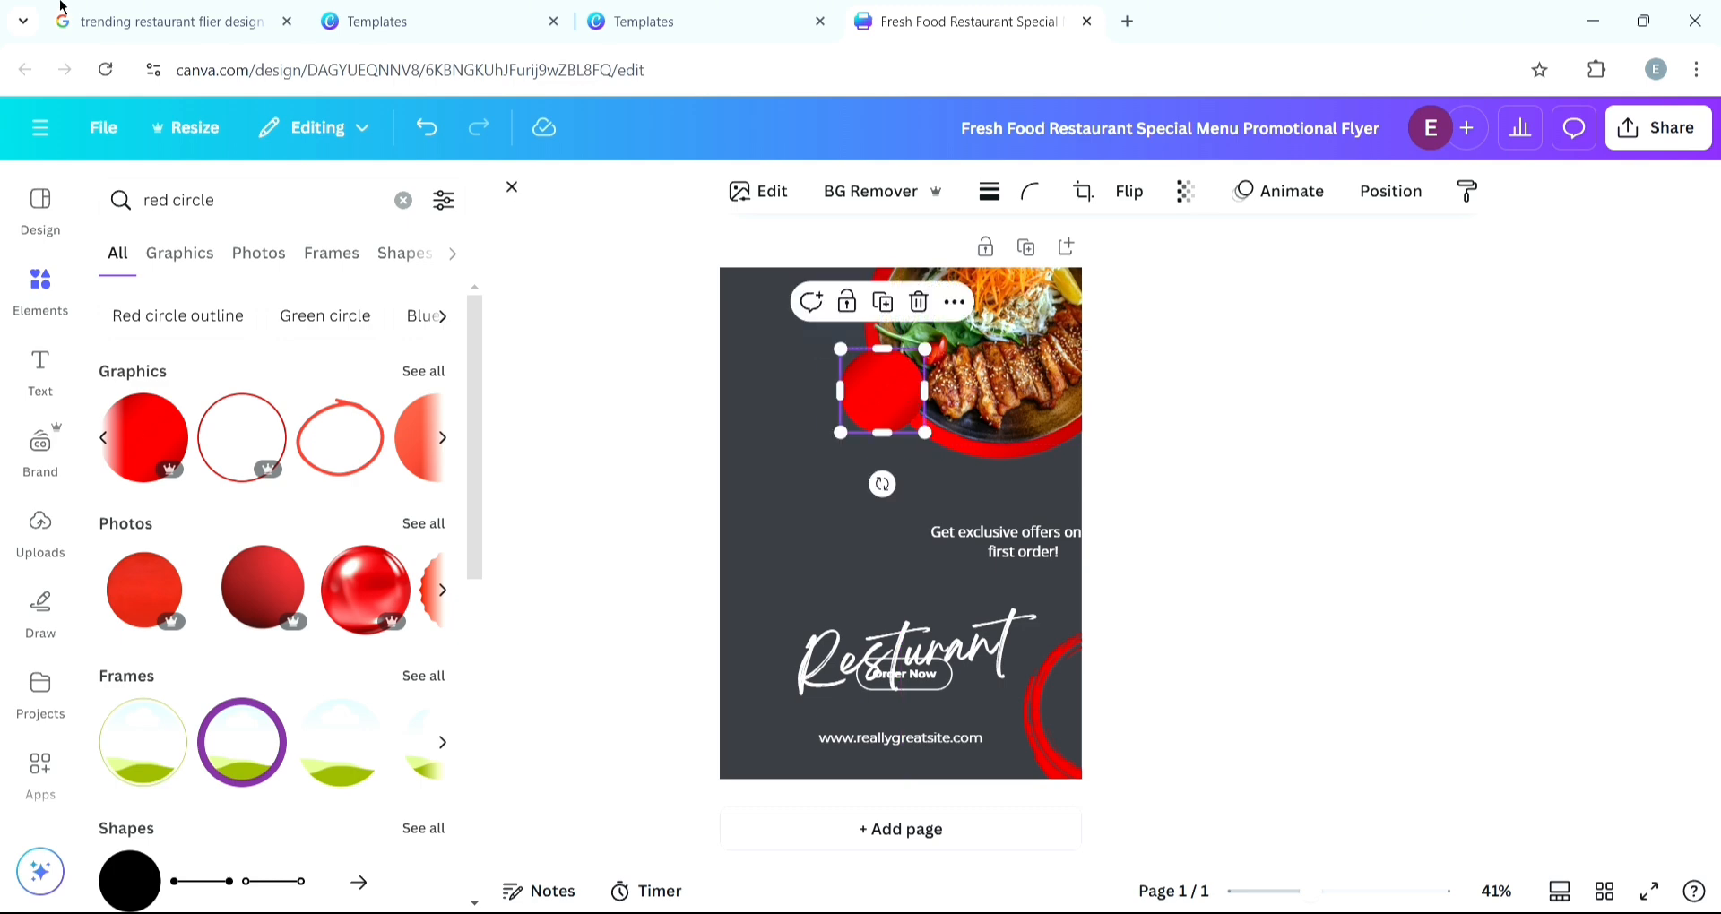
# - Add a text box reading "order now" to the flyer
pyautogui.click(450, 11)
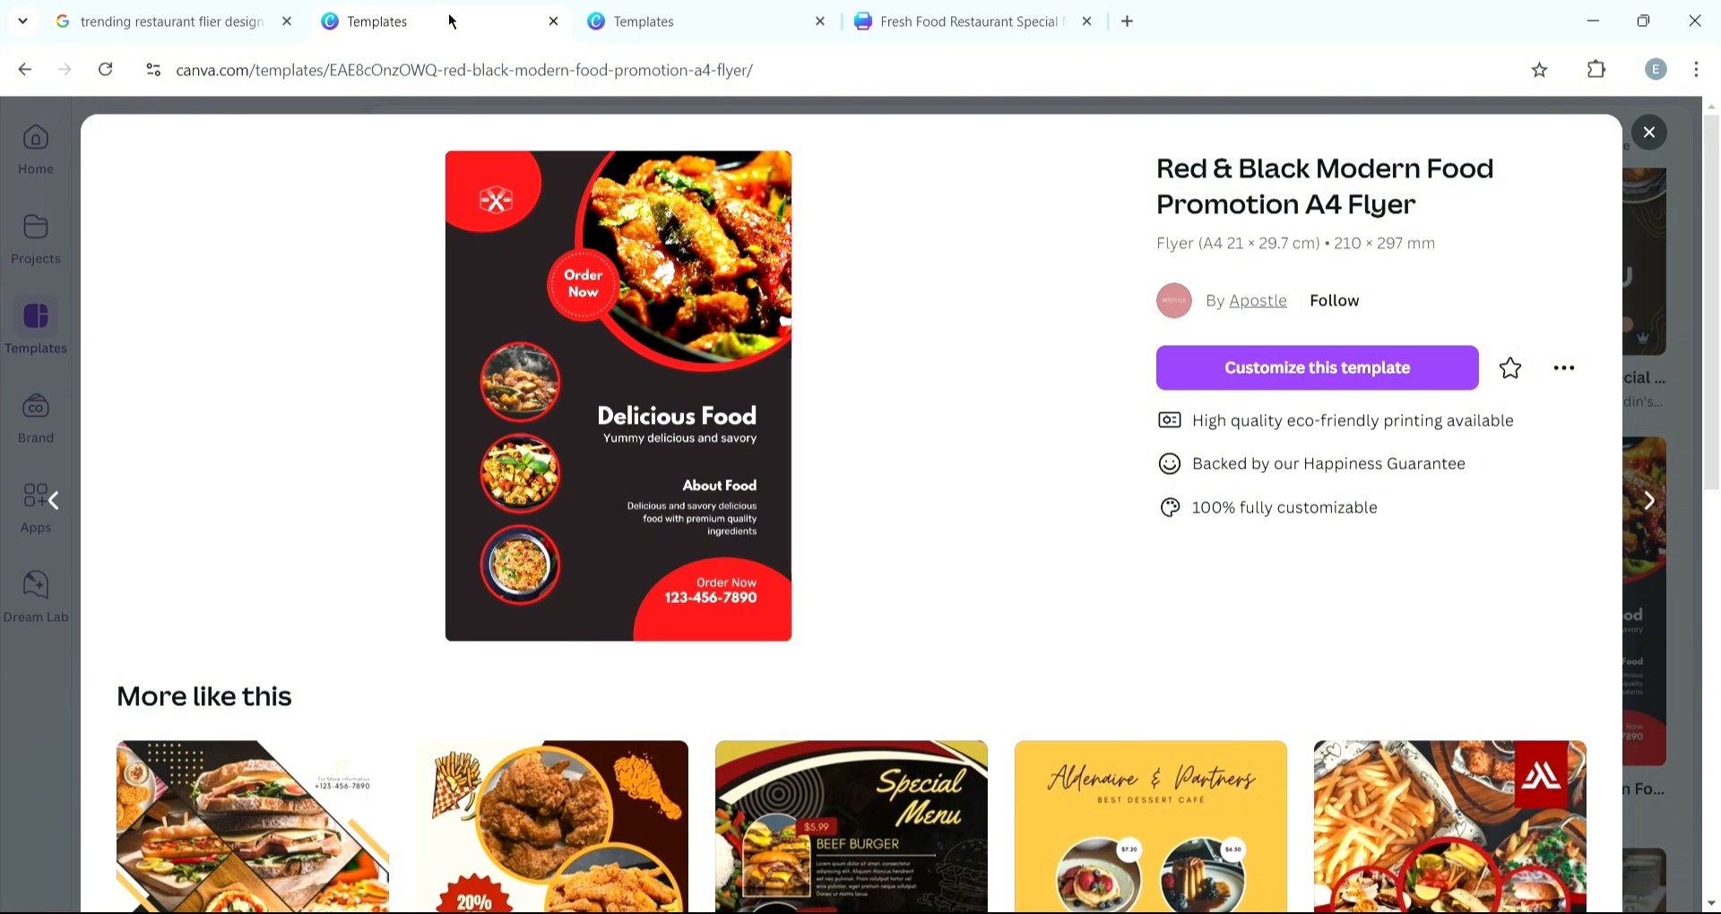
pyautogui.click(1044, 20)
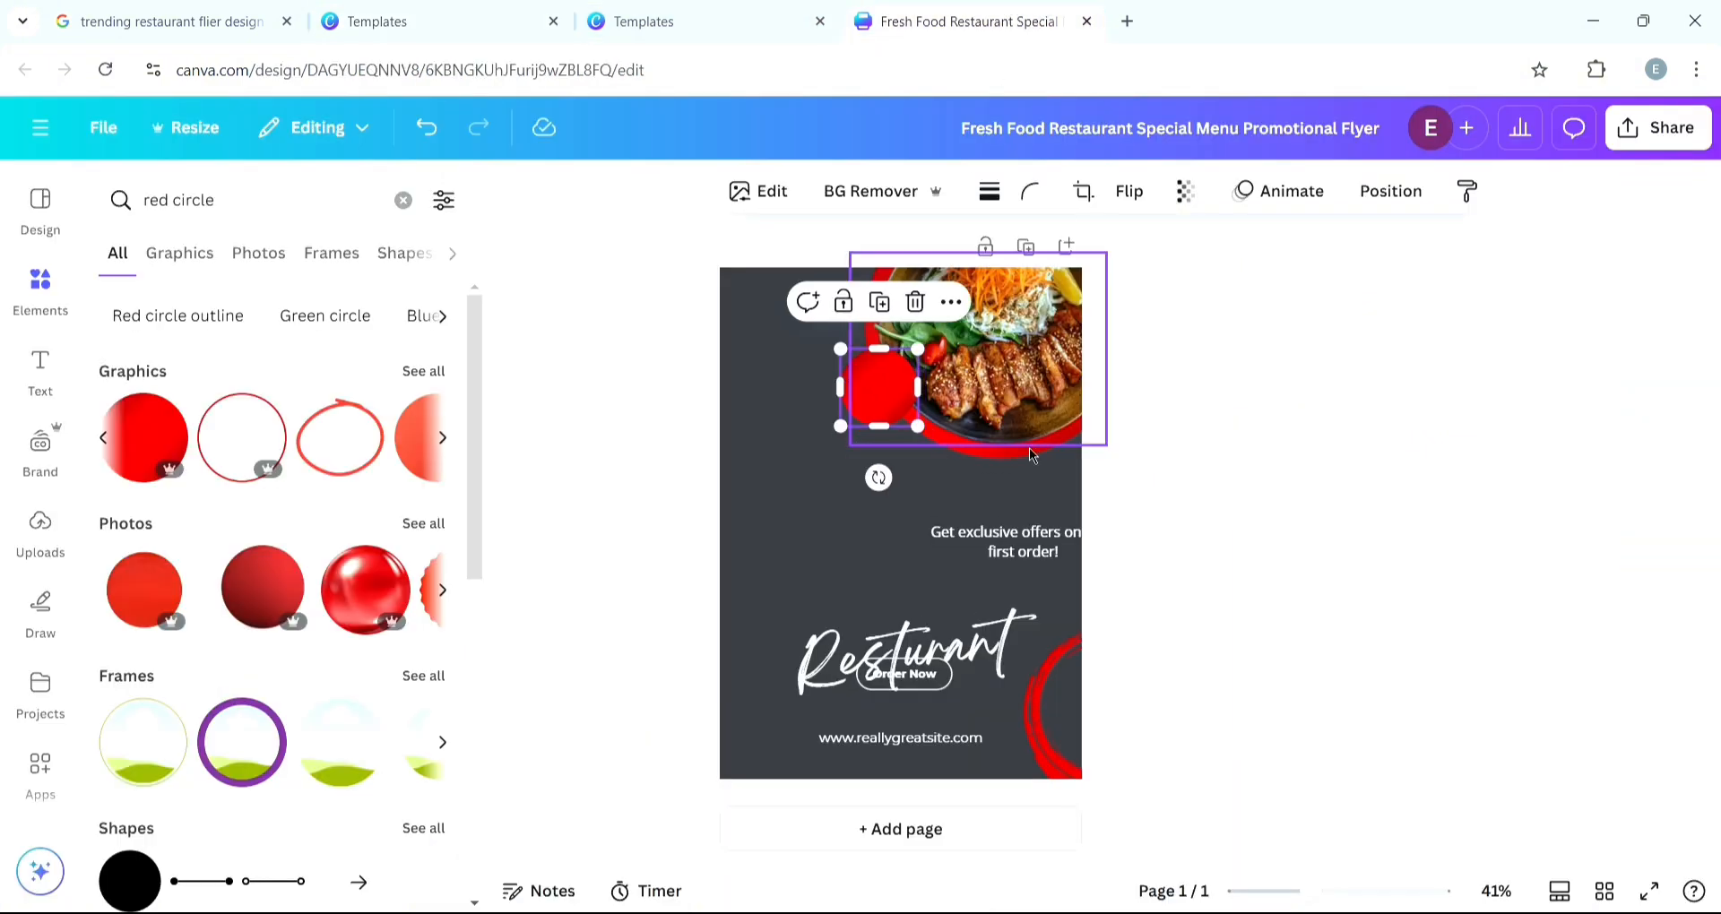
pyautogui.click(451, 18)
pyautogui.click(1049, 17)
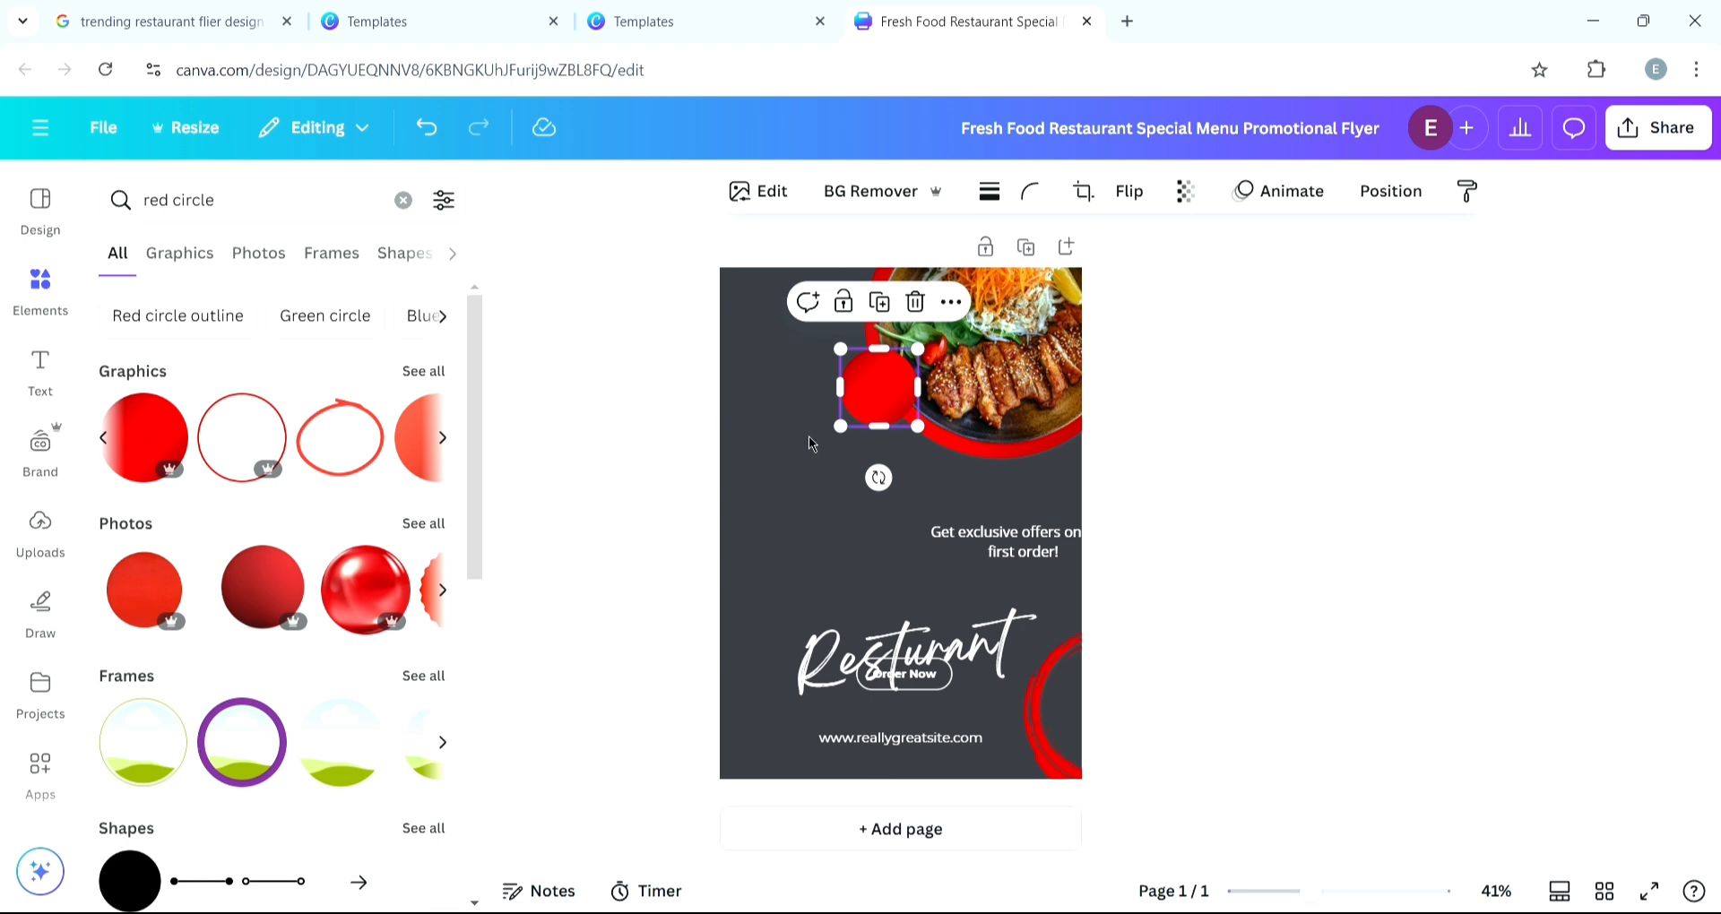
pyautogui.click(809, 436)
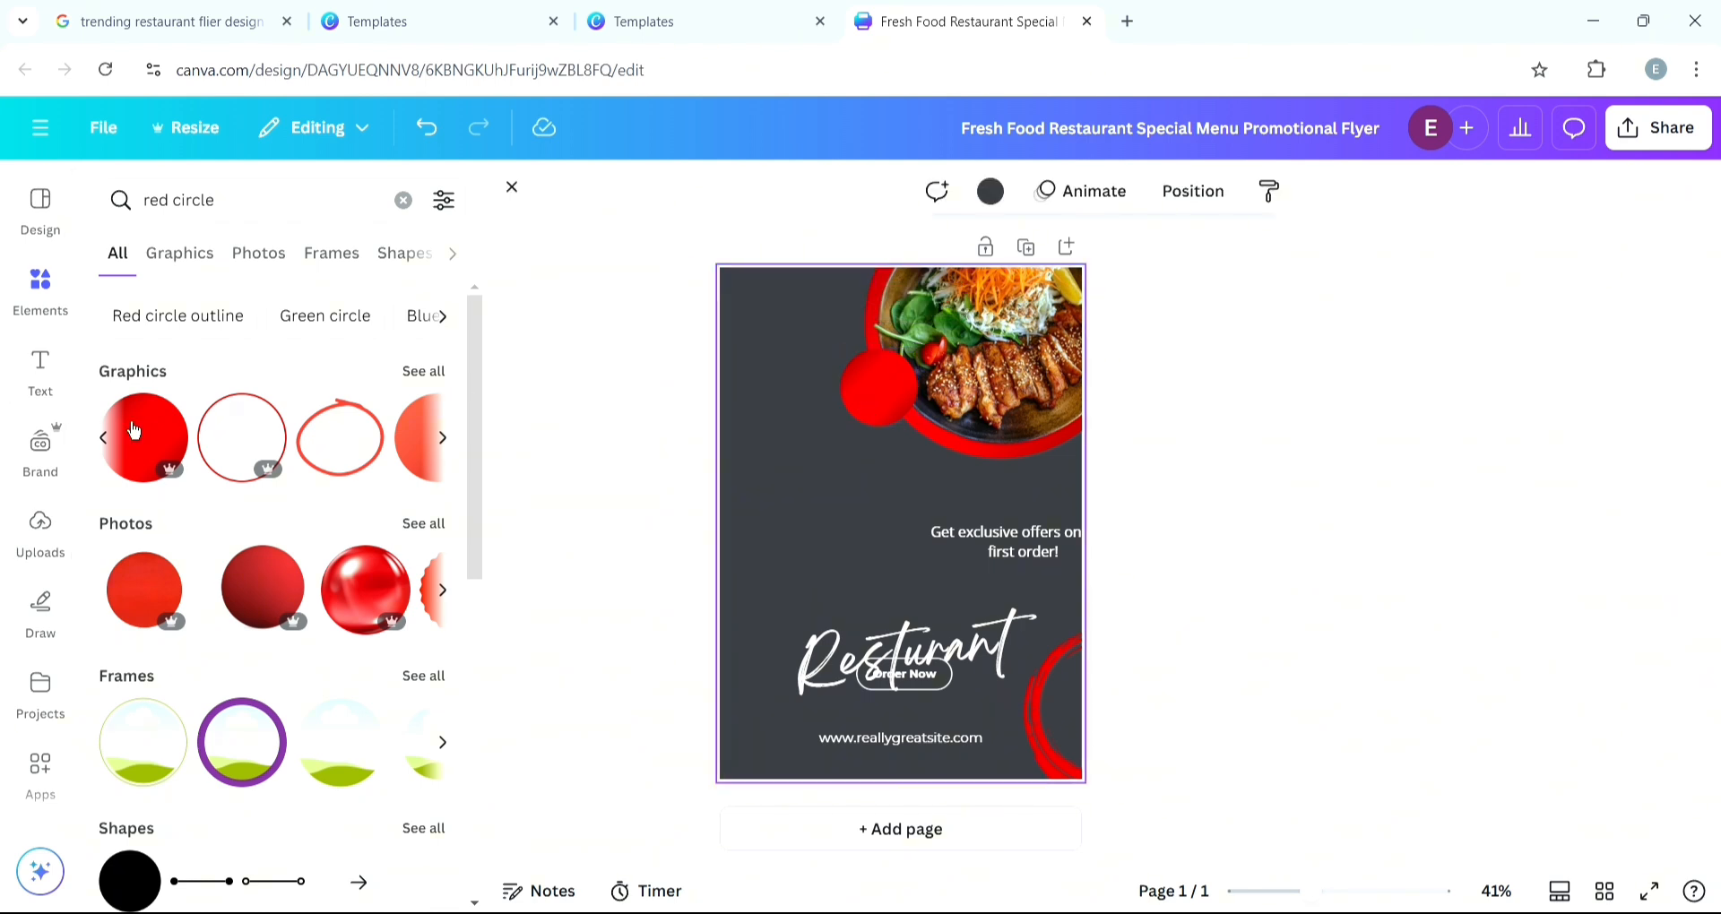
pyautogui.click(35, 387)
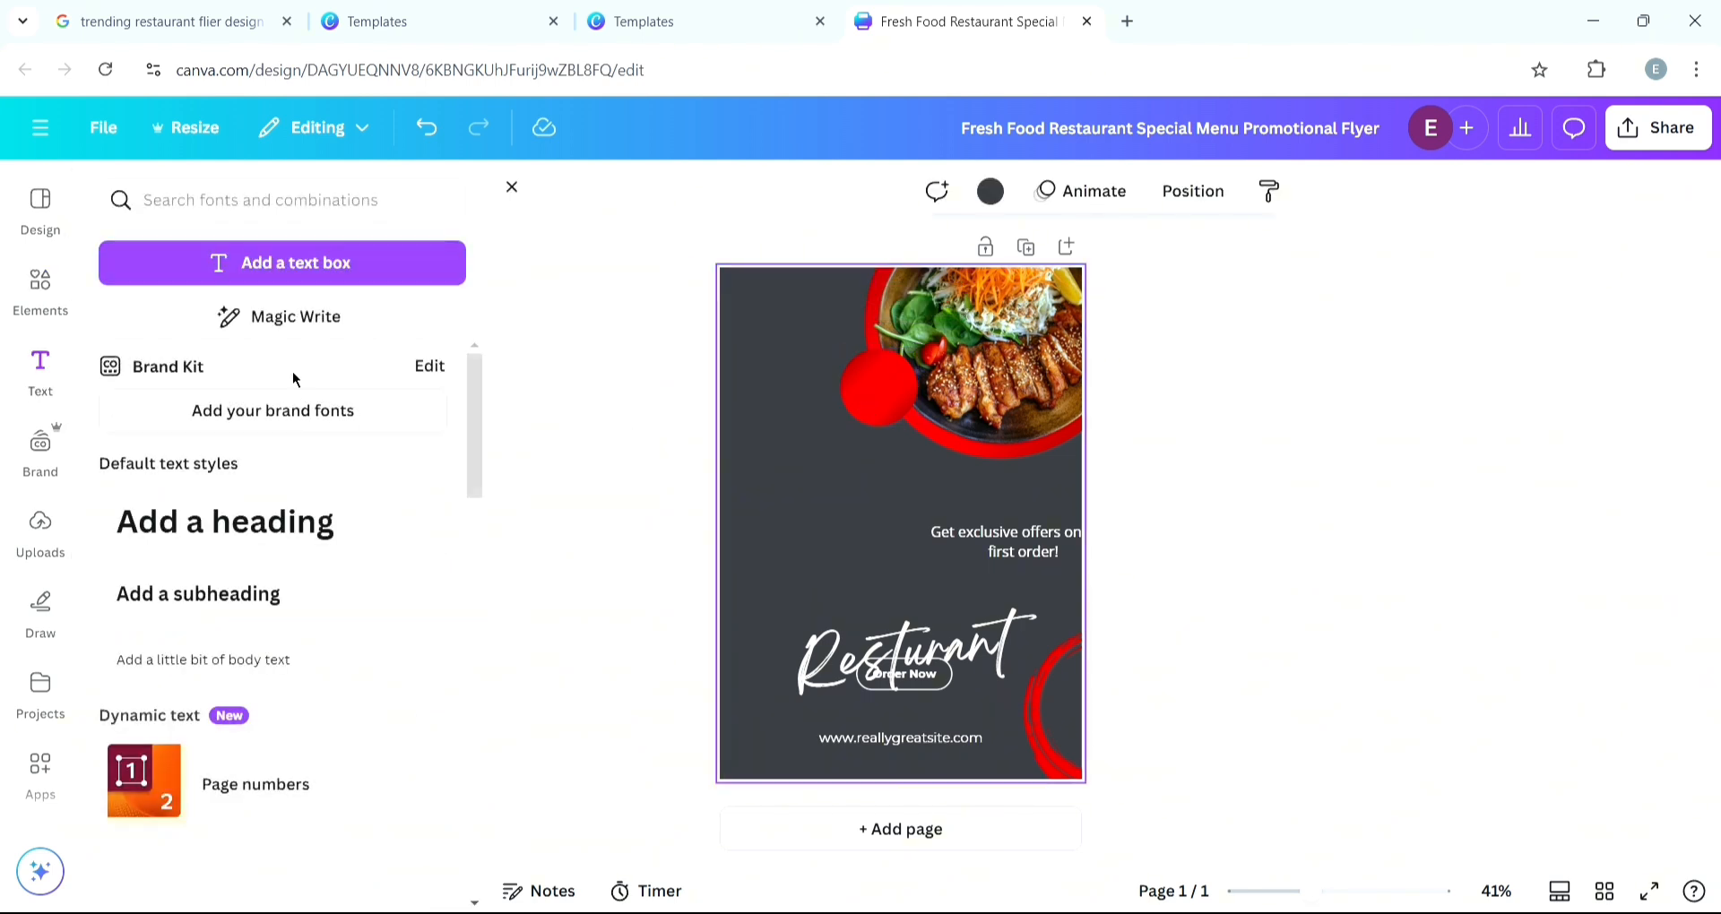
pyautogui.click(330, 278)
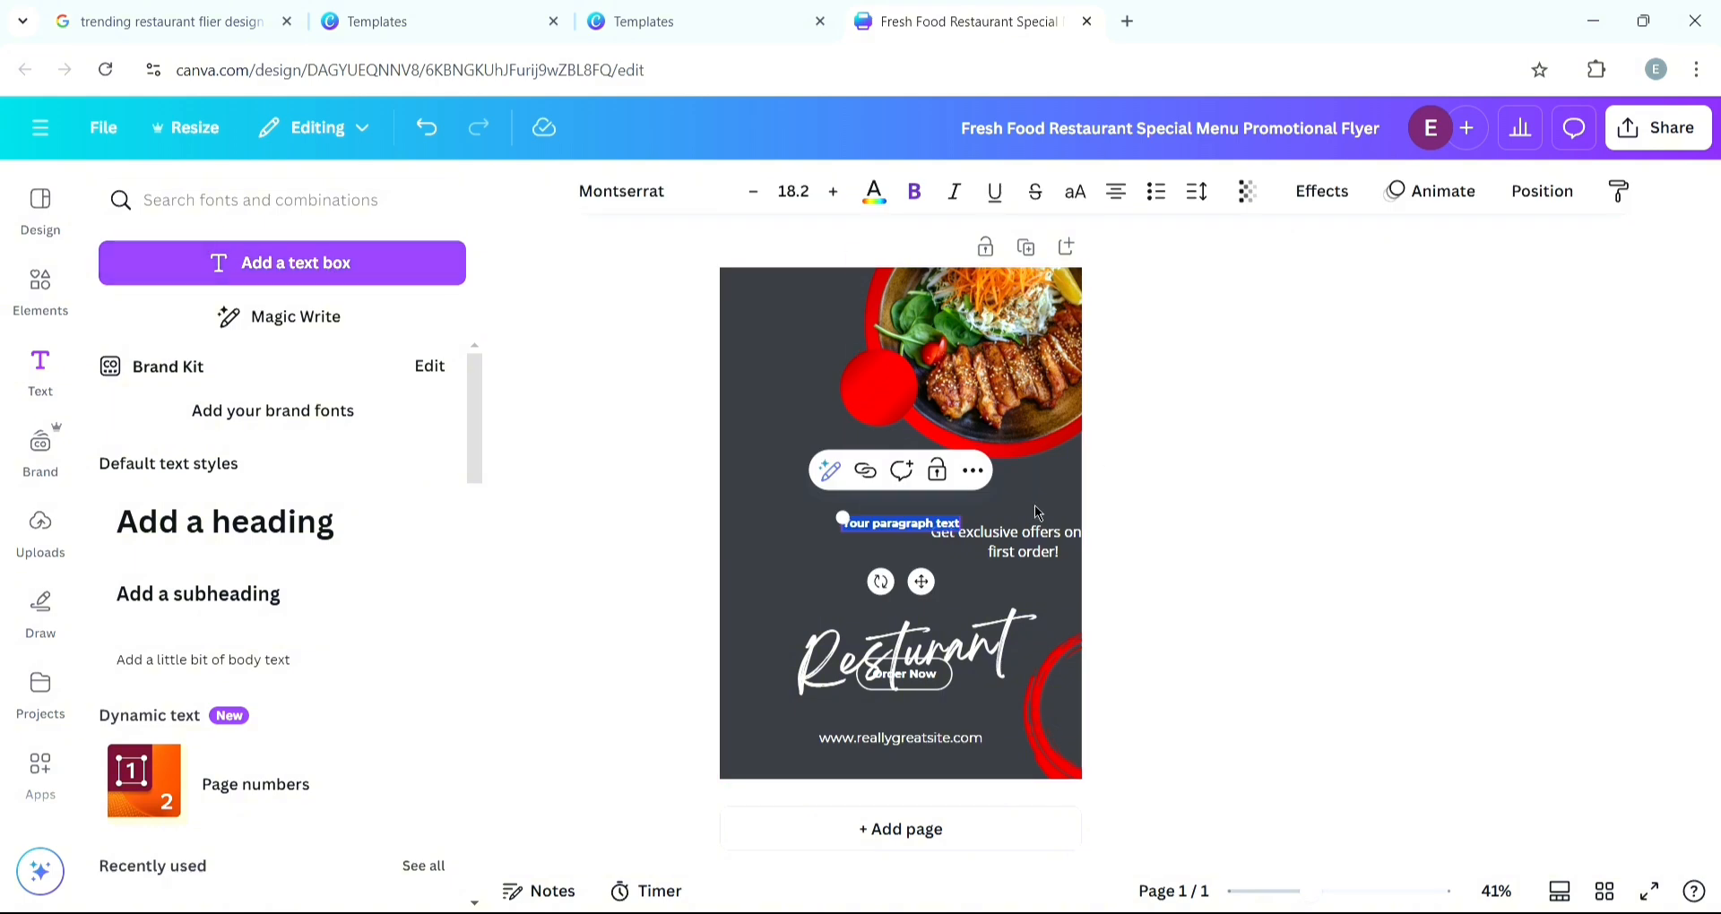
pyautogui.click(876, 531)
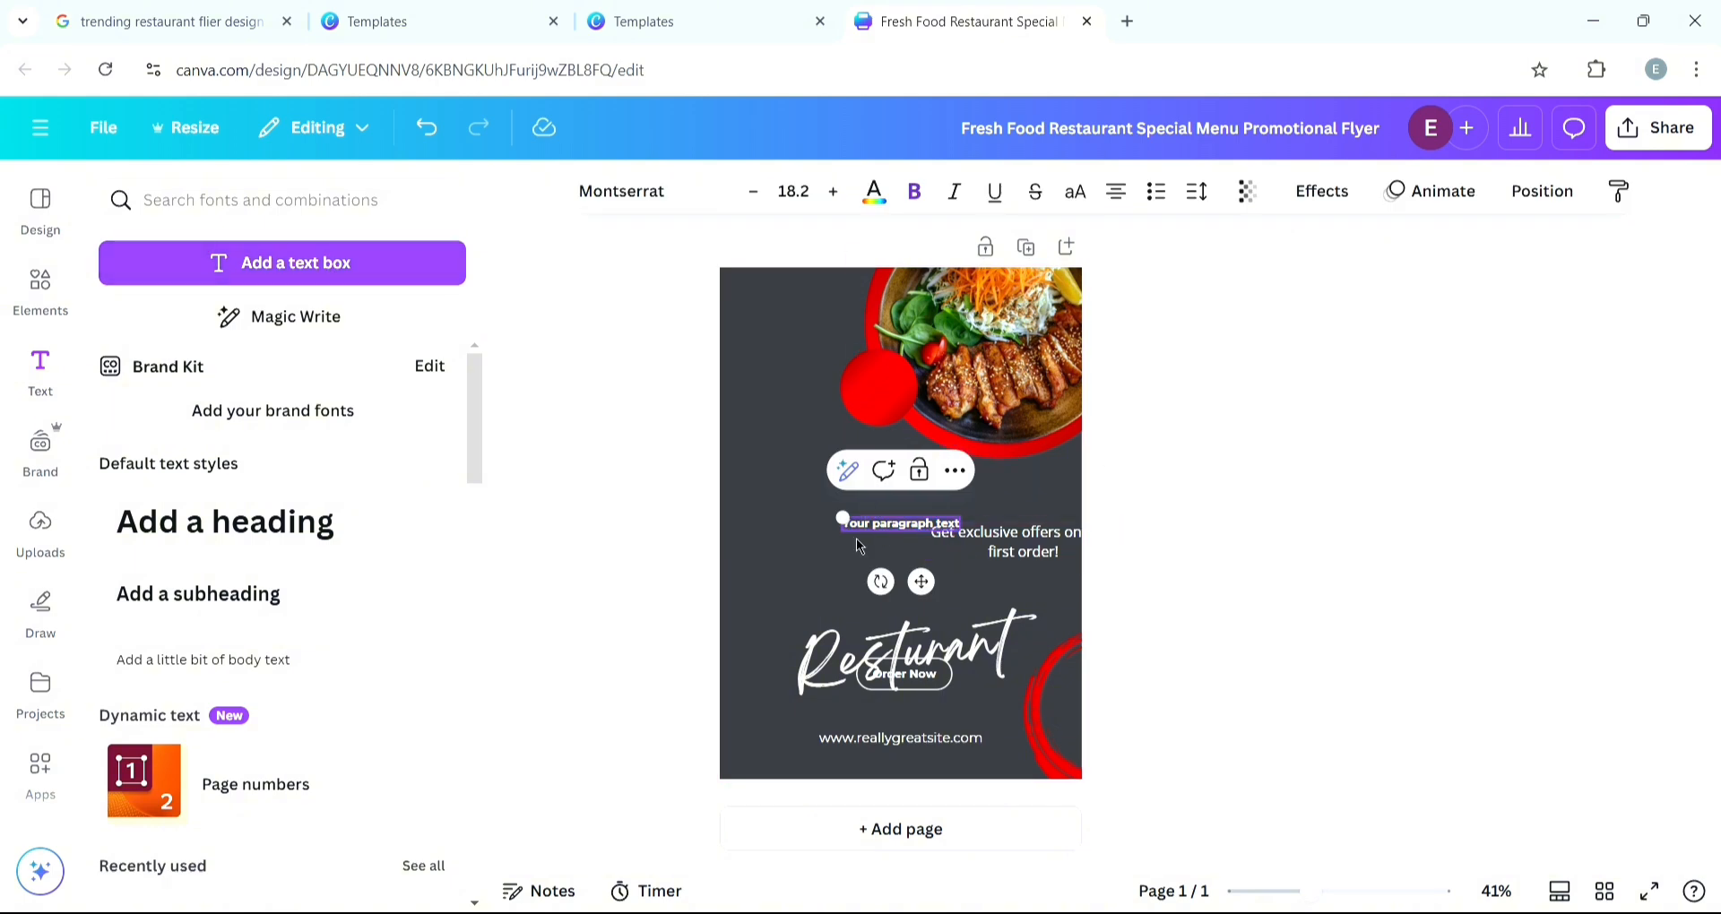
pyautogui.write('order')
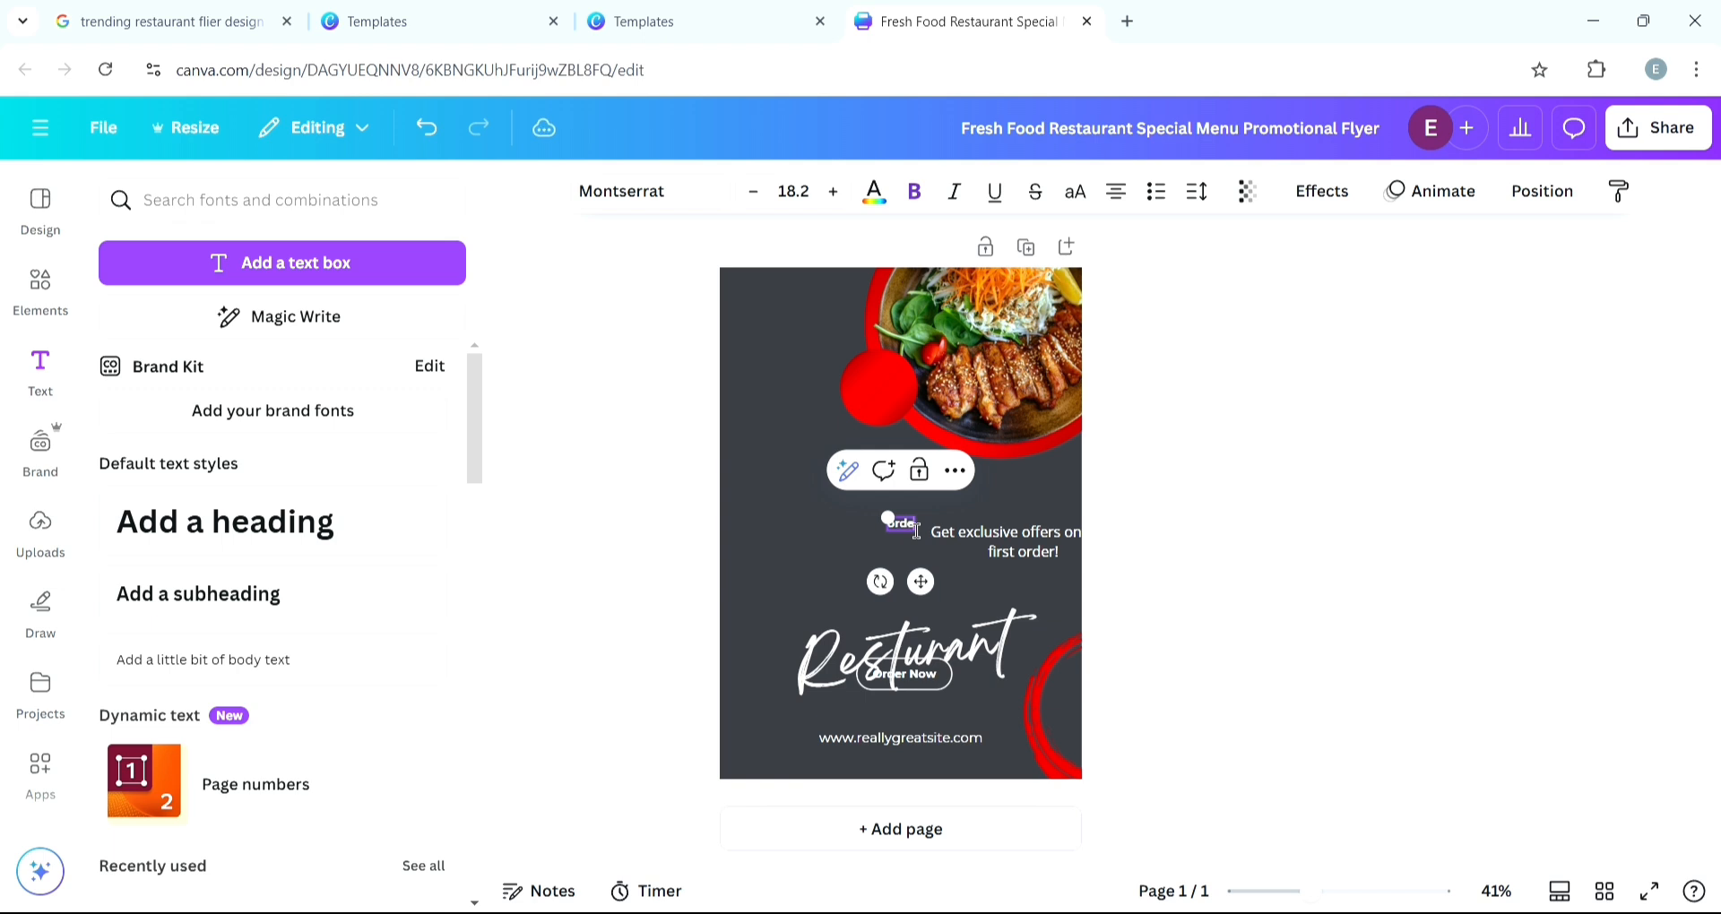
pyautogui.write(' now')
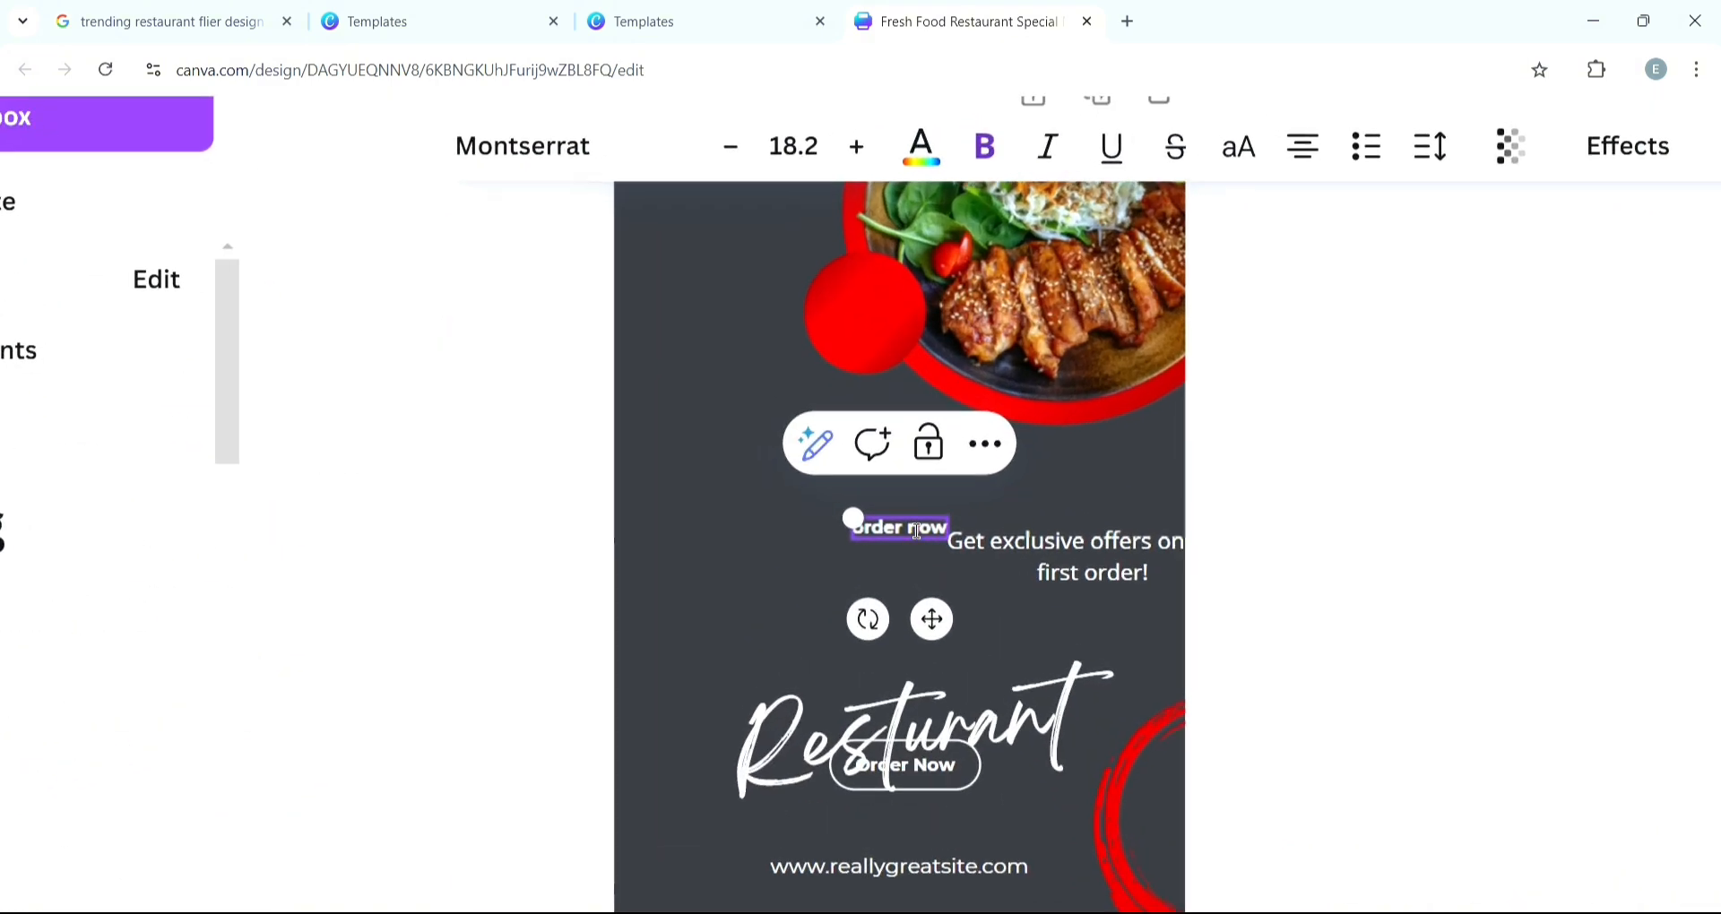
# - Move the "order now" text onto the small red circle, split it onto two lines and scale it to fit
pyautogui.click(1347, 529)
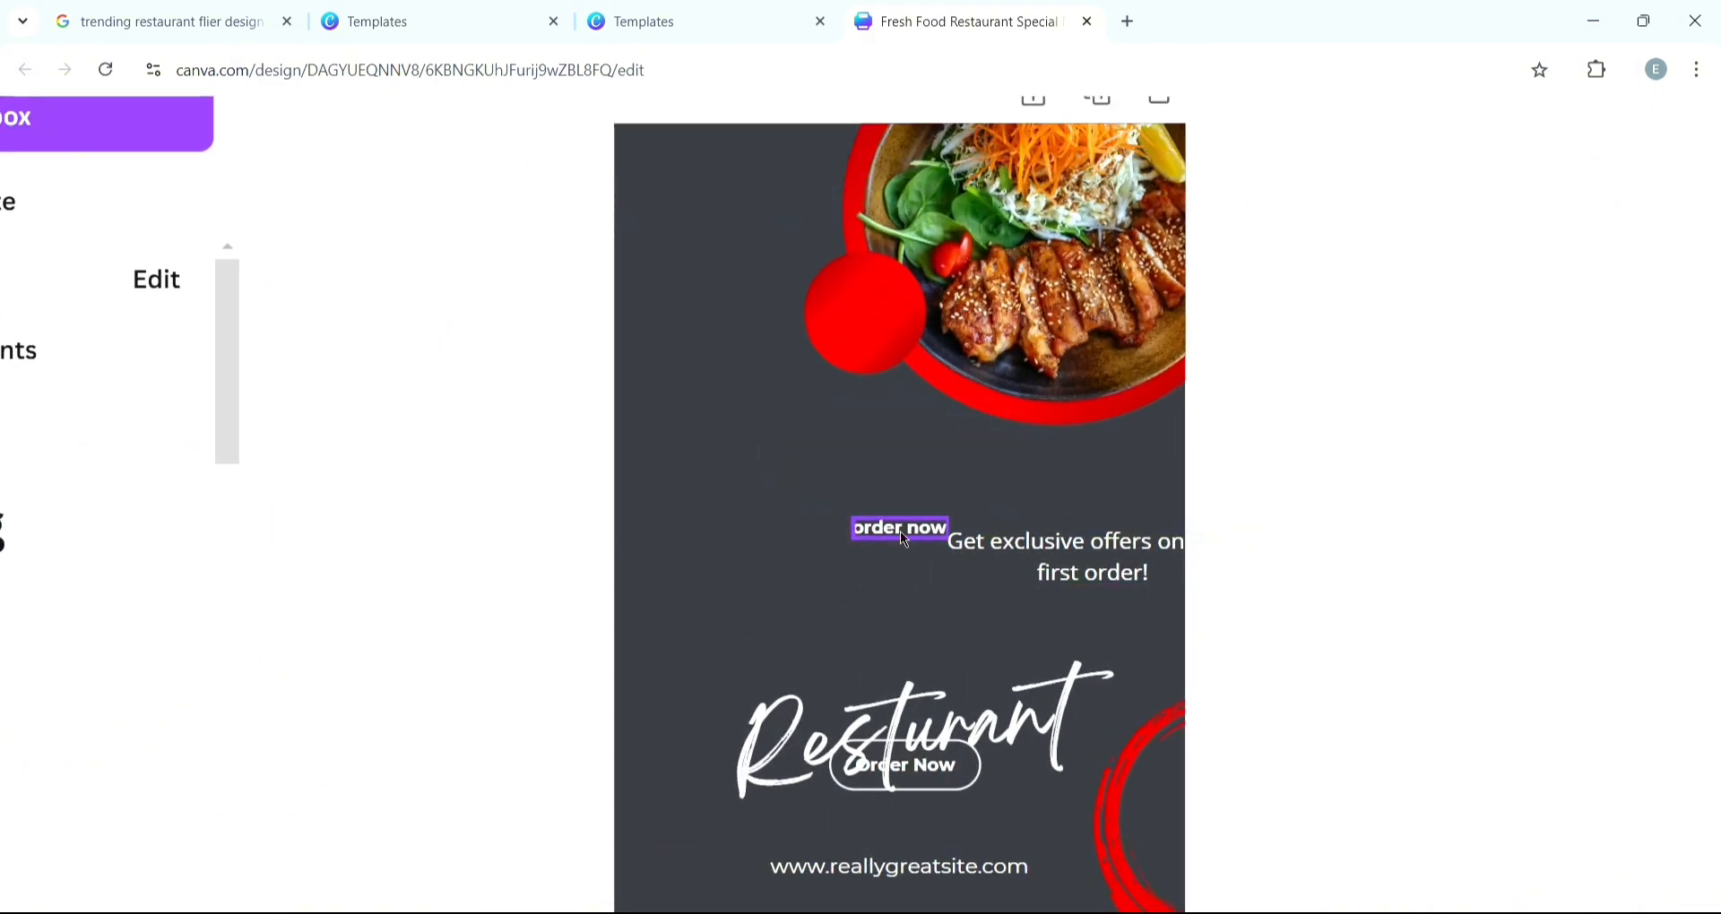
pyautogui.moveTo(900, 530); pyautogui.dragTo(818, 296)
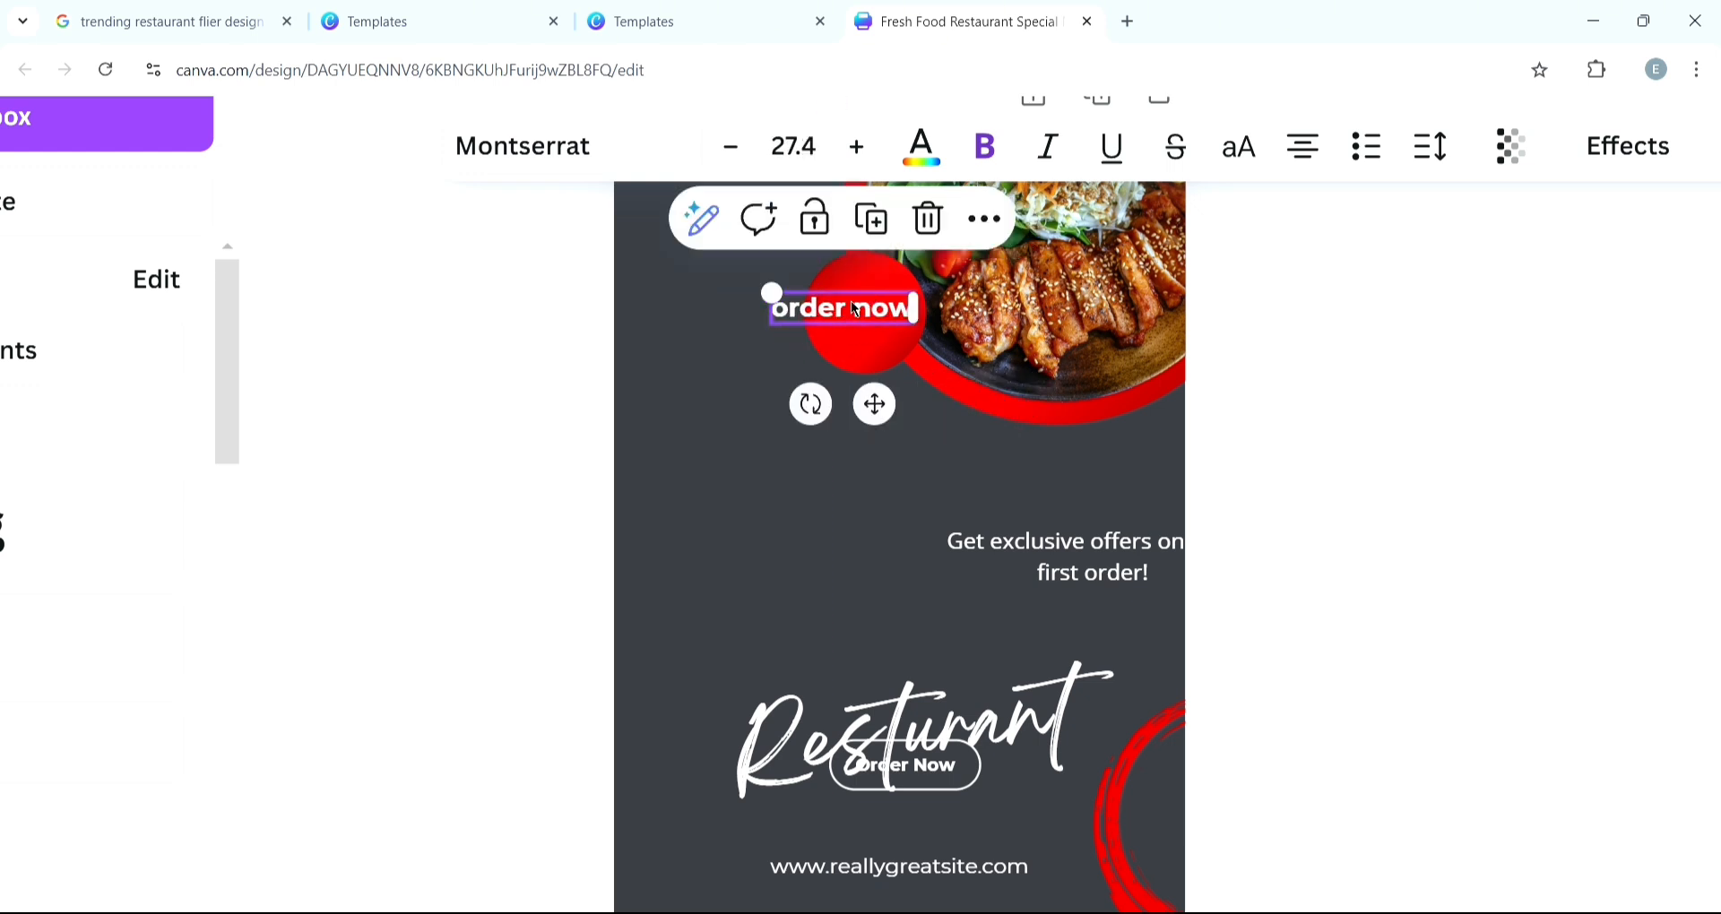
pyautogui.click(856, 309)
pyautogui.press('Return')
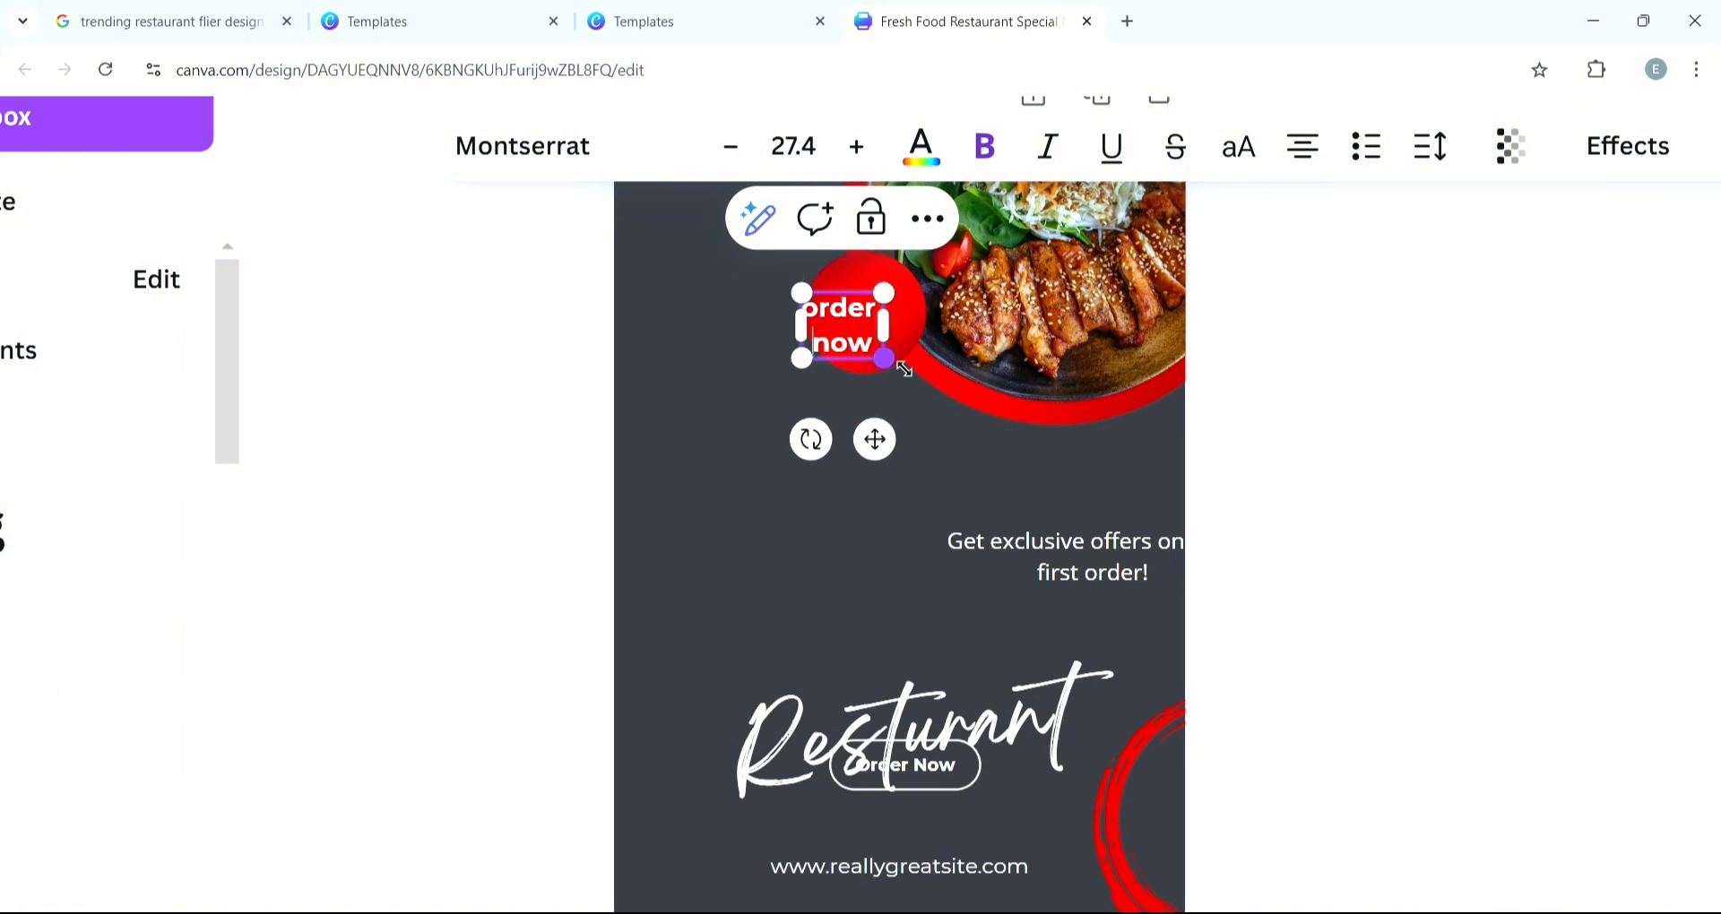
pyautogui.moveTo(883, 363); pyautogui.dragTo(875, 337)
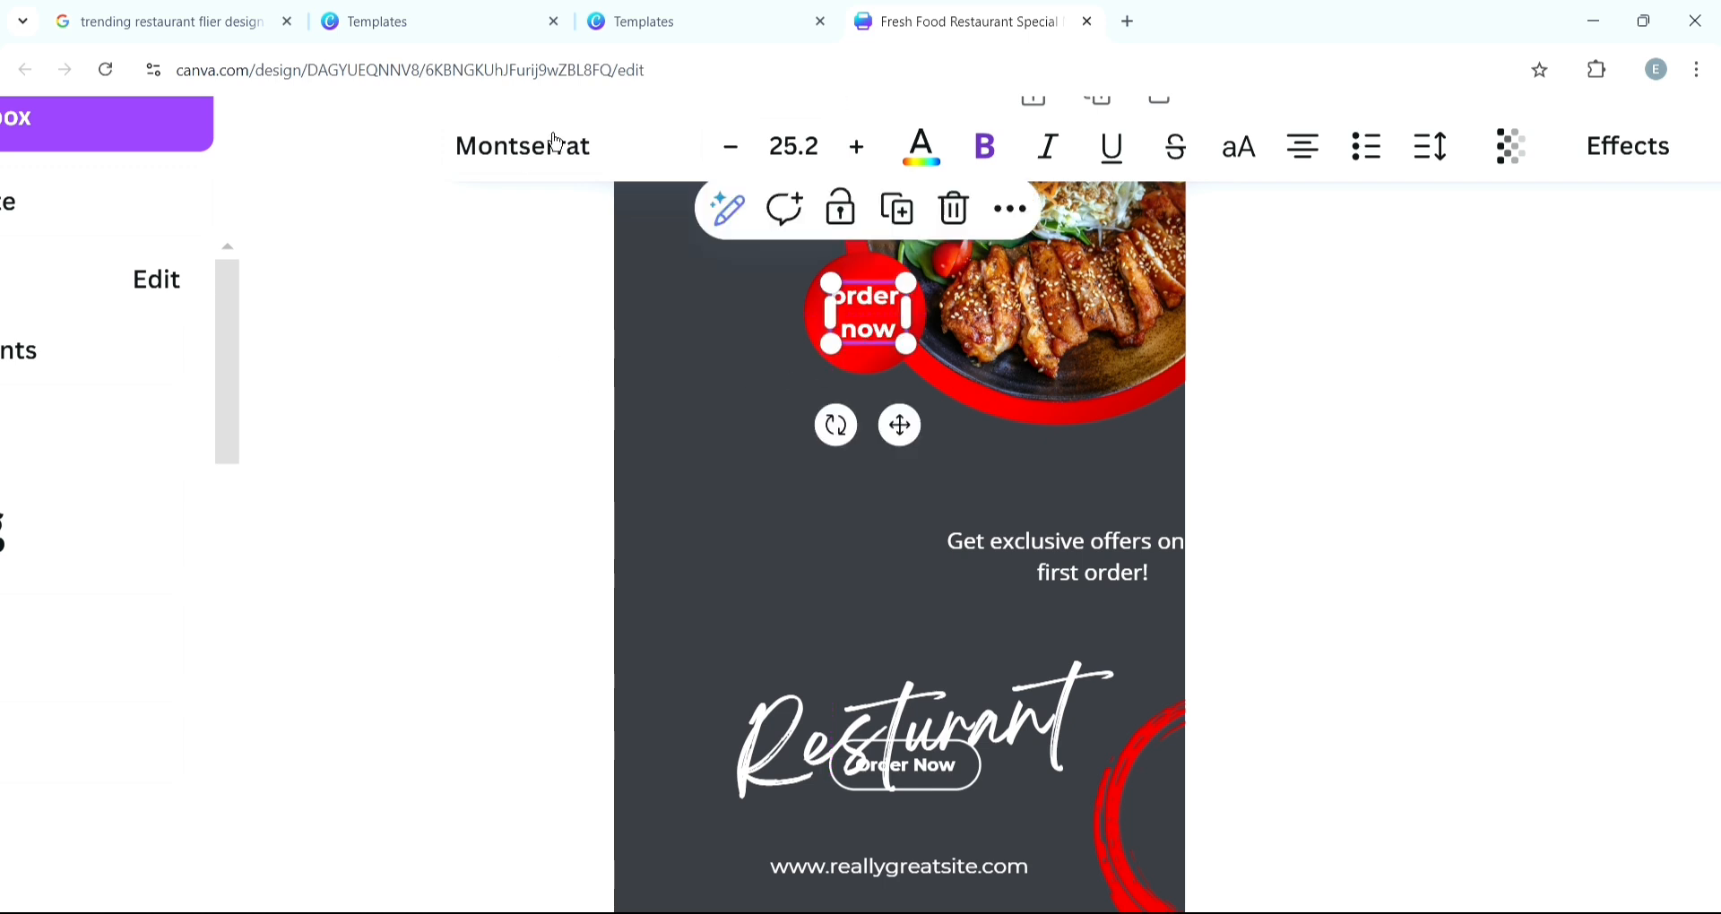
# - Change the font of the "order now" text to one from the recently used fonts
pyautogui.click(604, 170)
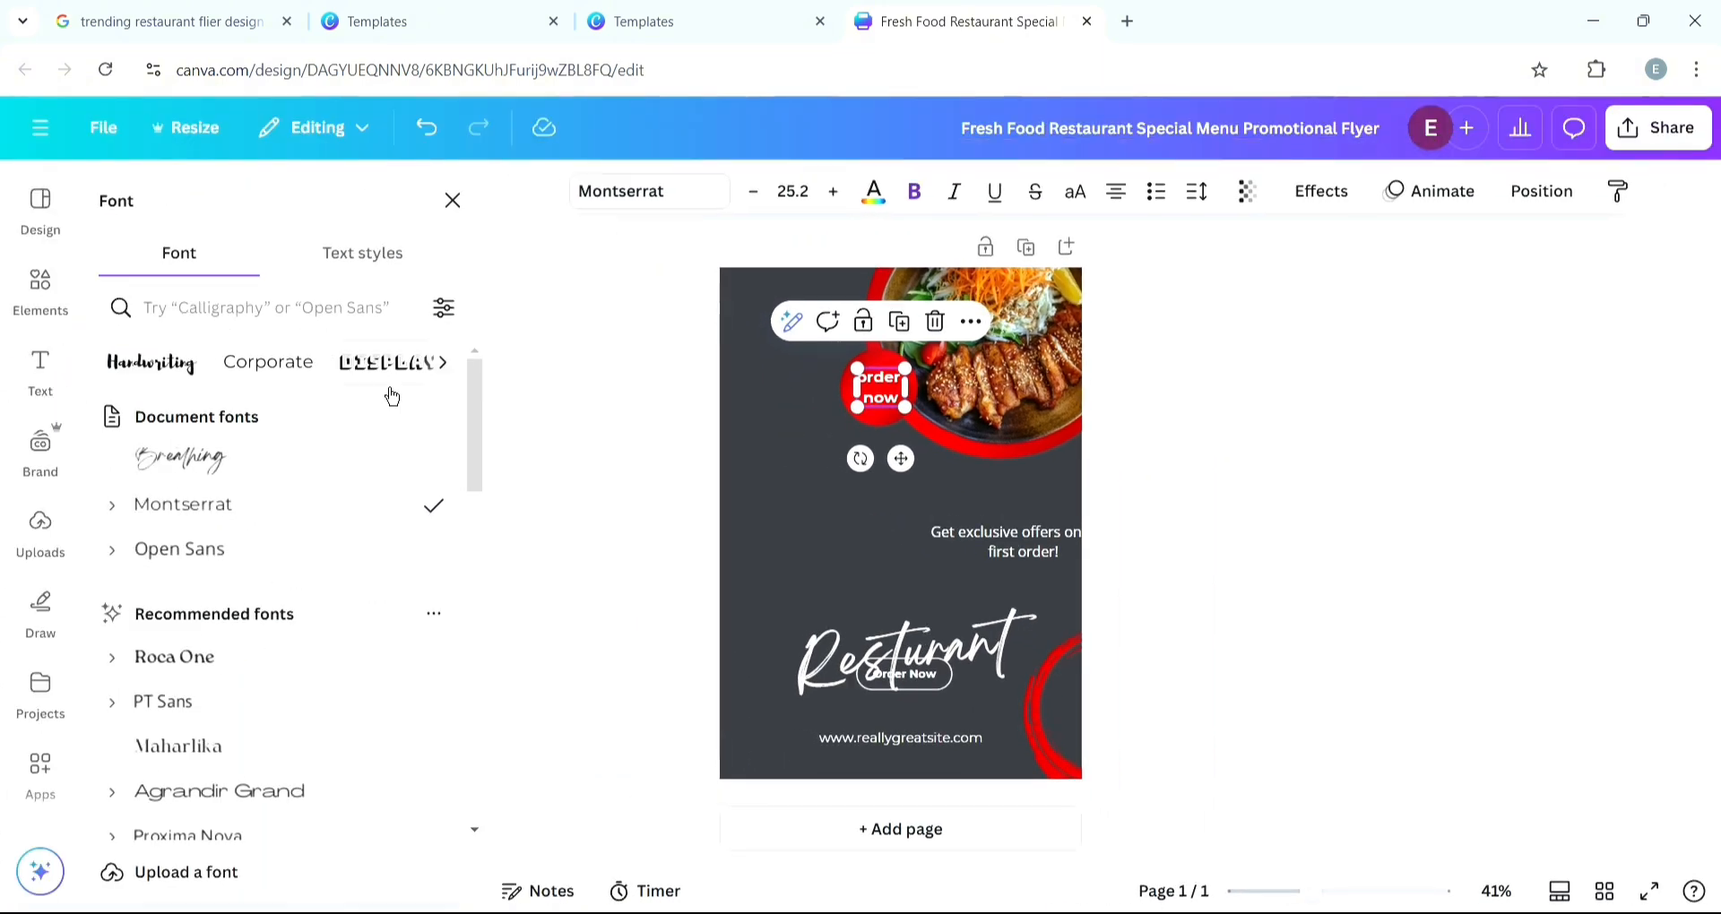
pyautogui.scroll(-3, 190, 616)
pyautogui.click(190, 617)
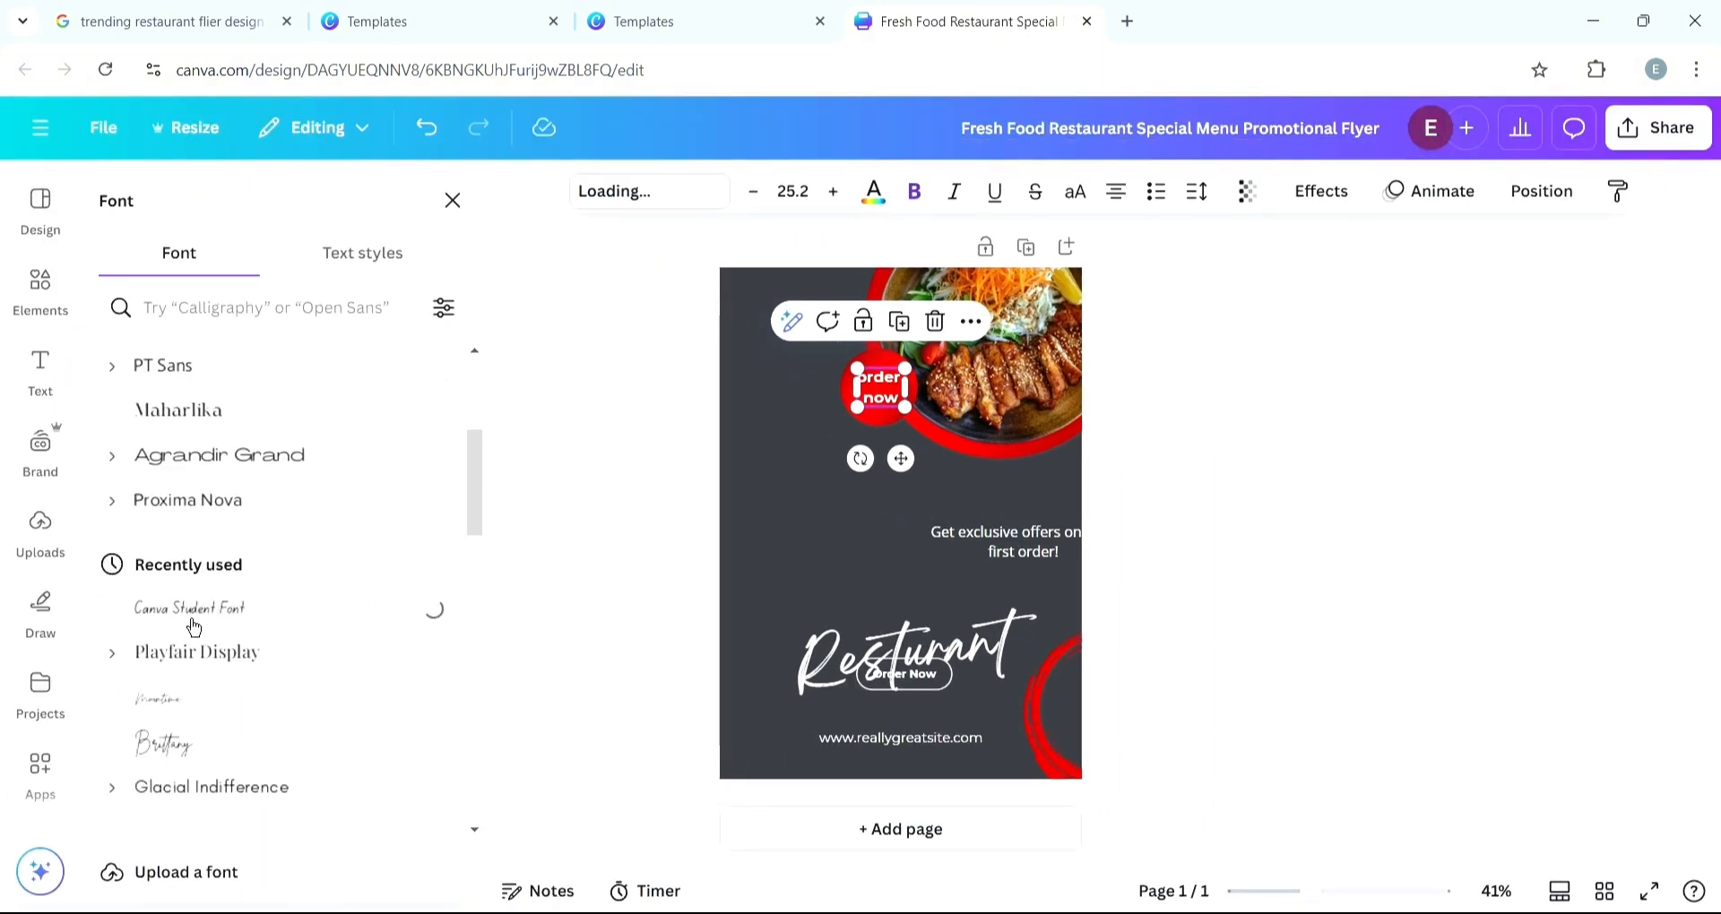
pyautogui.scroll(-4, 175, 583)
pyautogui.click(166, 566)
pyautogui.click(796, 520)
pyautogui.click(380, 26)
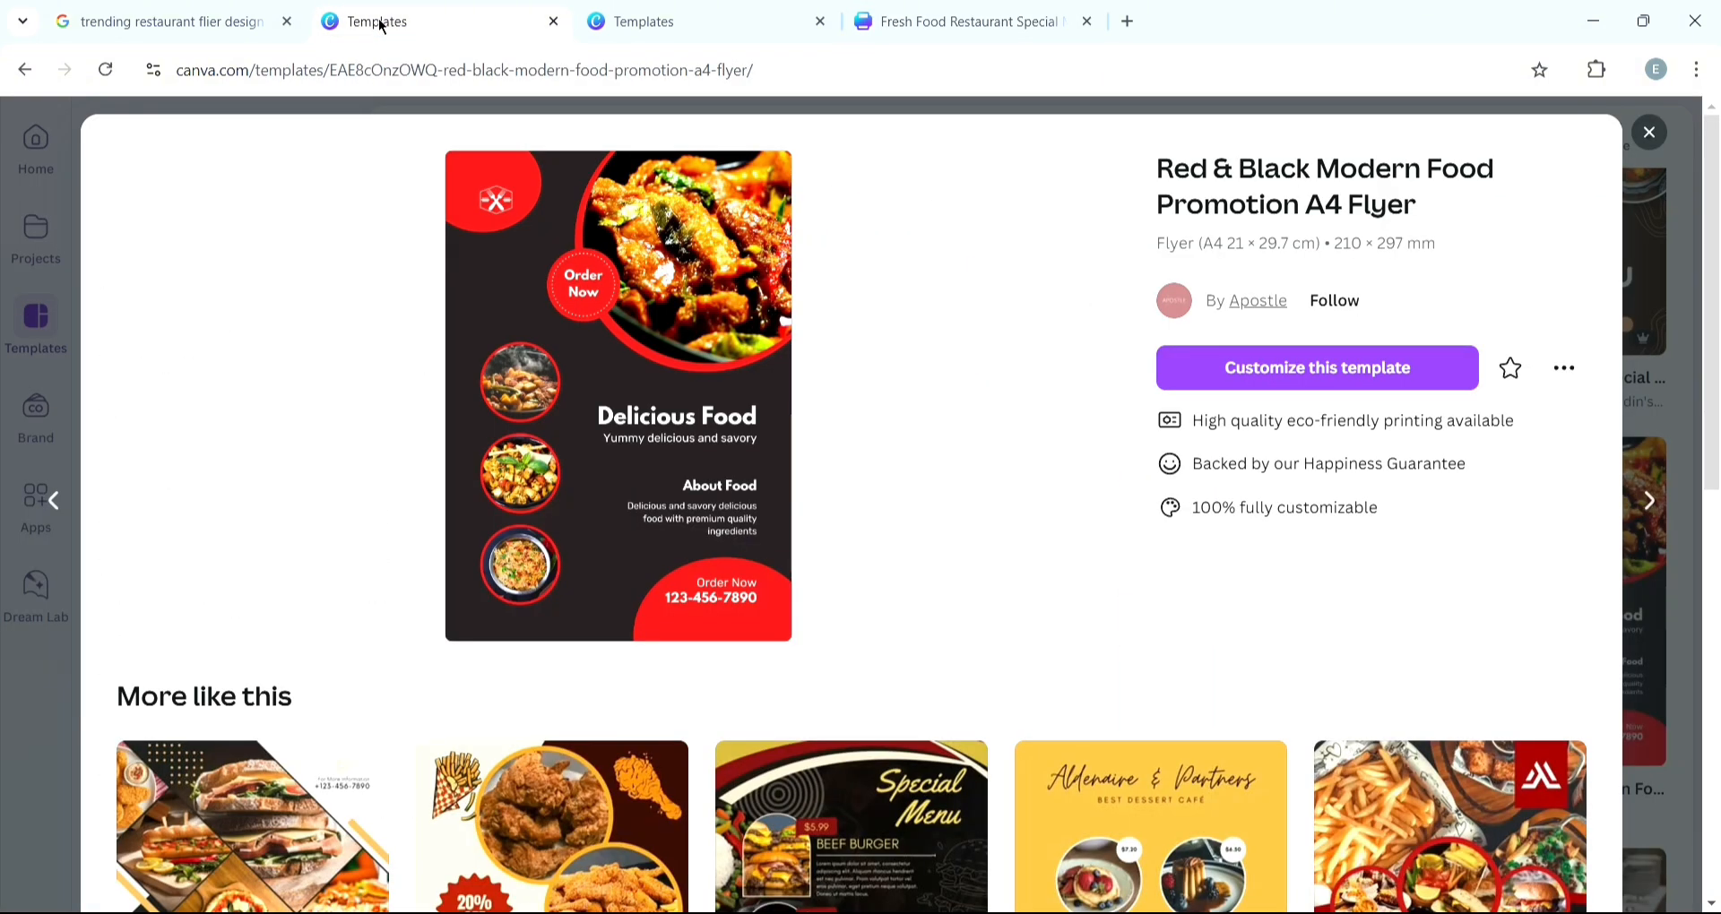
pyautogui.click(939, 24)
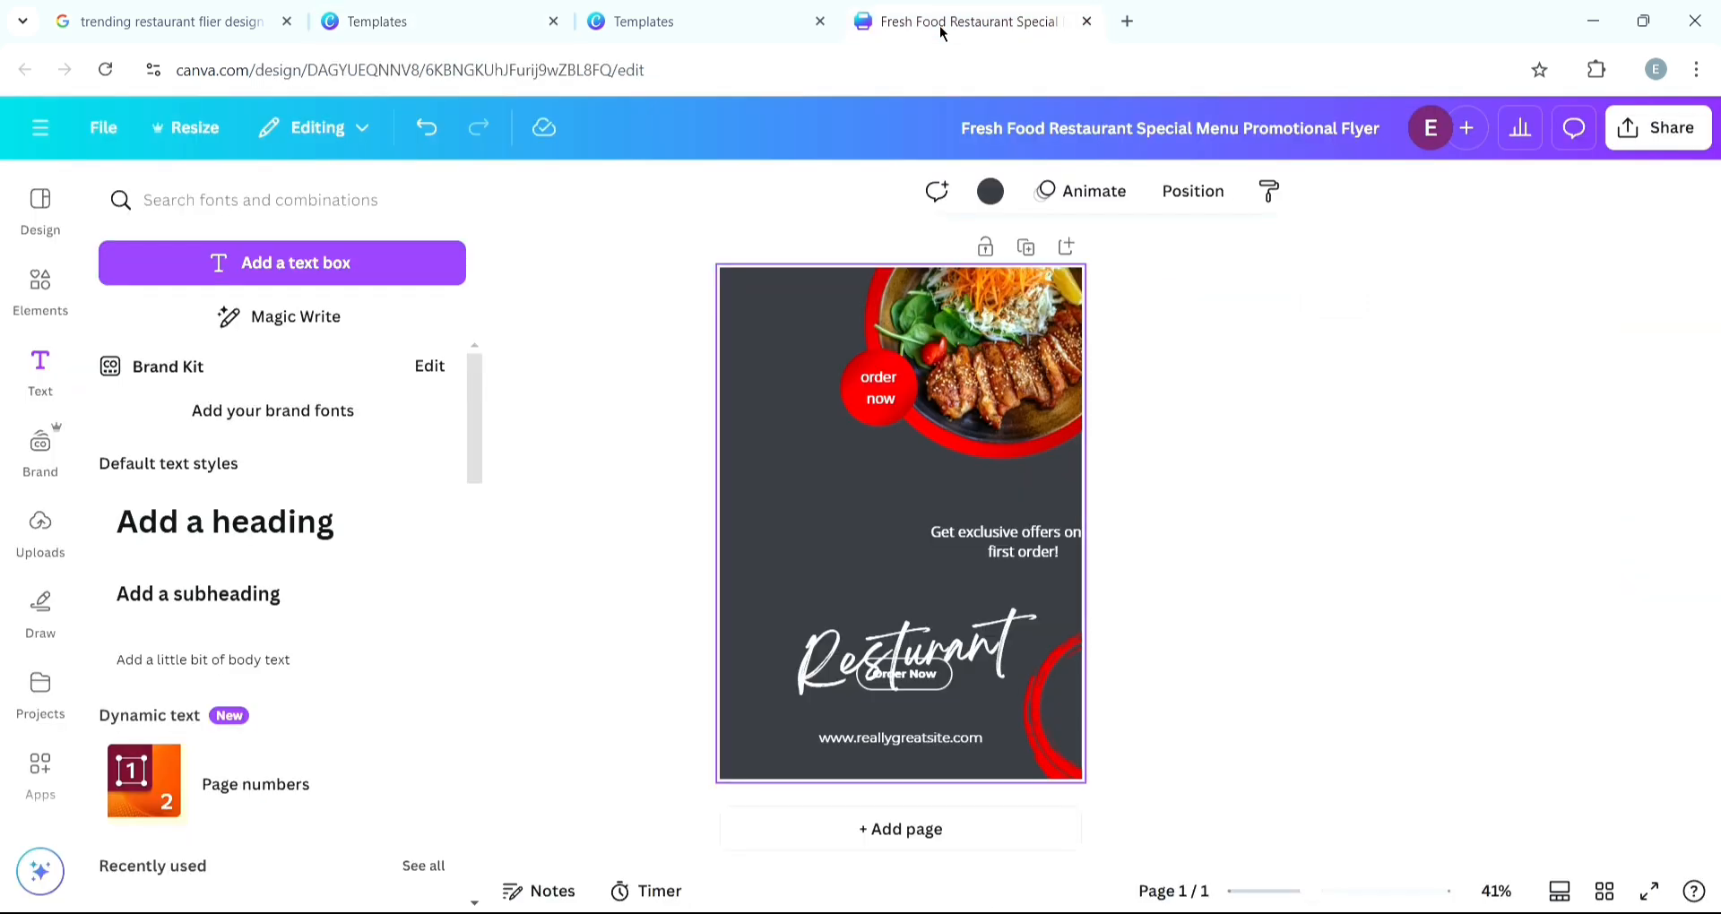
# - Enlarge the "order now" text slightly so it fills the small red circle
pyautogui.click(891, 367)
pyautogui.click(914, 191)
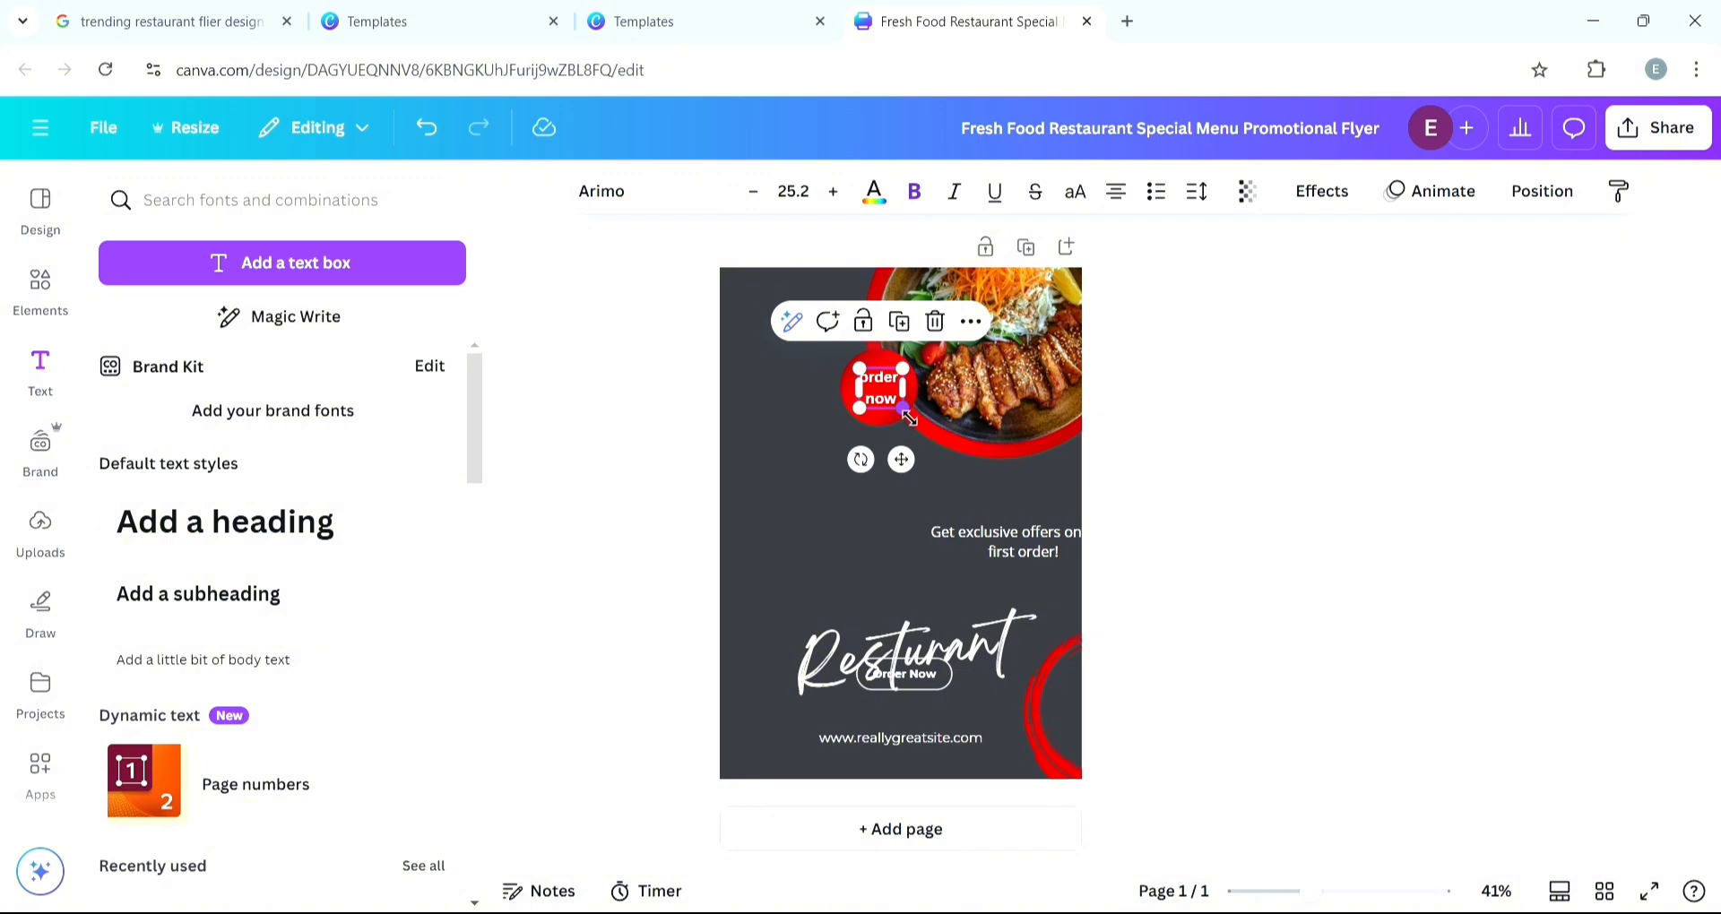
pyautogui.moveTo(923, 421); pyautogui.dragTo(894, 398)
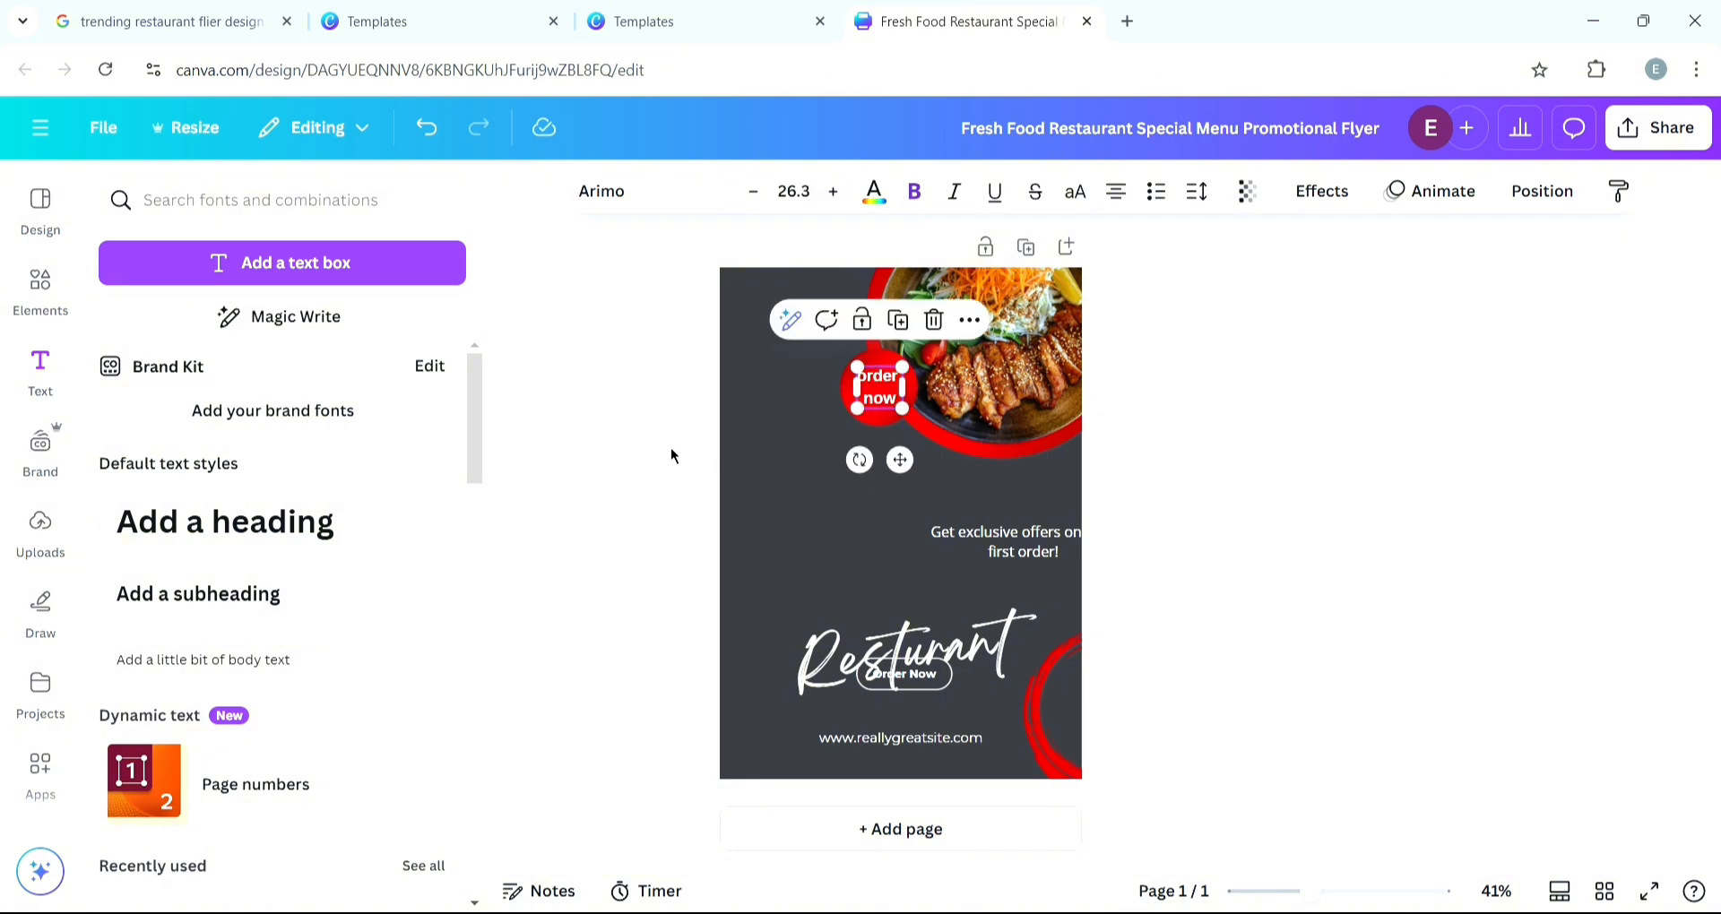
pyautogui.click(811, 481)
# - Check the reference template, then search elements for "white broken line circle" and add a dashed circle graphic
pyautogui.click(384, 31)
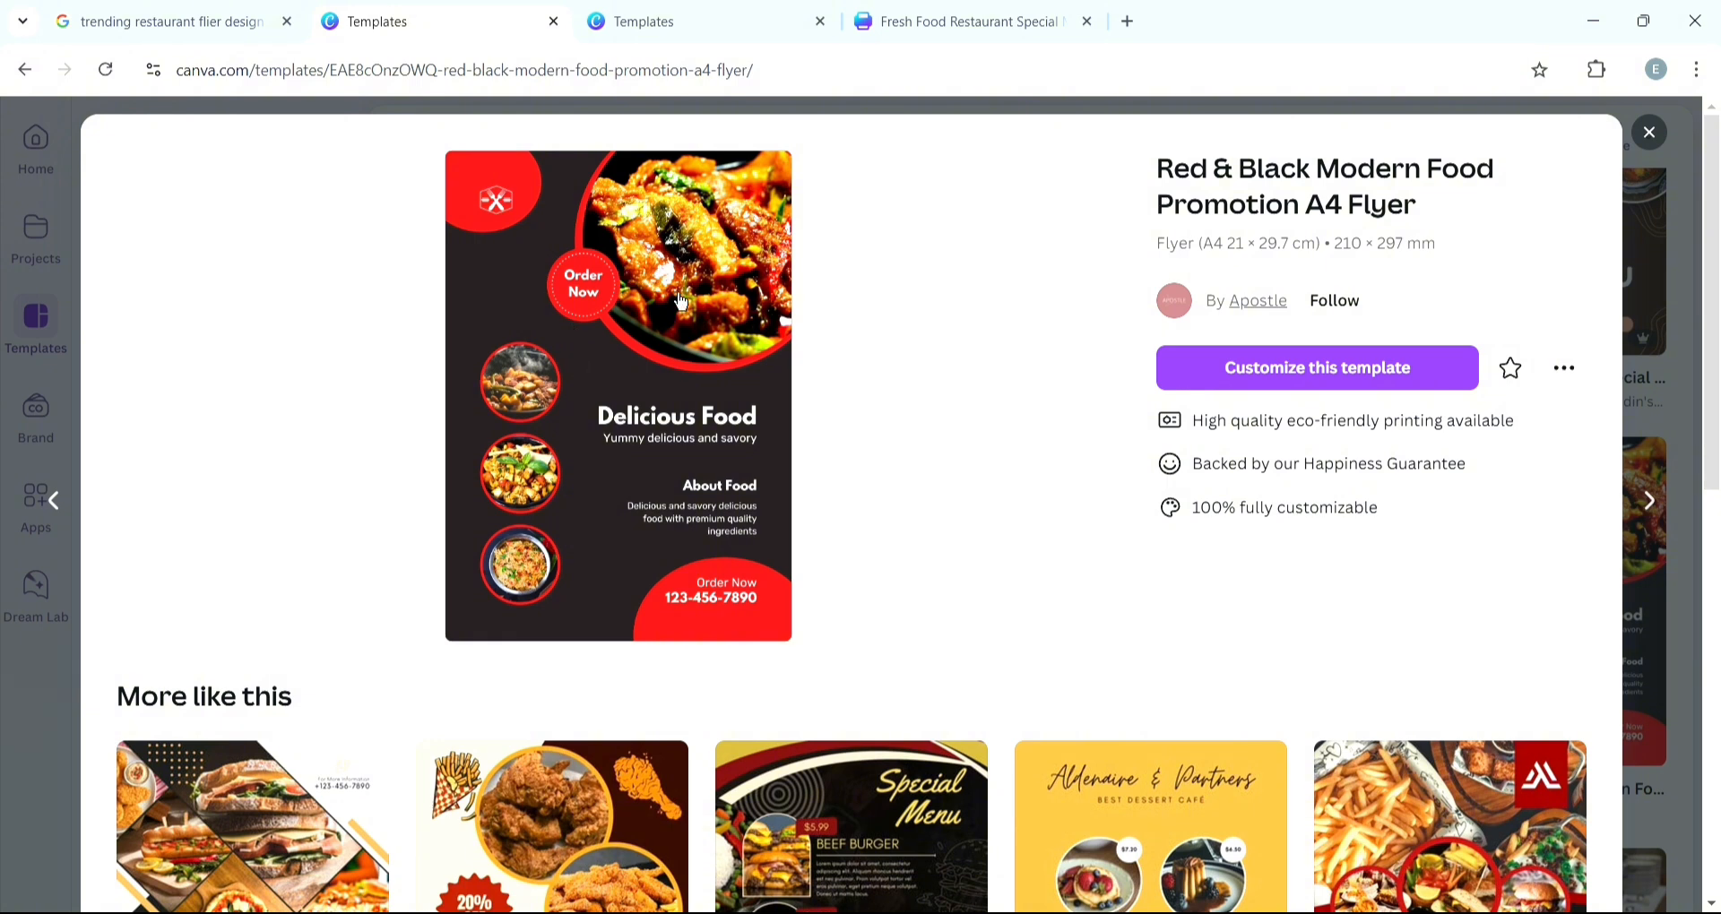
pyautogui.click(959, 26)
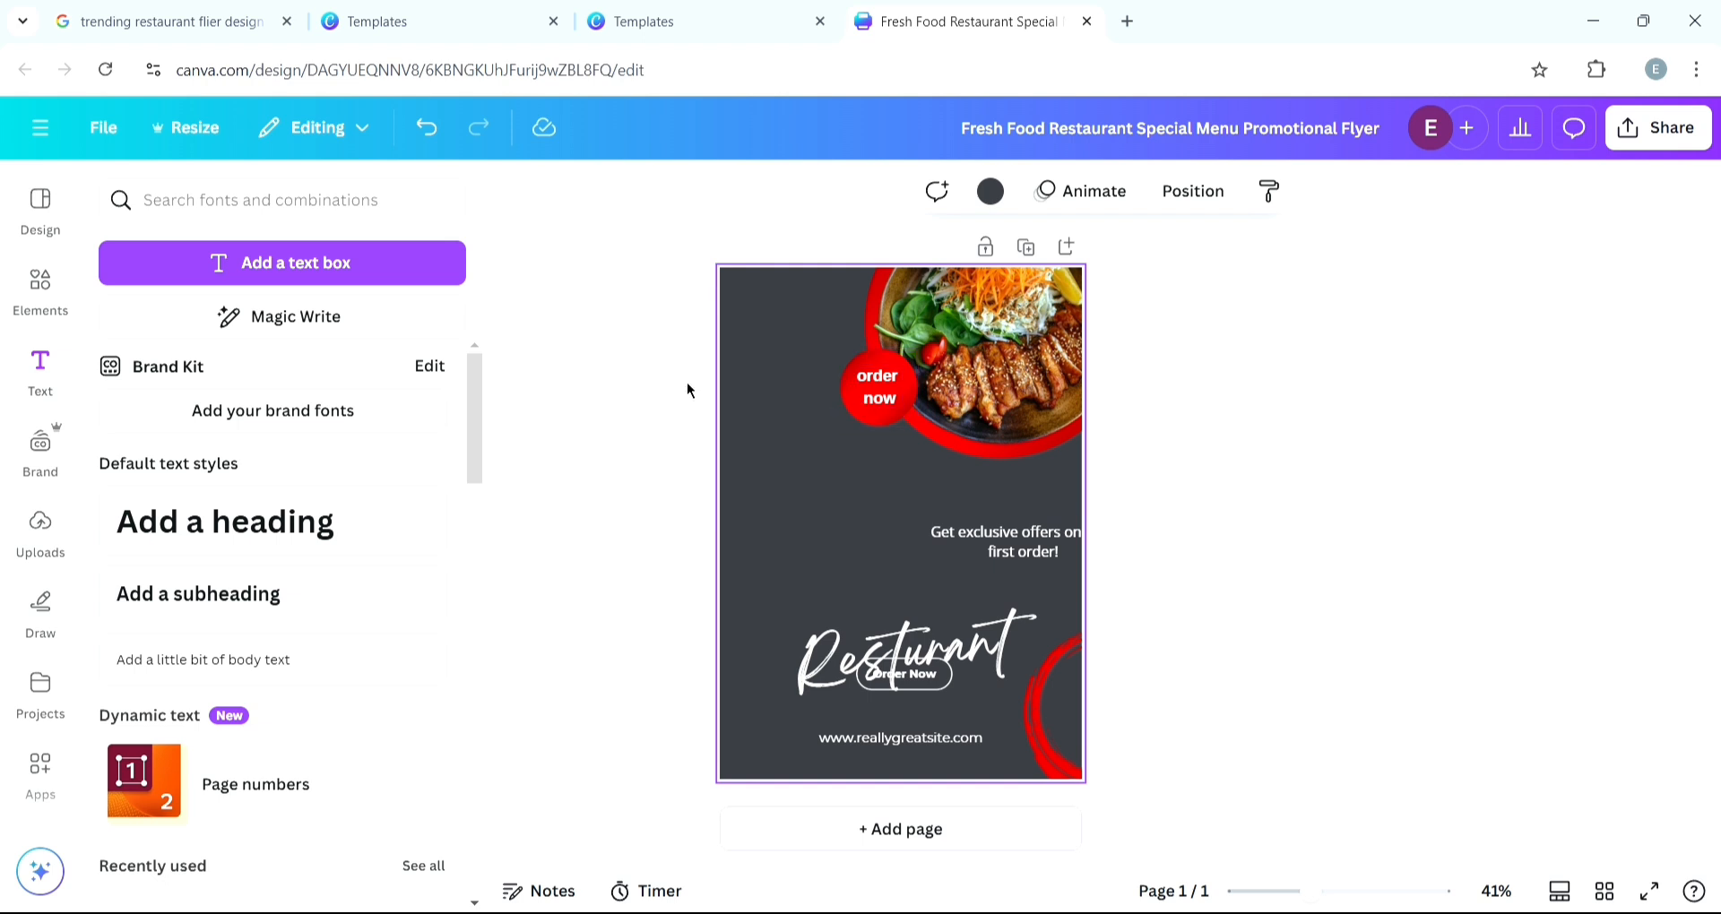
pyautogui.click(38, 312)
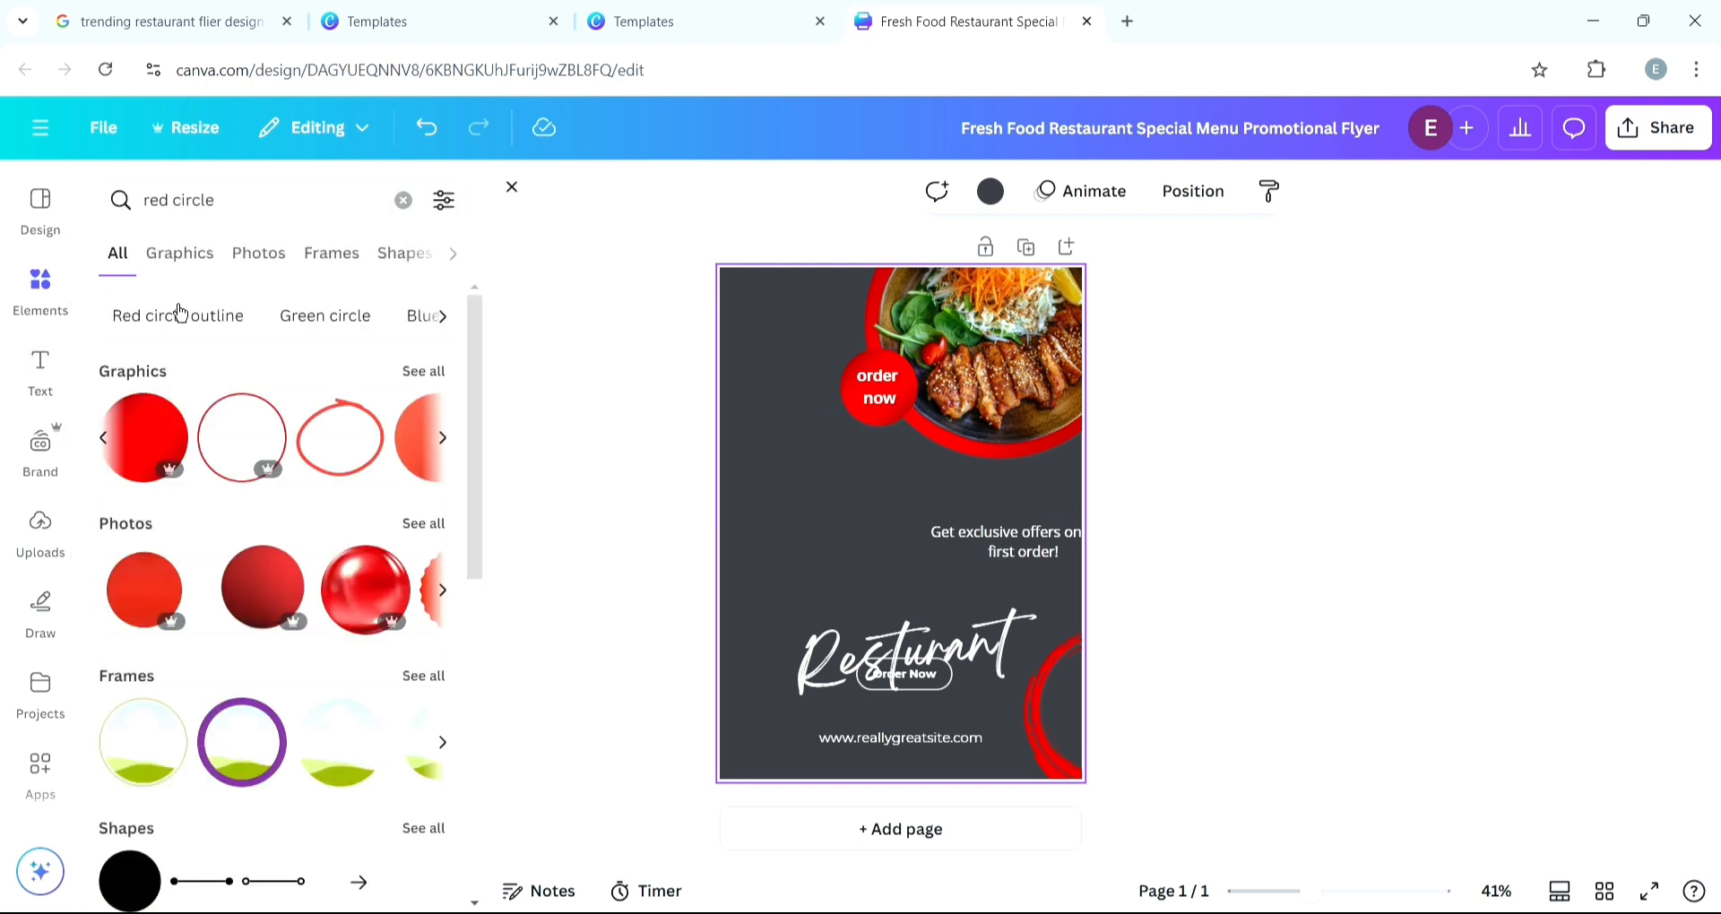
pyautogui.click(265, 221)
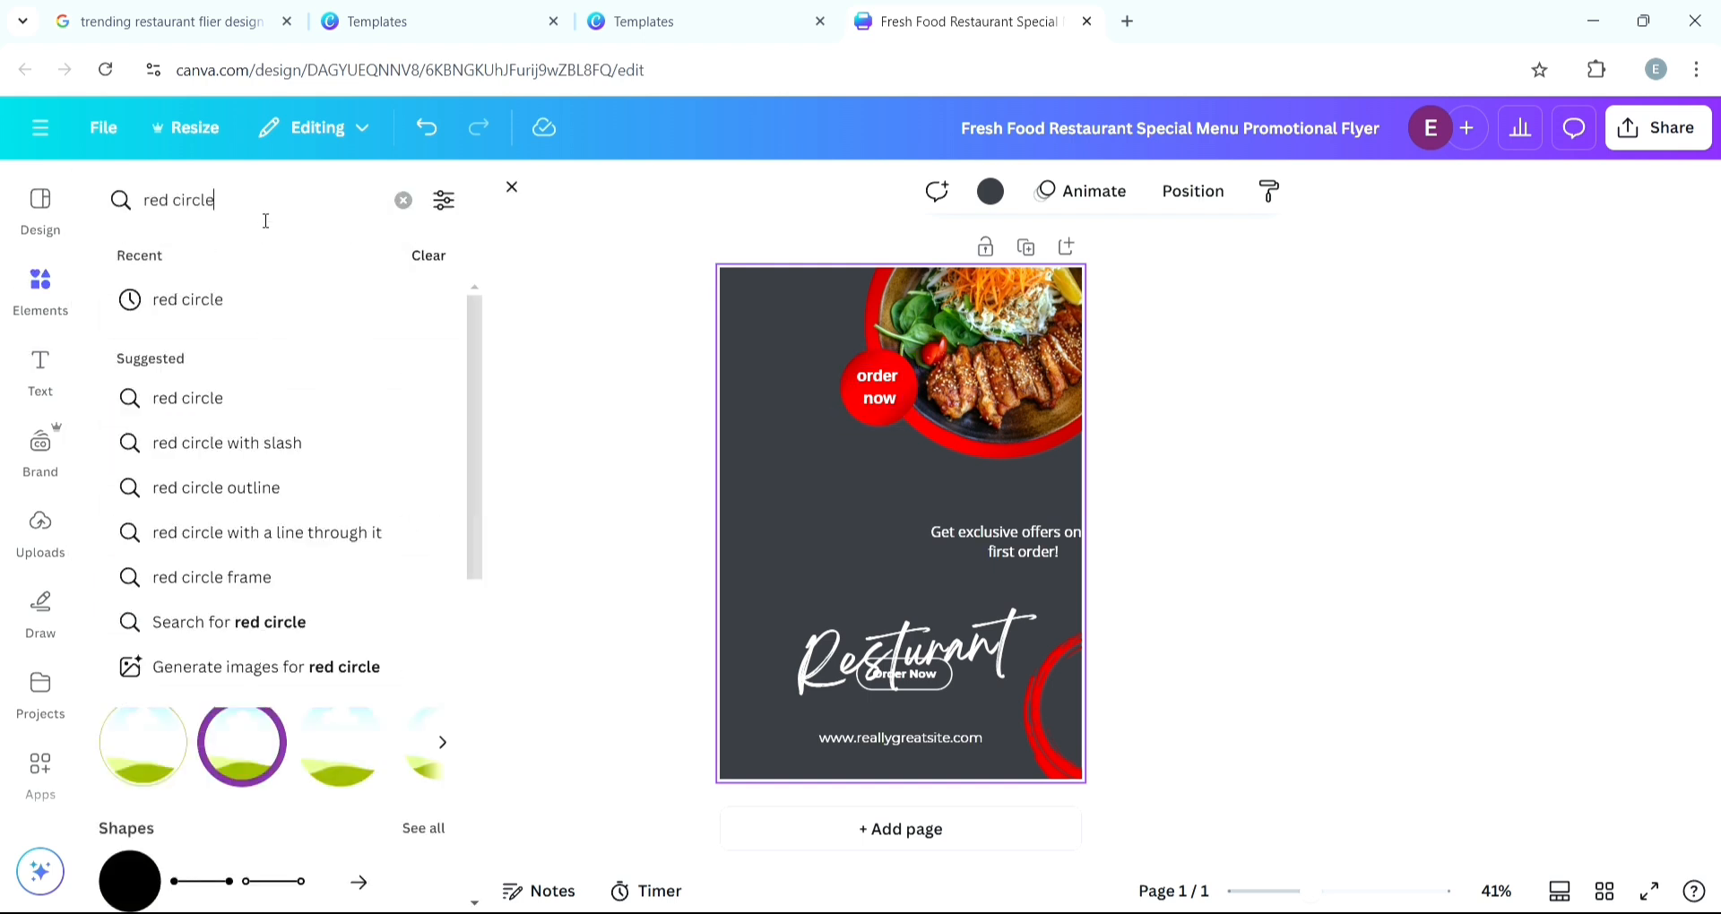
pyautogui.press('BackSpace')
pyautogui.press('BackSpace')
pyautogui.press('BackSpace')
pyautogui.press('BackSpace')
pyautogui.press('BackSpace')
pyautogui.press('BackSpace')
pyautogui.press('BackSpace')
pyautogui.press('BackSpace')
pyautogui.press('BackSpace')
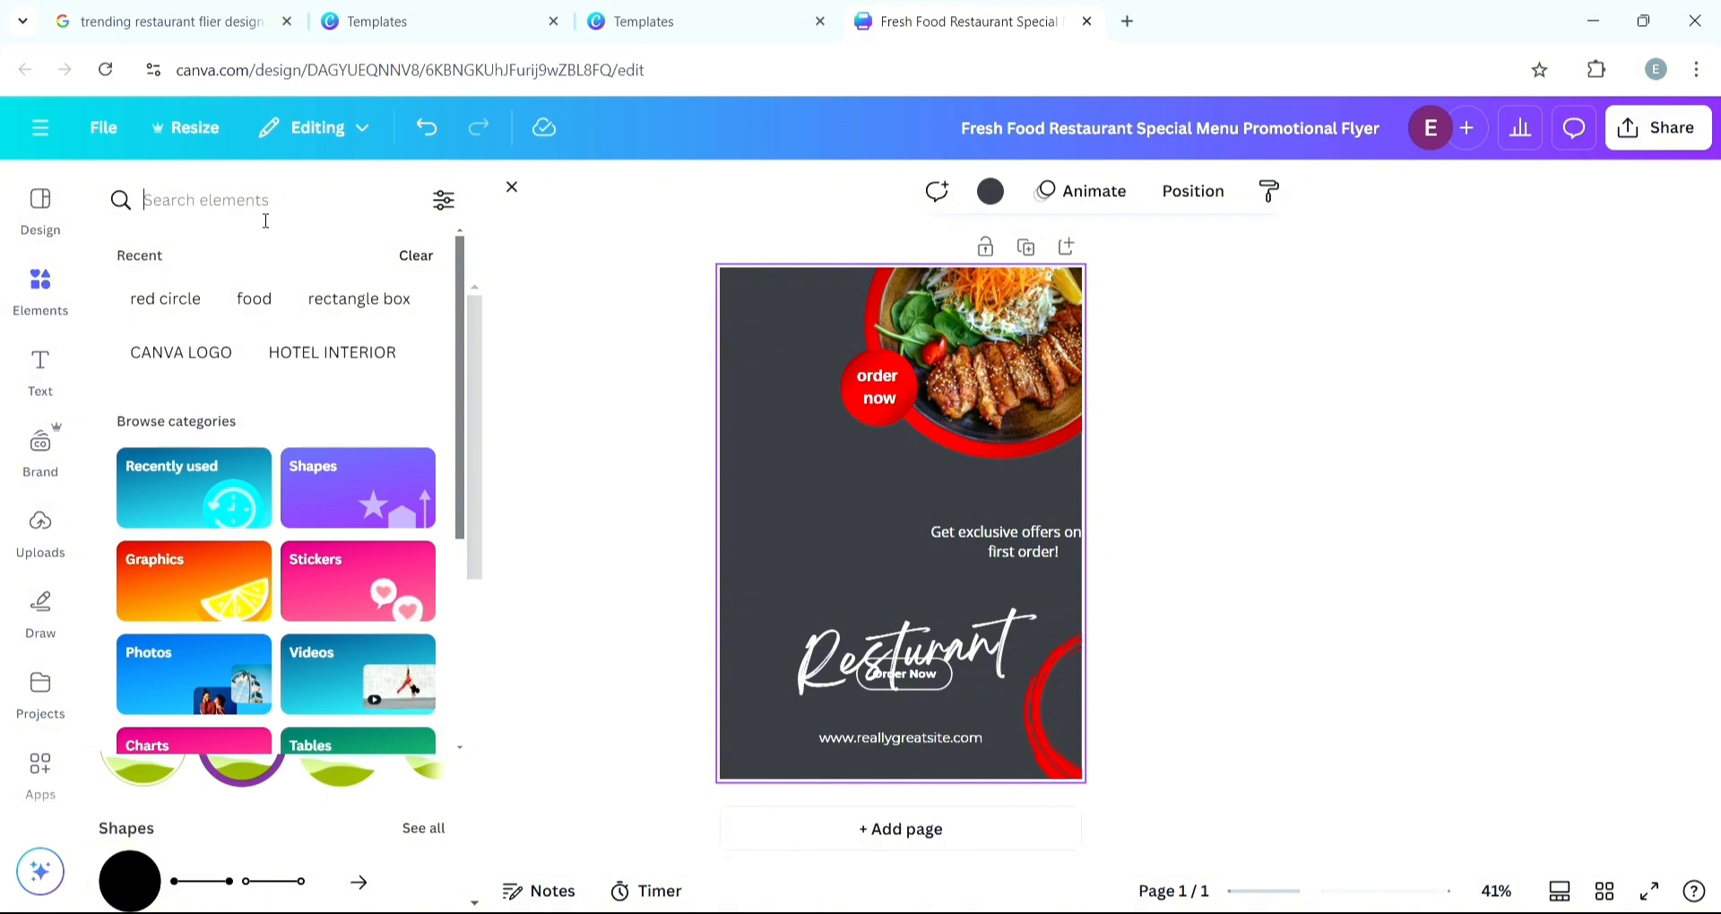
pyautogui.write('white')
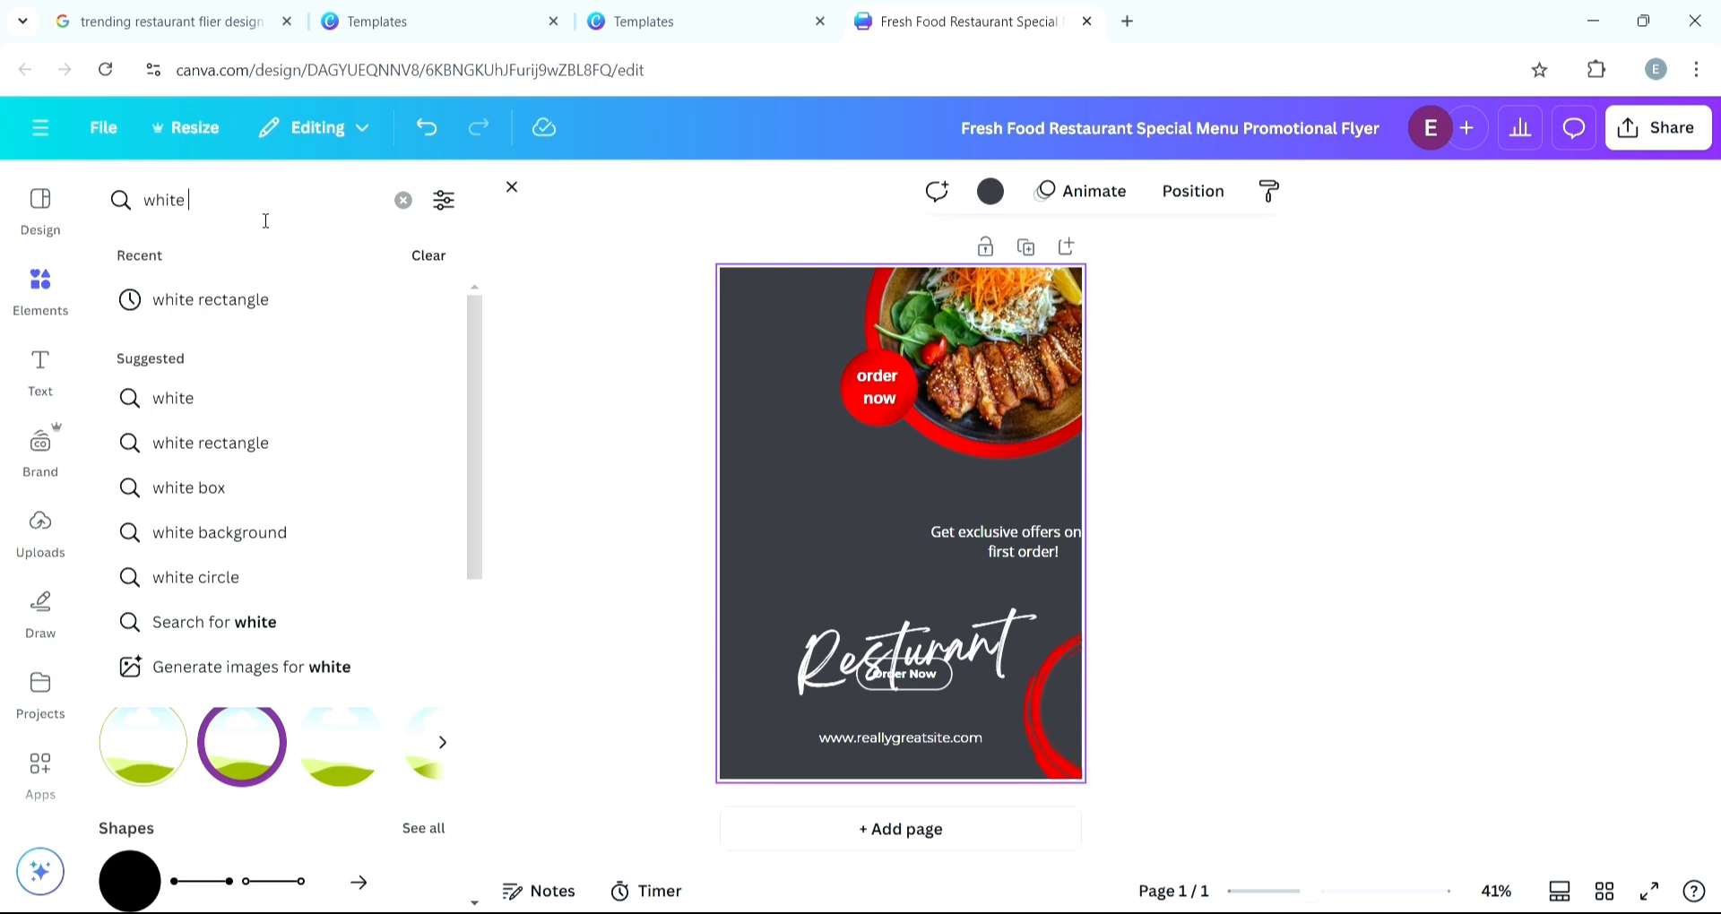
pyautogui.write('broken')
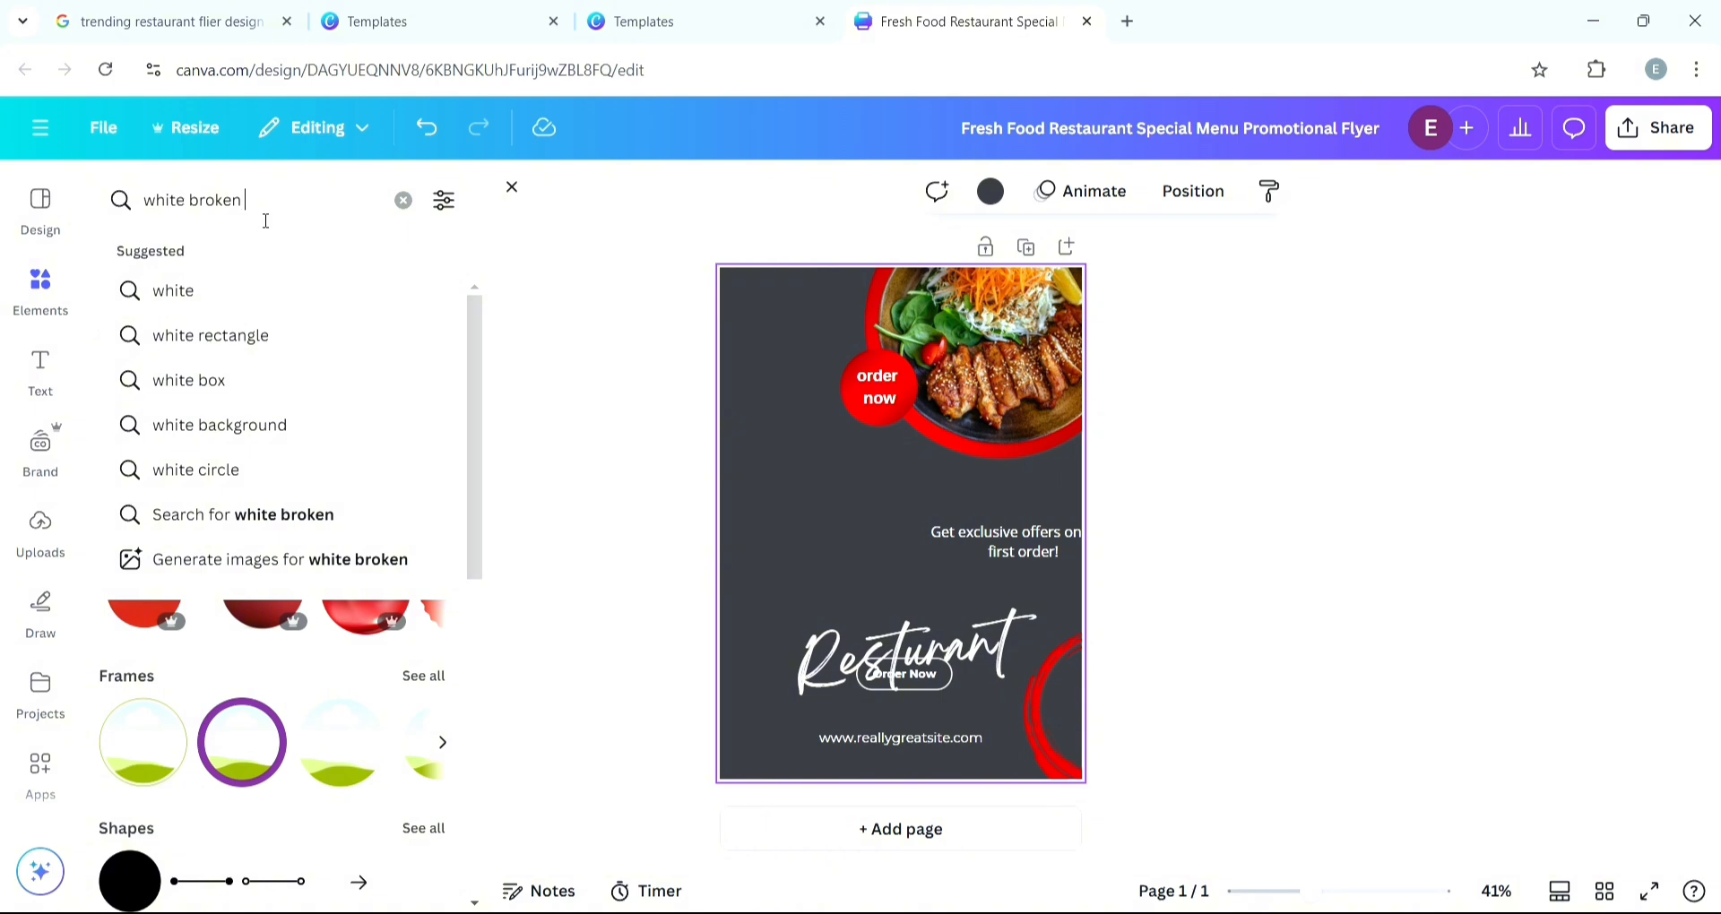
pyautogui.write(' line circl')
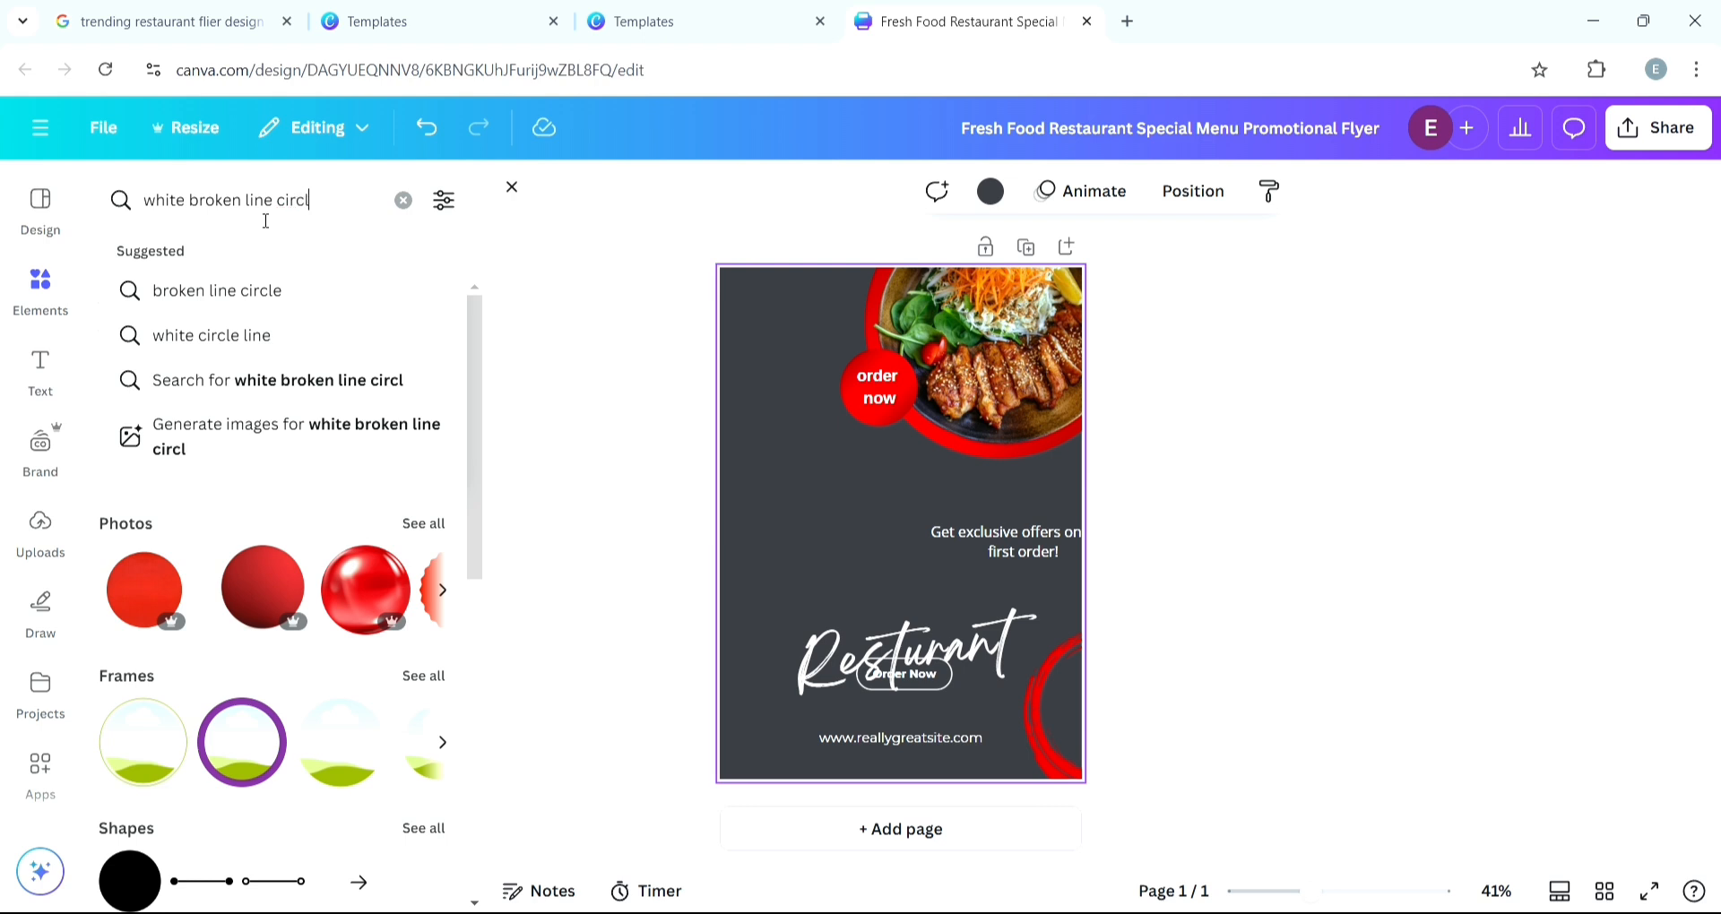
pyautogui.write('e')
pyautogui.press('Return')
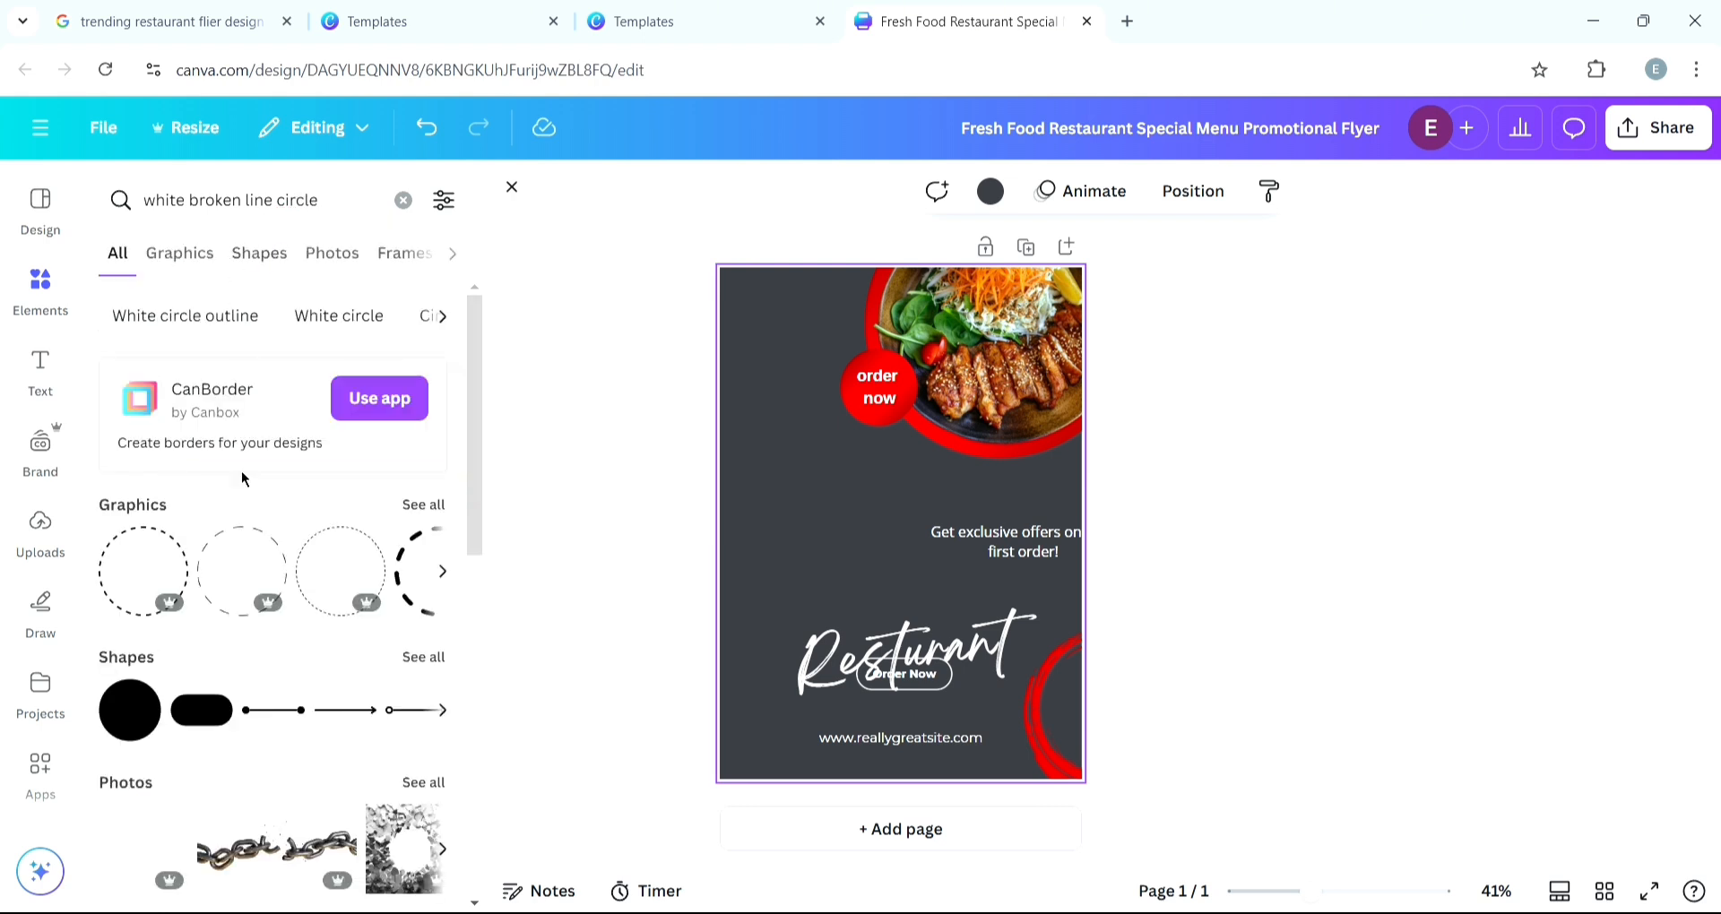
pyautogui.scroll(-2, 273, 538)
pyautogui.scroll(-1, 278, 553)
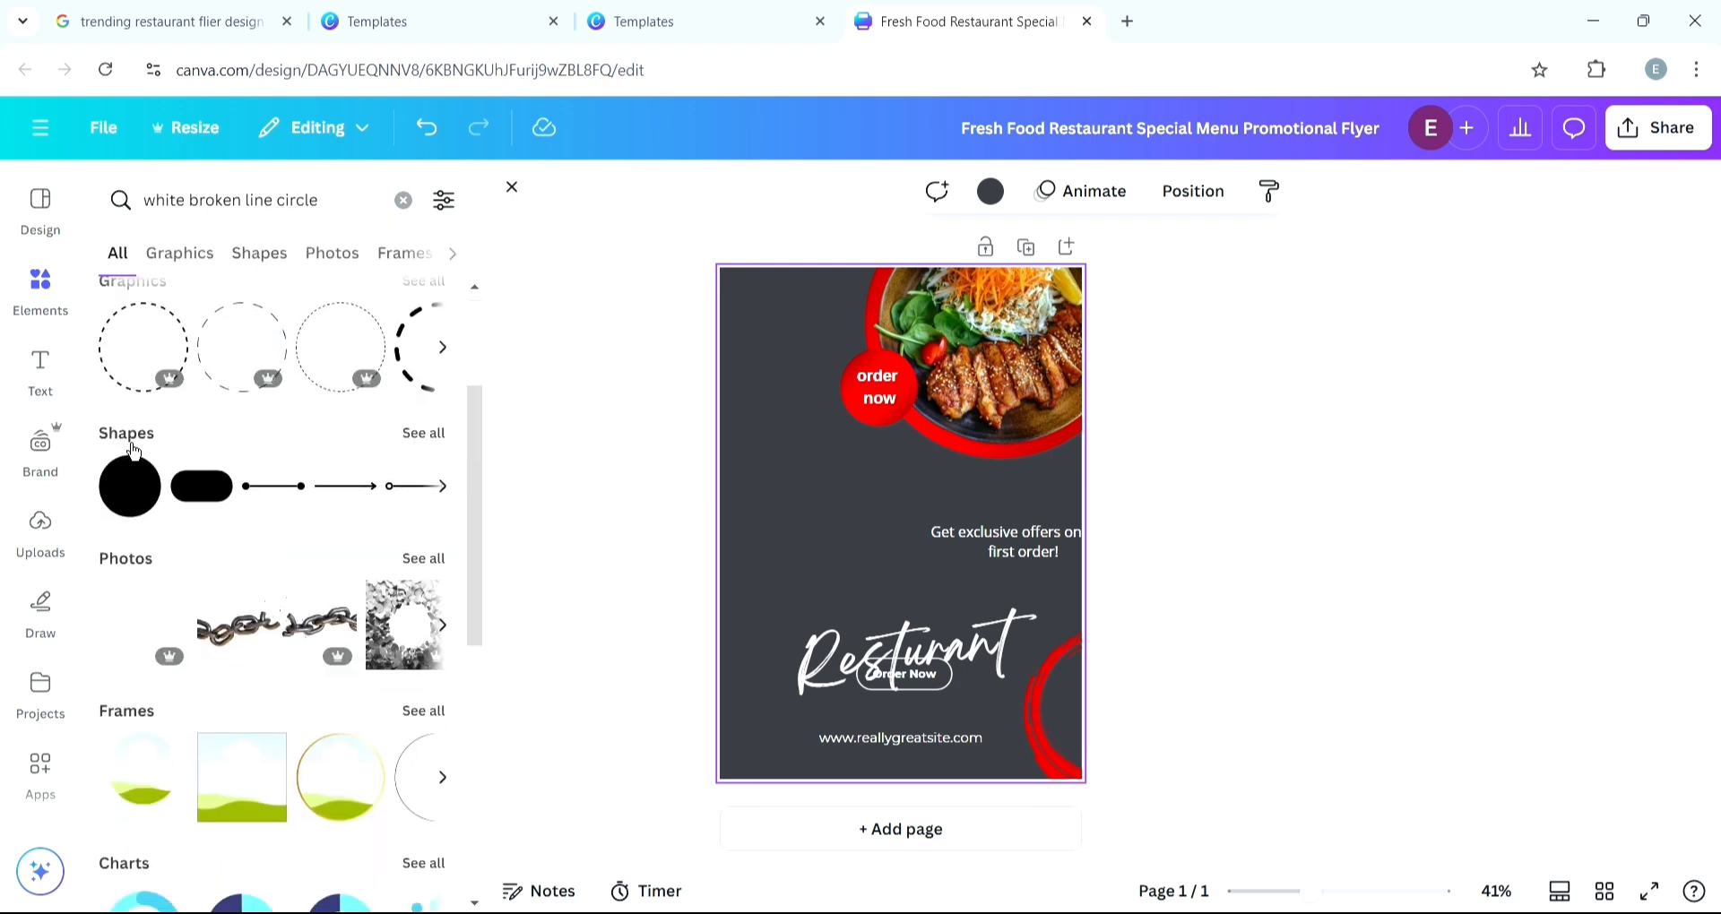
pyautogui.click(152, 372)
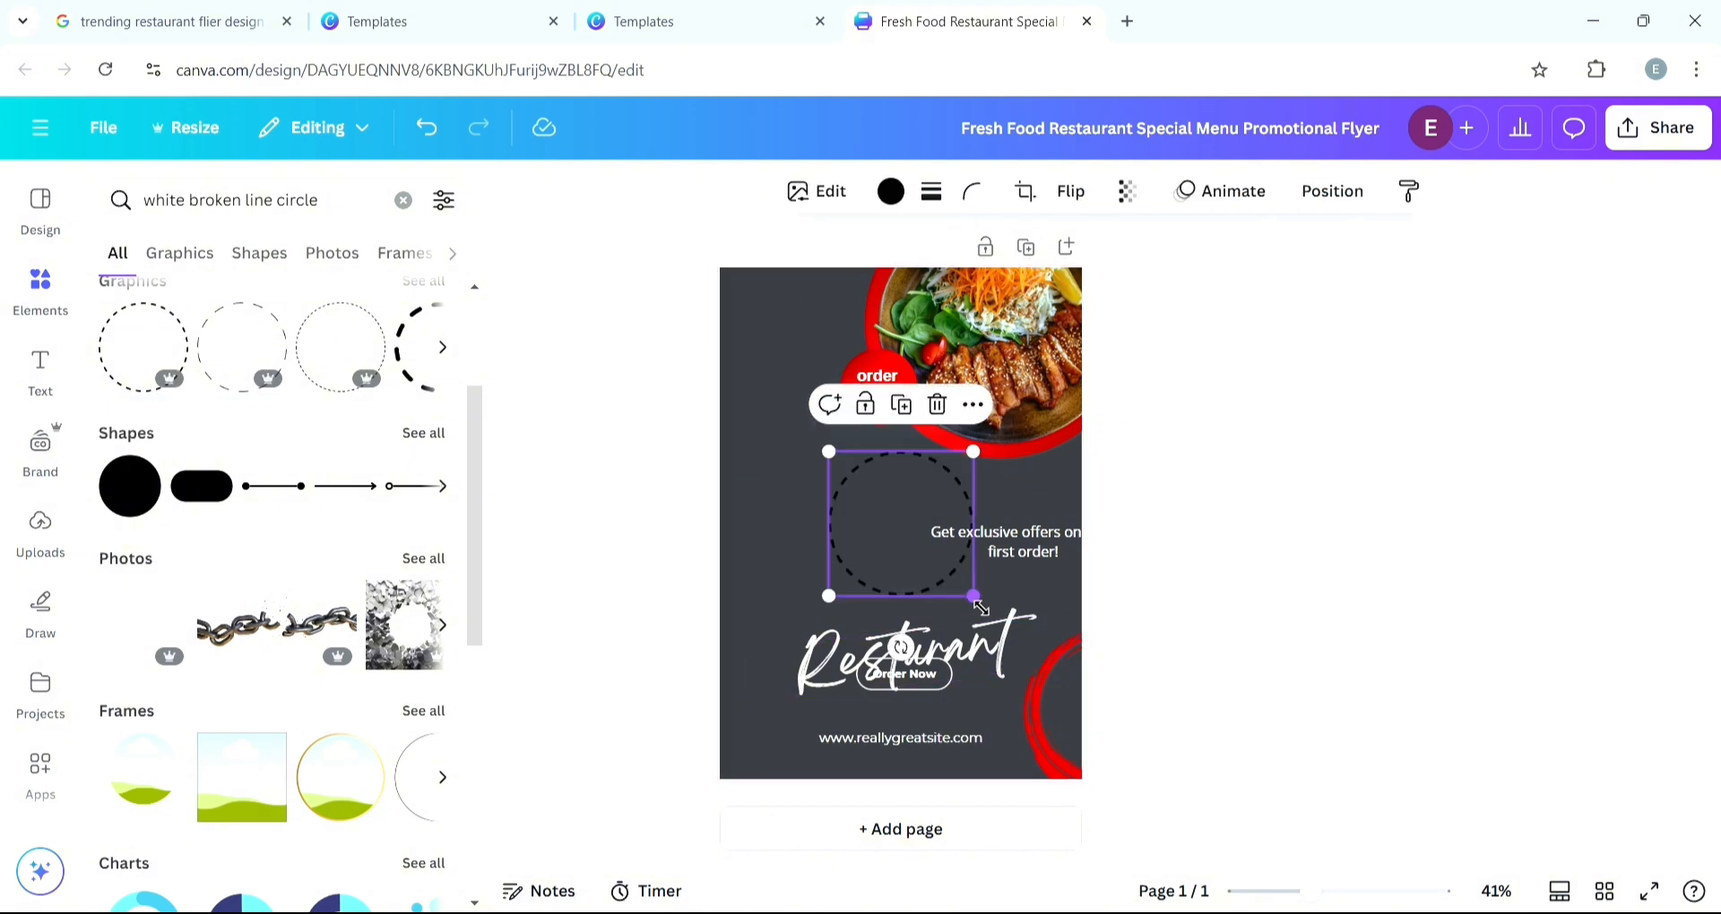
# - Shrink the dashed circle onto the red "order now" circle and recolour it white
pyautogui.moveTo(974, 595); pyautogui.dragTo(904, 409)
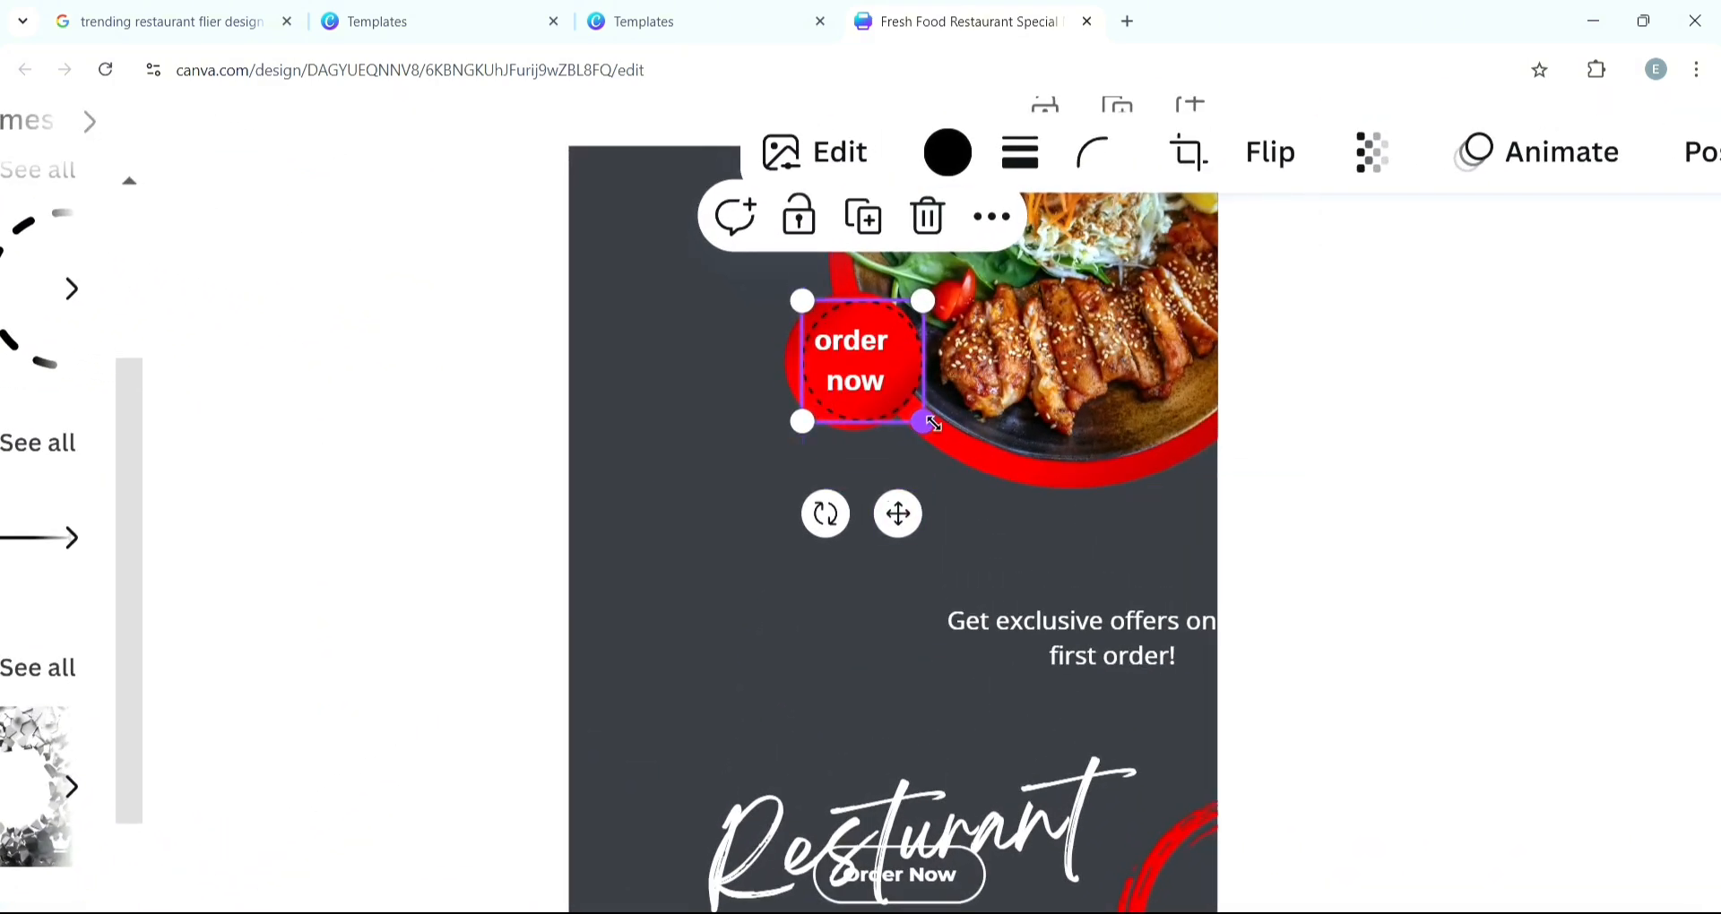
pyautogui.moveTo(932, 423); pyautogui.dragTo(924, 381)
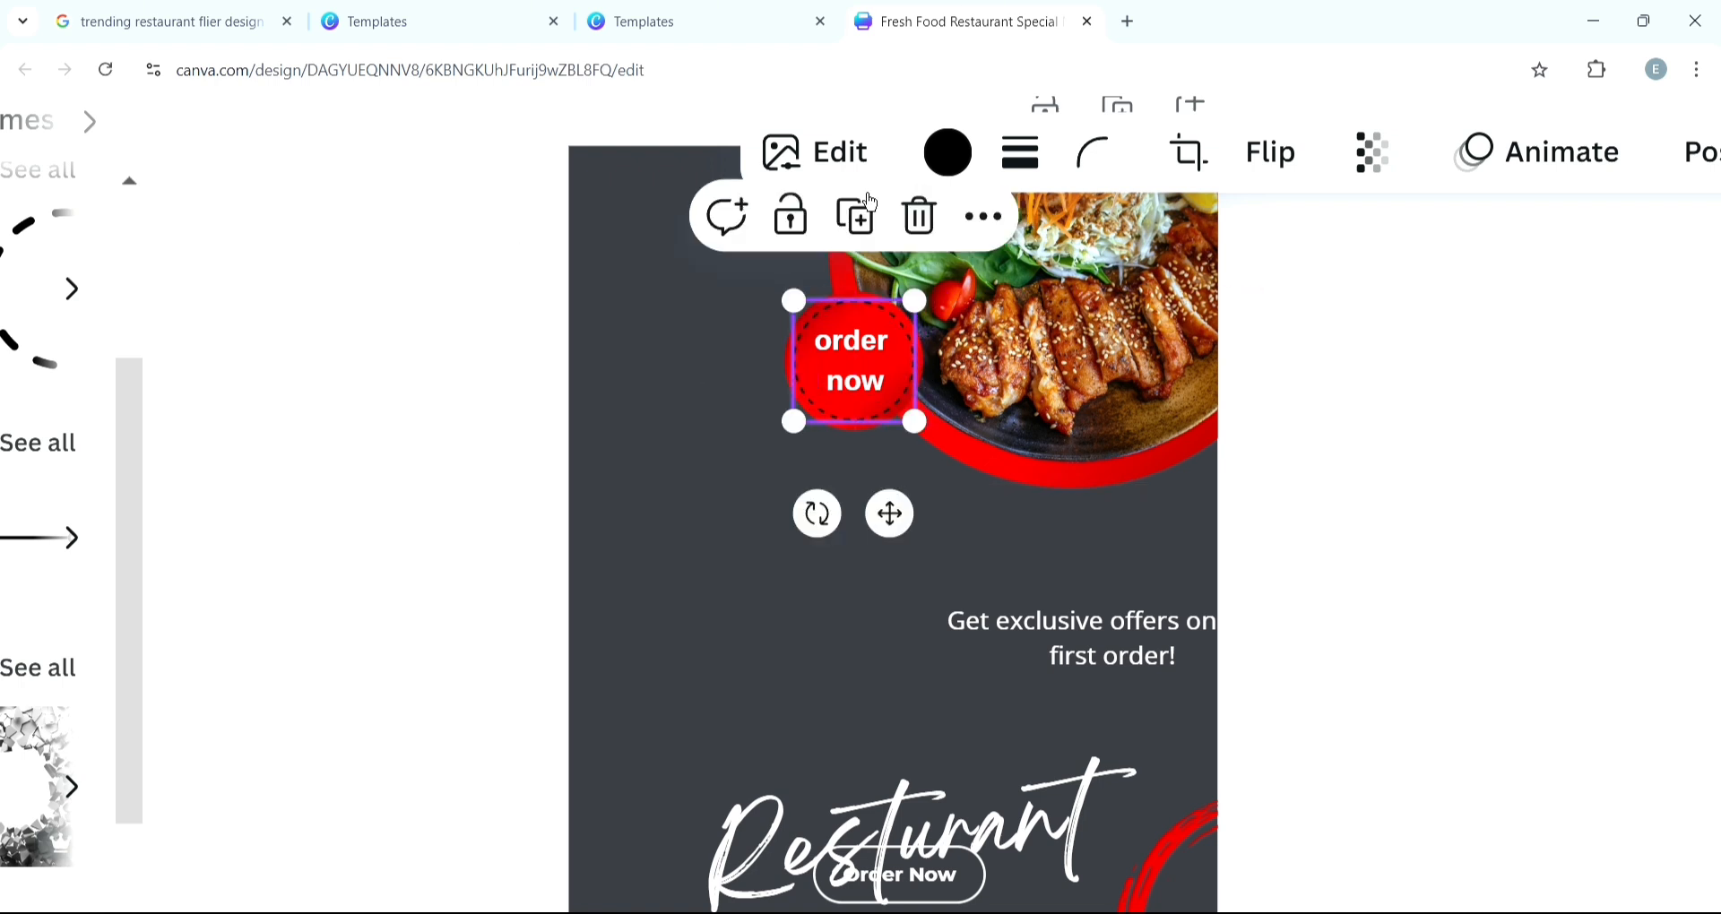
pyautogui.click(964, 162)
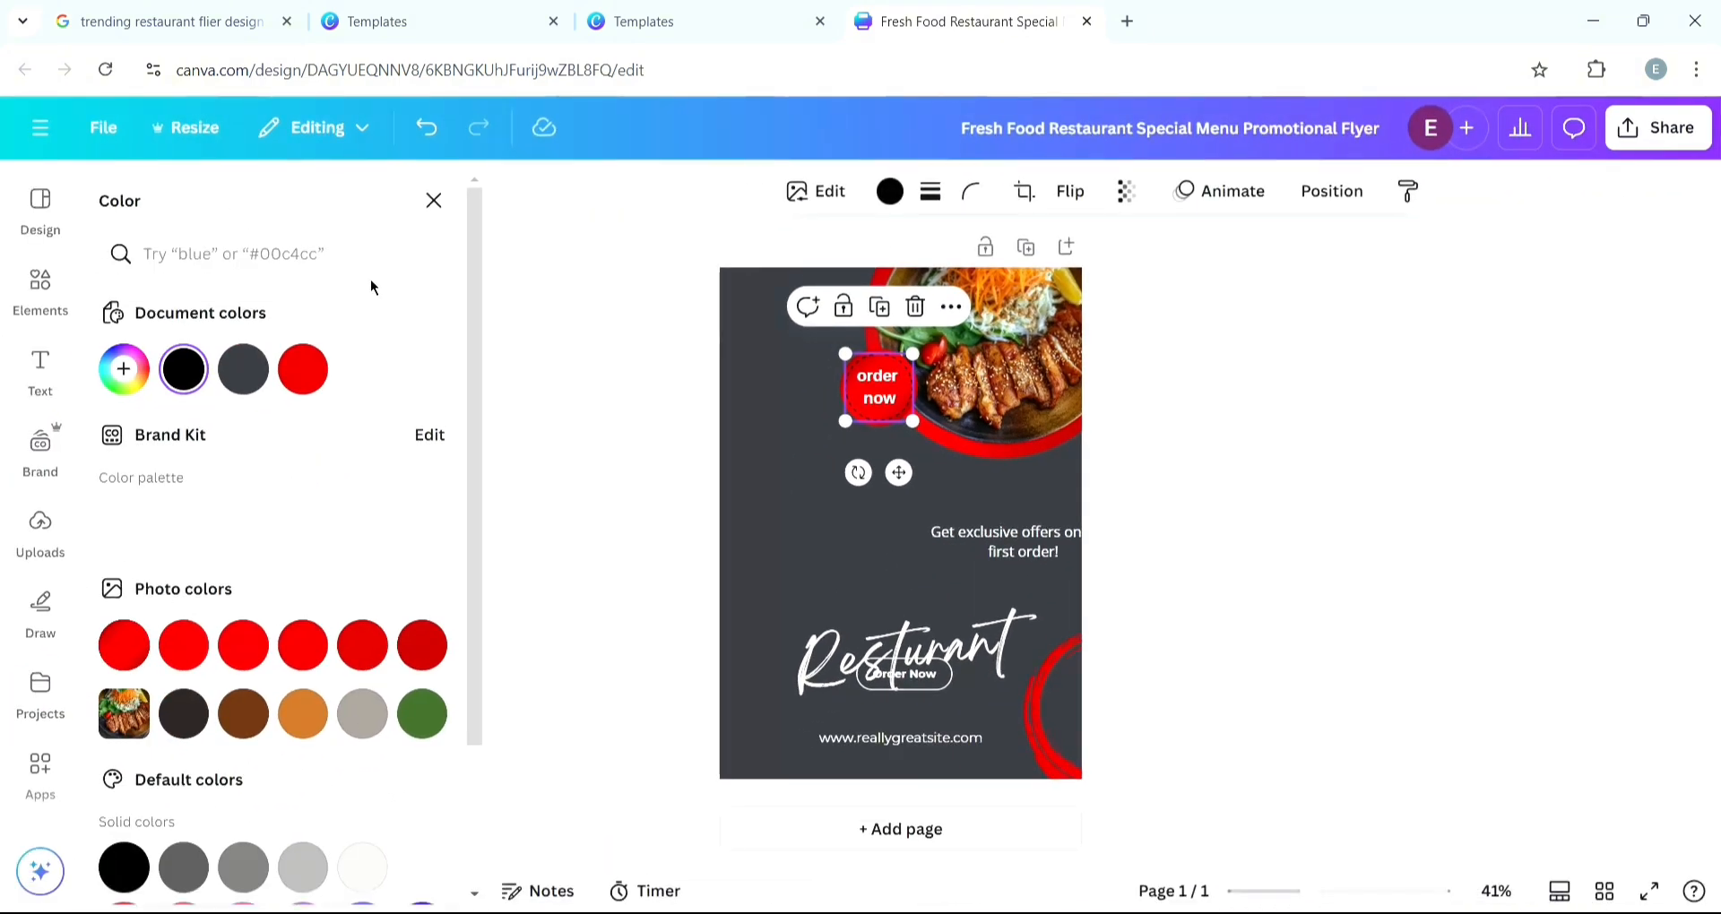
pyautogui.click(362, 370)
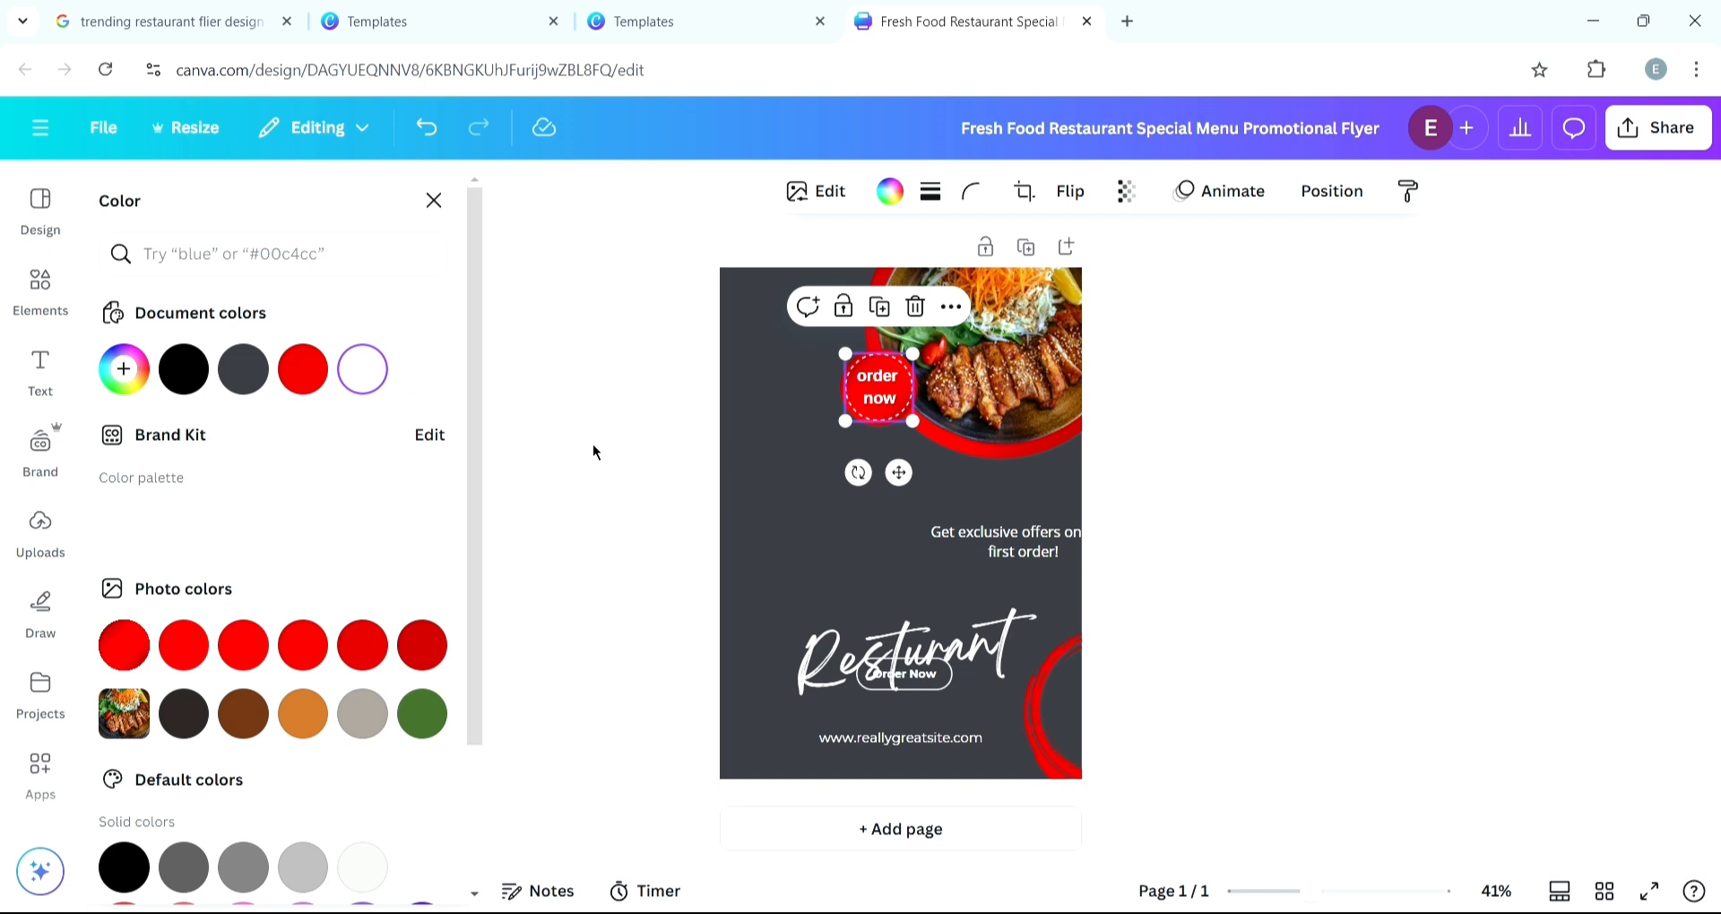
pyautogui.click(594, 442)
pyautogui.click(1355, 551)
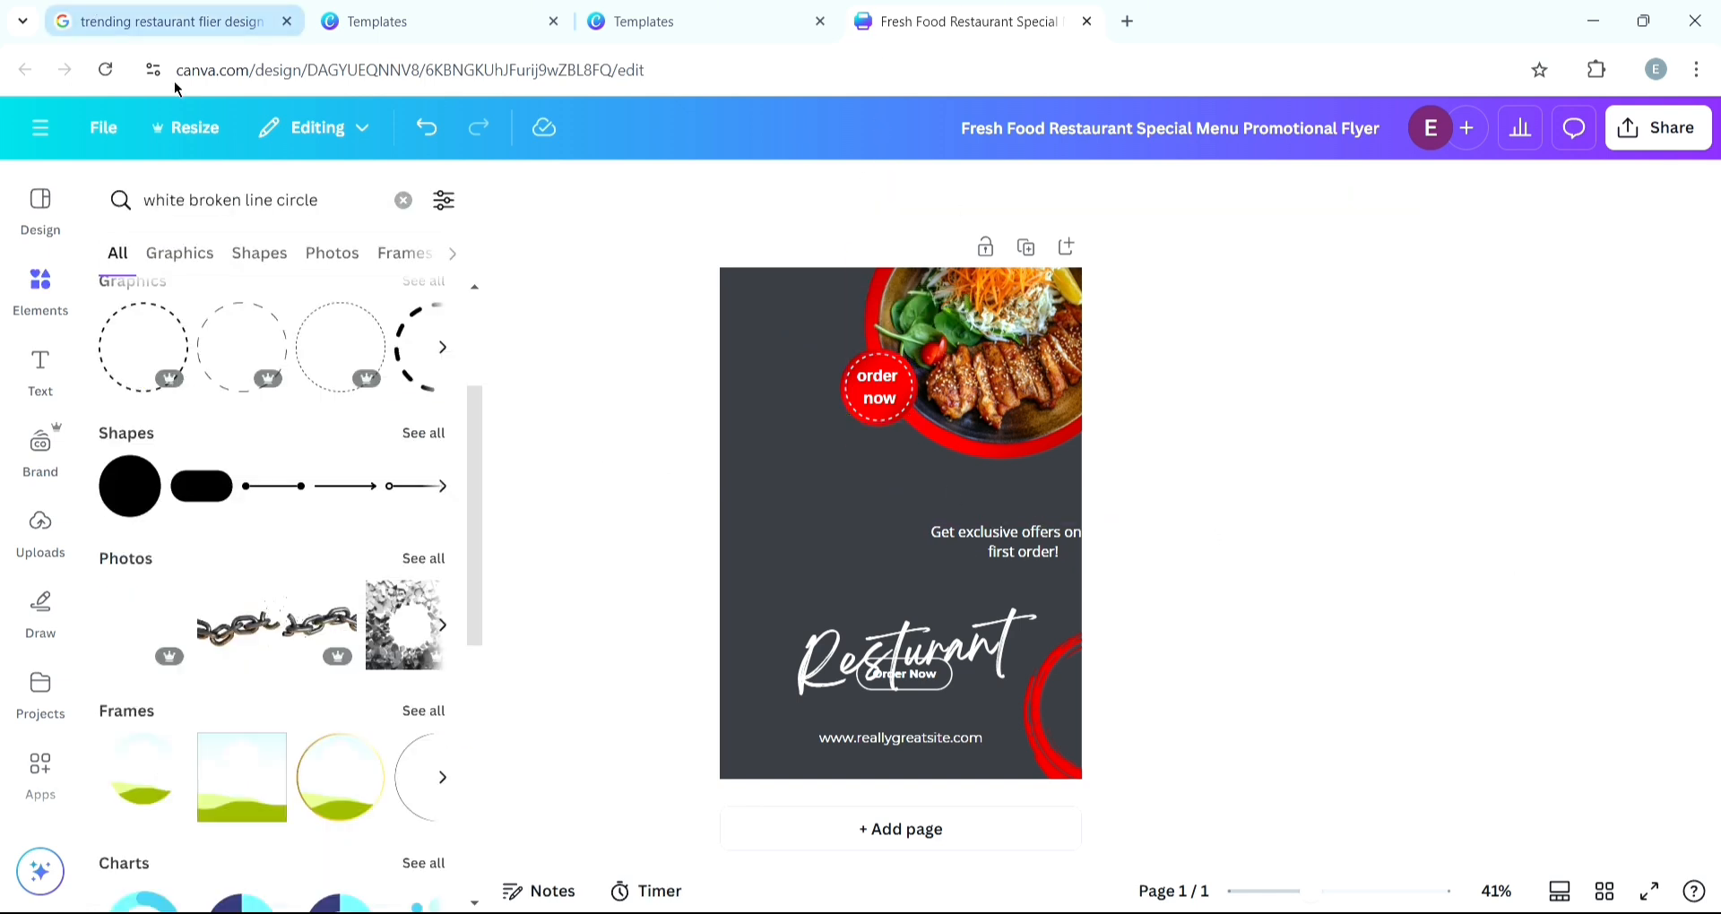
# - Delete the offer text, the Restaurant title, the Order Now button and the website address from the flyer
pyautogui.click(392, 16)
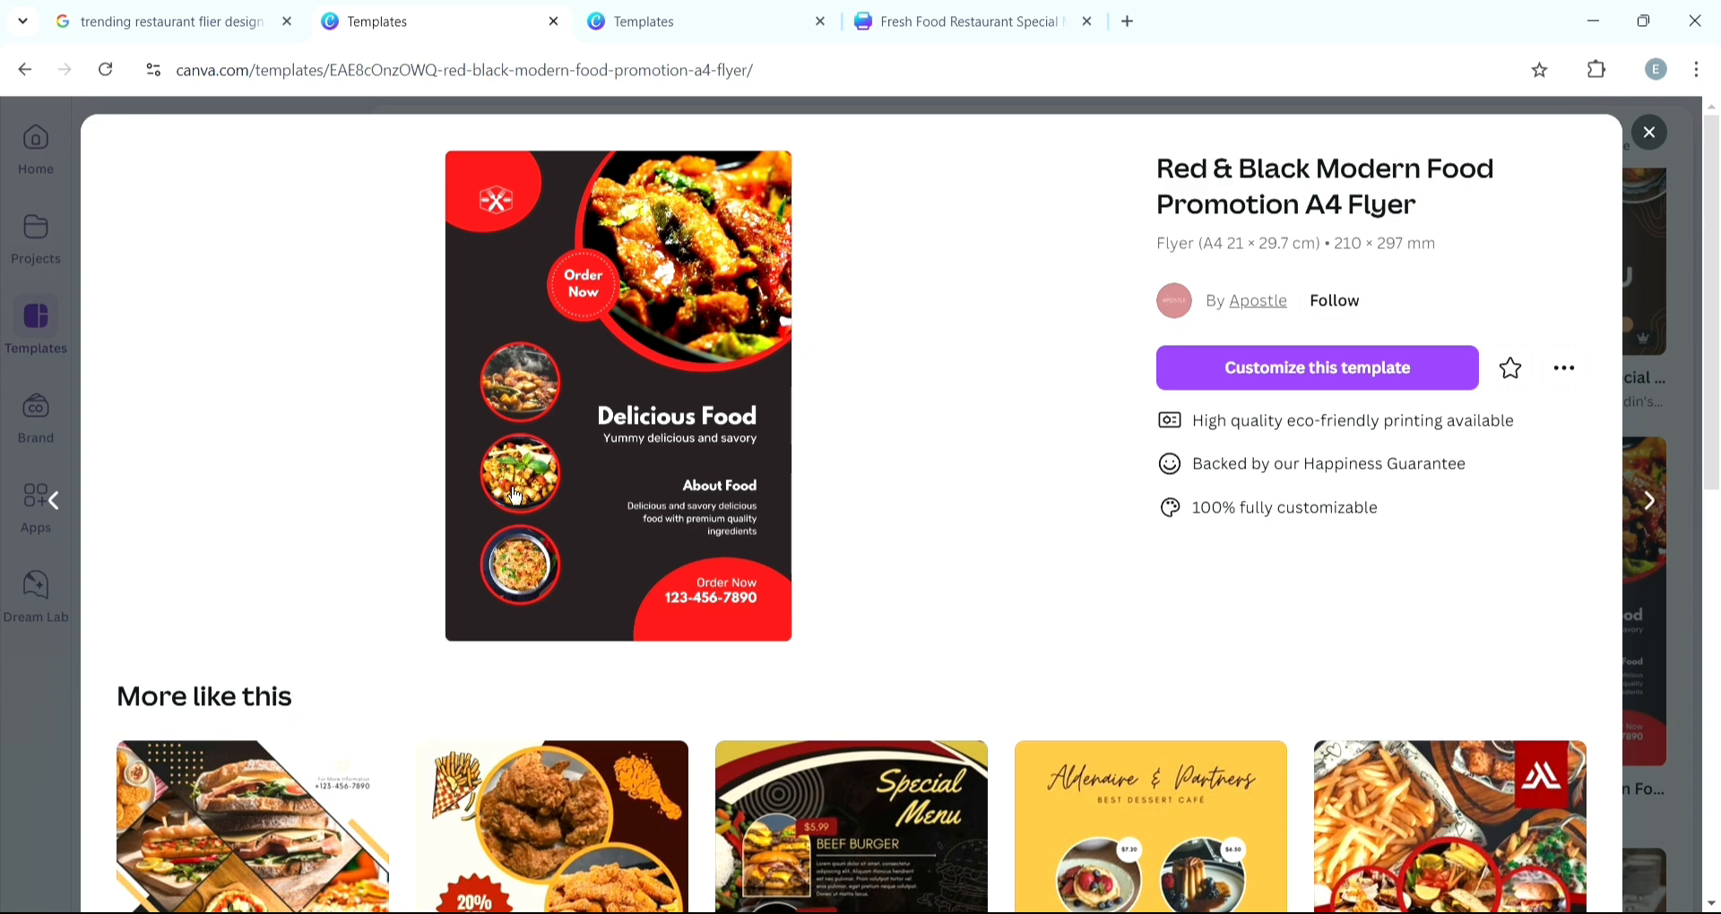
pyautogui.click(959, 21)
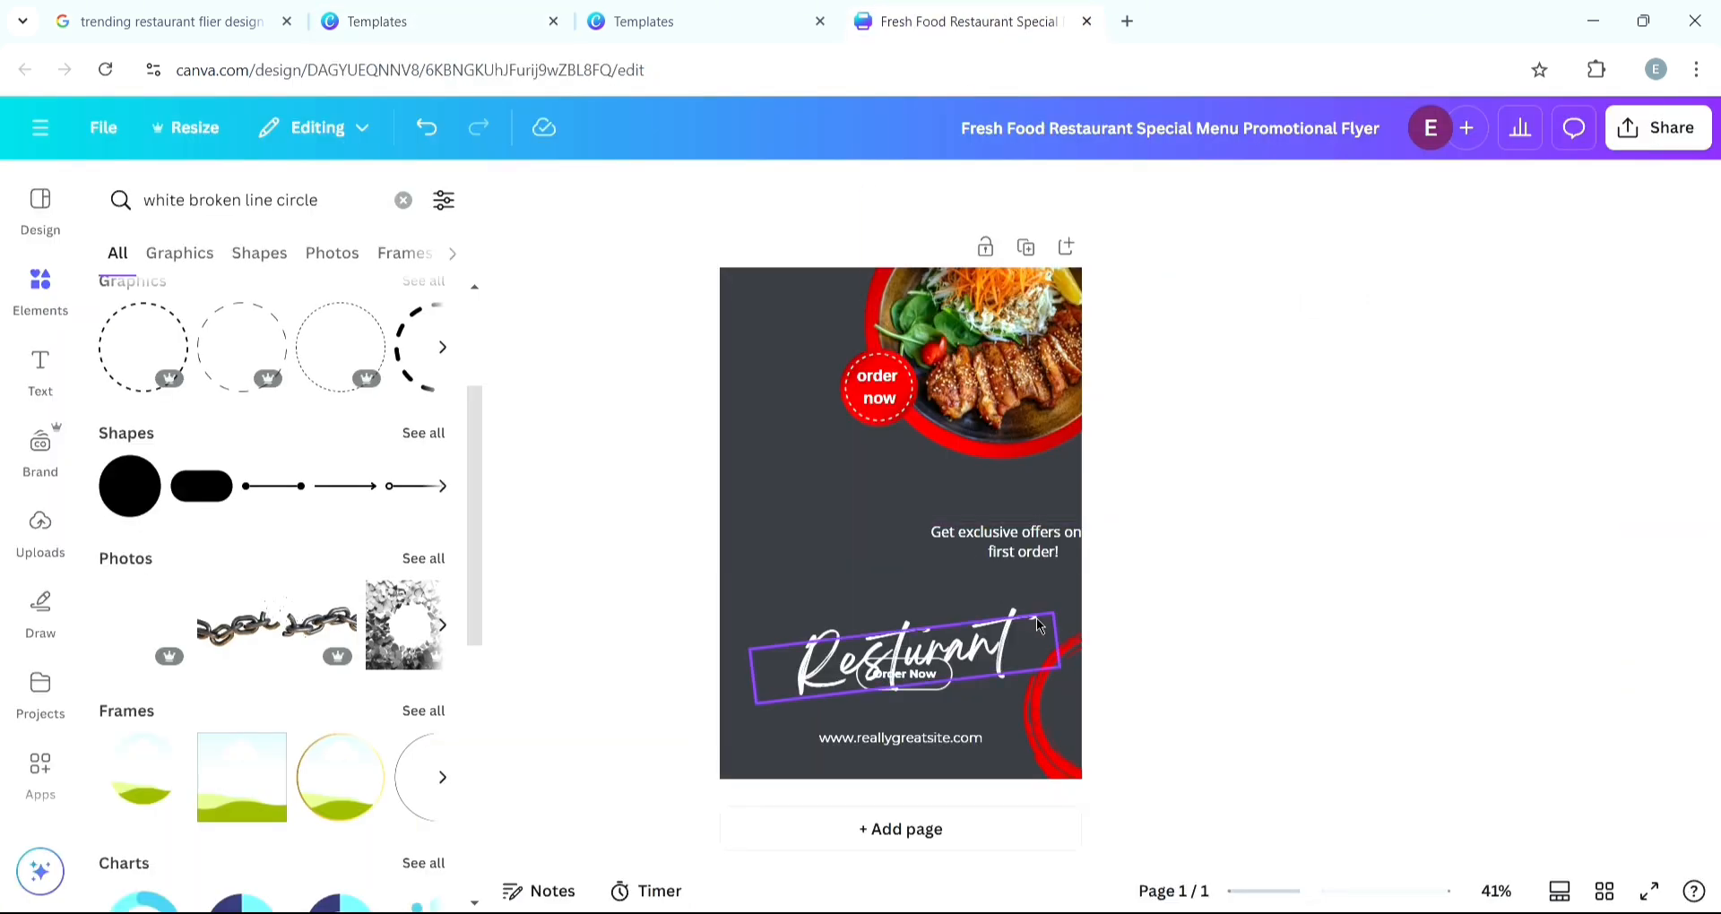
pyautogui.click(1044, 556)
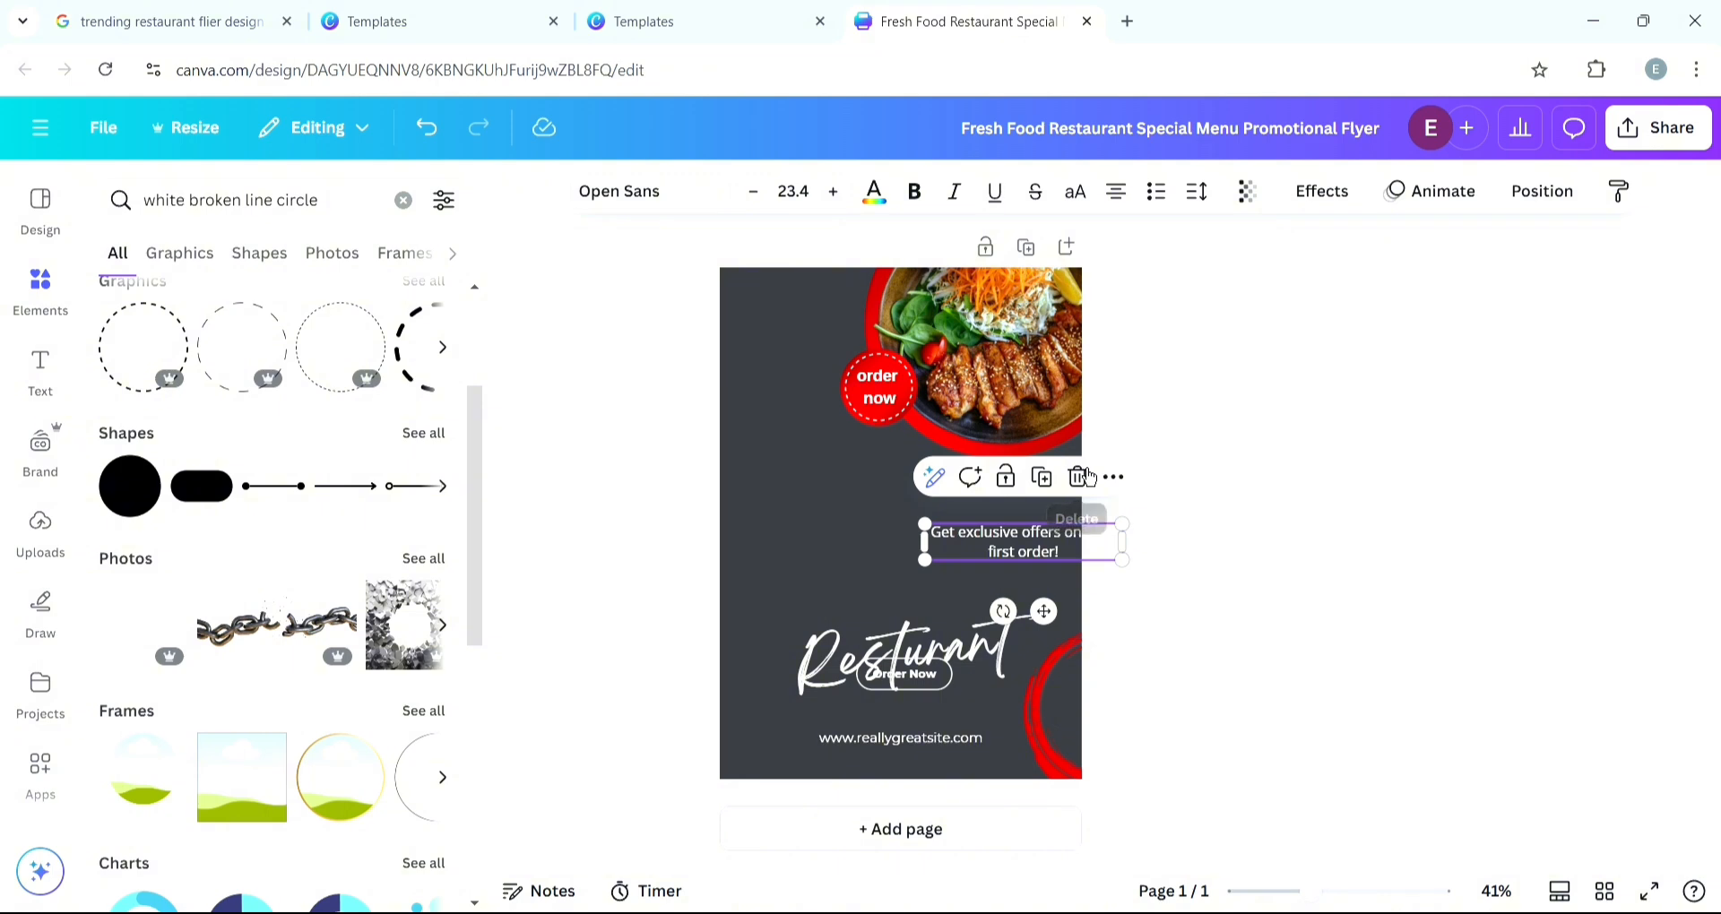
pyautogui.click(999, 649)
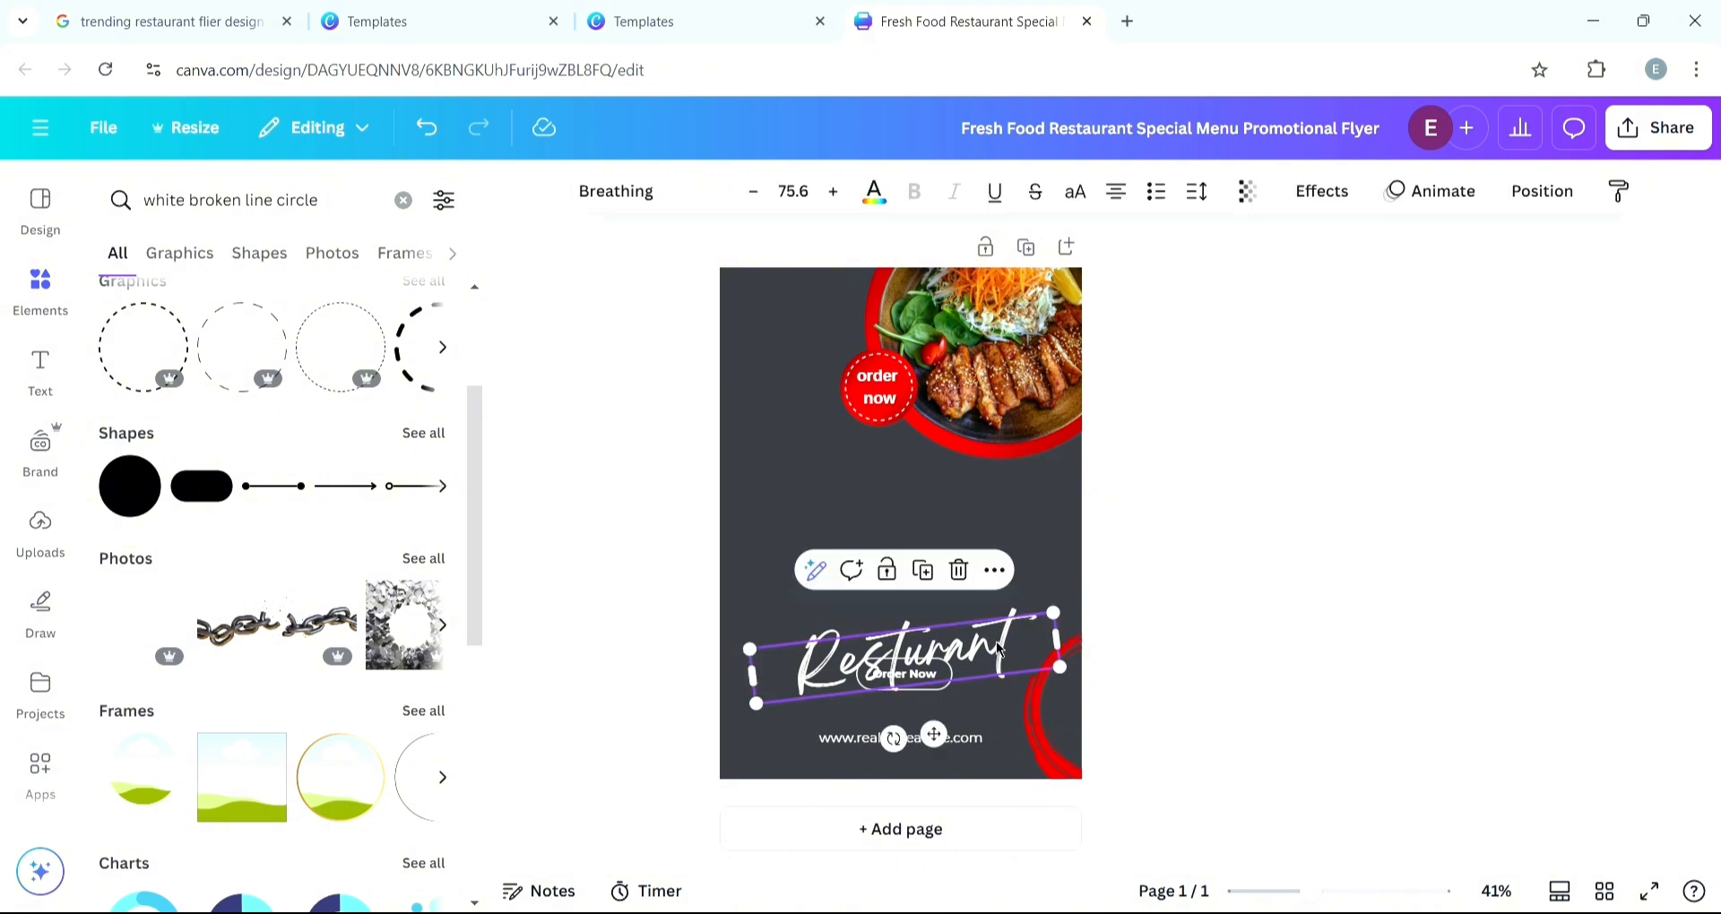
pyautogui.click(958, 570)
pyautogui.click(900, 663)
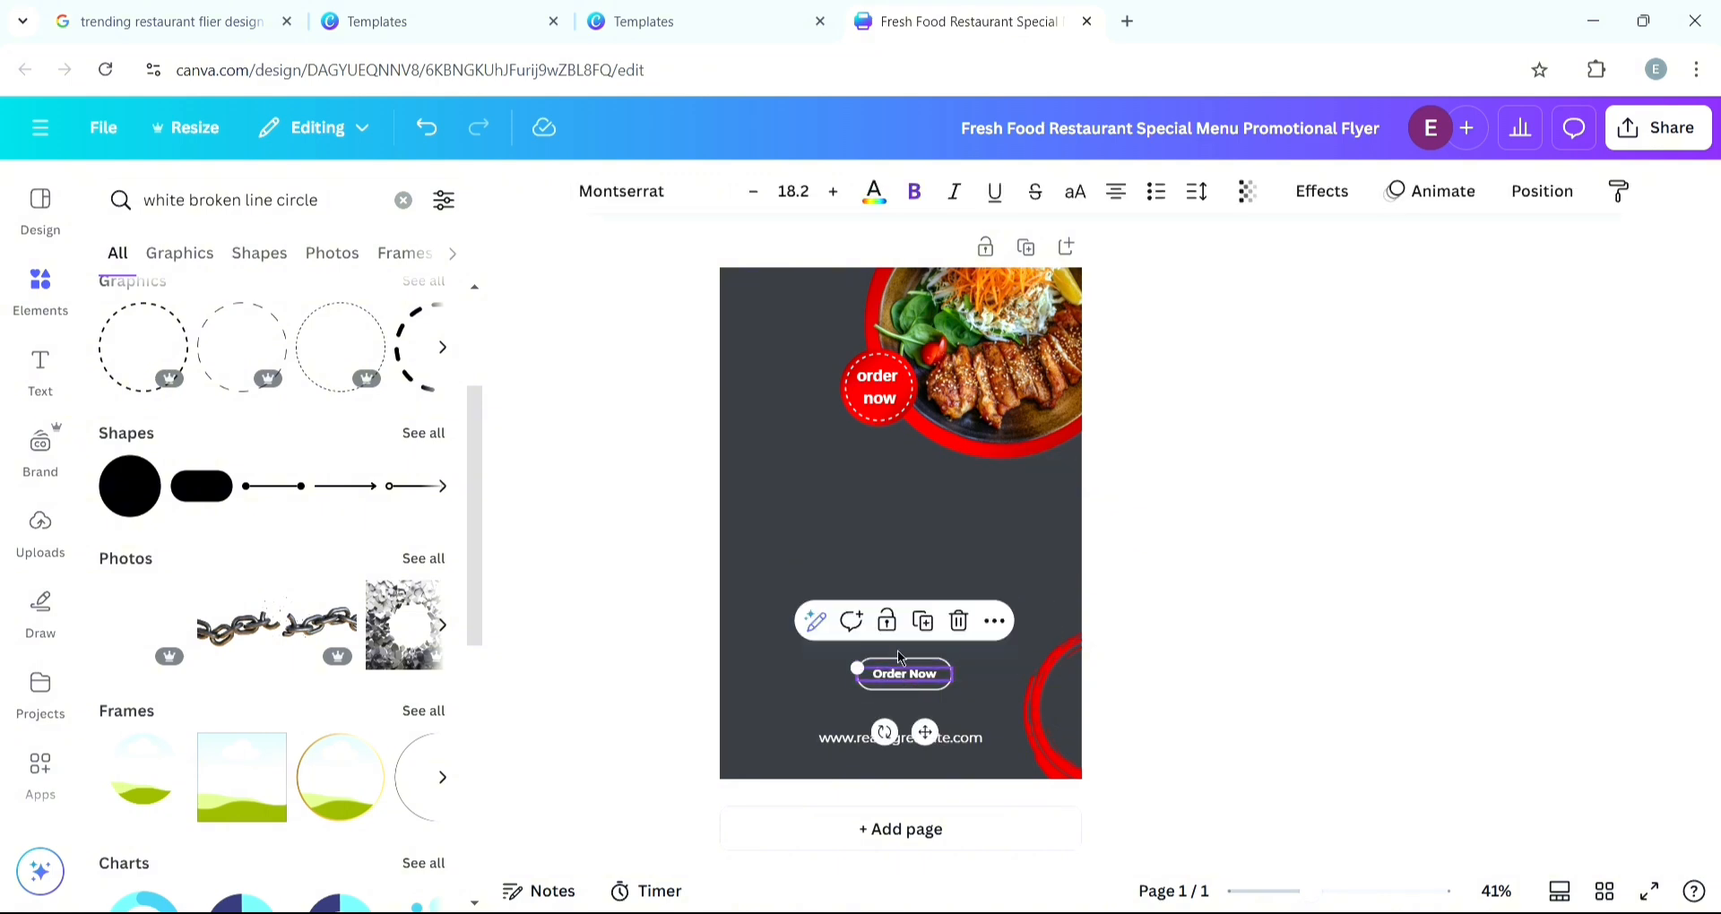
pyautogui.click(959, 621)
pyautogui.click(948, 667)
pyautogui.click(941, 612)
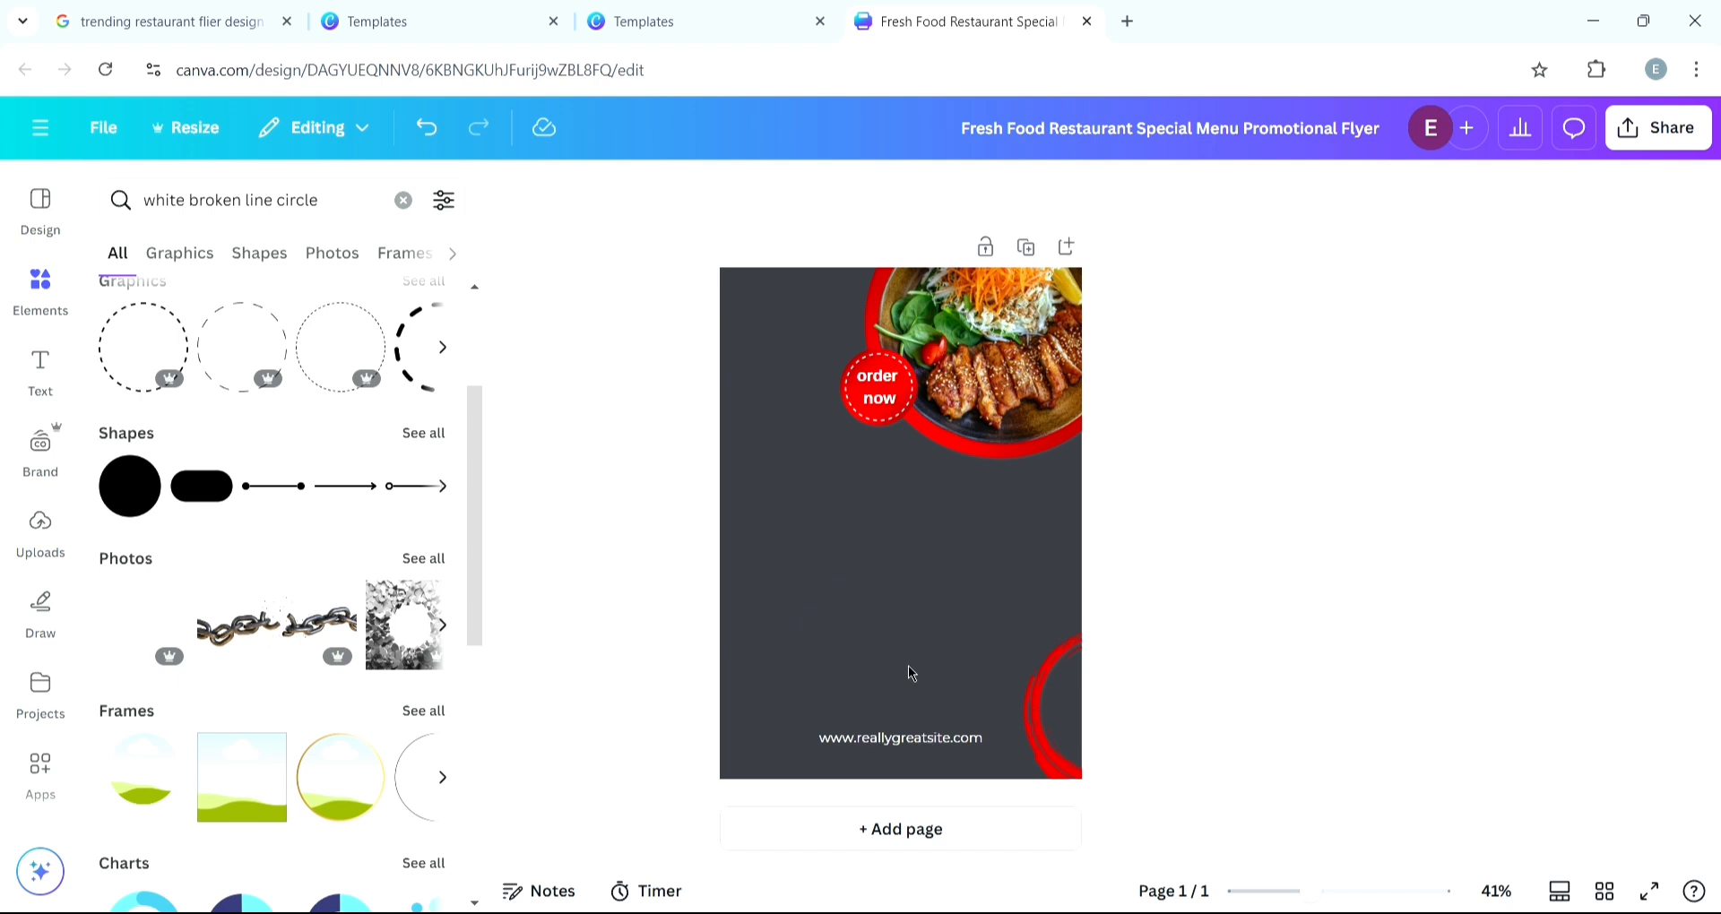
pyautogui.click(910, 737)
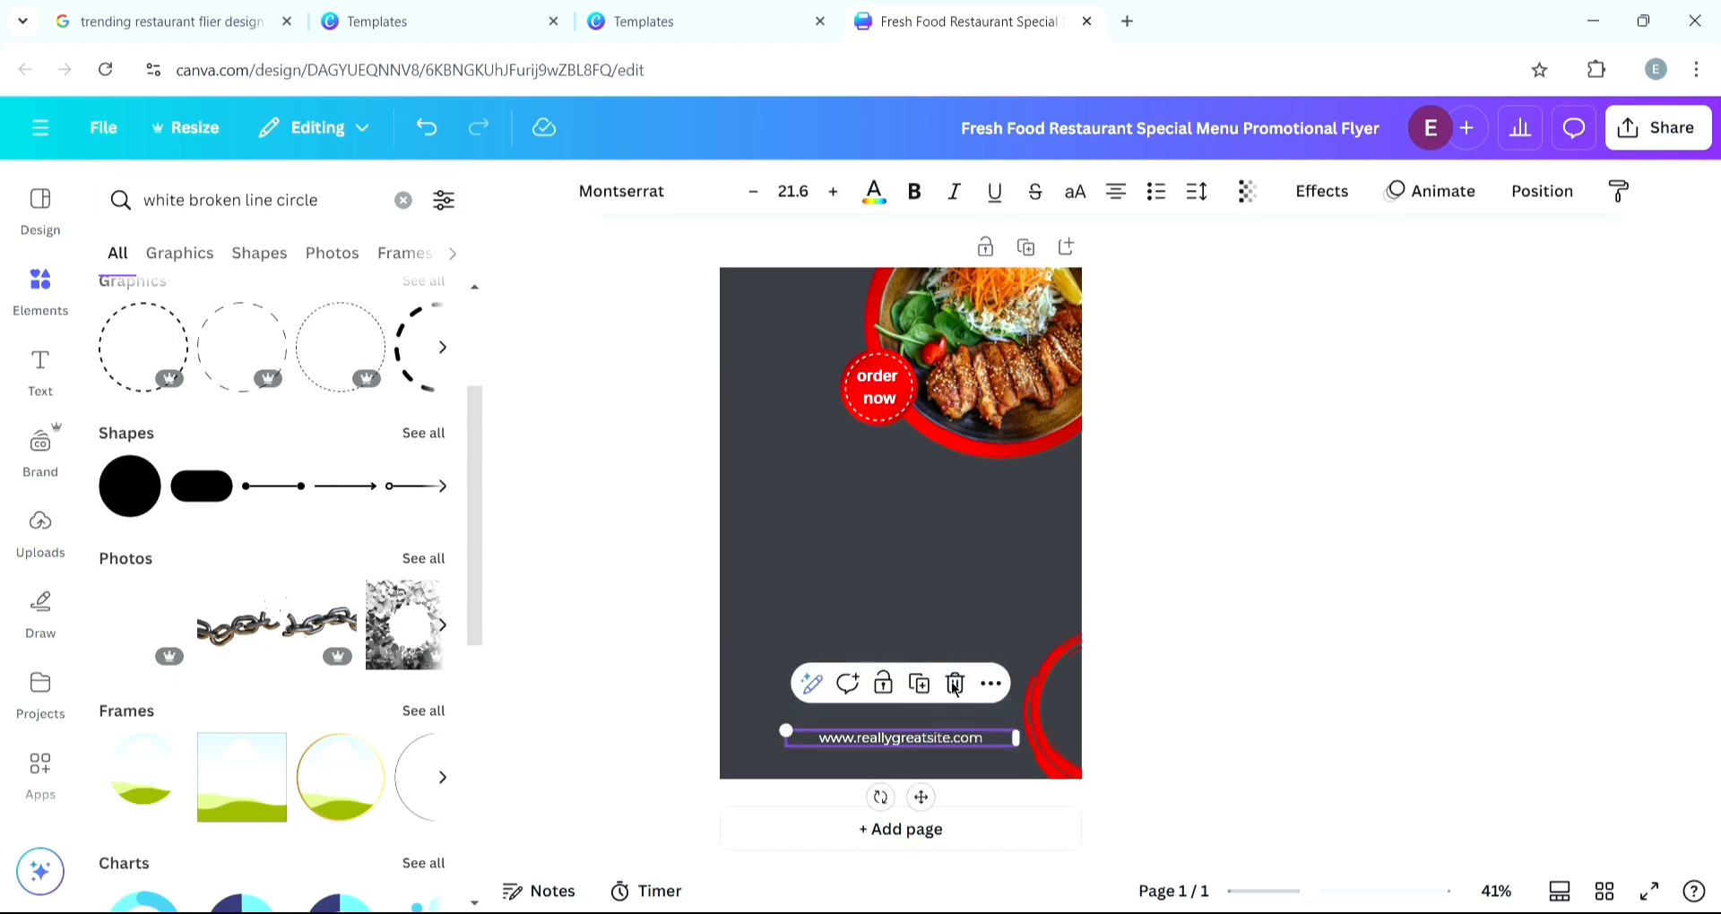
pyautogui.click(972, 696)
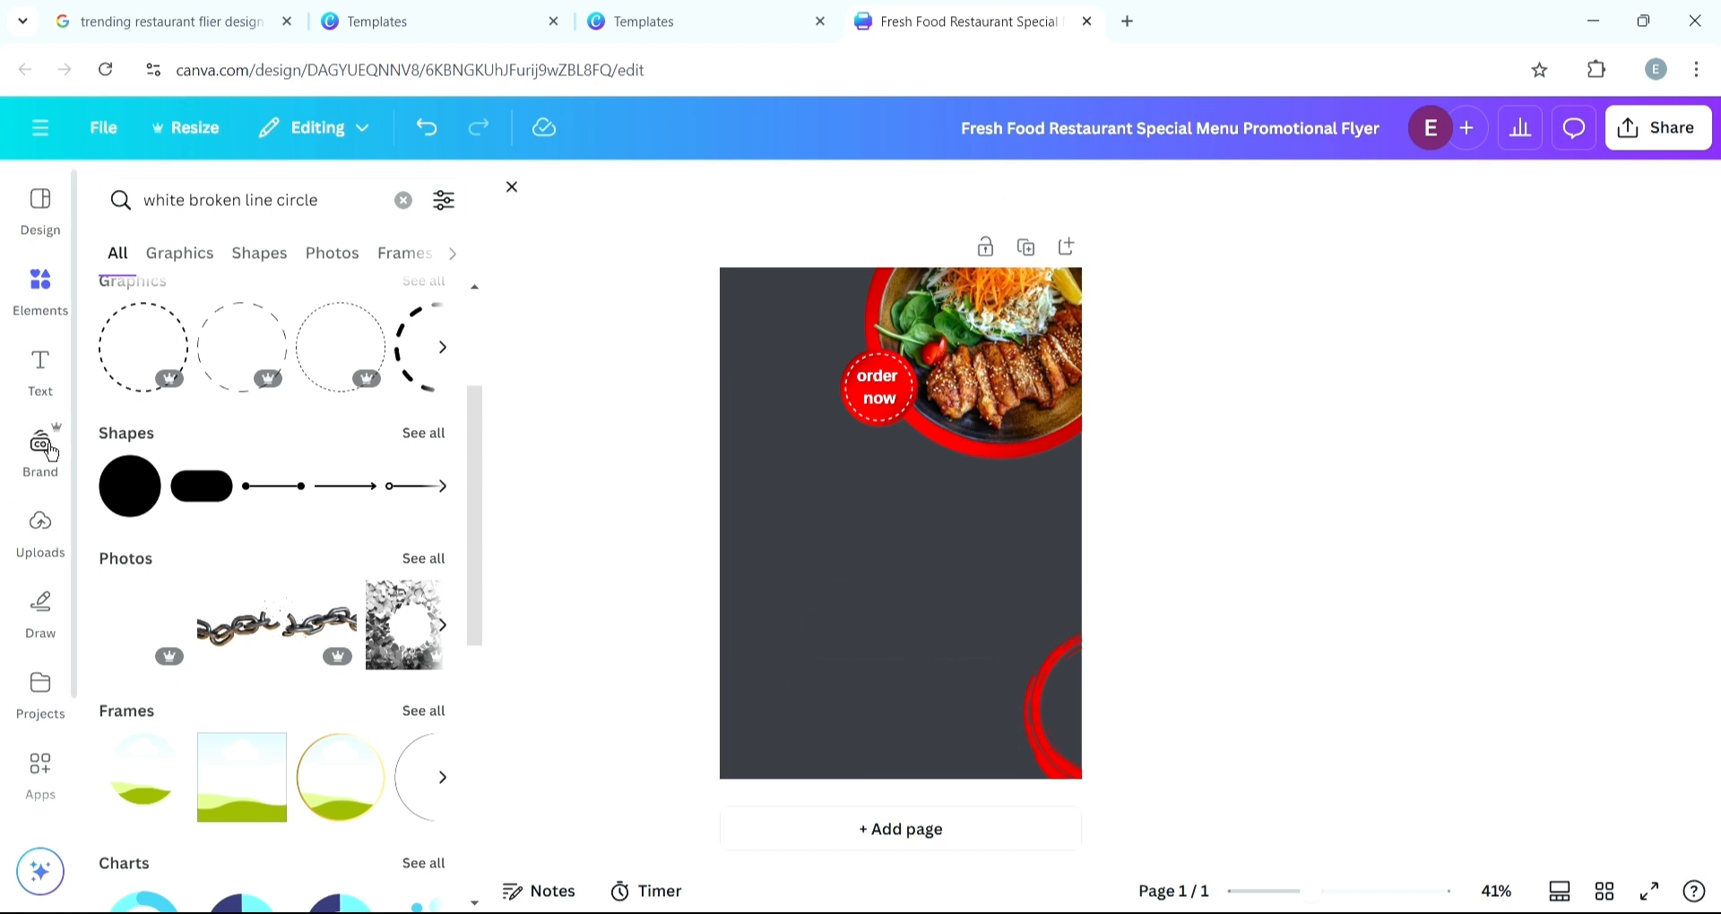
pyautogui.click(48, 312)
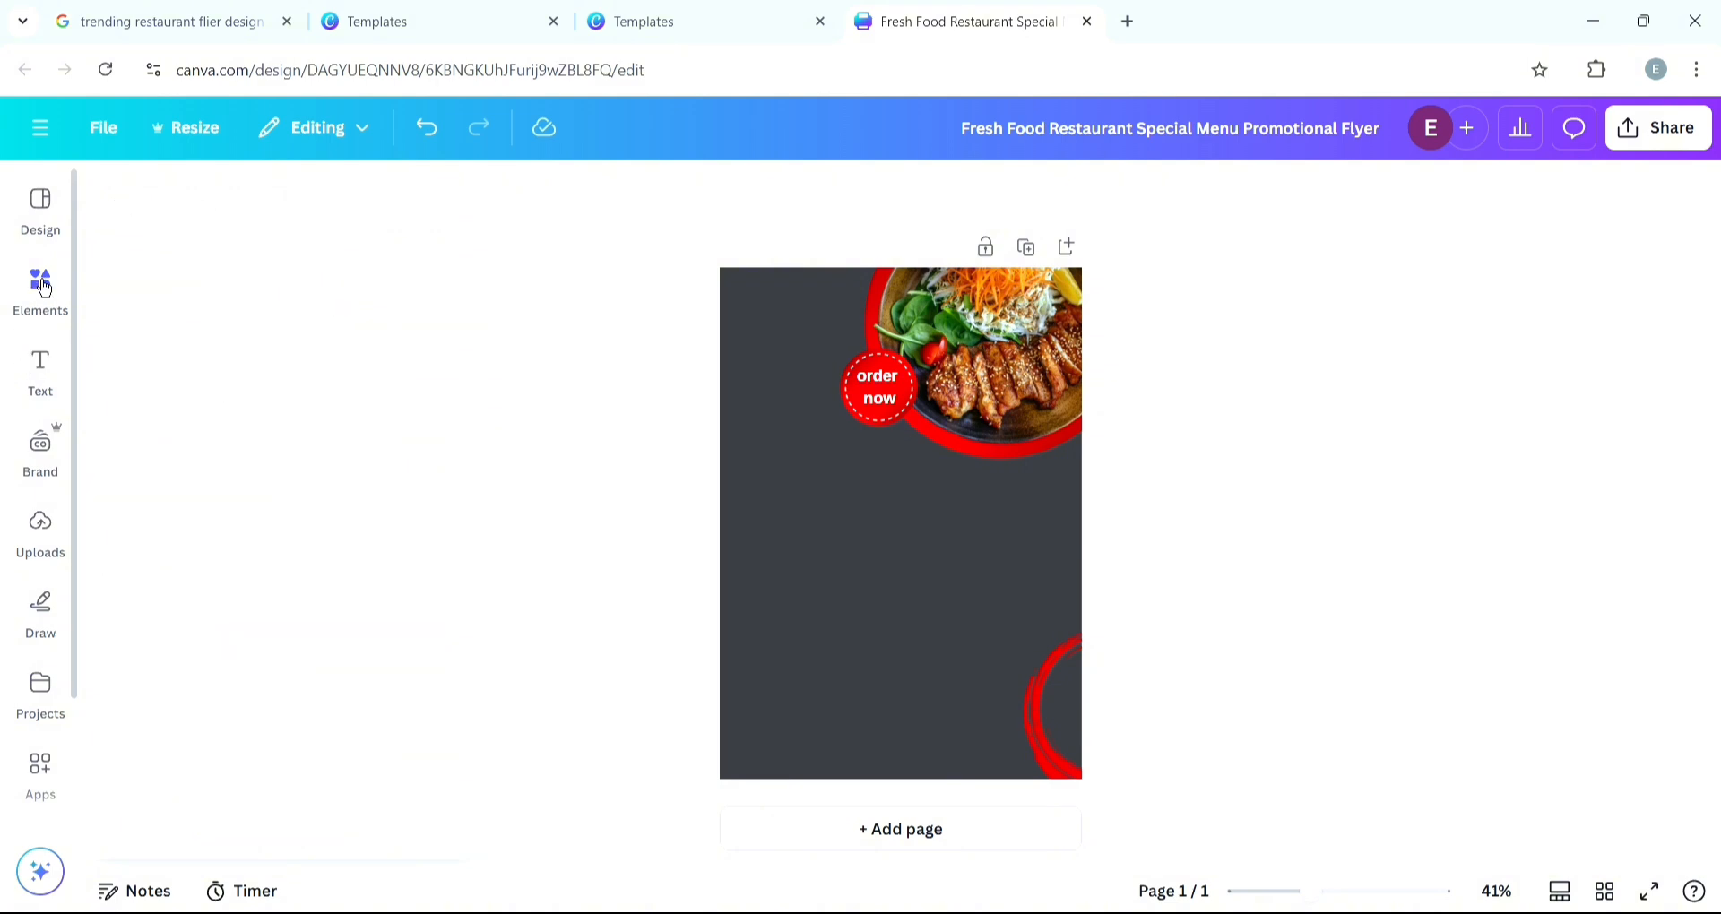
pyautogui.click(40, 446)
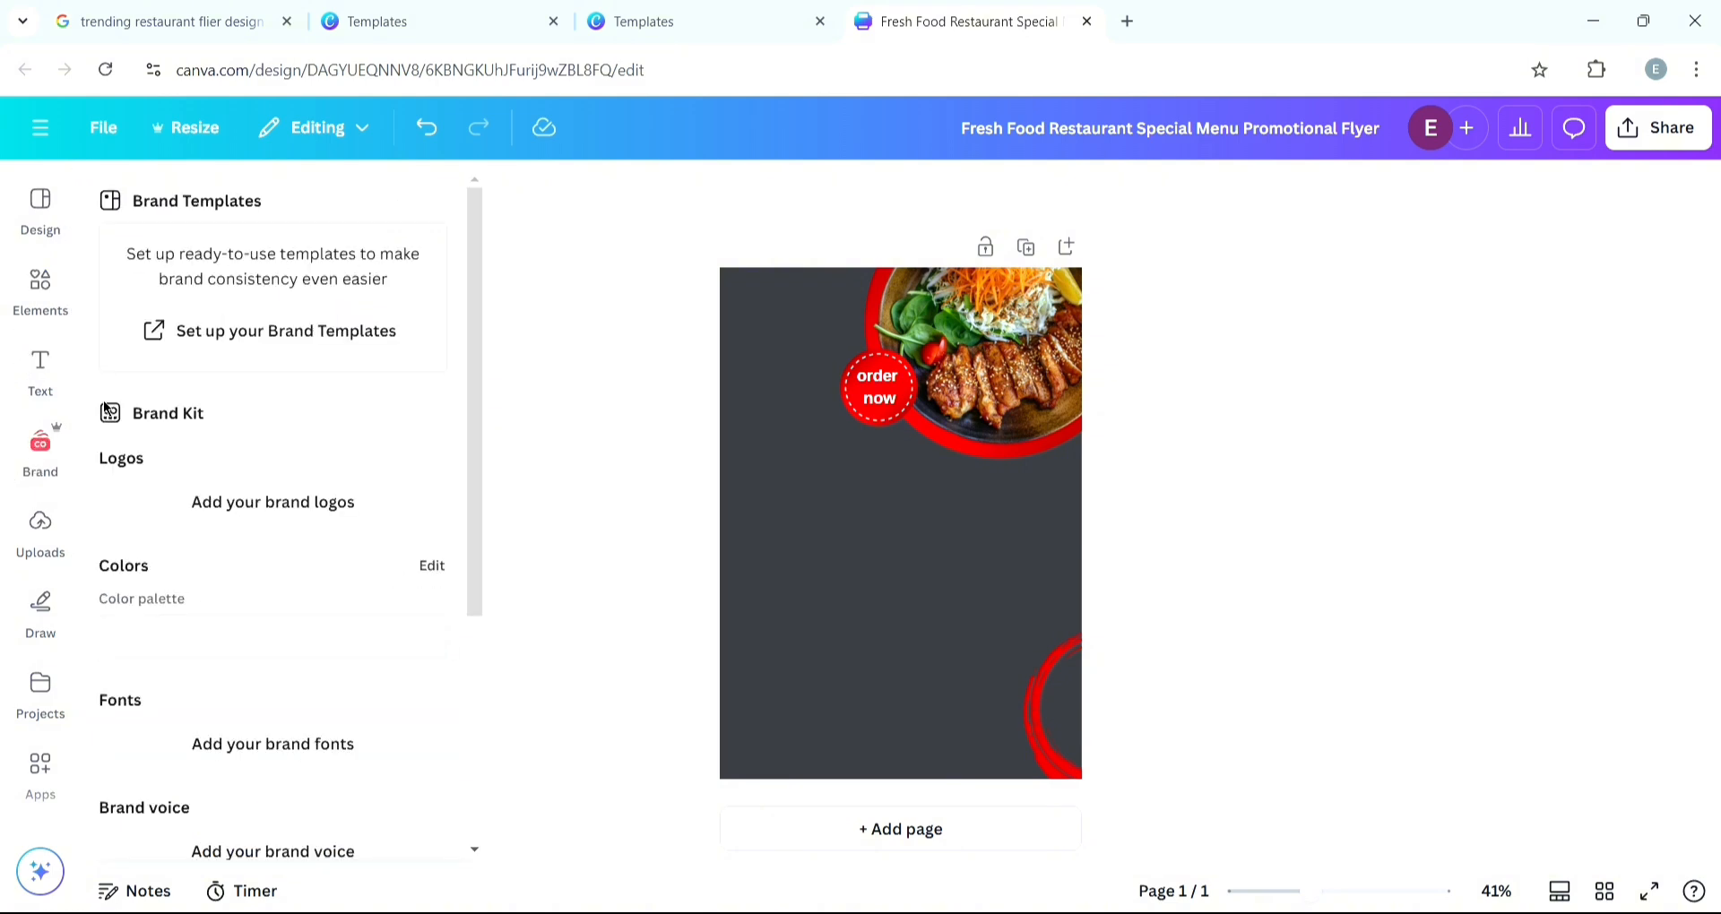
pyautogui.click(40, 445)
pyautogui.click(41, 291)
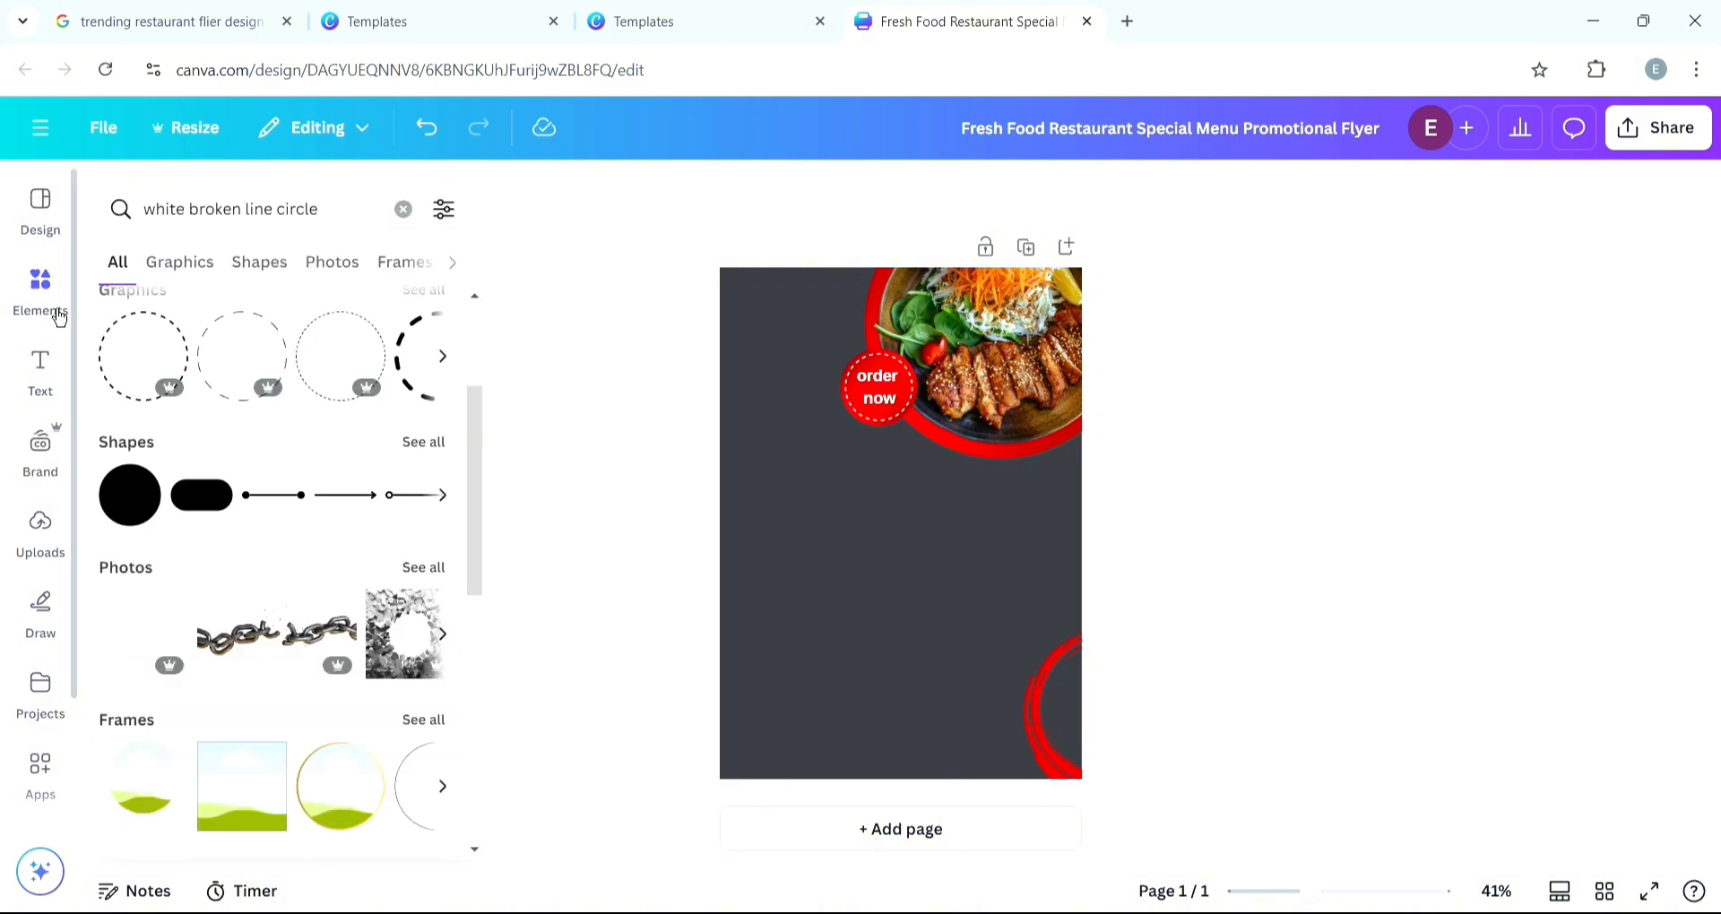
# - Search the elements for "food" and browse the photo results
pyautogui.click(370, 213)
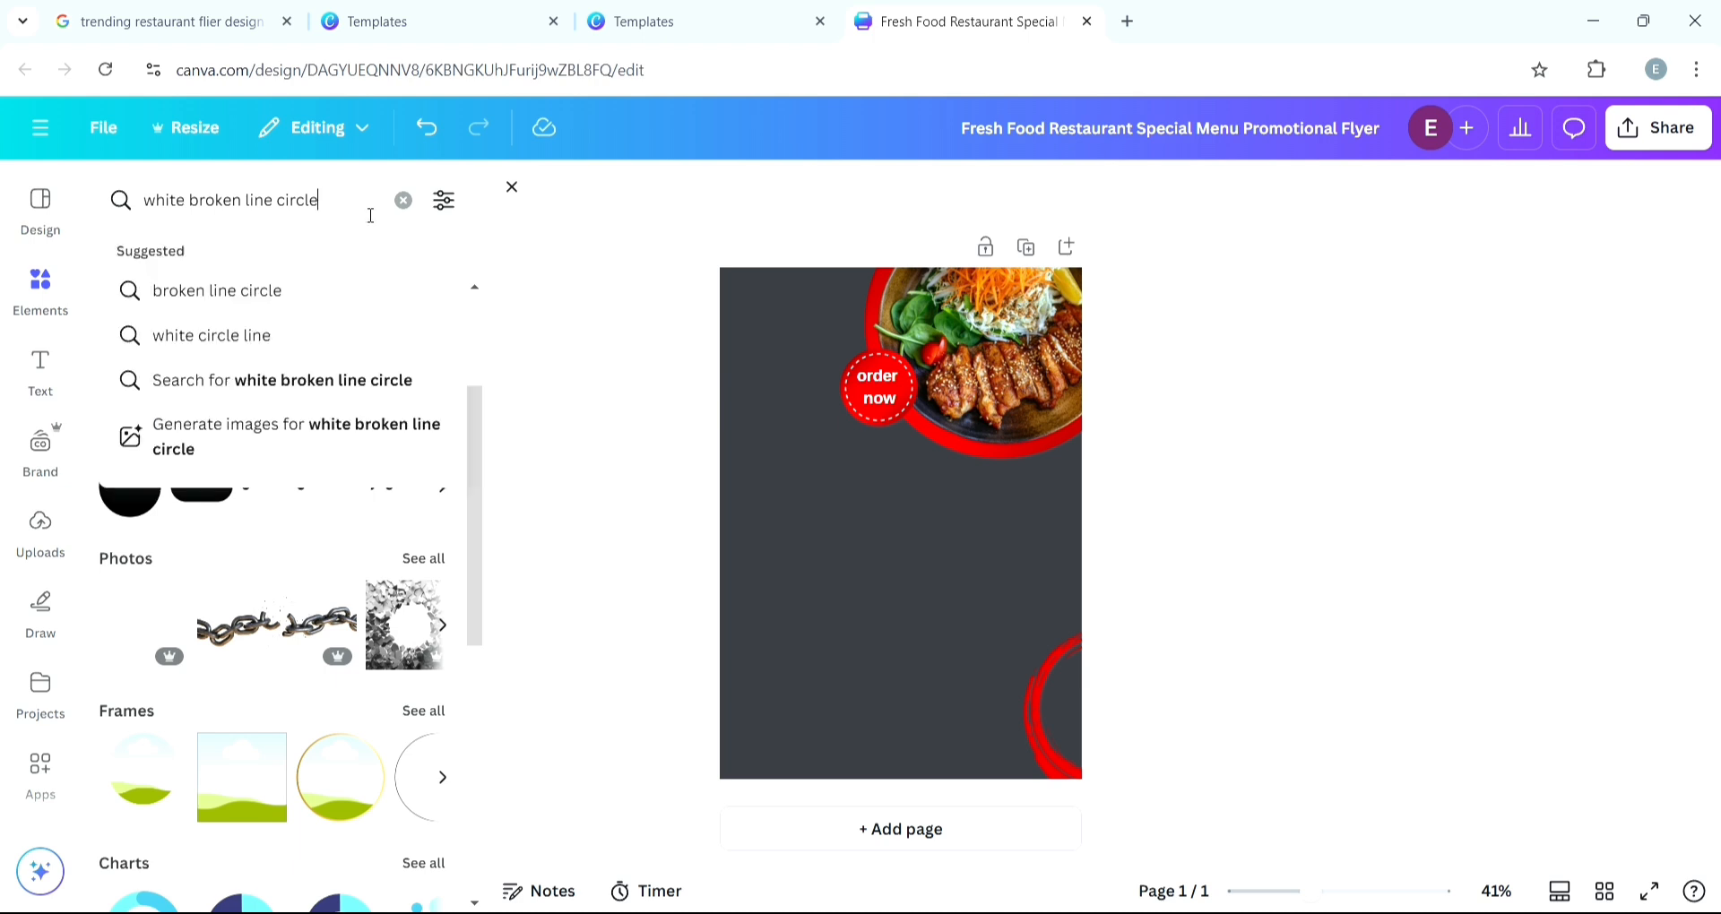
pyautogui.press('BackSpace')
pyautogui.press('BackSpace')
pyautogui.press('BackSpace')
pyautogui.press('BackSpace')
pyautogui.press('BackSpace')
pyautogui.press('BackSpace')
pyautogui.press('BackSpace')
pyautogui.press('BackSpace')
pyautogui.press('BackSpace')
pyautogui.press('BackSpace')
pyautogui.press('BackSpace')
pyautogui.press('BackSpace')
pyautogui.press('BackSpace')
pyautogui.press('BackSpace')
pyautogui.press('BackSpace')
pyautogui.press('BackSpace')
pyautogui.press('BackSpace')
pyautogui.press('BackSpace')
pyautogui.press('BackSpace')
pyautogui.press('BackSpace')
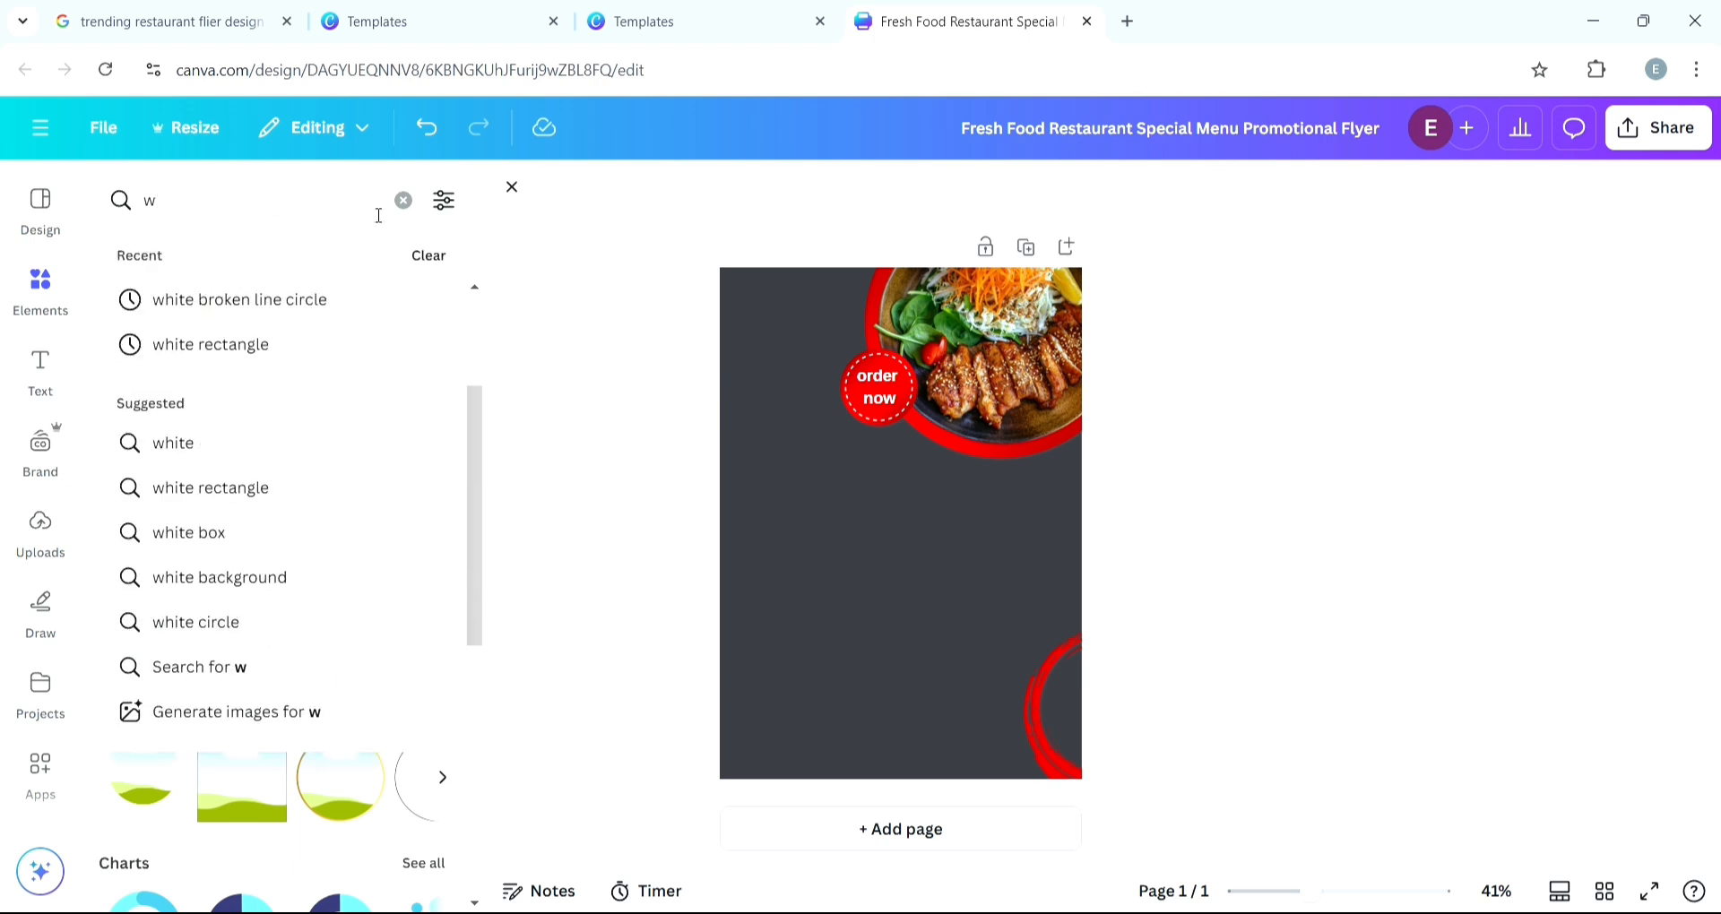
pyautogui.write('food')
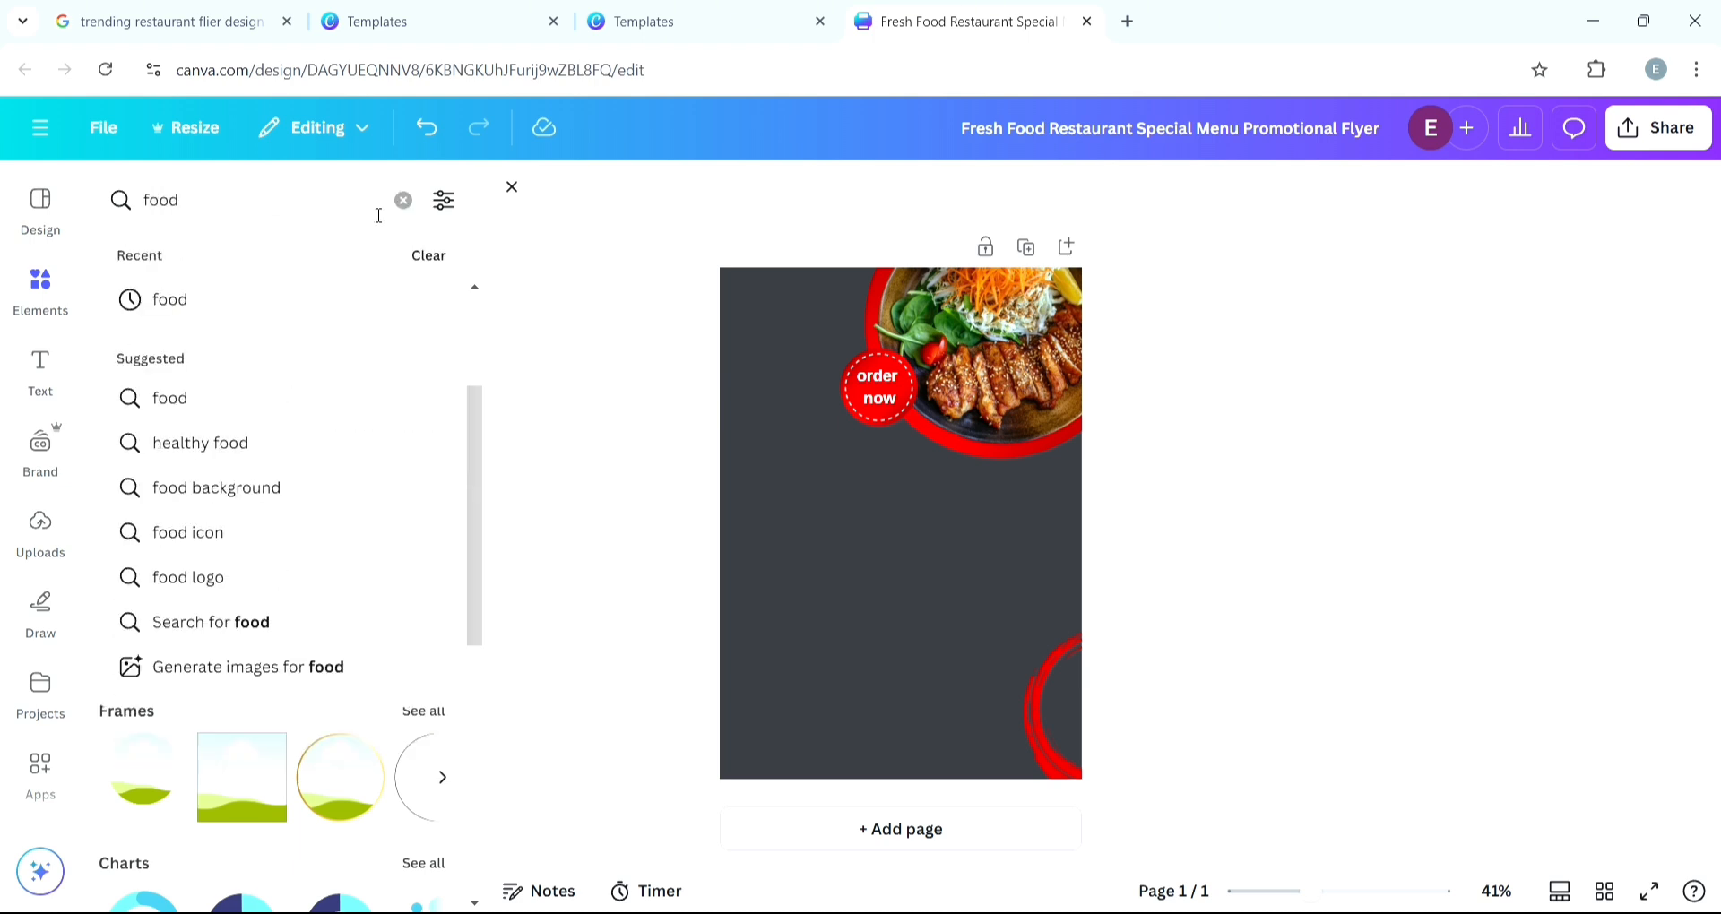
pyautogui.press('Return')
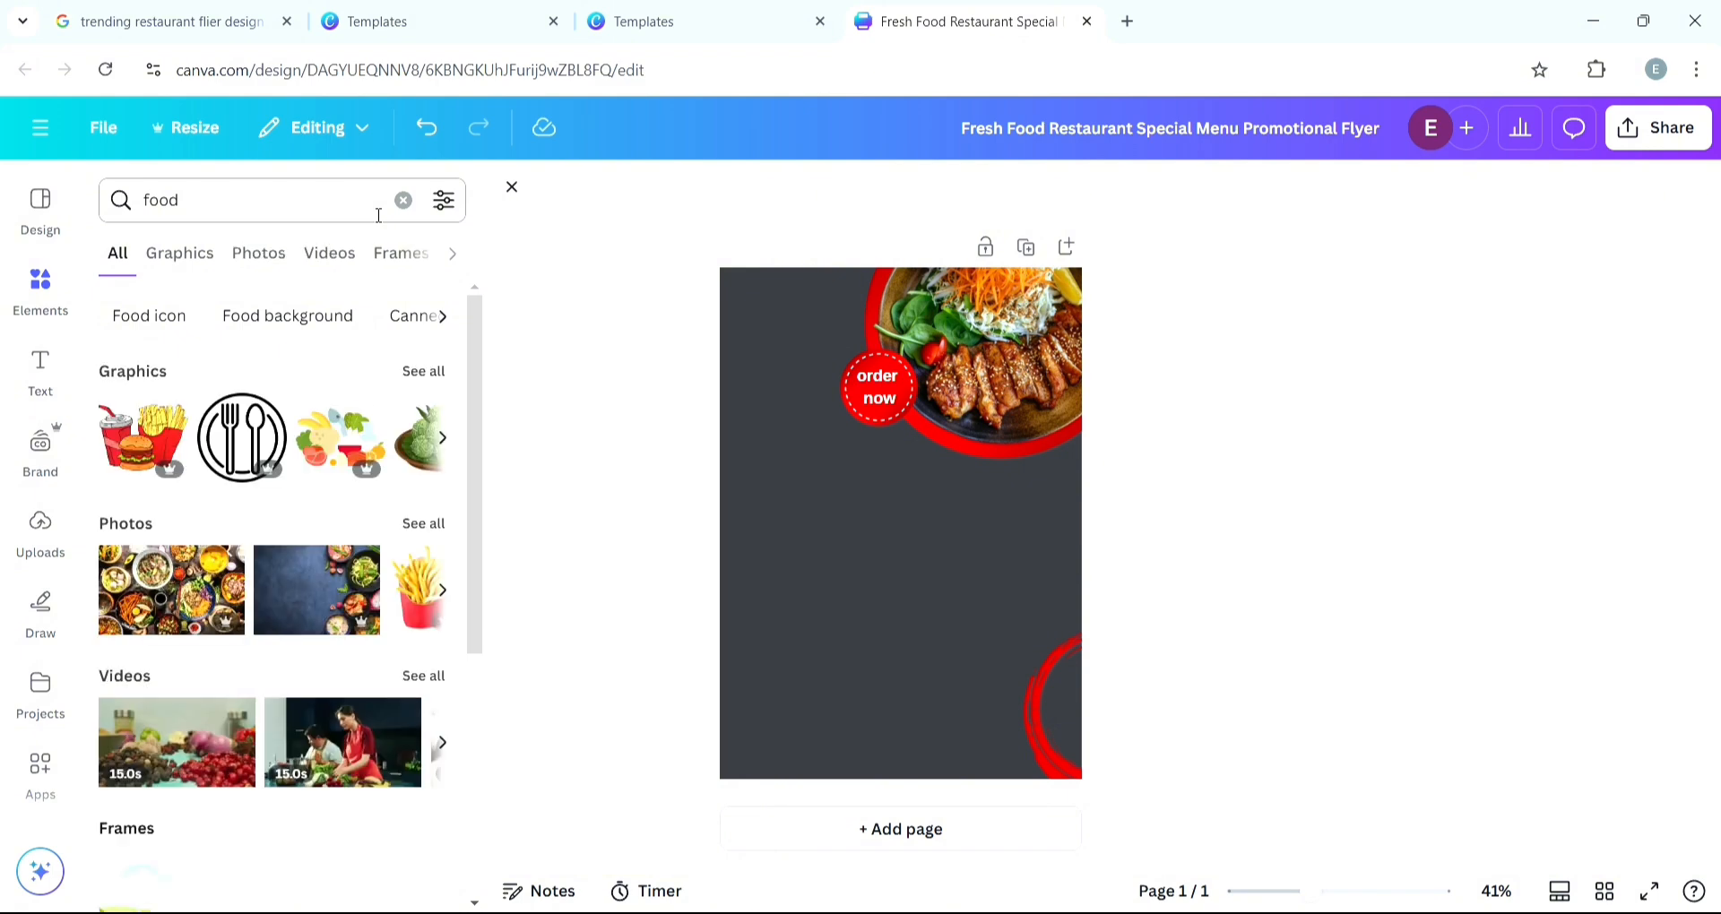
pyautogui.click(452, 596)
pyautogui.click(422, 527)
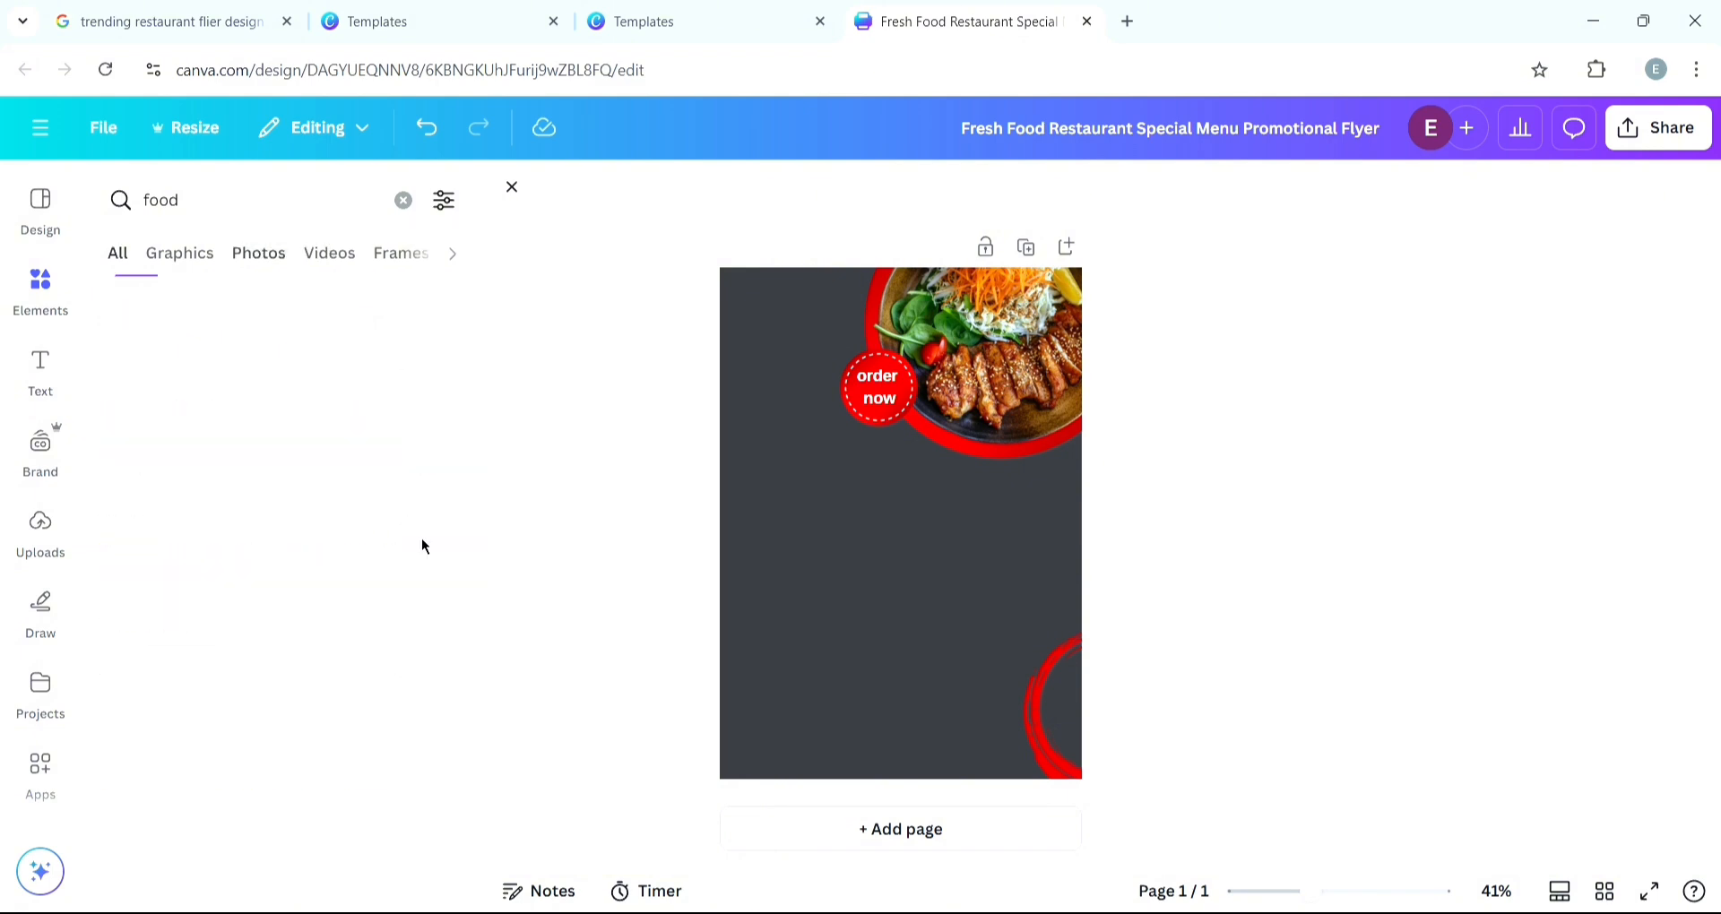
pyautogui.scroll(-5, 260, 547)
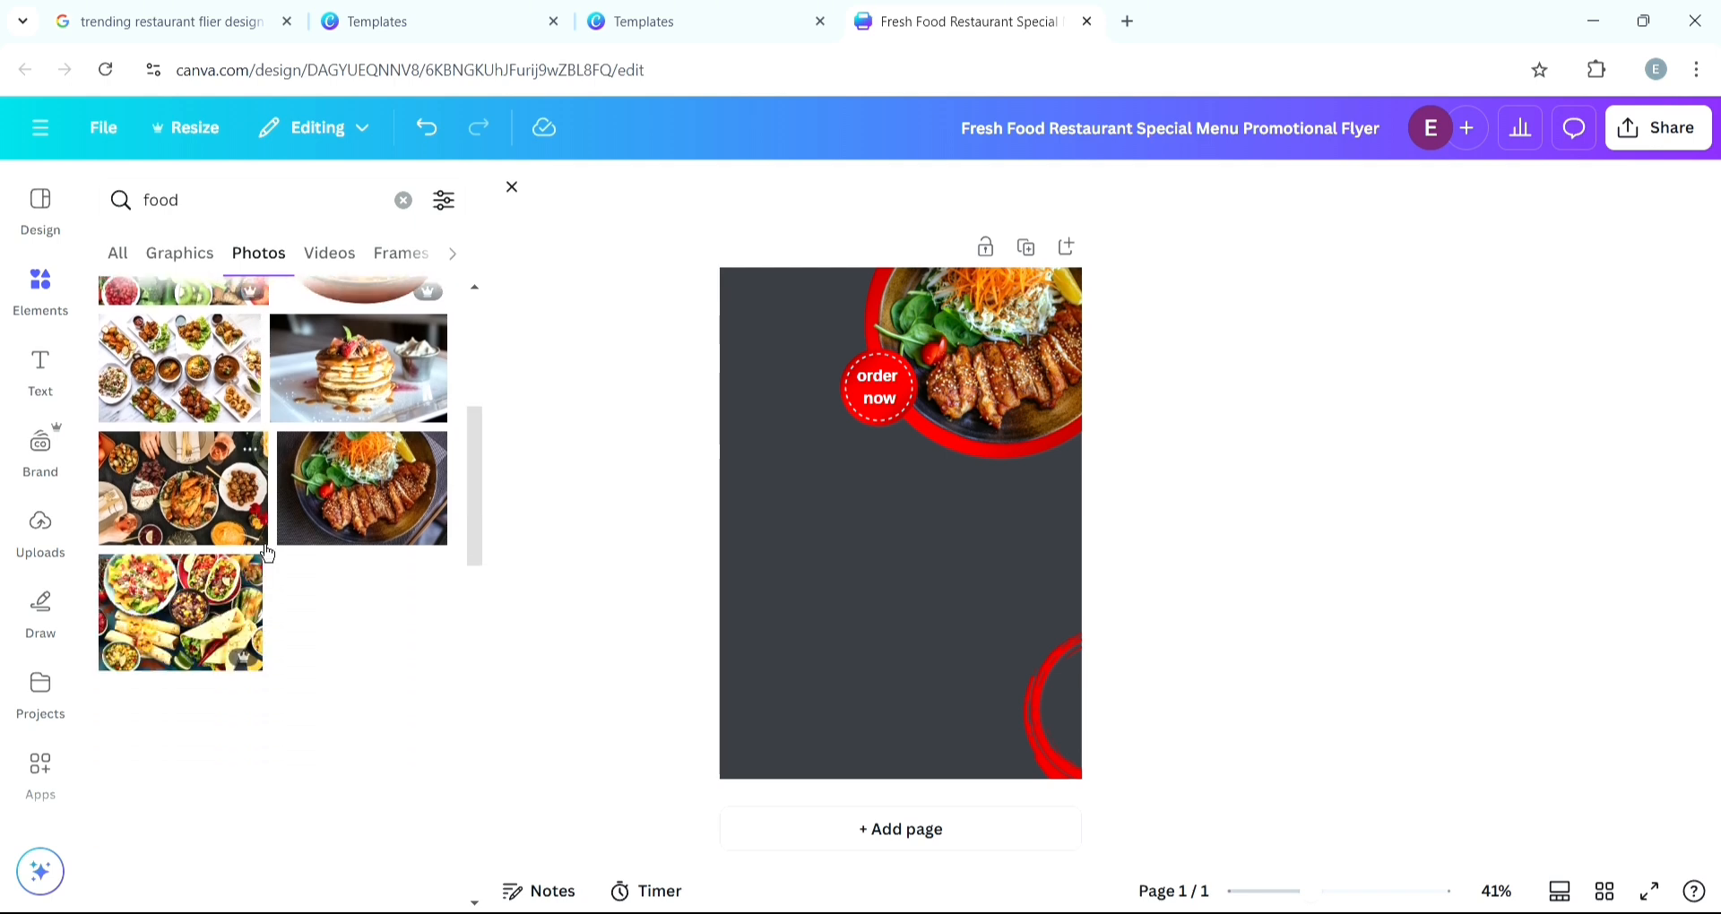
# - Add the biryani plate photo from the food results and shrink it onto the flyer's left side
pyautogui.scroll(-5, 259, 546)
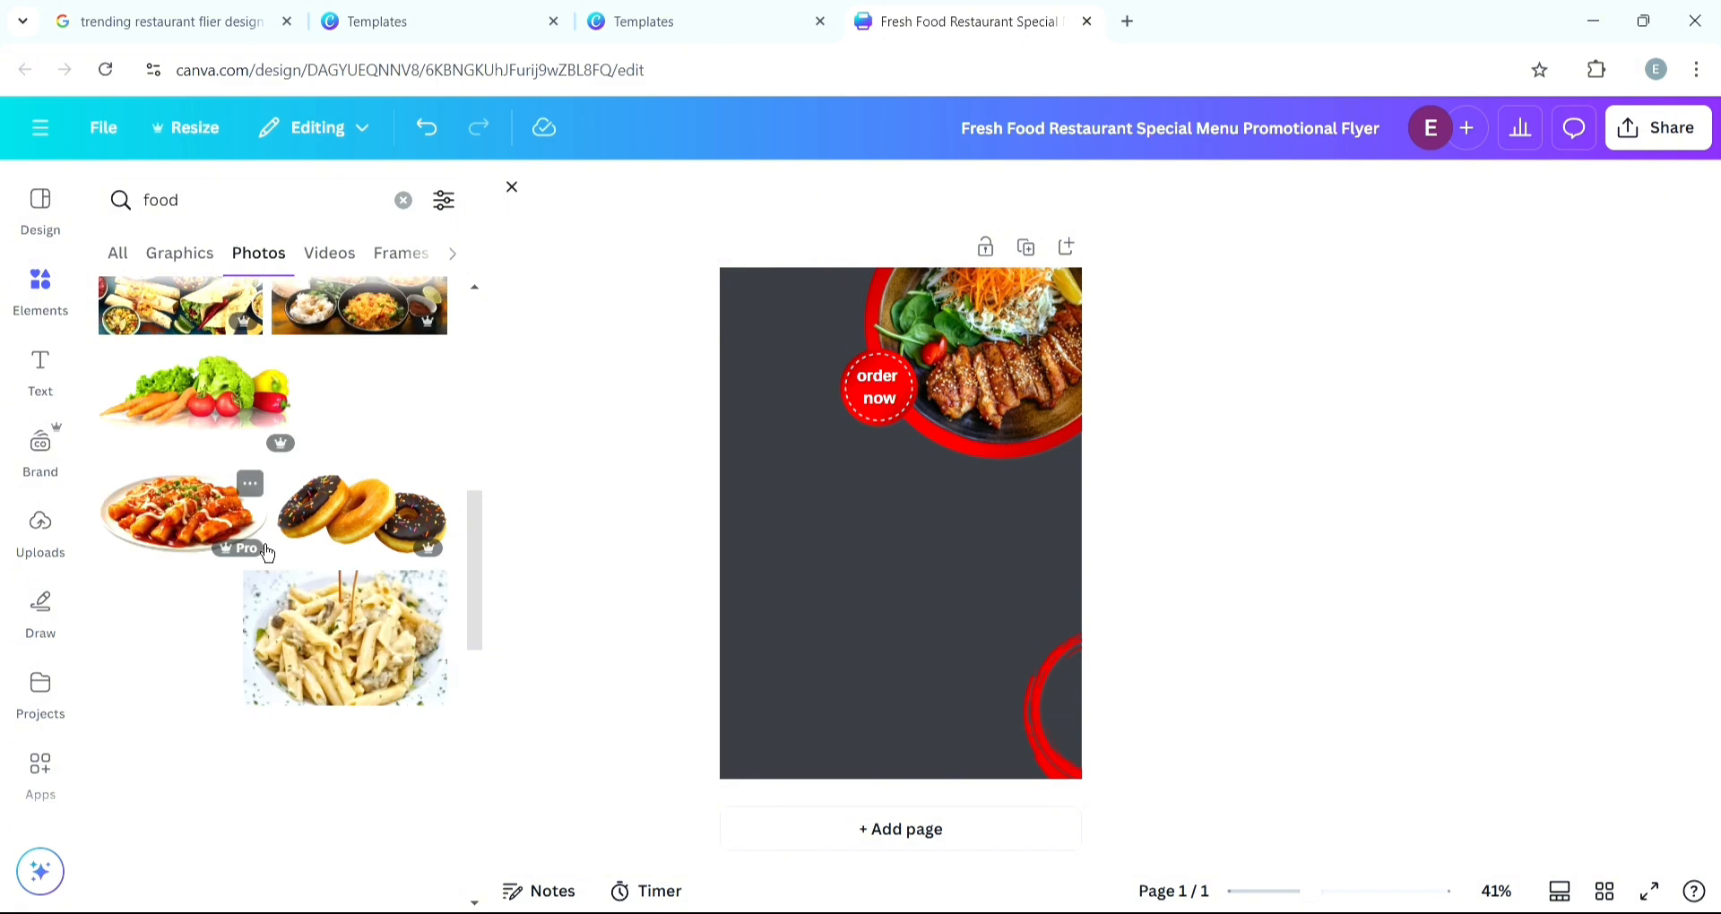
pyautogui.scroll(-3, 267, 553)
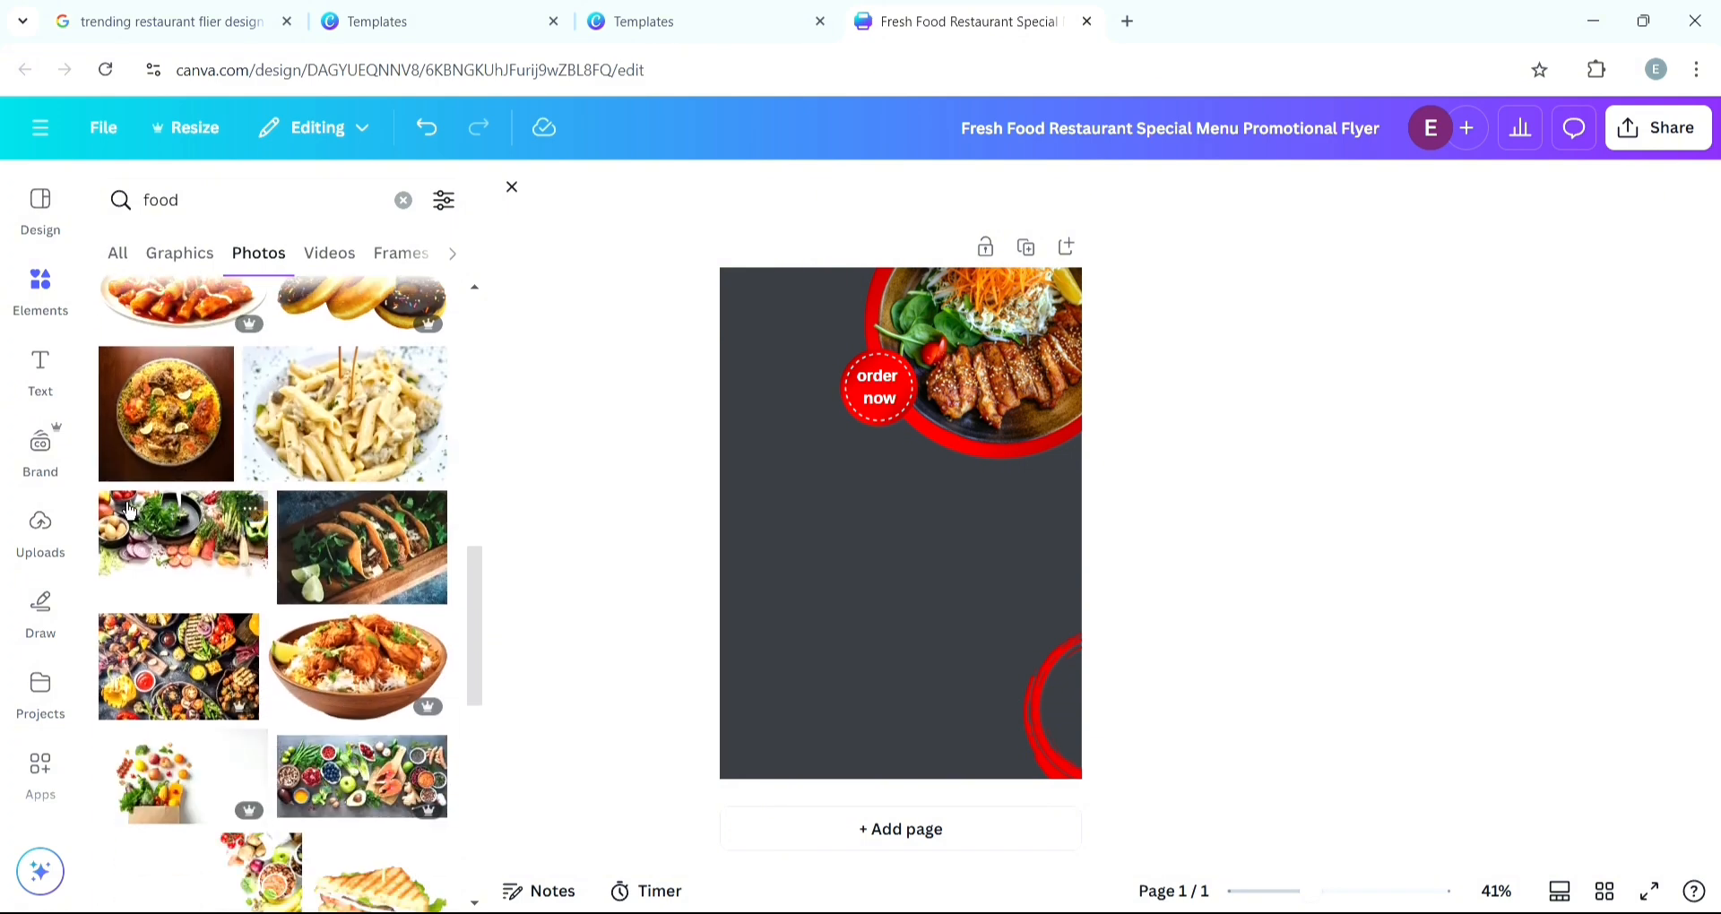
pyautogui.click(203, 468)
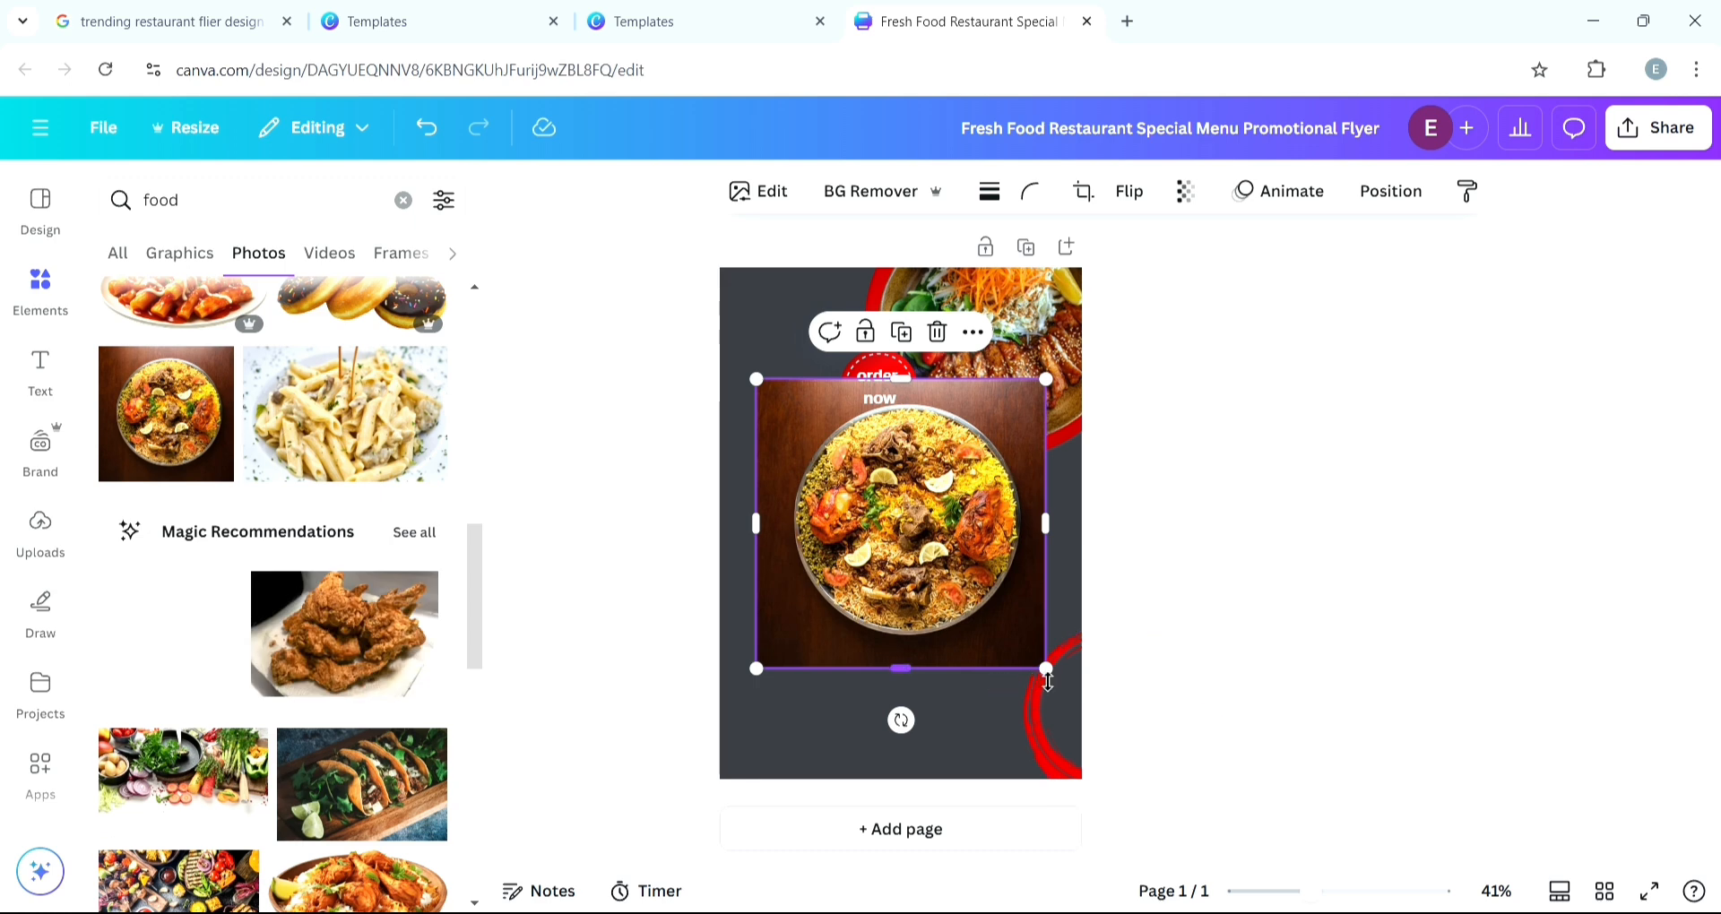
pyautogui.moveTo(1054, 681); pyautogui.dragTo(914, 546)
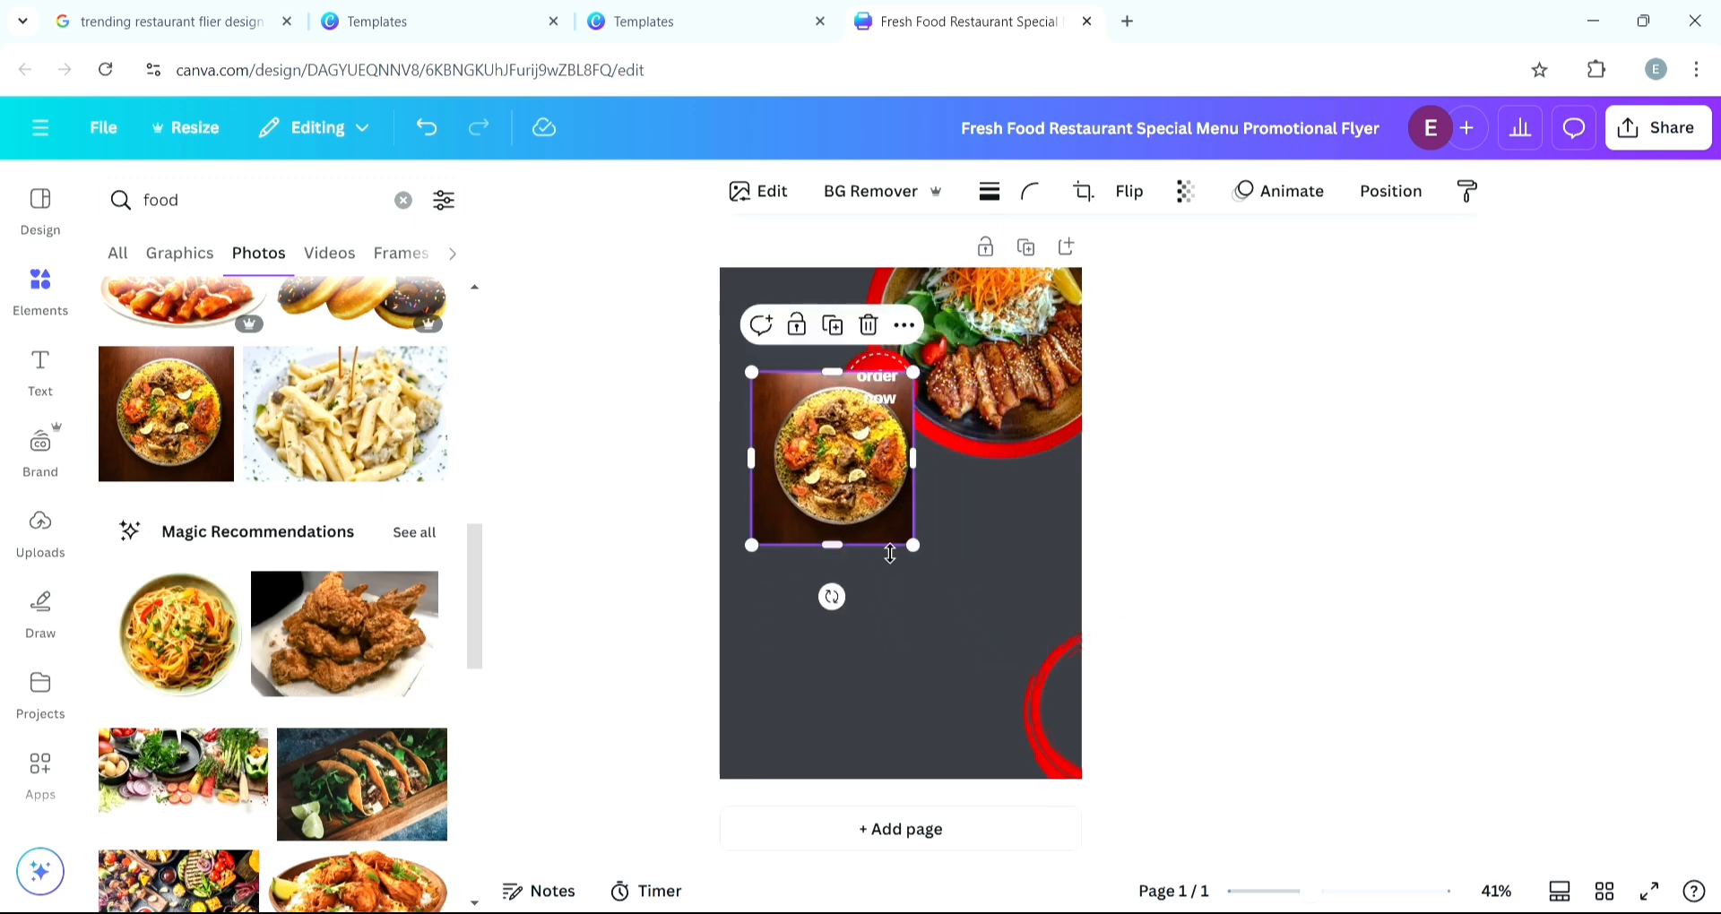
# - Add the noodle bowl photo, shrink it and place it below the biryani photo
pyautogui.scroll(-2, 210, 640)
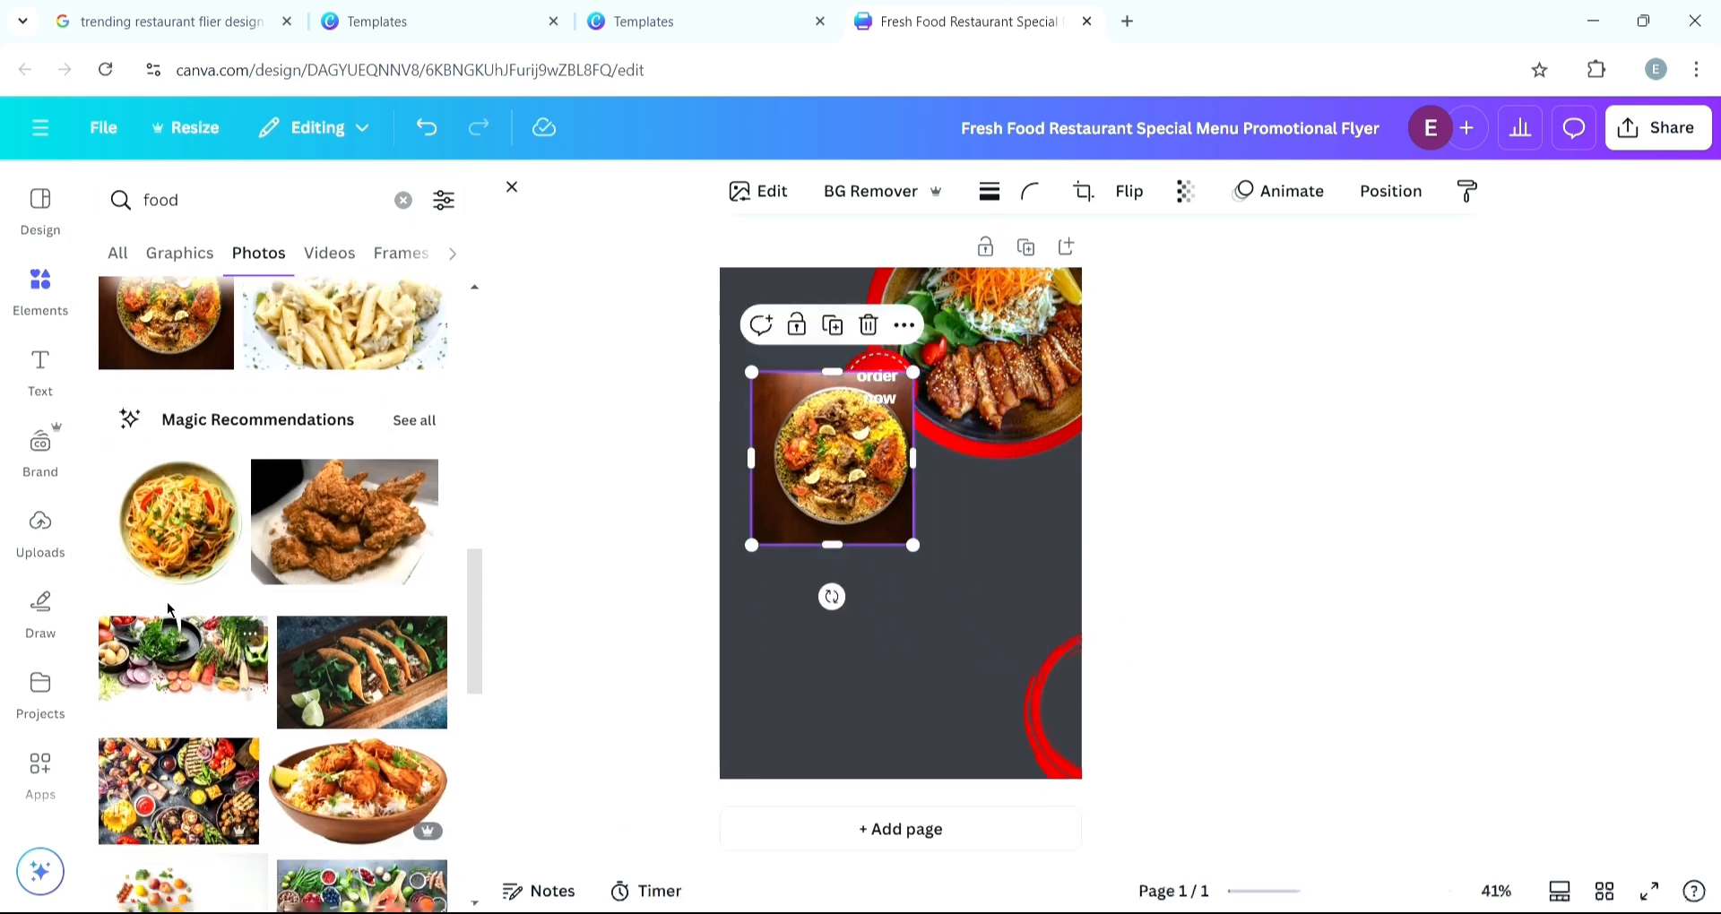
pyautogui.click(173, 578)
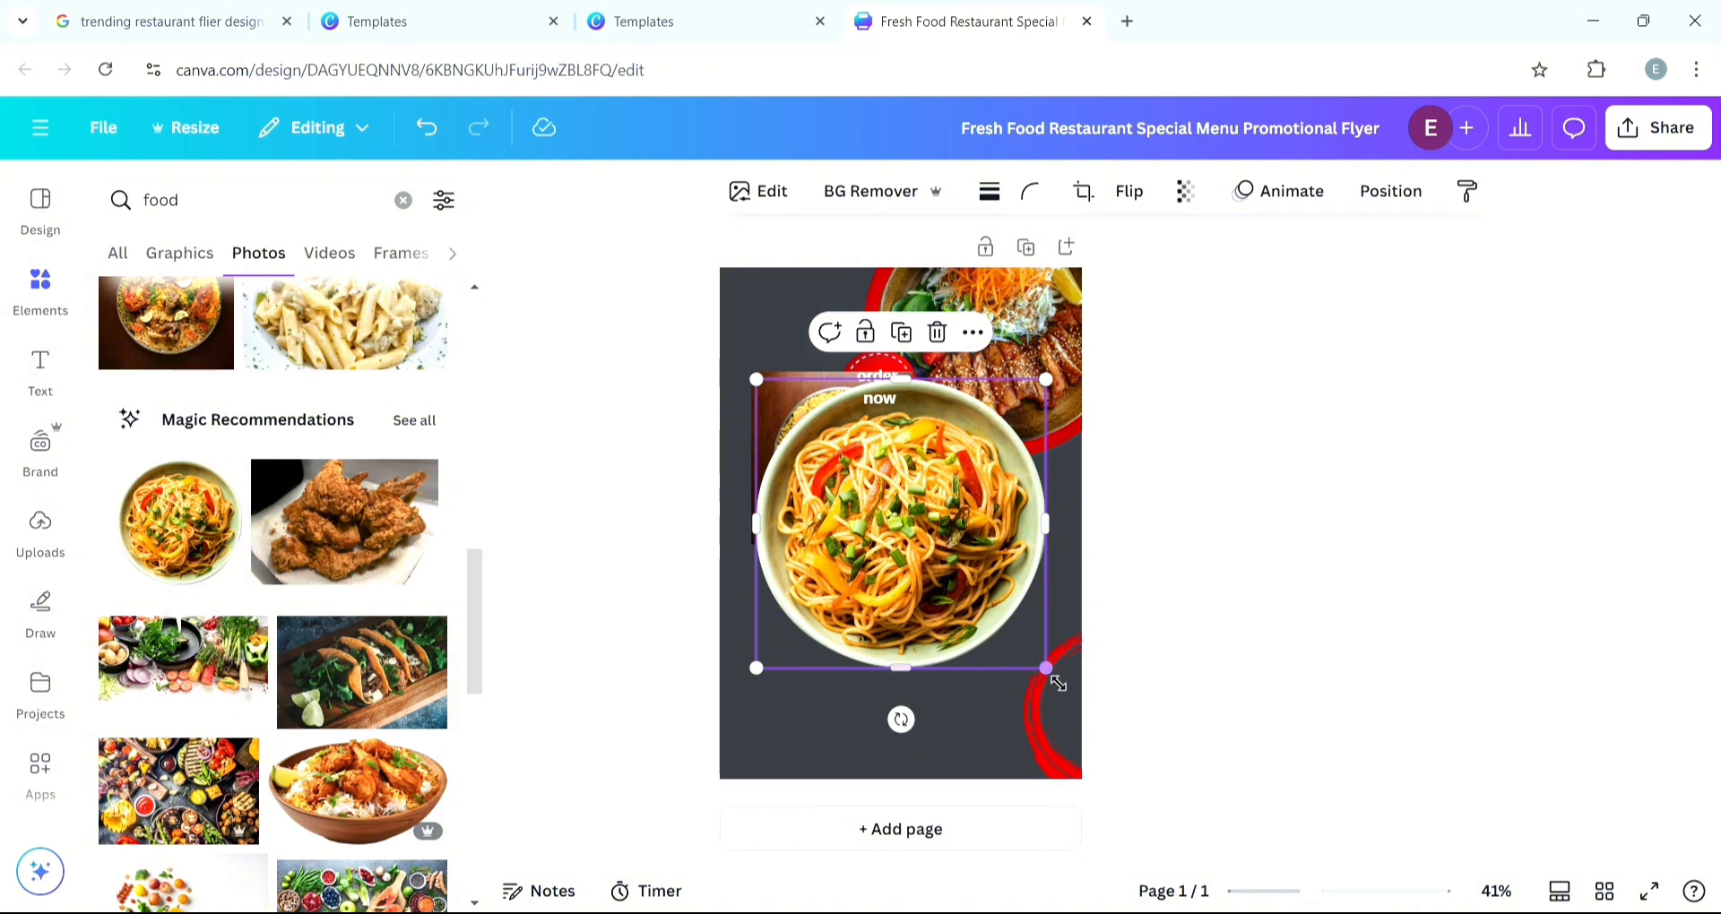
pyautogui.moveTo(1046, 668); pyautogui.dragTo(927, 522)
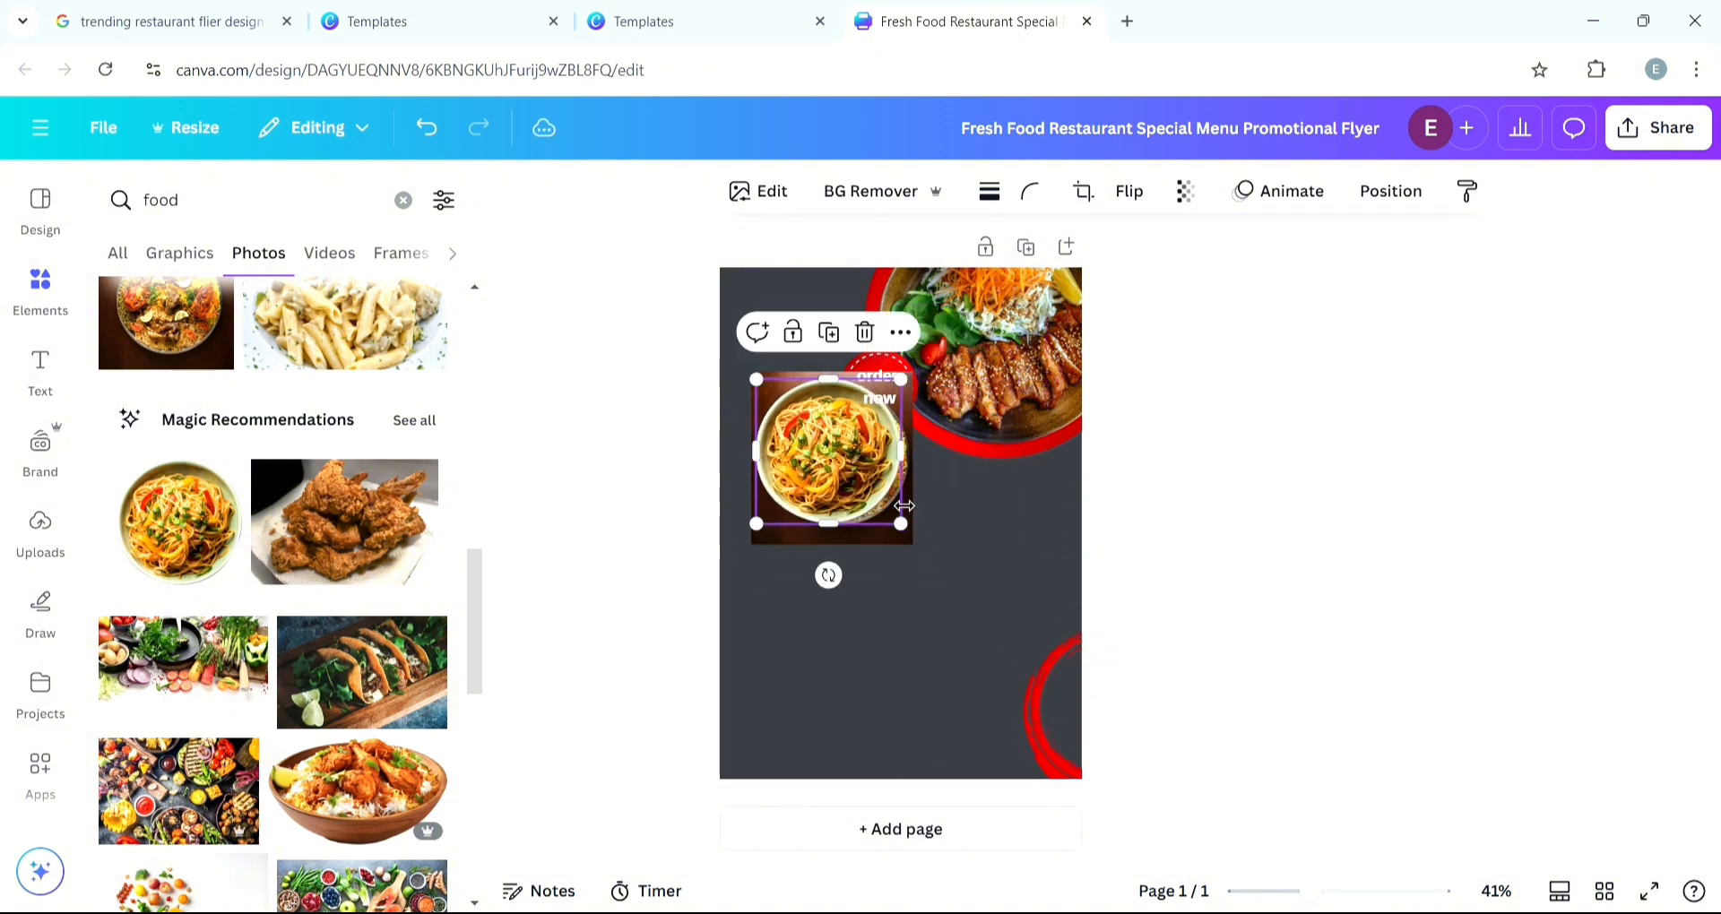
pyautogui.moveTo(828, 450); pyautogui.dragTo(879, 627)
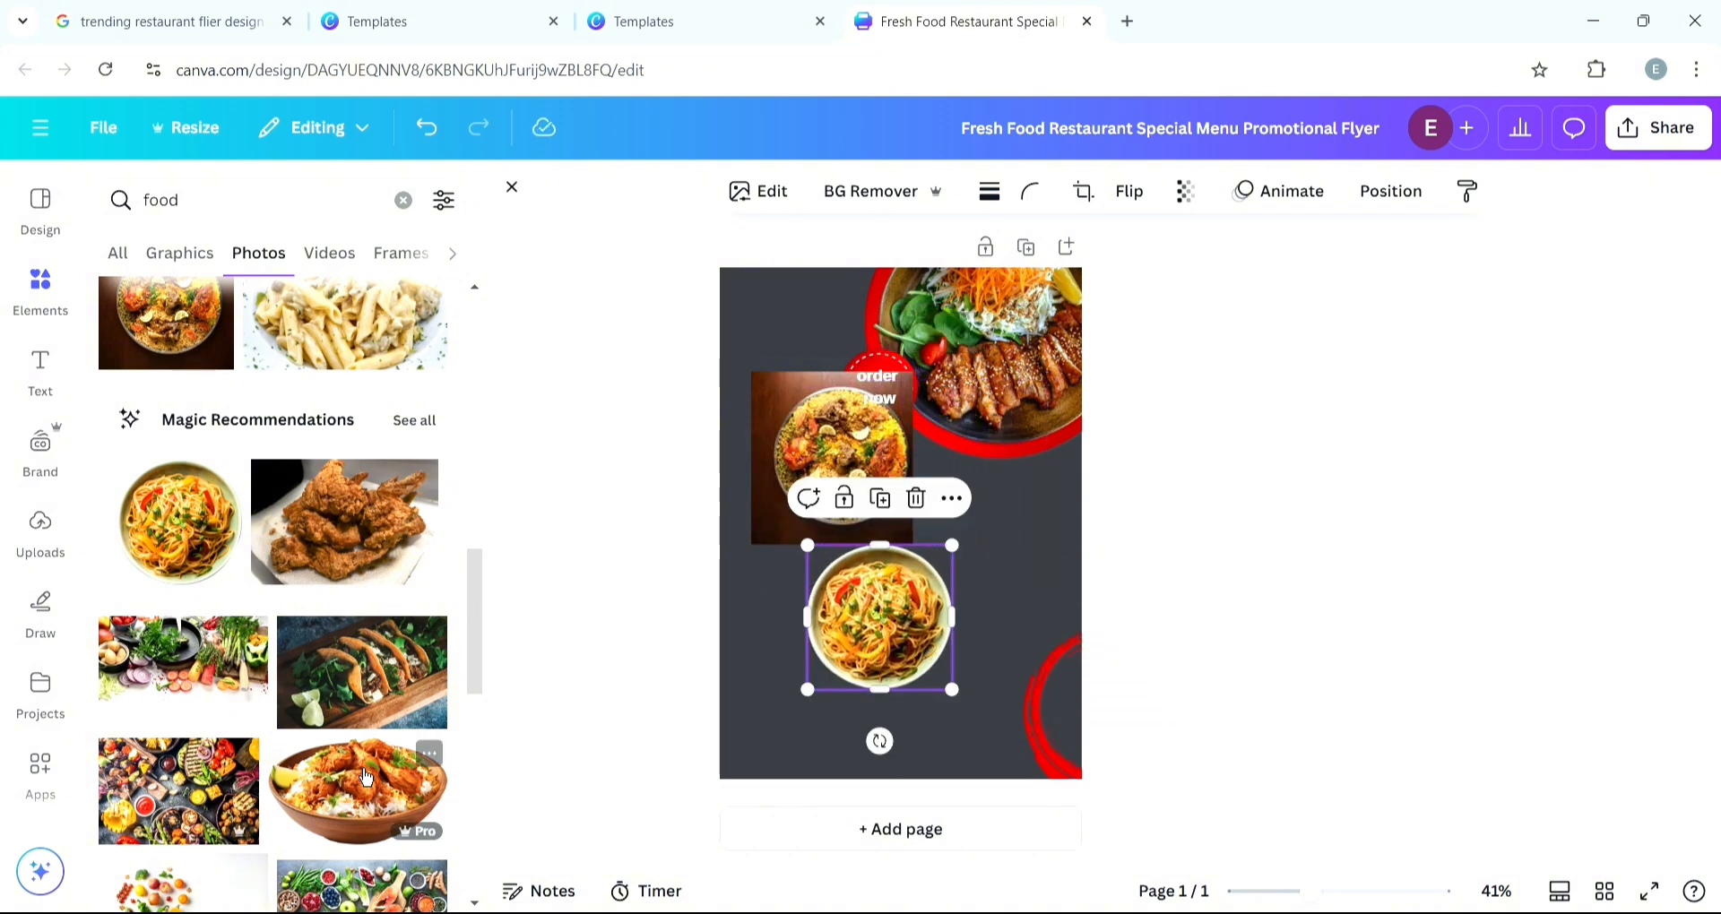
# - Compare the design with the reference template and browse further food photo results
pyautogui.scroll(-4, 246, 632)
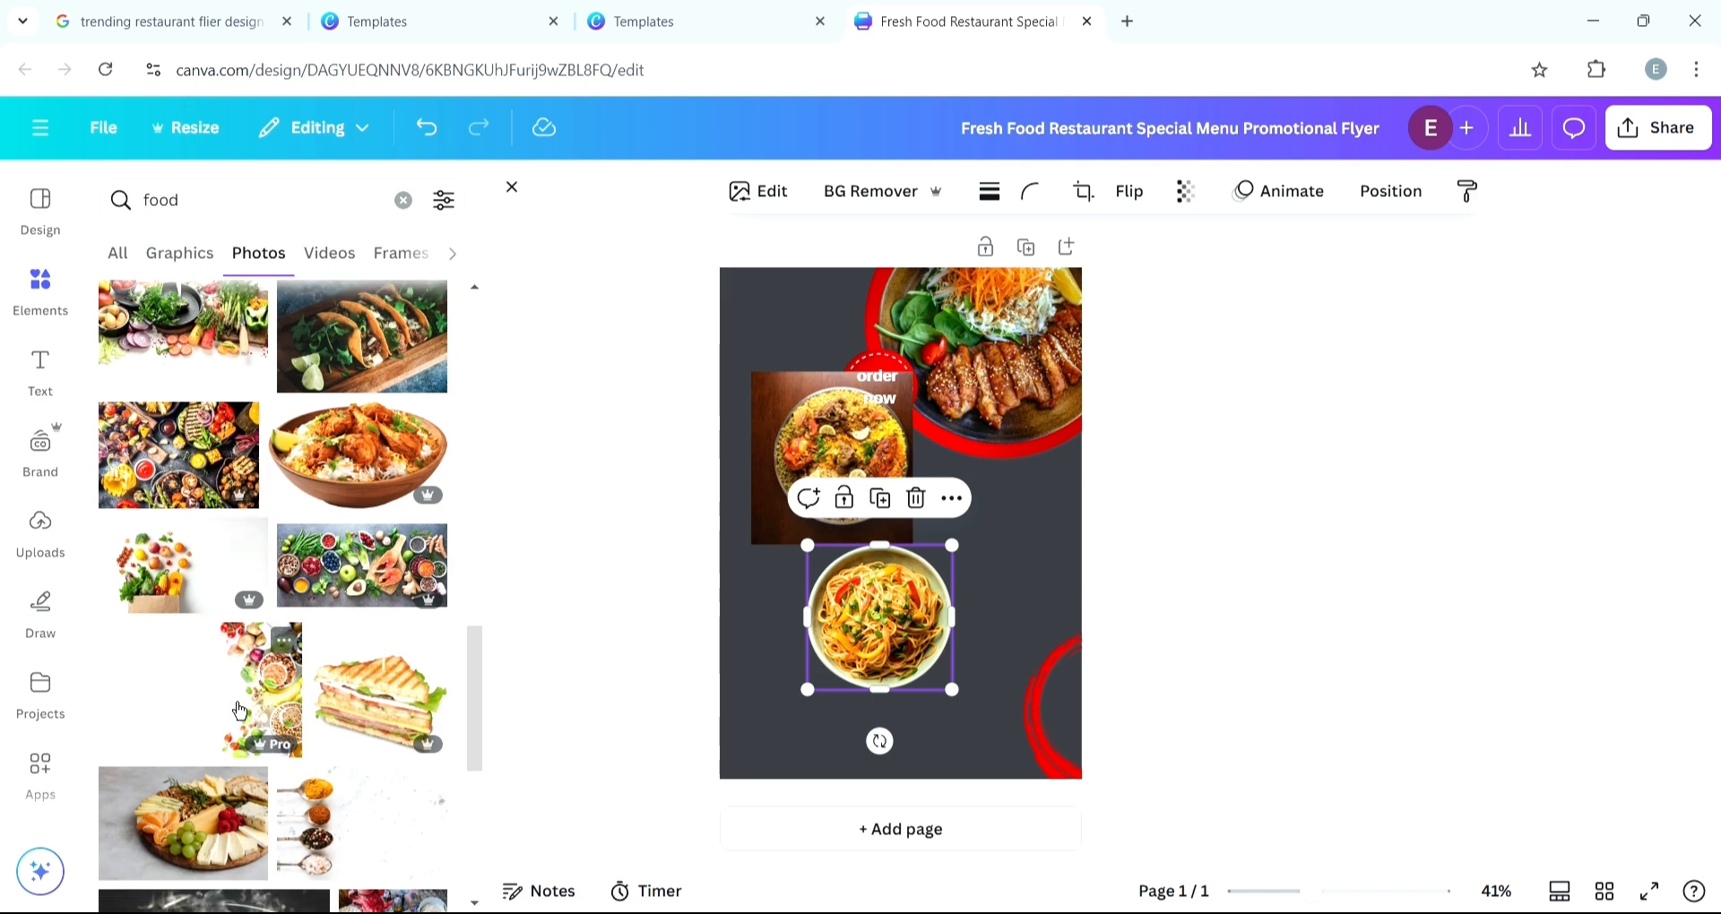
pyautogui.click(414, 24)
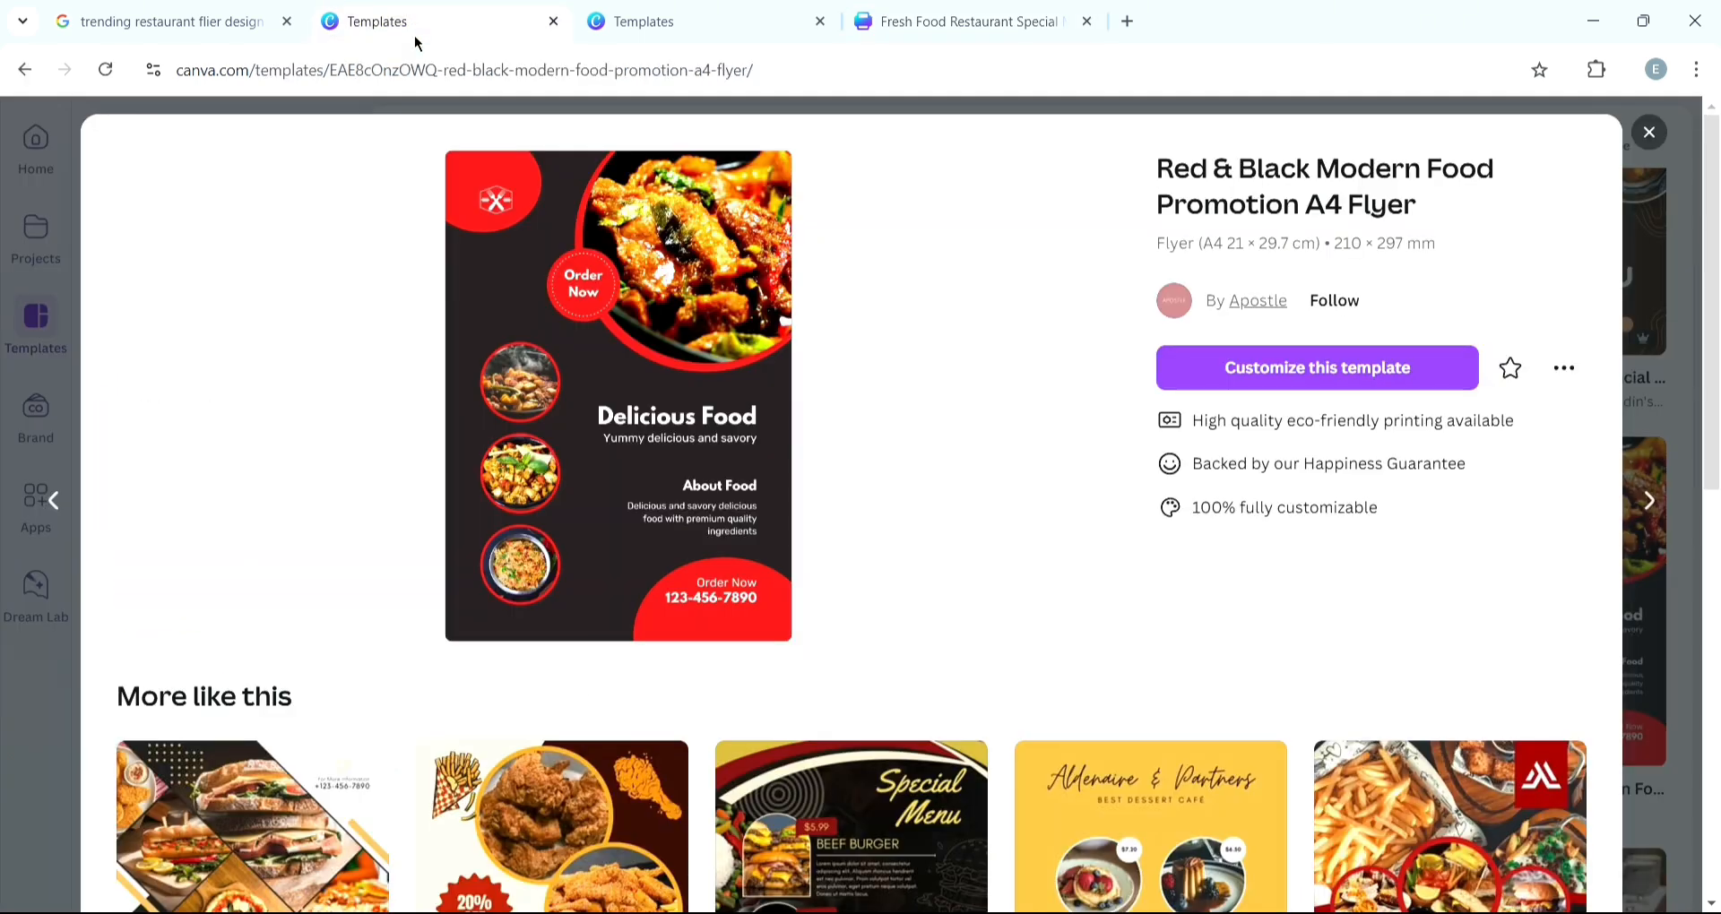
pyautogui.click(952, 20)
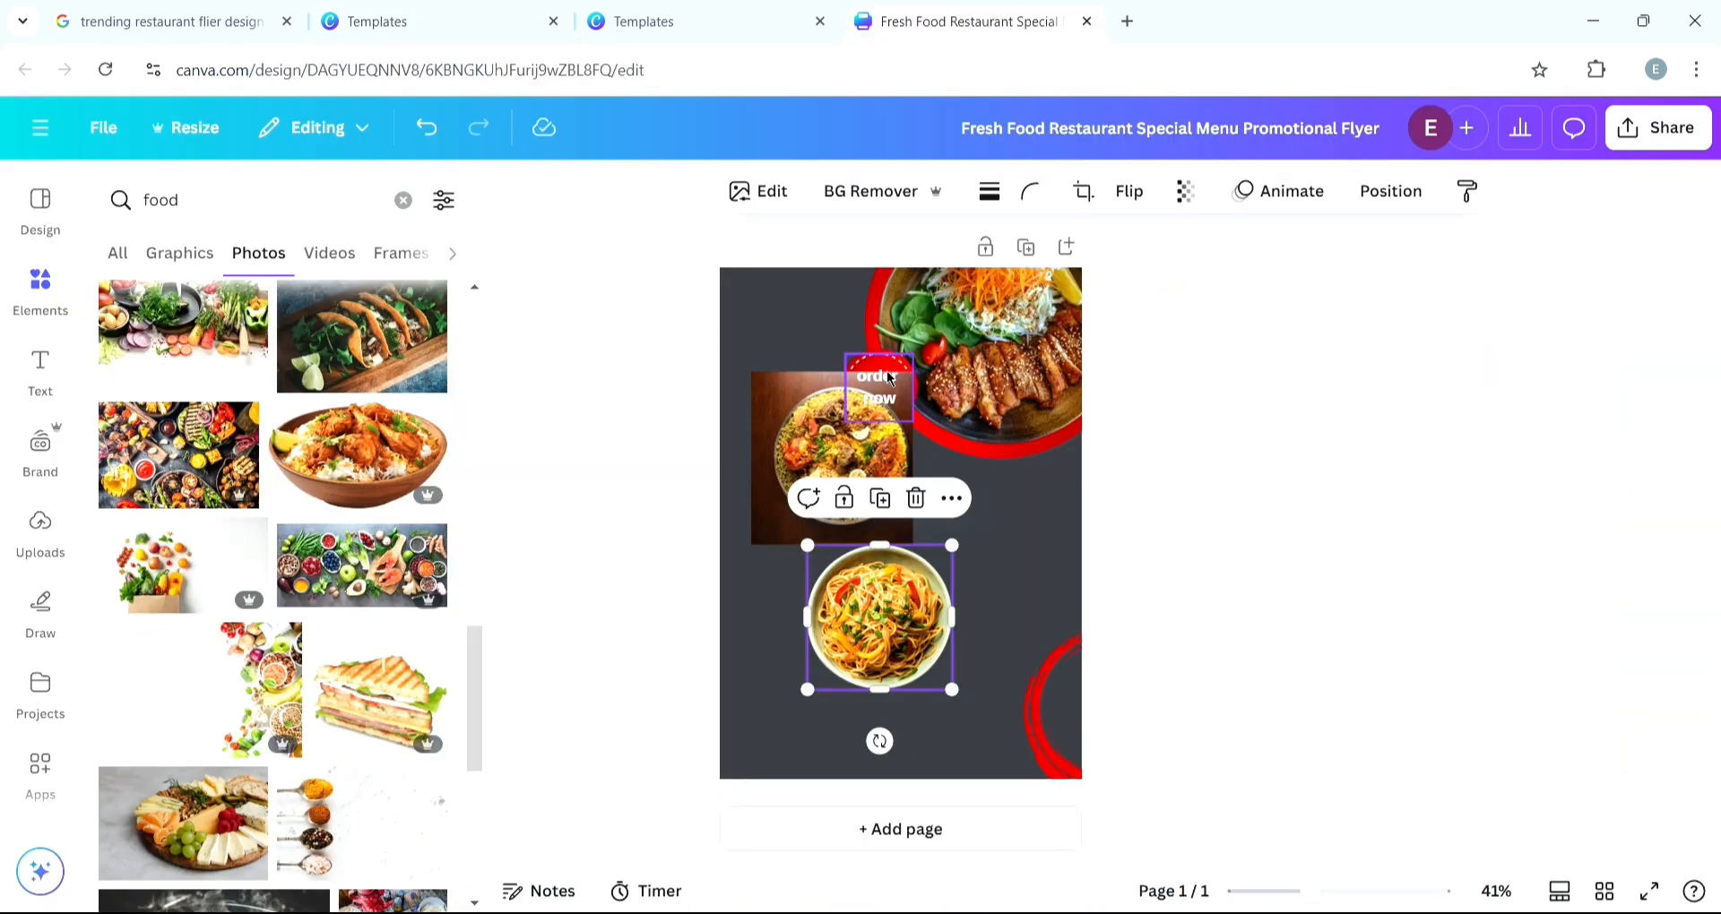
pyautogui.scroll(-3, 336, 611)
pyautogui.scroll(-4, 341, 618)
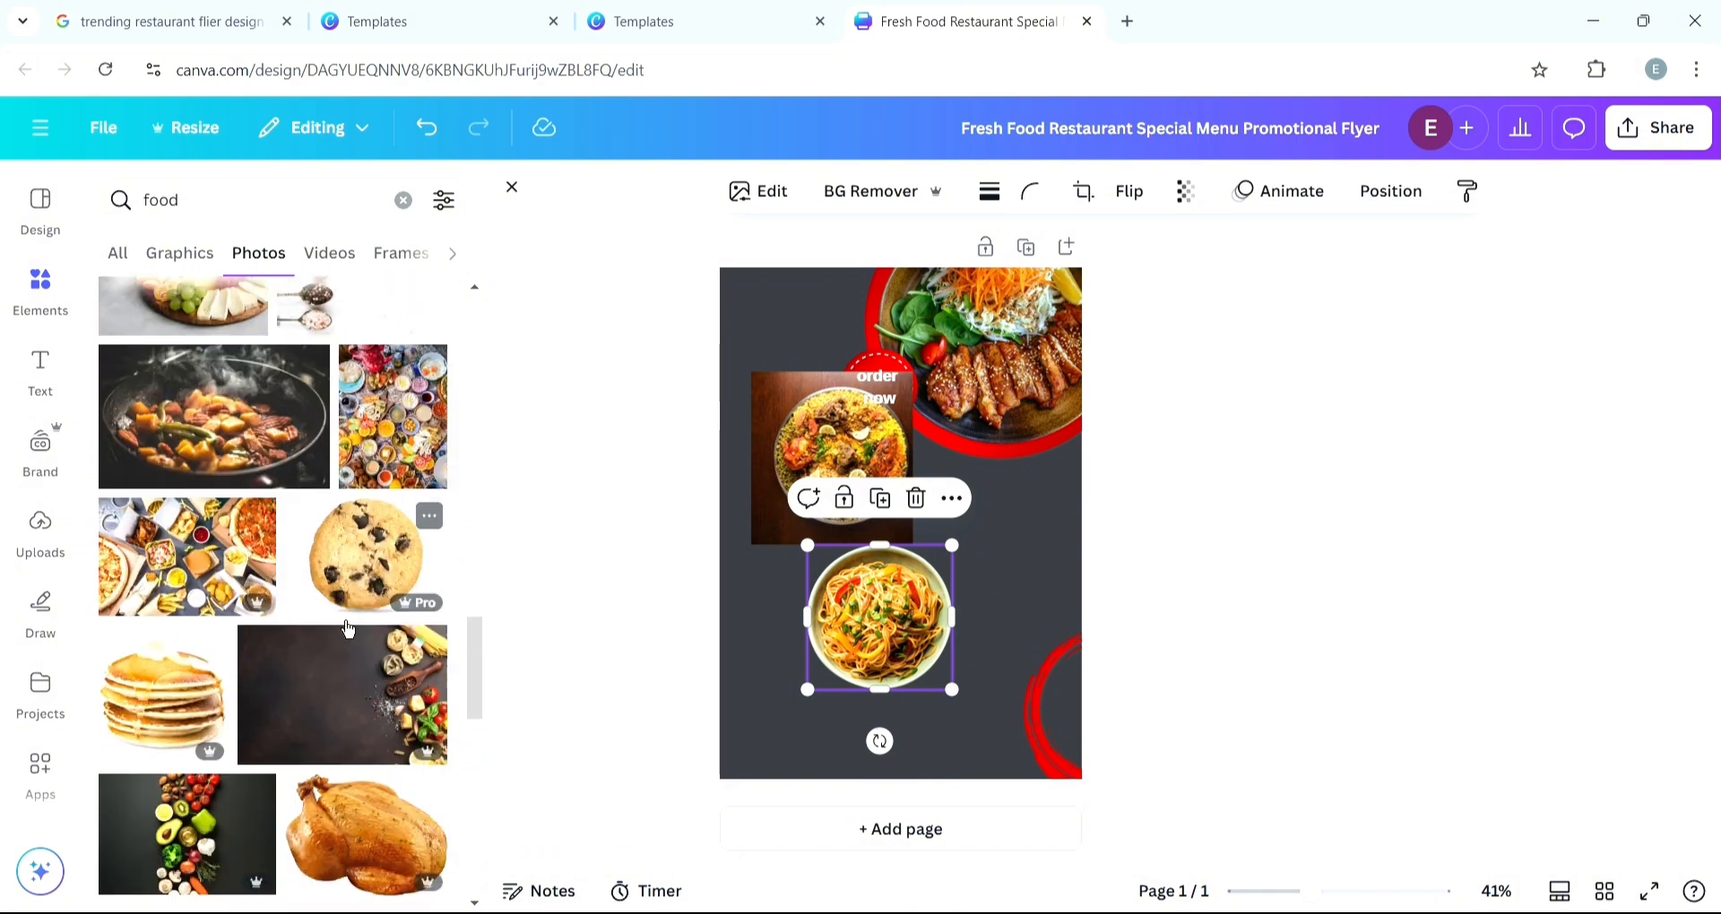
pyautogui.scroll(-6, 349, 630)
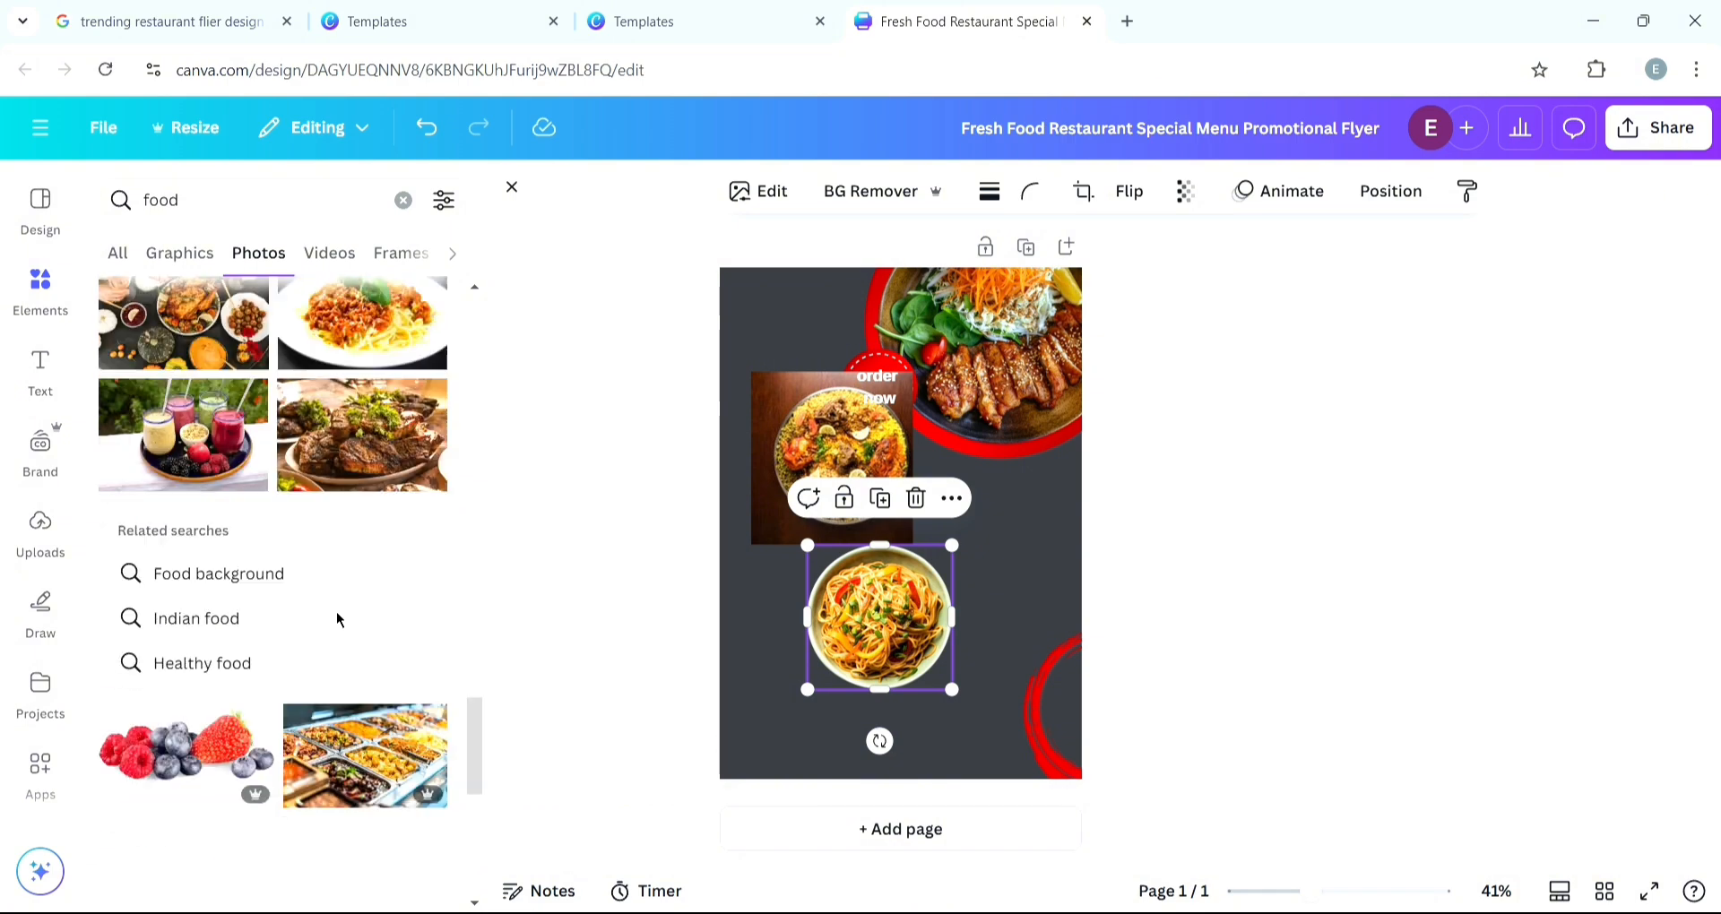
pyautogui.scroll(2, 336, 611)
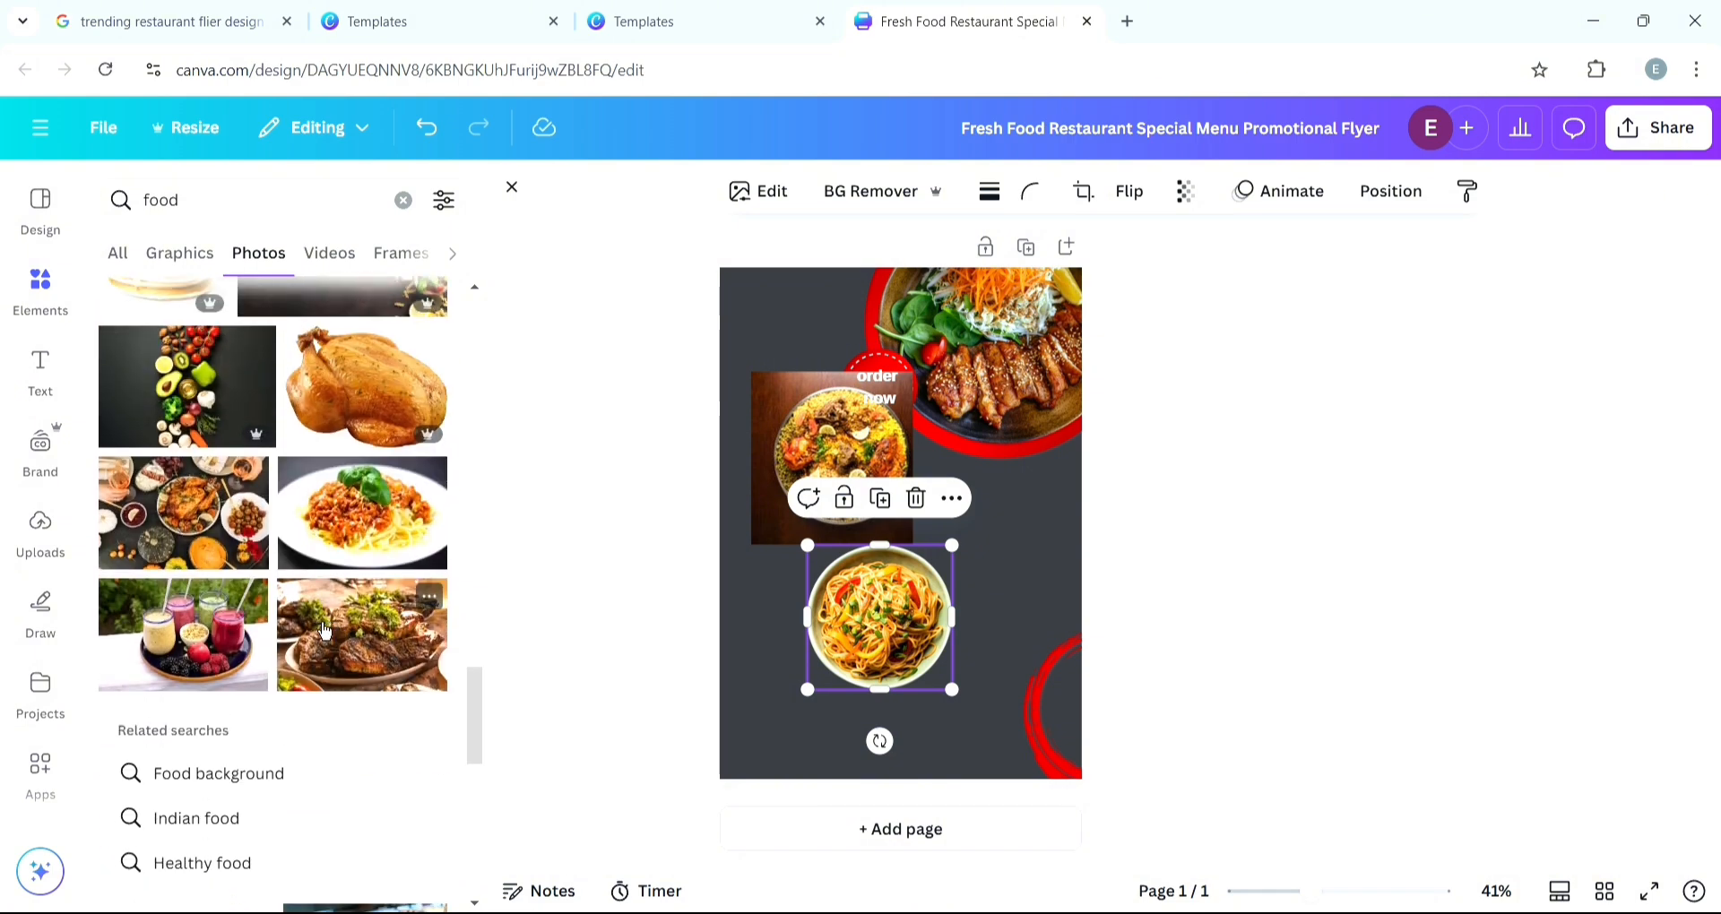
pyautogui.scroll(-1, 219, 618)
pyautogui.scroll(3, 219, 619)
pyautogui.scroll(-6, 218, 619)
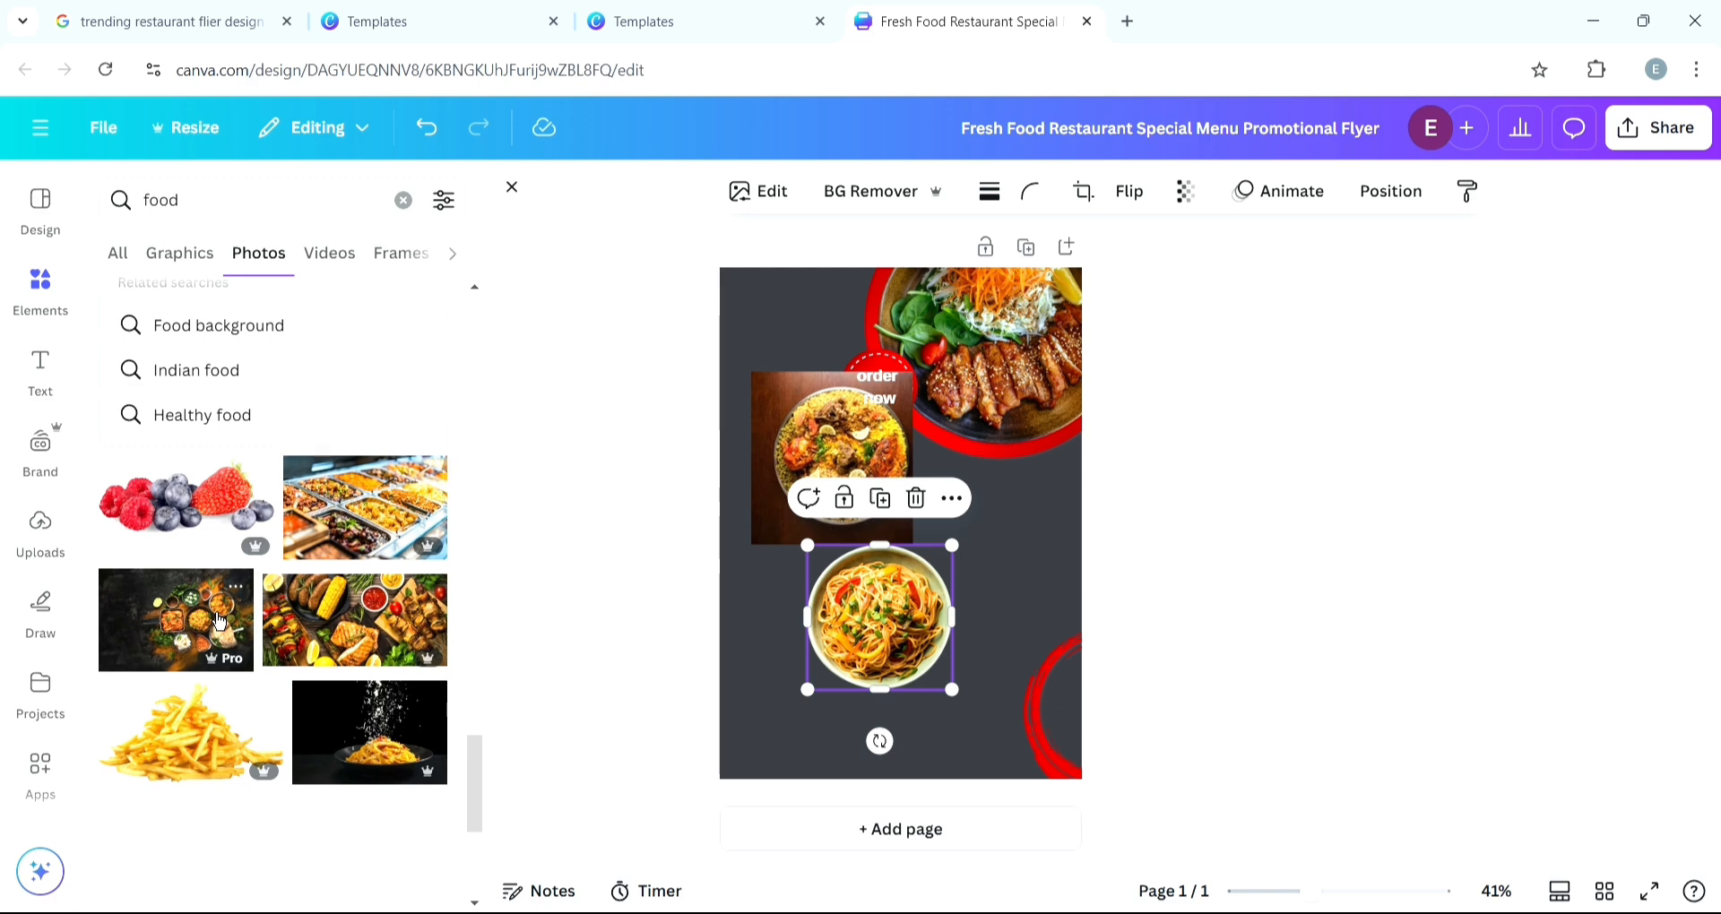
pyautogui.scroll(-4, 220, 620)
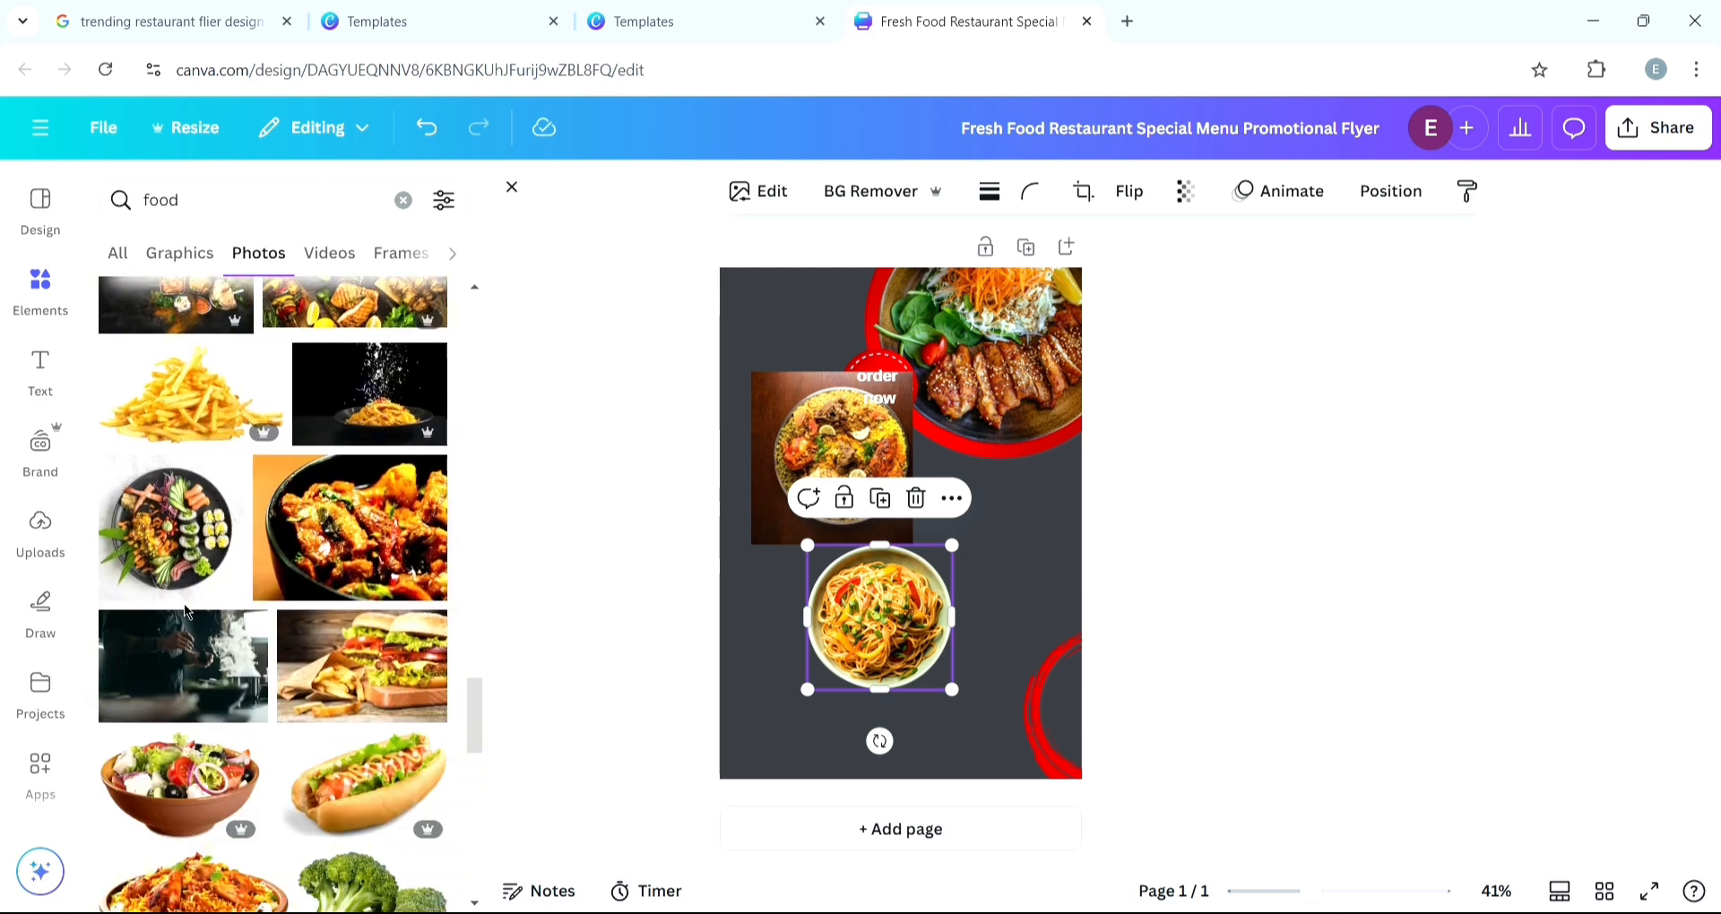
pyautogui.scroll(-1, 186, 612)
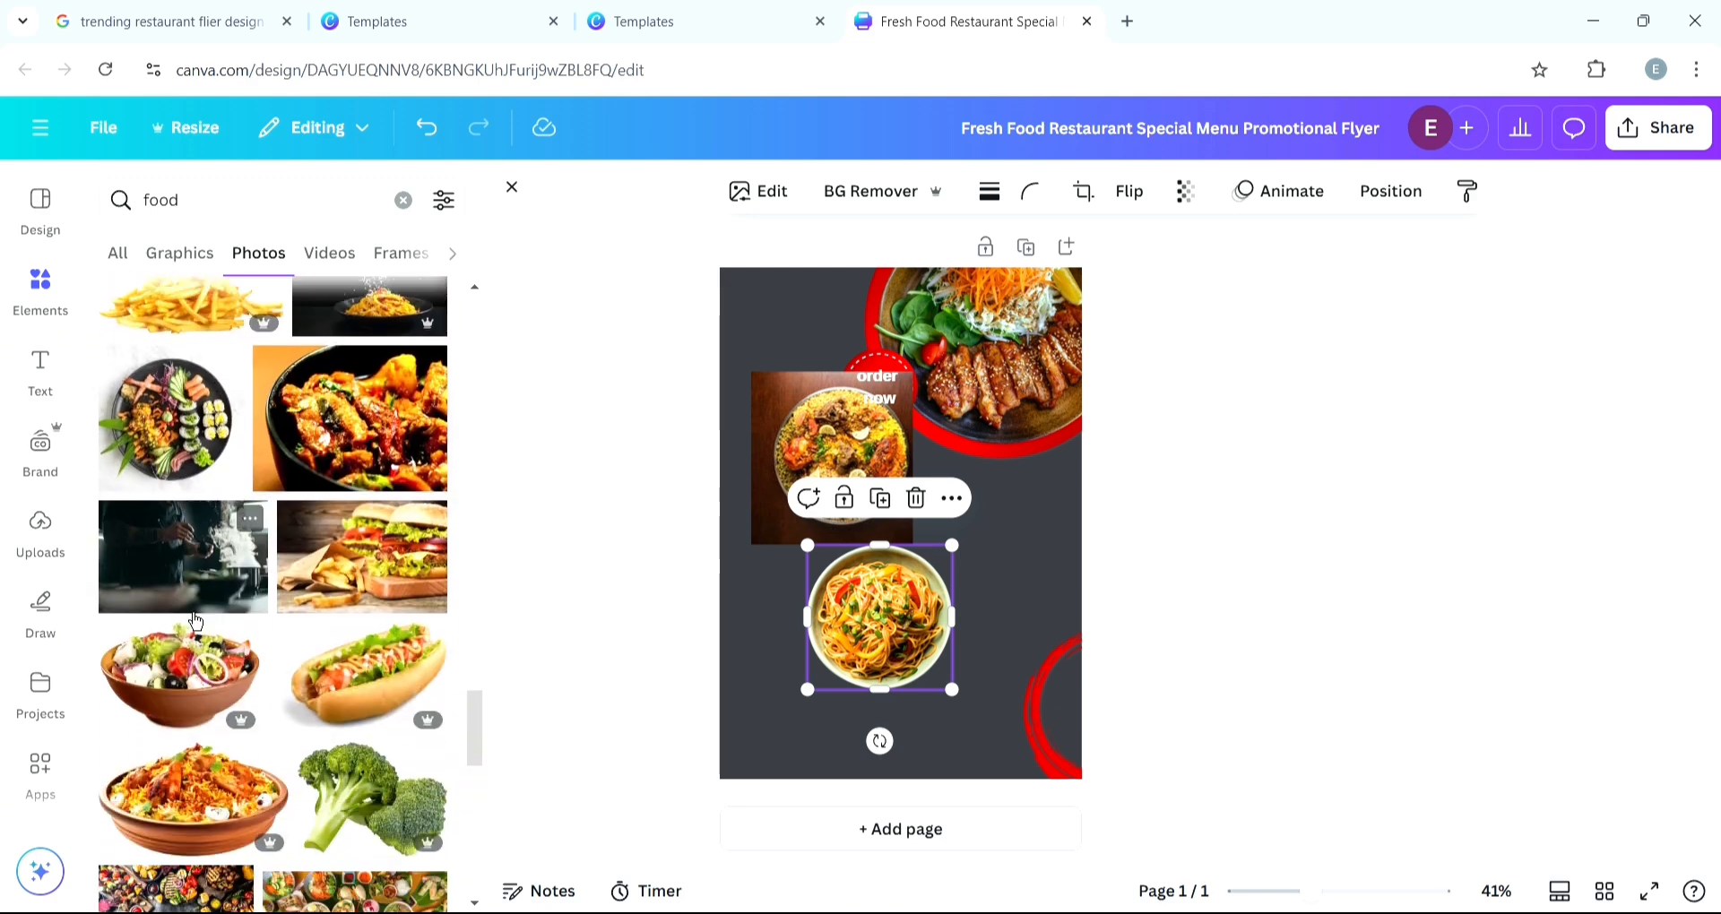
# - Add the sushi platter photo, shrink it and place it to the right of the noodle bowl
pyautogui.click(162, 465)
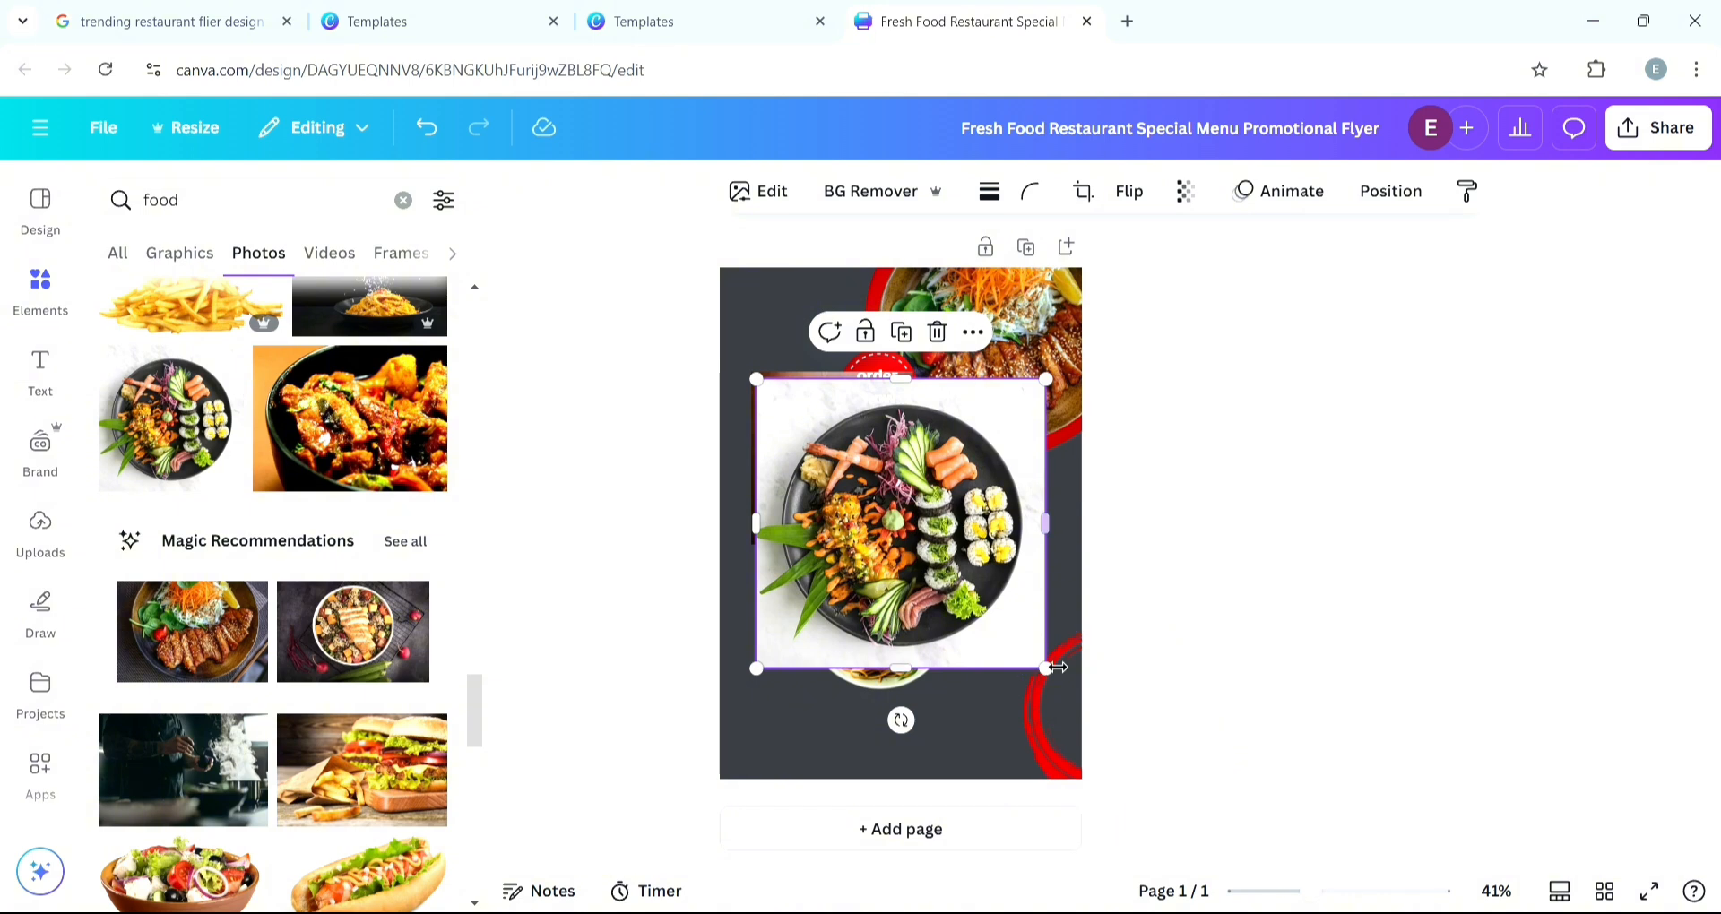
pyautogui.moveTo(1046, 667); pyautogui.dragTo(933, 556)
pyautogui.moveTo(869, 476); pyautogui.dragTo(1046, 575)
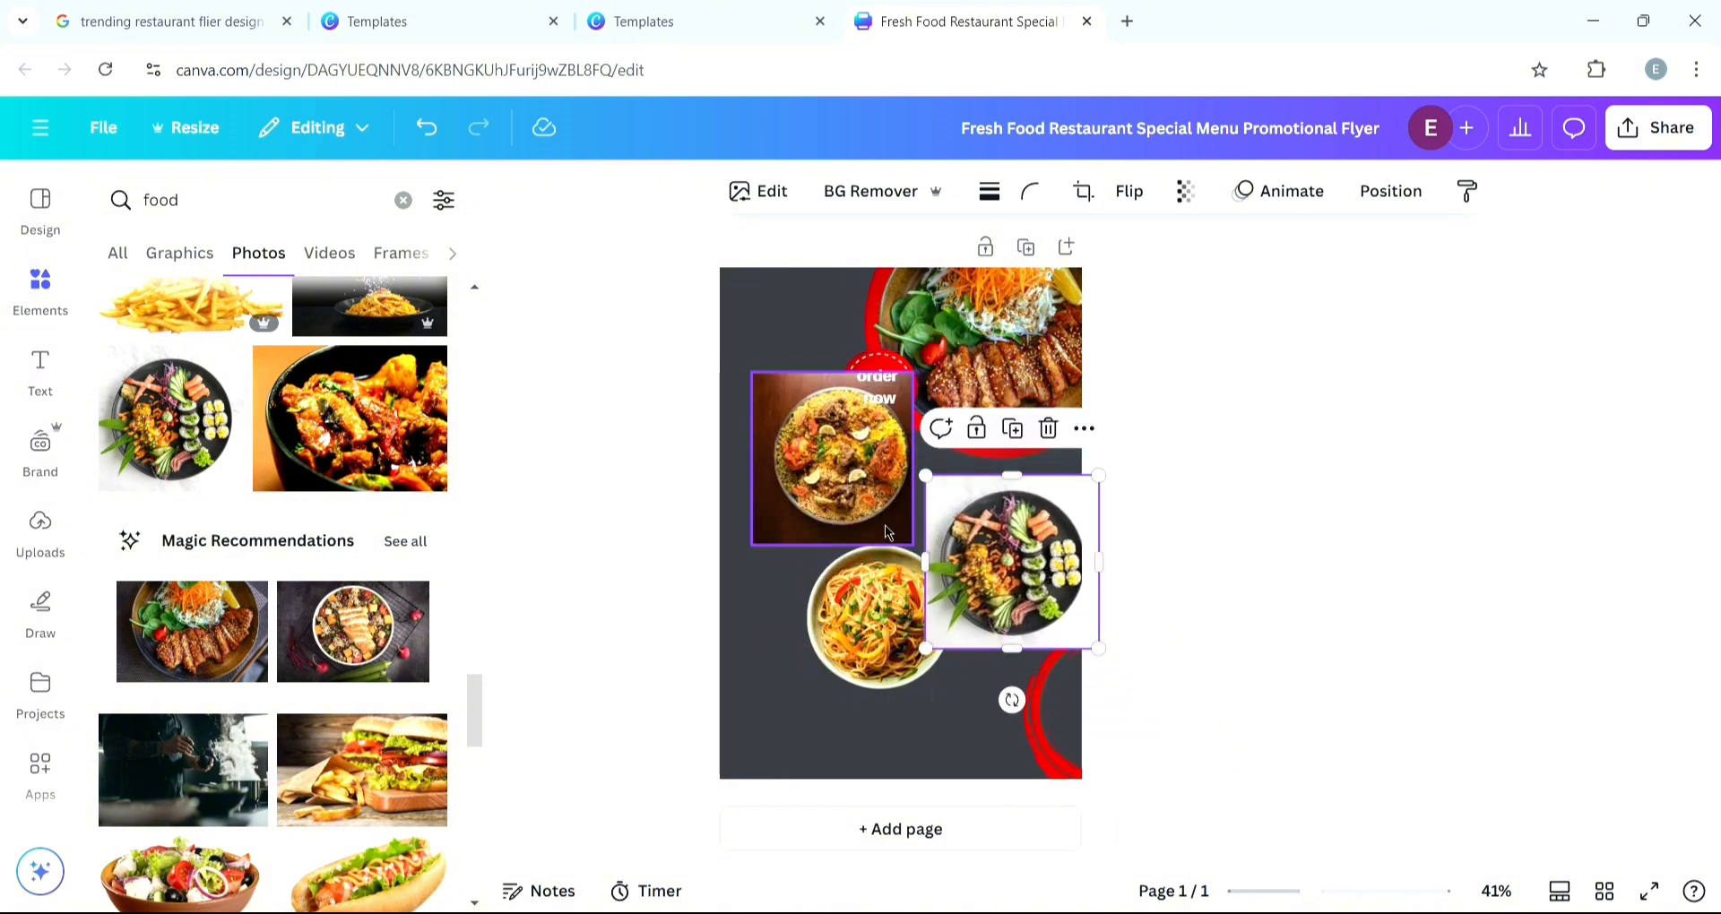
# - Resize the biryani photo and move the noodle bowl photo lower down the flyer's left side
pyautogui.moveTo(887, 532); pyautogui.dragTo(826, 475)
pyautogui.moveTo(749, 416); pyautogui.dragTo(821, 480)
pyautogui.click(830, 690)
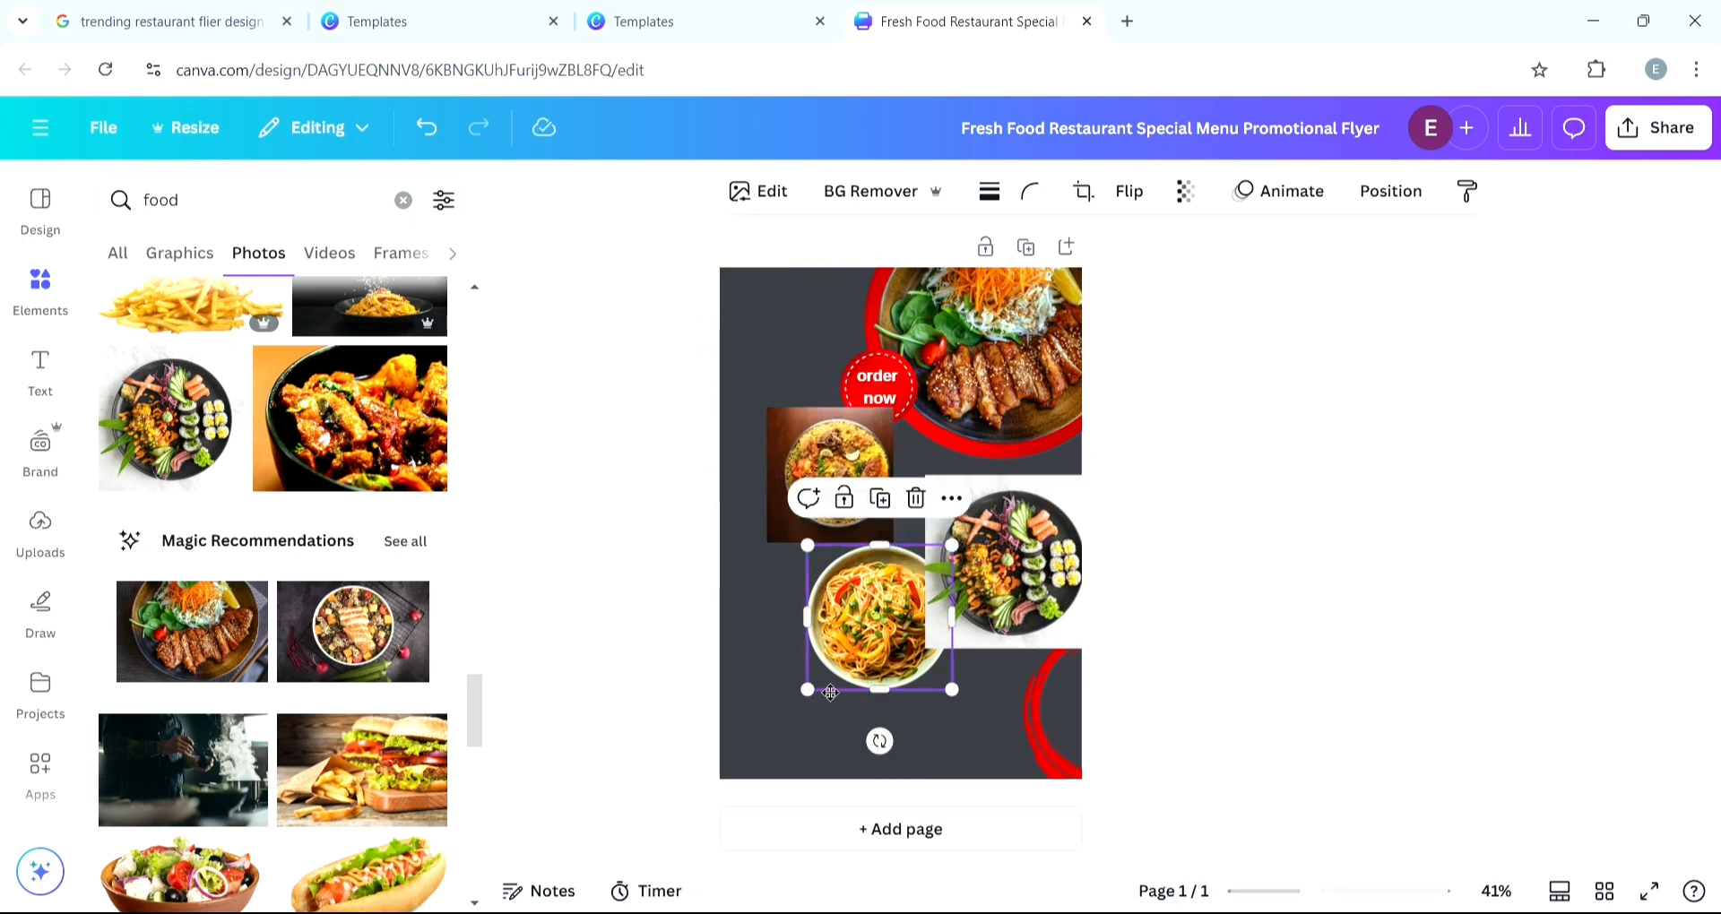
pyautogui.moveTo(831, 693); pyautogui.dragTo(780, 724)
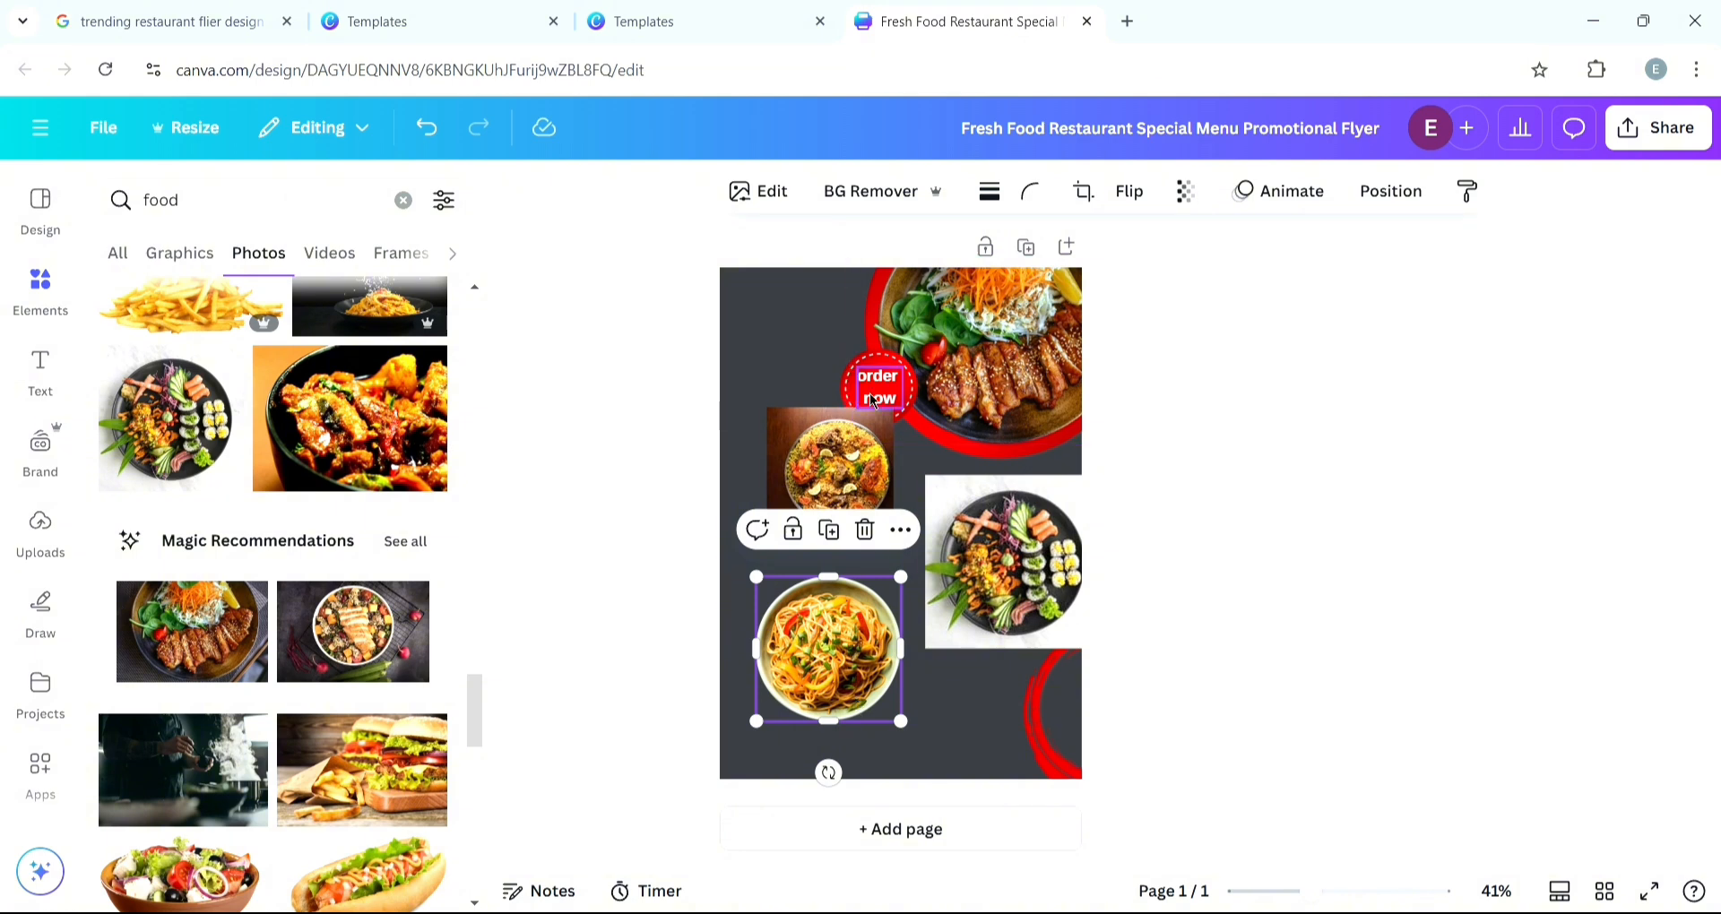
# - Remove the background from the biryani photo and nudge it into place
pyautogui.click(819, 421)
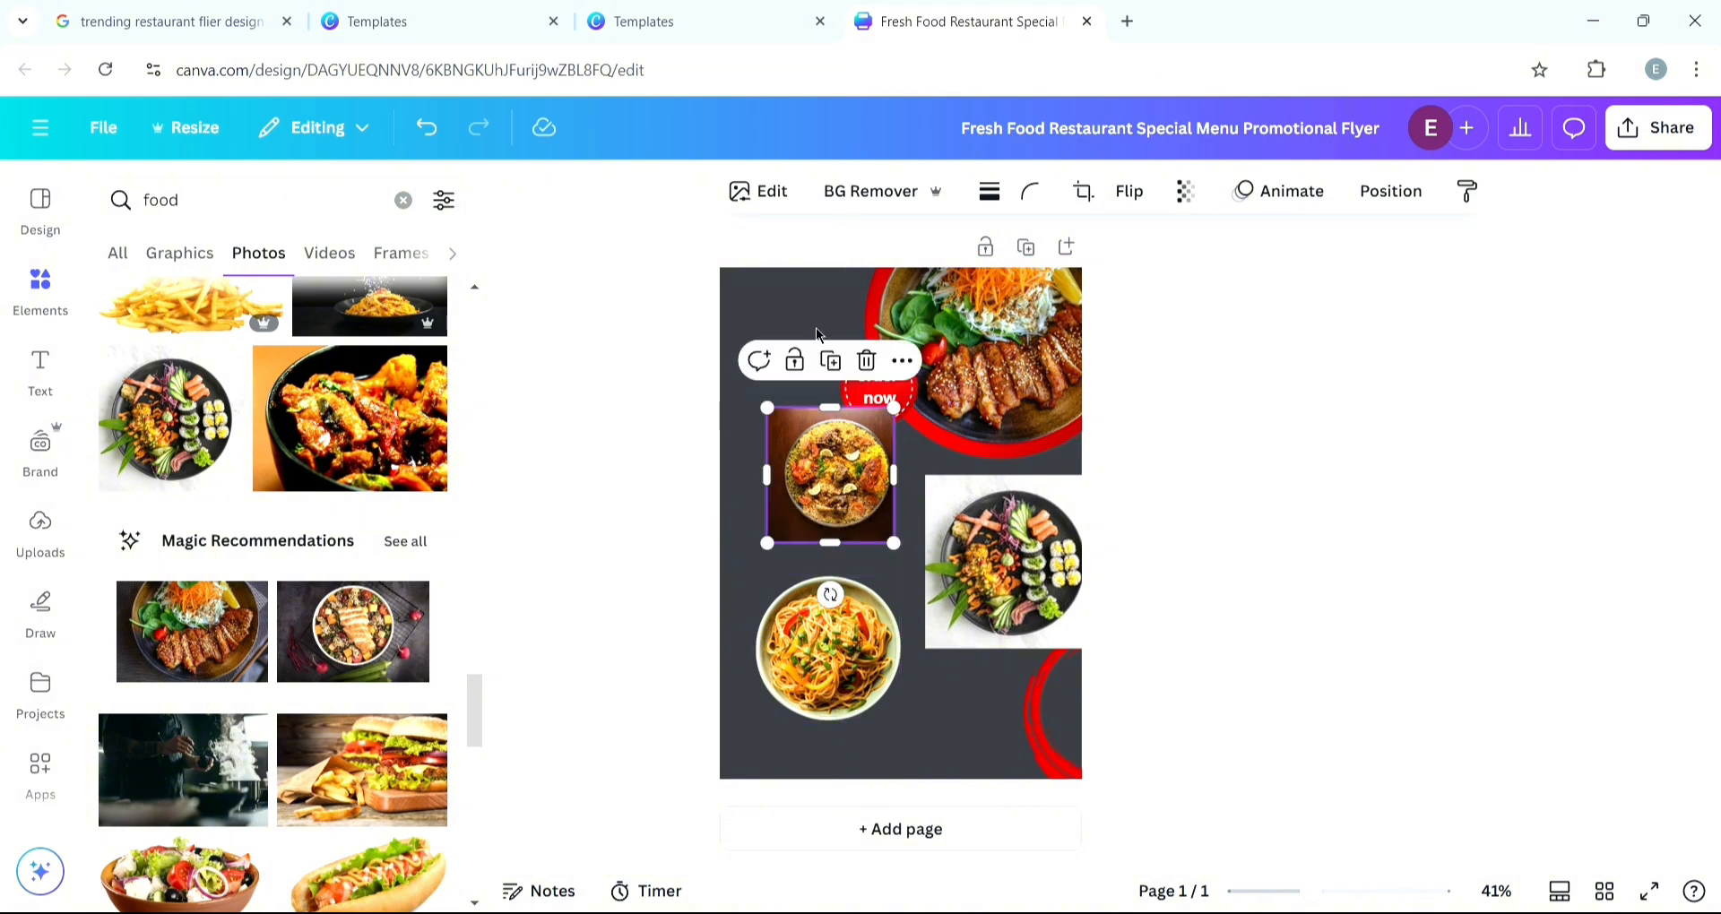
pyautogui.click(881, 206)
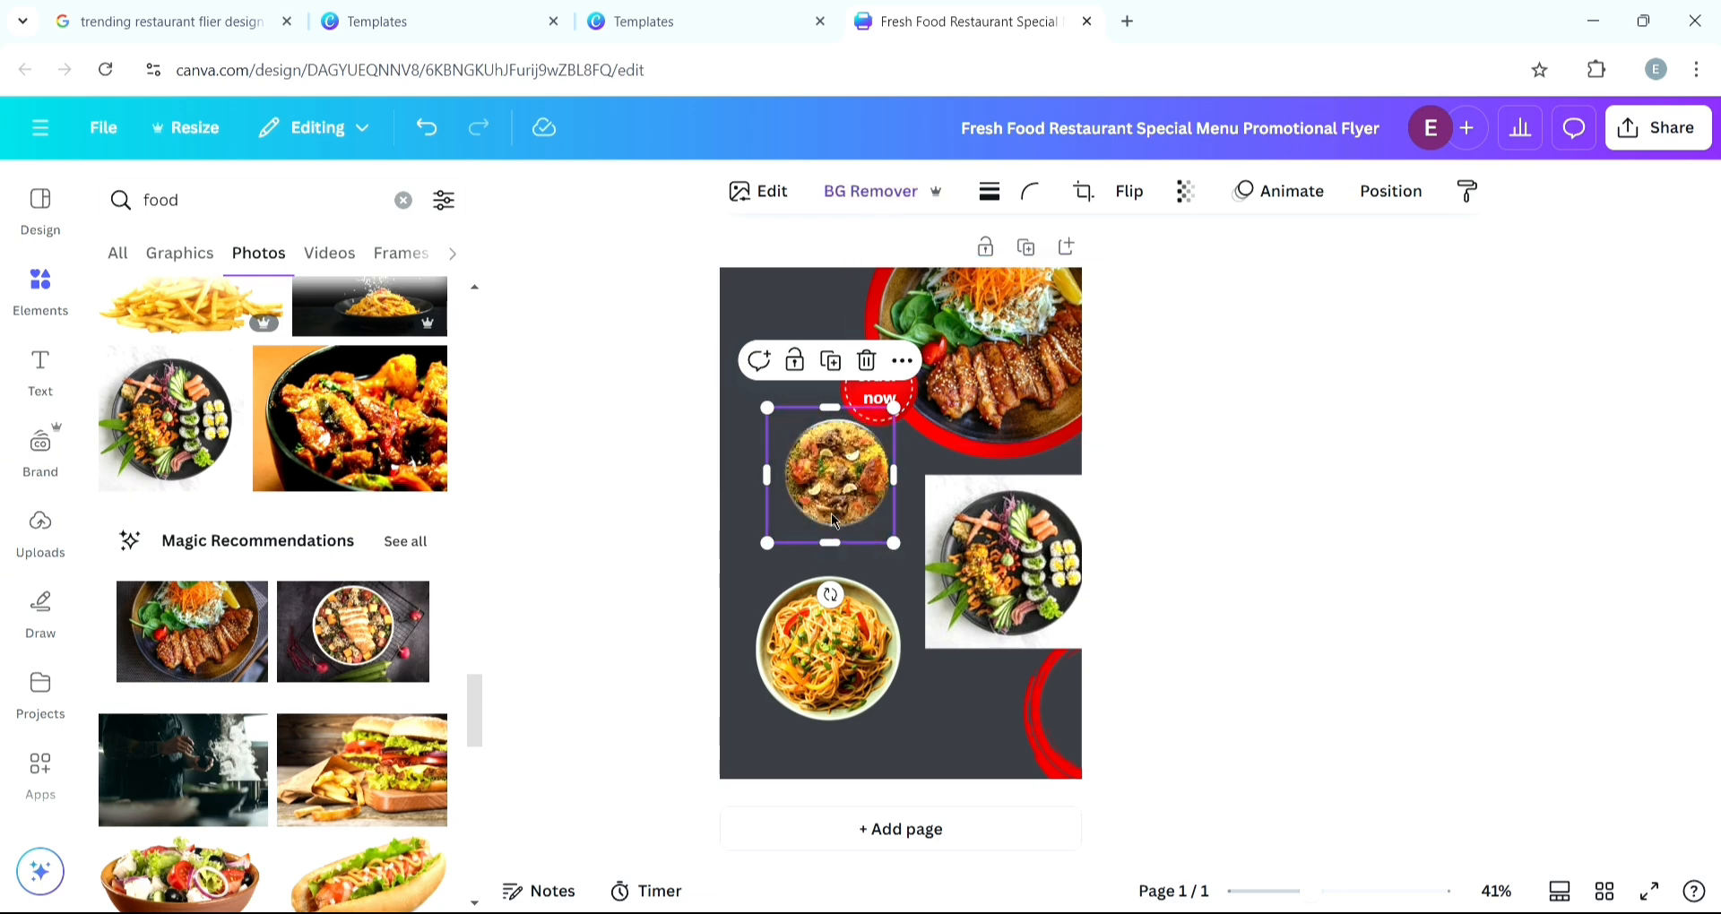
pyautogui.moveTo(820, 488); pyautogui.dragTo(806, 506)
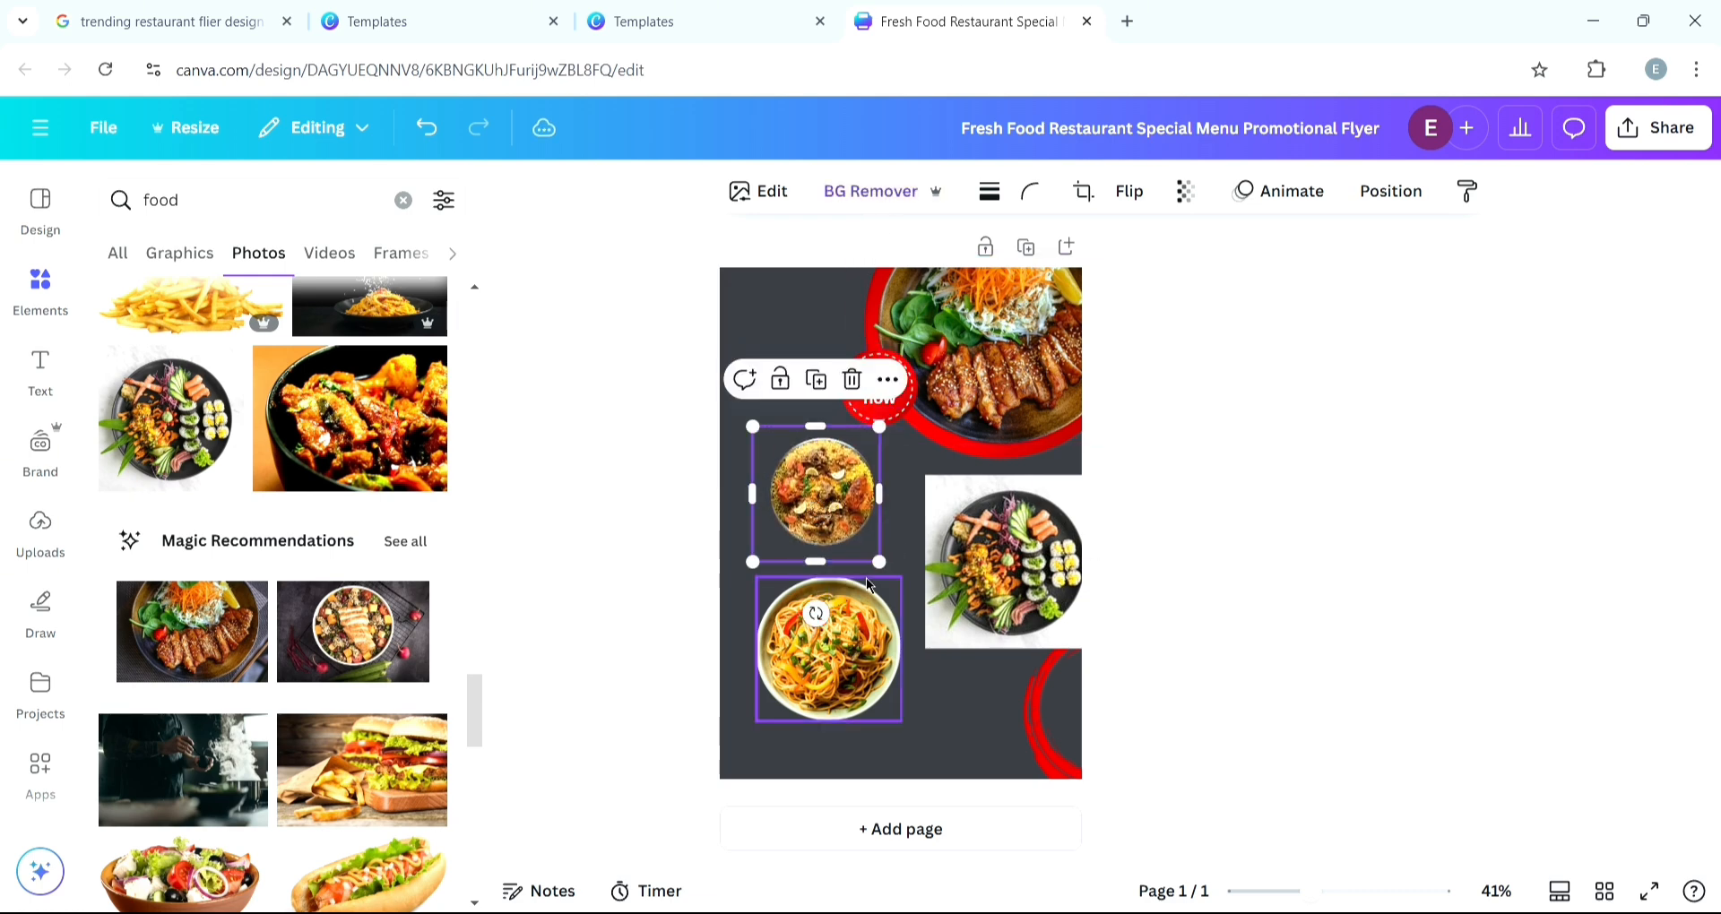
# - Remove the sushi photo's background and arrange the three dish photos diagonally down the flyer
pyautogui.click(948, 620)
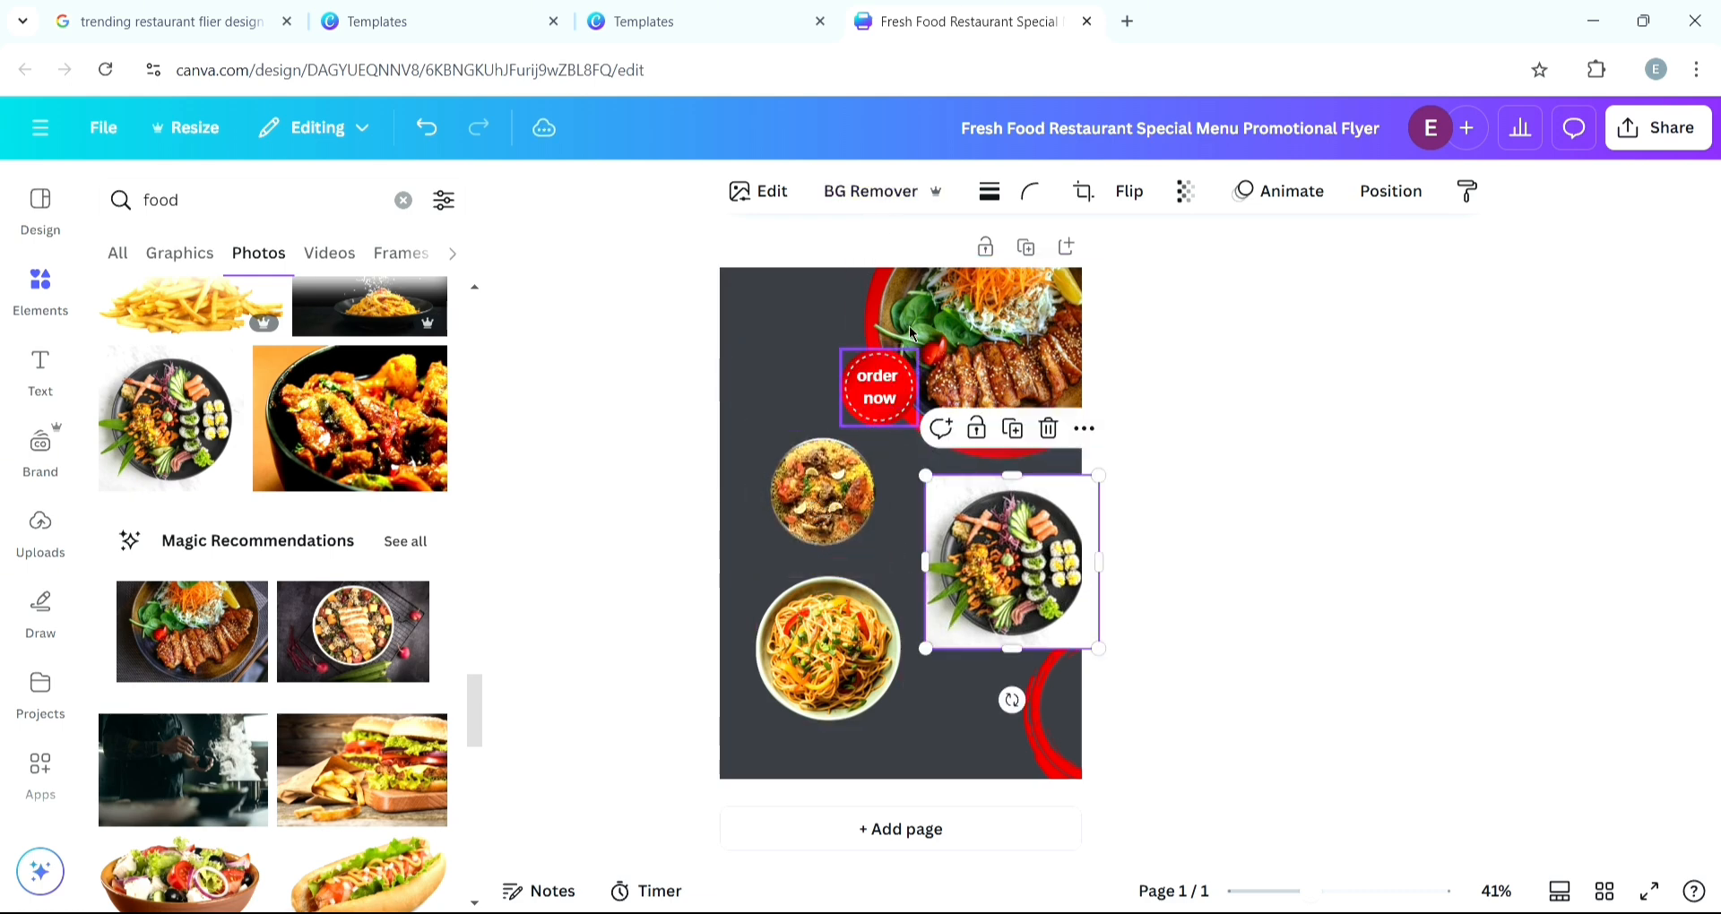
pyautogui.click(885, 194)
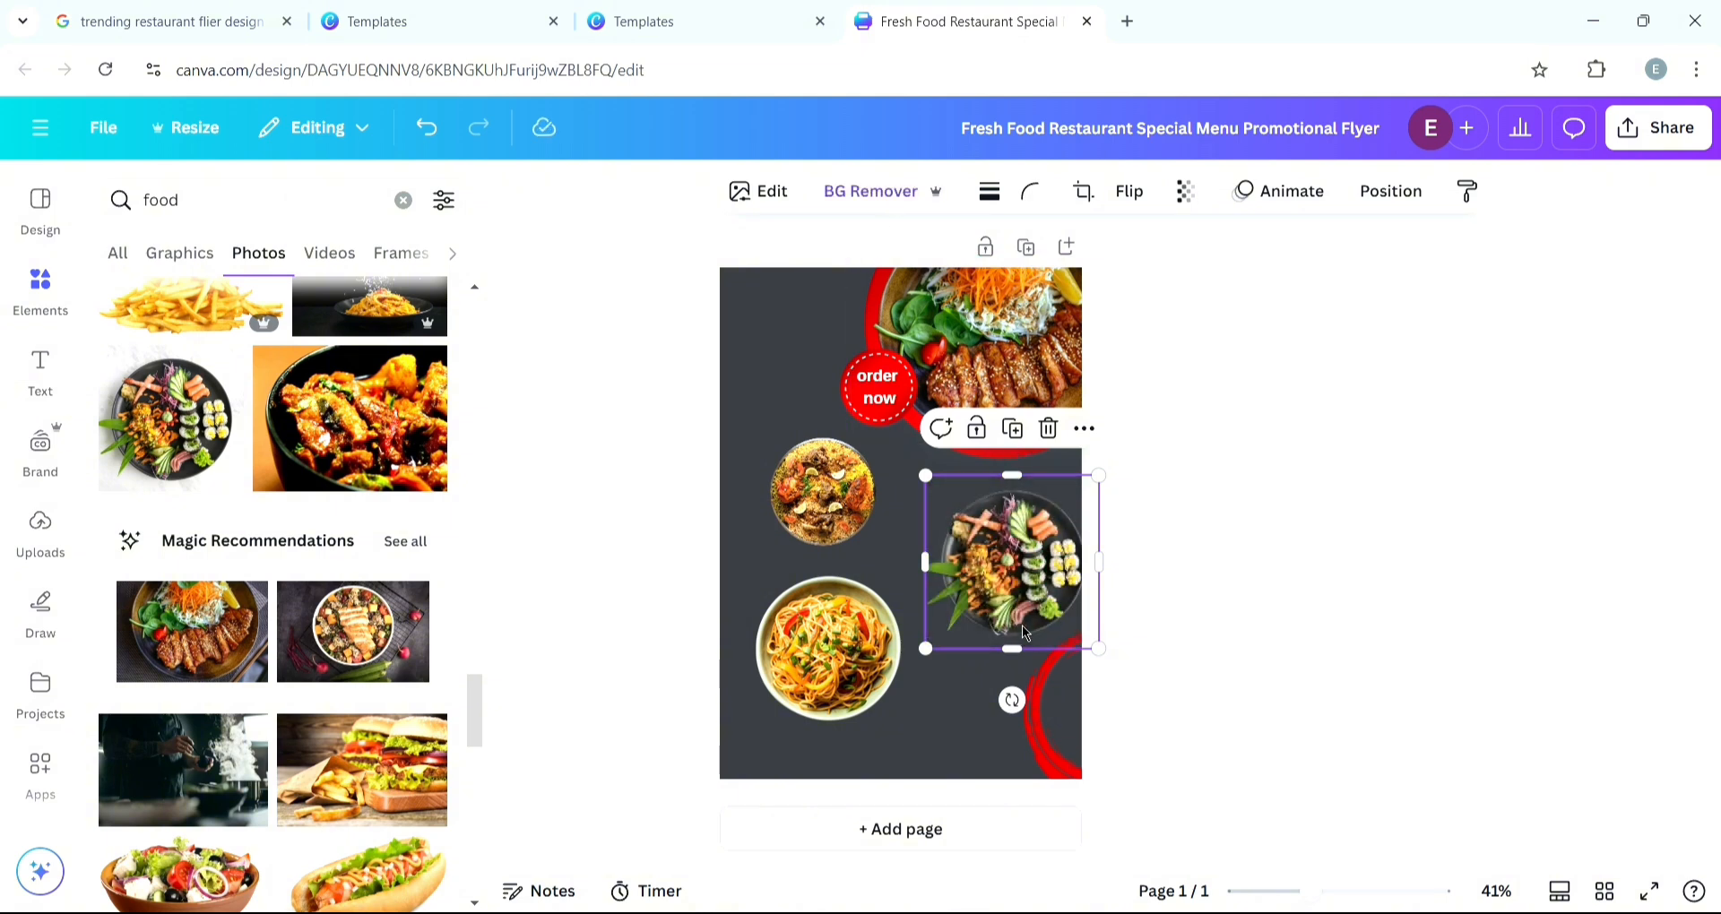
pyautogui.moveTo(1025, 632); pyautogui.dragTo(979, 603)
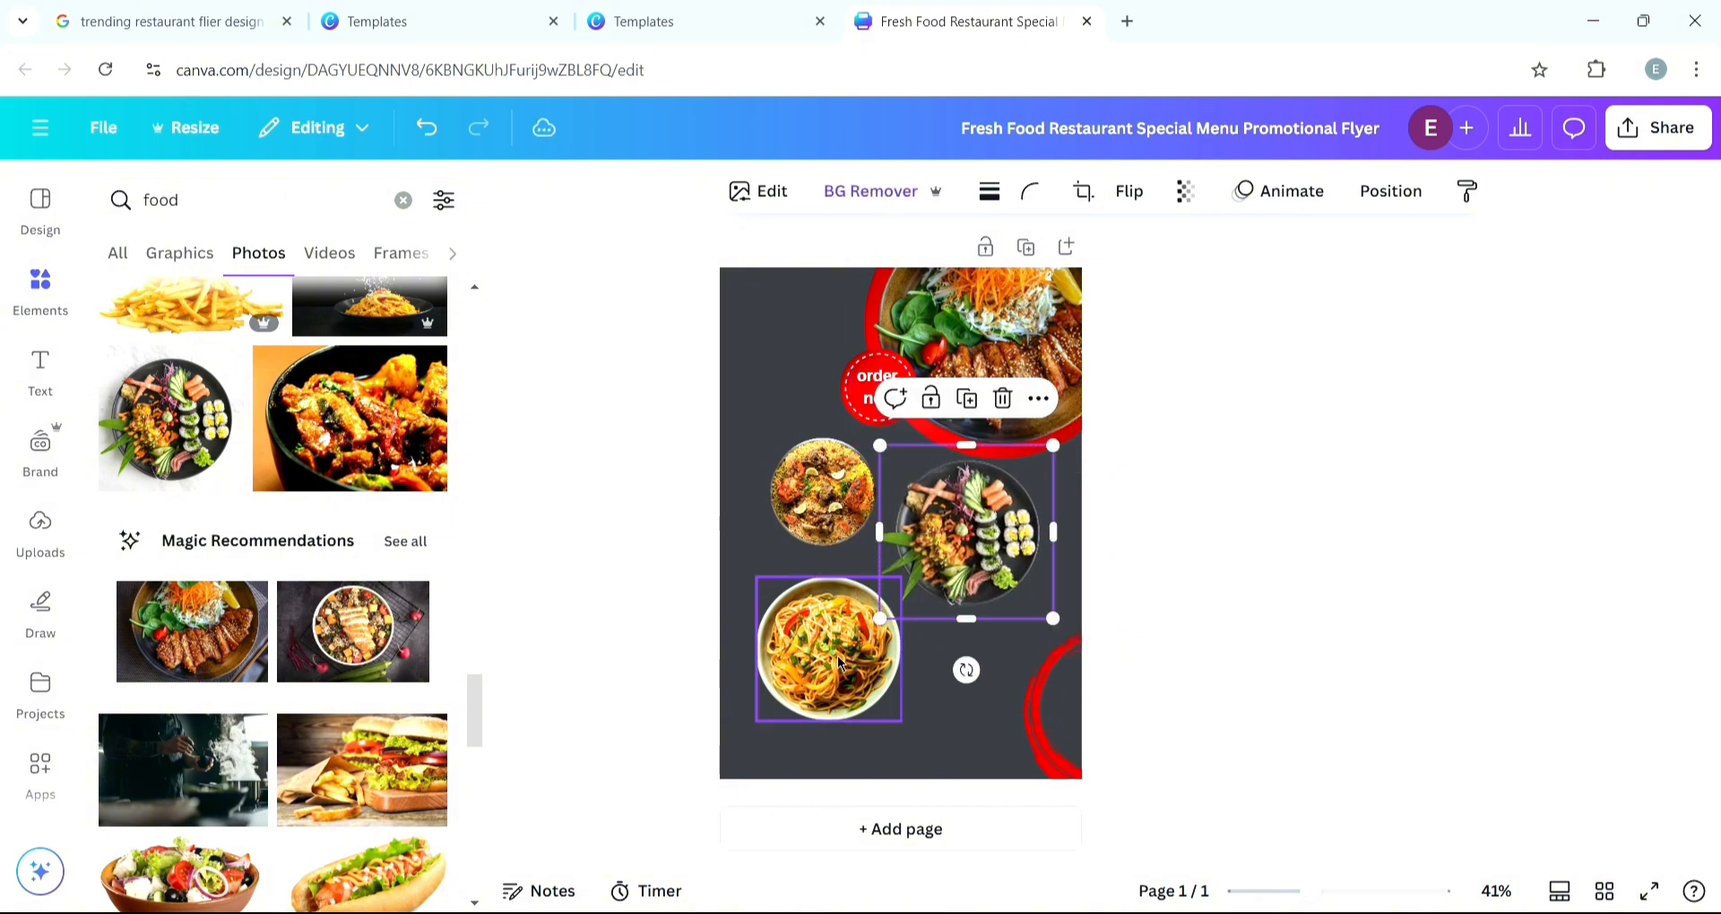
pyautogui.moveTo(838, 663); pyautogui.dragTo(926, 679)
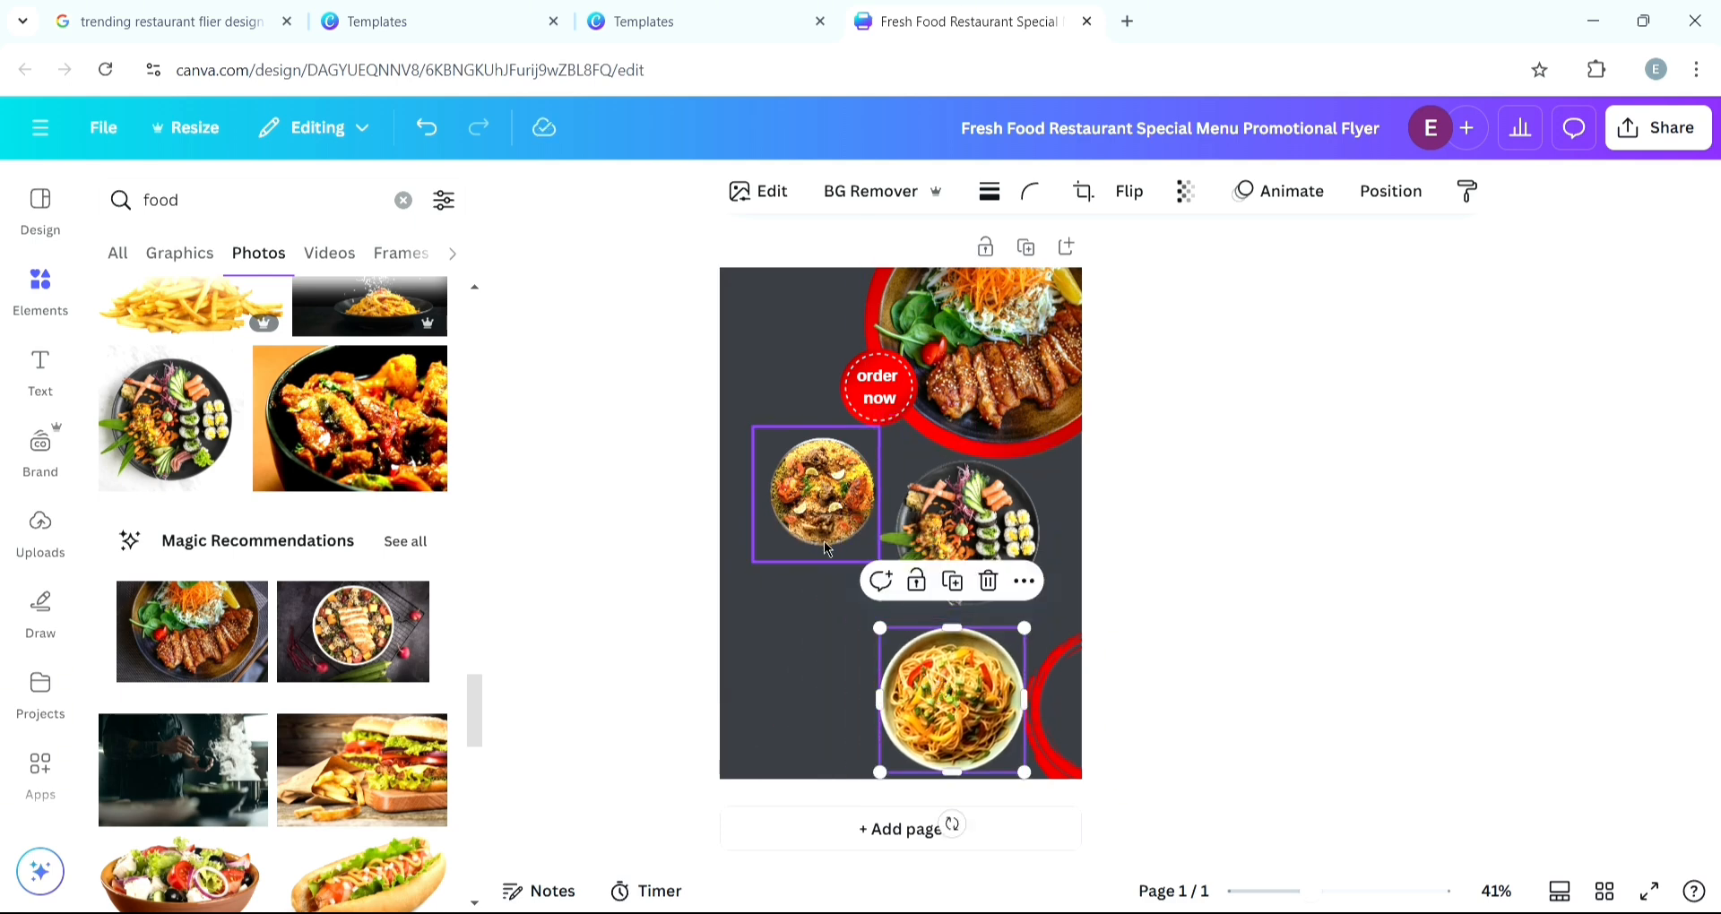
pyautogui.moveTo(821, 526); pyautogui.dragTo(807, 496)
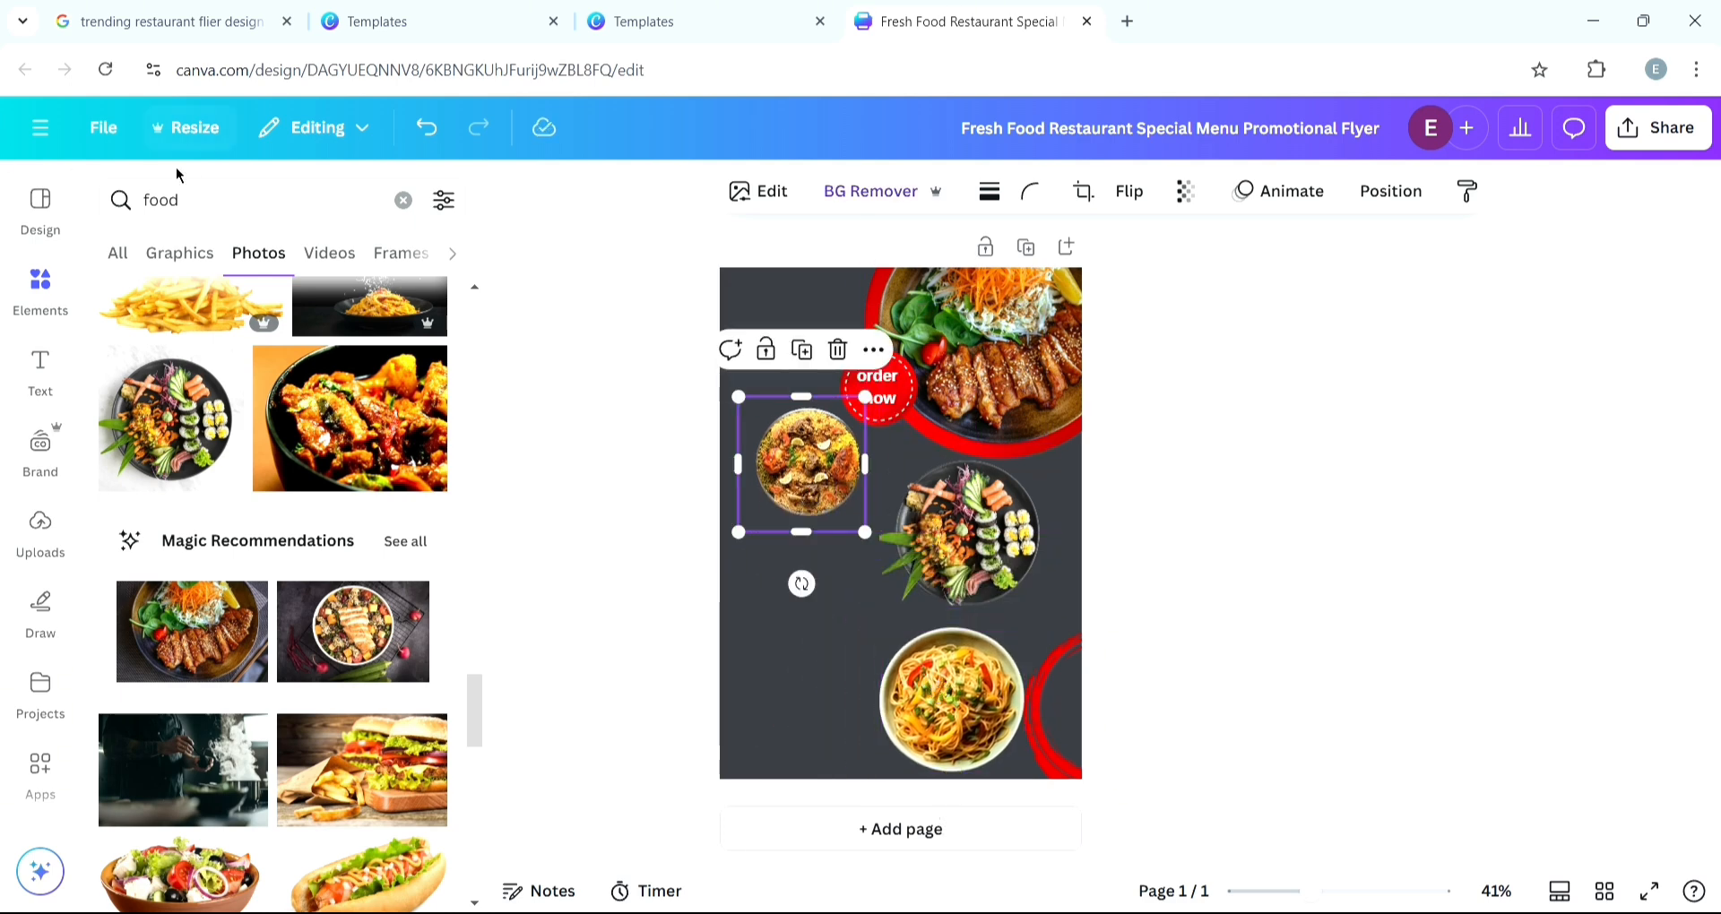
# - Search the elements for "red circle"
pyautogui.click(211, 210)
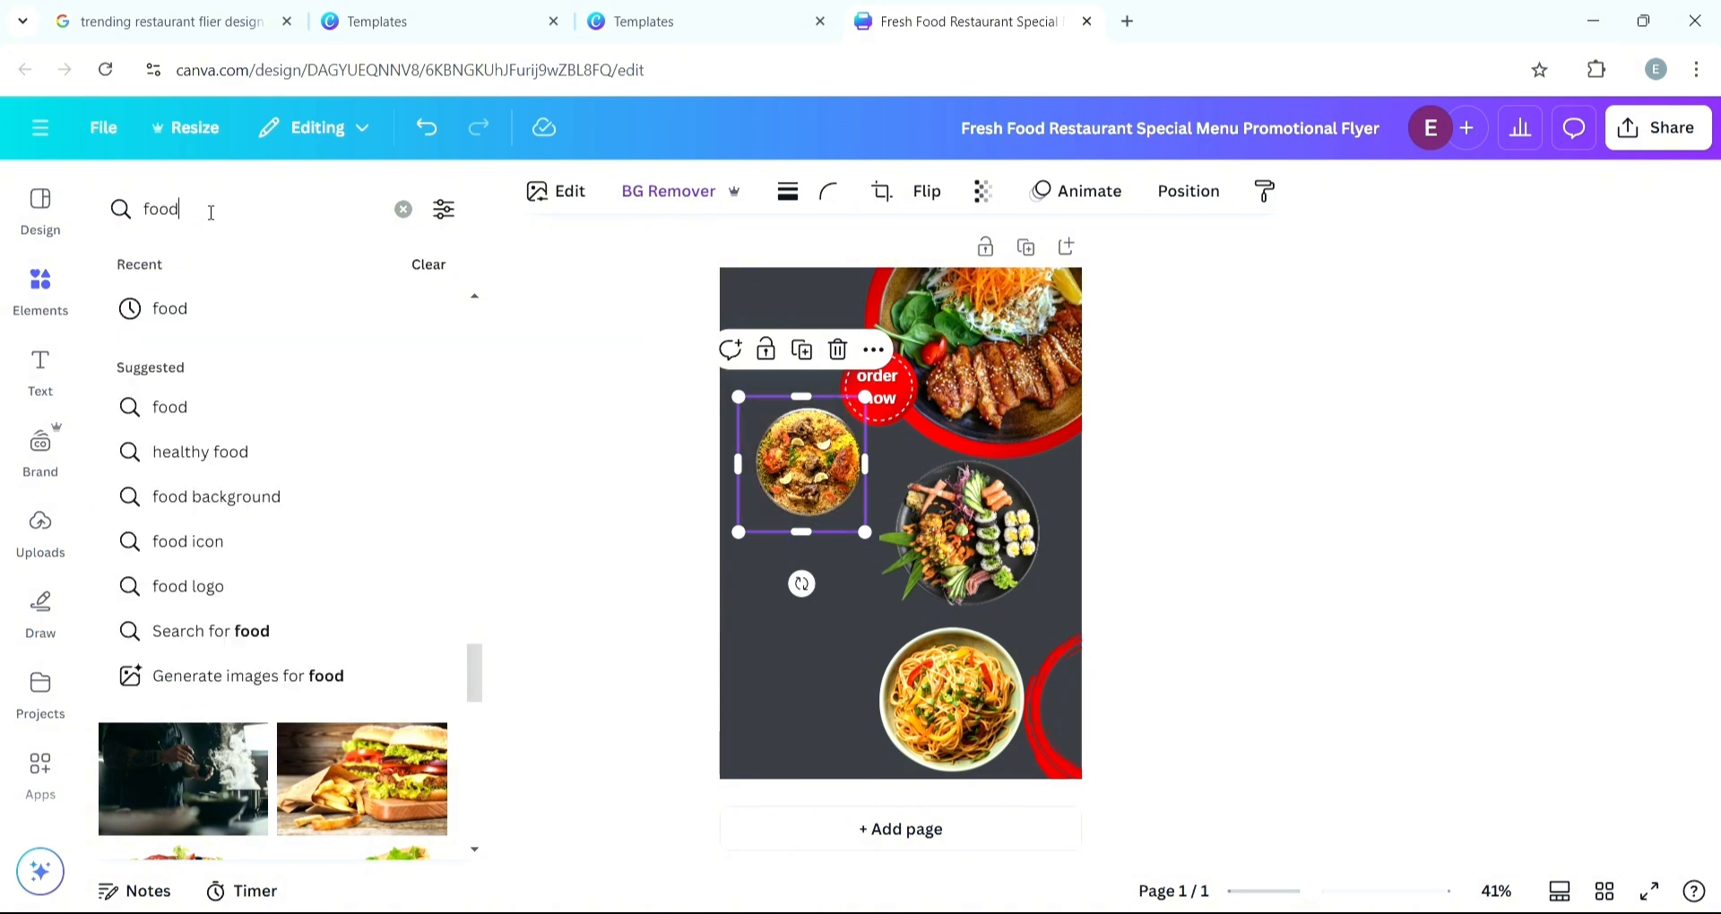
pyautogui.press('BackSpace')
pyautogui.press('BackSpace')
pyautogui.press('BackSpace')
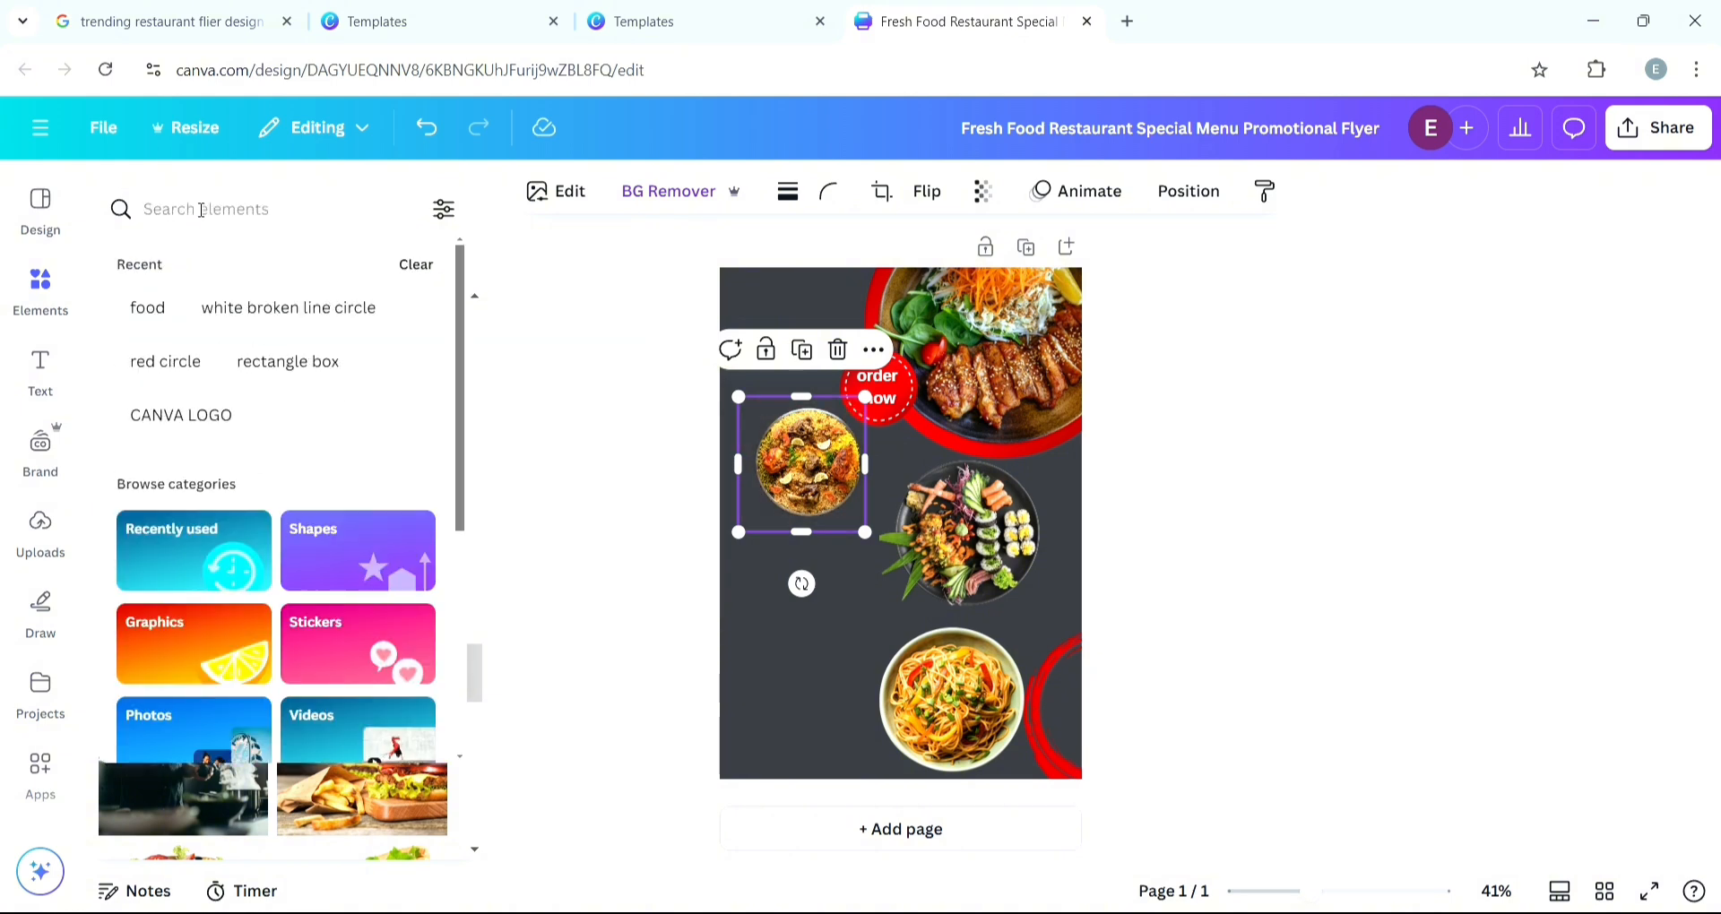
pyautogui.write('red')
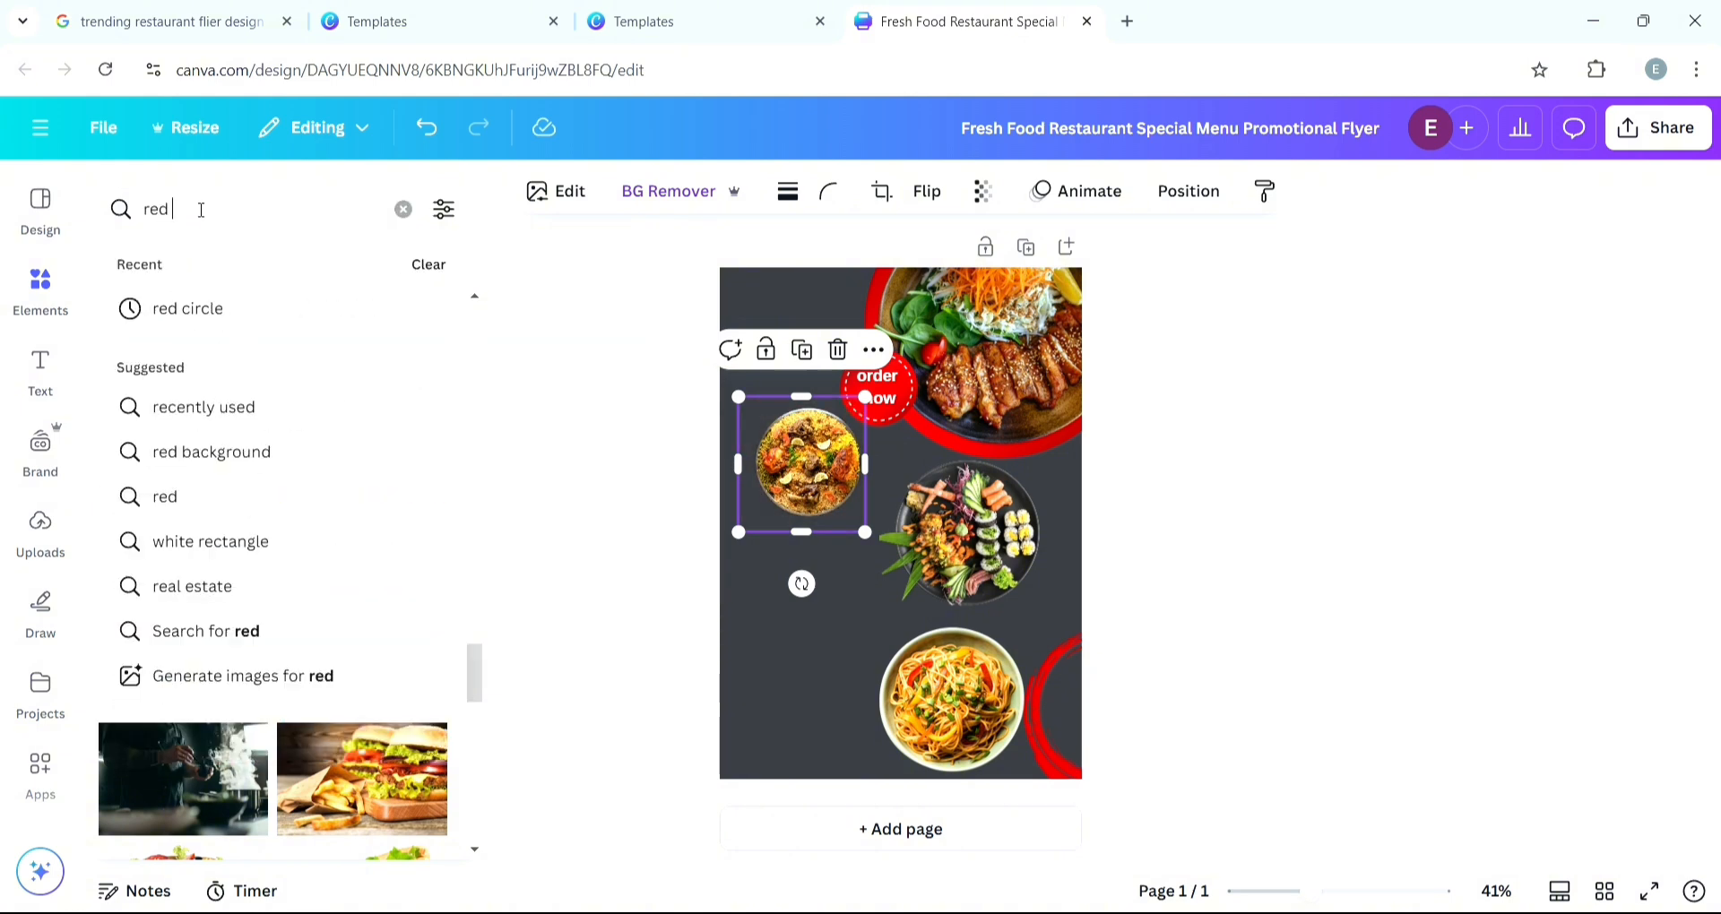
pyautogui.write(' circle')
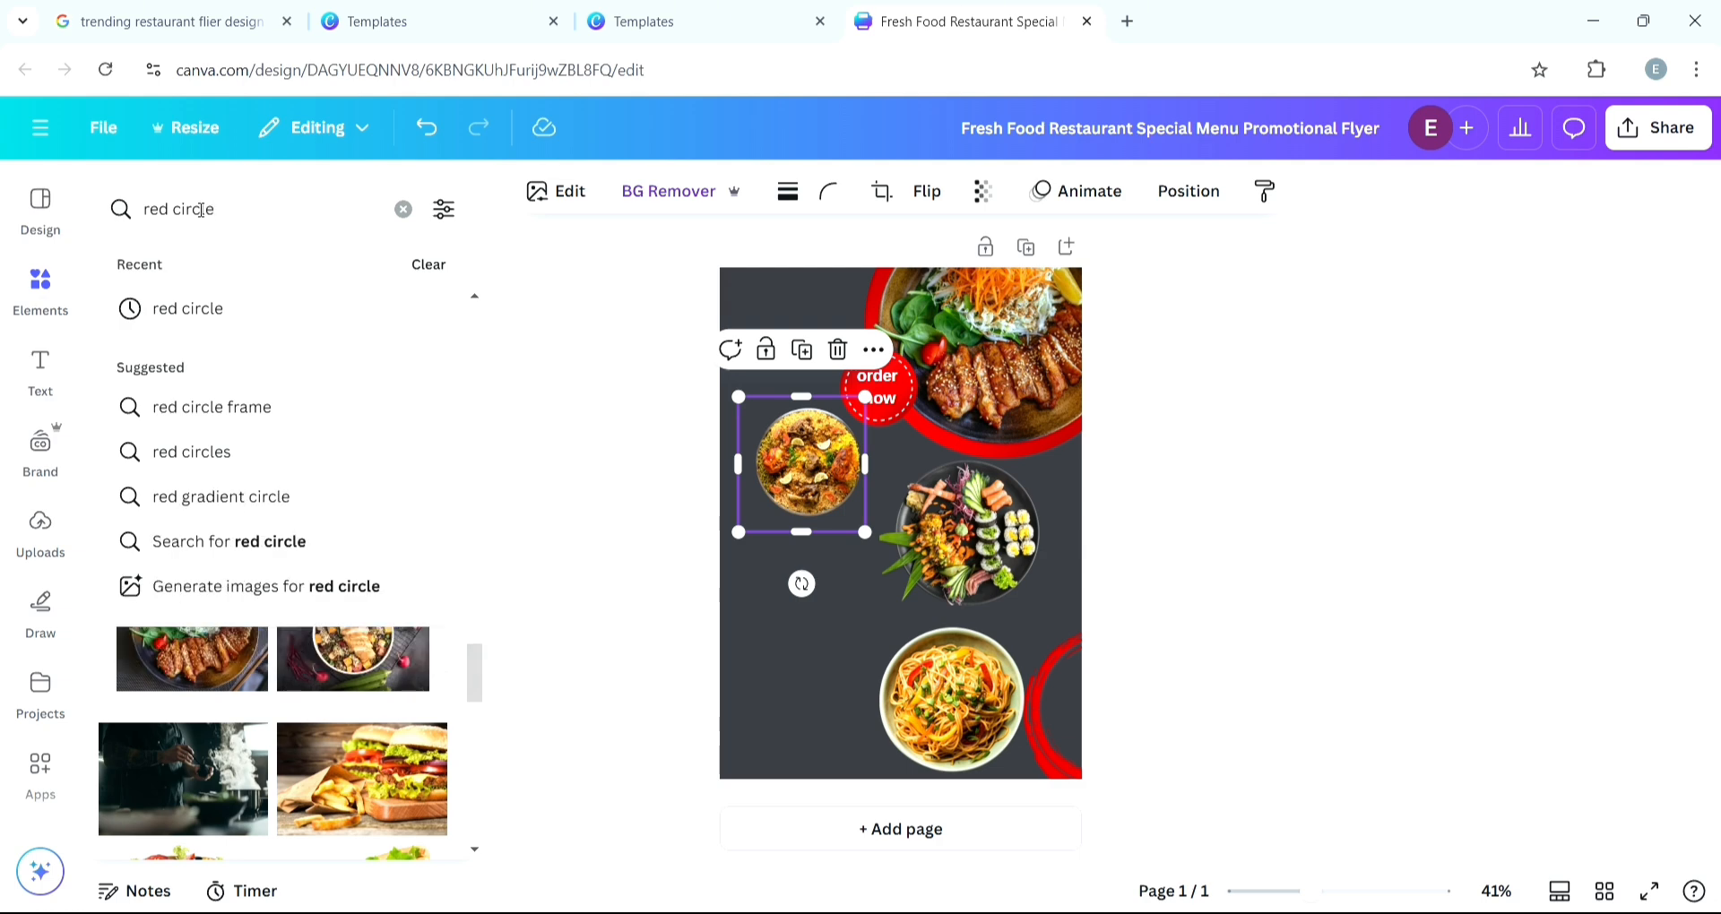
pyautogui.press('Return')
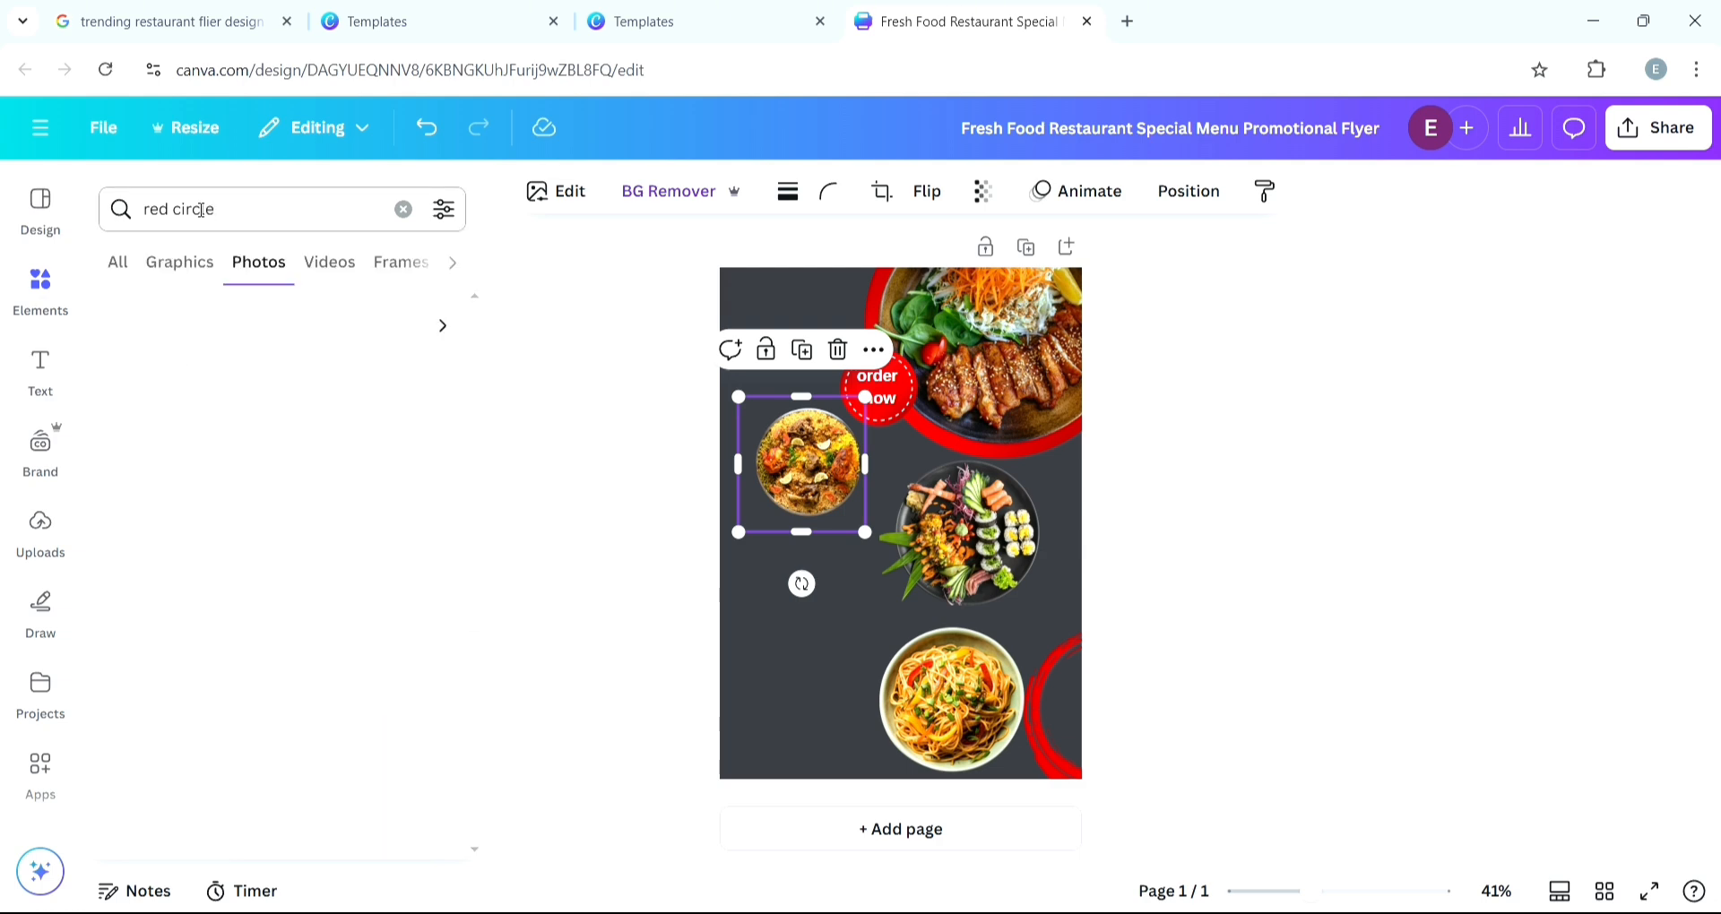
# - Add a solid red circle graphic from the red circle search results to the flyer
pyautogui.click(491, 538)
pyautogui.click(40, 527)
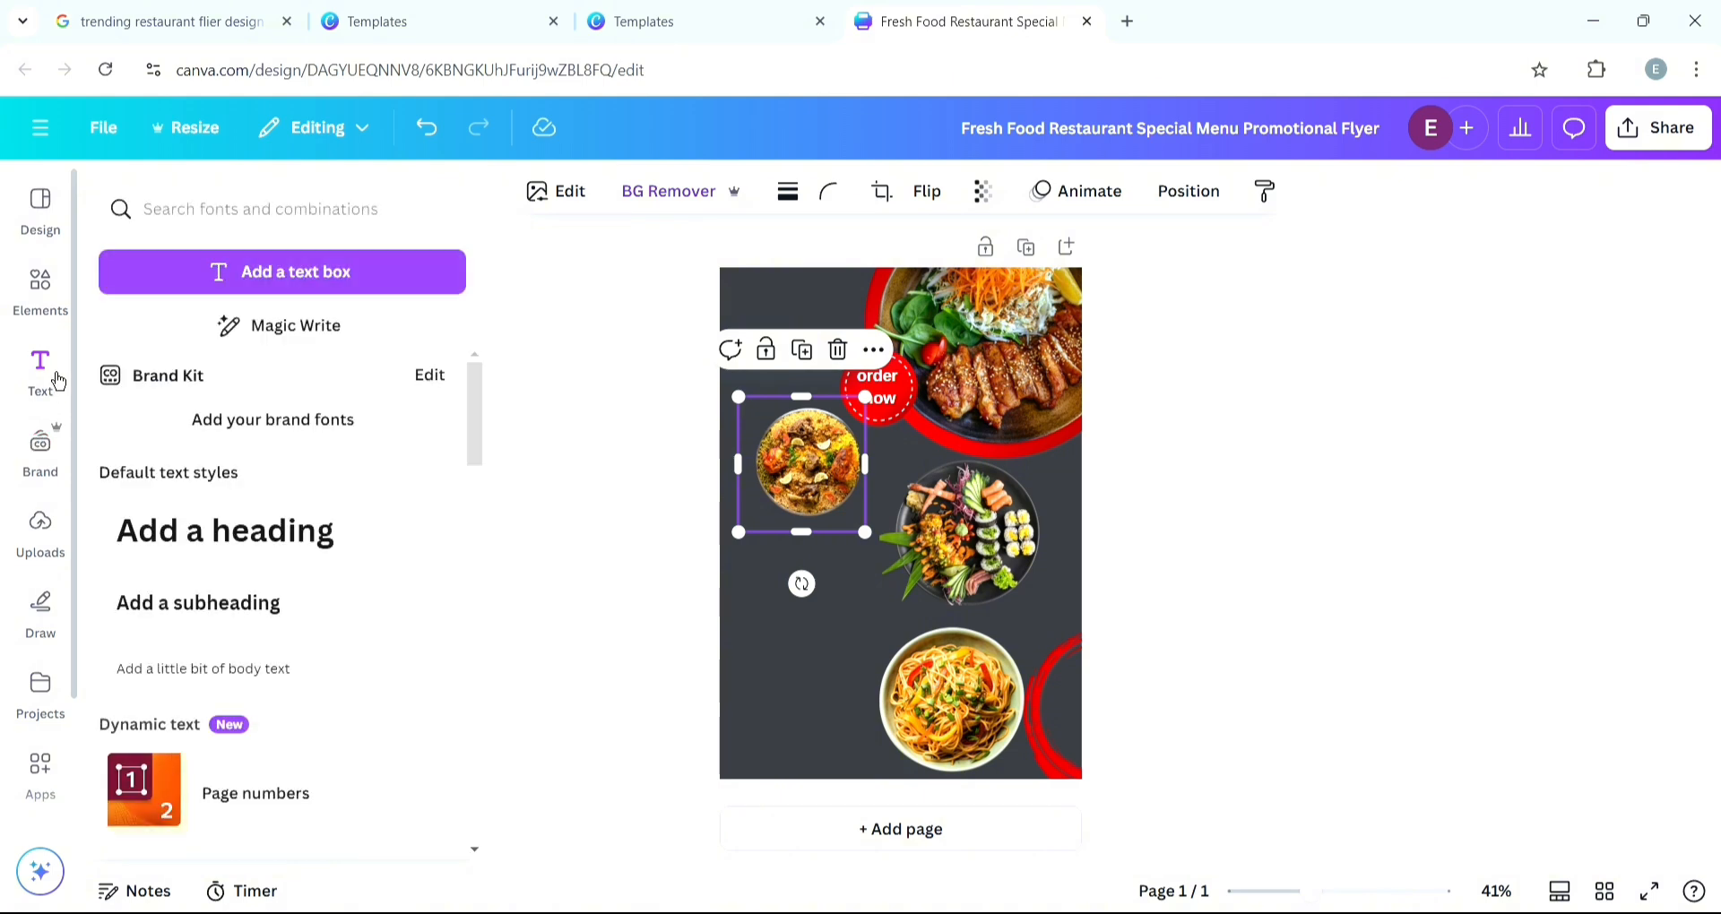
pyautogui.click(40, 291)
pyautogui.scroll(-1, 215, 491)
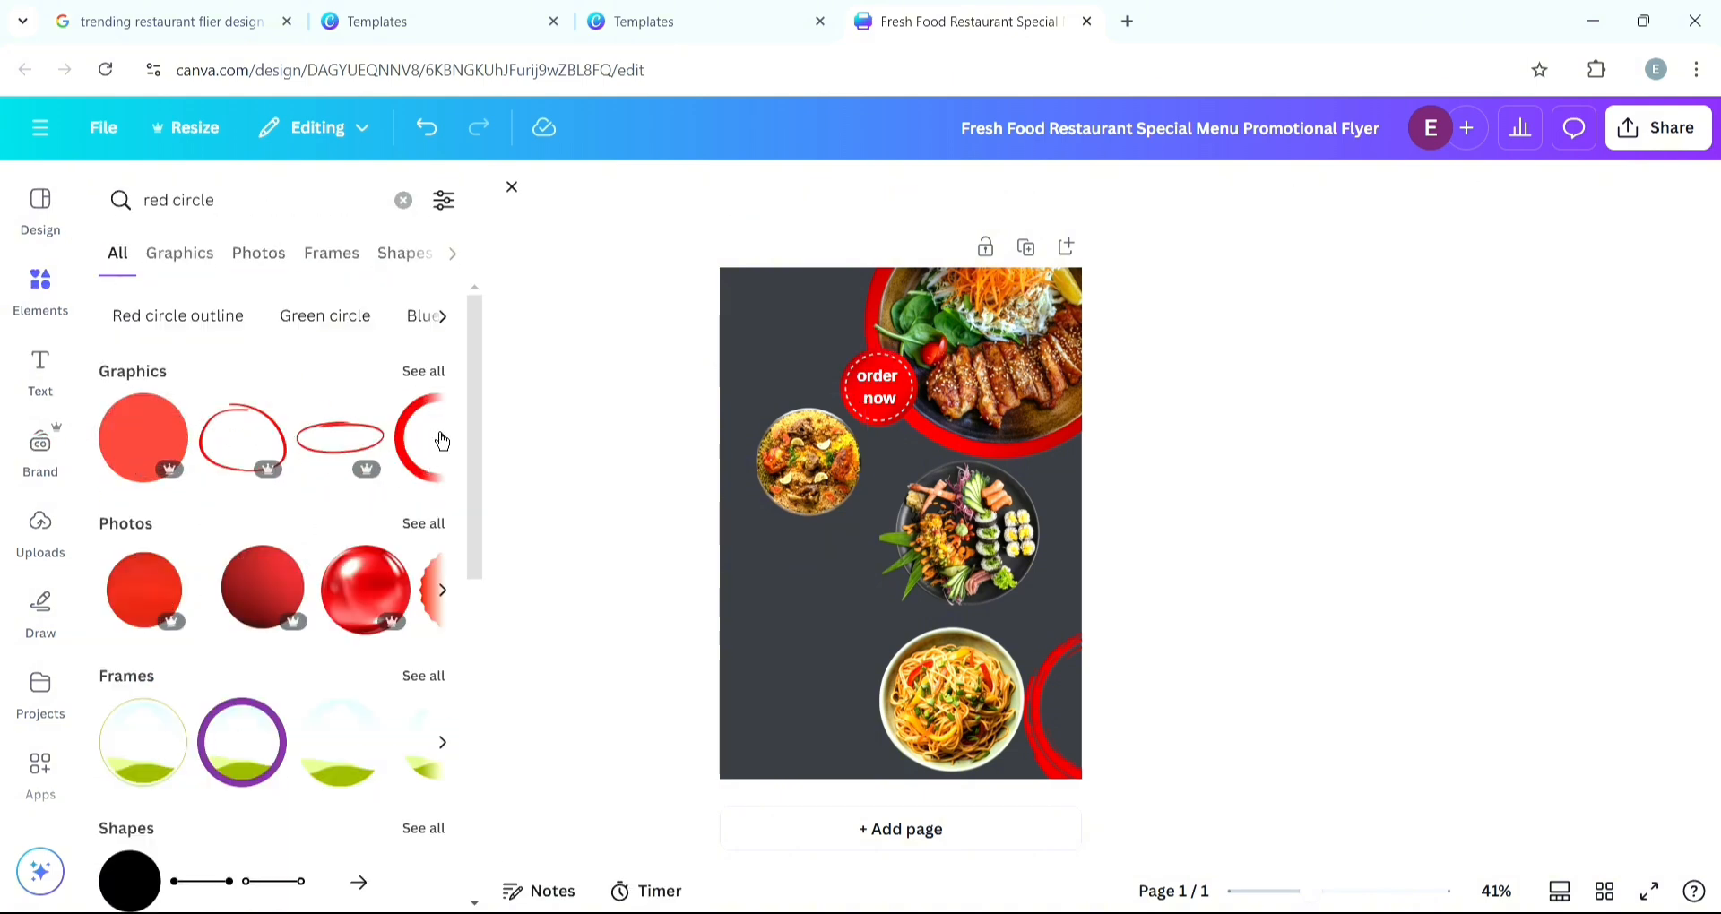
pyautogui.click(445, 443)
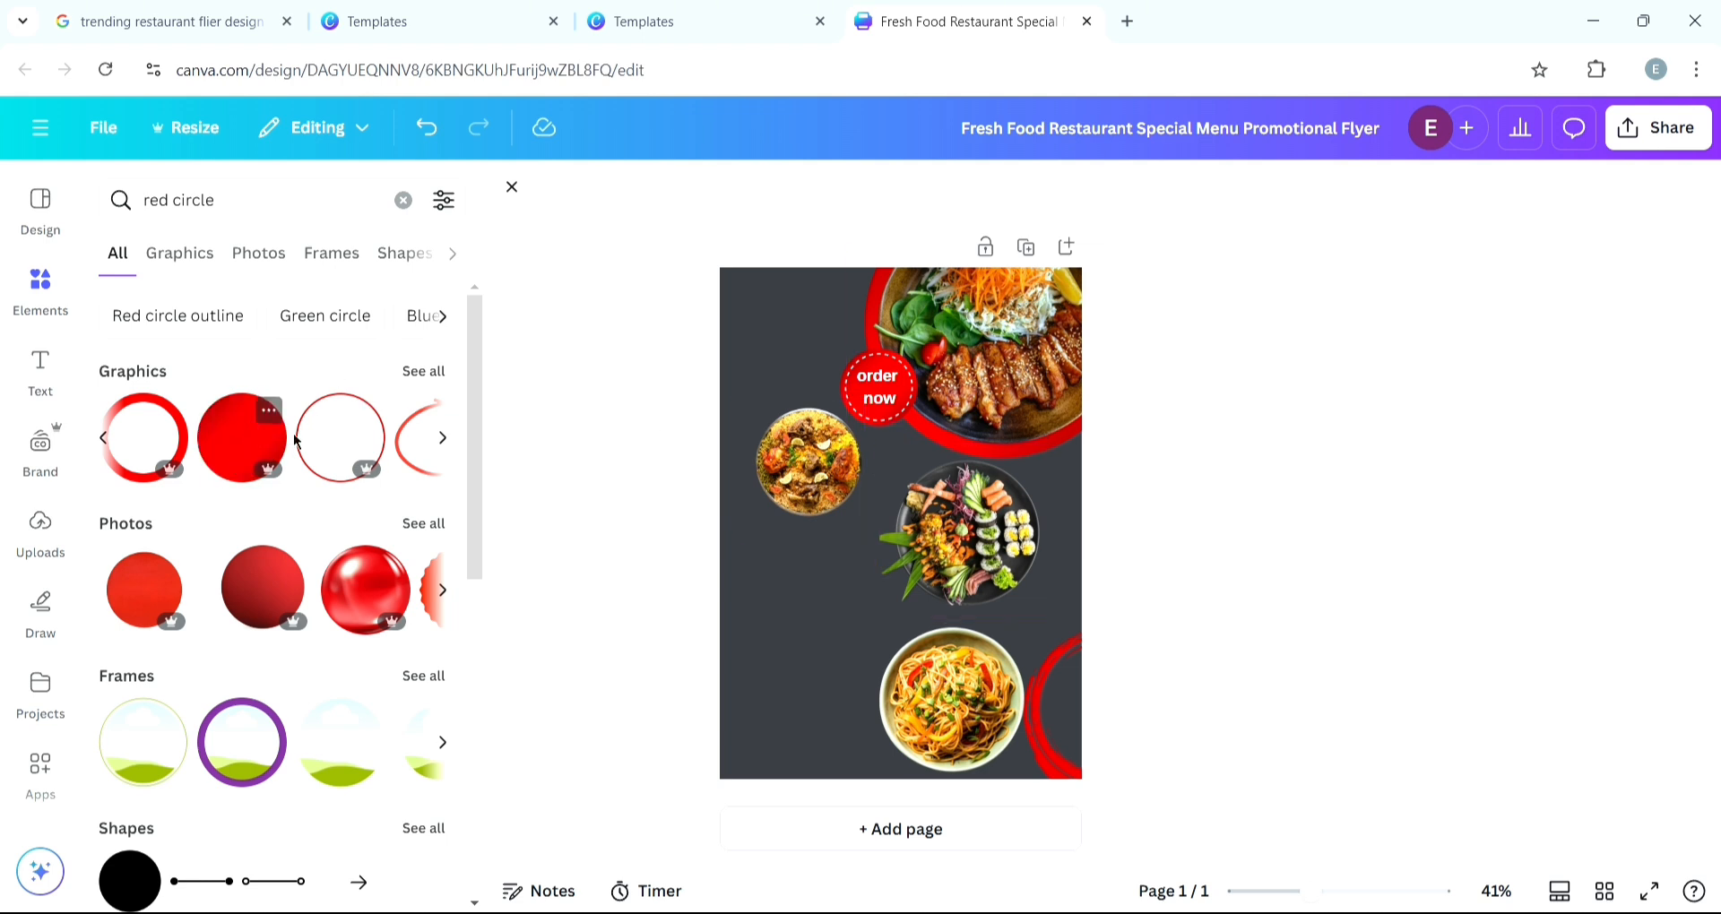
pyautogui.click(246, 462)
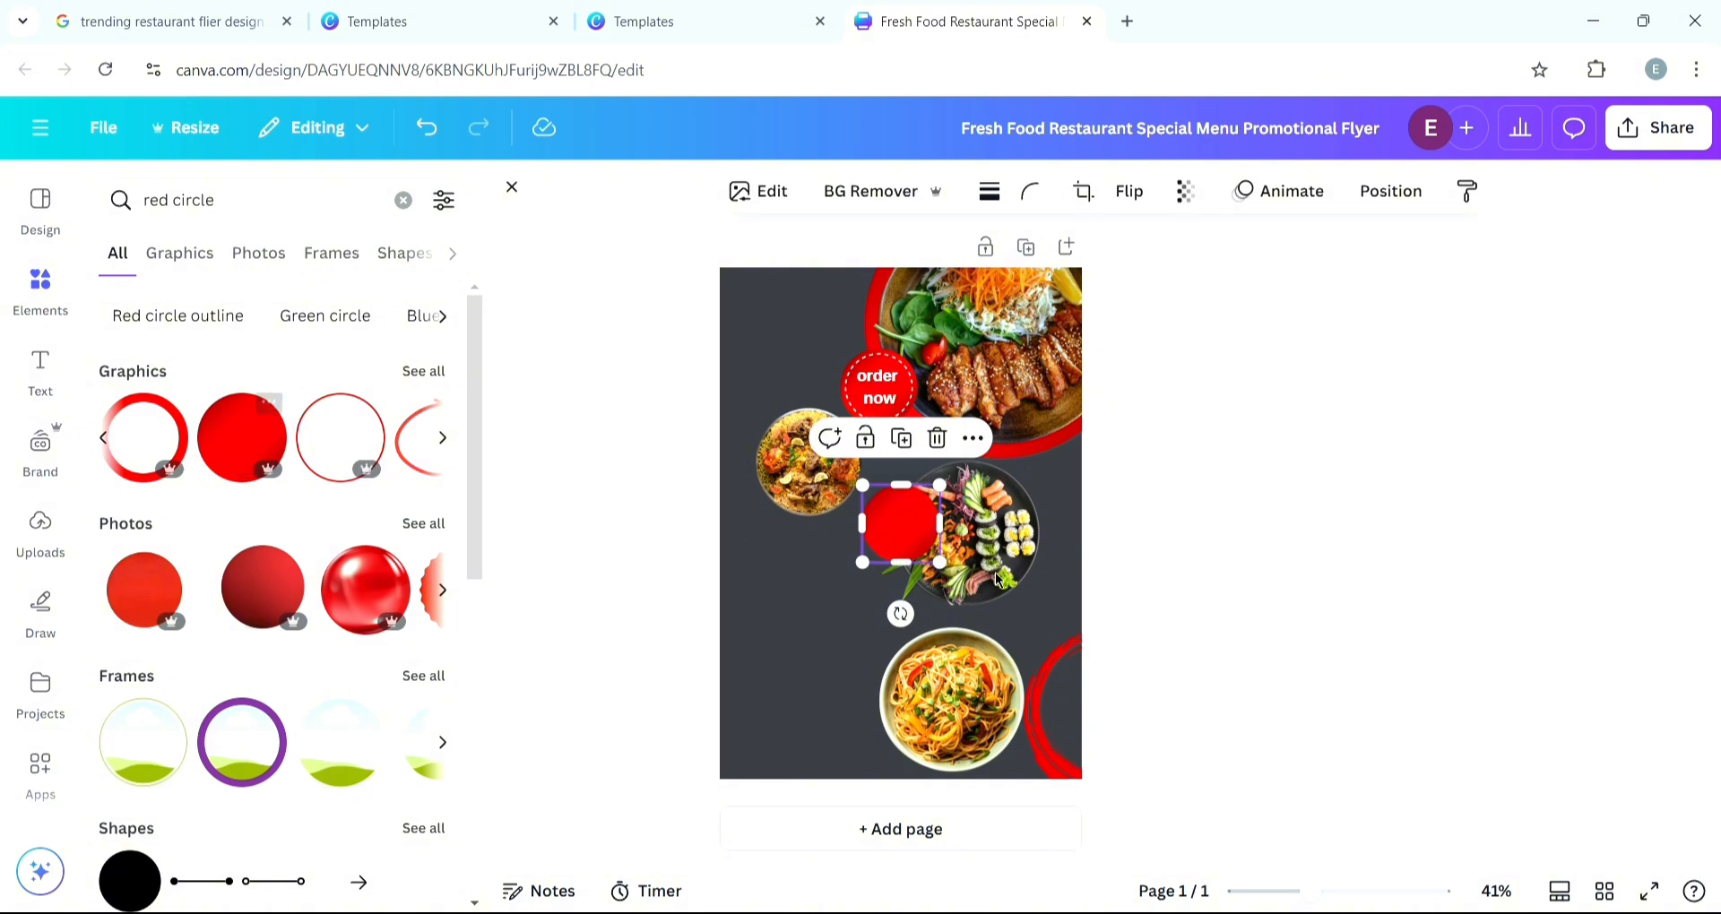
# - Duplicate the red circle into three copies stacked in a column down the flyer's left side, moving the biryani photo aside
pyautogui.click(902, 440)
pyautogui.click(924, 456)
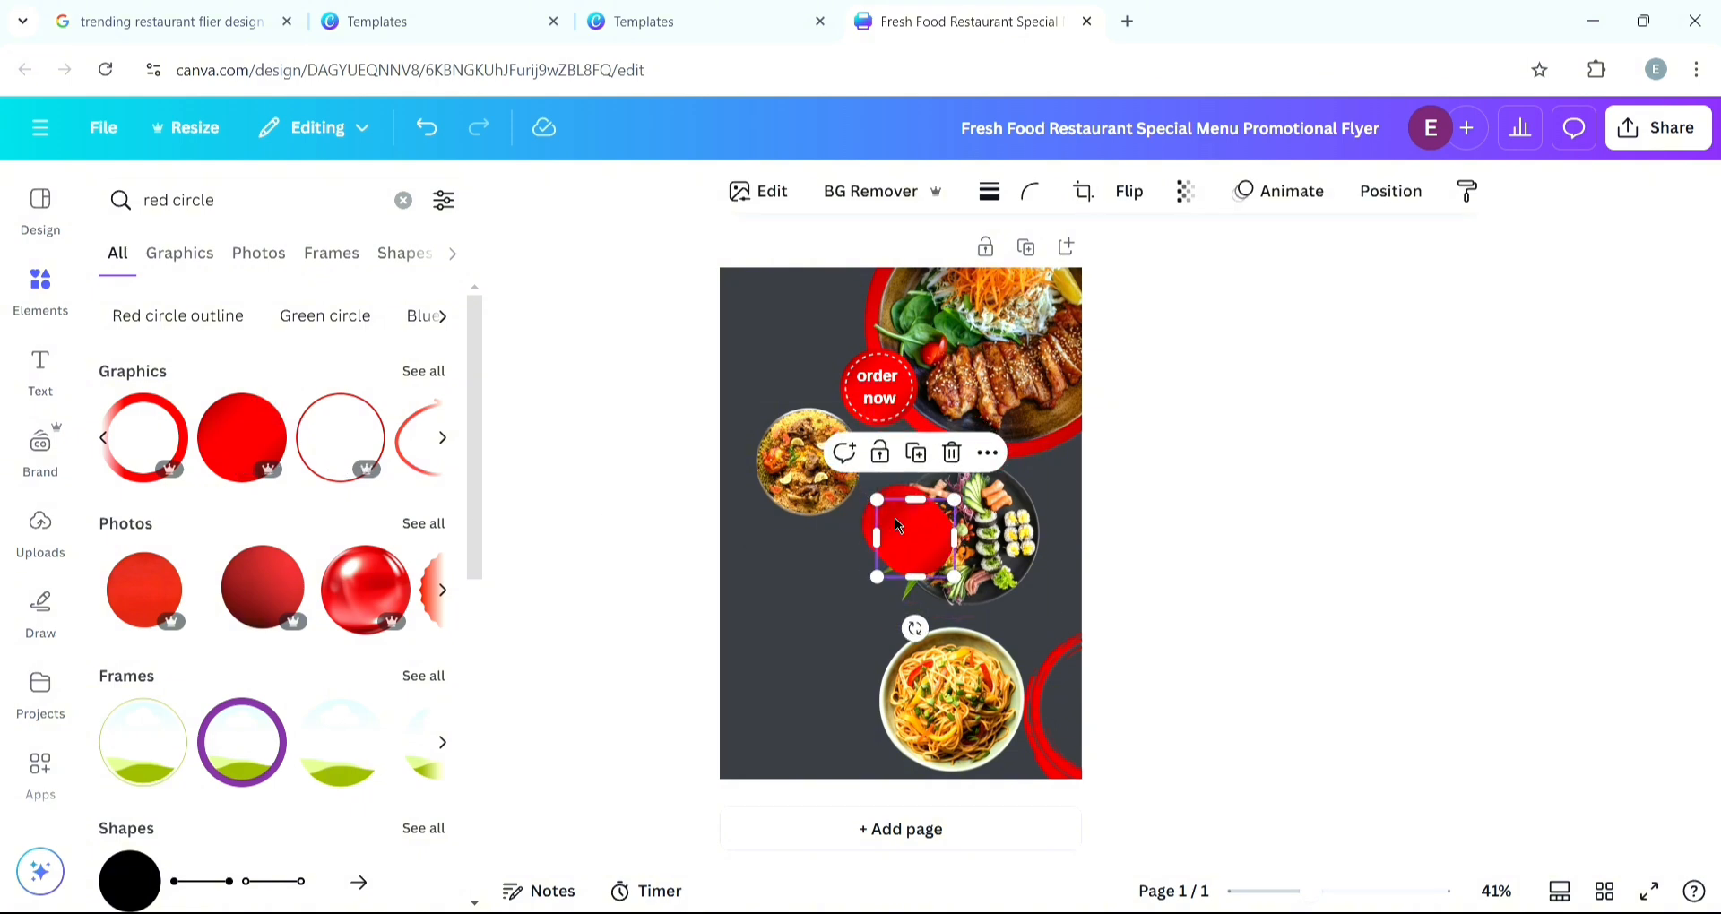
pyautogui.moveTo(907, 534); pyautogui.dragTo(810, 701)
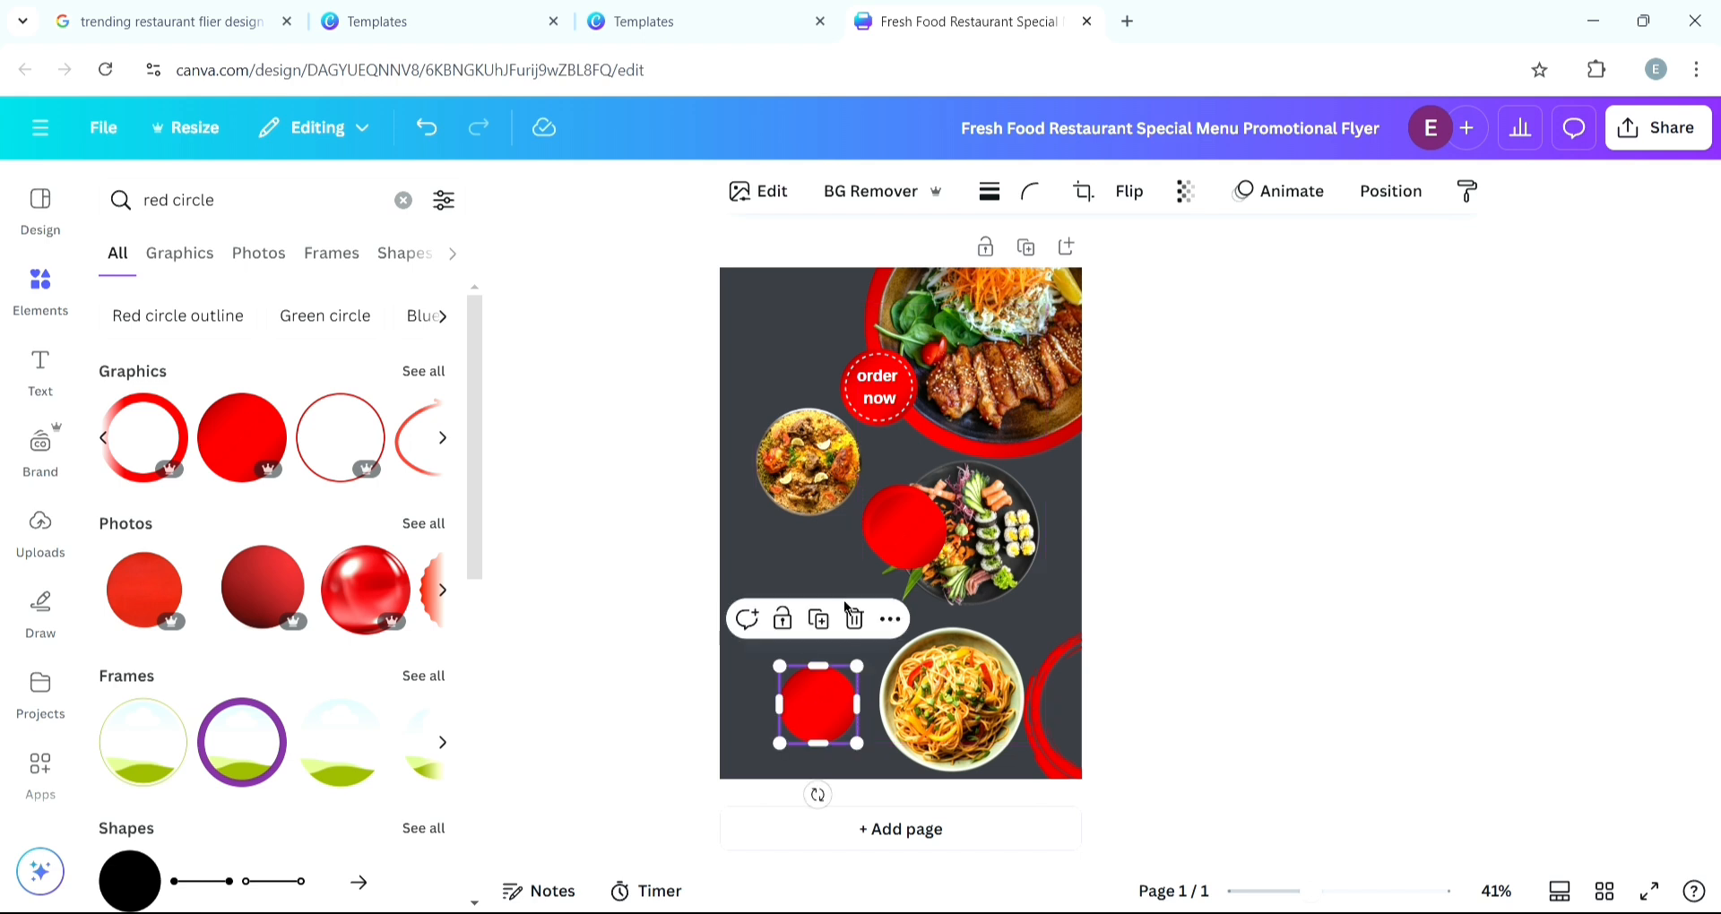
pyautogui.moveTo(886, 555); pyautogui.dragTo(819, 599)
pyautogui.moveTo(828, 444); pyautogui.dragTo(801, 316)
pyautogui.moveTo(896, 533); pyautogui.dragTo(823, 493)
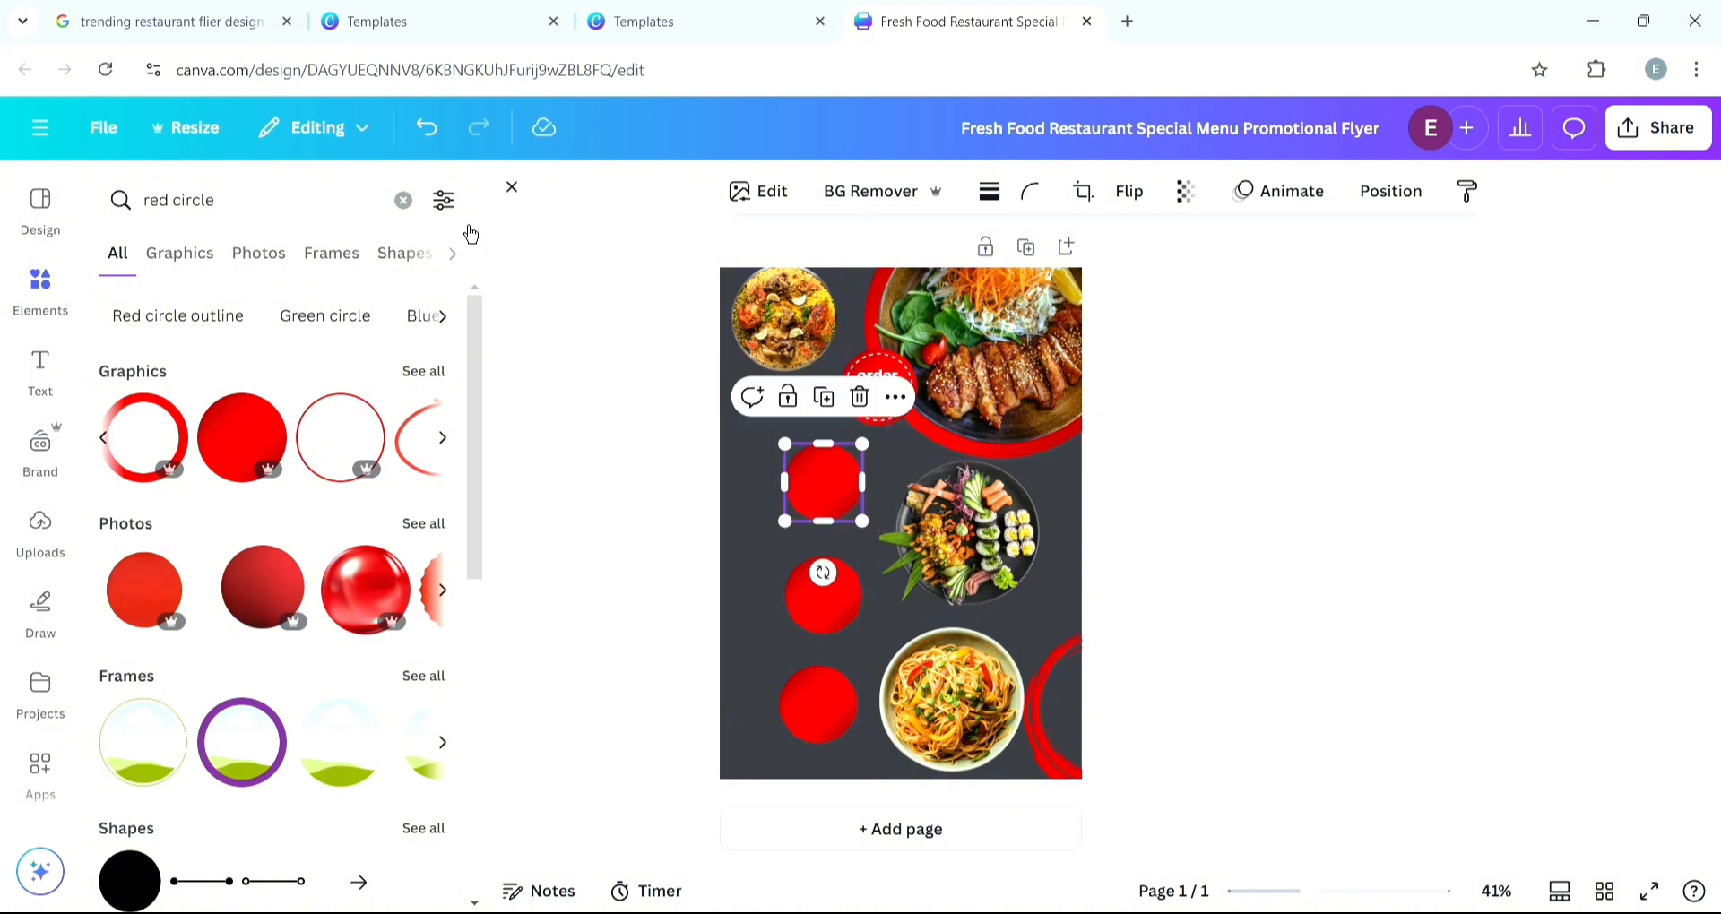
# - Compare with the reference template and line up the three red circles vertically along the left side
pyautogui.click(439, 30)
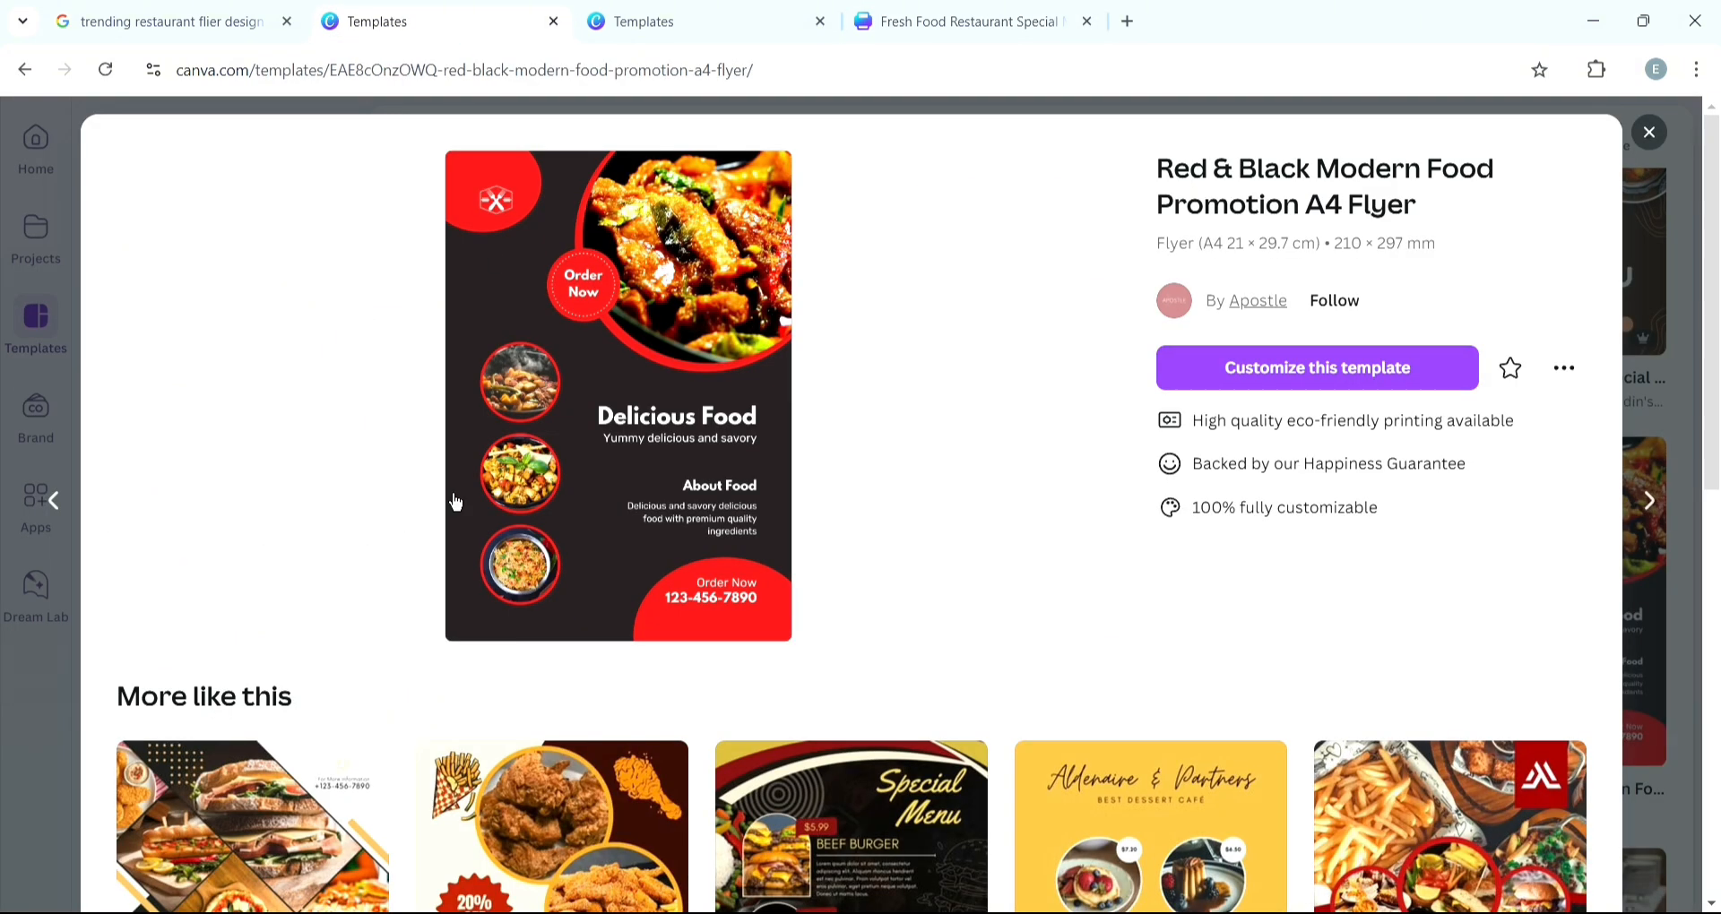
pyautogui.click(1023, 26)
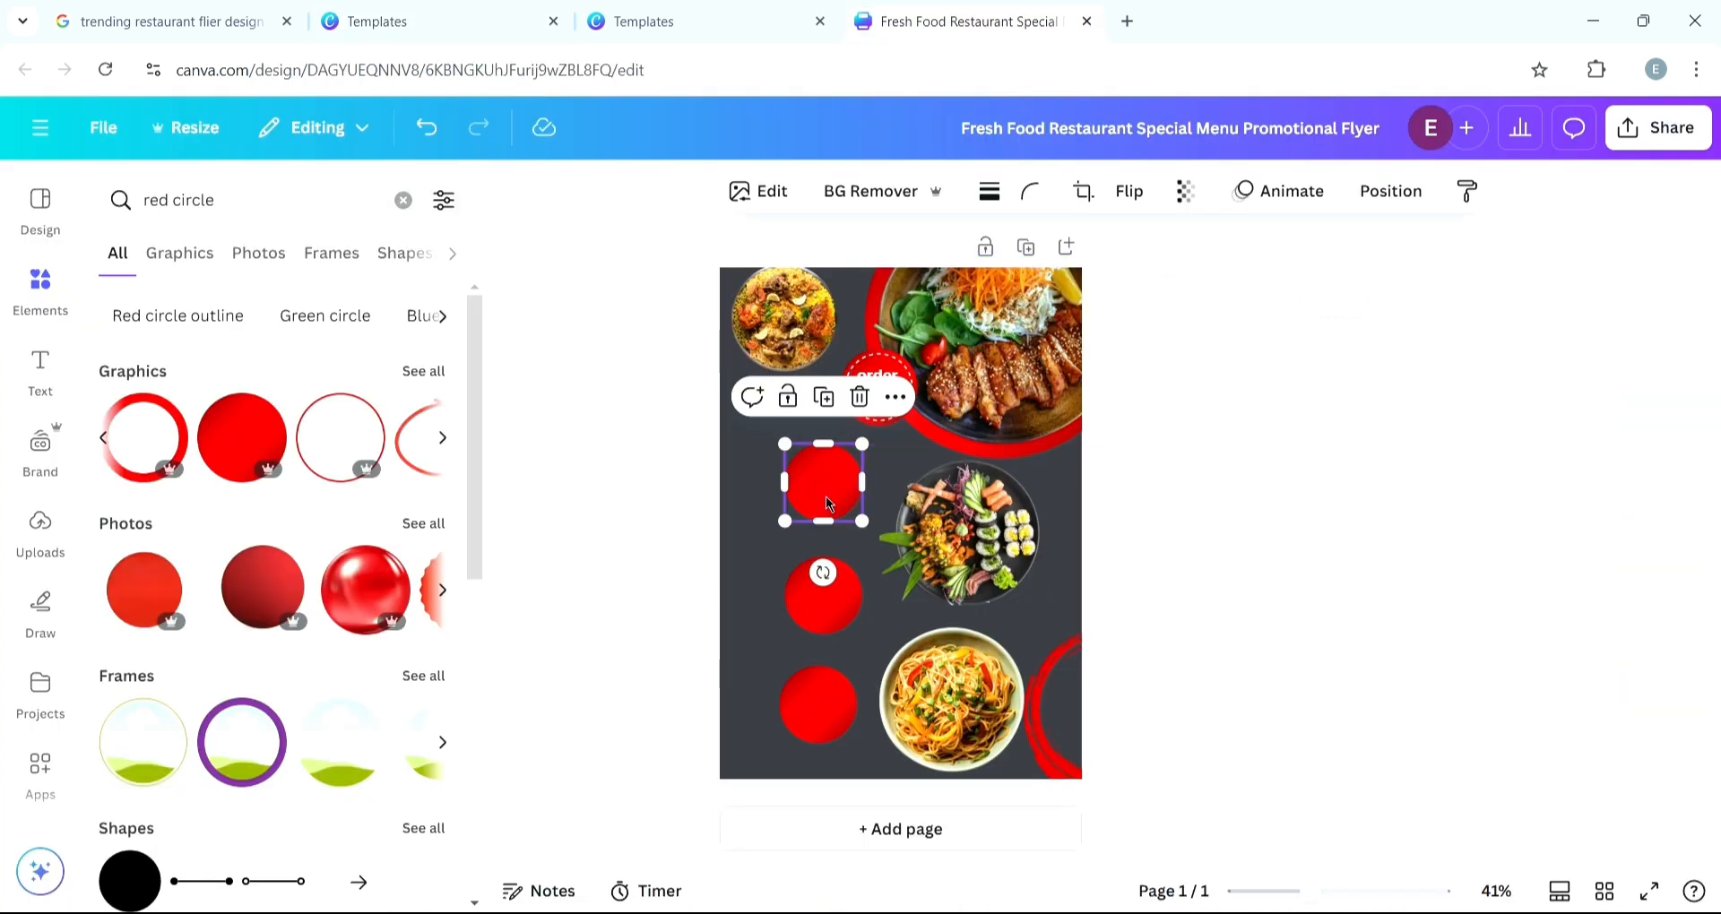
pyautogui.moveTo(825, 496); pyautogui.dragTo(811, 507)
pyautogui.moveTo(839, 612); pyautogui.dragTo(815, 607)
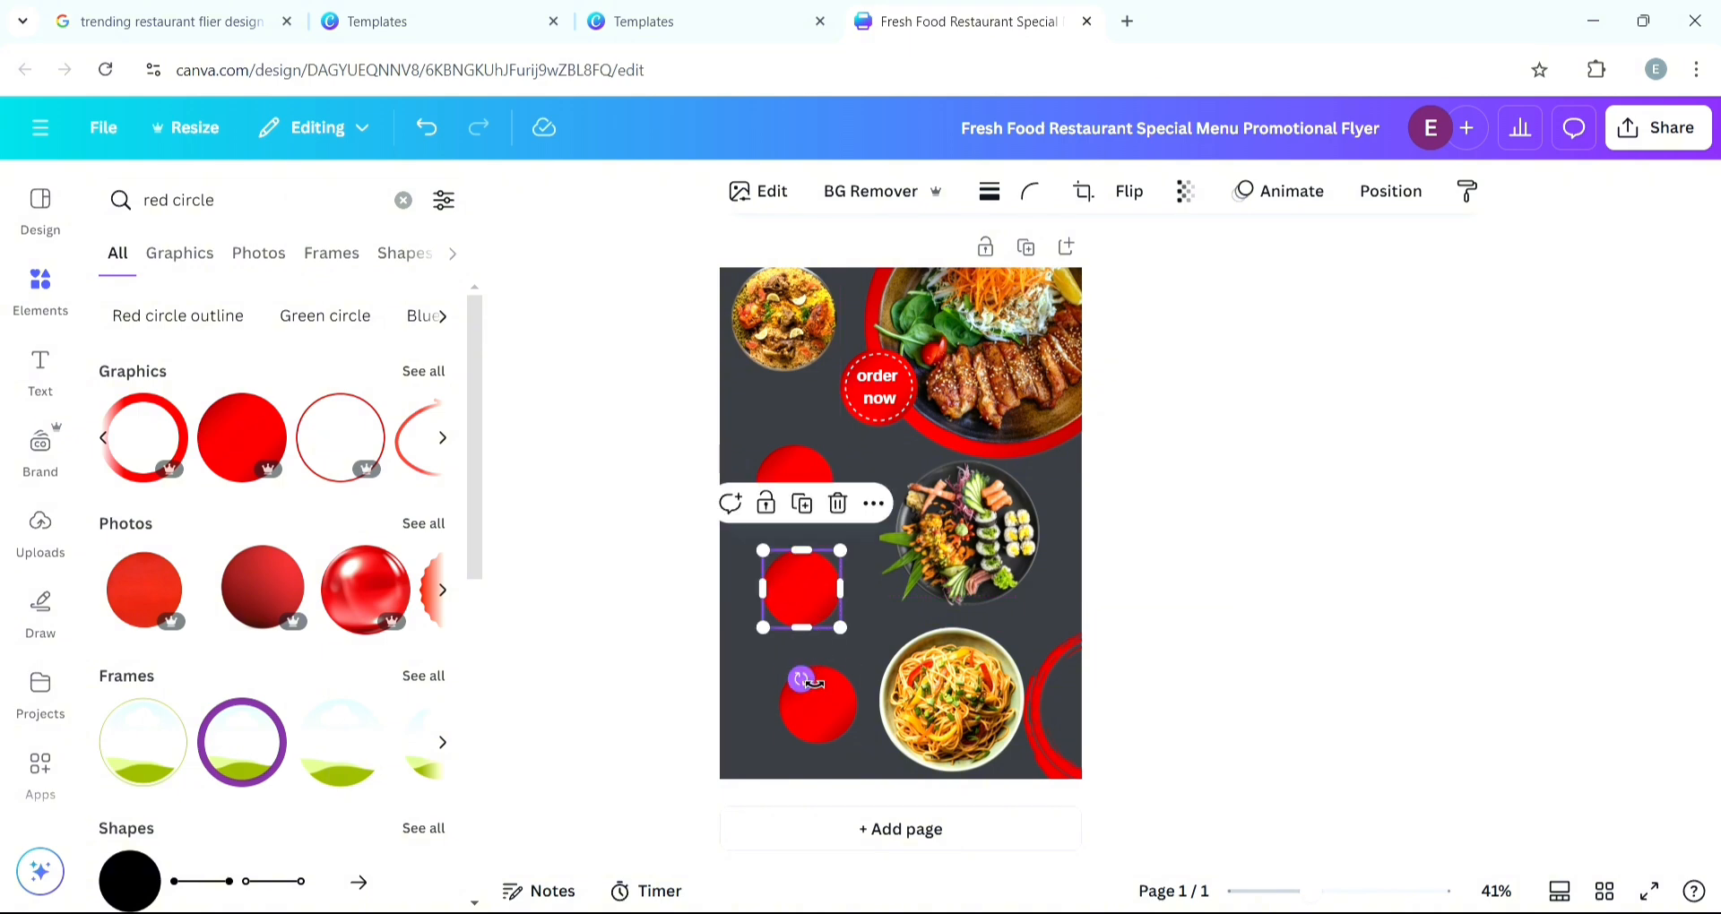
pyautogui.moveTo(824, 711); pyautogui.dragTo(822, 733)
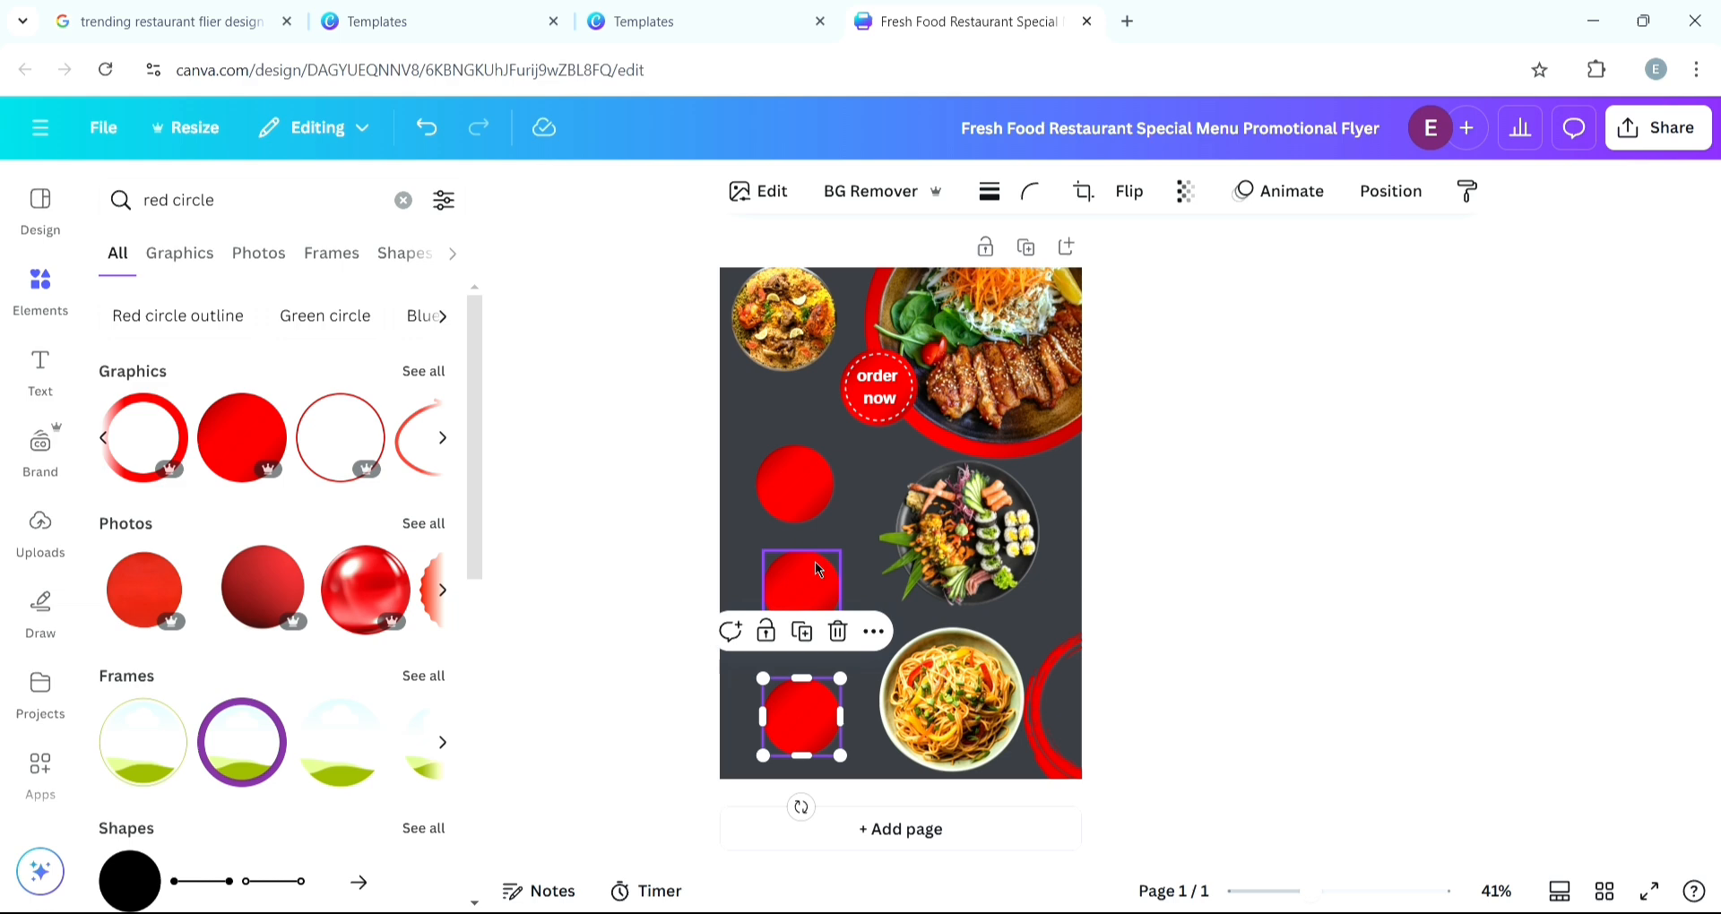
# - Enlarge each of the three red circles to a similar size along the flyer's left edge
pyautogui.click(806, 514)
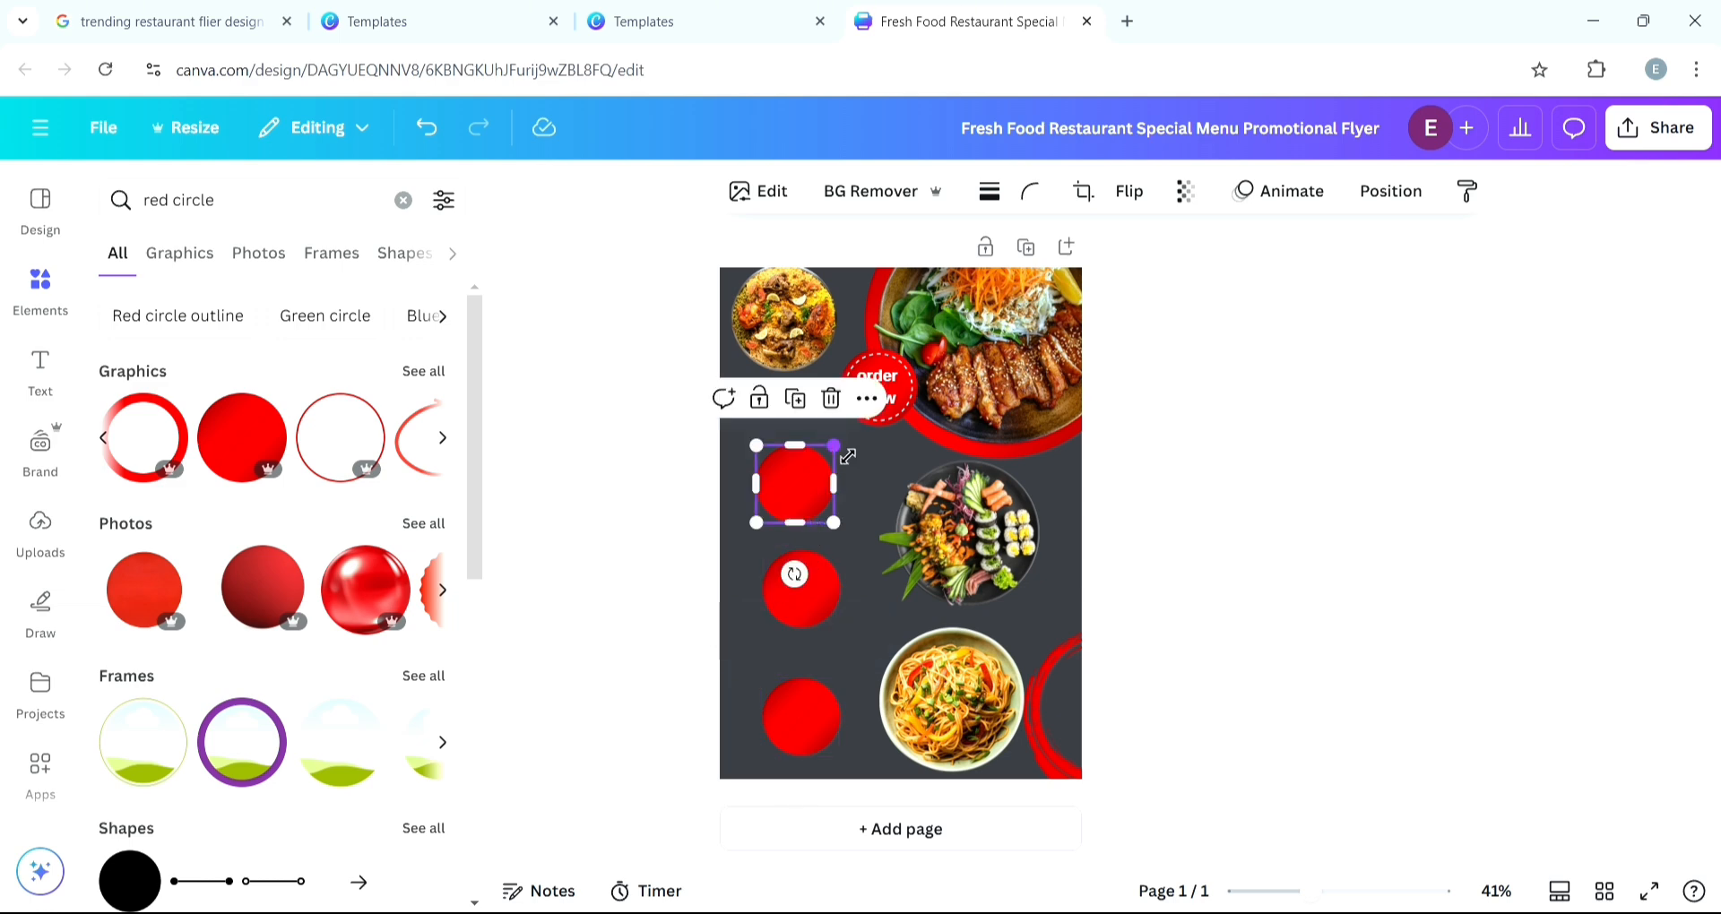
pyautogui.moveTo(833, 445); pyautogui.dragTo(865, 453)
pyautogui.click(783, 615)
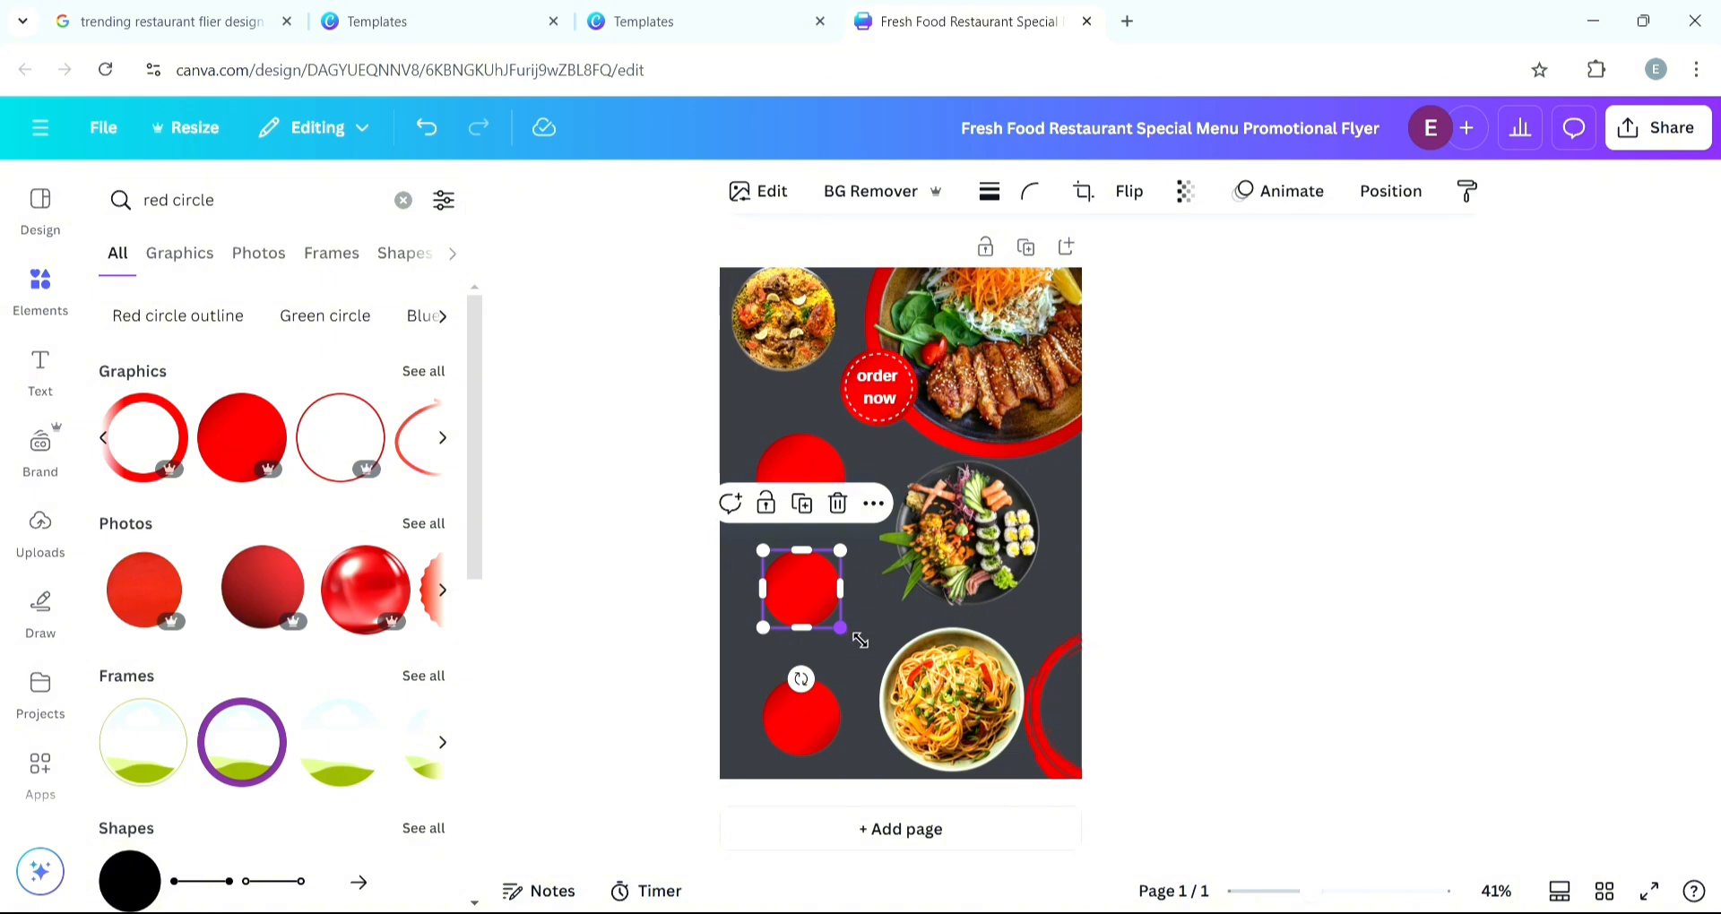
pyautogui.moveTo(858, 641); pyautogui.dragTo(857, 687)
pyautogui.click(801, 708)
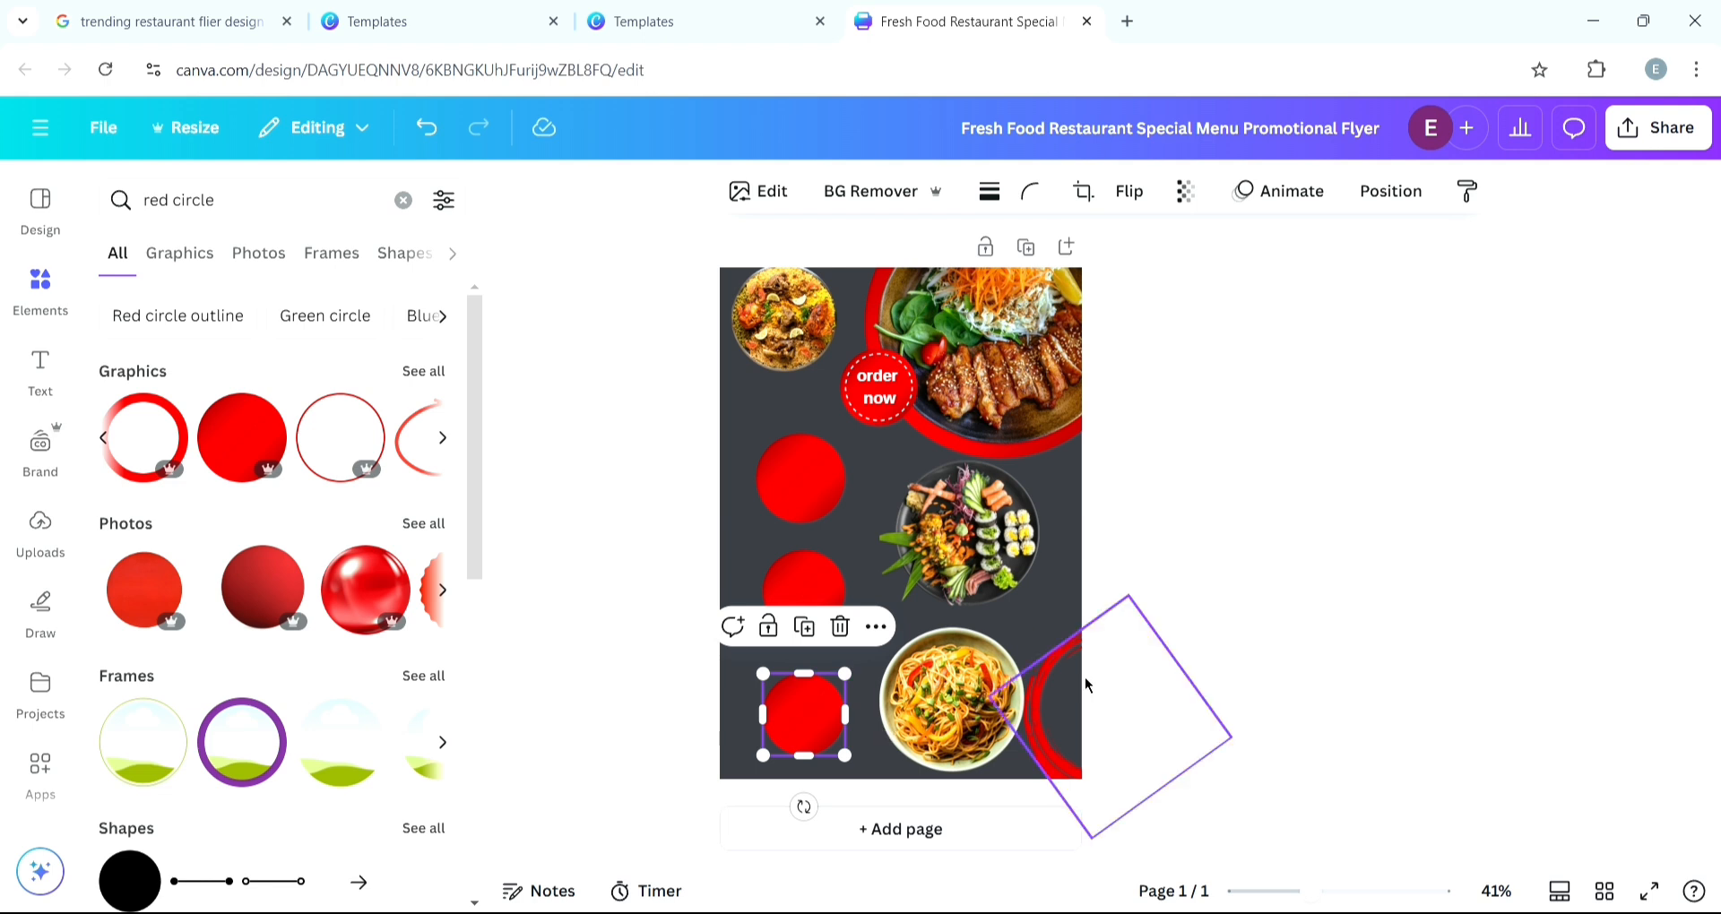
pyautogui.click(1175, 638)
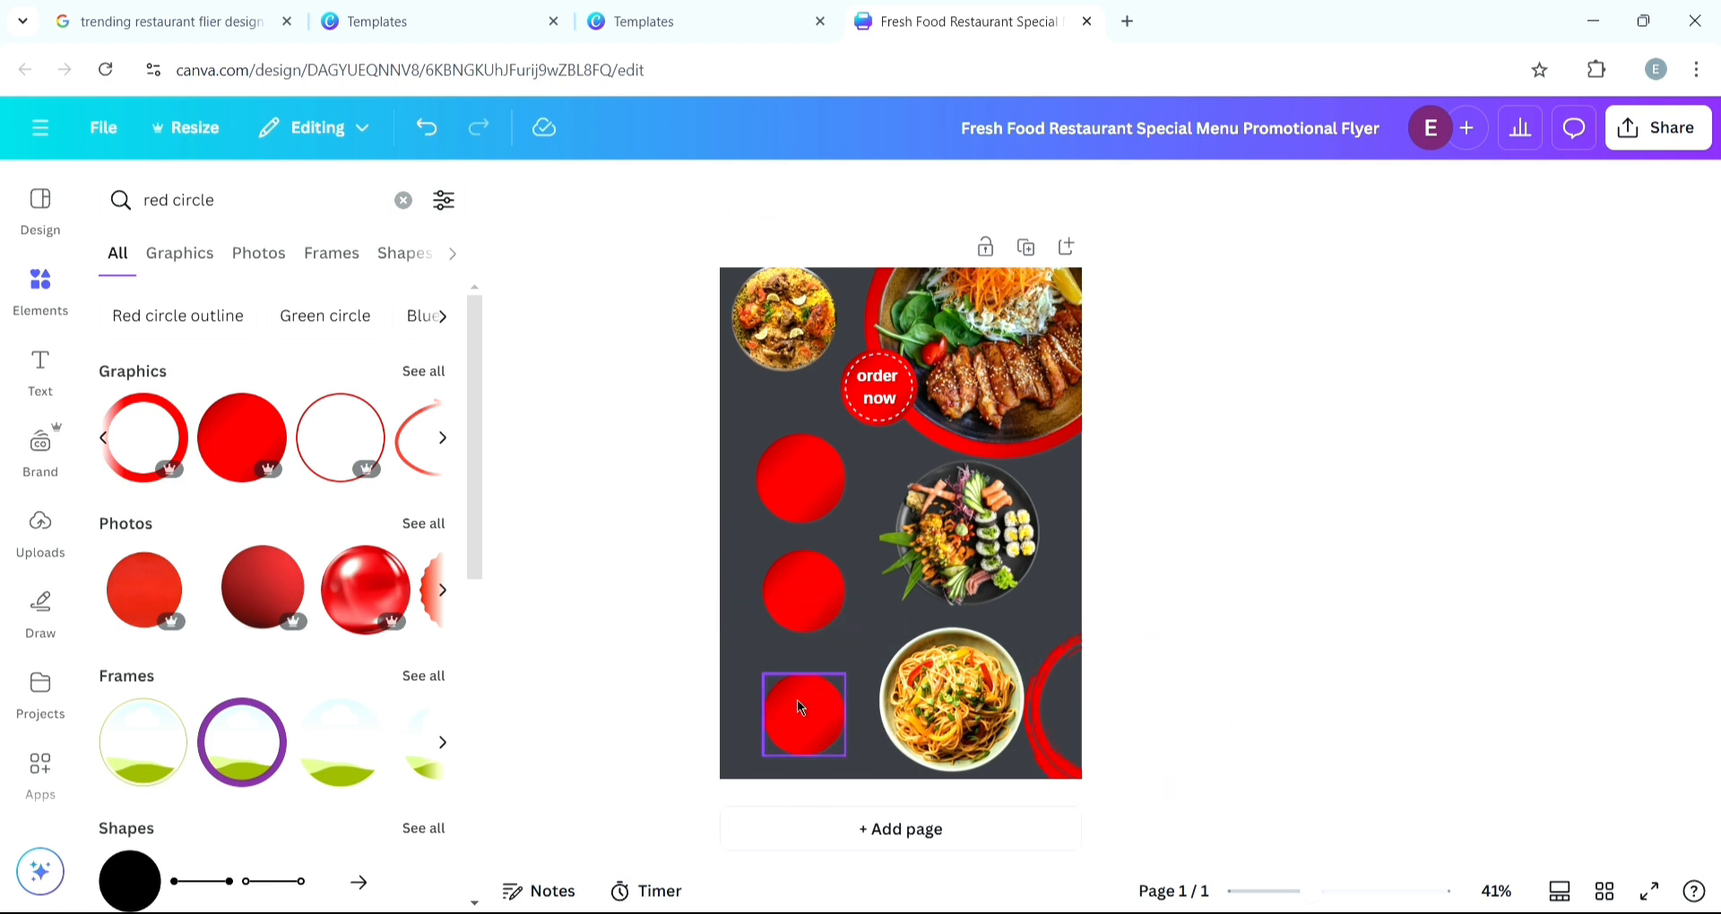
pyautogui.moveTo(800, 708); pyautogui.dragTo(811, 711)
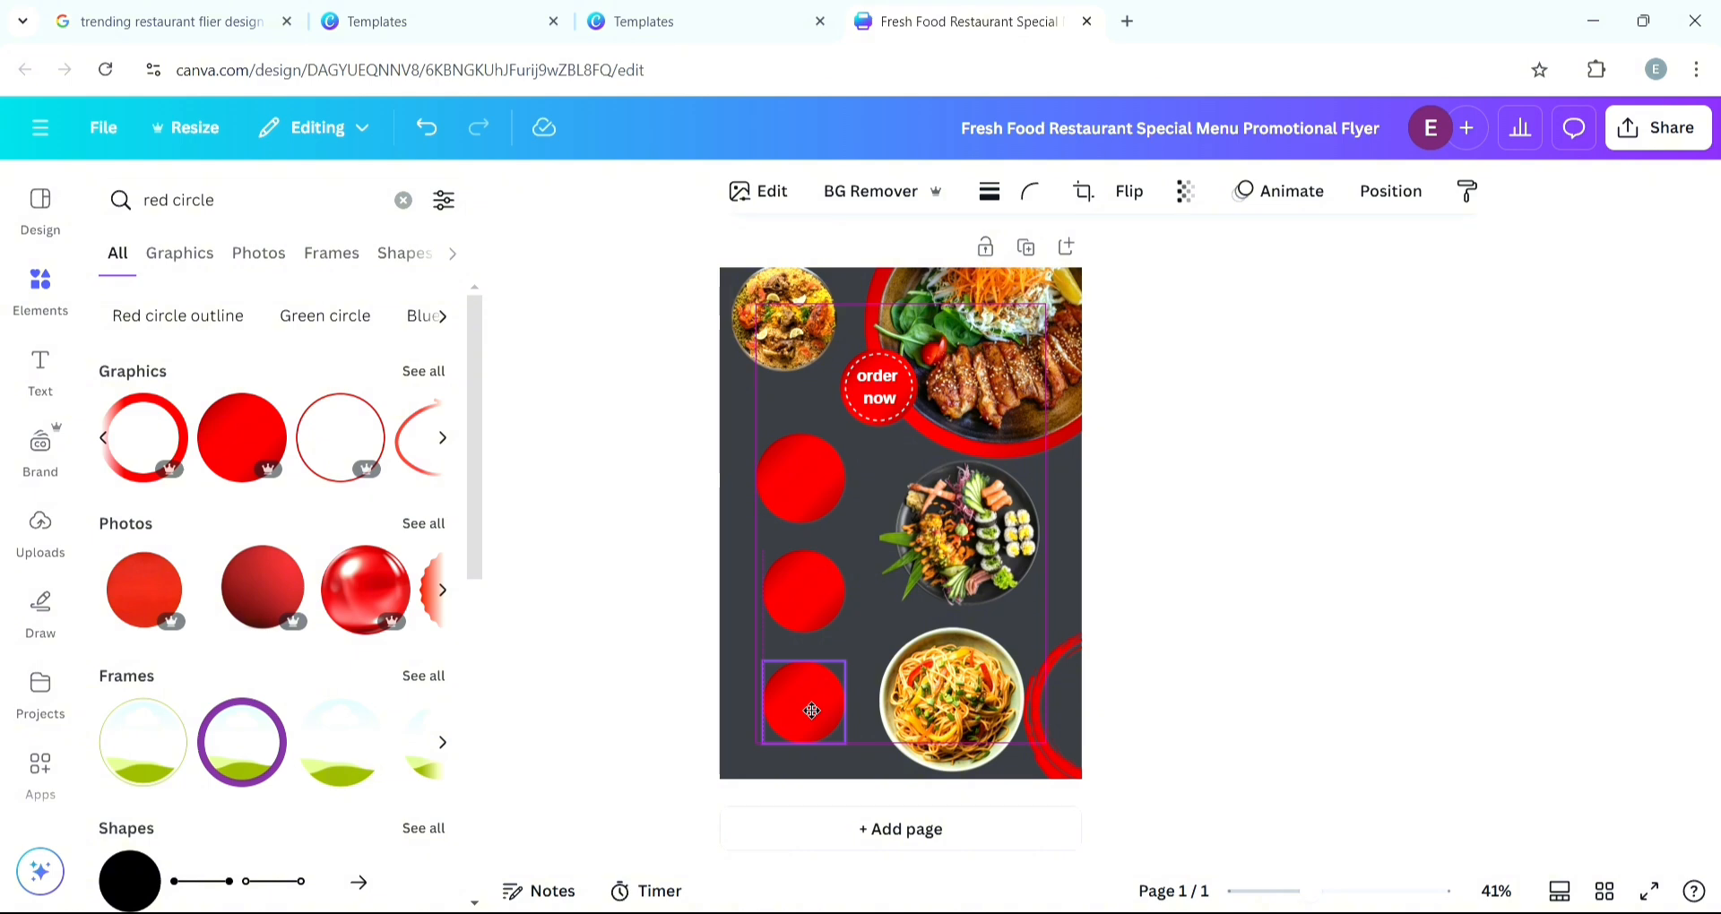
pyautogui.click(798, 703)
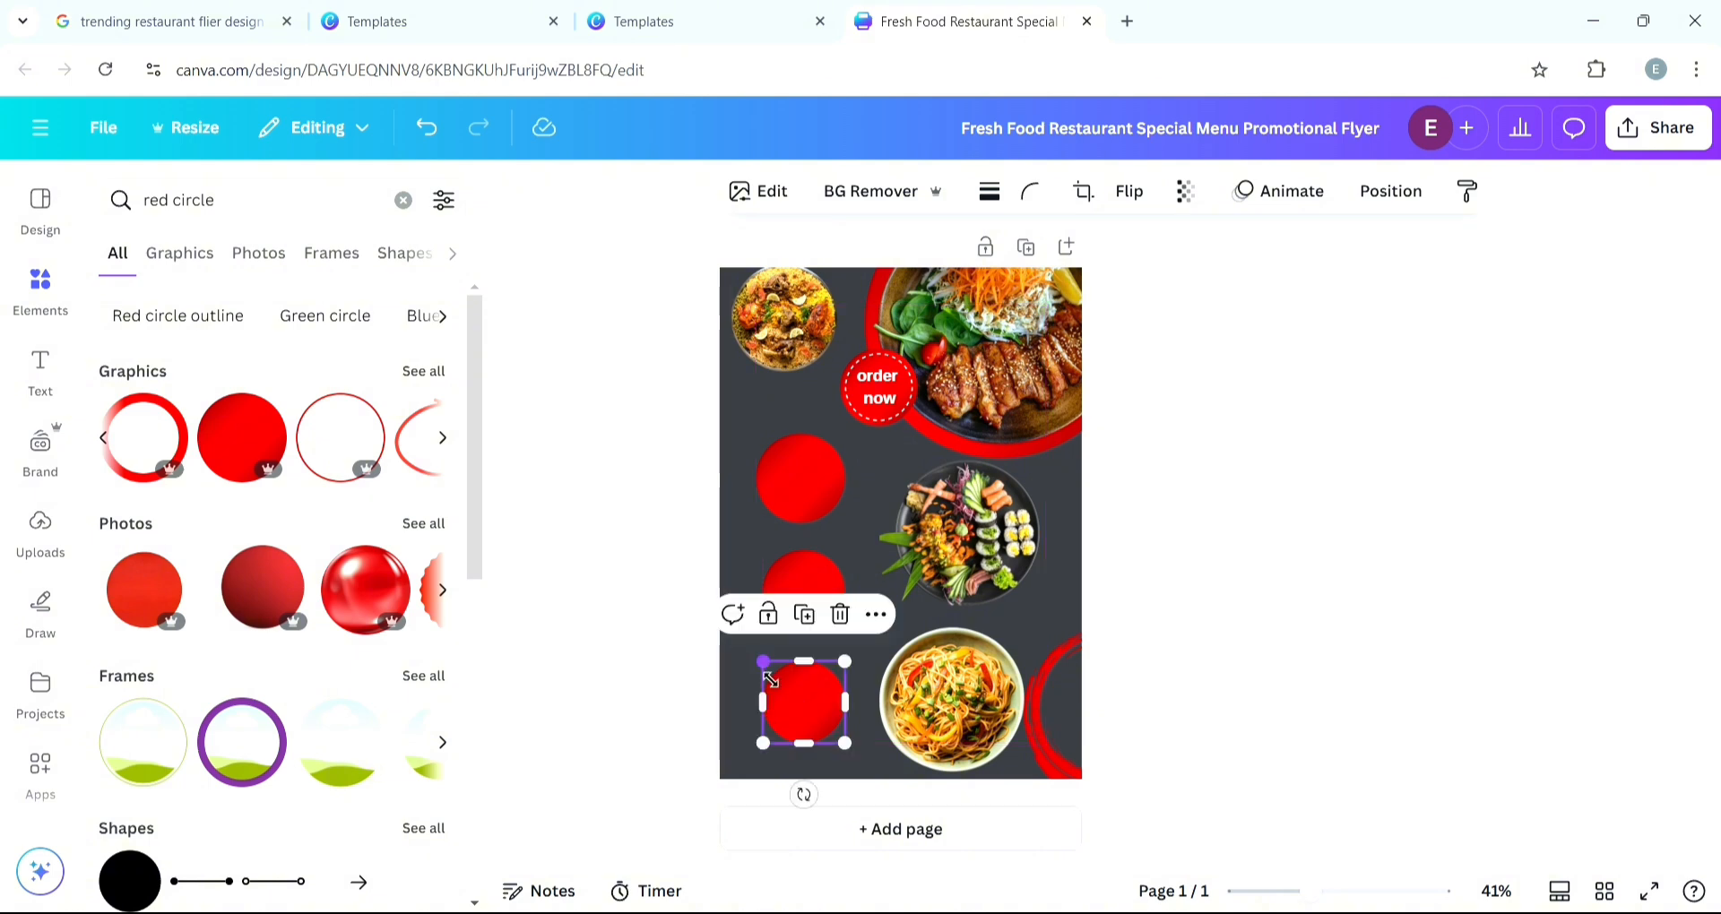
pyautogui.moveTo(766, 663); pyautogui.dragTo(758, 656)
pyautogui.moveTo(803, 601); pyautogui.dragTo(799, 598)
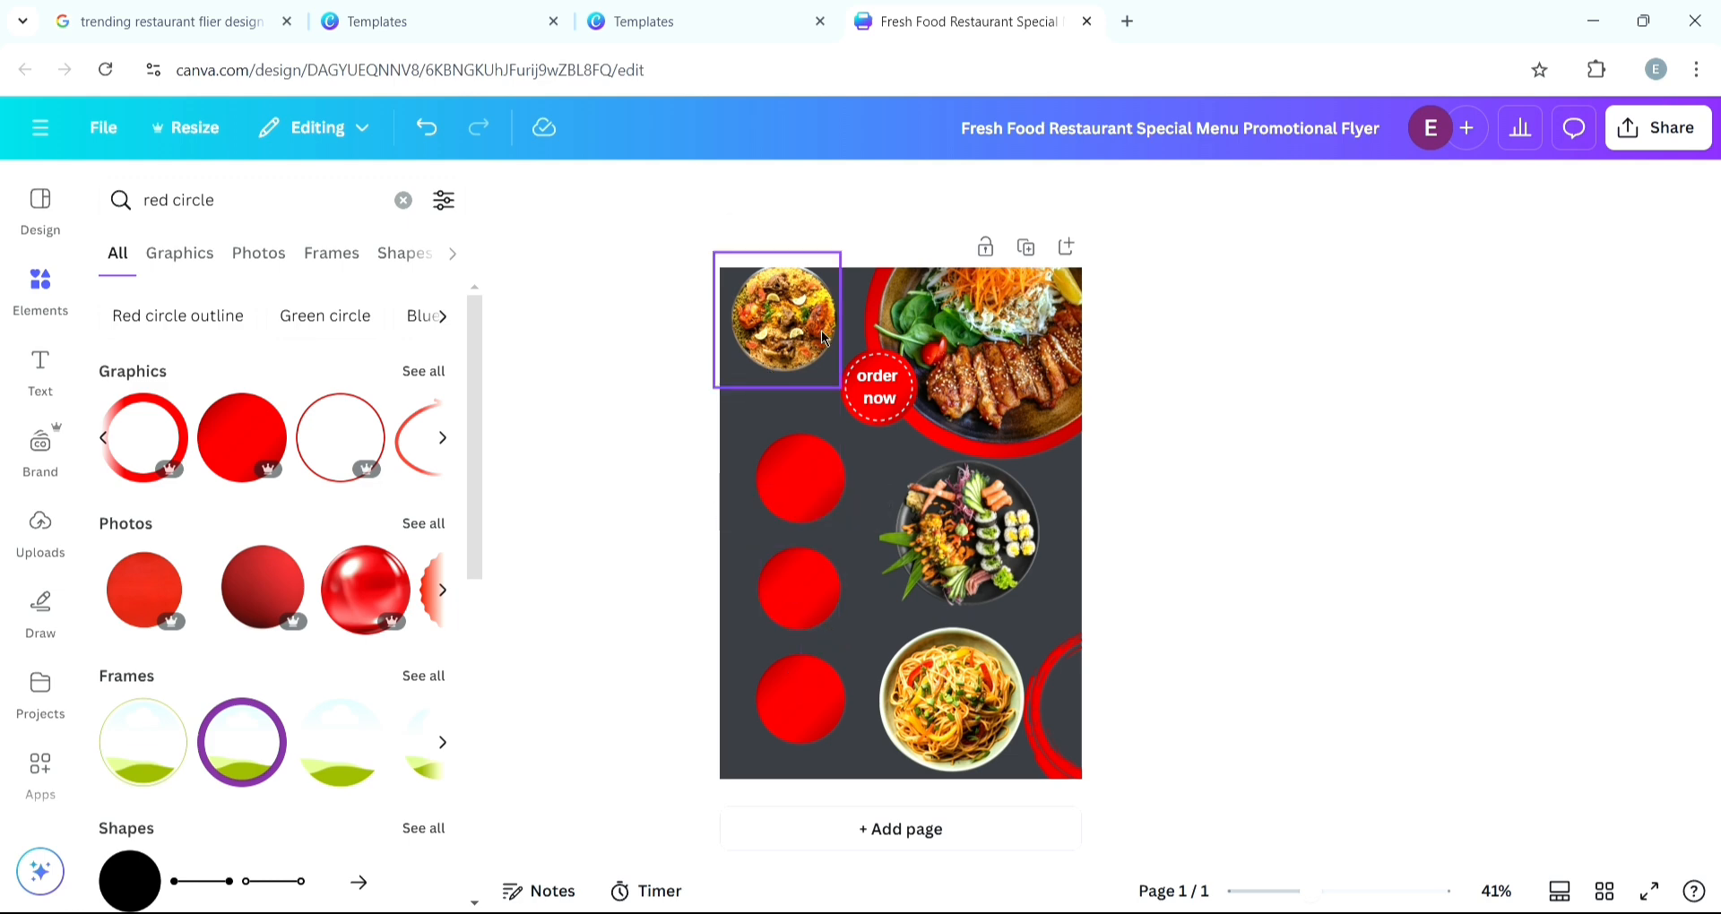
# - Try to place and enlarge the biryani photo over the top red circle
pyautogui.click(798, 322)
pyautogui.moveTo(799, 329); pyautogui.dragTo(826, 502)
pyautogui.click(815, 480)
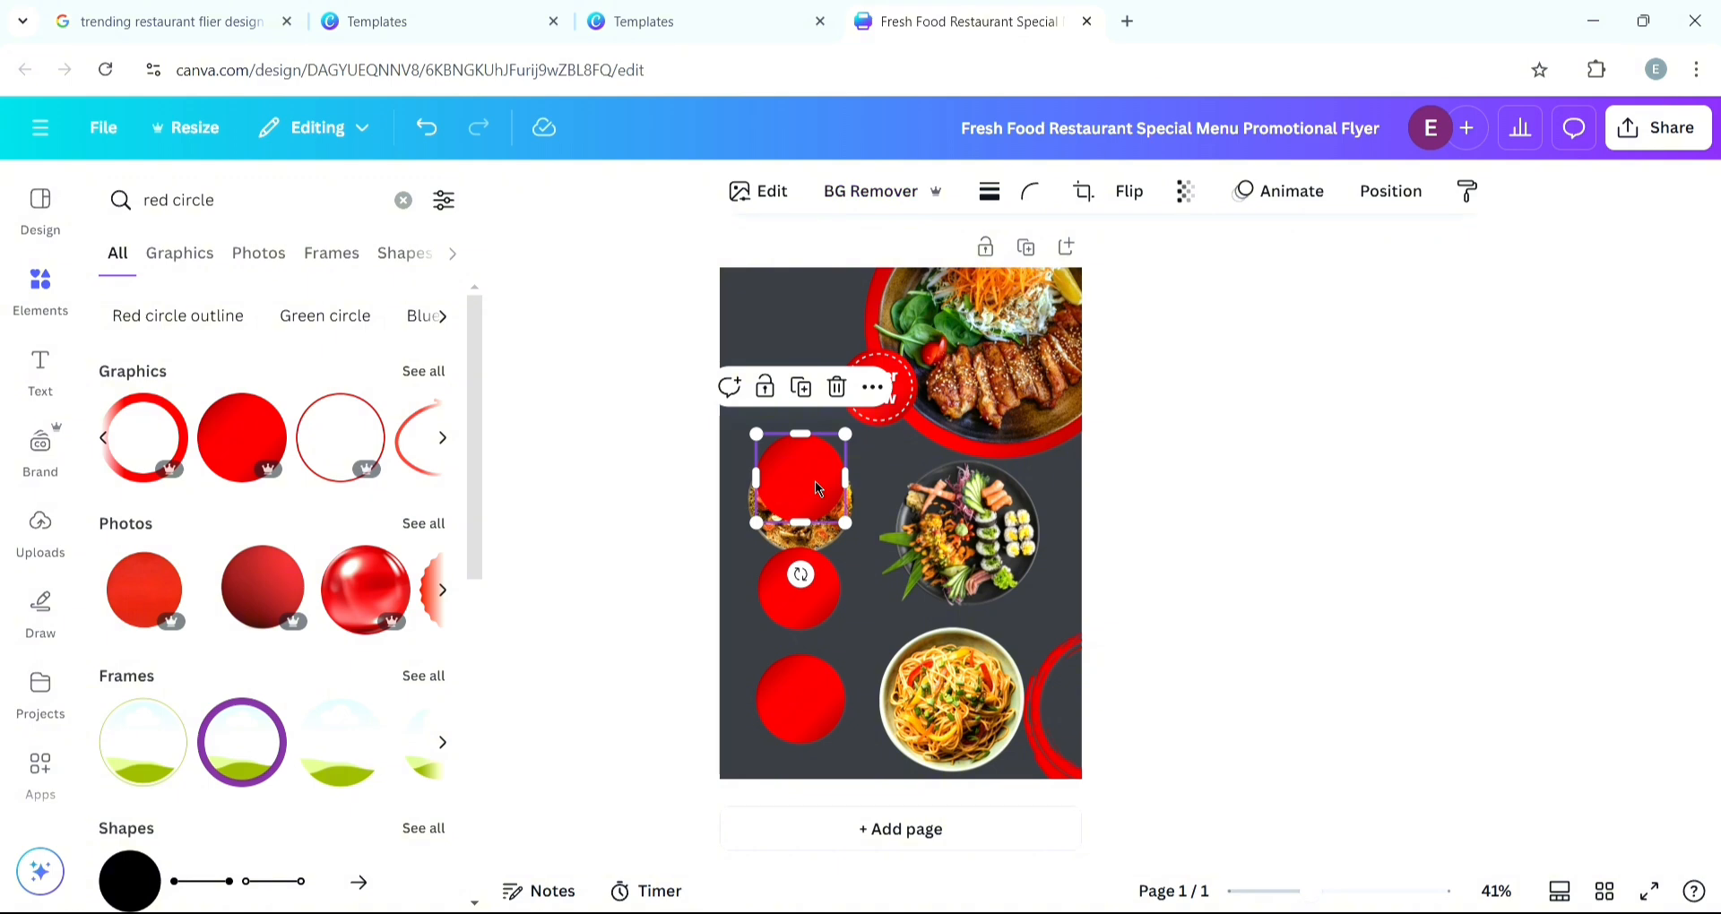
pyautogui.click(837, 540)
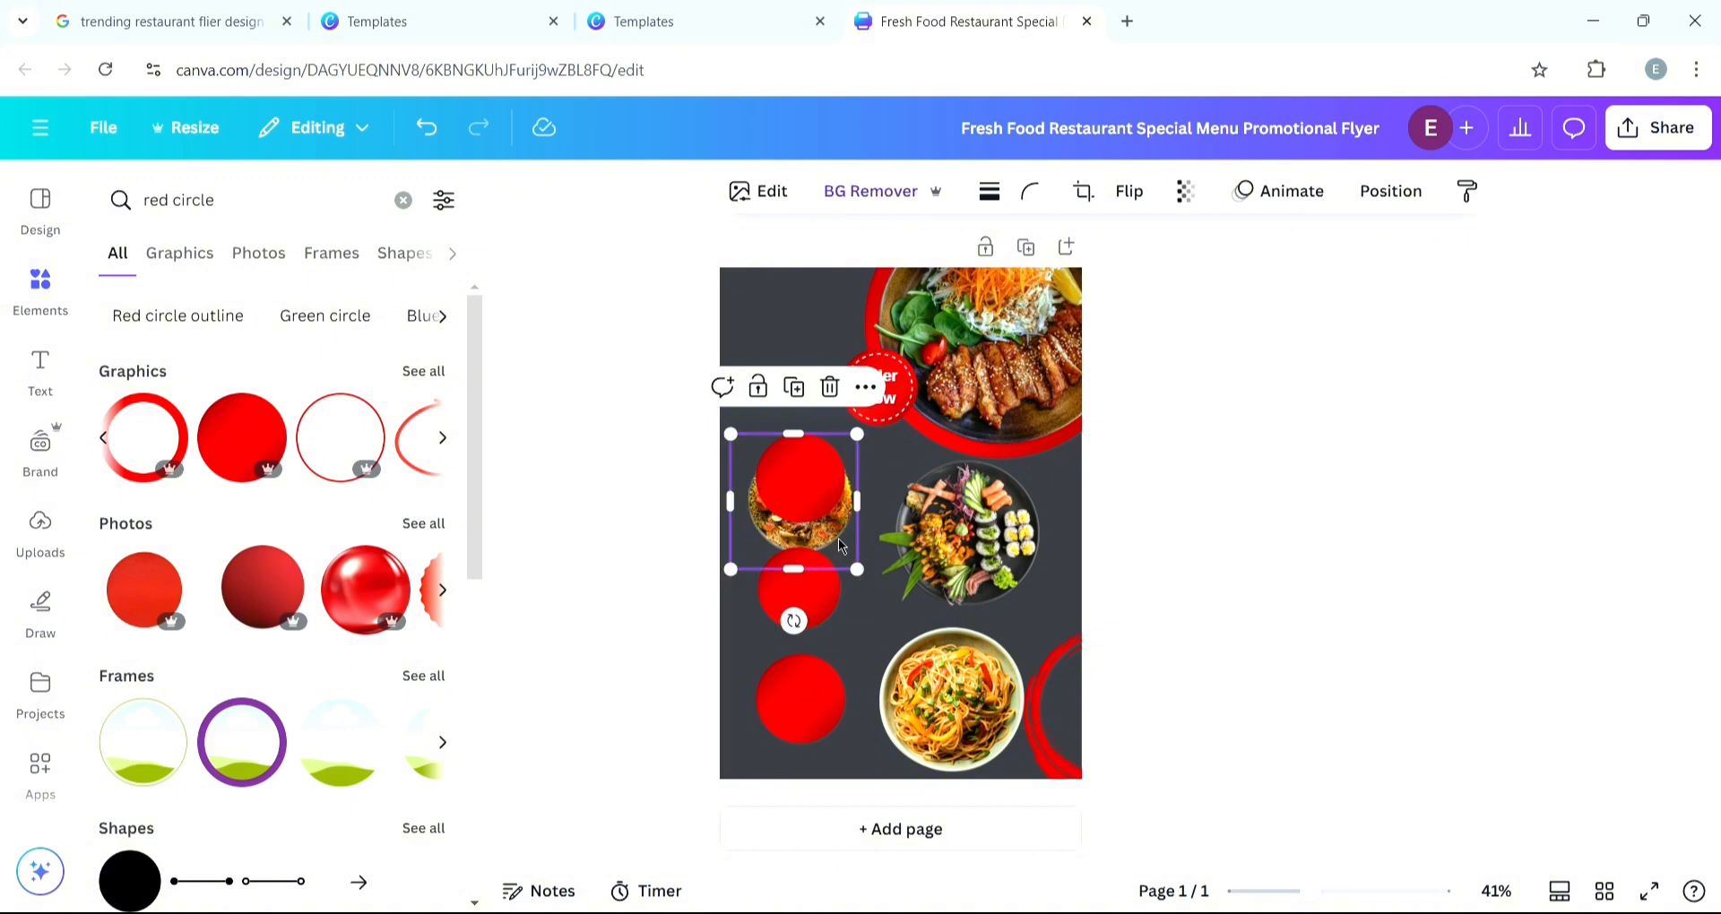
pyautogui.moveTo(837, 537); pyautogui.dragTo(846, 422)
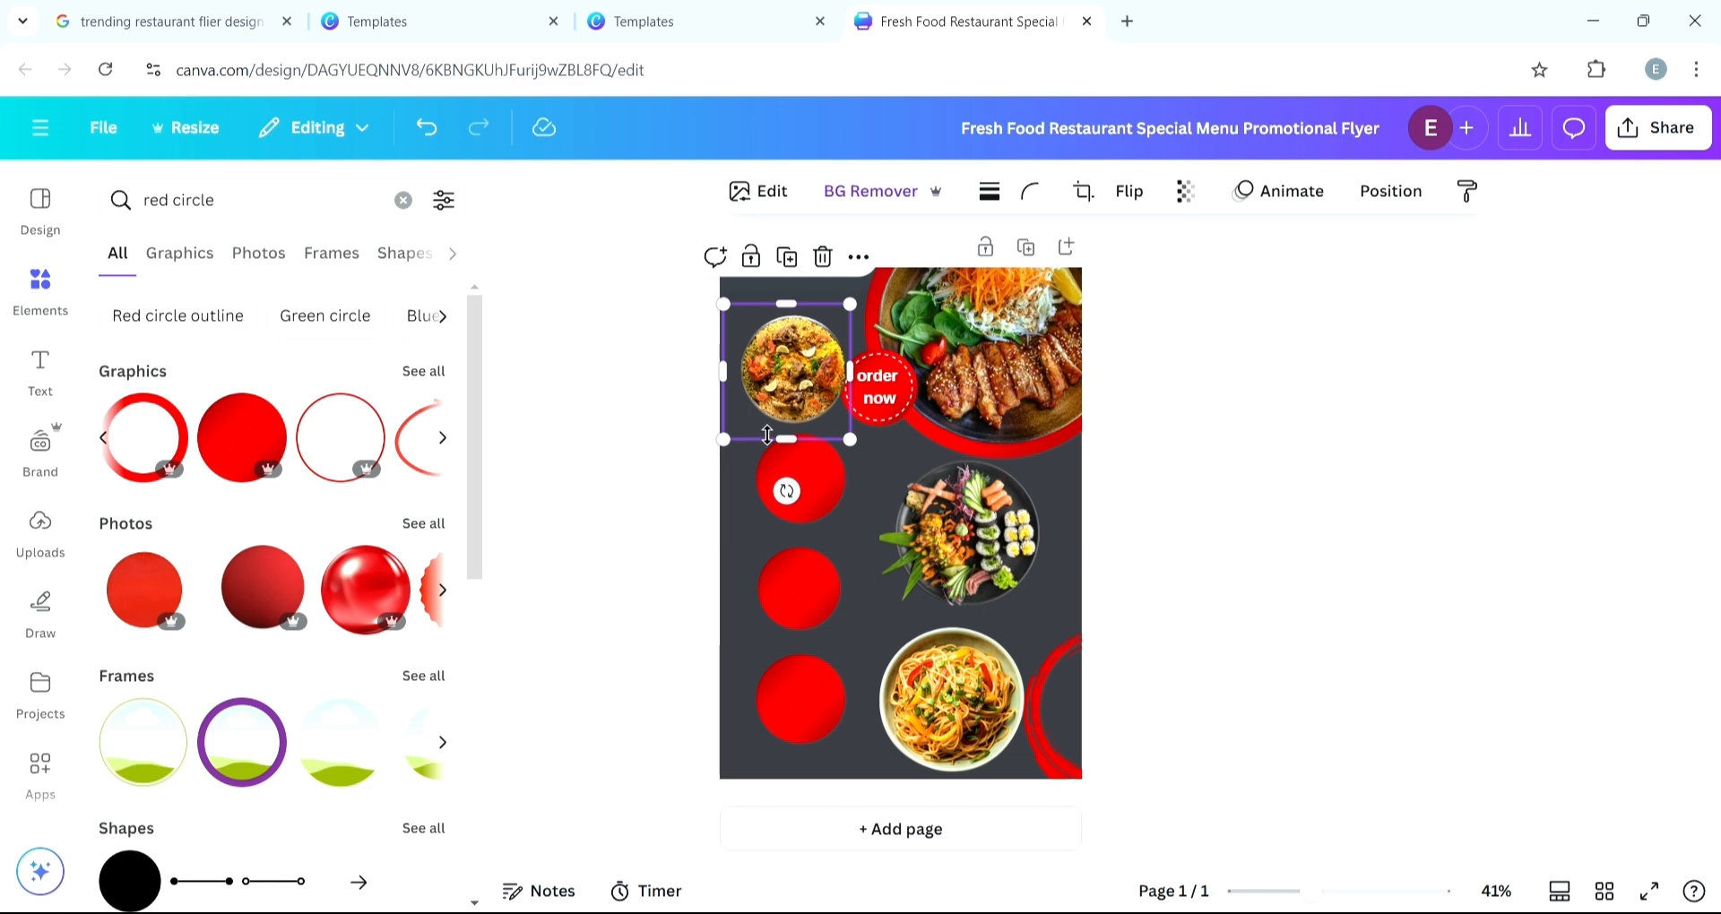
# - Reorder layers so the three dish photos sit above the red circles
pyautogui.click(1389, 192)
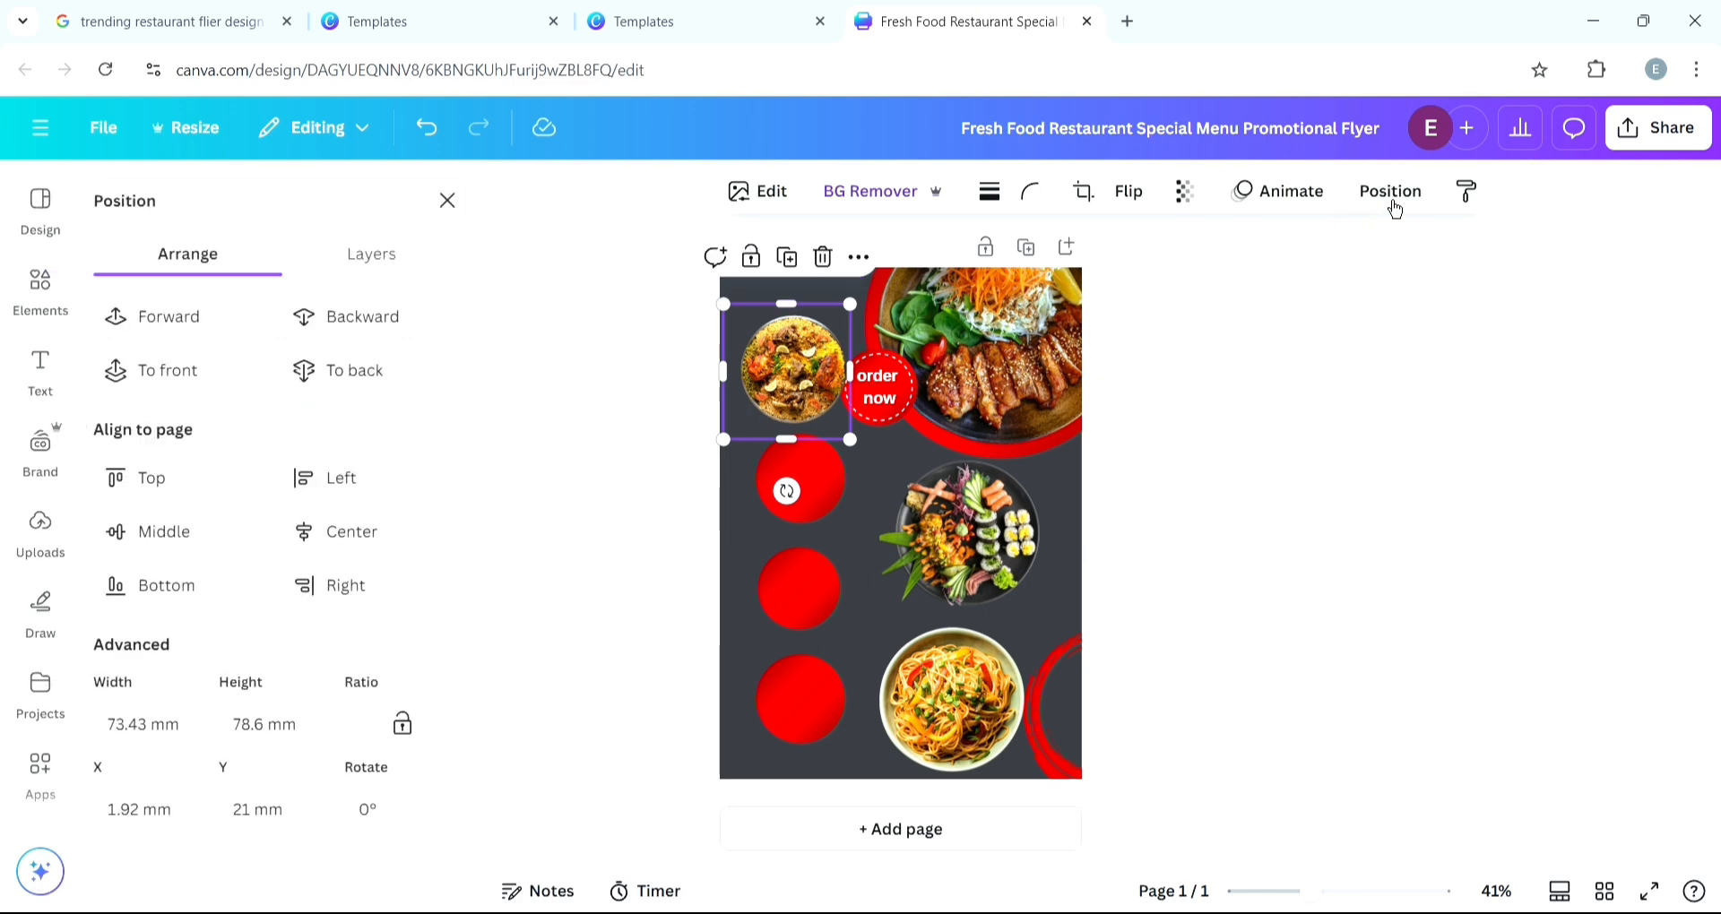
pyautogui.click(397, 285)
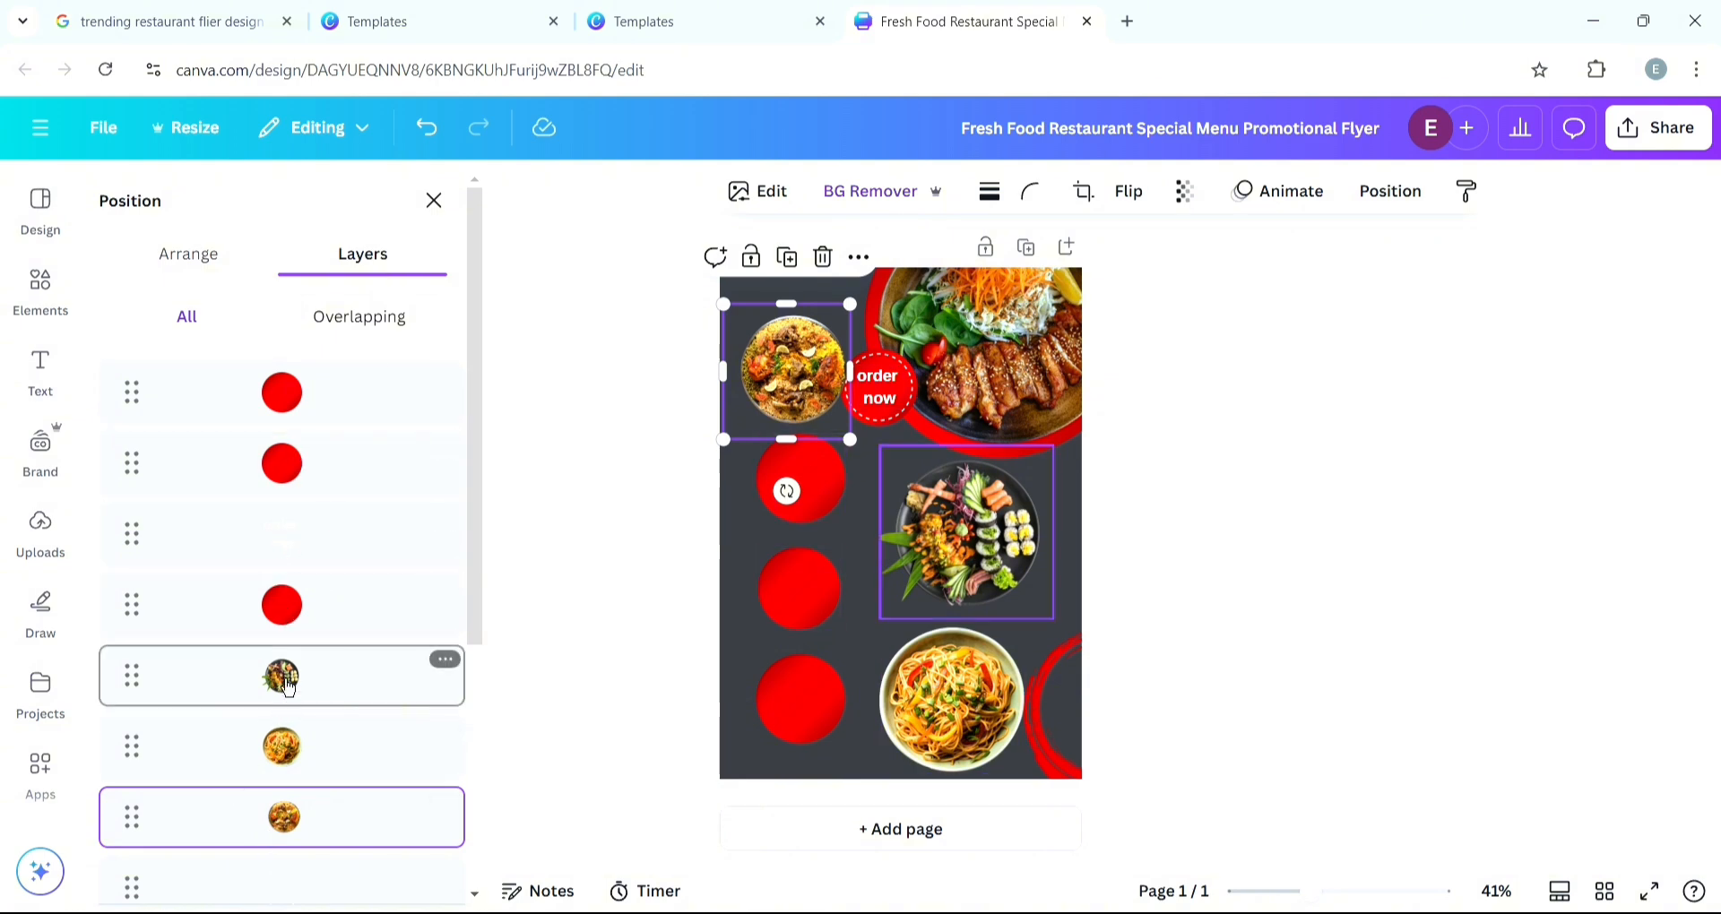
pyautogui.moveTo(287, 687); pyautogui.dragTo(287, 367)
pyautogui.moveTo(280, 776); pyautogui.dragTo(307, 376)
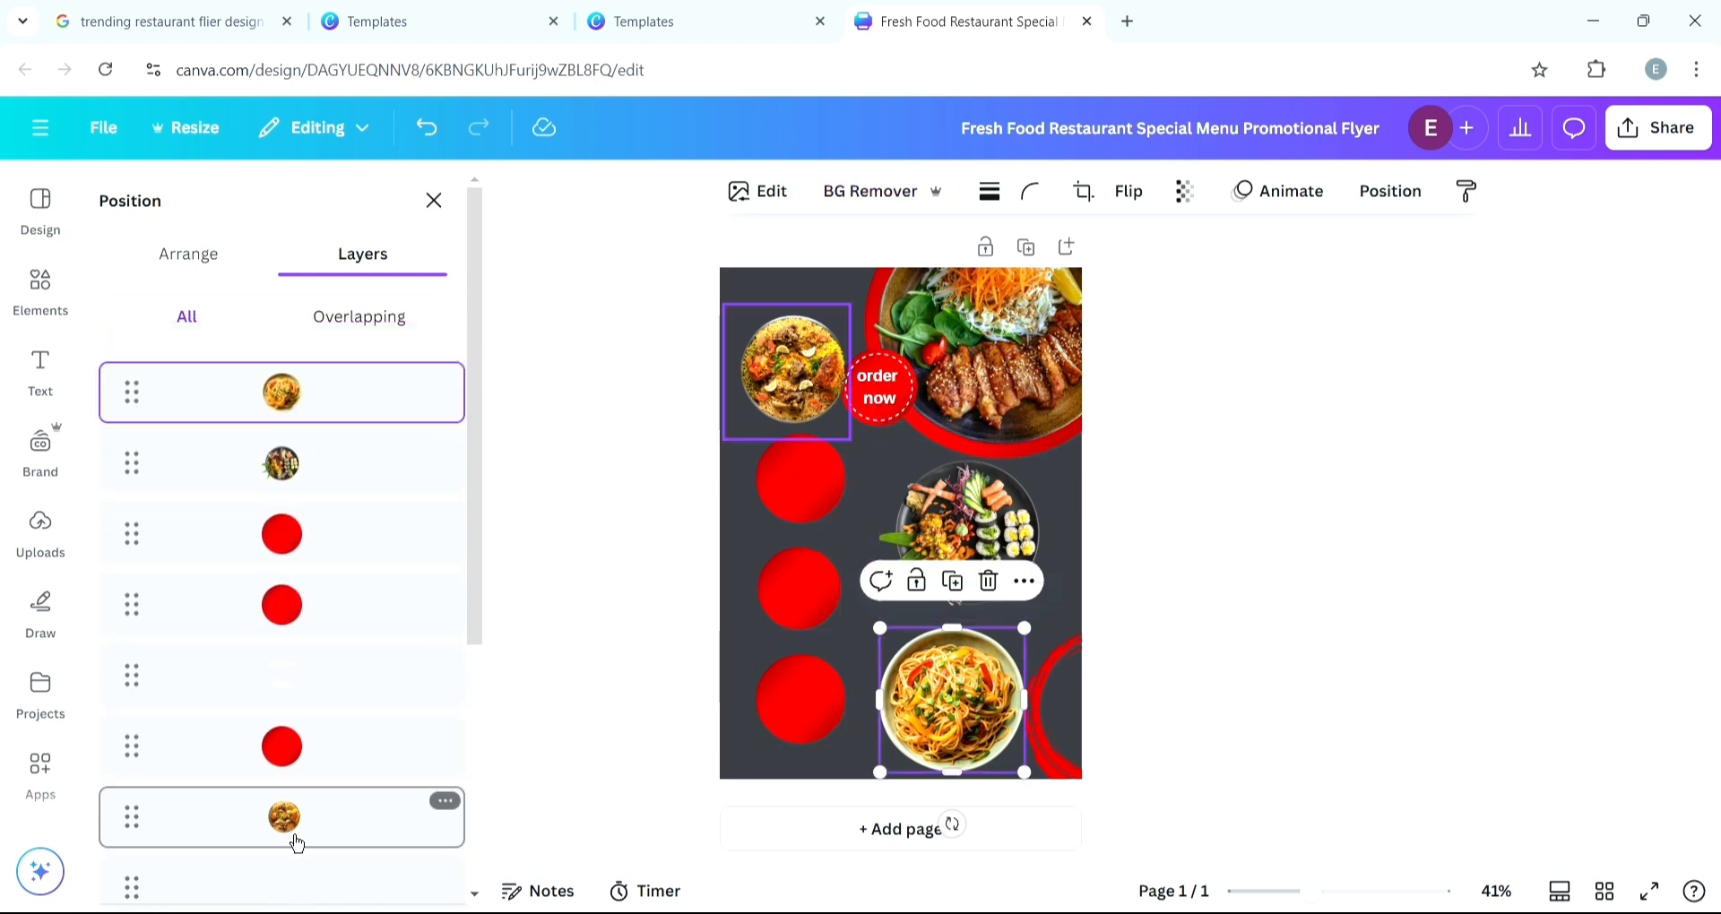
pyautogui.moveTo(304, 843); pyautogui.dragTo(331, 365)
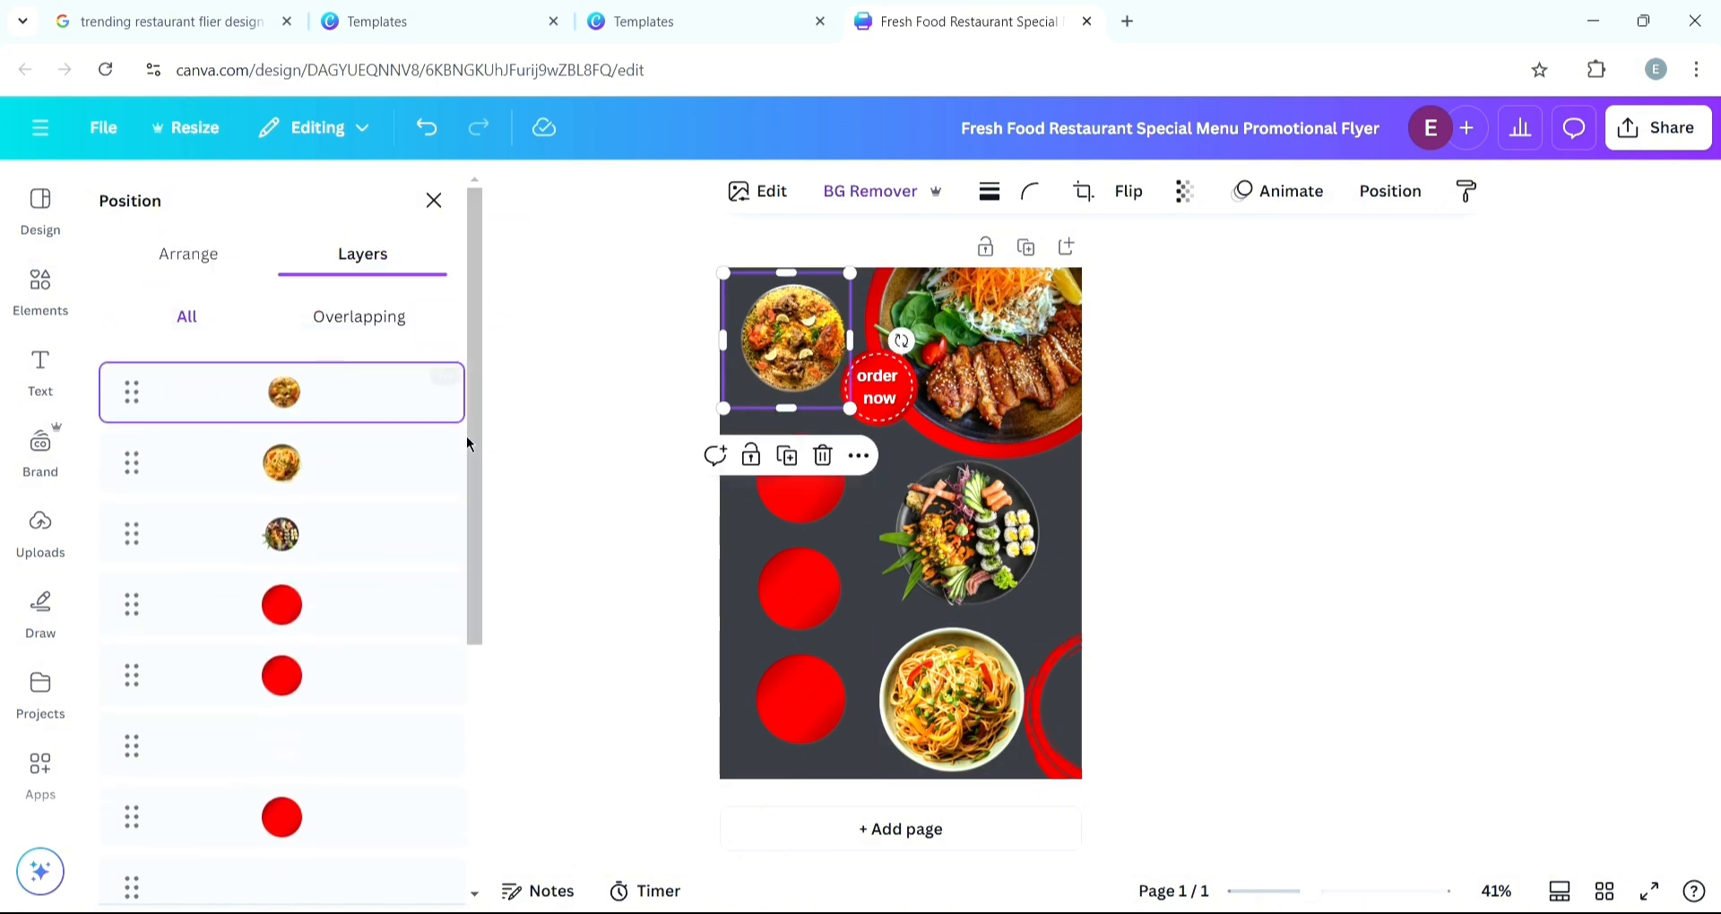
# - Resize the biryani photo and center it on the top red circle
pyautogui.click(1169, 529)
pyautogui.moveTo(783, 339); pyautogui.dragTo(791, 476)
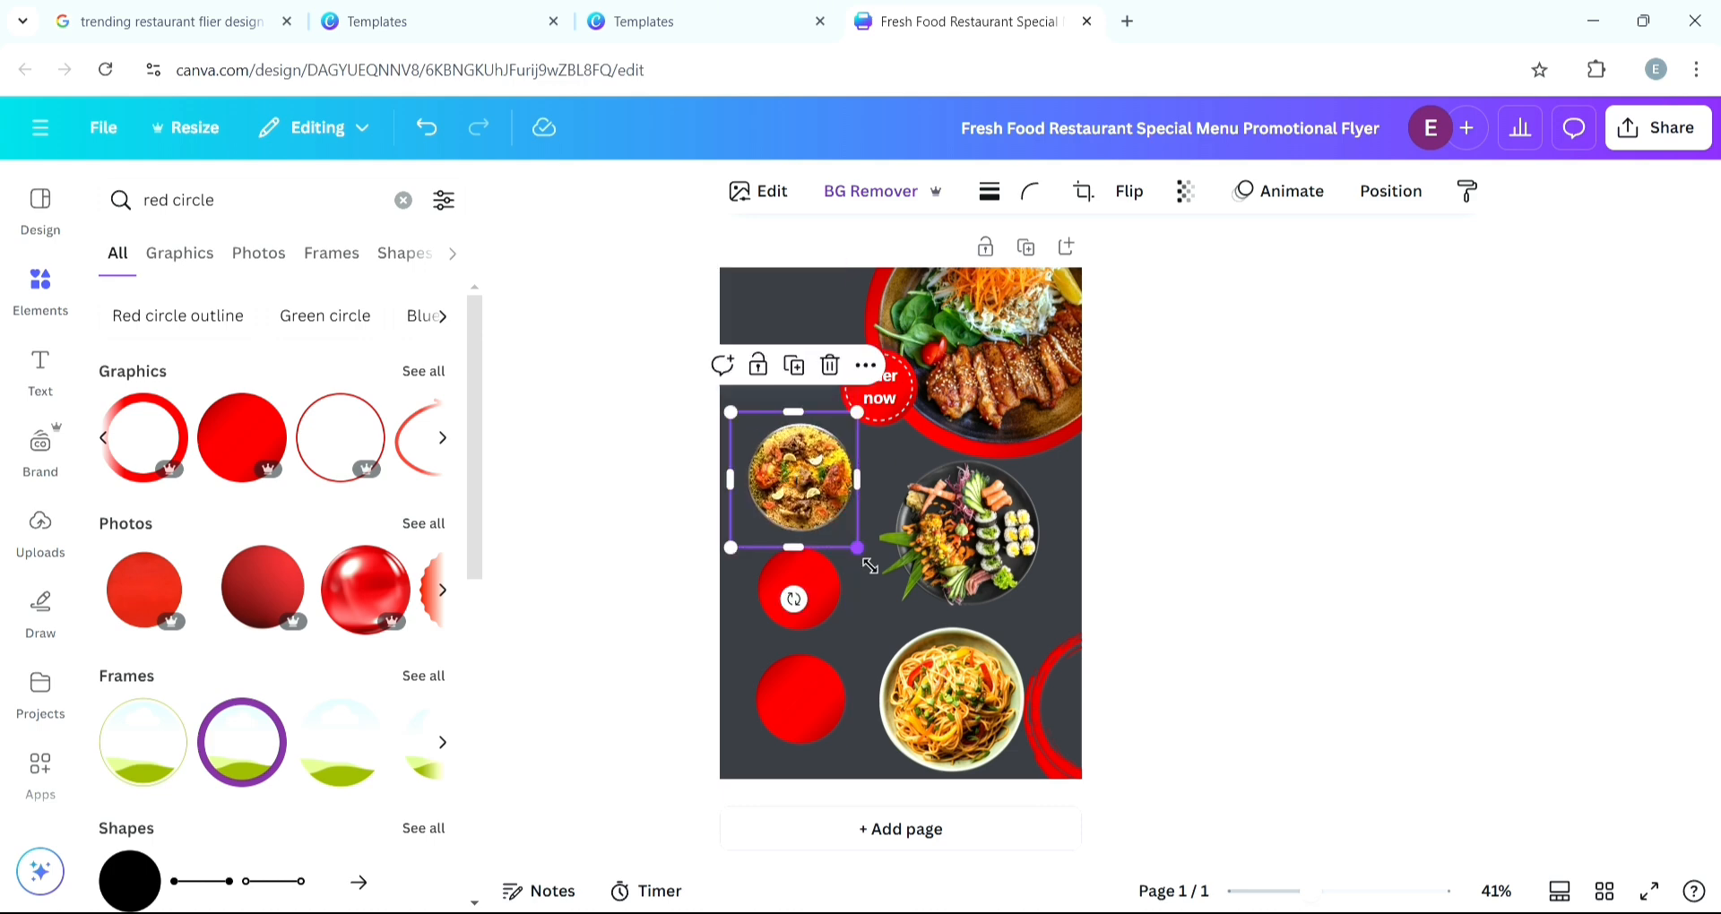
pyautogui.moveTo(869, 565); pyautogui.dragTo(840, 542)
pyautogui.moveTo(789, 470); pyautogui.dragTo(814, 498)
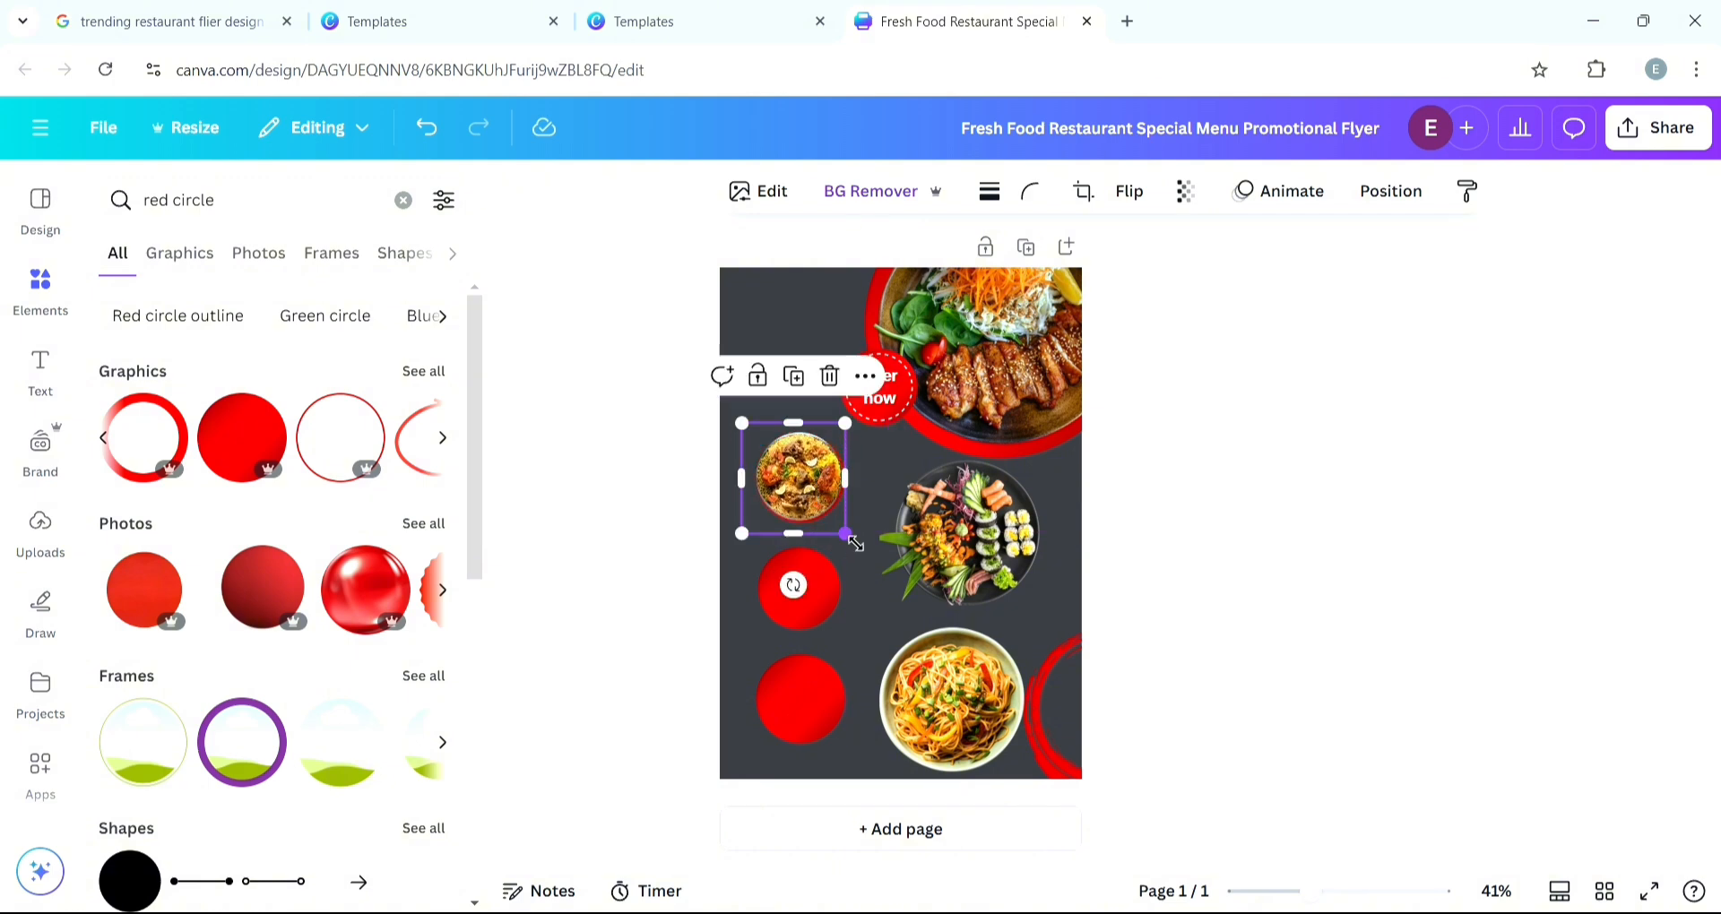
pyautogui.moveTo(855, 543); pyautogui.dragTo(801, 496)
pyautogui.scroll(5, 800, 495)
pyautogui.moveTo(719, 445); pyautogui.dragTo(655, 498)
pyautogui.scroll(5, 727, 445)
pyautogui.scroll(-10, 652, 497)
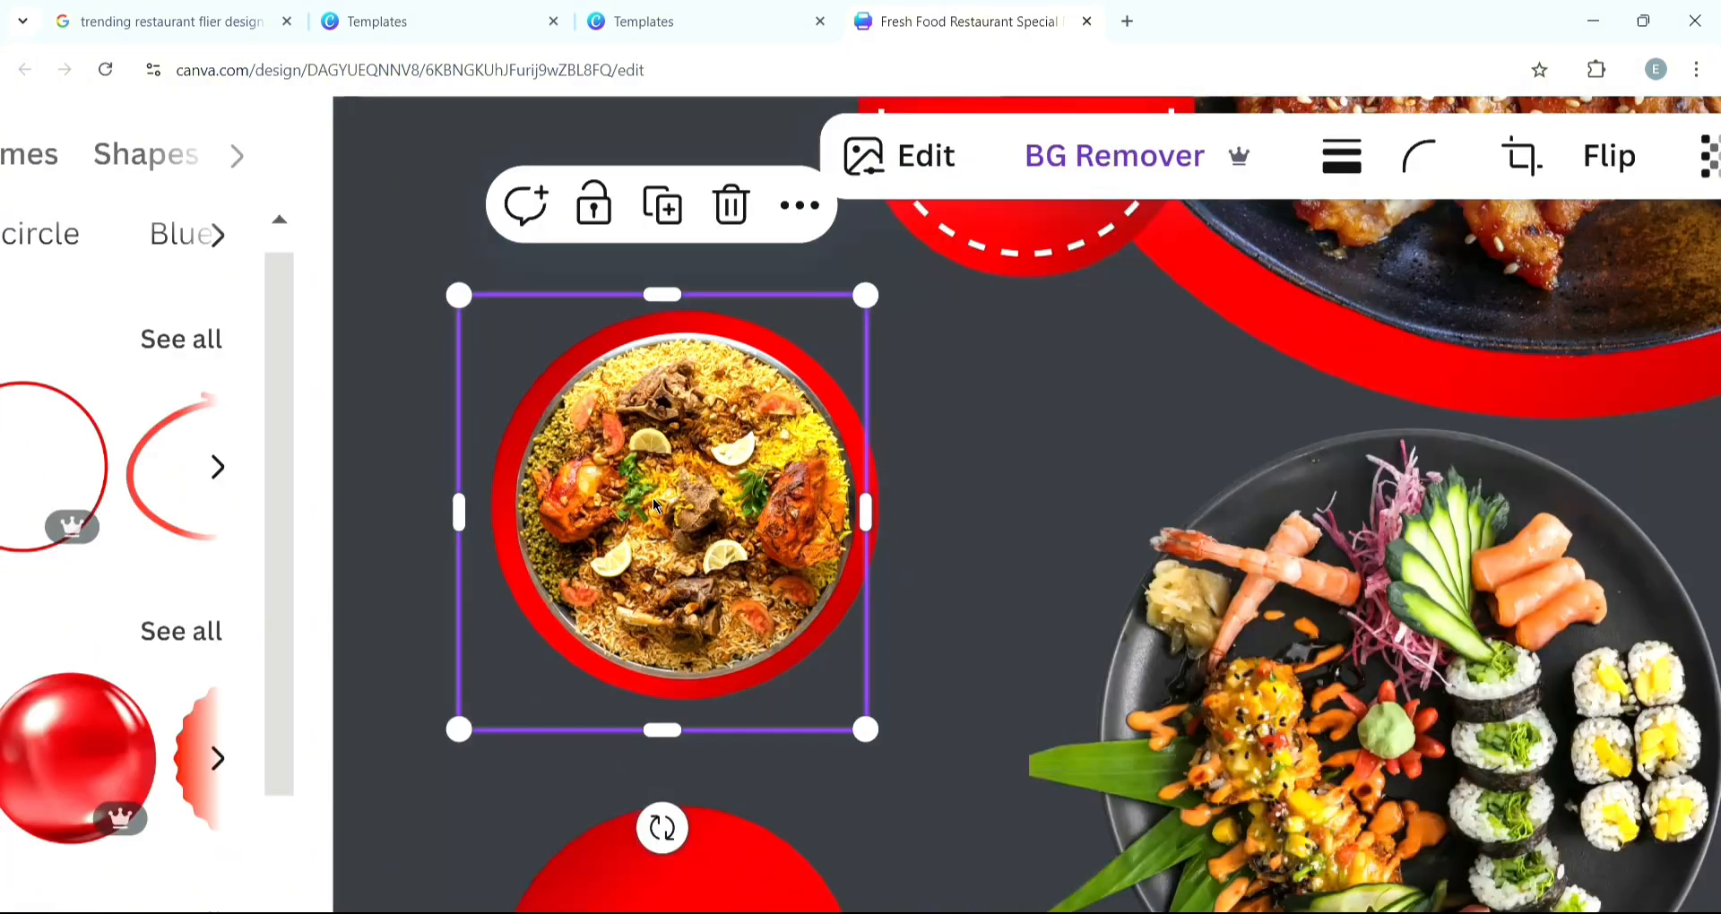
# - Shrink the sushi photo and center it on the middle red circle
pyautogui.click(1002, 600)
pyautogui.moveTo(1096, 645); pyautogui.dragTo(1023, 570)
pyautogui.moveTo(949, 497); pyautogui.dragTo(770, 605)
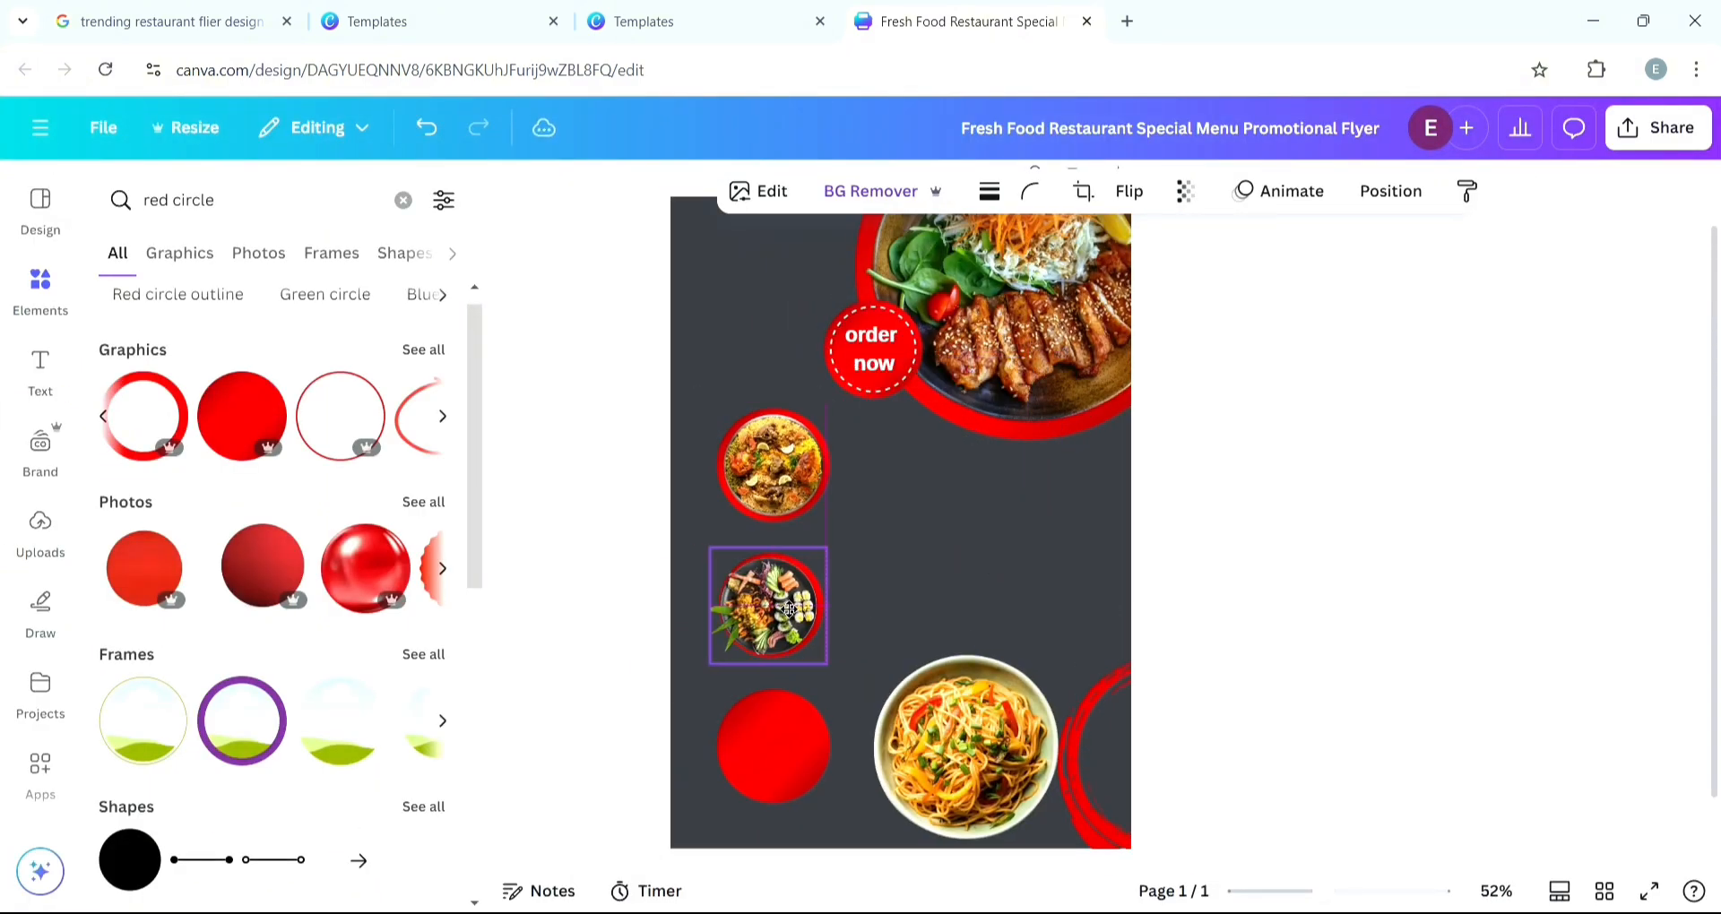
pyautogui.scroll(10, 771, 605)
pyautogui.scroll(-10, 911, 633)
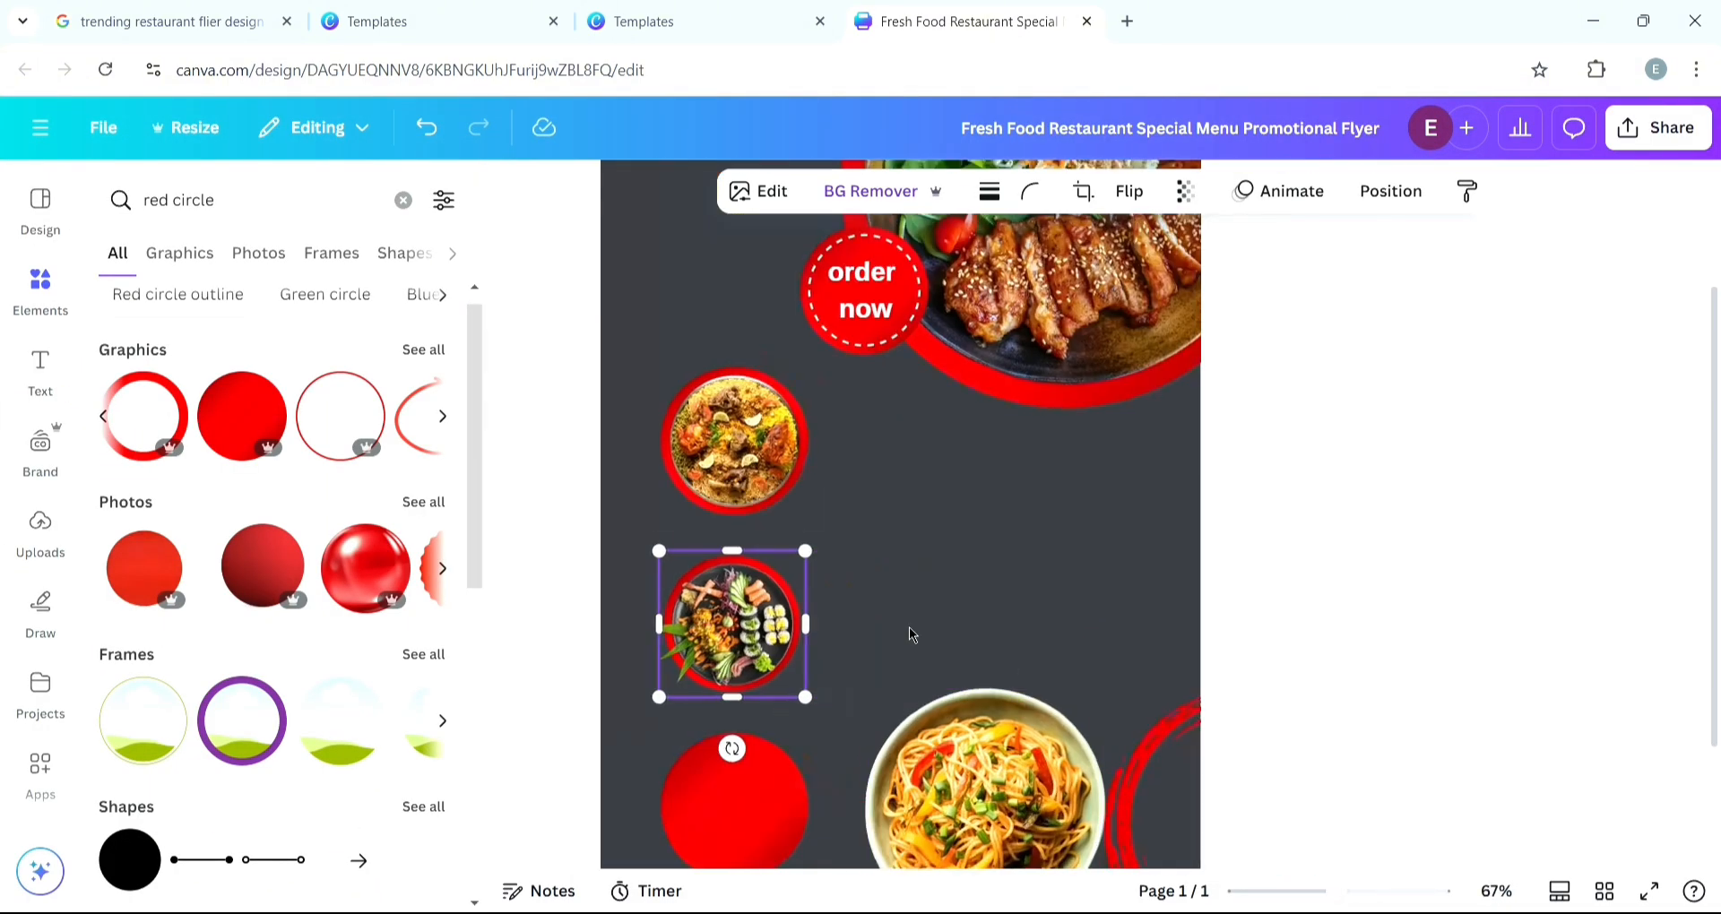
# - Shrink the noodle bowl photo and center it on the bottom red circle
pyautogui.scroll(-3, 911, 634)
pyautogui.click(1030, 717)
pyautogui.moveTo(1183, 842); pyautogui.dragTo(1018, 695)
pyautogui.moveTo(941, 622); pyautogui.dragTo(672, 710)
pyautogui.scroll(10, 783, 700)
pyautogui.click(976, 795)
pyautogui.scroll(-10, 1102, 724)
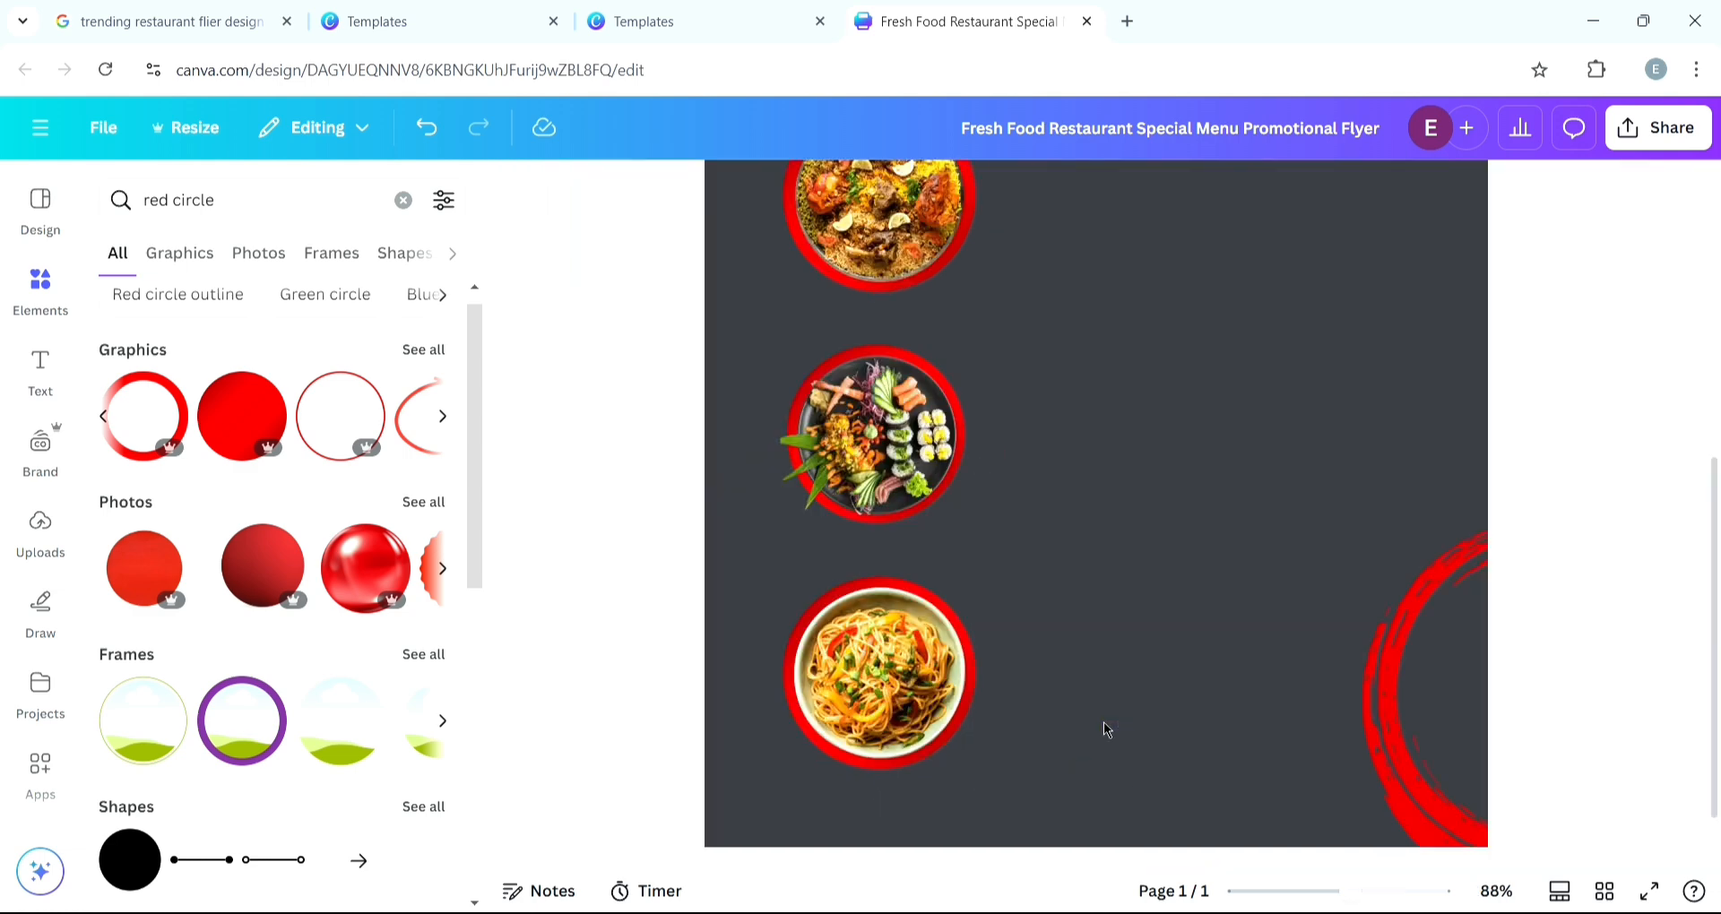
pyautogui.scroll(-1, 1067, 574)
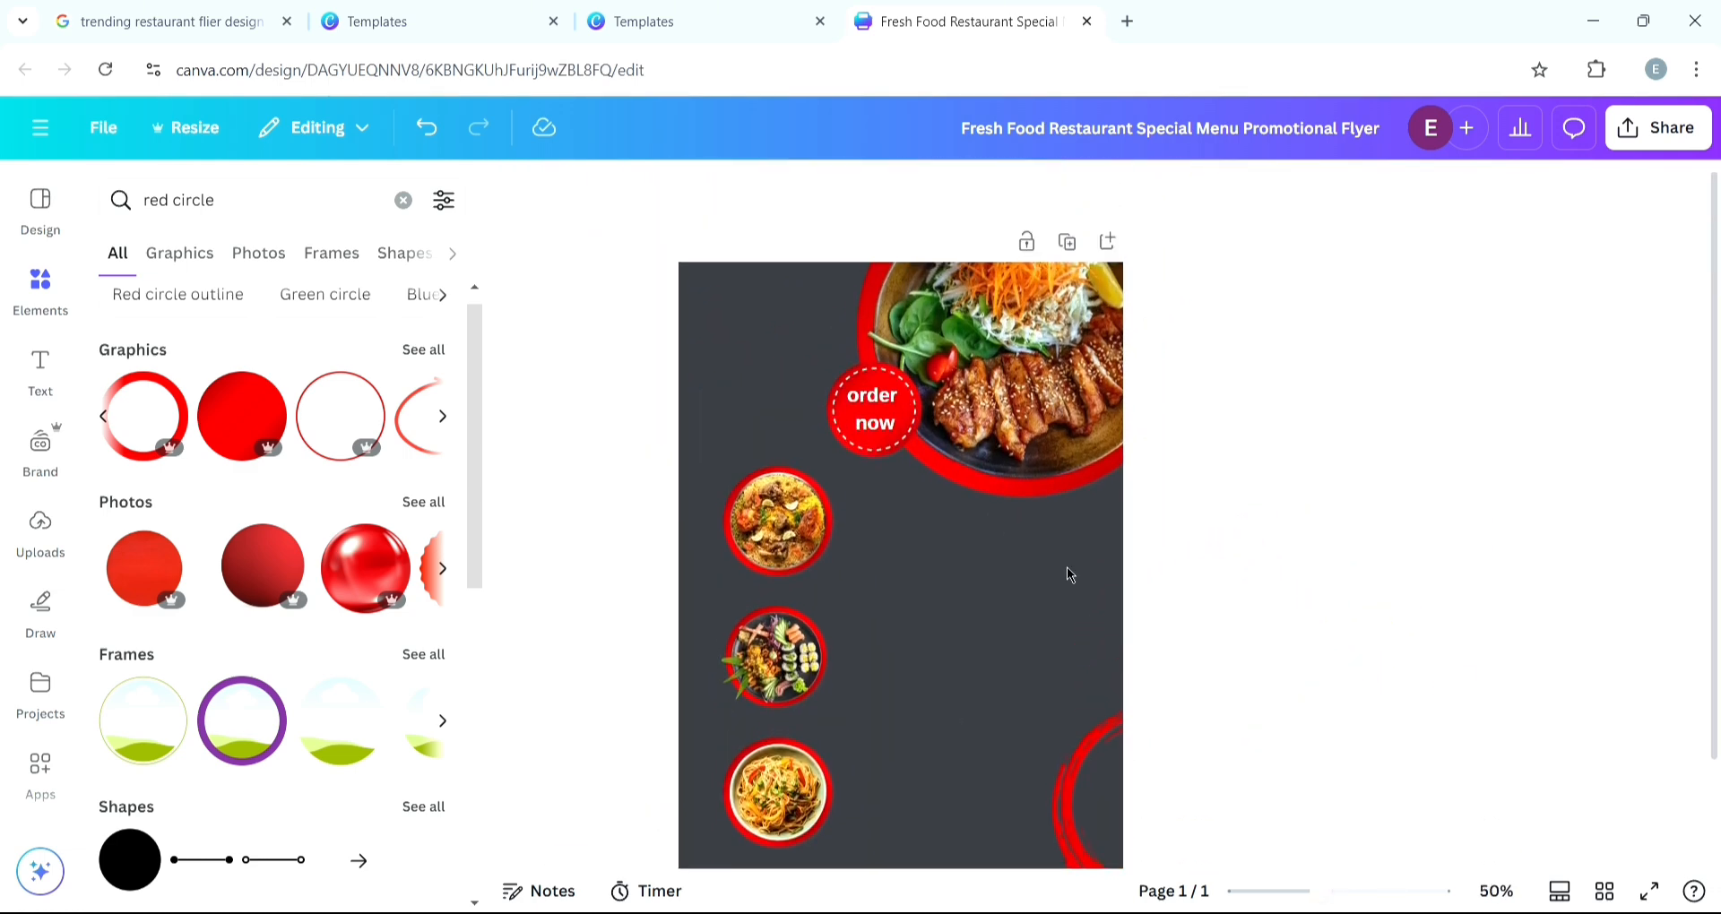
# - Compare with the reference template and delete the partial red circle at the page's bottom-right corner
pyautogui.click(423, 25)
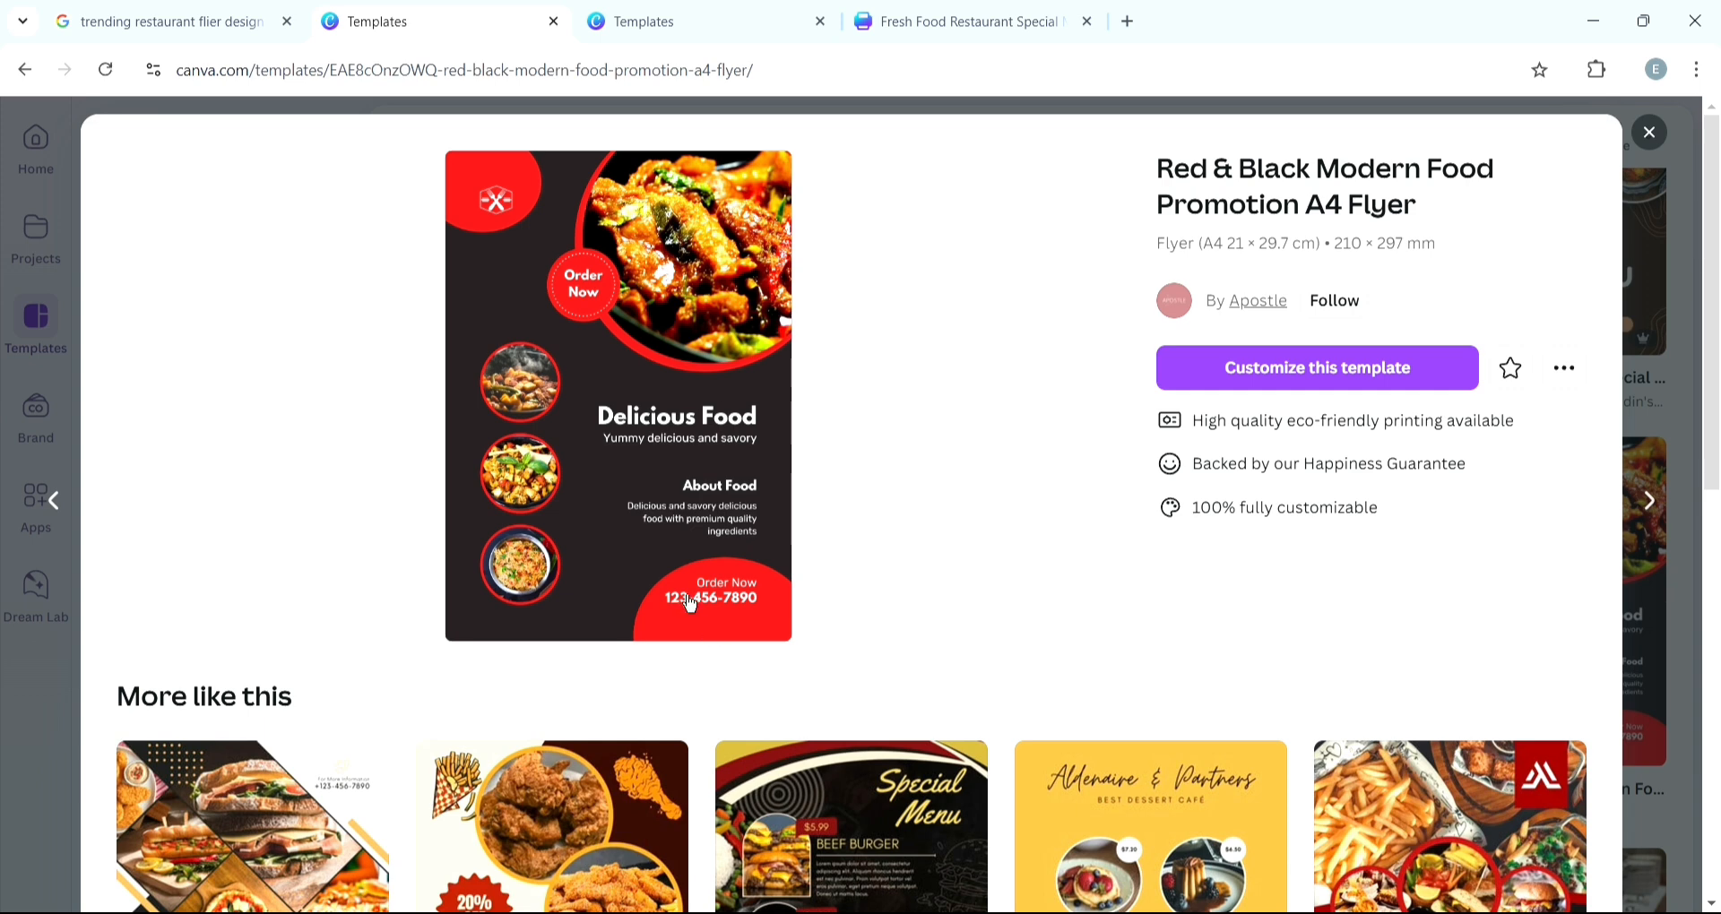
pyautogui.click(968, 18)
pyautogui.scroll(-1, 1131, 547)
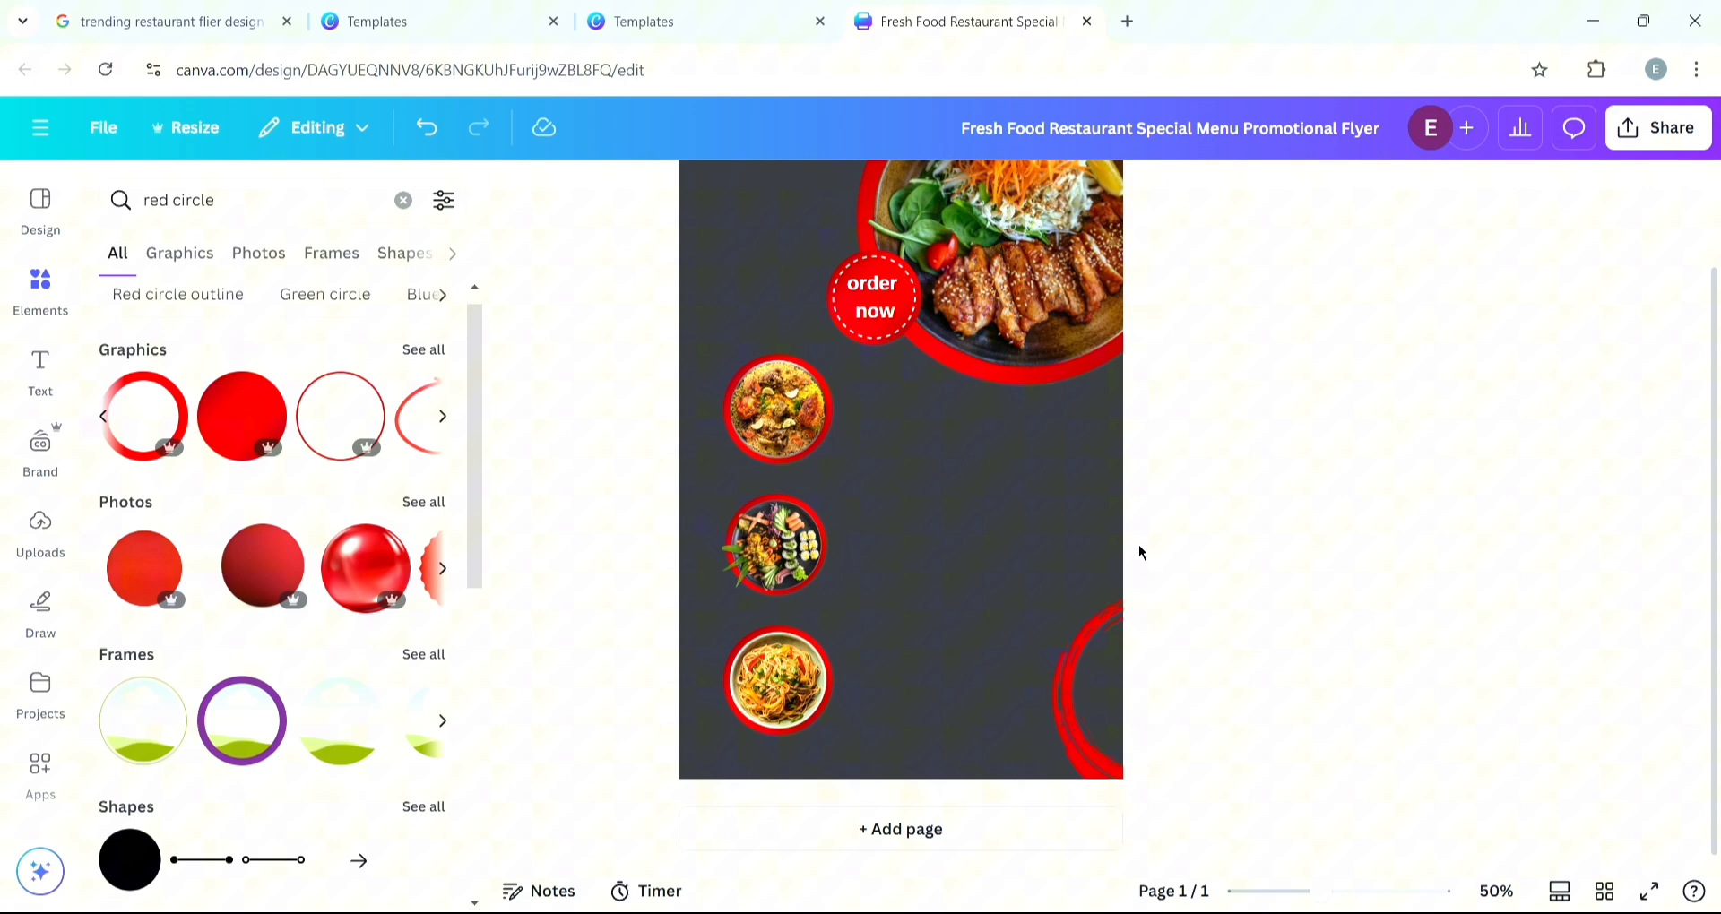
pyautogui.click(1078, 720)
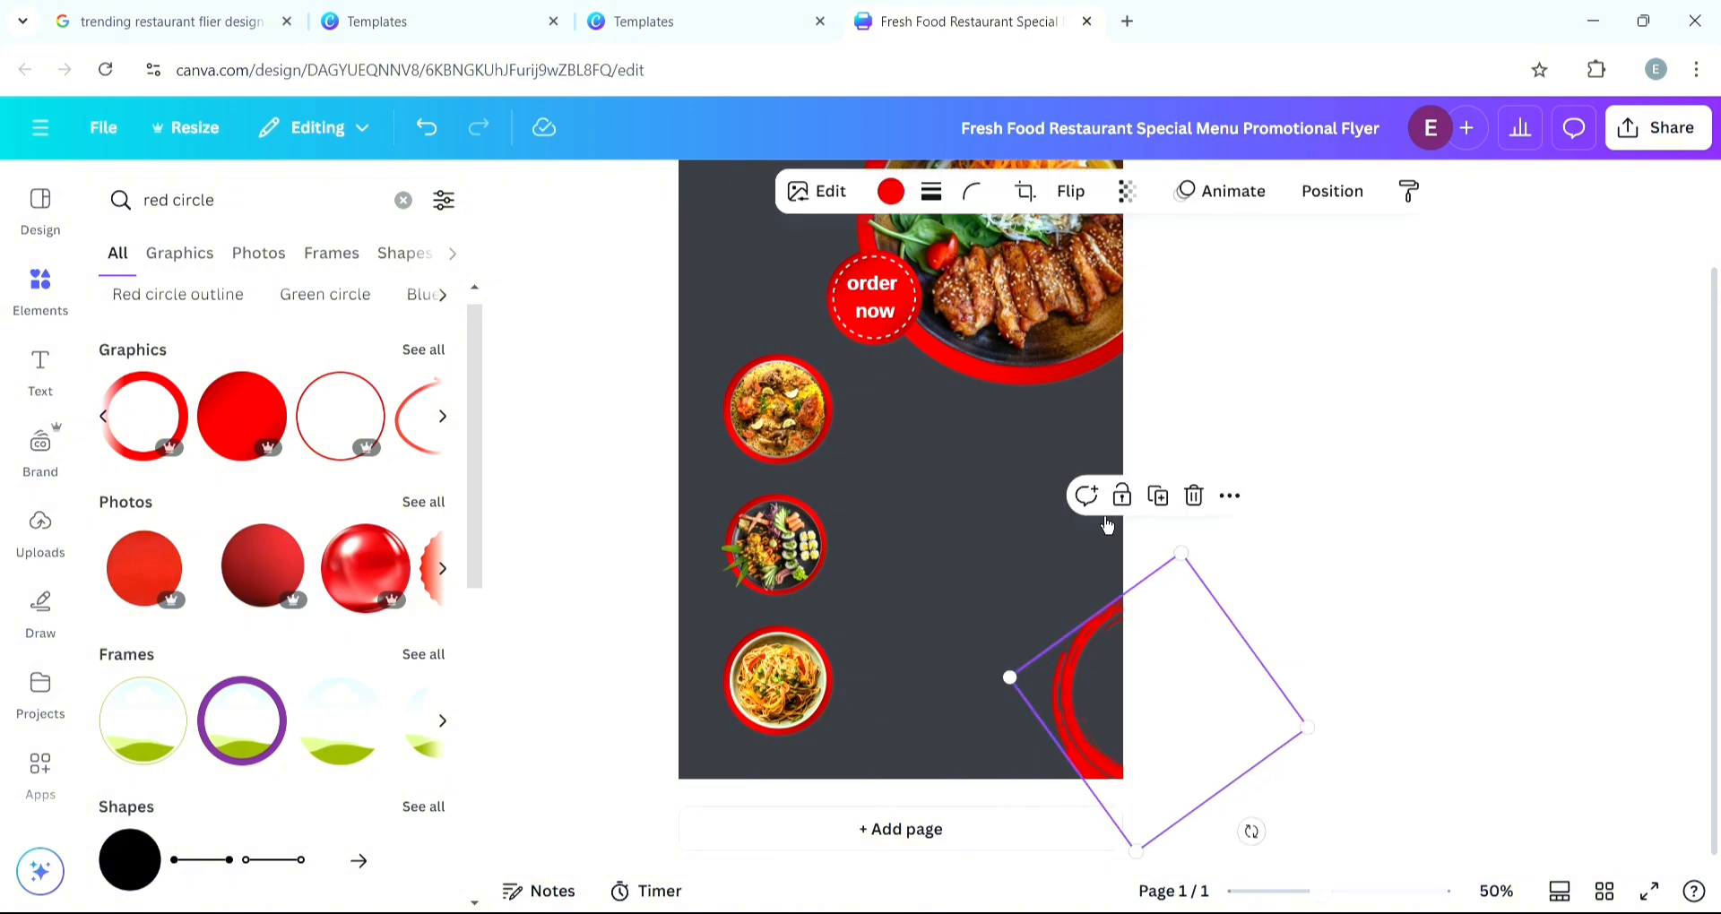
pyautogui.click(1192, 495)
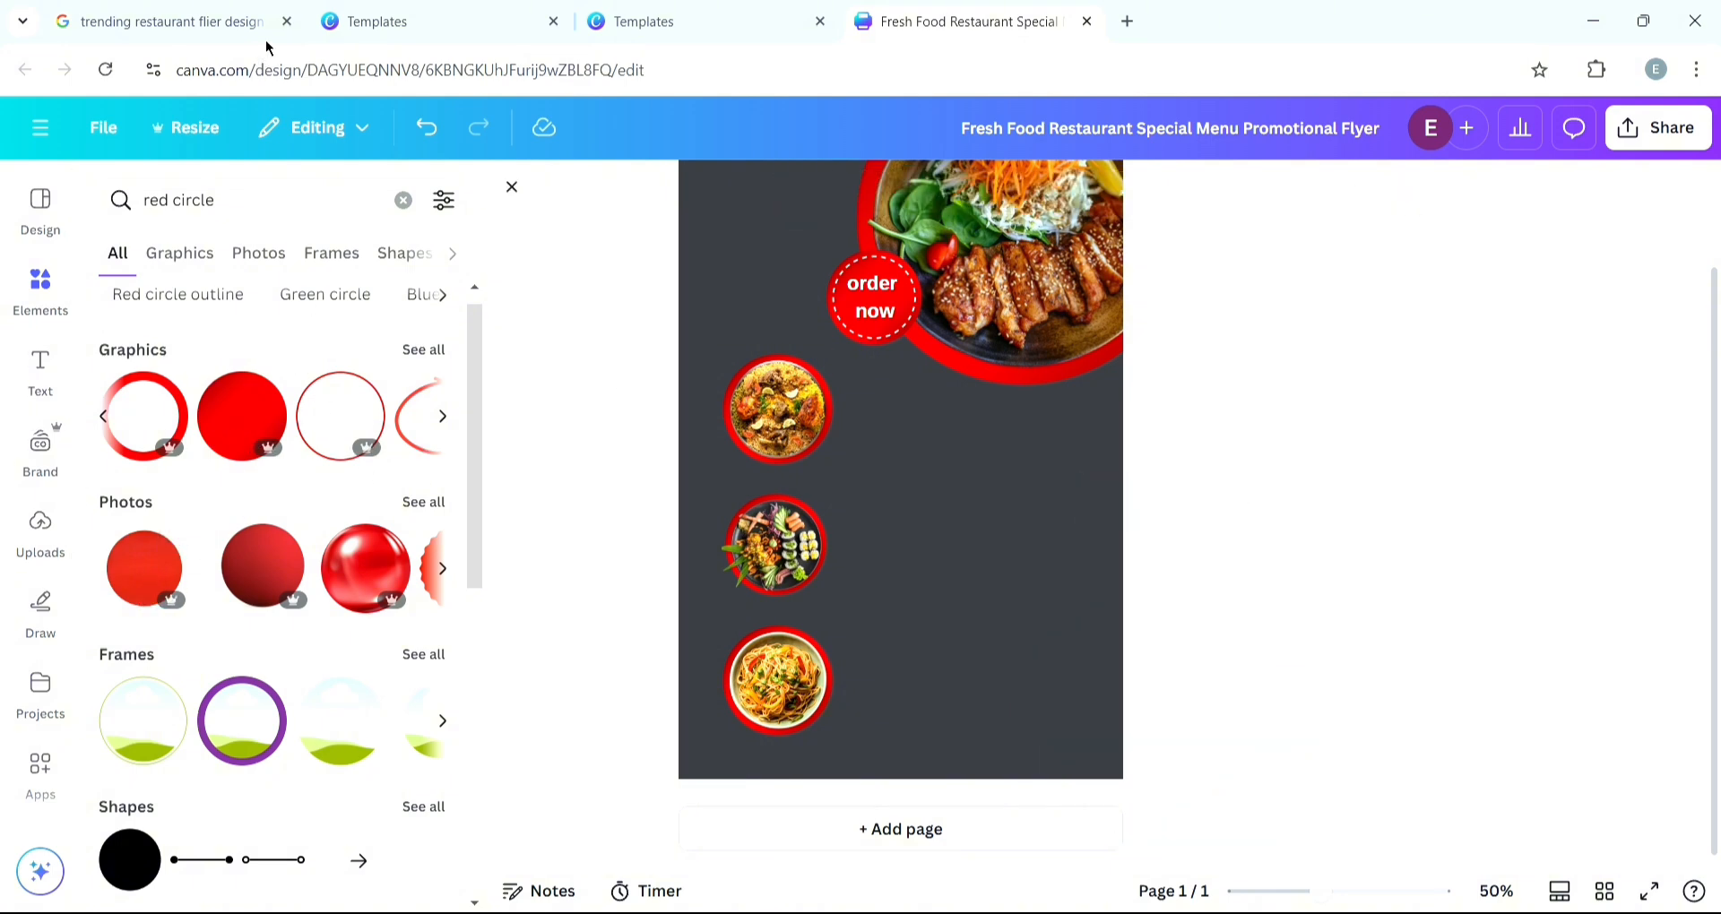
# - Search the elements for "red oval" and add a solid red oval graphic near the page's top-left
pyautogui.click(376, 21)
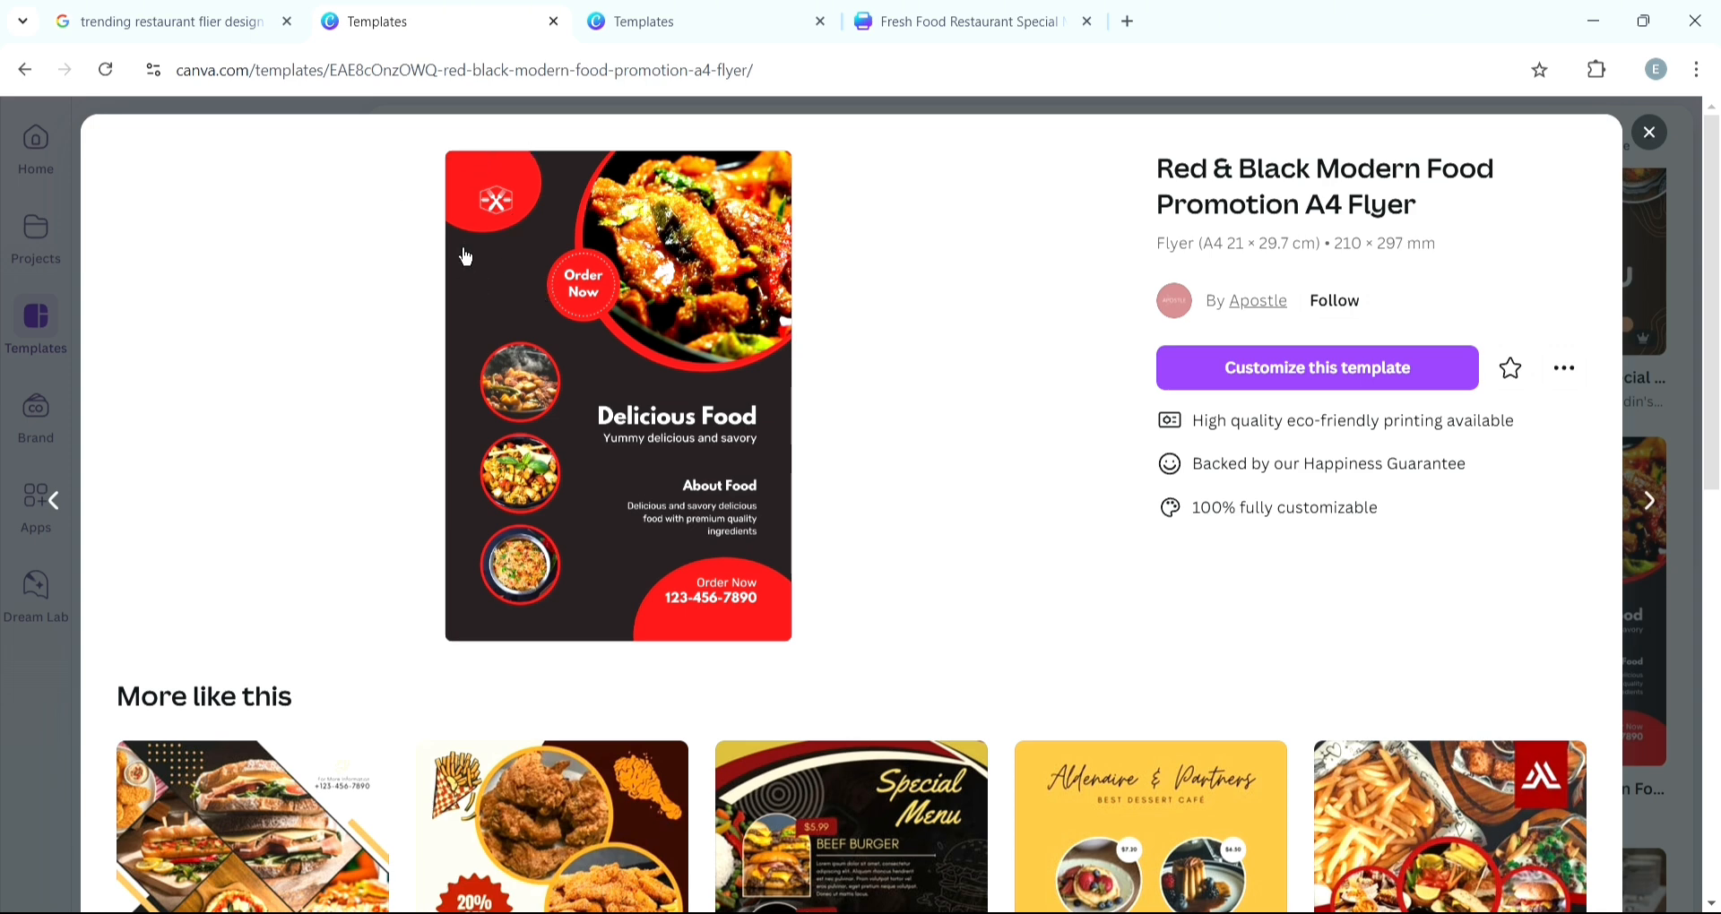
pyautogui.click(932, 25)
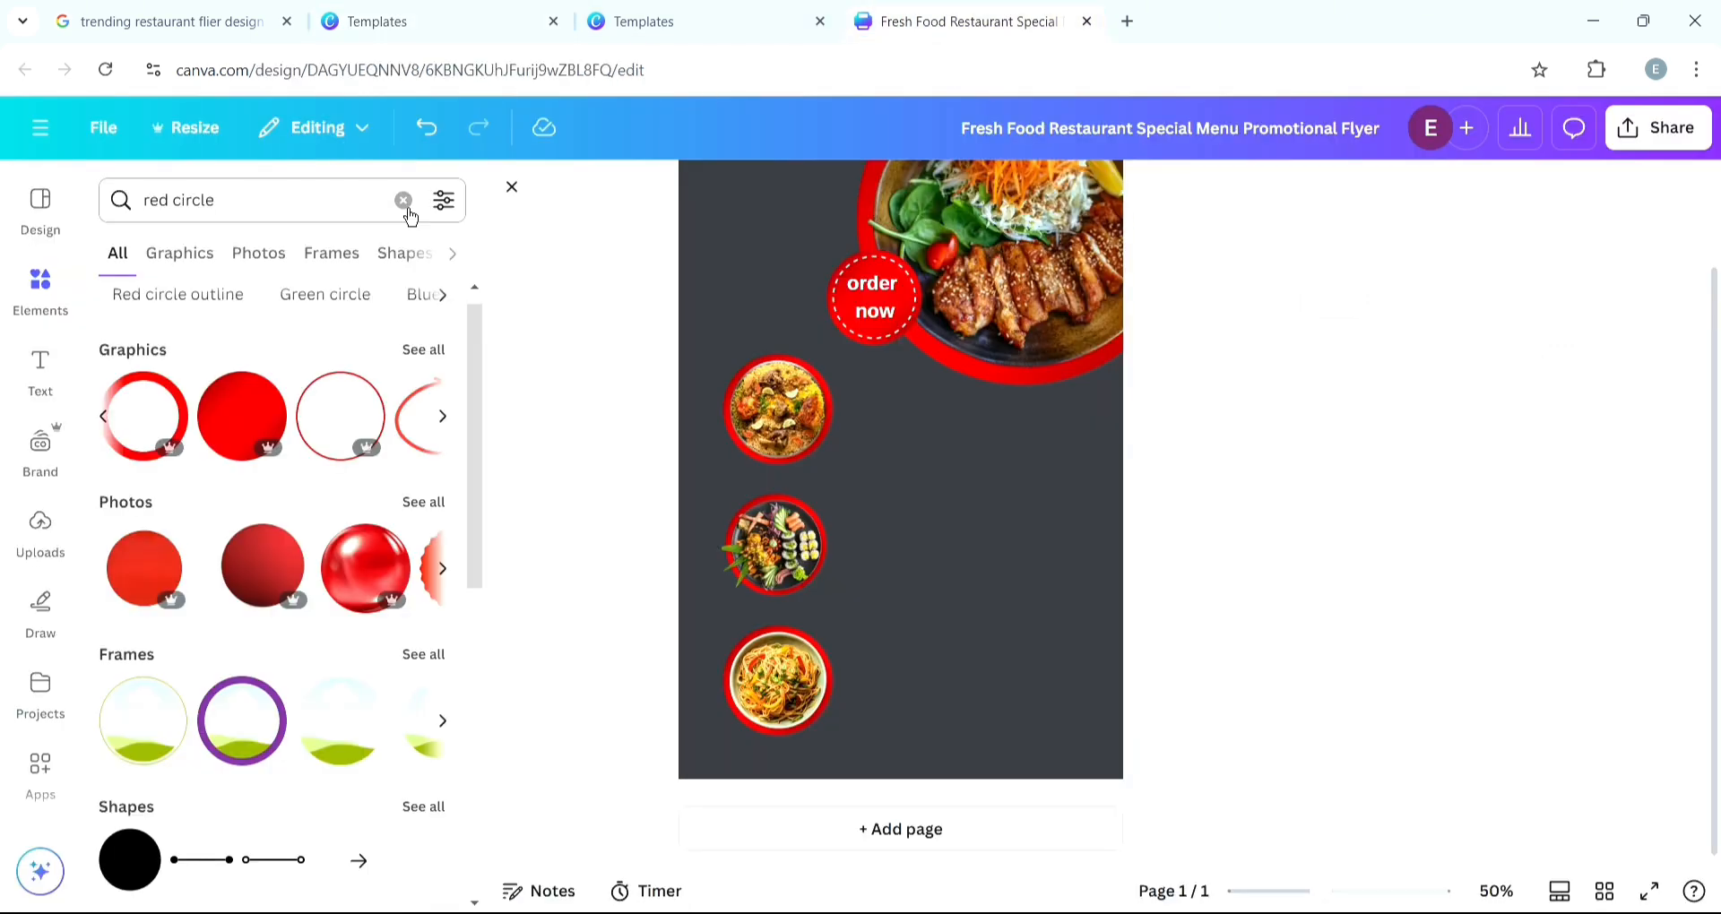
pyautogui.click(277, 206)
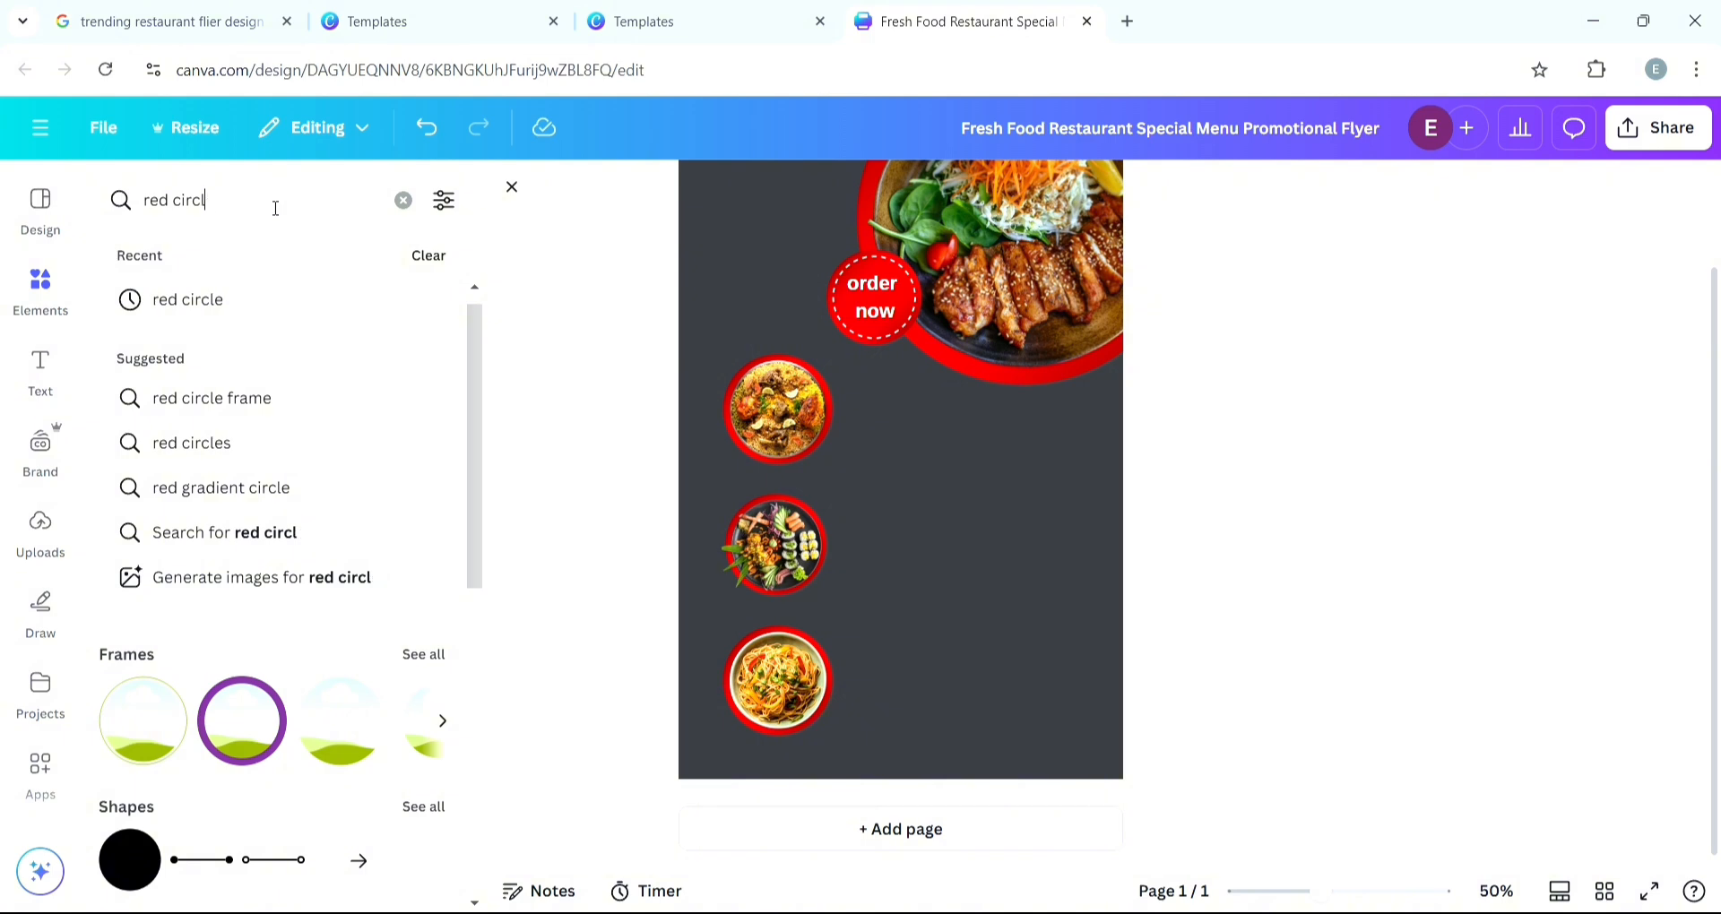
pyautogui.press('BackSpace')
pyautogui.press('BackSpace')
pyautogui.press('BackSpace')
pyautogui.press('BackSpace')
pyautogui.press('BackSpace')
pyautogui.press('BackSpace')
pyautogui.press('BackSpace')
pyautogui.press('BackSpace')
pyautogui.press('BackSpace')
pyautogui.write('red')
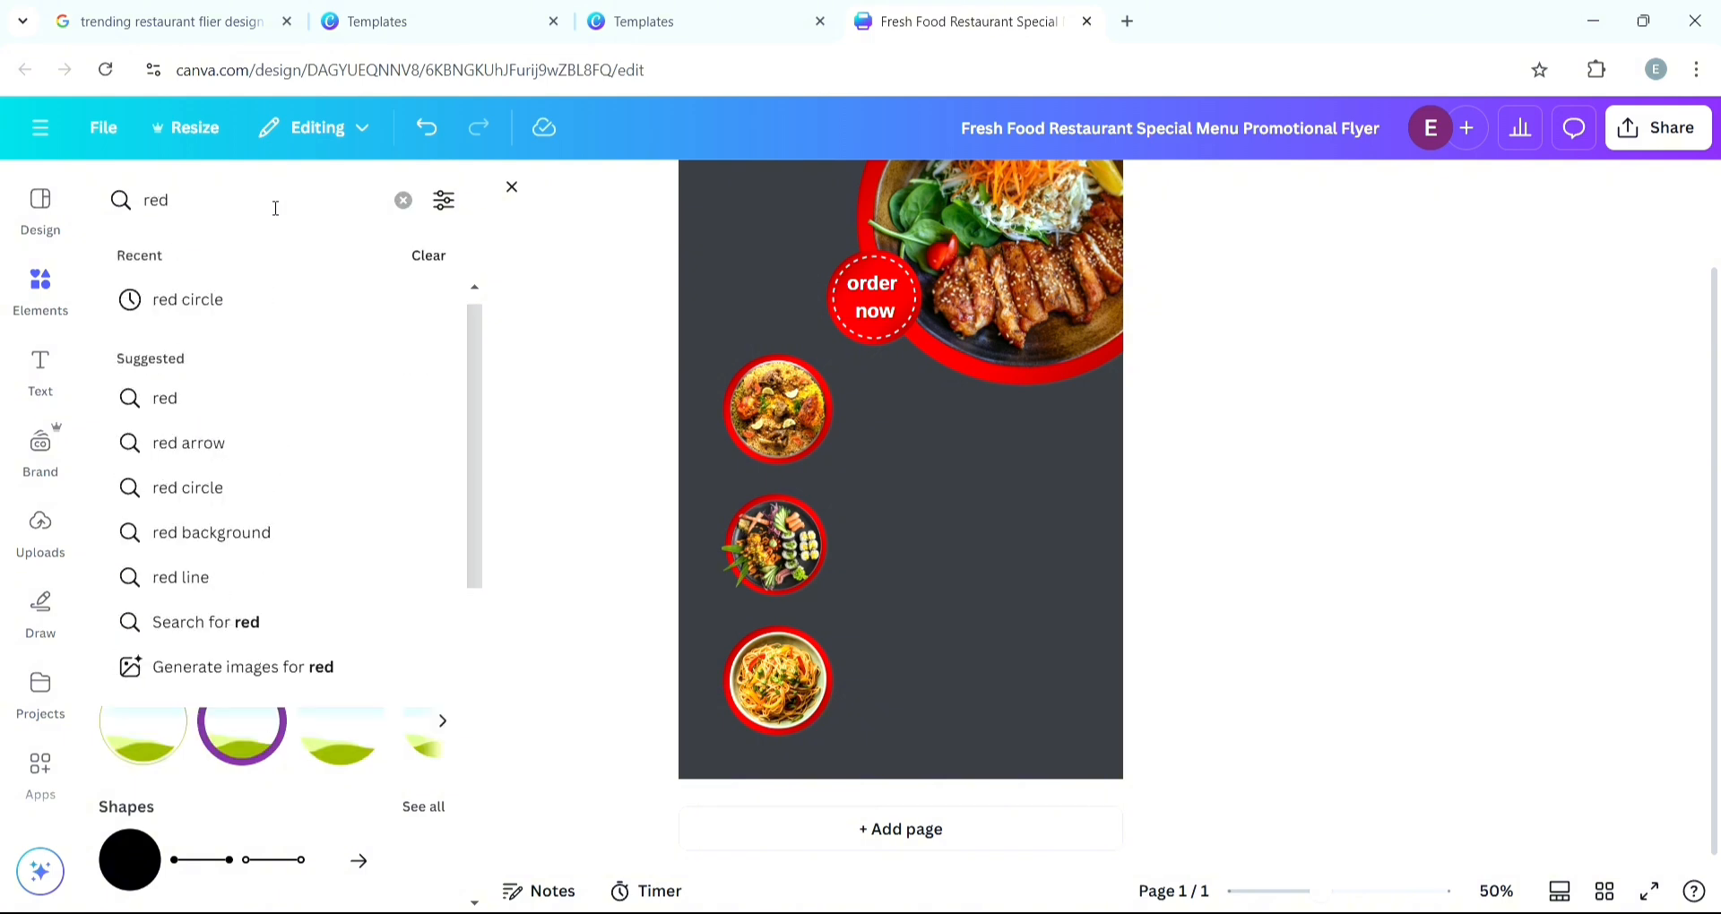
pyautogui.write(' oval')
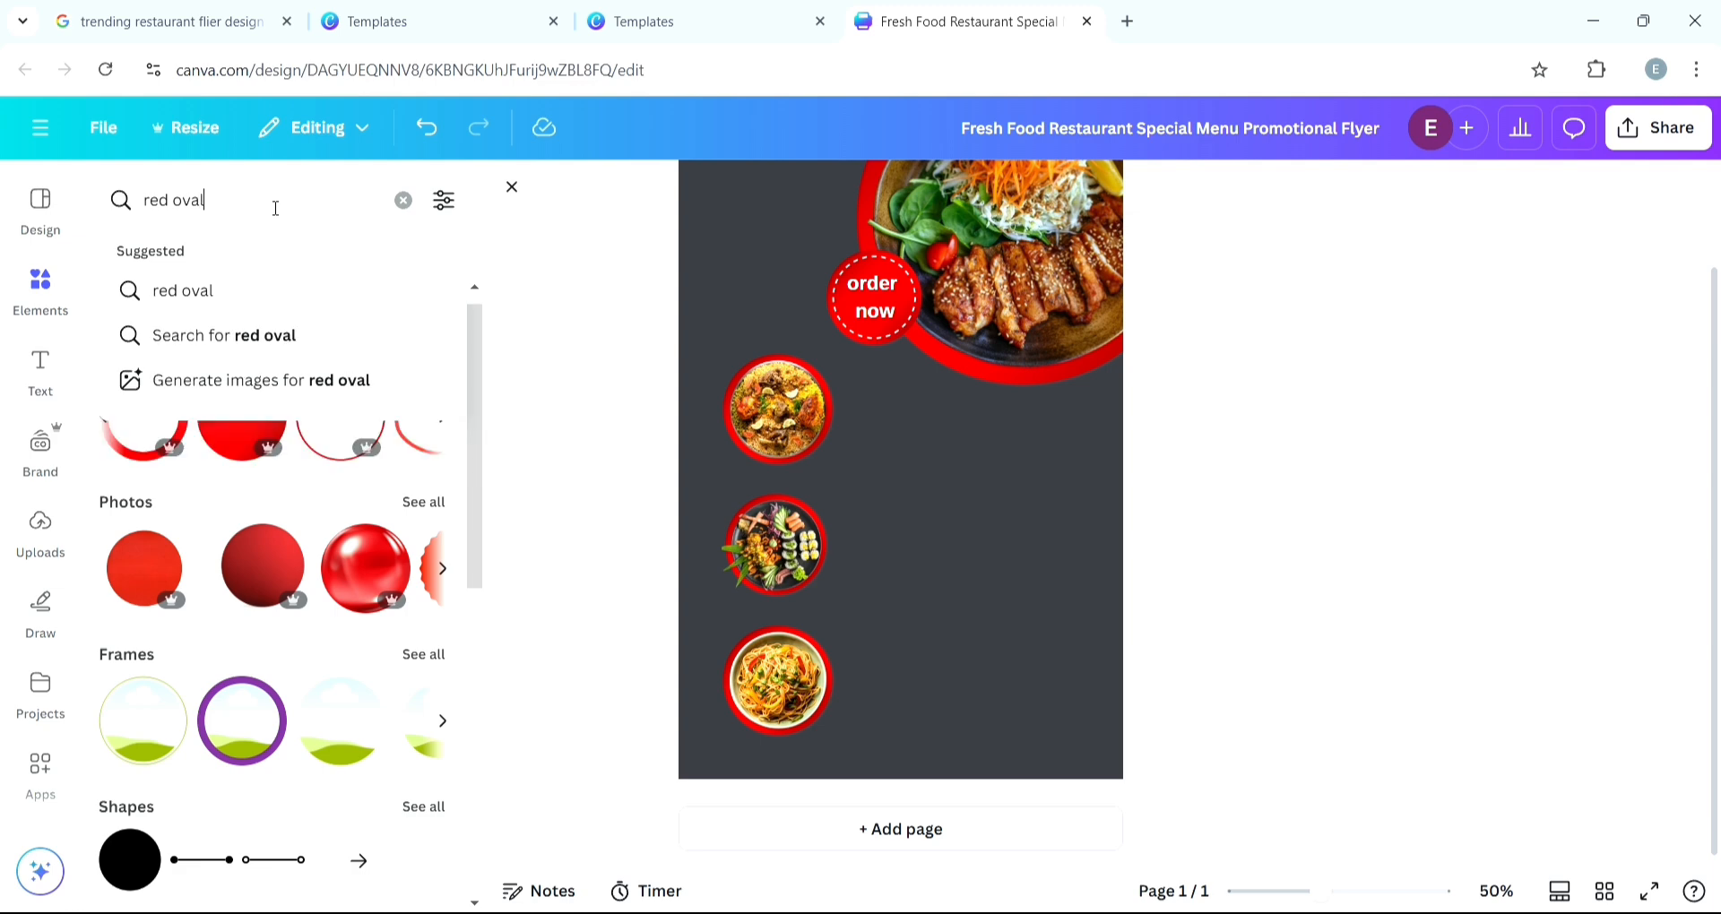
pyautogui.press('Return')
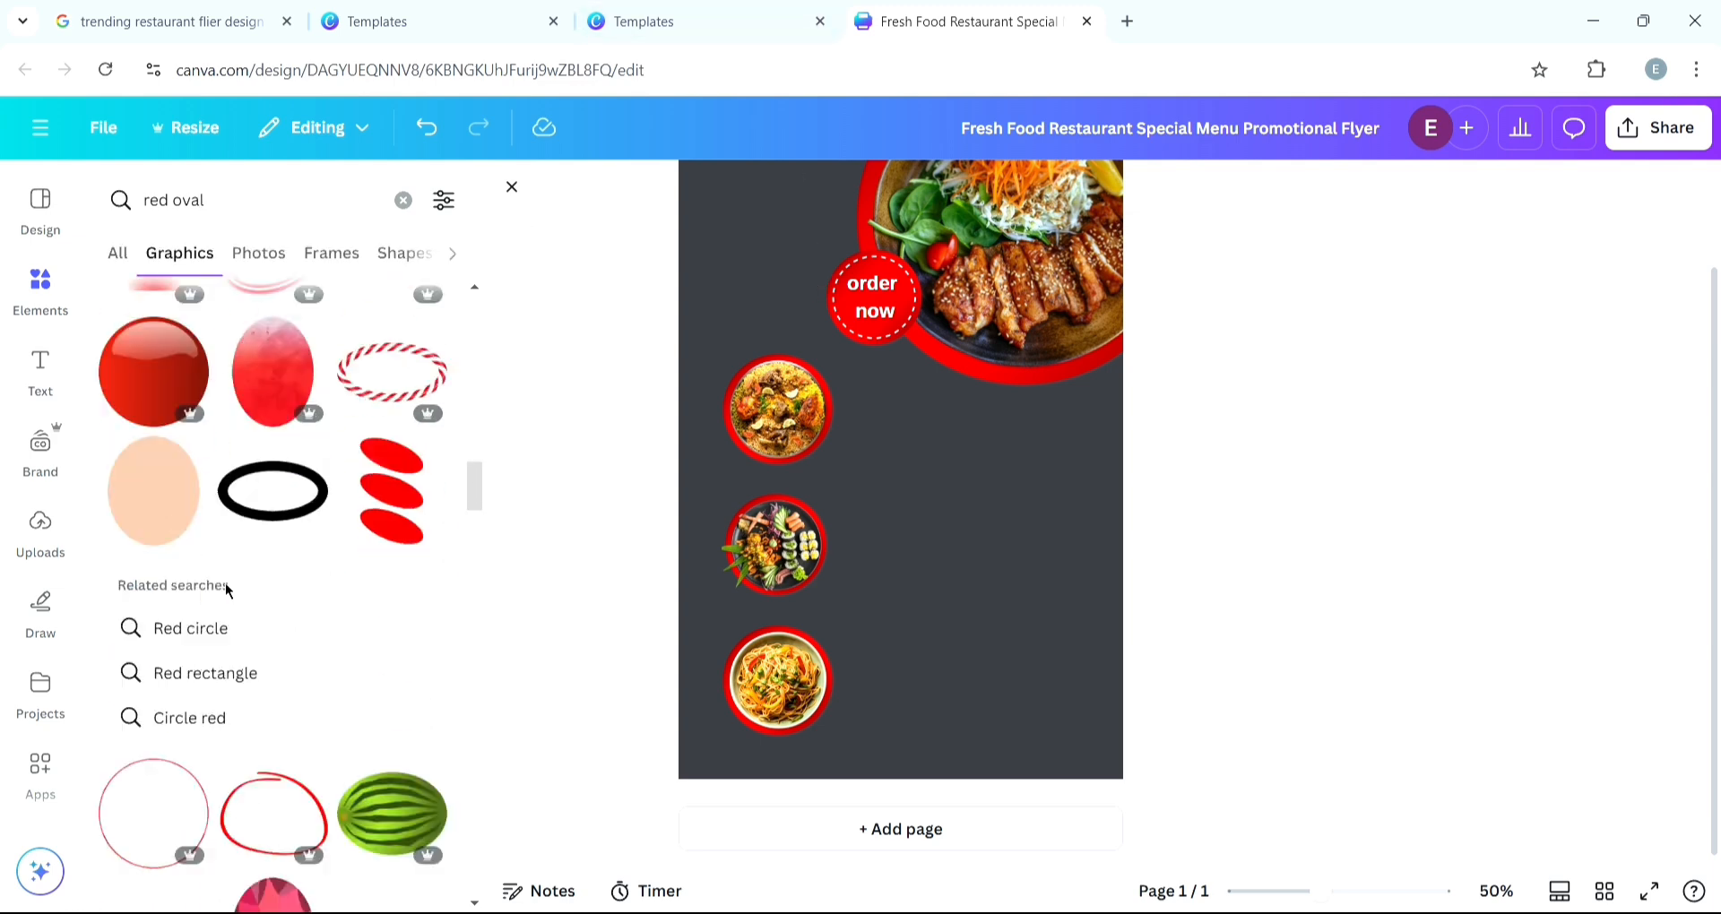
pyautogui.scroll(-6, 226, 587)
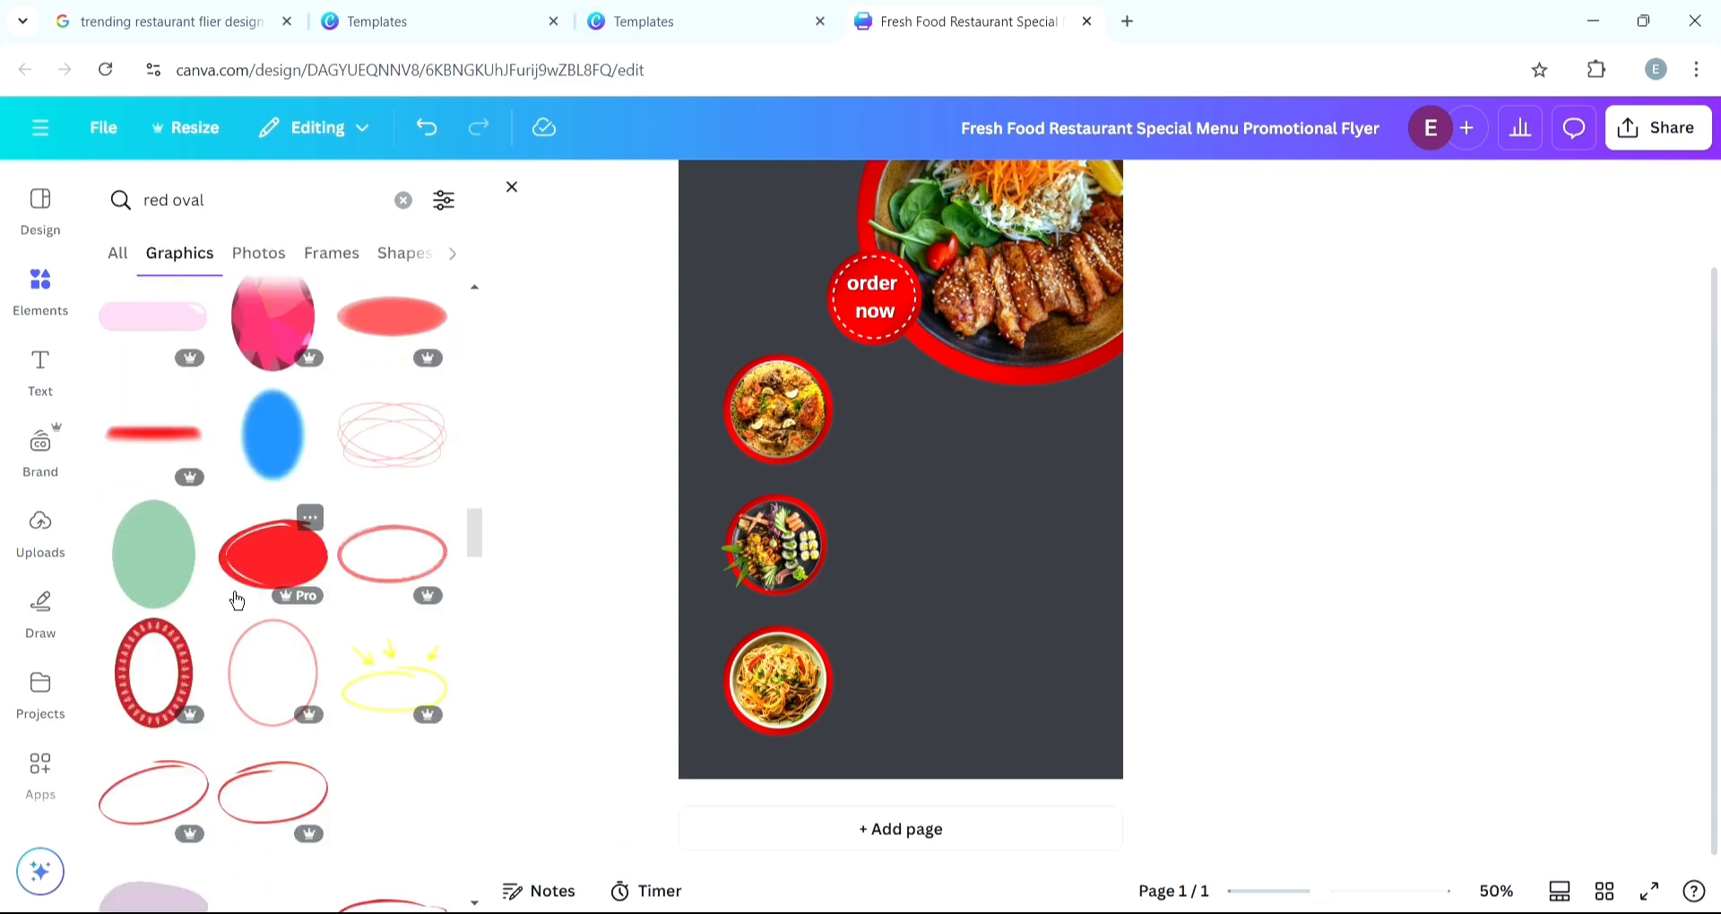
pyautogui.click(312, 562)
pyautogui.moveTo(911, 499); pyautogui.dragTo(758, 334)
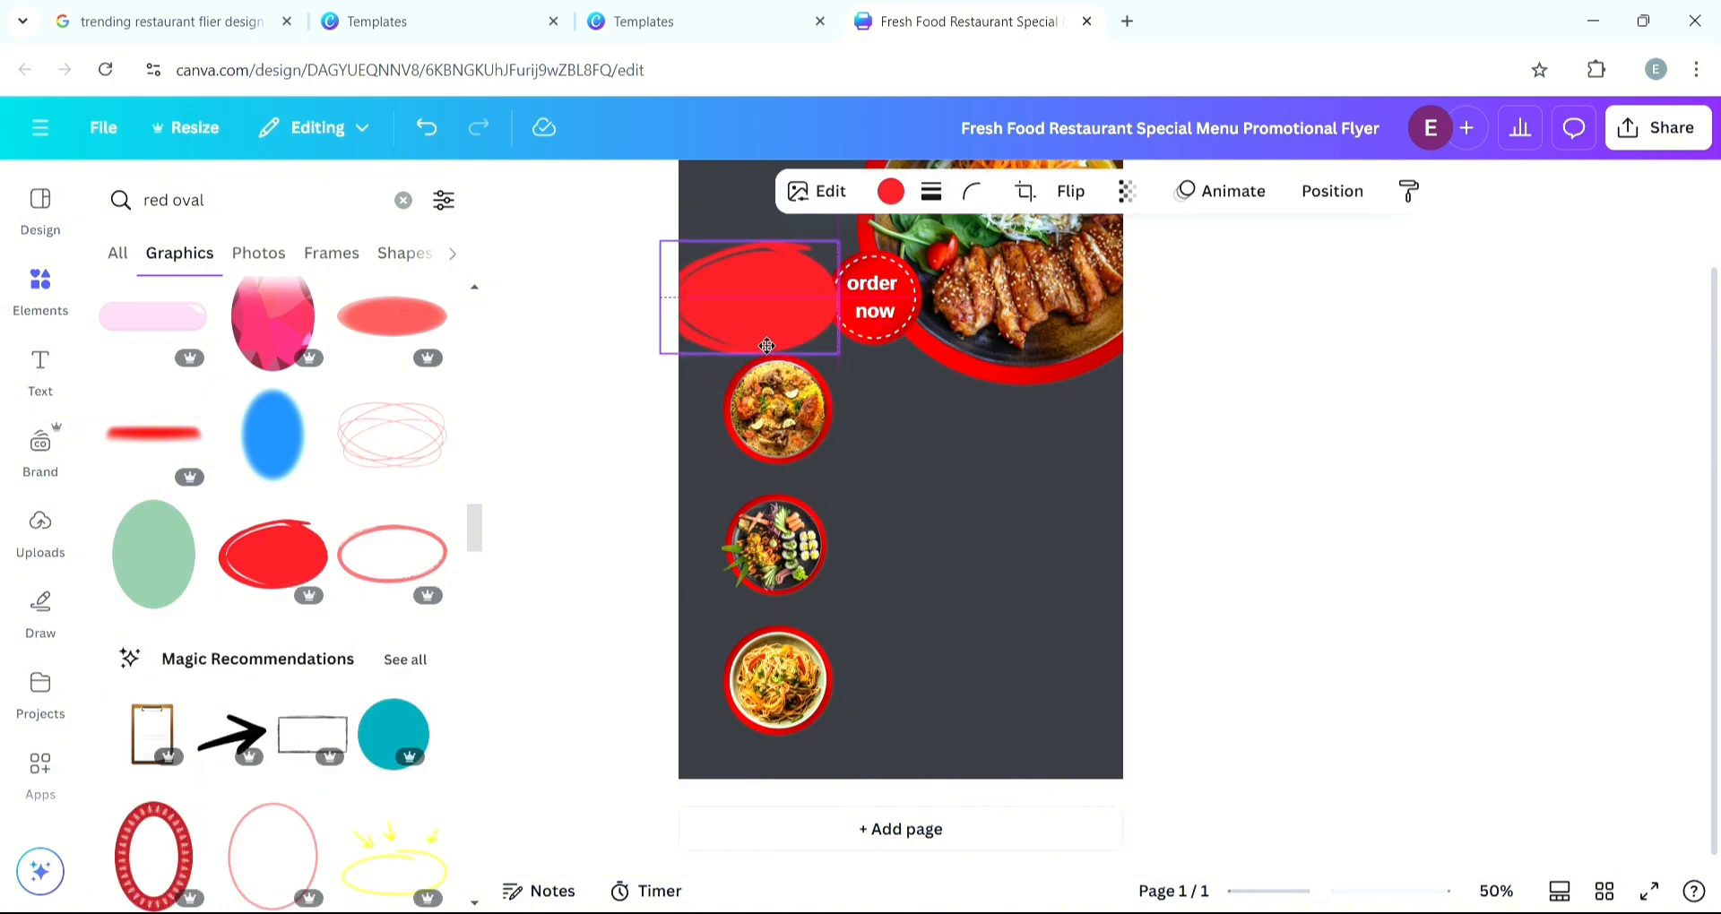
# - Move and enlarge the red oval so it sits partly off the page's top-left corner
pyautogui.scroll(2, 753, 403)
pyautogui.moveTo(753, 430); pyautogui.dragTo(717, 308)
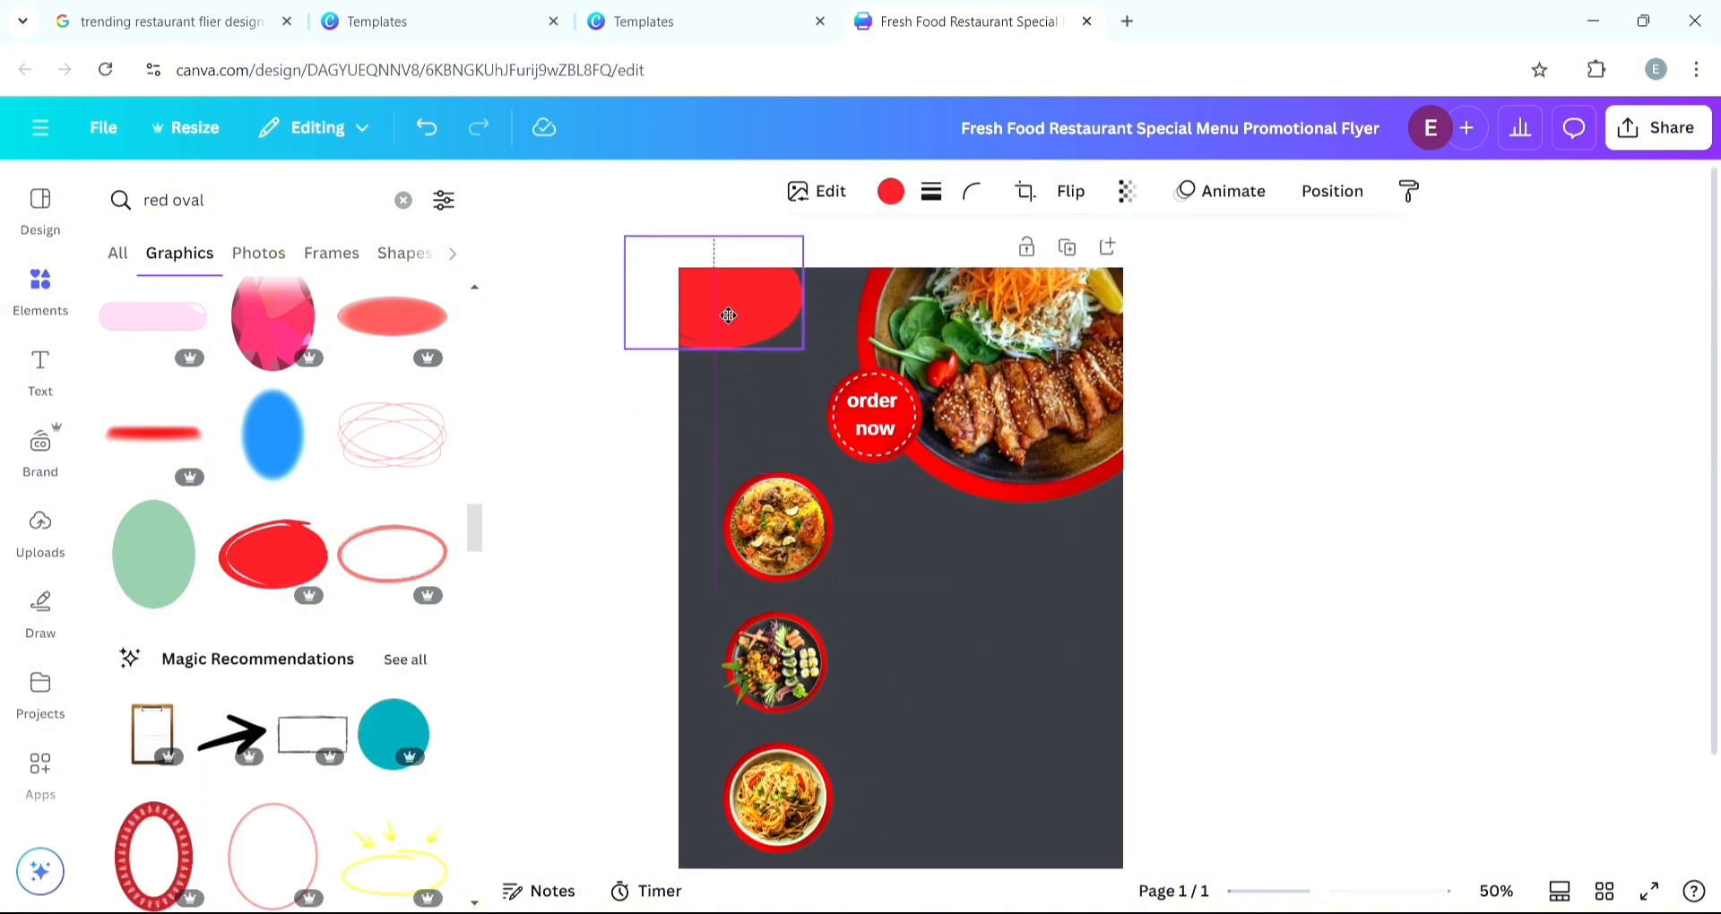
pyautogui.click(426, 21)
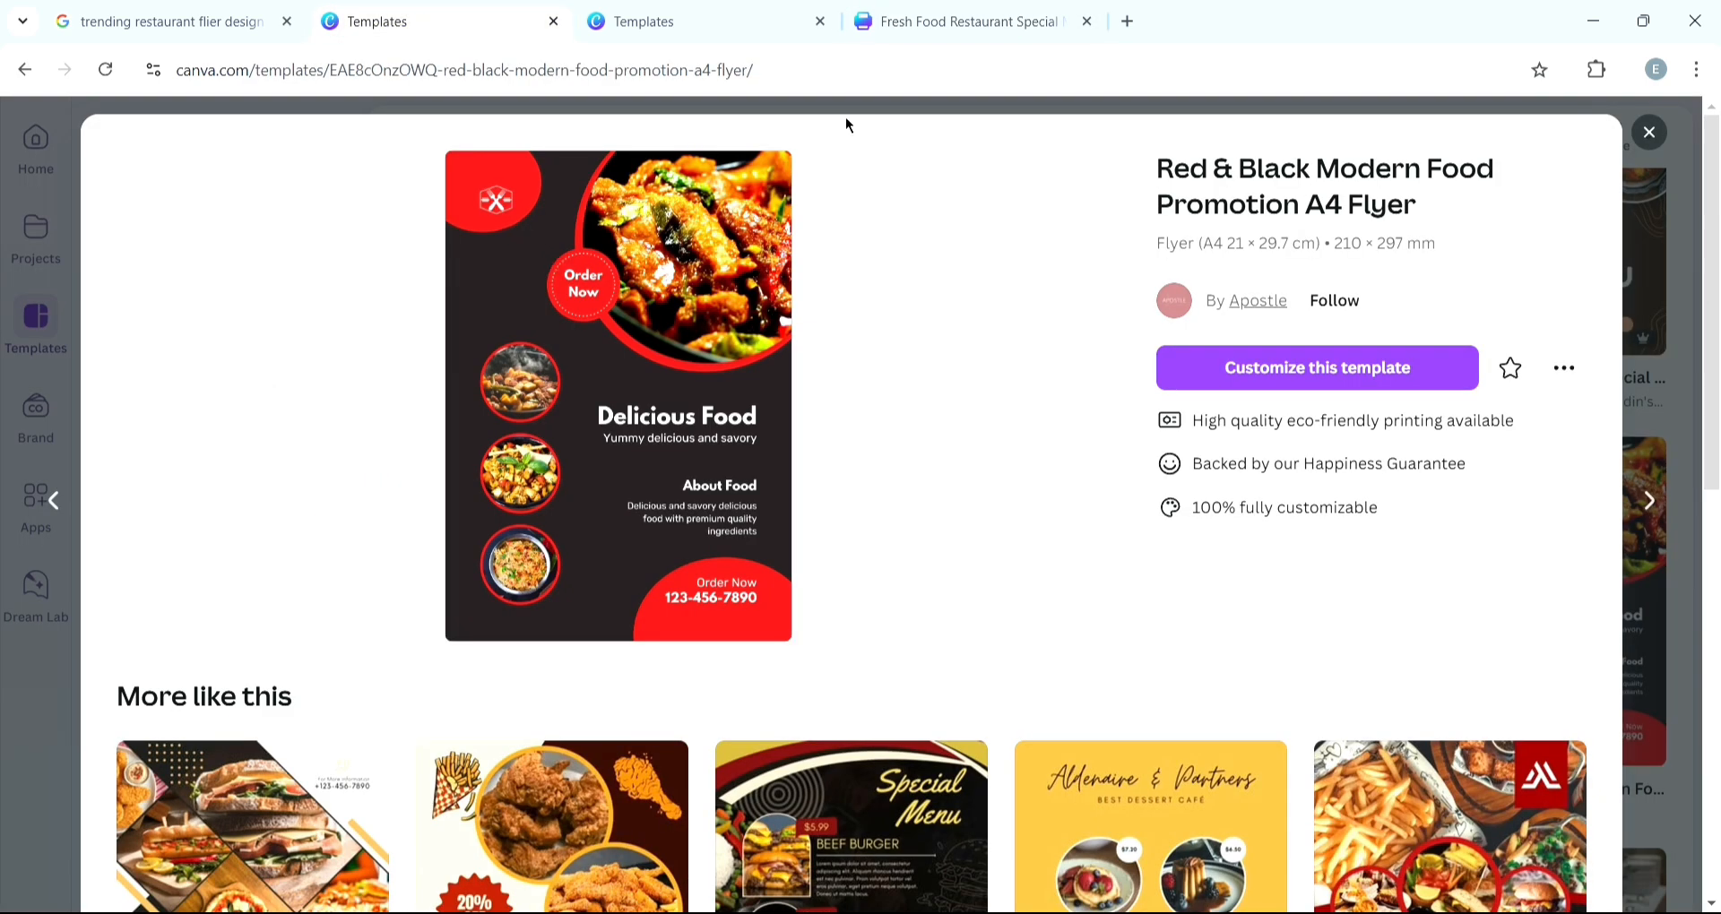
pyautogui.click(957, 24)
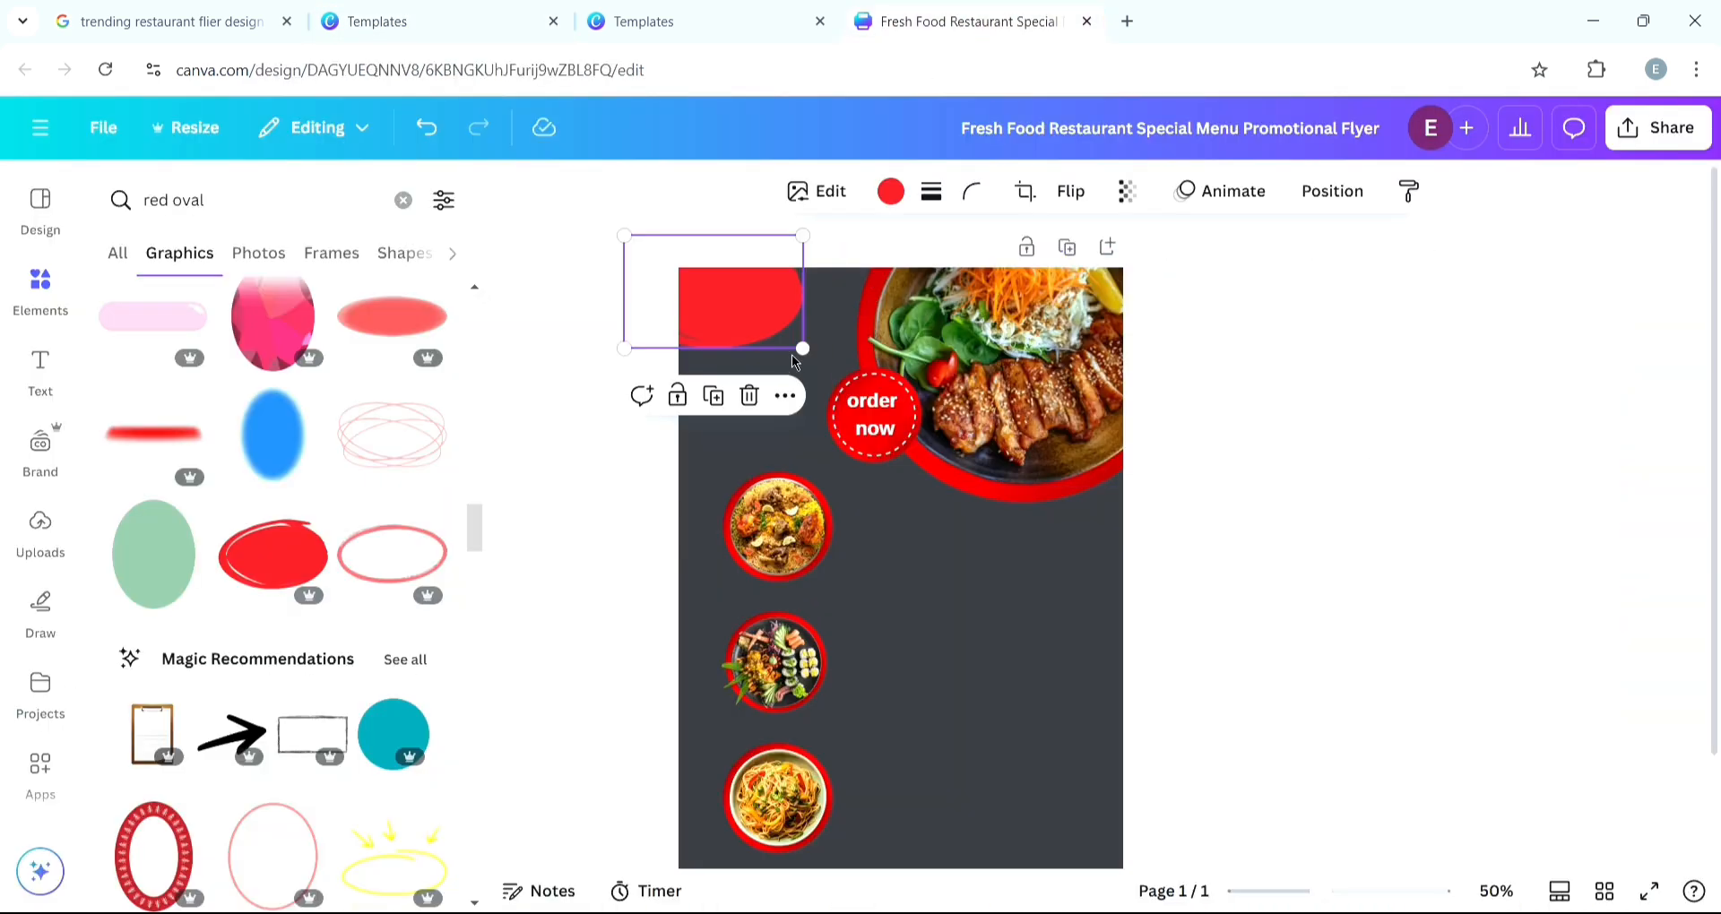
pyautogui.moveTo(805, 355); pyautogui.dragTo(838, 396)
pyautogui.moveTo(765, 347); pyautogui.dragTo(743, 370)
pyautogui.click(421, 36)
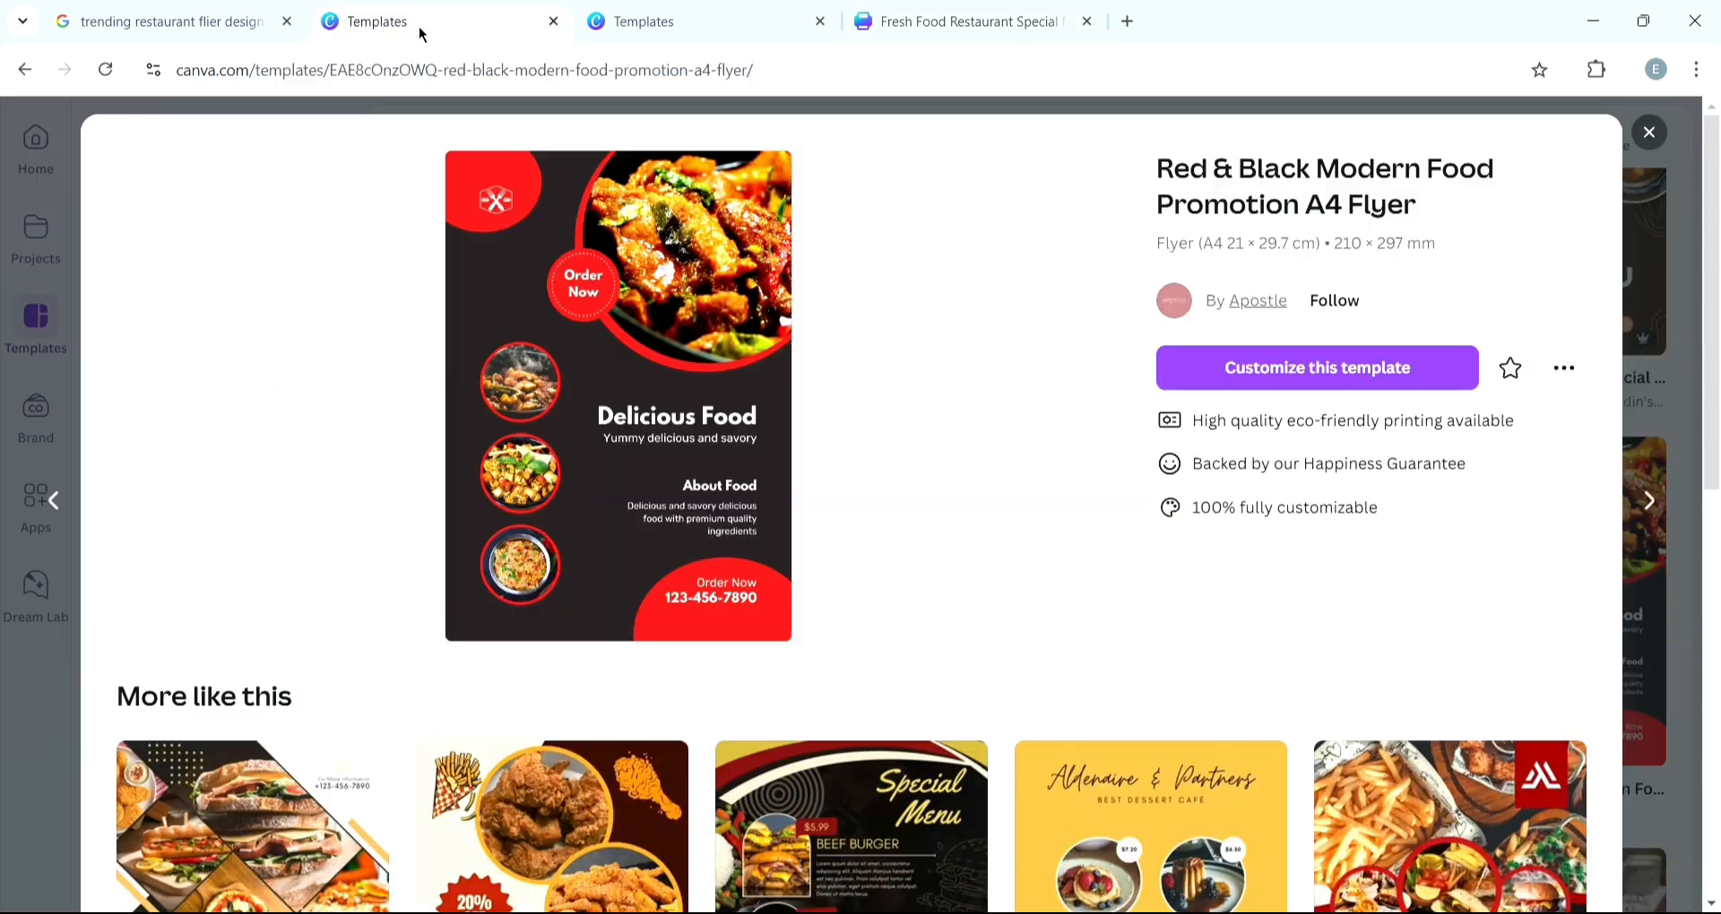
pyautogui.click(952, 21)
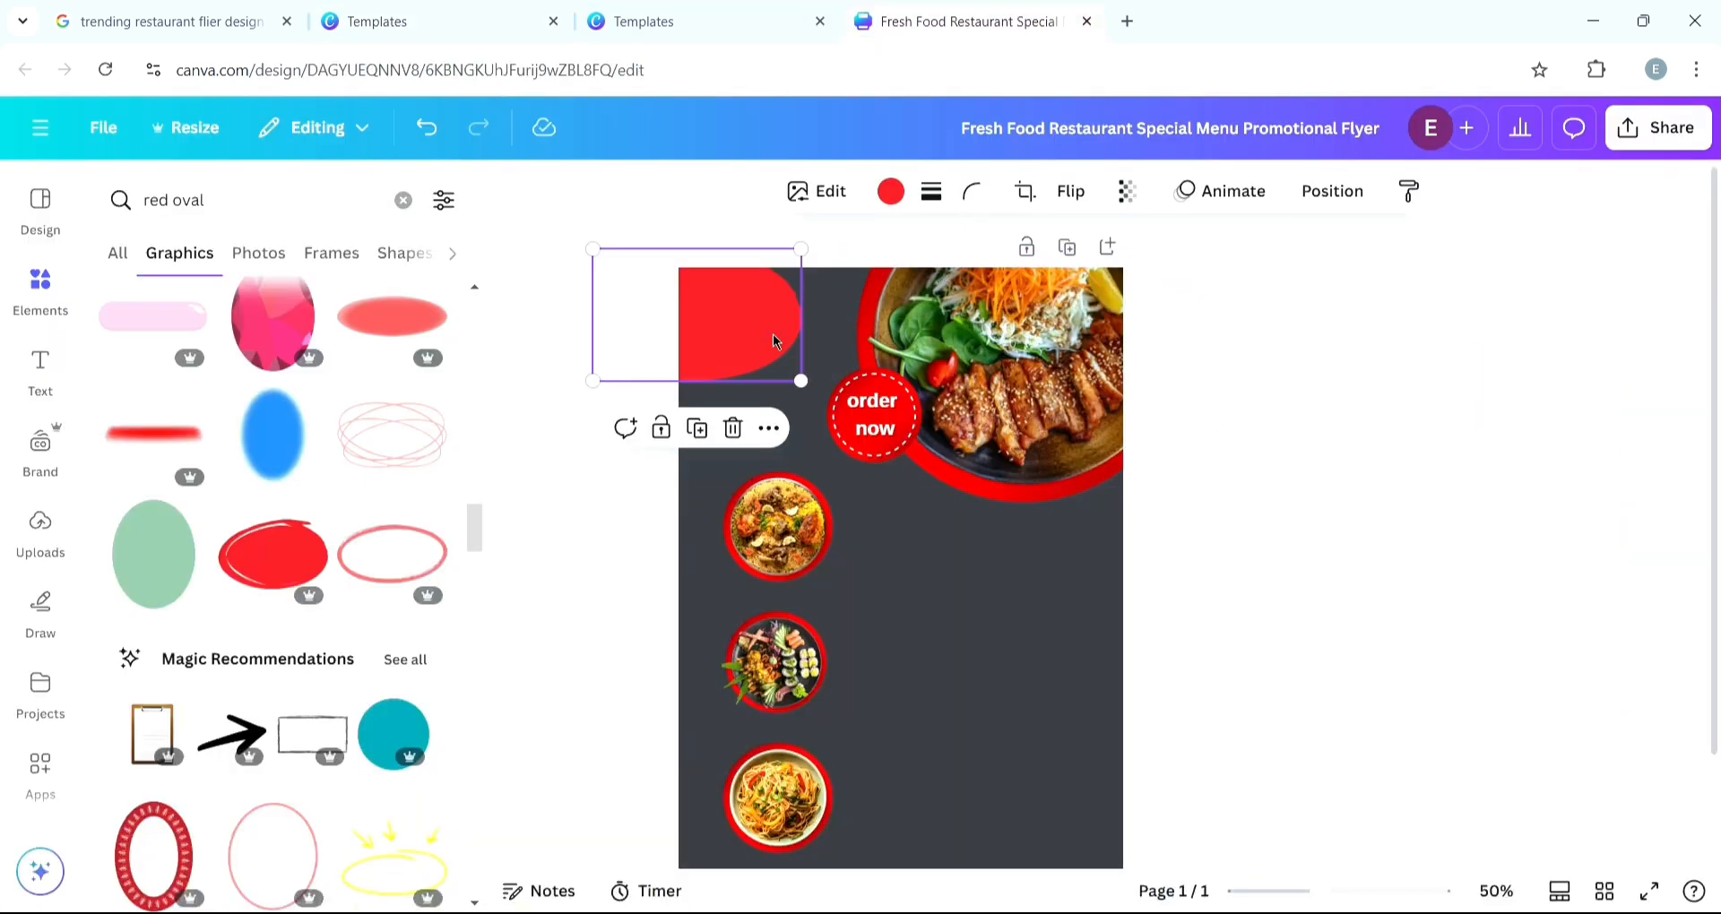
# - Duplicate the red oval and move the copy to the page's bottom-right corner
pyautogui.click(697, 430)
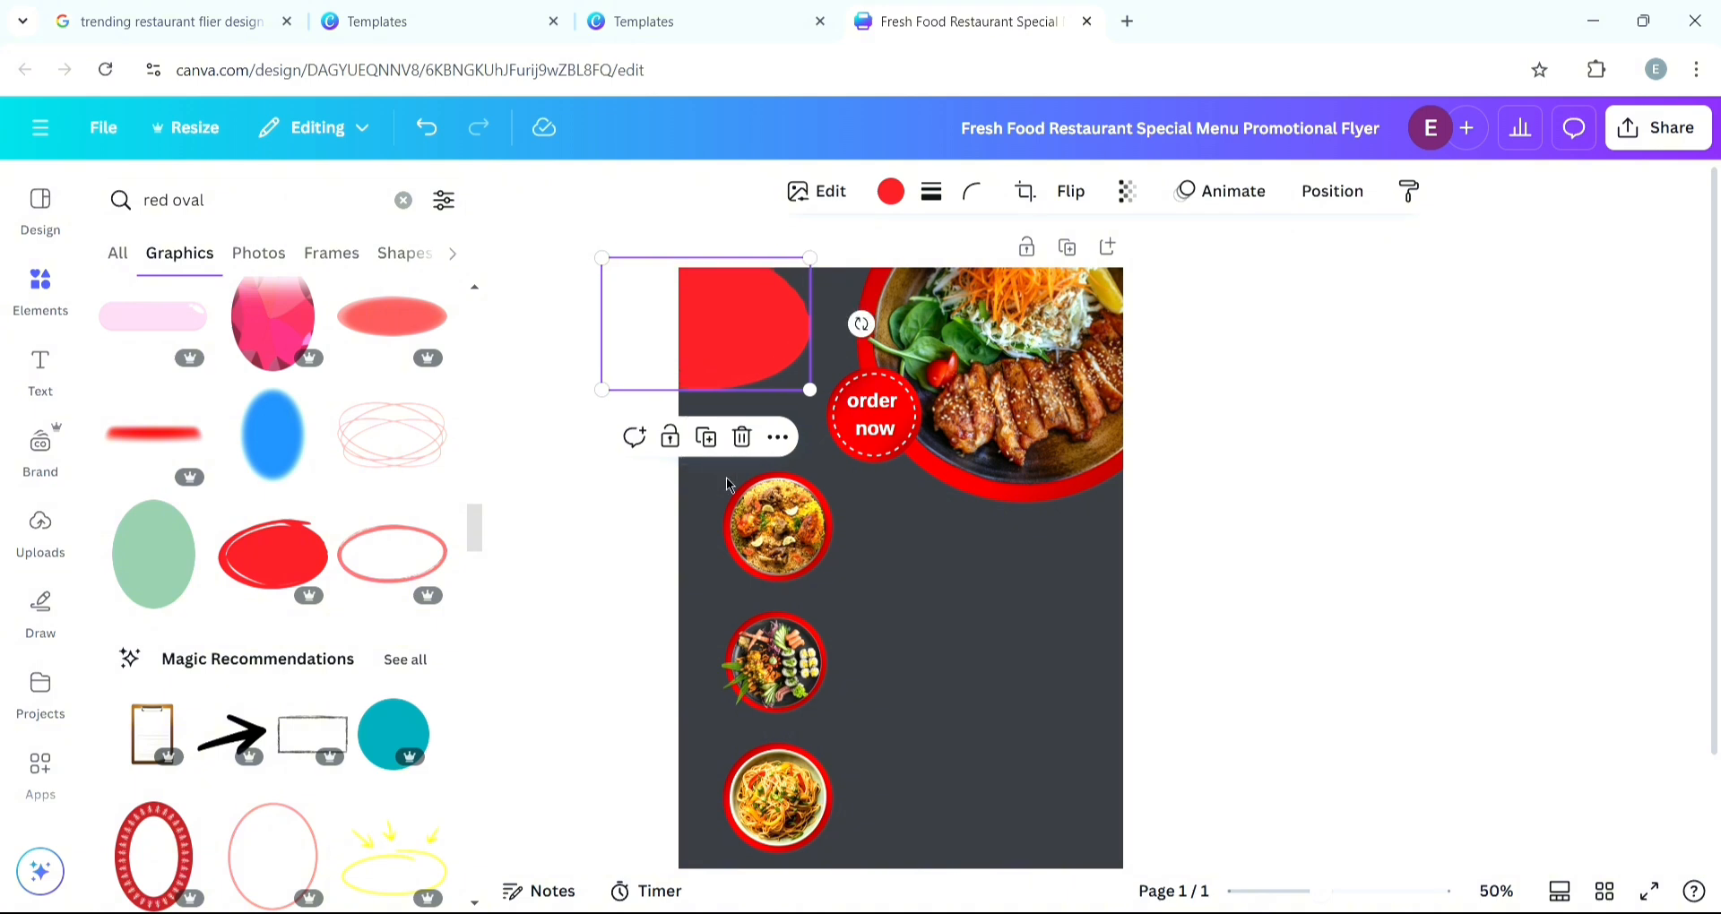
pyautogui.moveTo(706, 279); pyautogui.dragTo(1082, 807)
pyautogui.moveTo(1093, 839); pyautogui.dragTo(1088, 824)
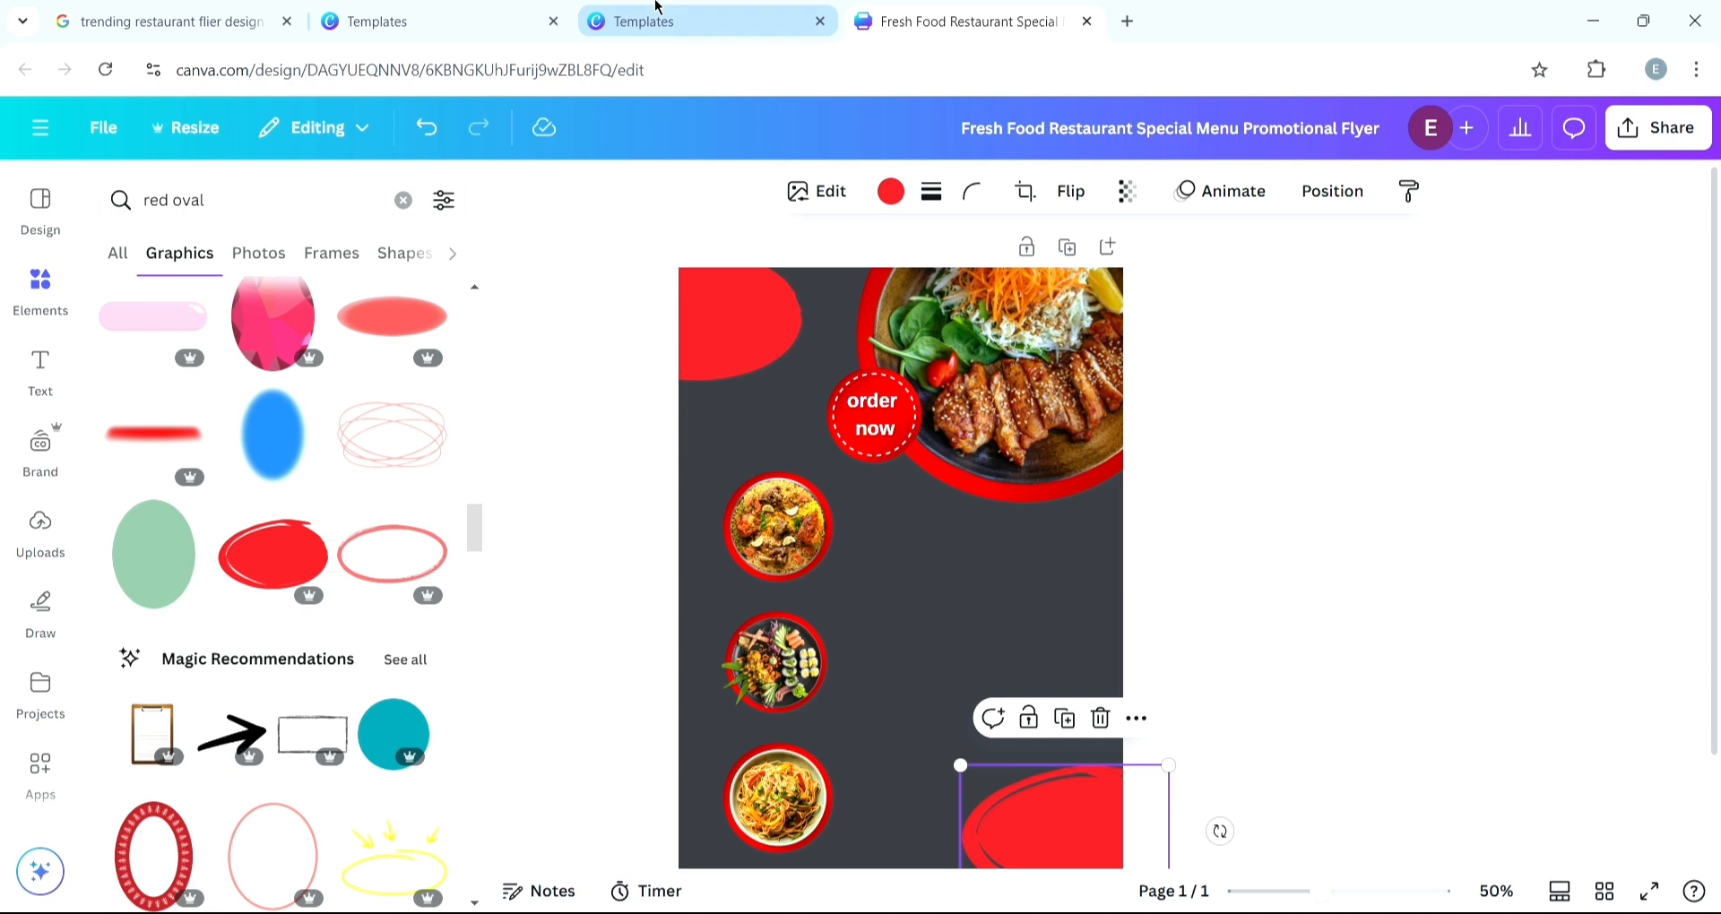
# - Widen the bottom-right red oval, stretching it further across the lower corner
pyautogui.click(407, 27)
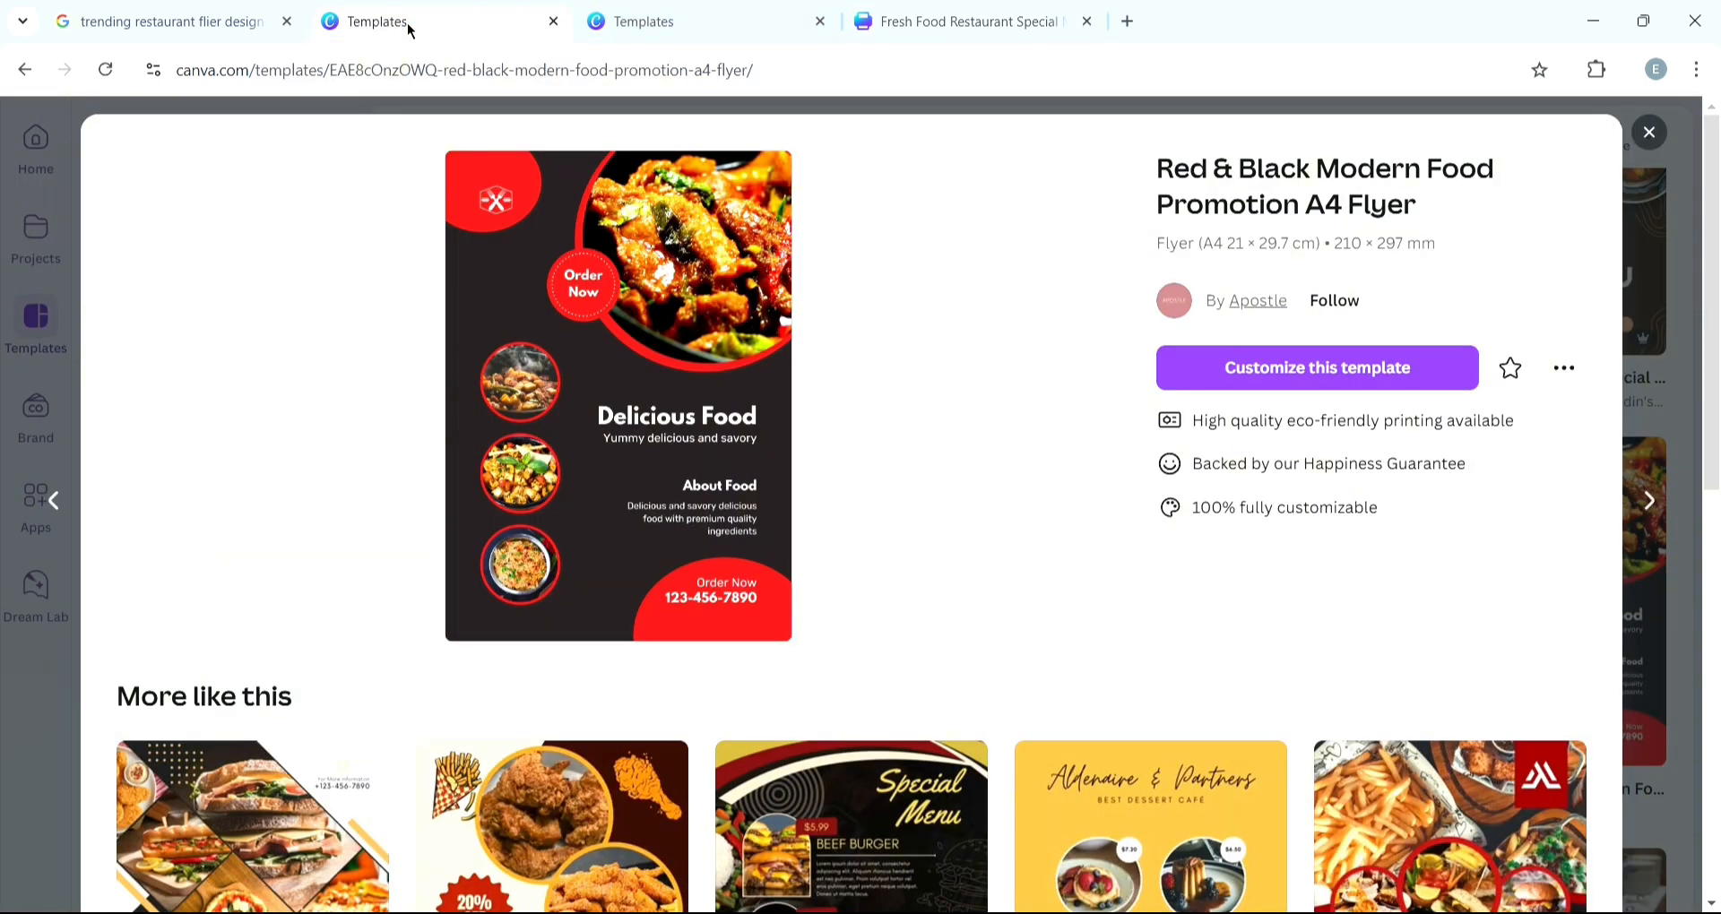
pyautogui.click(1021, 21)
pyautogui.scroll(-2, 1075, 735)
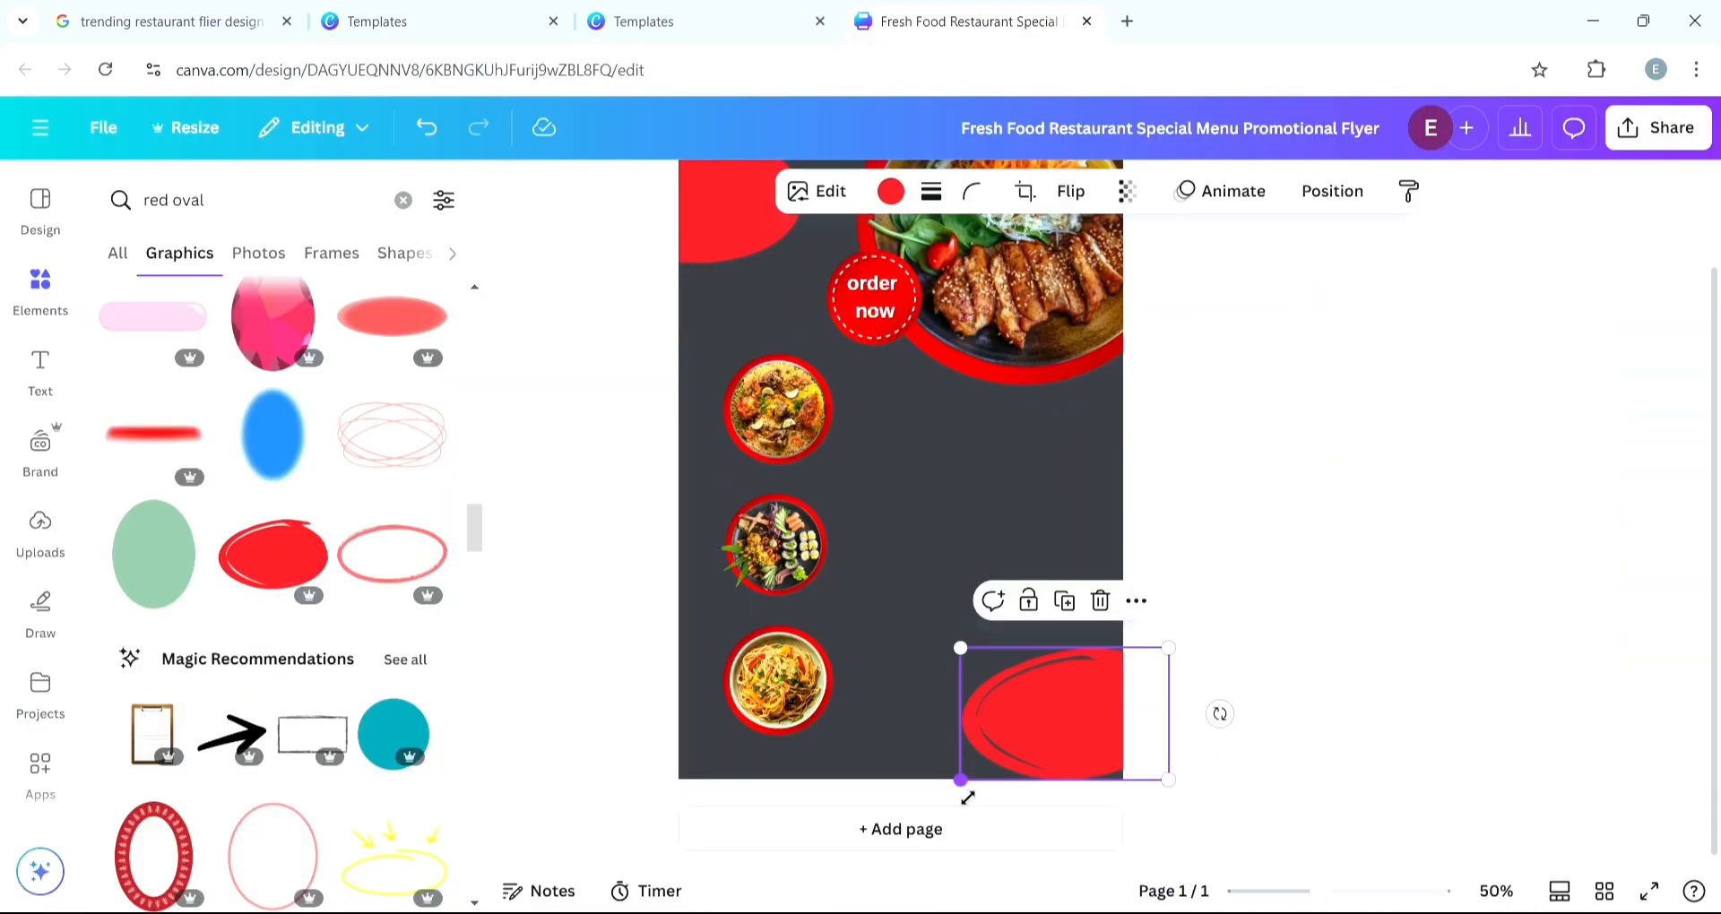
pyautogui.moveTo(1076, 717); pyautogui.dragTo(1203, 731)
pyautogui.scroll(2, 1120, 717)
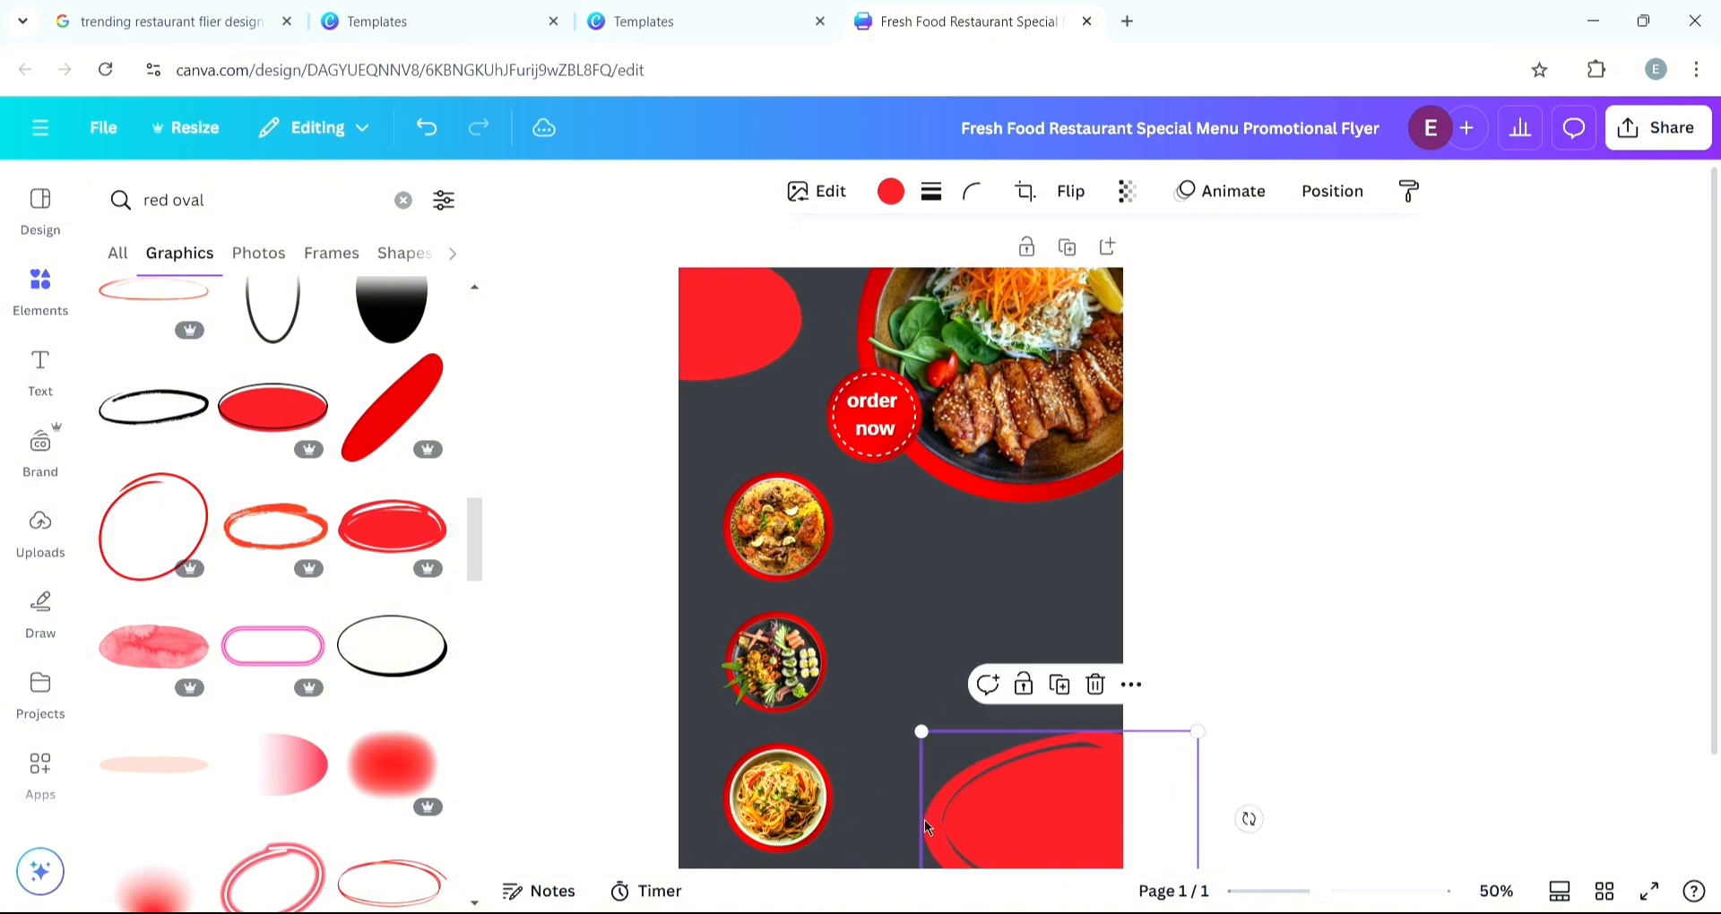
pyautogui.moveTo(926, 826); pyautogui.dragTo(889, 826)
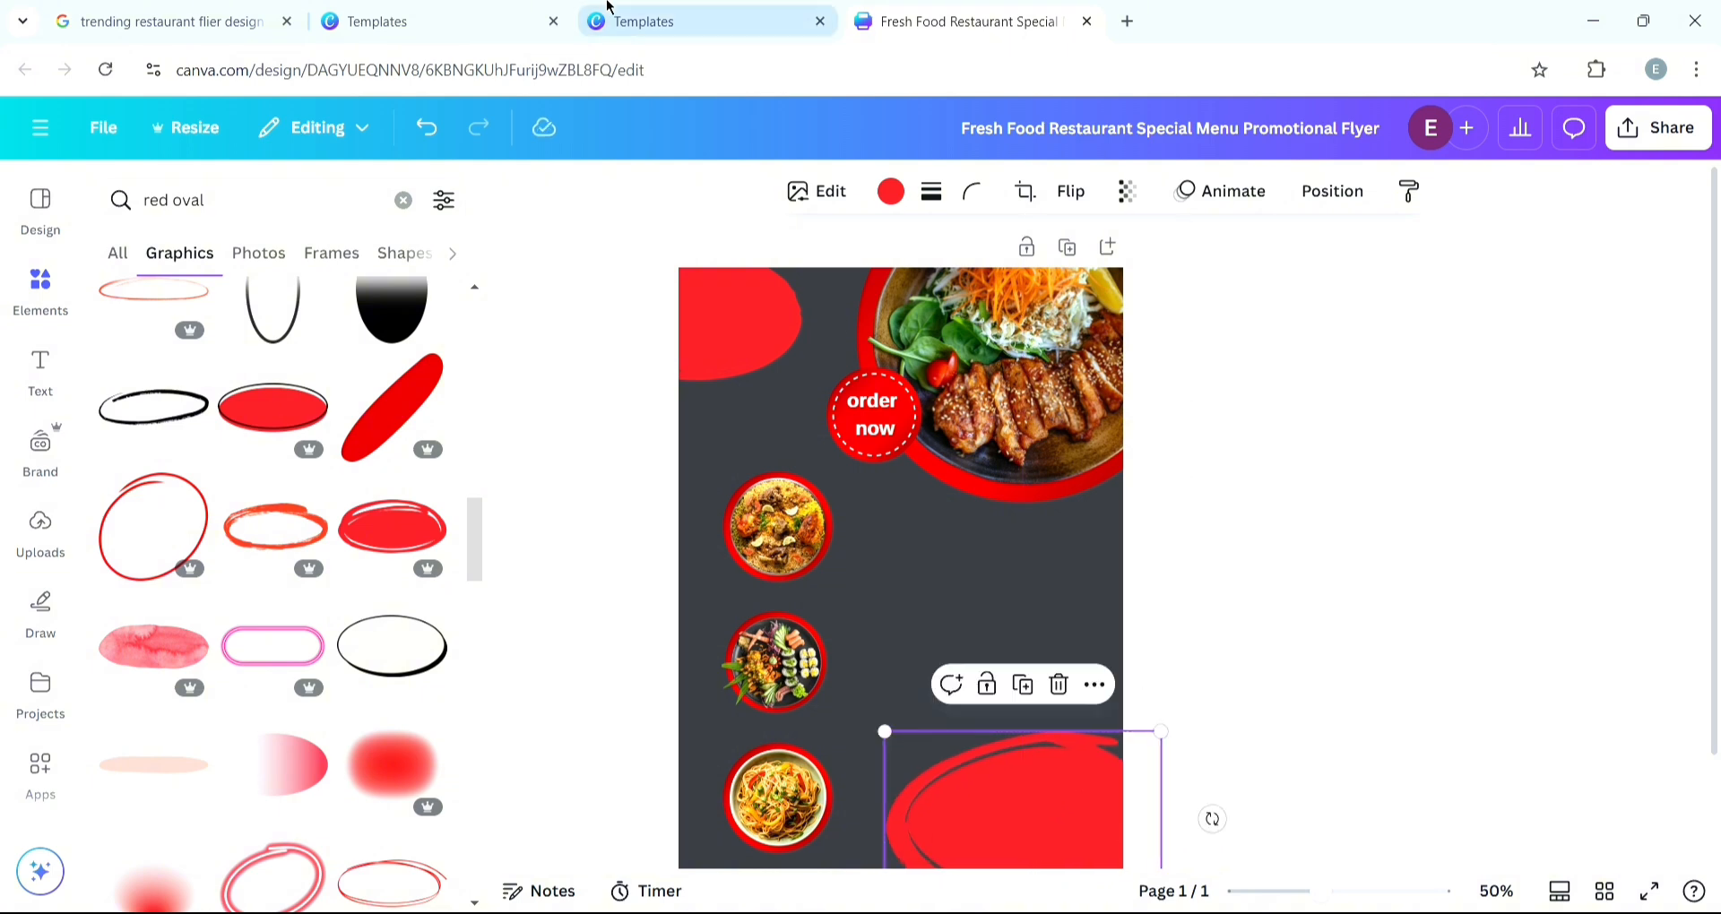
# - Rotate the bottom-right red oval slightly and enlarge it to fill the corner
pyautogui.click(495, 19)
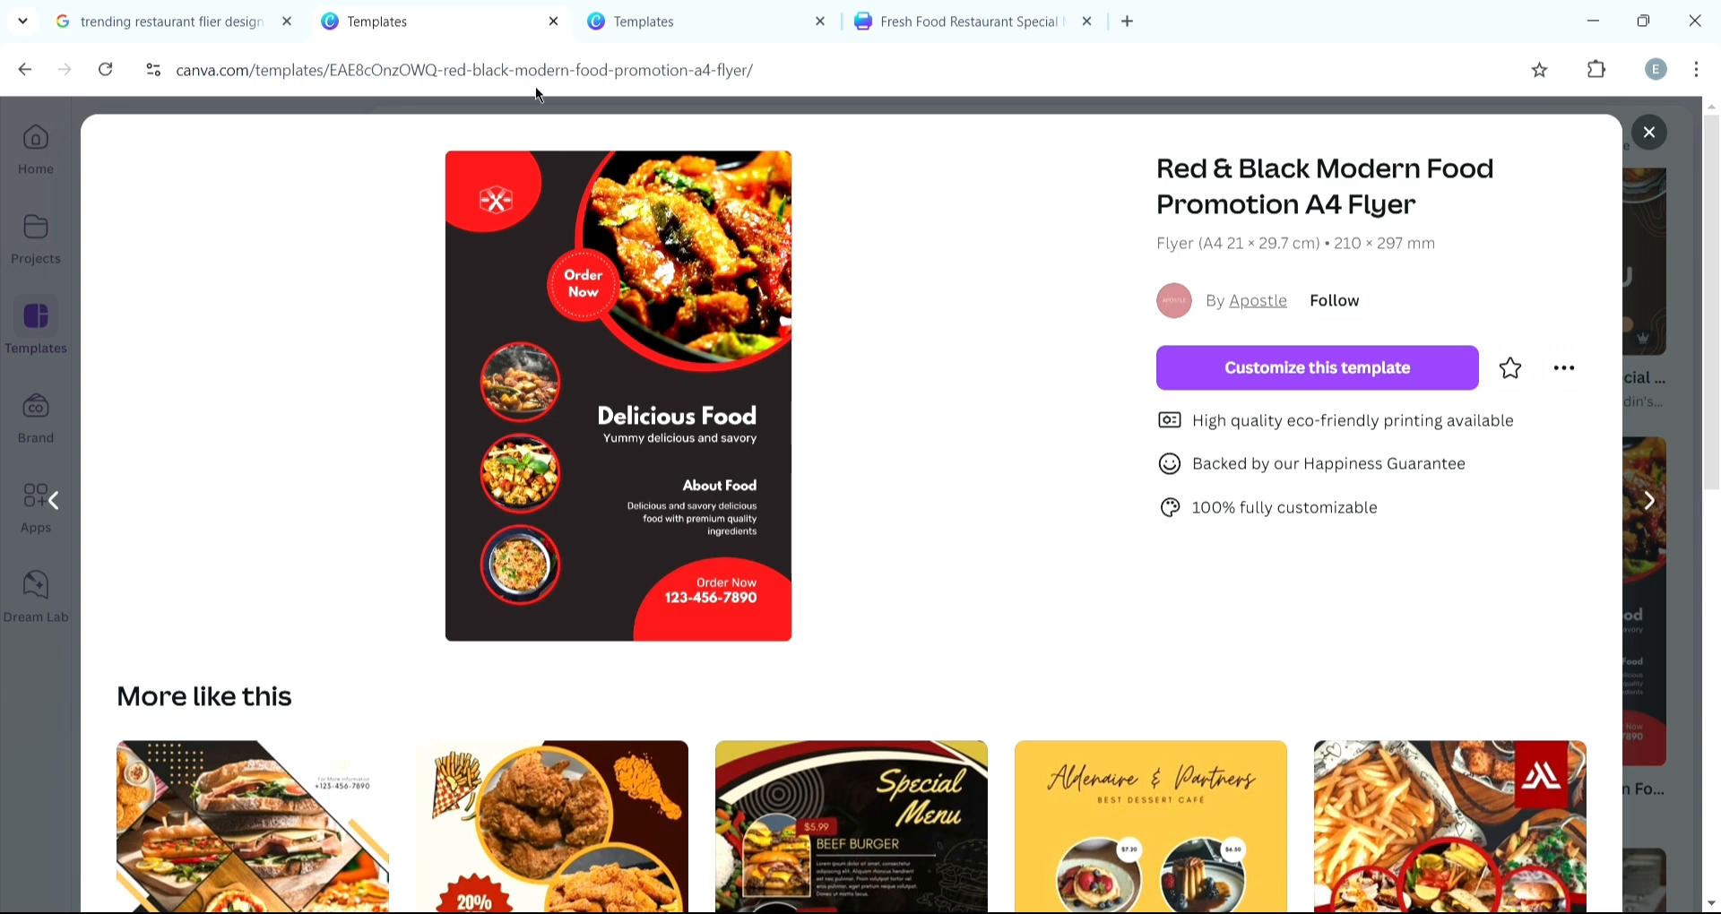
pyautogui.click(1026, 27)
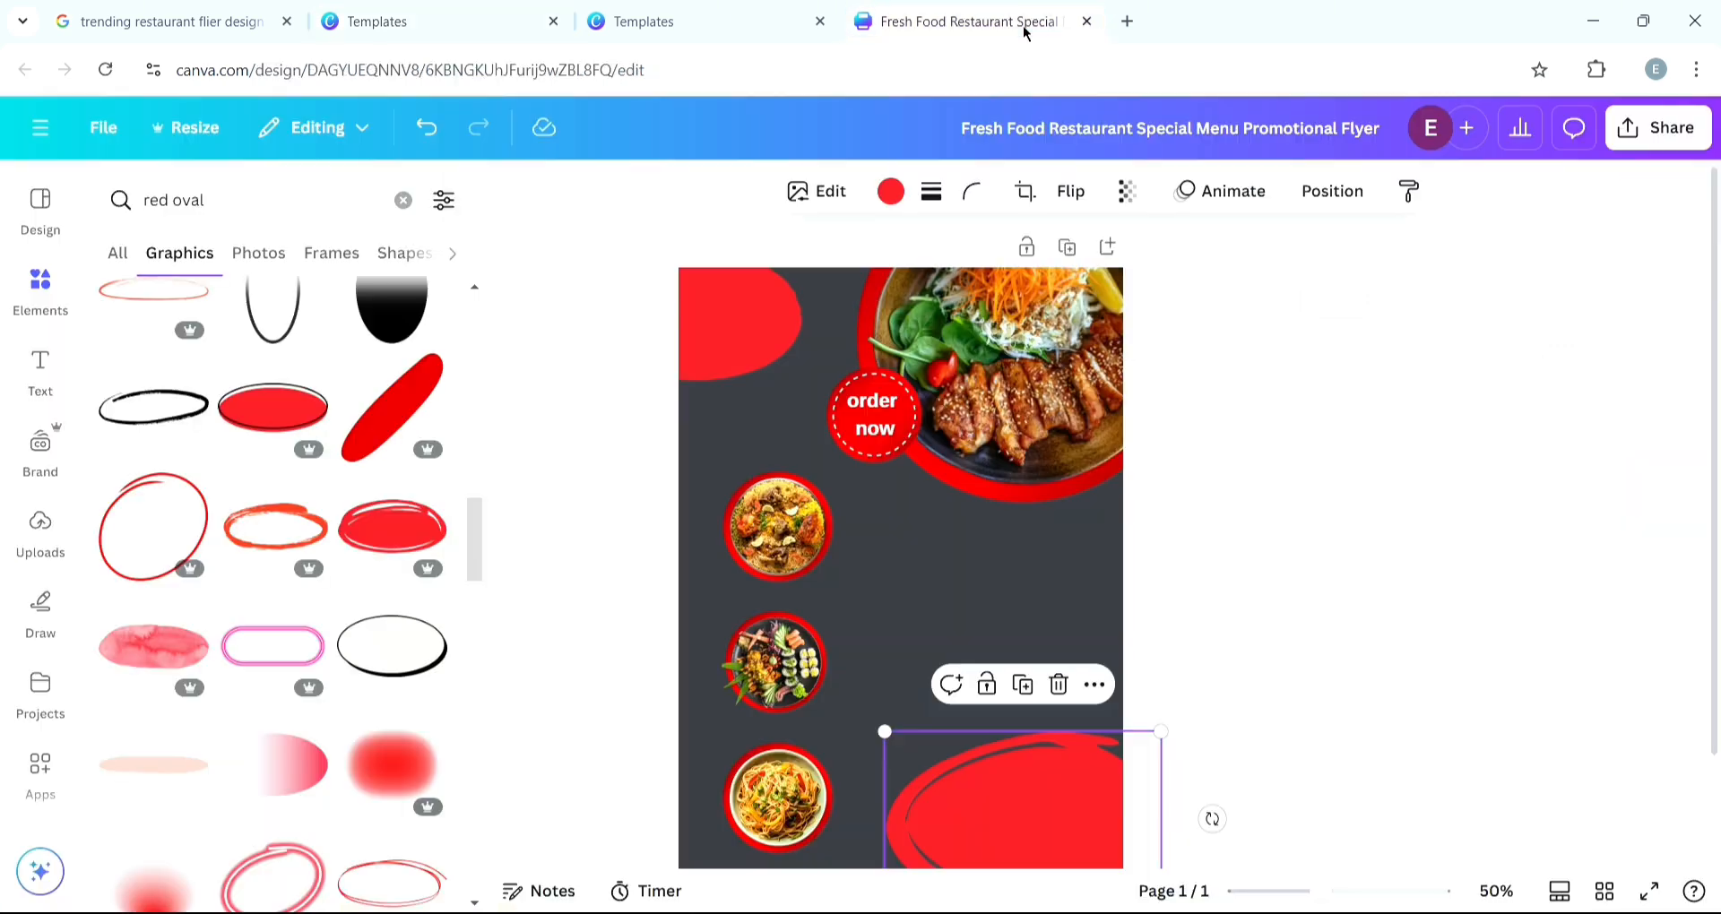
pyautogui.scroll(-2, 1190, 641)
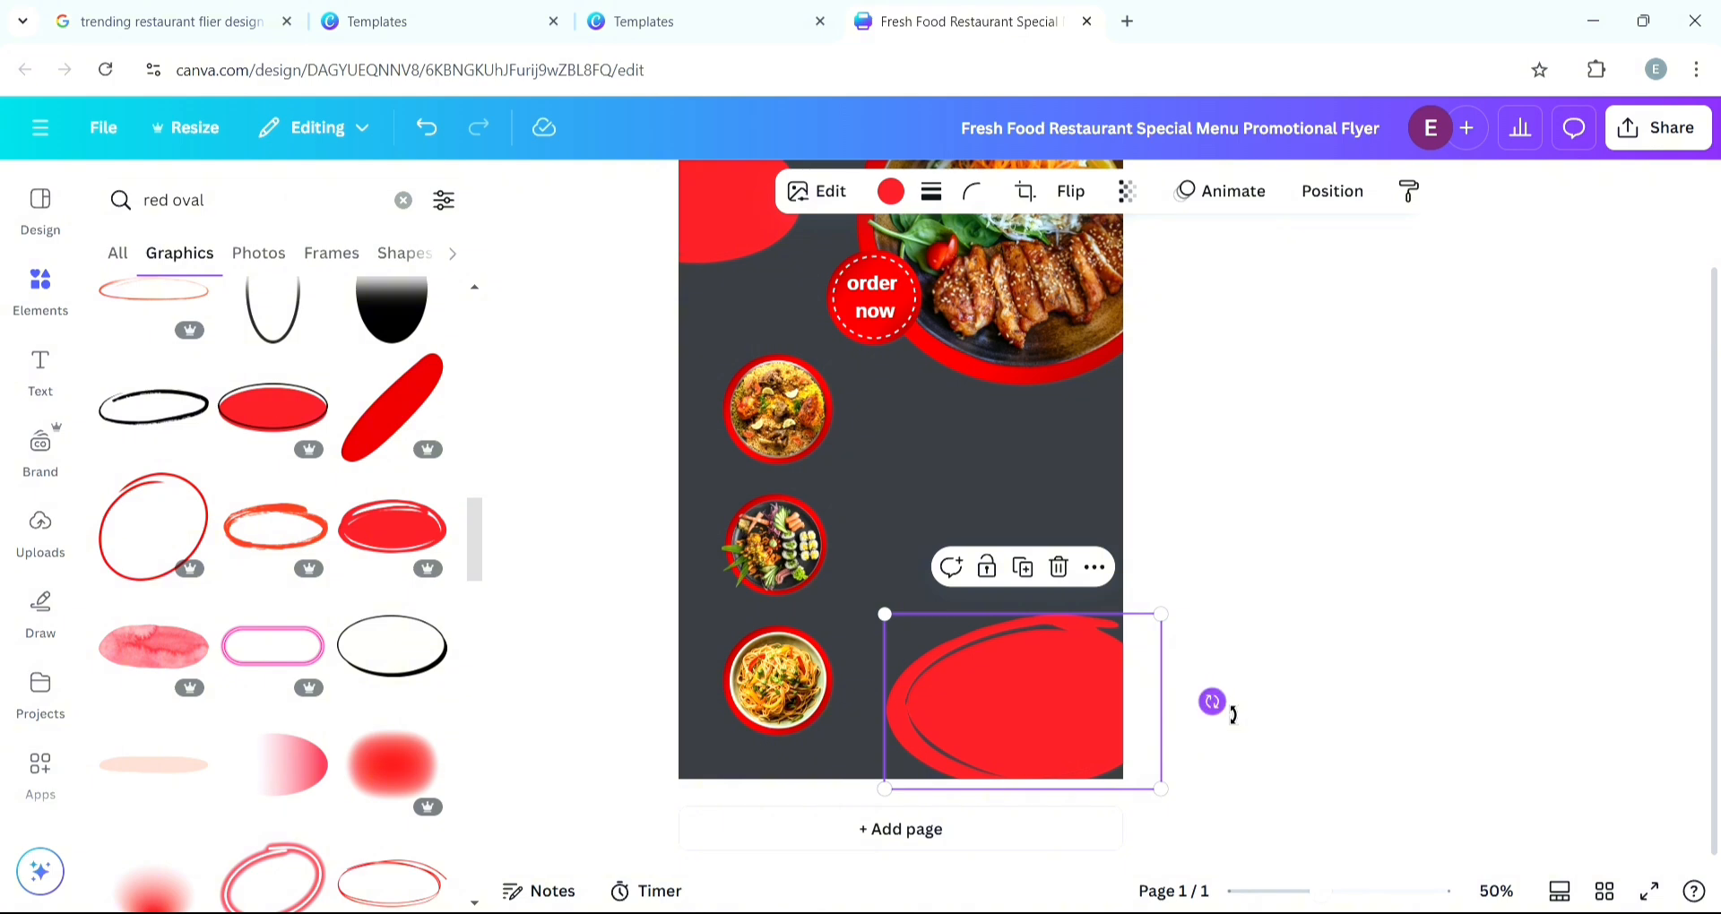
pyautogui.moveTo(1212, 702); pyautogui.dragTo(1230, 625)
pyautogui.moveTo(1108, 708); pyautogui.dragTo(1100, 734)
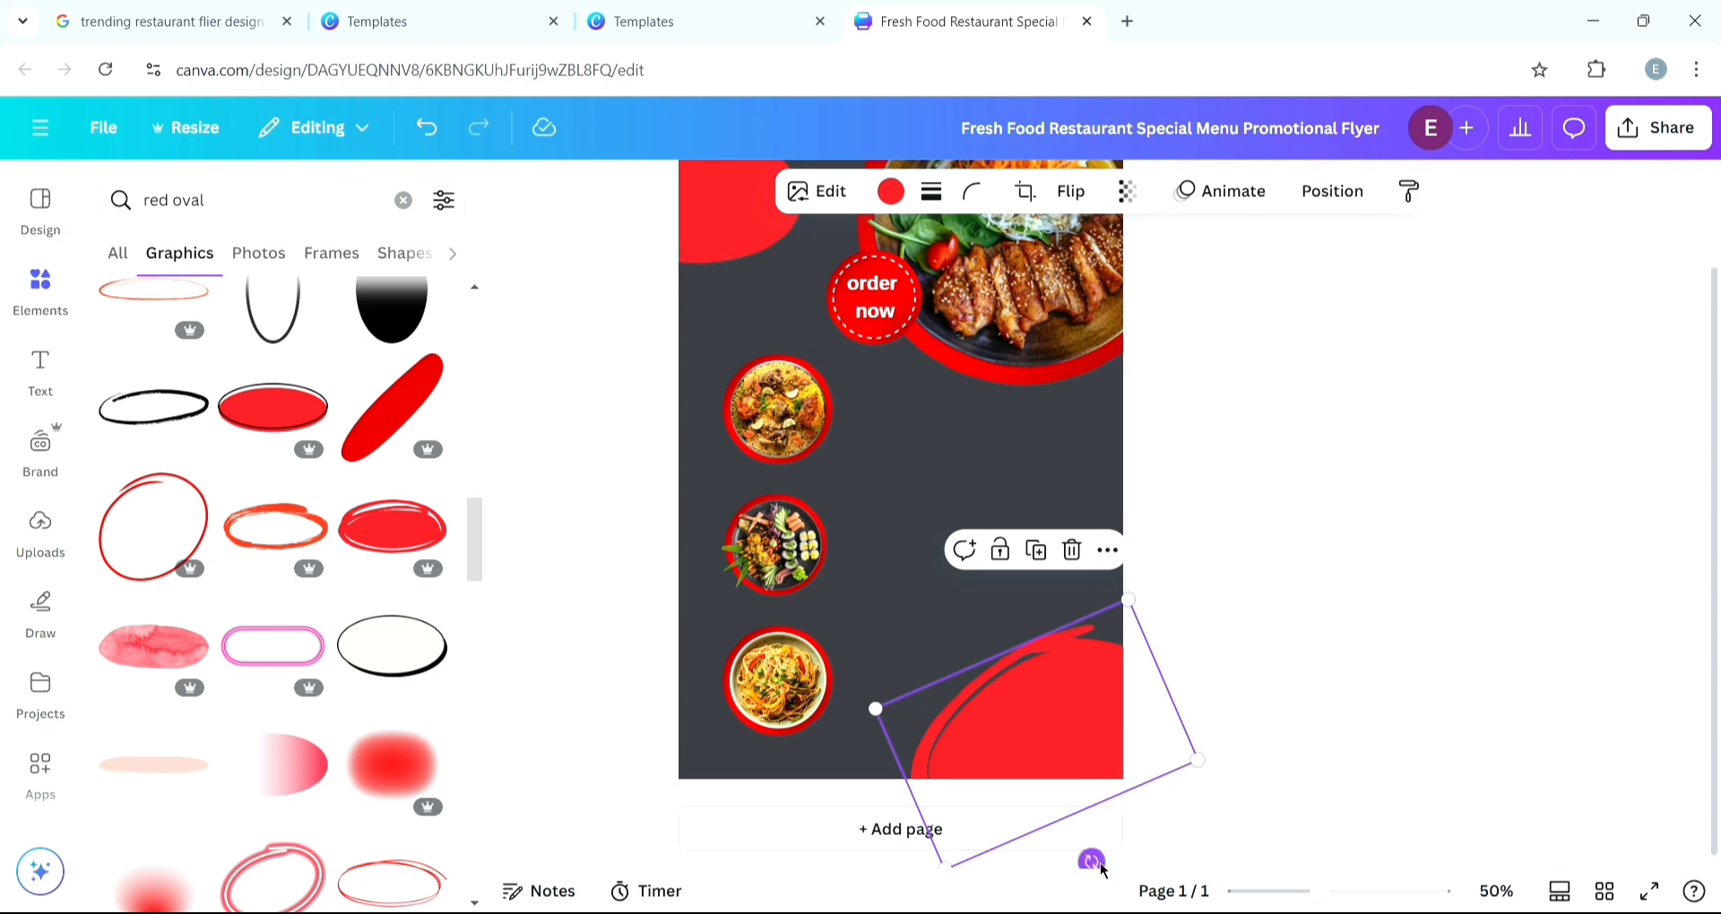
pyautogui.moveTo(1090, 858); pyautogui.dragTo(1076, 872)
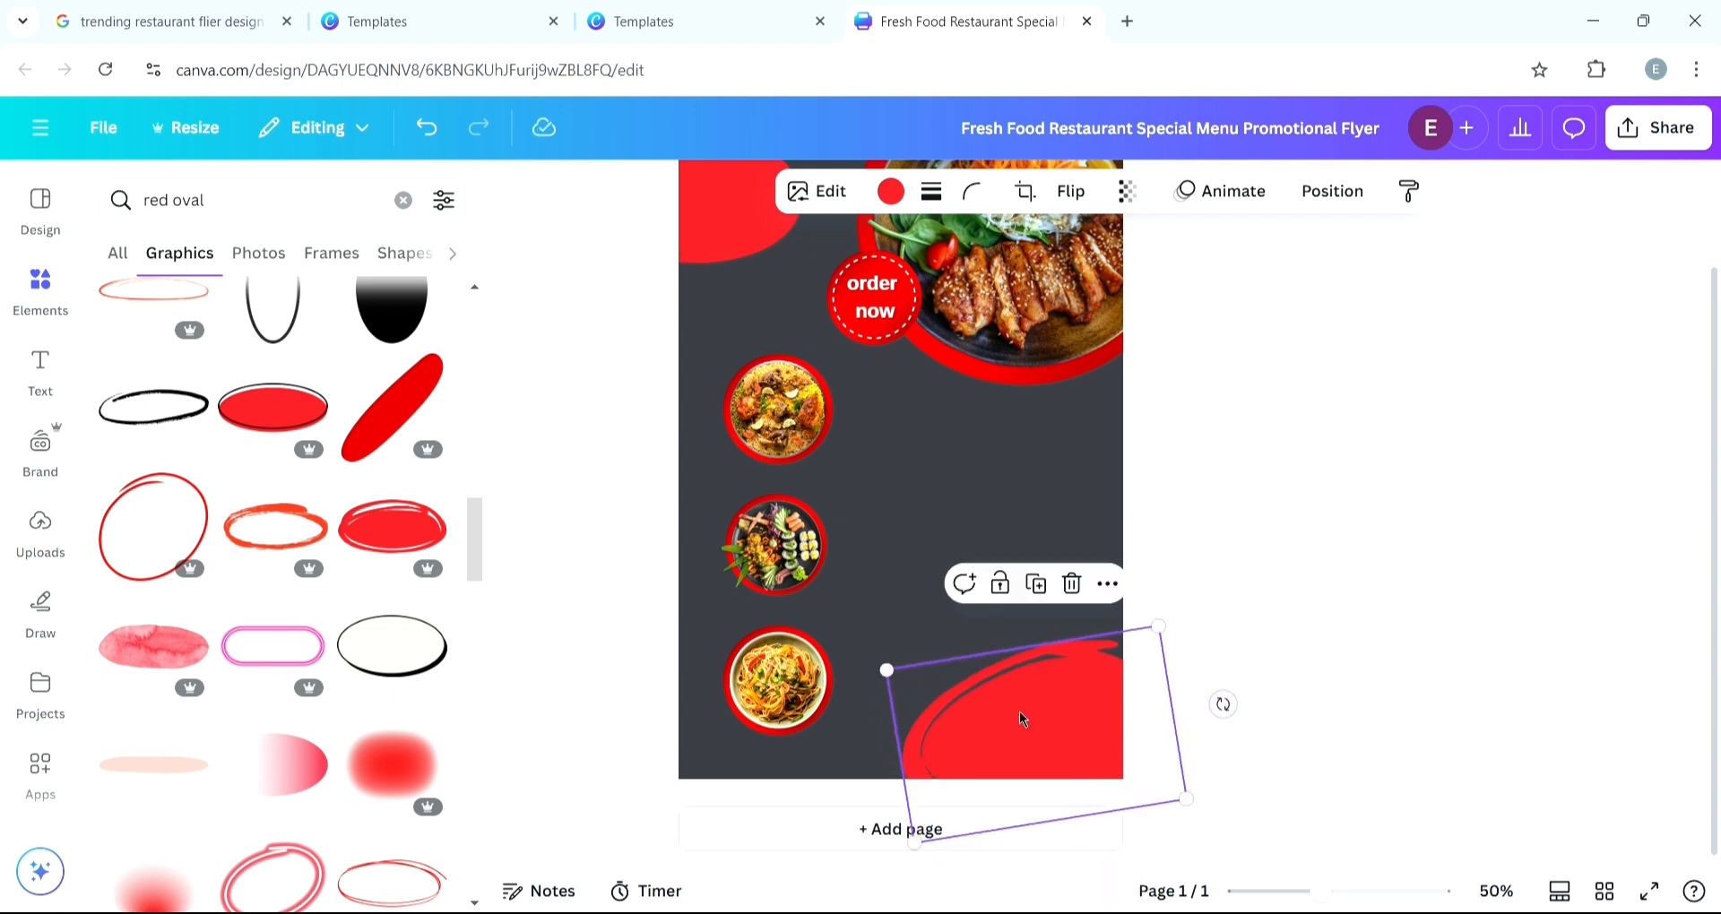
pyautogui.moveTo(1016, 688); pyautogui.dragTo(1019, 658)
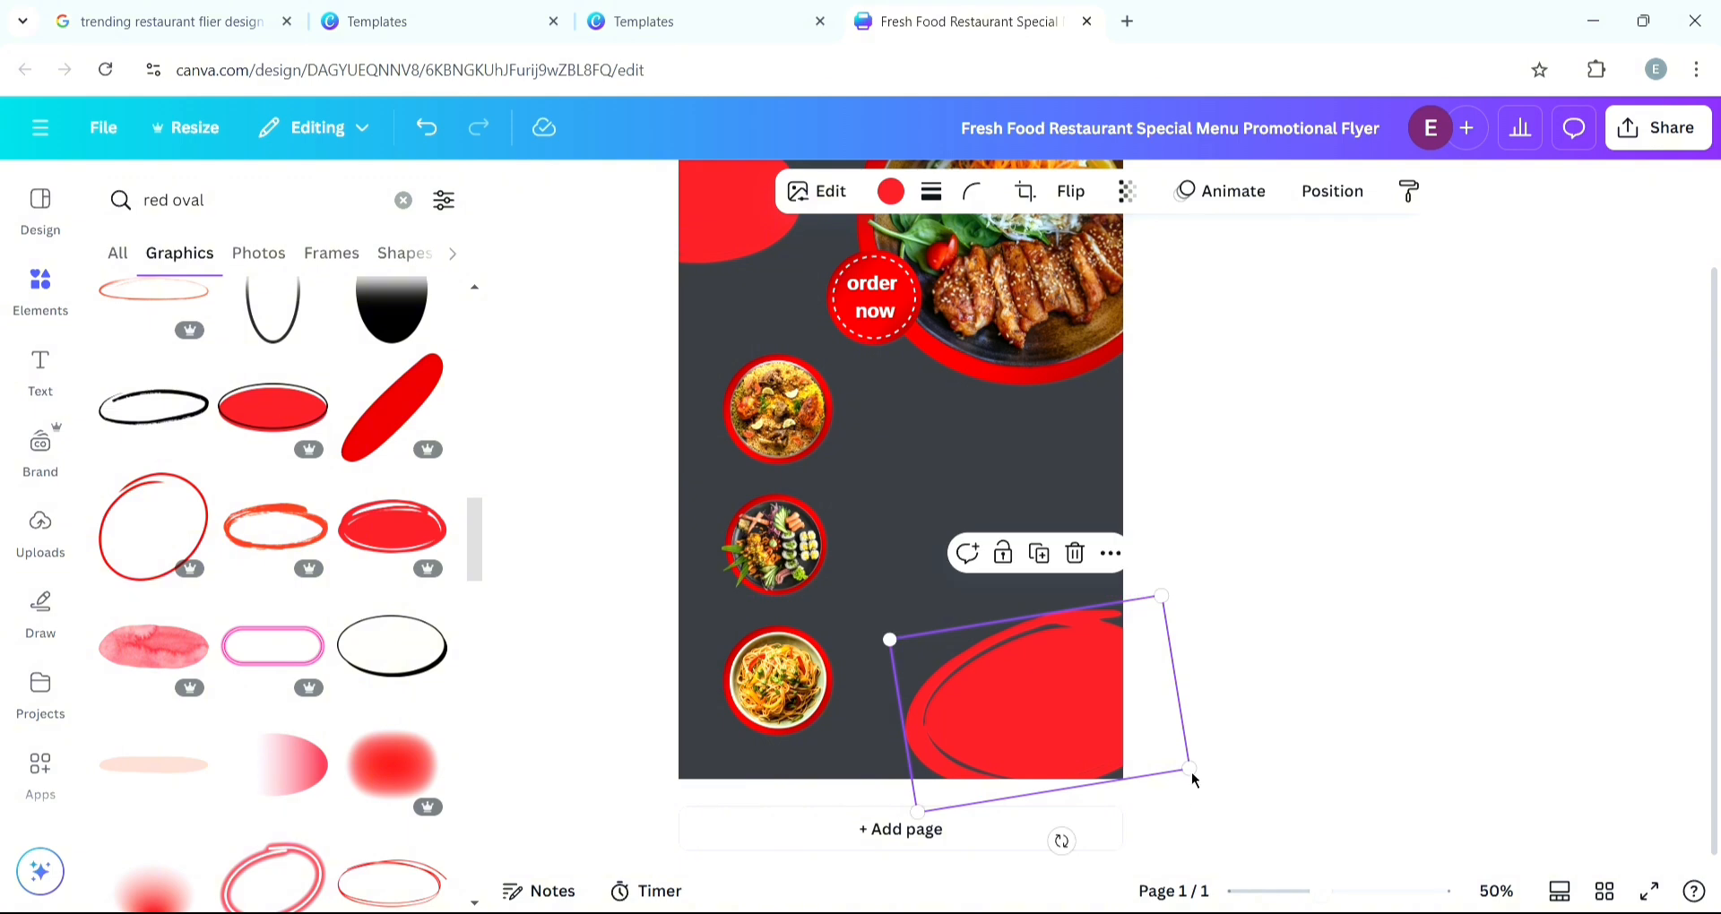
pyautogui.moveTo(1192, 768); pyautogui.dragTo(1231, 808)
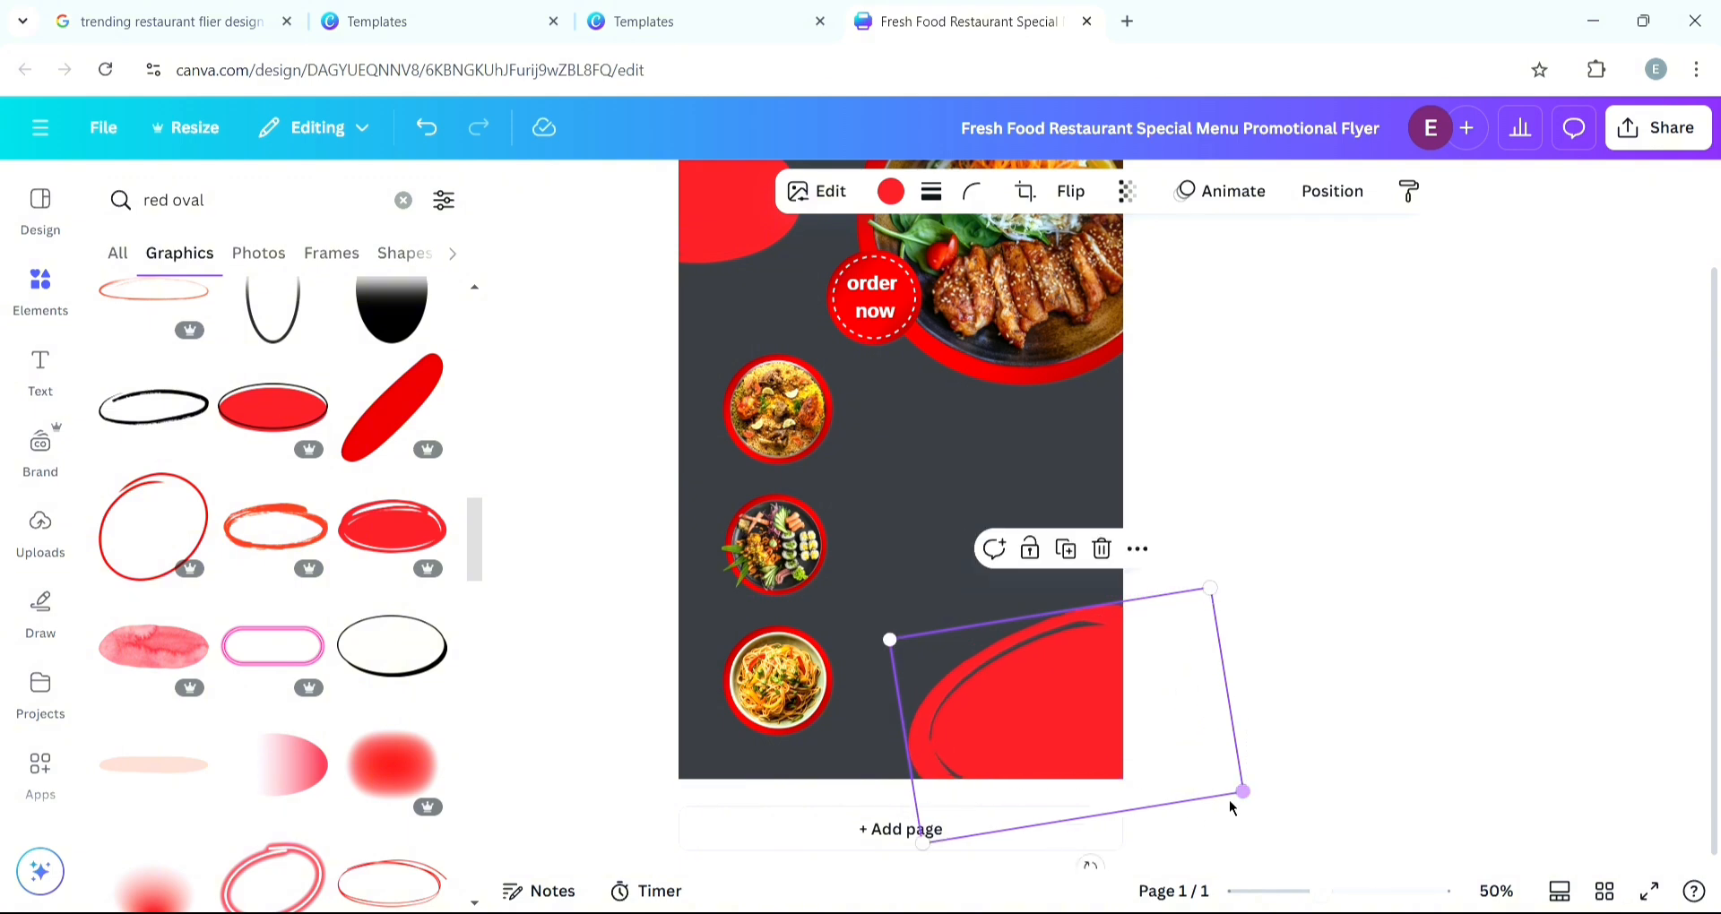
pyautogui.click(1268, 539)
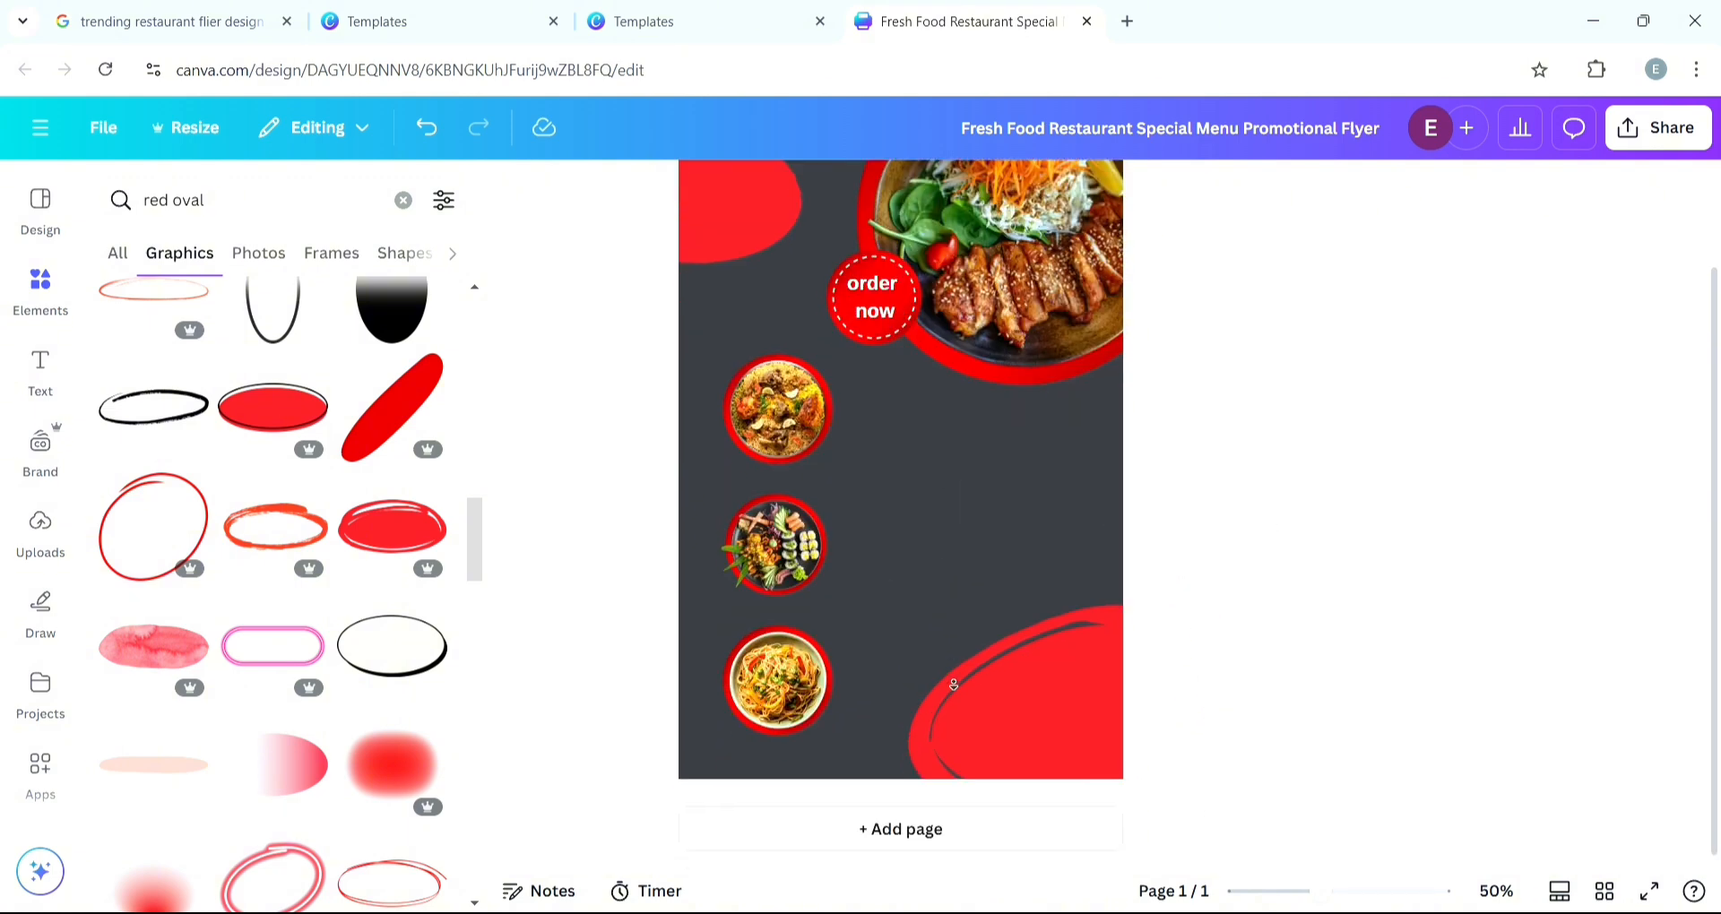
# - Examine the reference template's logo corner and dish circles up close
pyautogui.scroll(1, 935, 629)
pyautogui.scroll(-1, 935, 629)
pyautogui.click(426, 31)
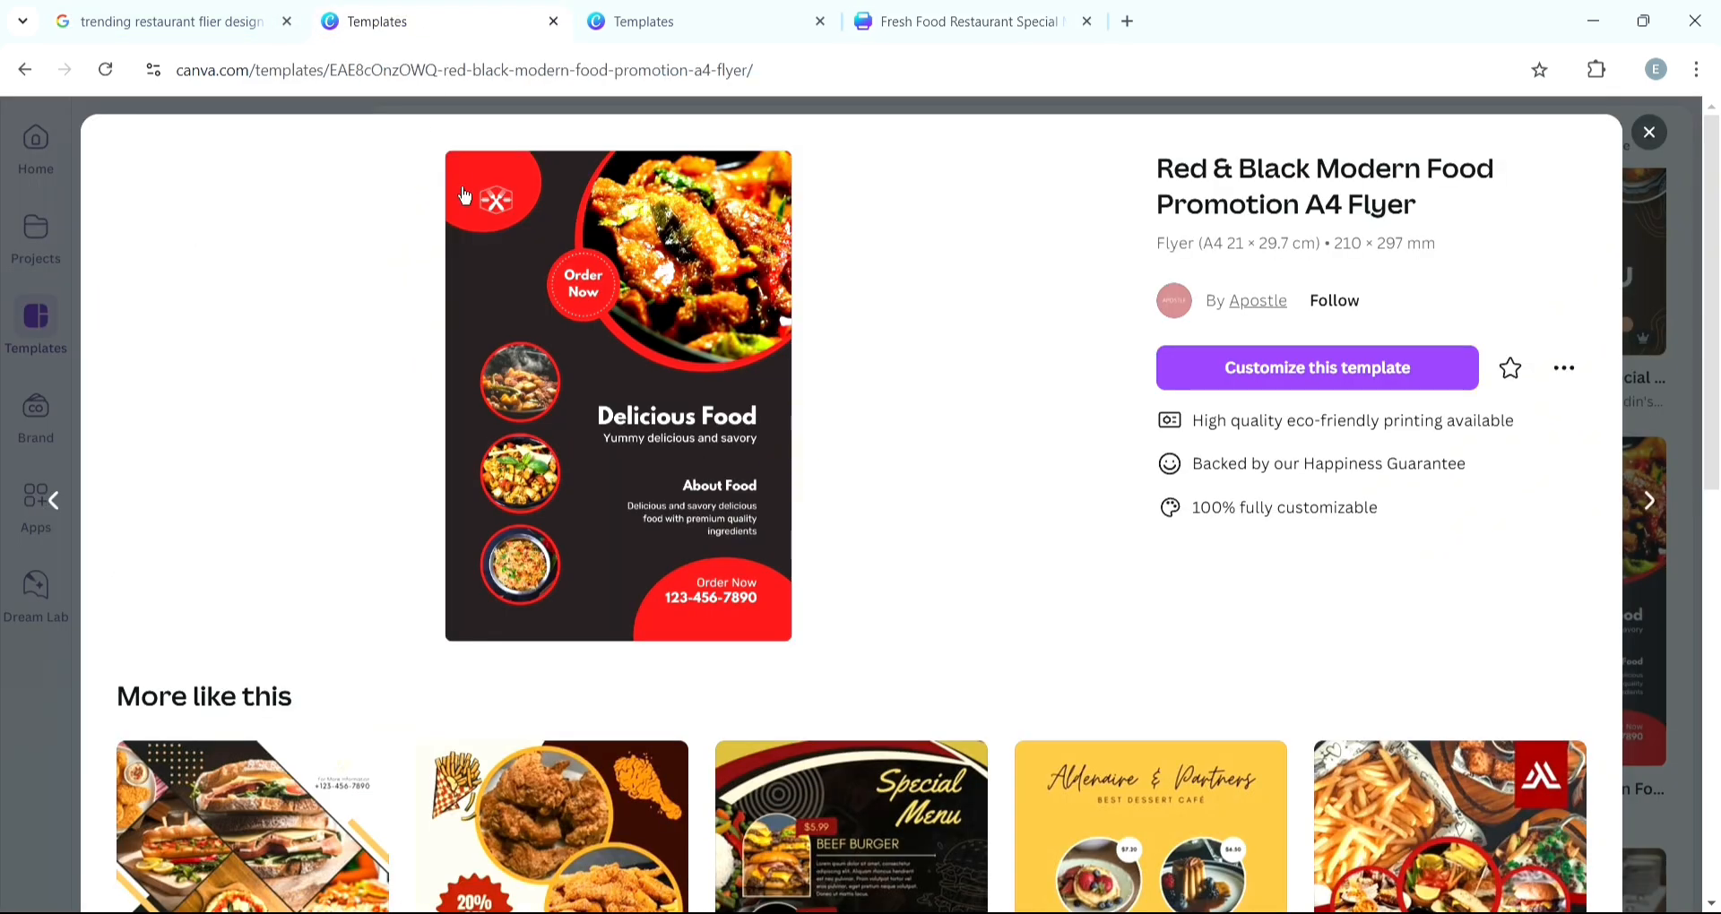
pyautogui.click(524, 197)
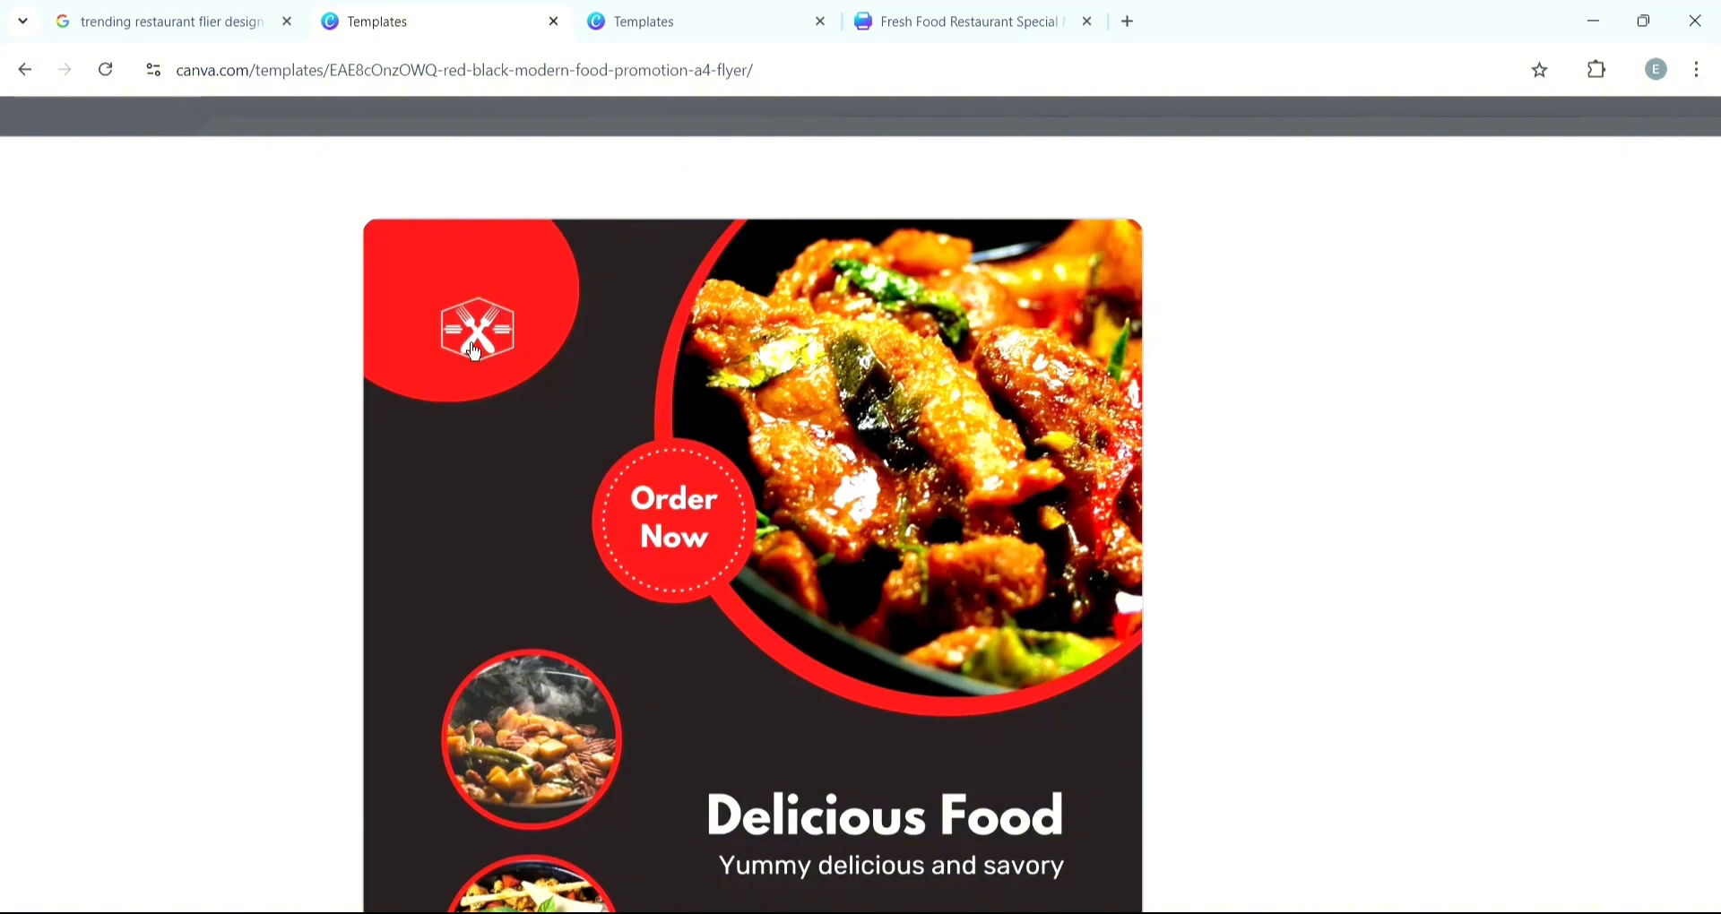
pyautogui.click(547, 486)
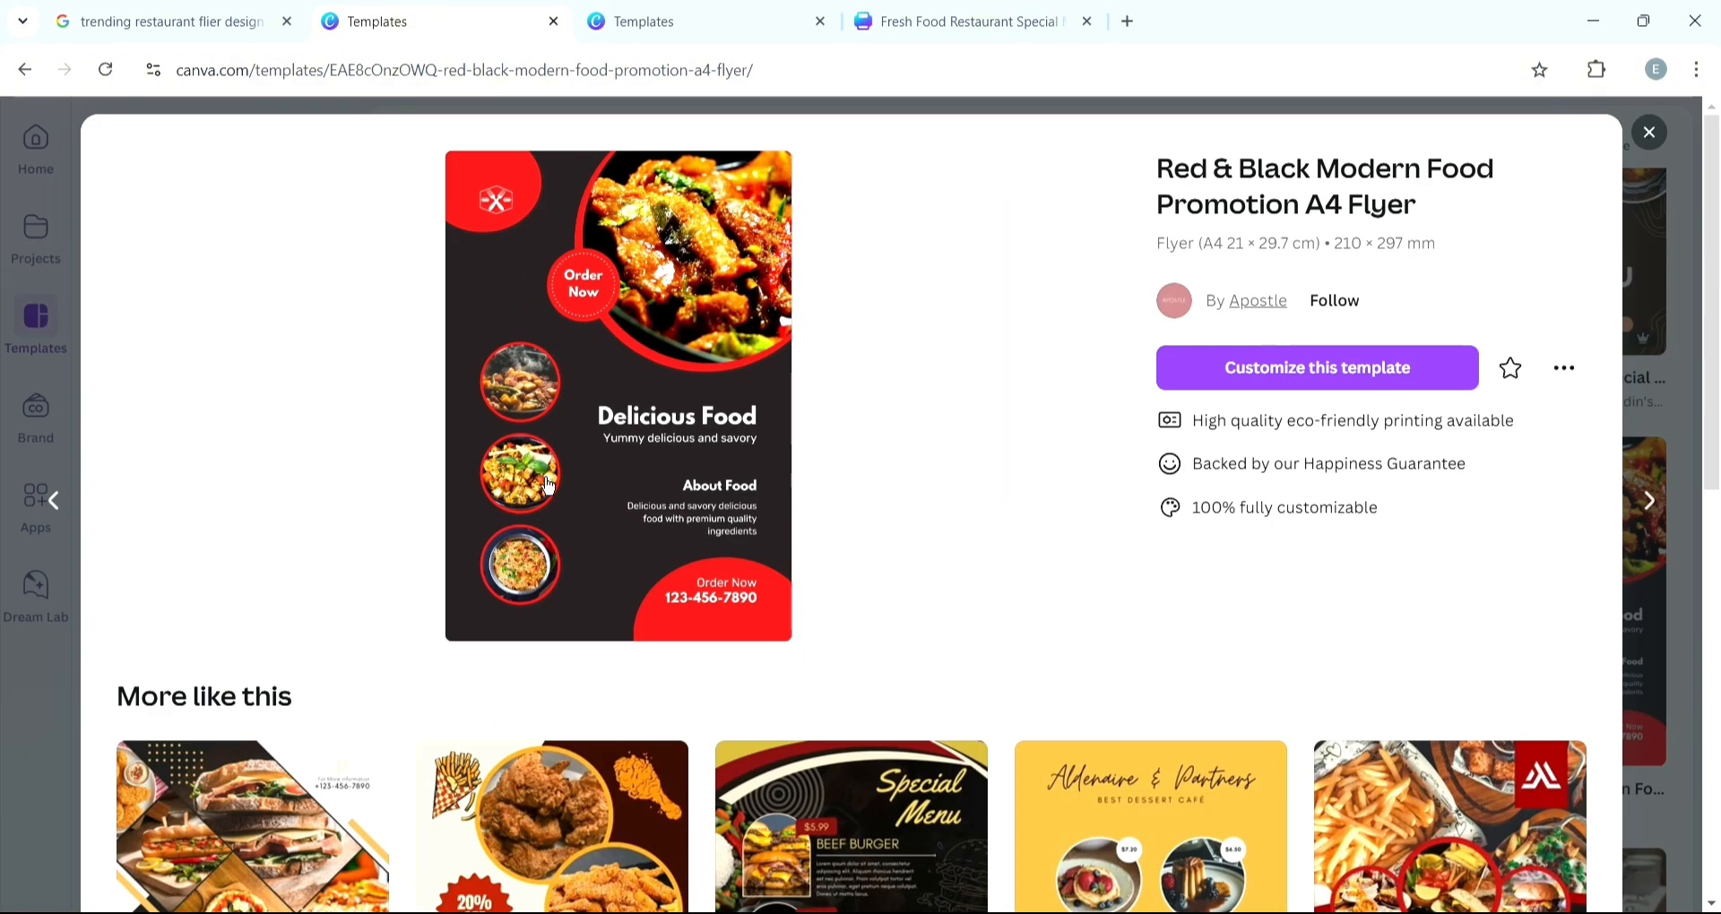
pyautogui.click(869, 11)
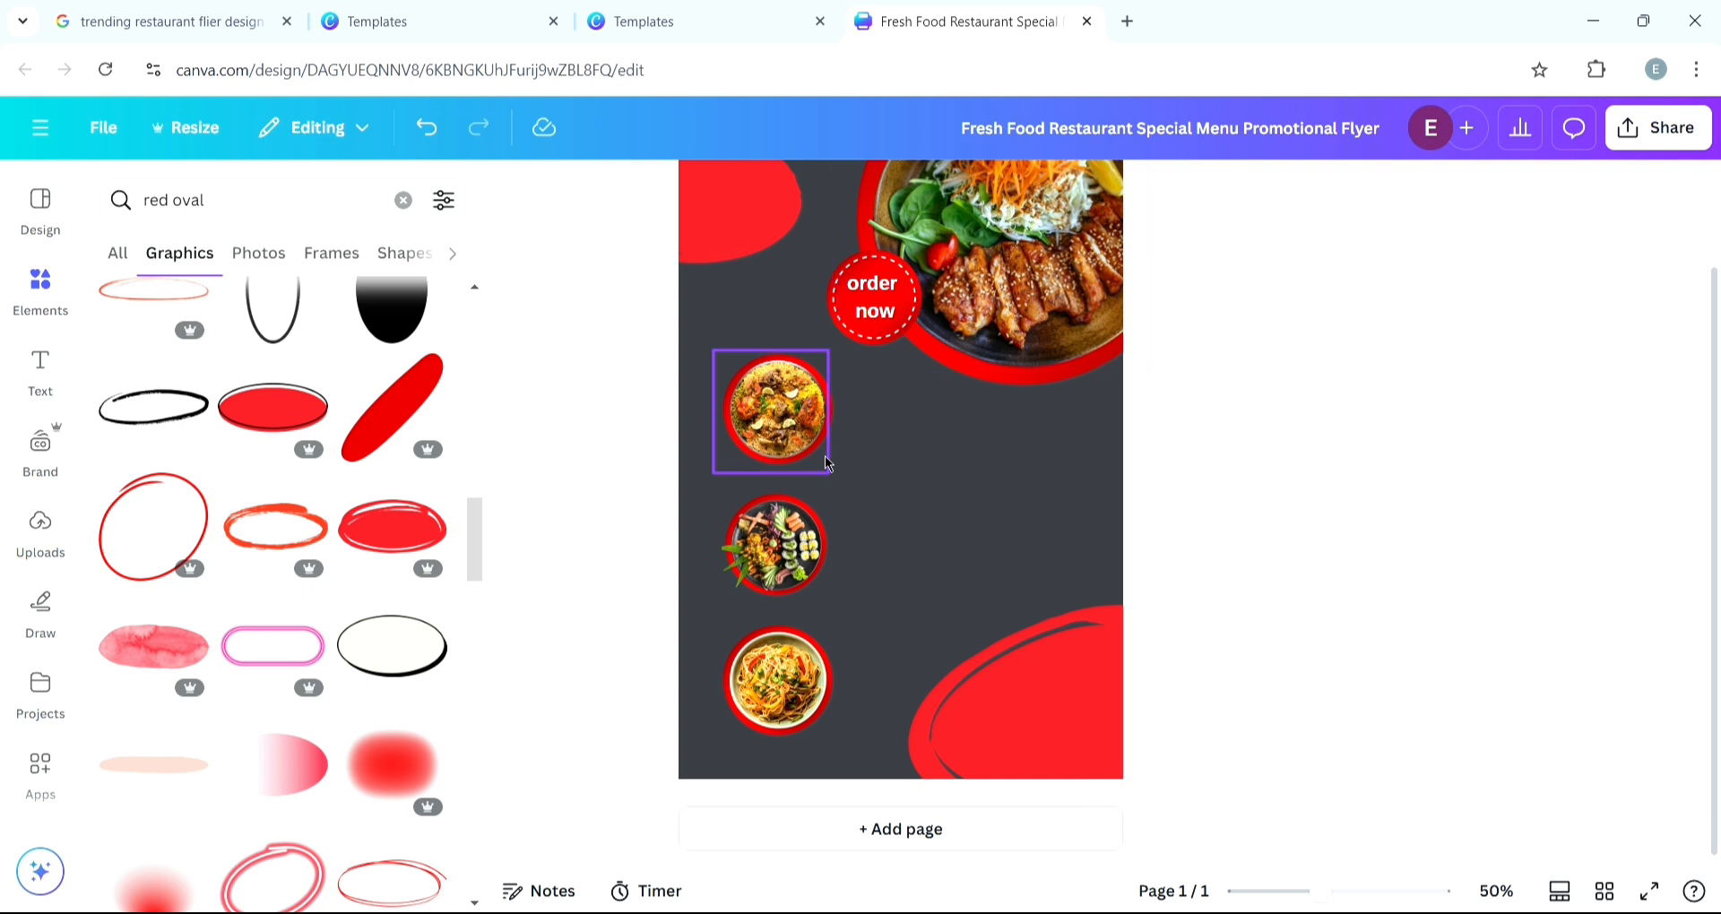
# - Search the elements library for restaurant logo
pyautogui.scroll(2, 937, 501)
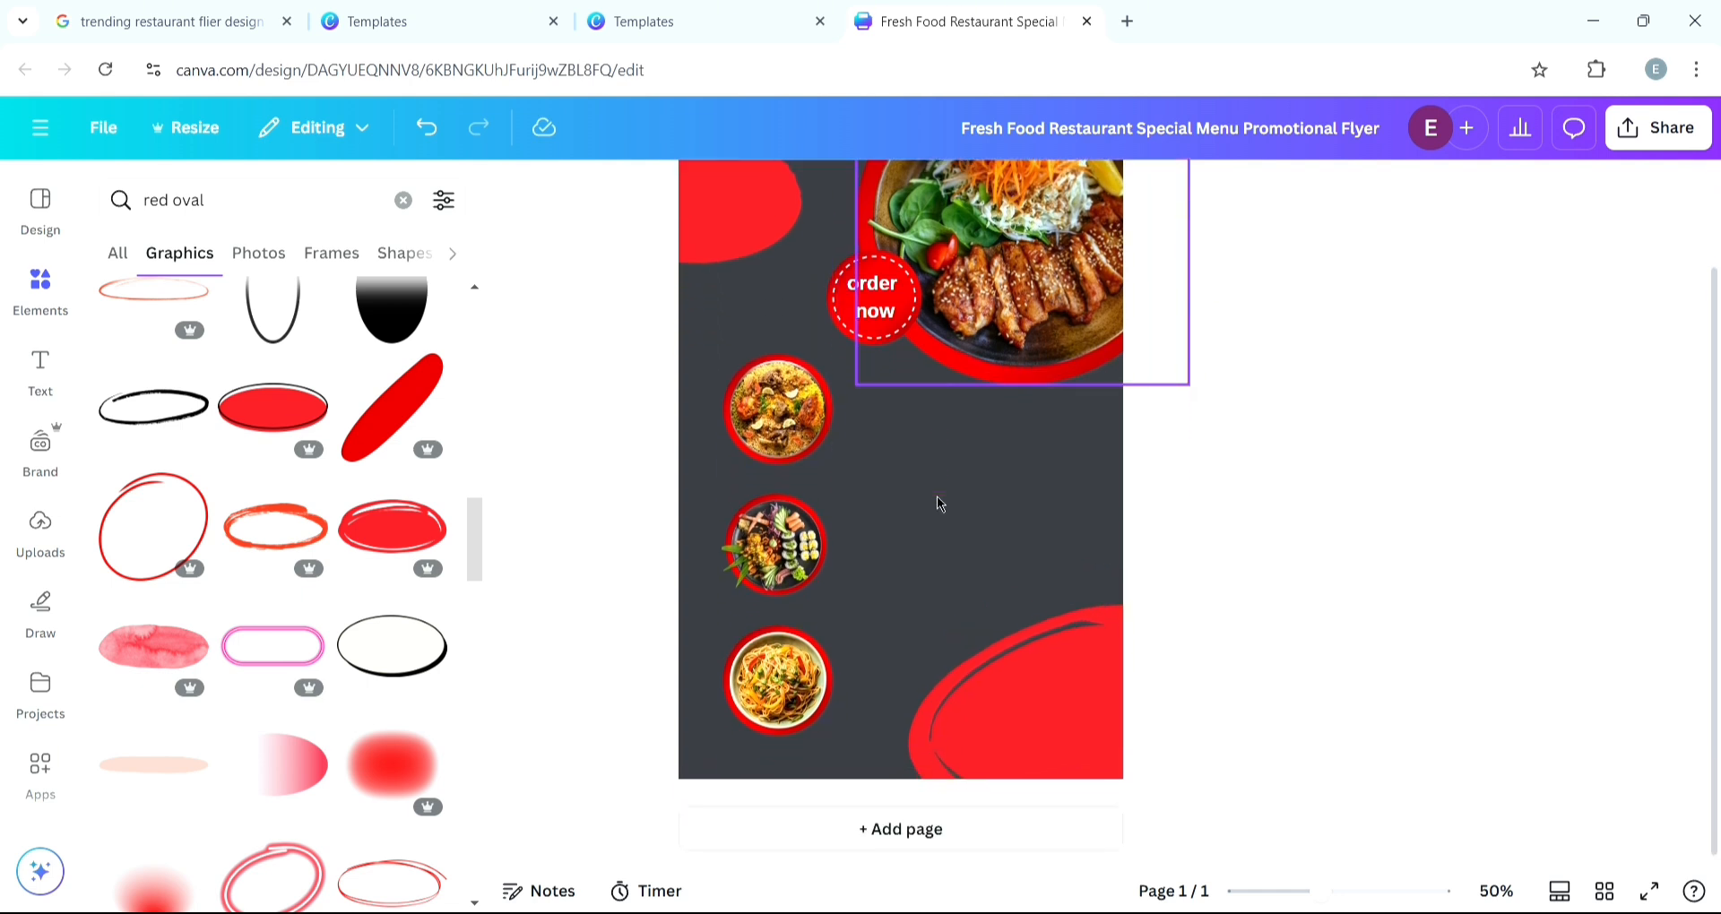
pyautogui.scroll(1, 939, 503)
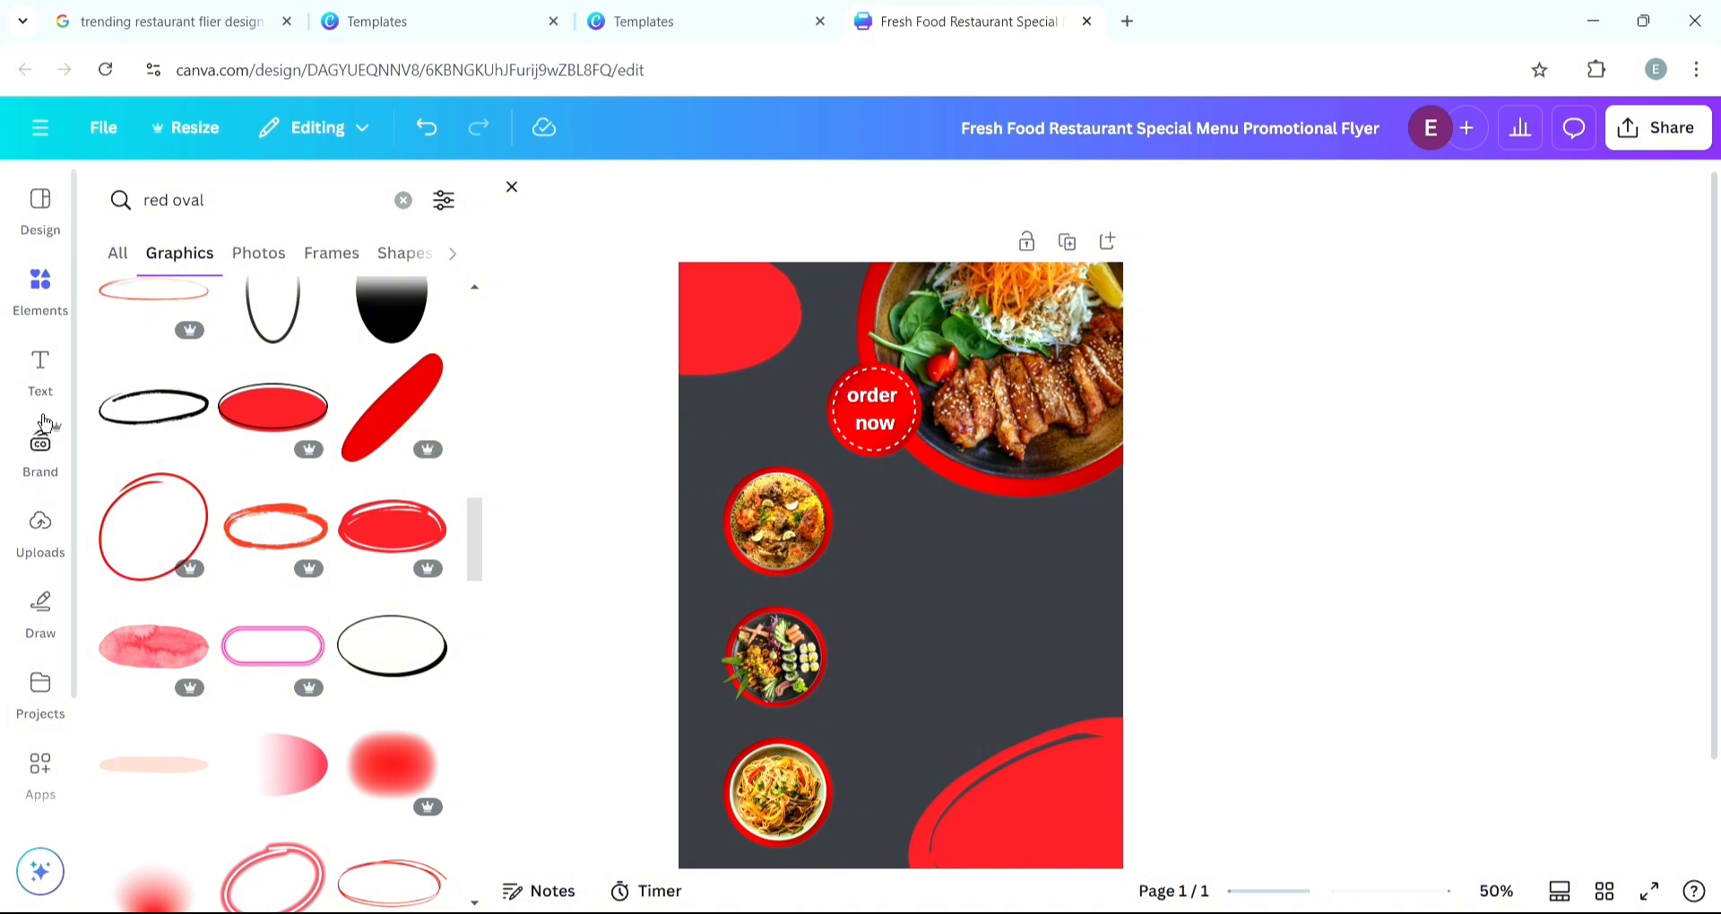
pyautogui.click(223, 219)
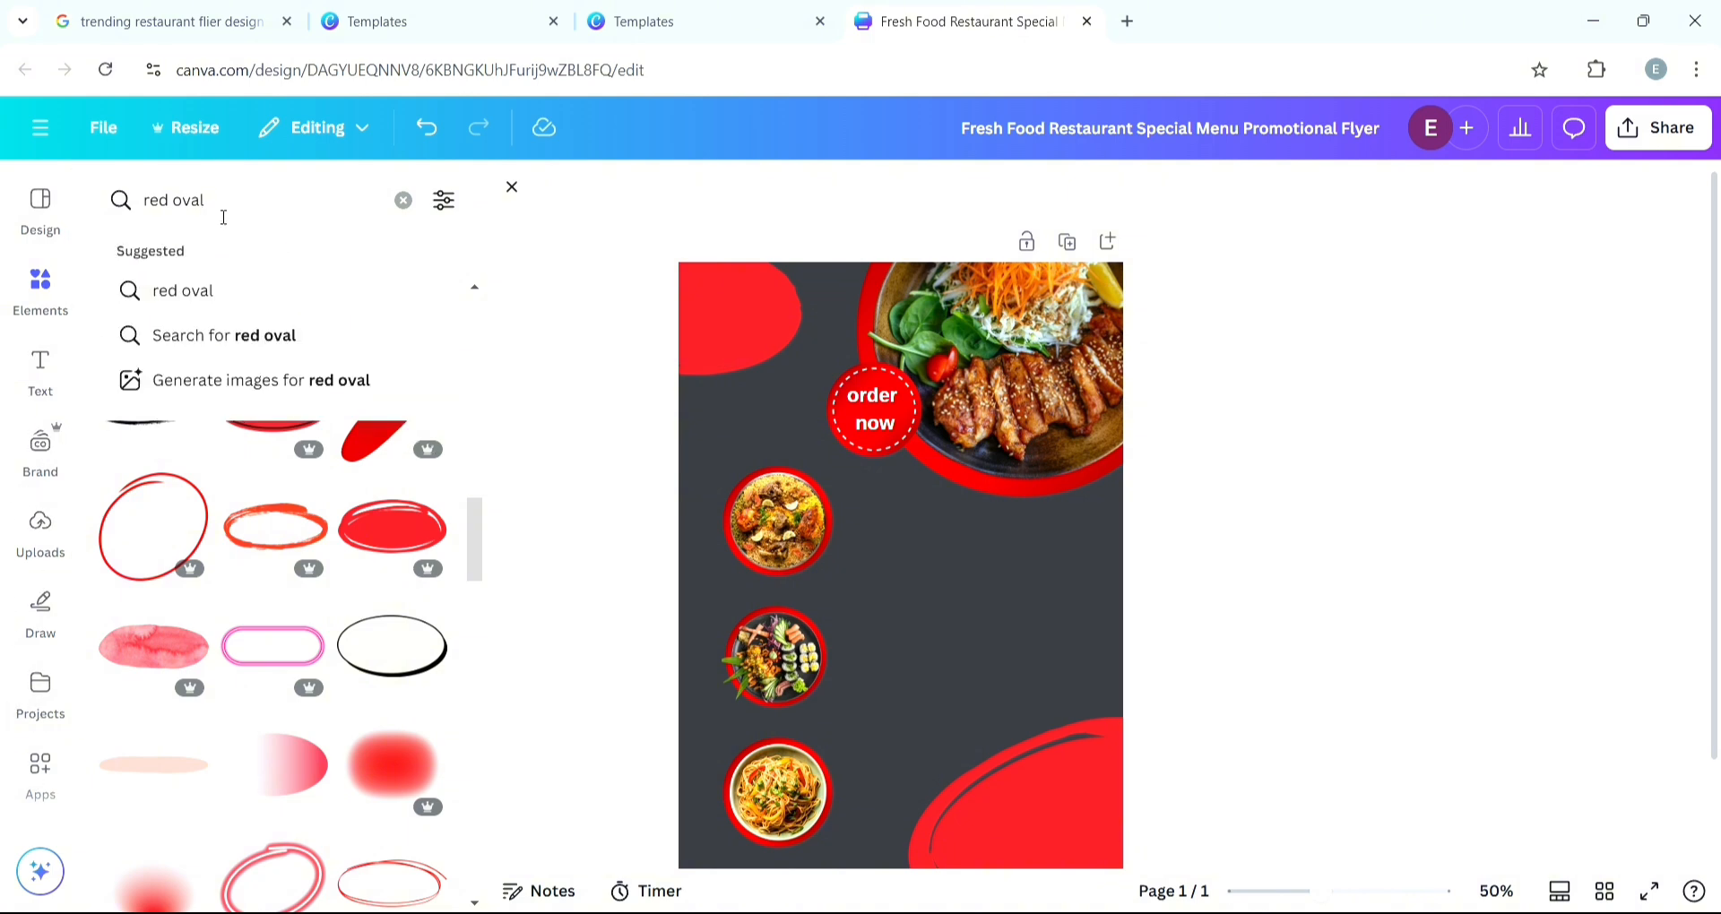
pyautogui.press('BackSpace')
pyautogui.press('BackSpace')
pyautogui.press('BackSpace')
pyautogui.press('BackSpace')
pyautogui.press('BackSpace')
pyautogui.press('BackSpace')
pyautogui.press('BackSpace')
pyautogui.press('BackSpace')
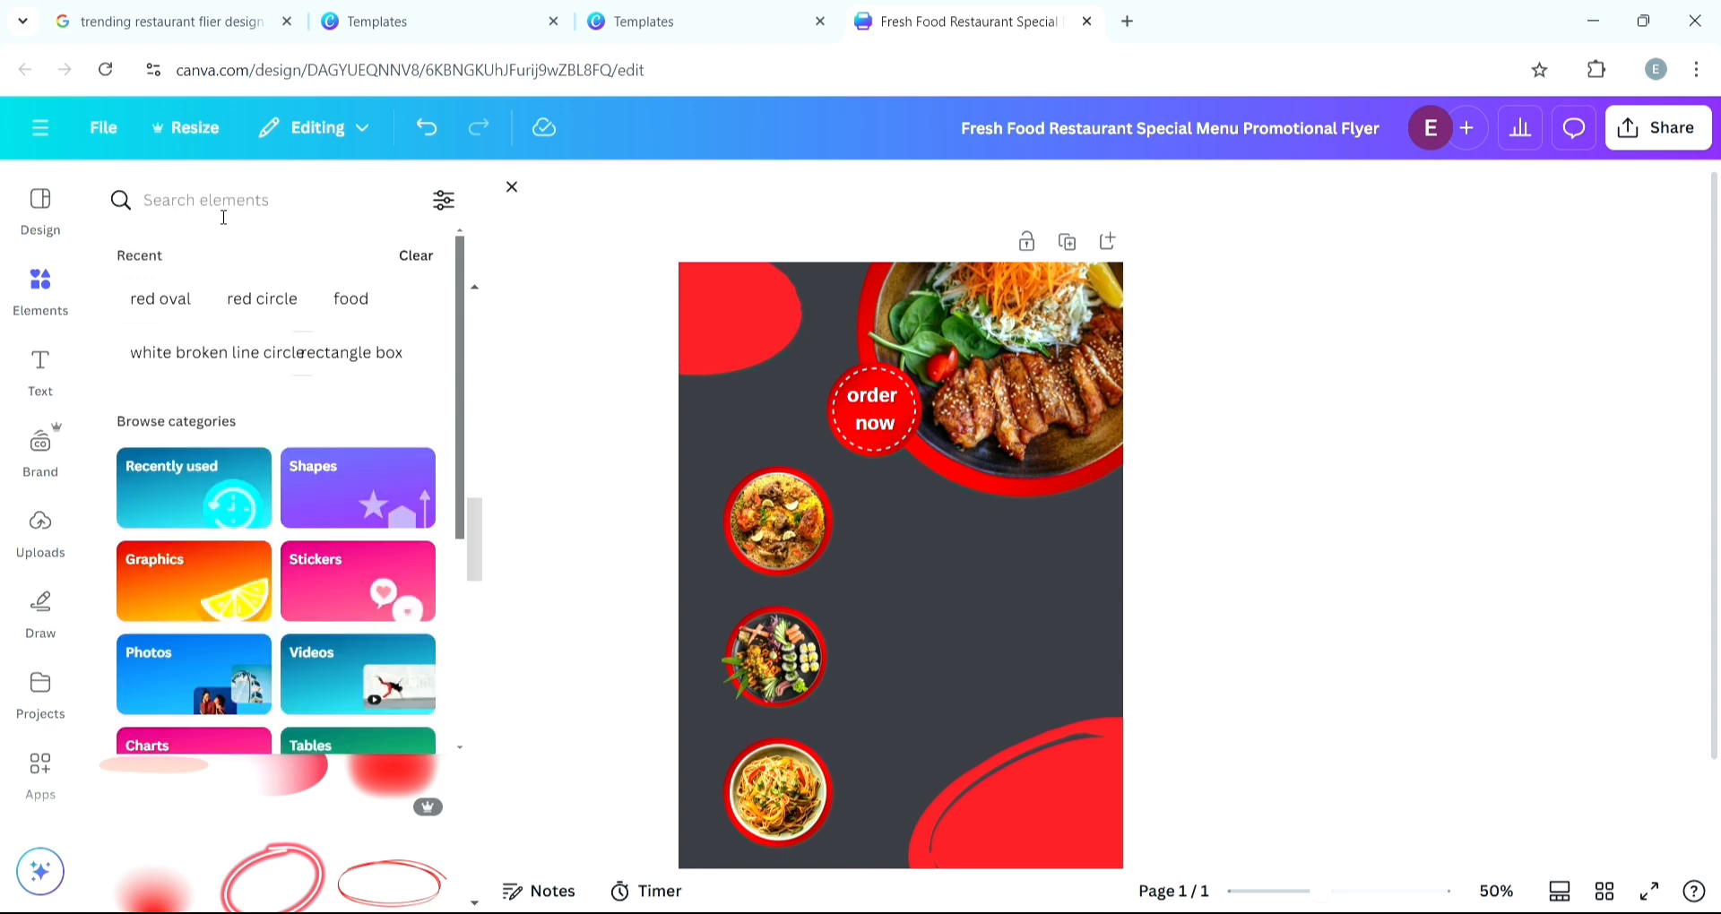
pyautogui.write('rest')
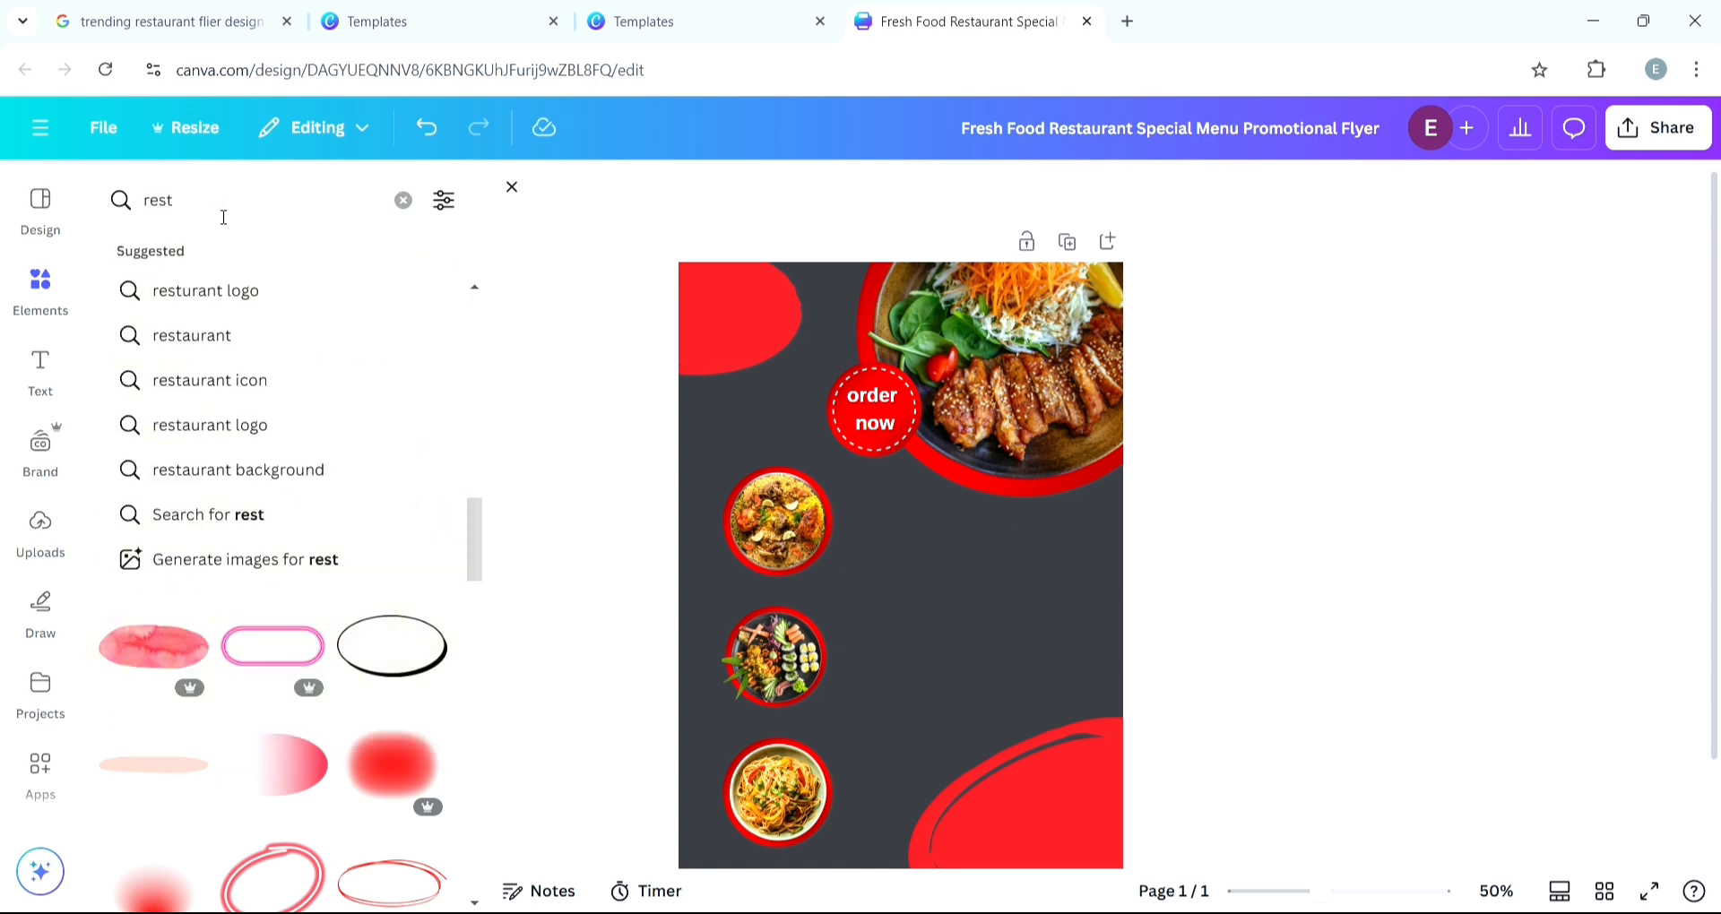
pyautogui.write('aurant')
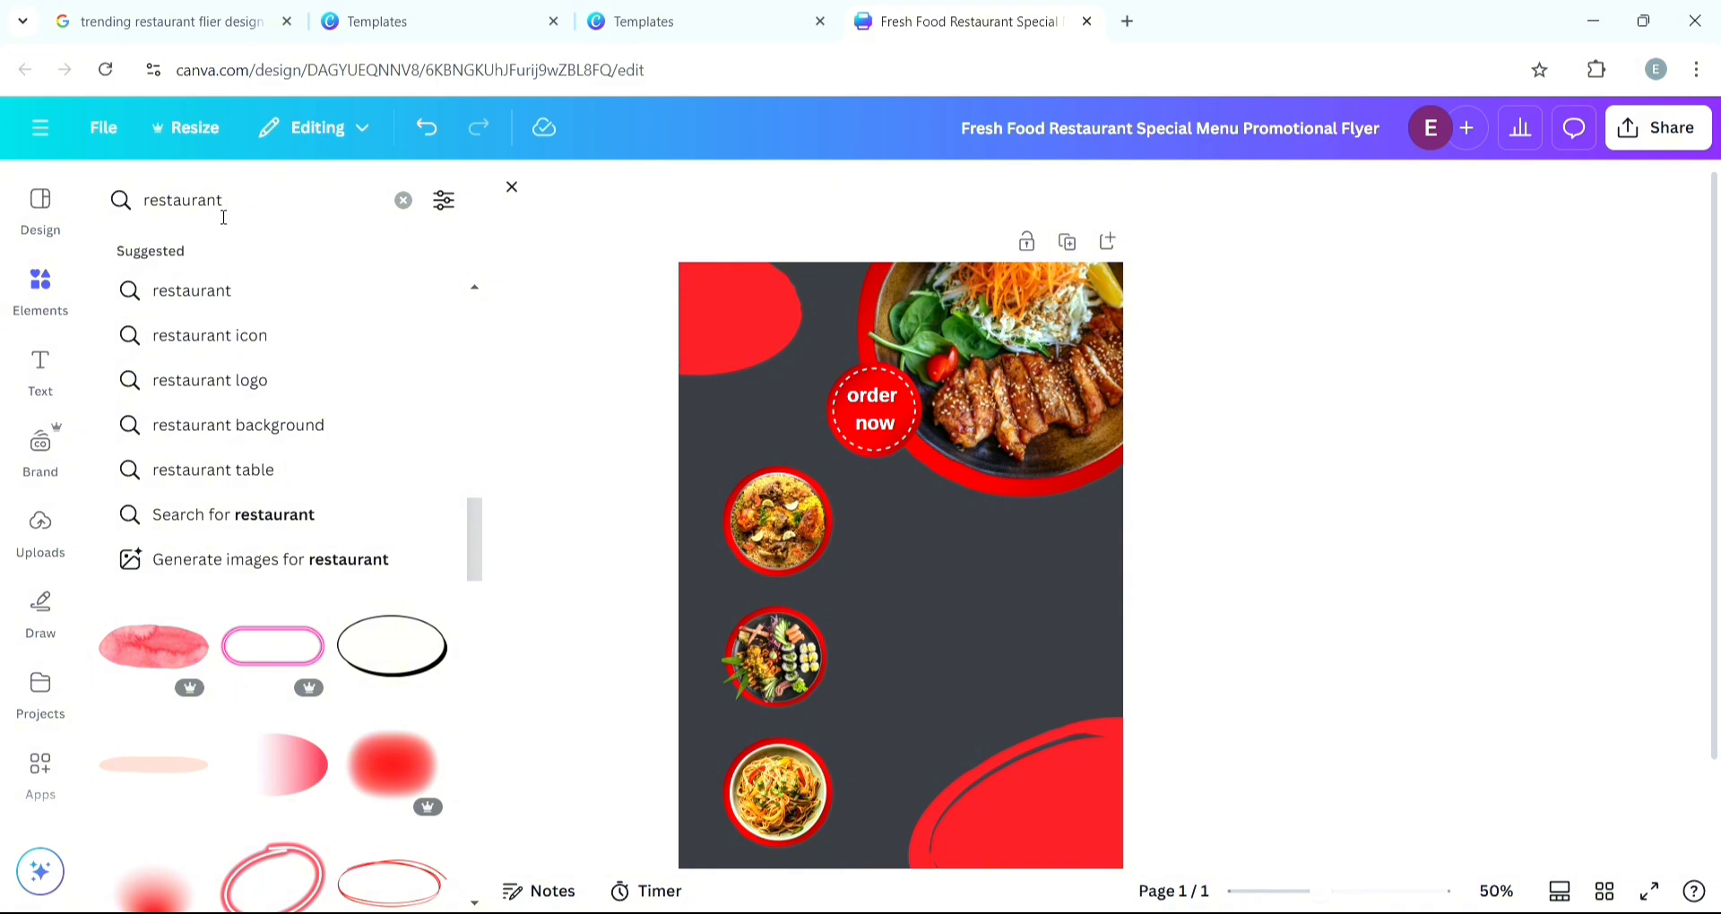
pyautogui.write(' logo')
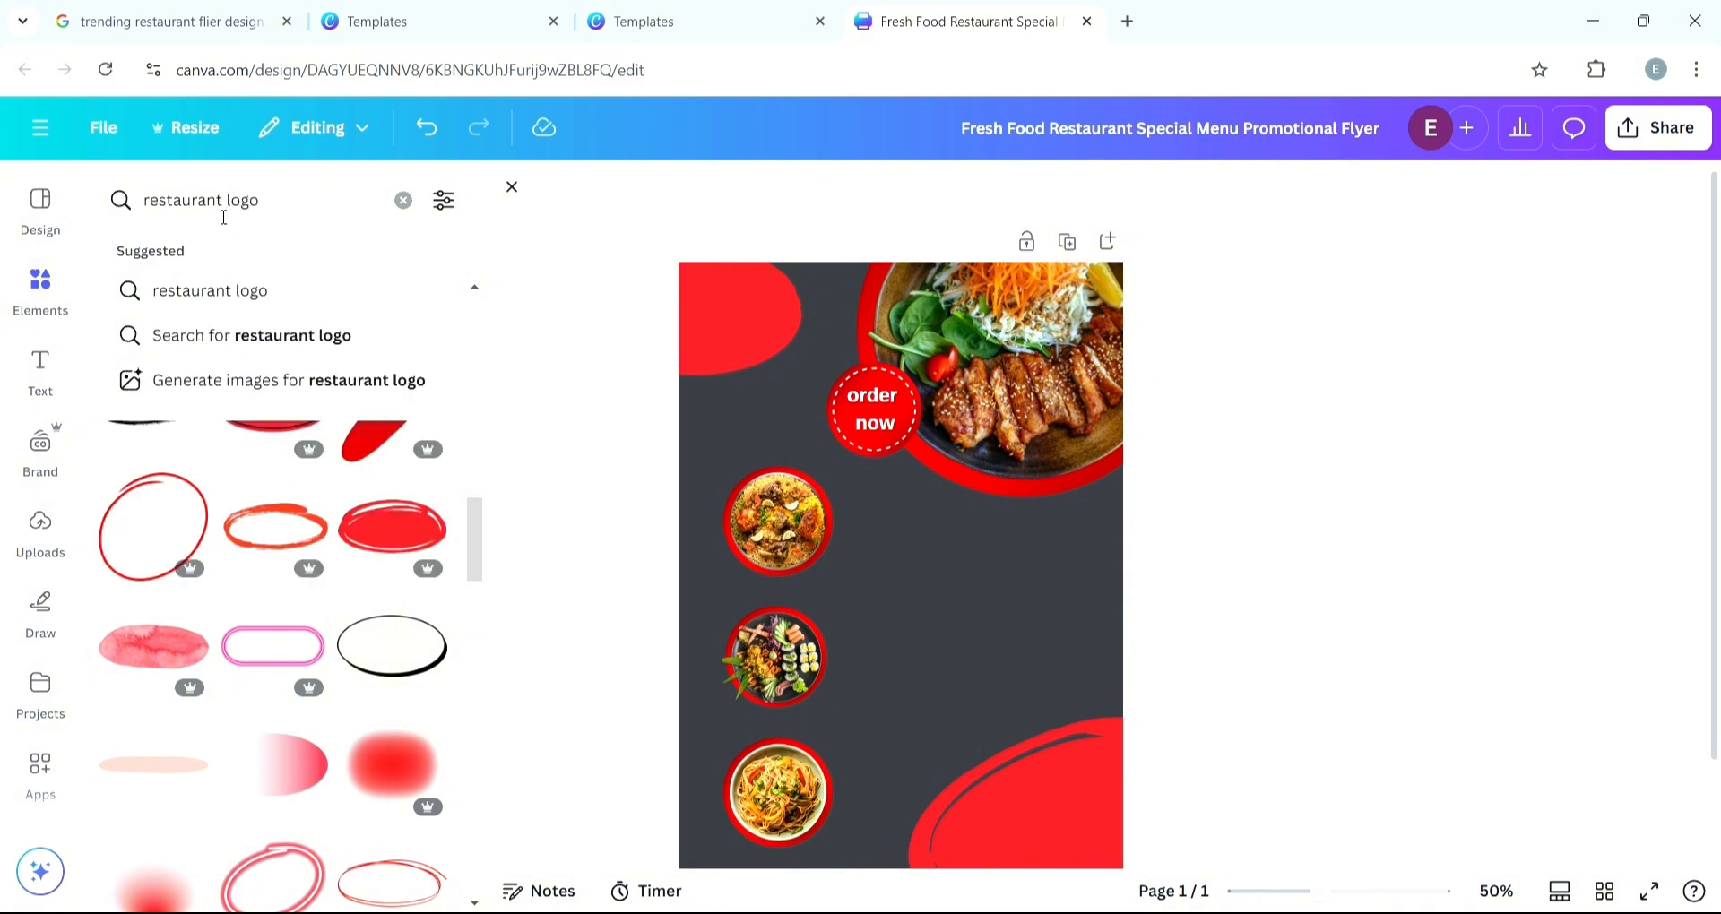
pyautogui.press('Return')
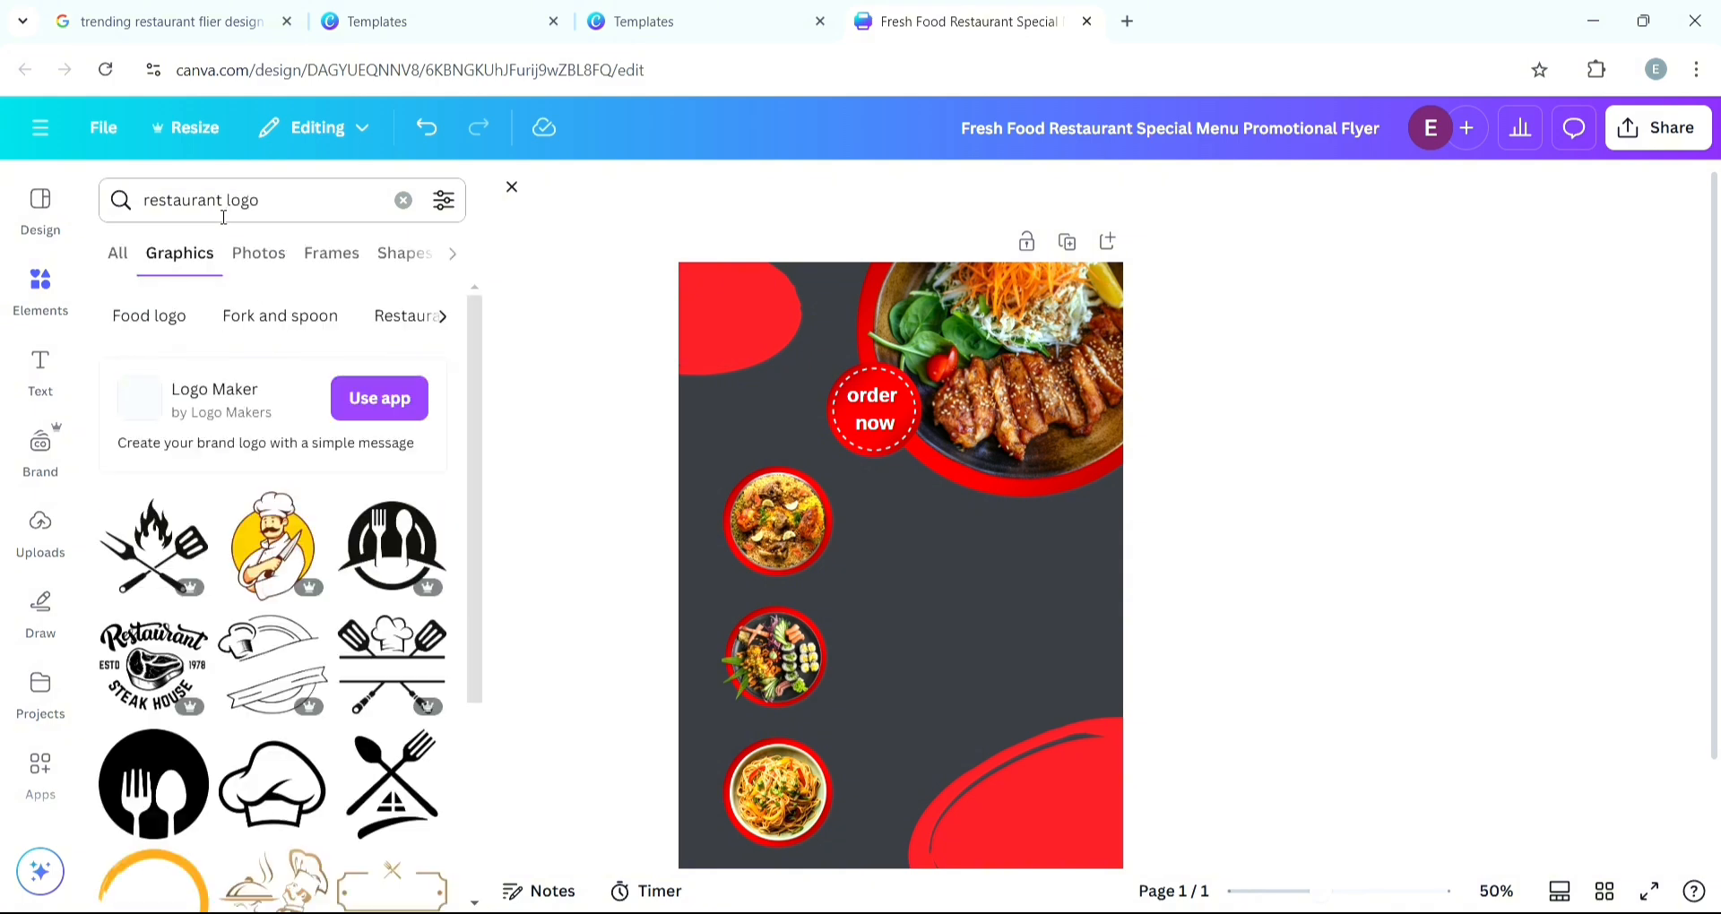
# - Browse the logo graphics and place the hexagon fork-and-knife logo in the top-left red corner
pyautogui.scroll(-4, 211, 583)
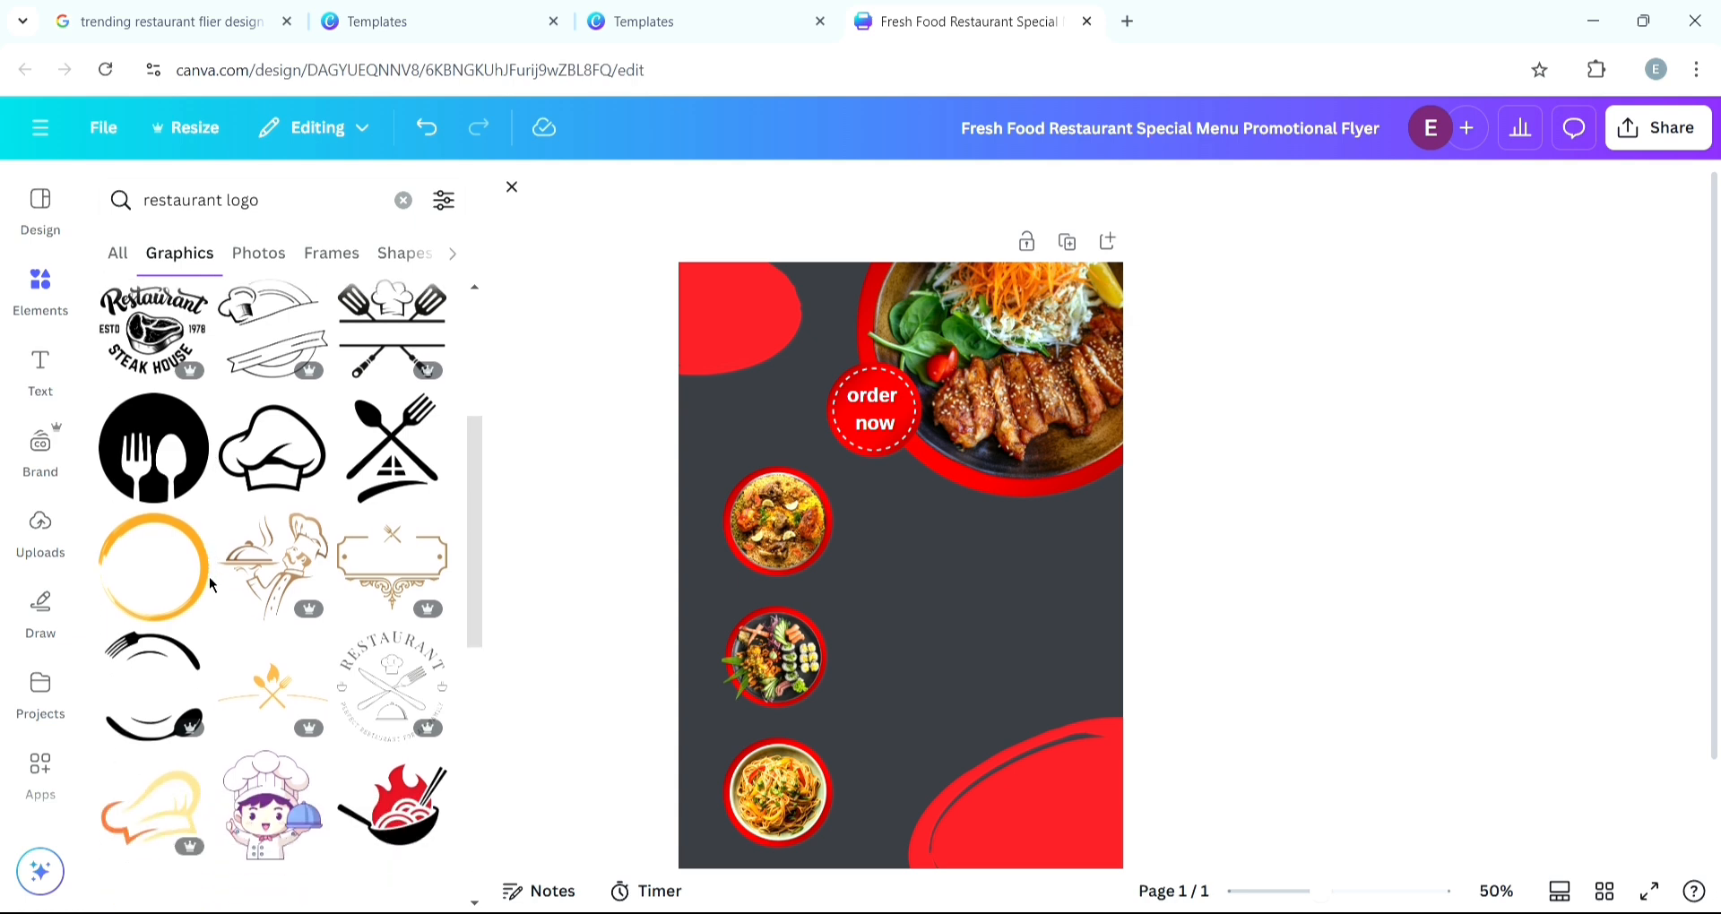
pyautogui.scroll(-5, 212, 584)
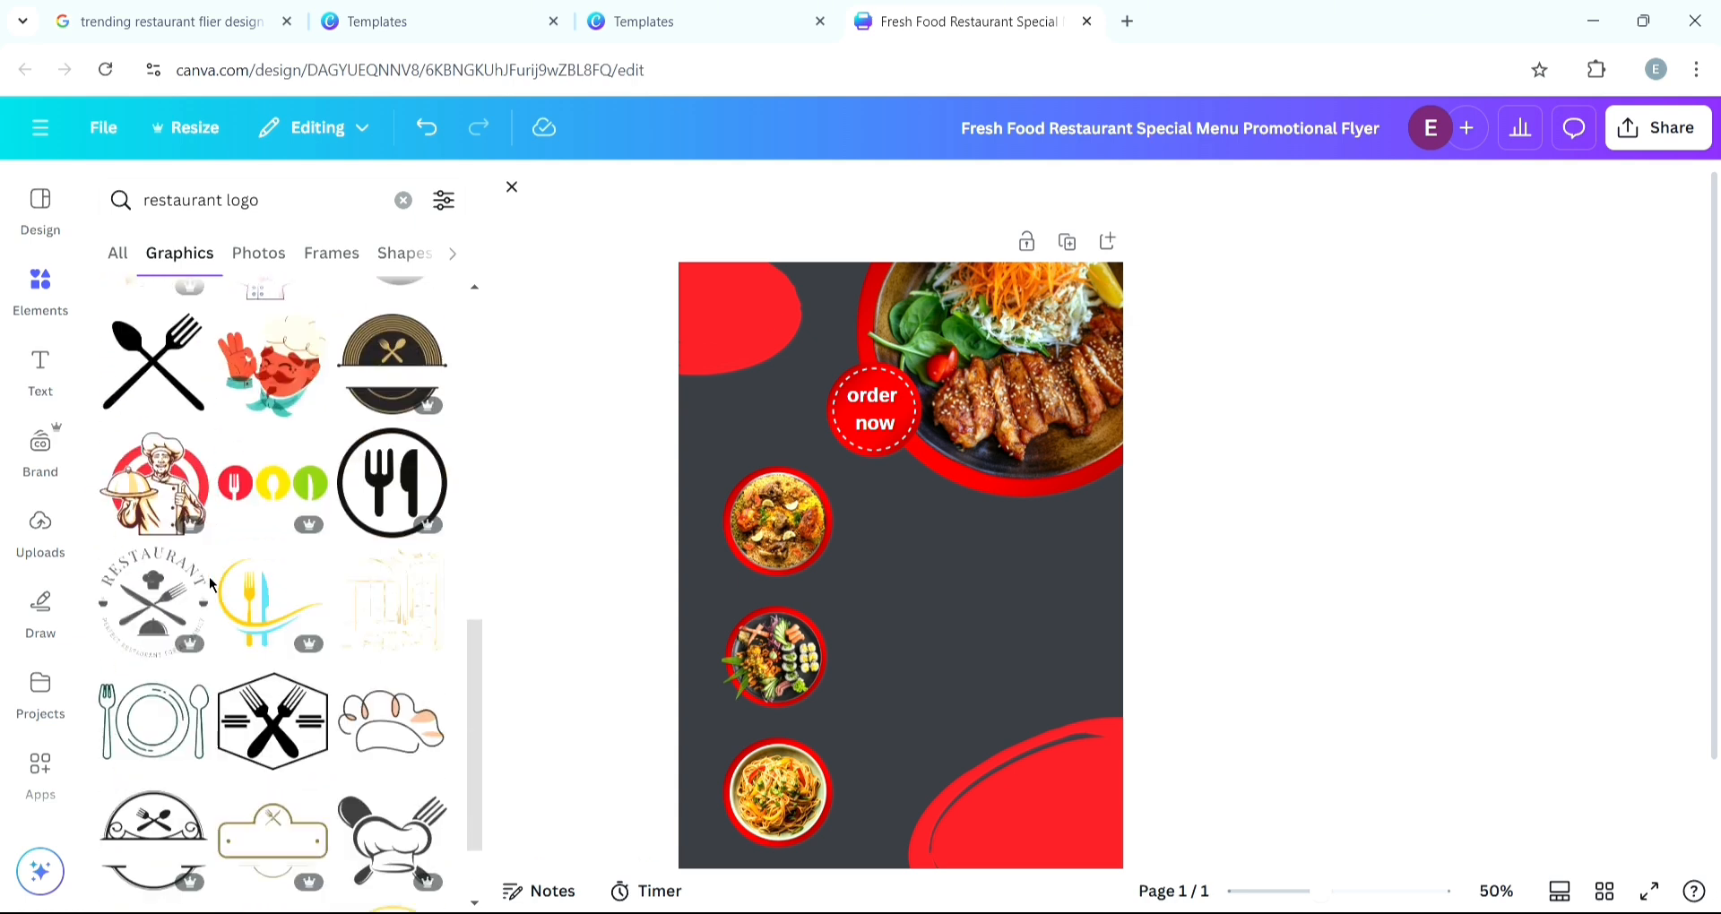
pyautogui.scroll(-10, 208, 577)
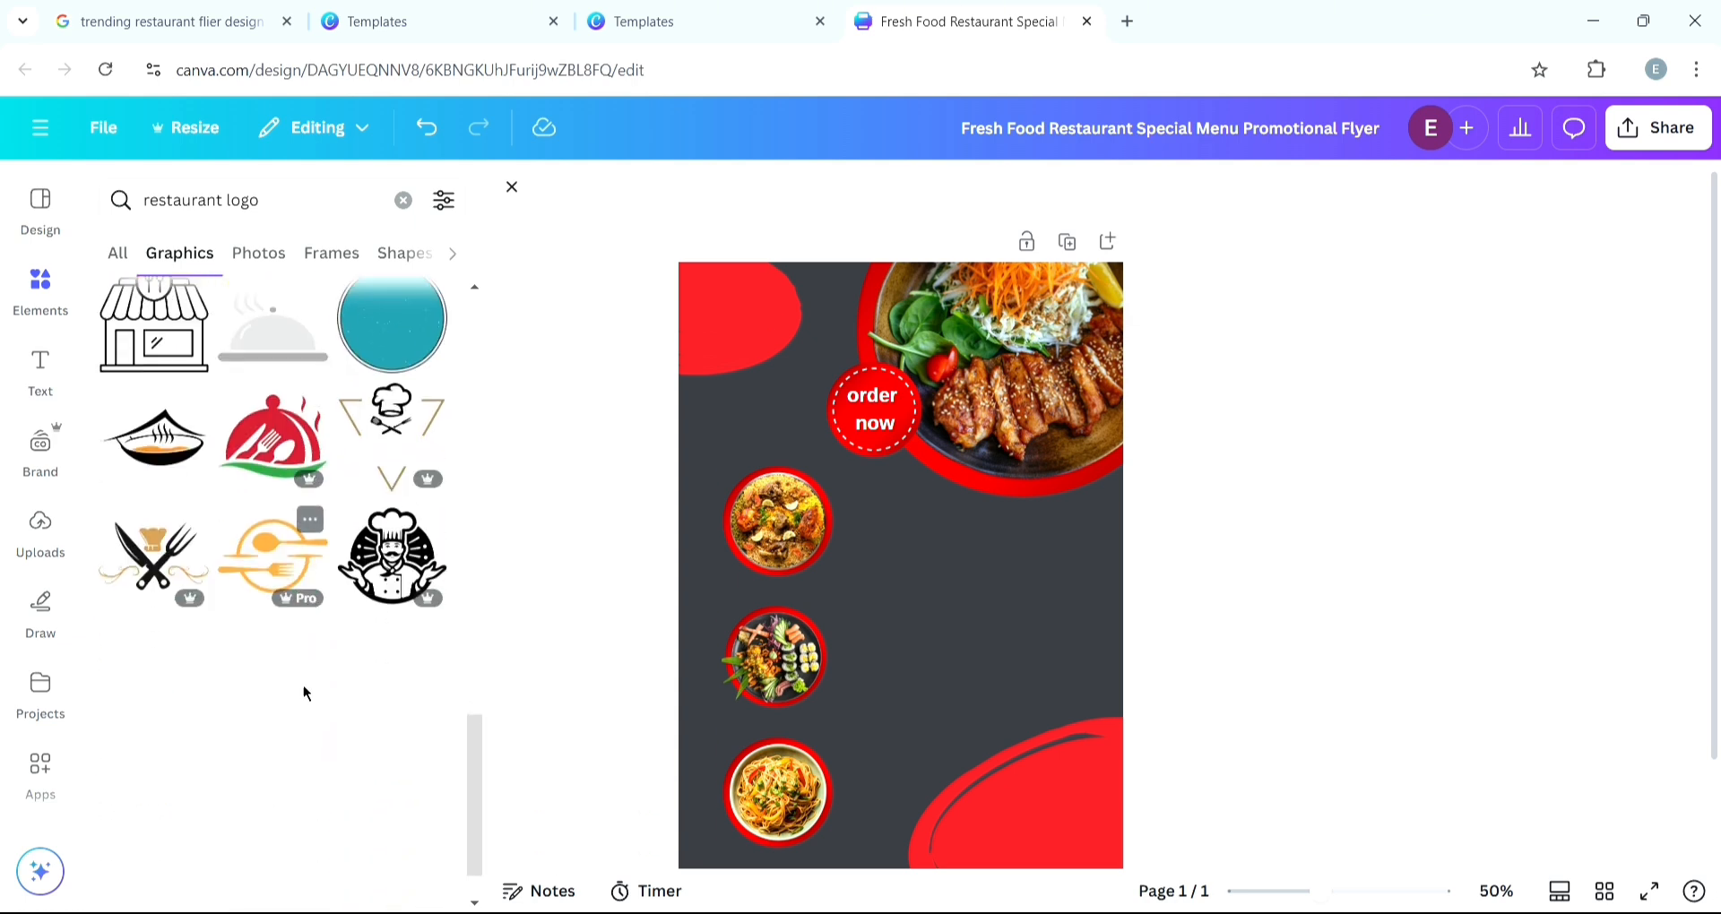
pyautogui.scroll(-5, 304, 689)
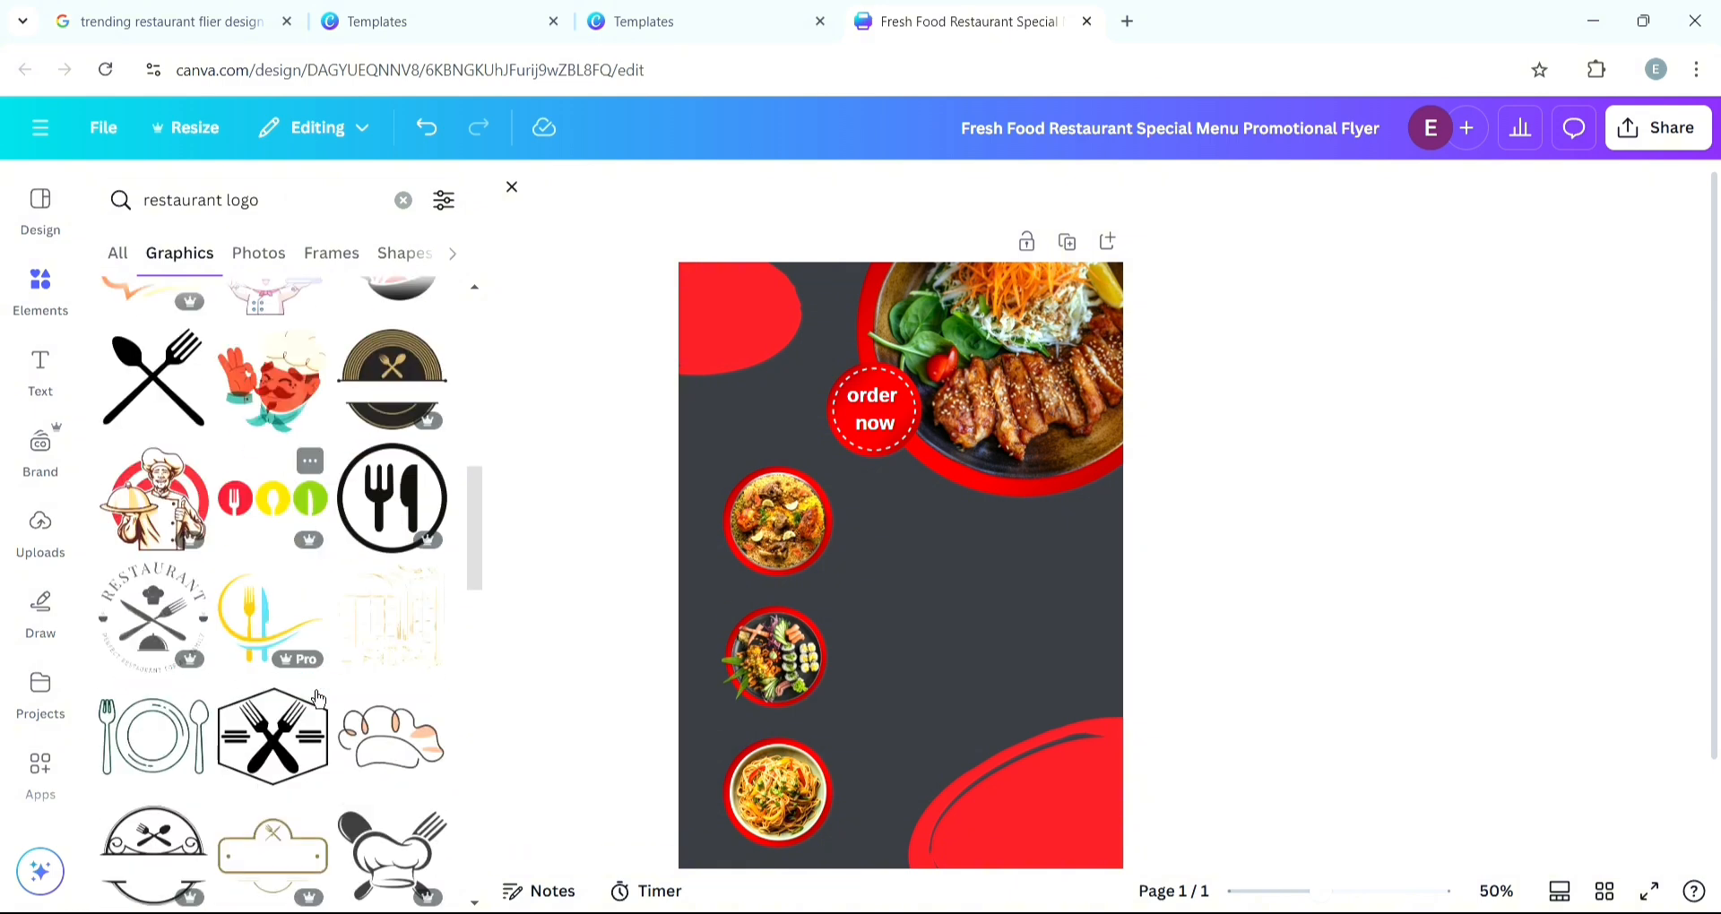
pyautogui.scroll(-3, 309, 681)
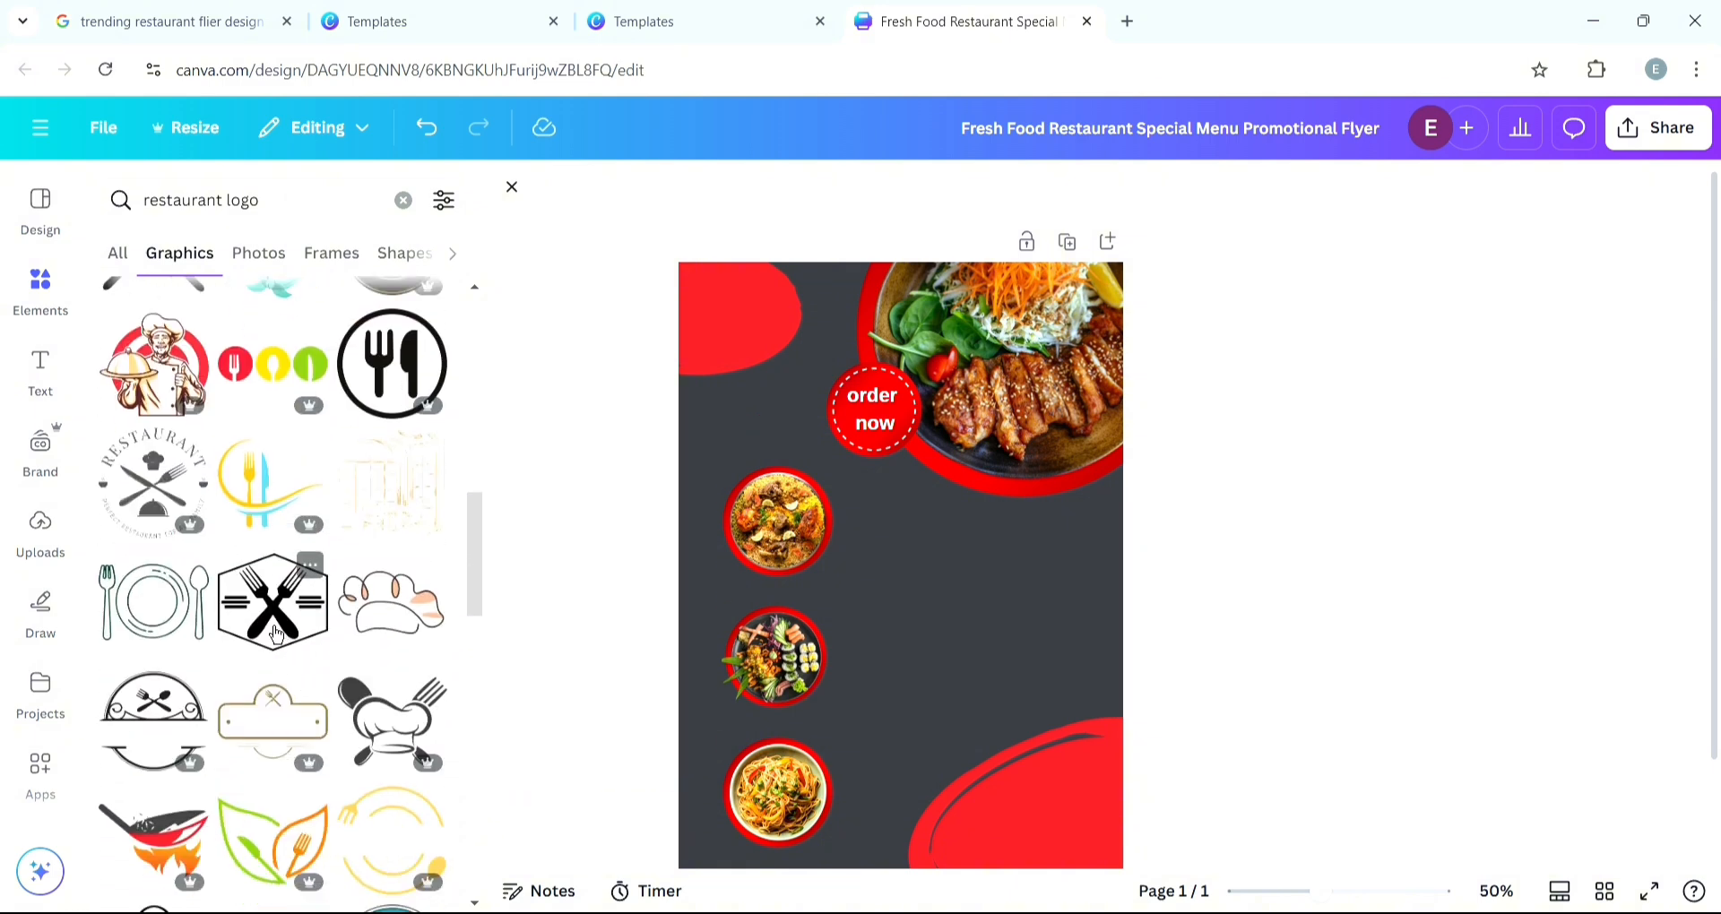
pyautogui.click(276, 634)
pyautogui.moveTo(939, 643); pyautogui.dragTo(790, 414)
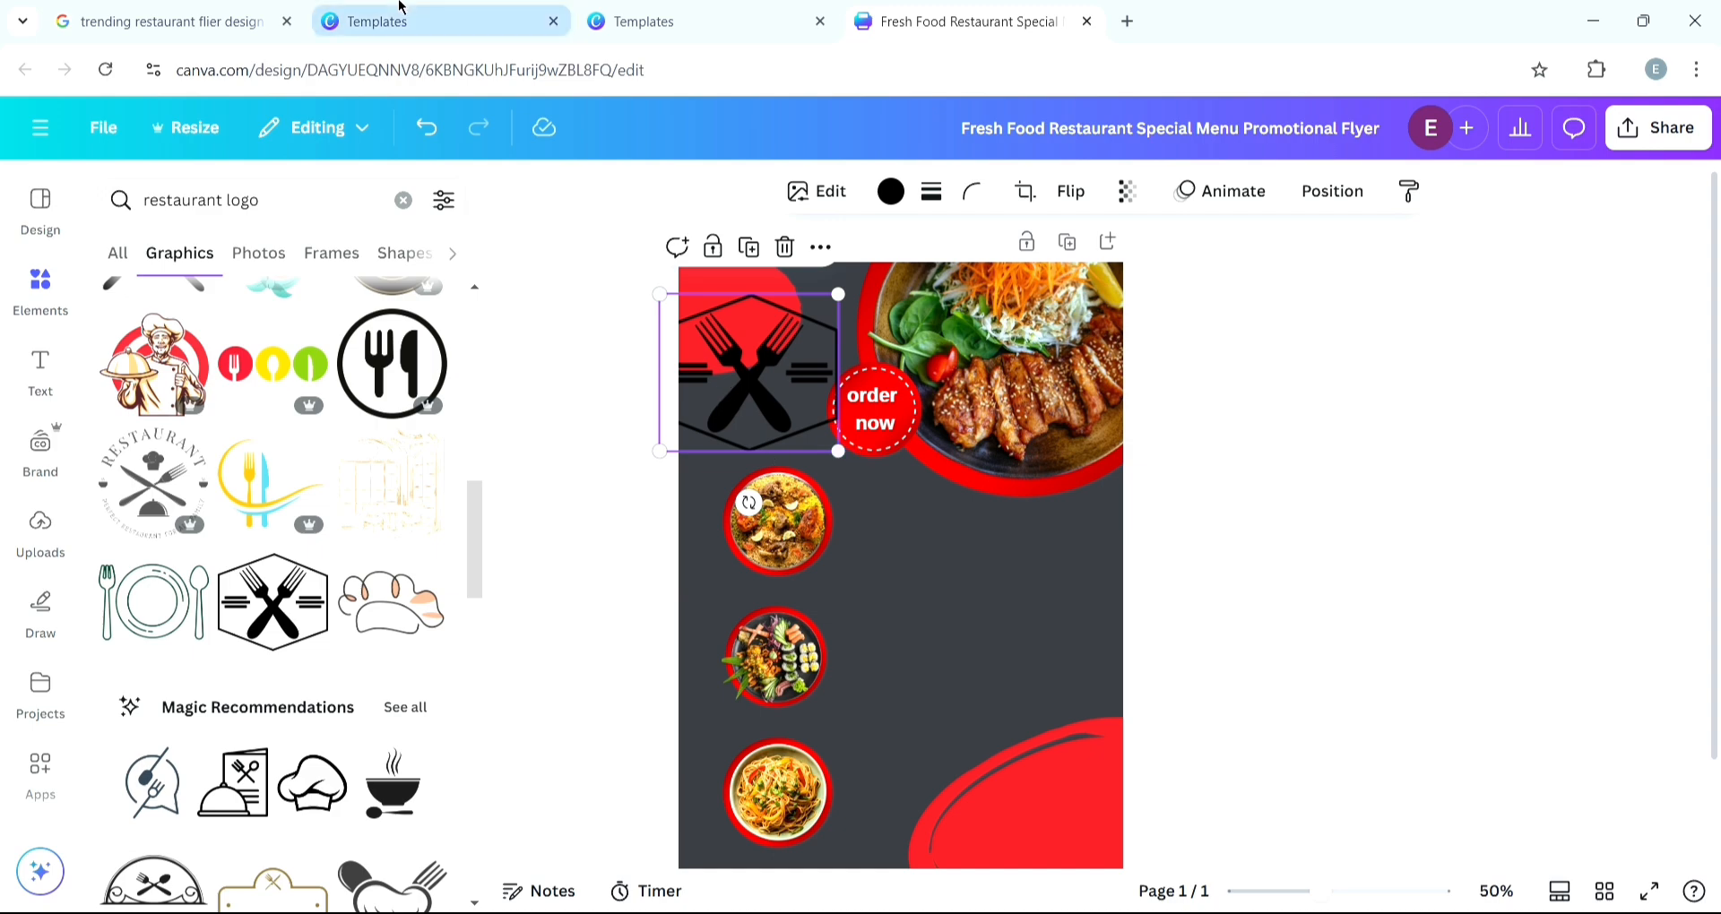
# - Compare with the reference template's logo, then recolor the fork-and-knife logo white
pyautogui.click(368, 20)
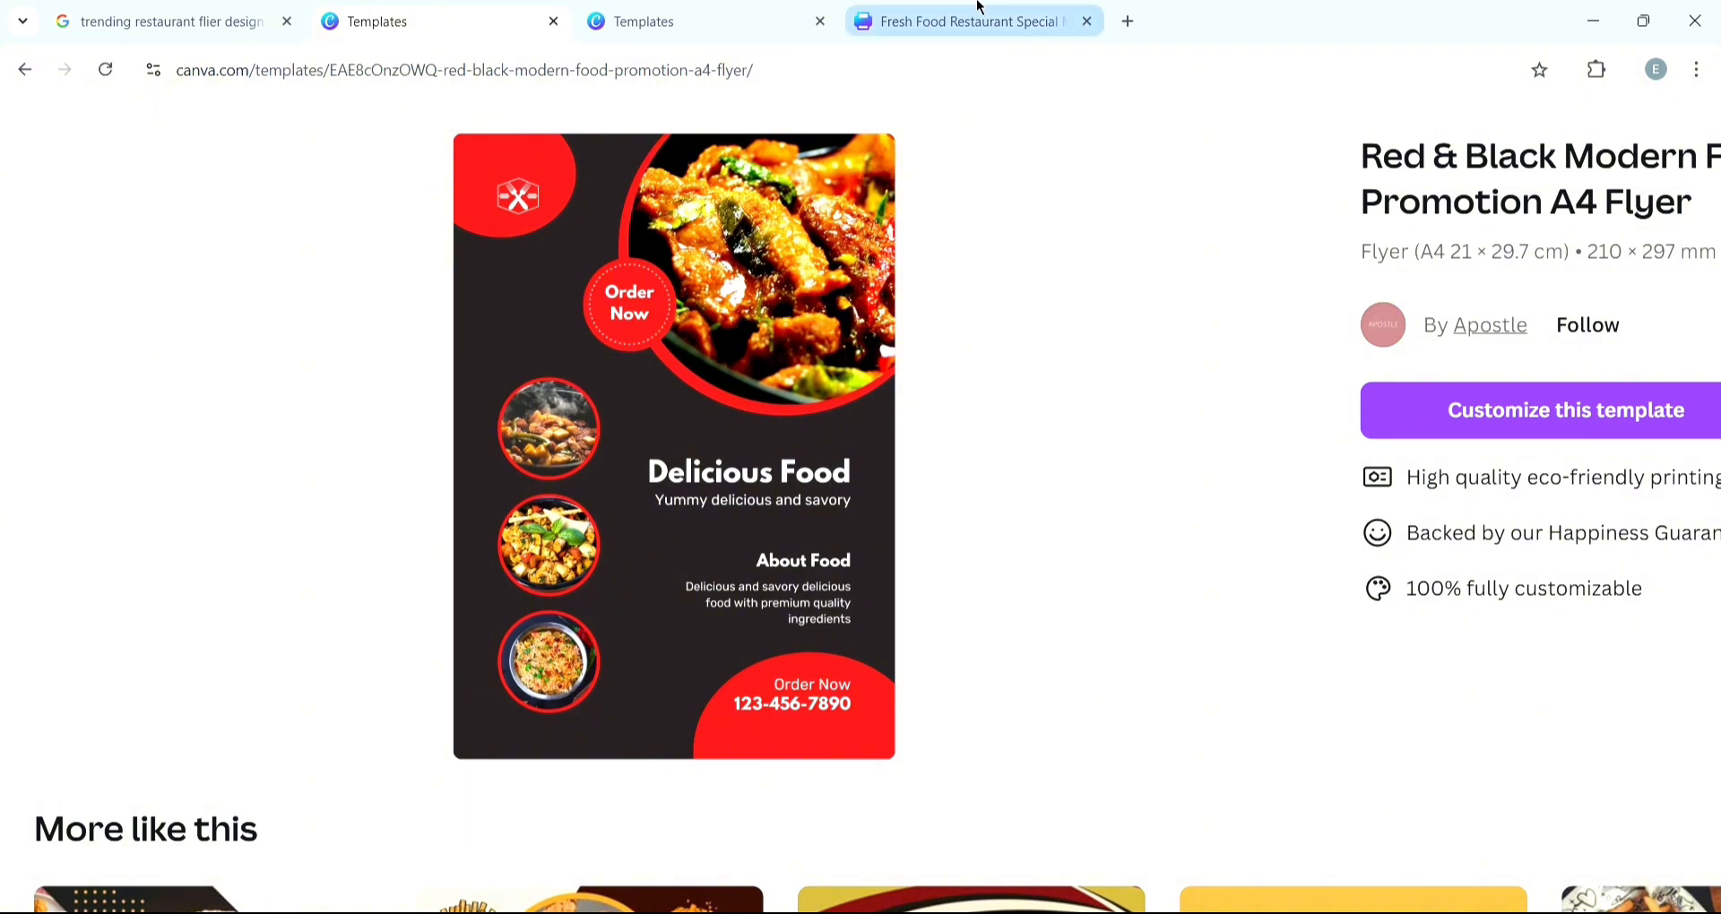
pyautogui.click(978, 9)
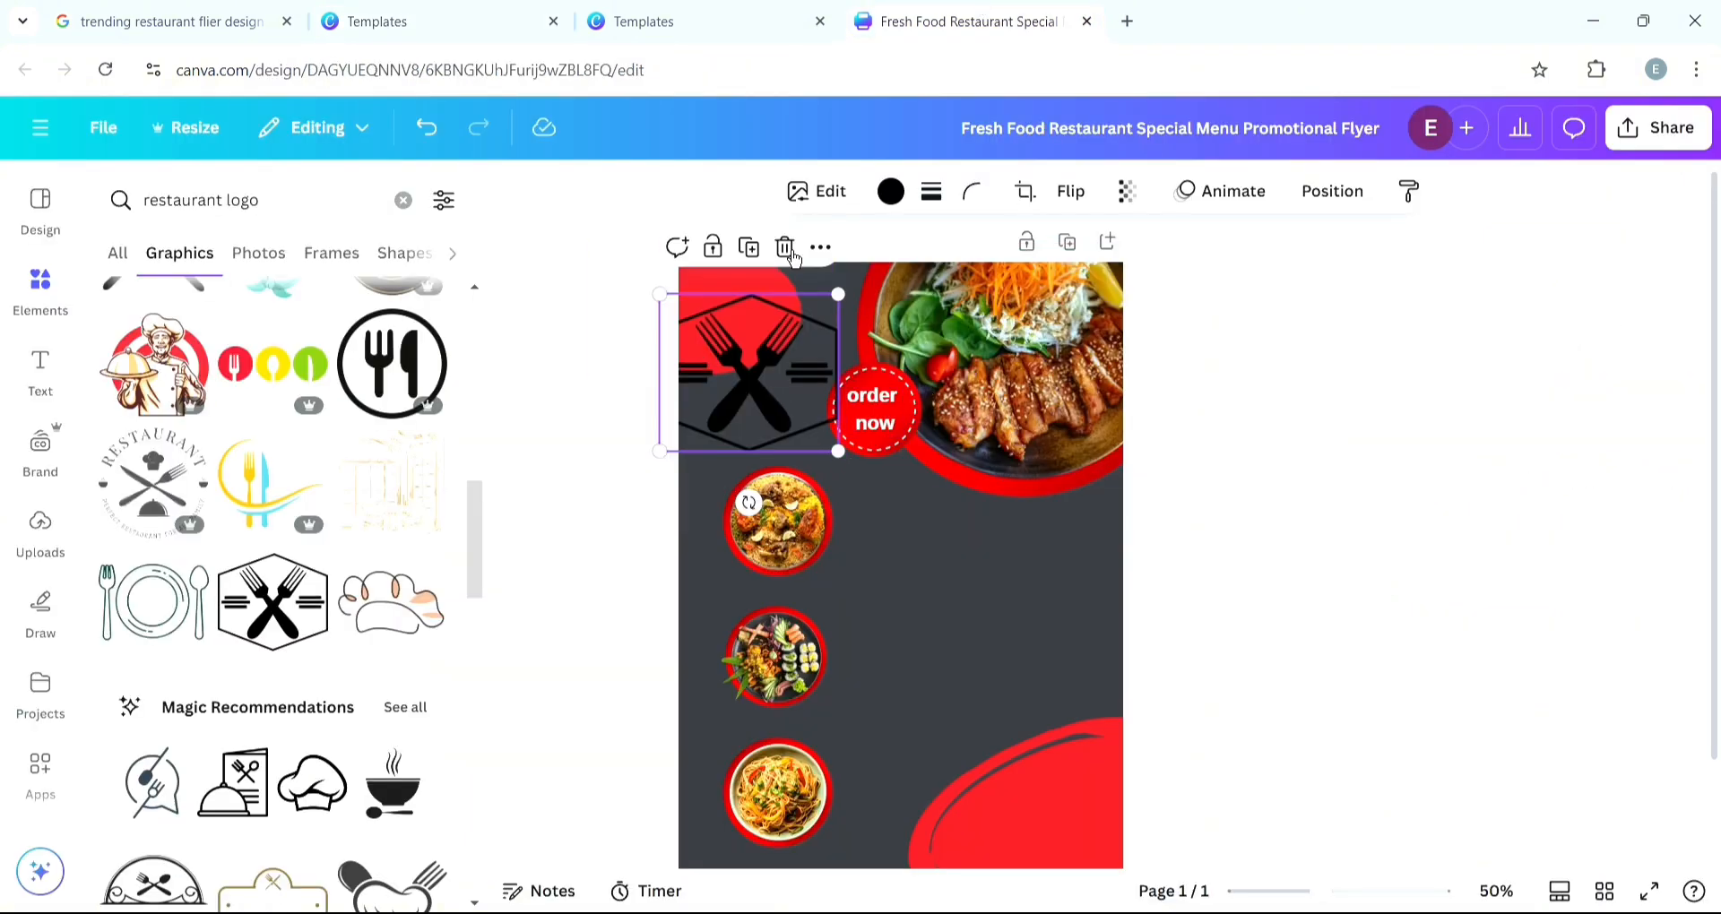
pyautogui.click(891, 191)
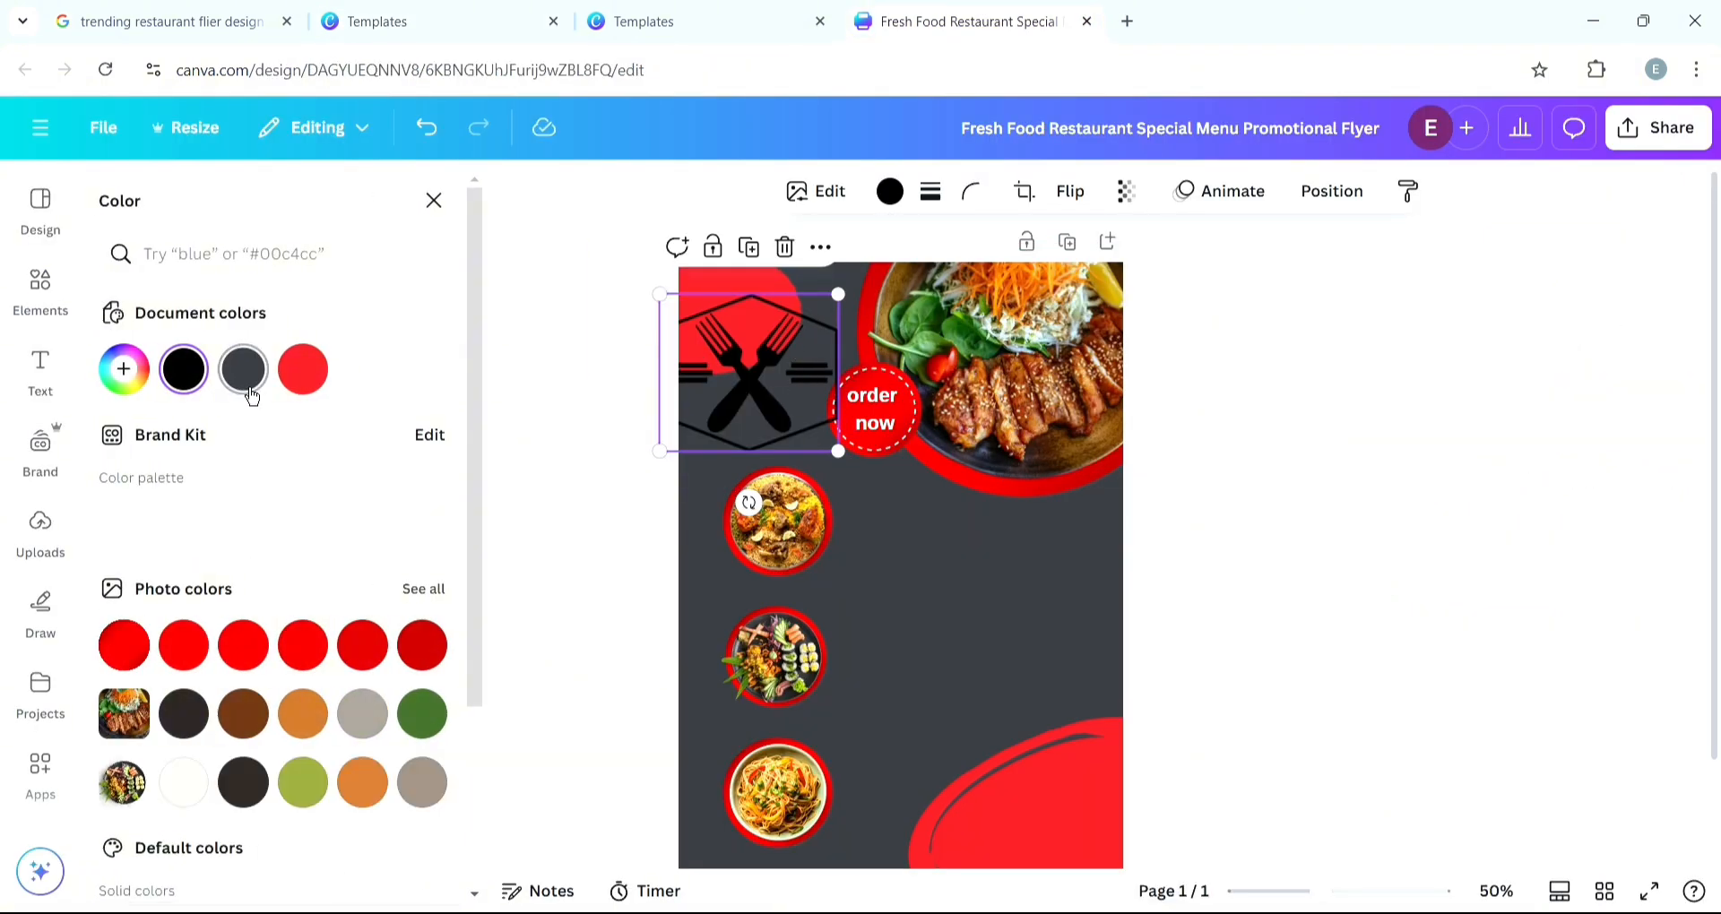
pyautogui.click(362, 368)
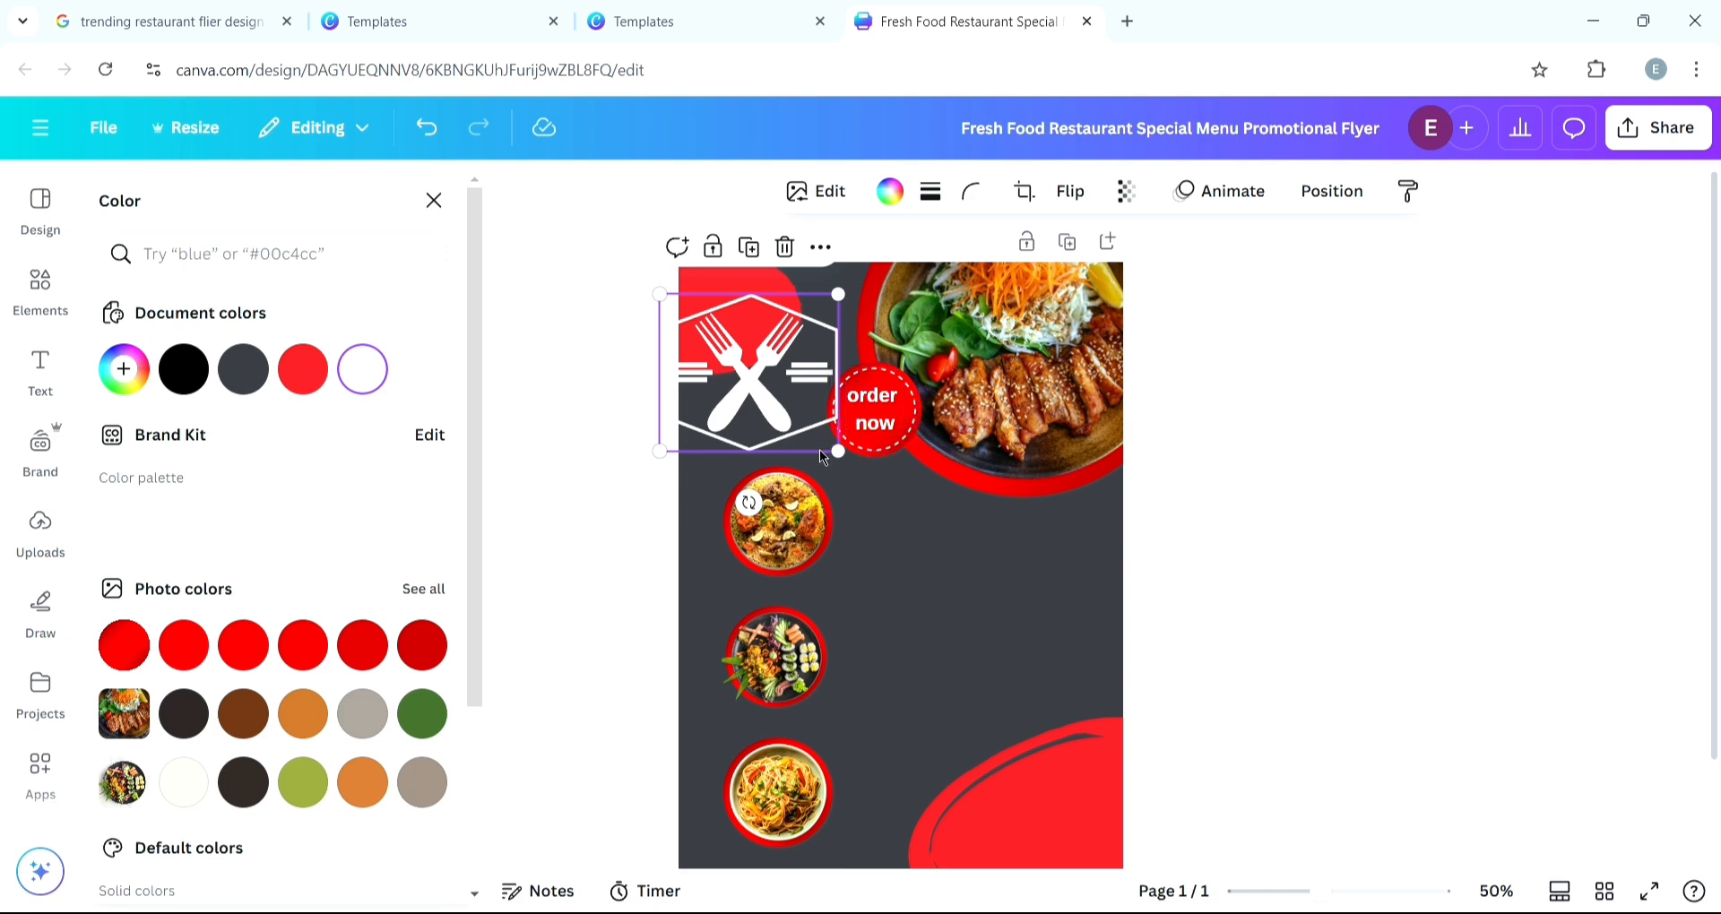
# - Shrink the fork-and-knife logo so it fits inside the top-left red oval
pyautogui.moveTo(821, 452); pyautogui.dragTo(761, 346)
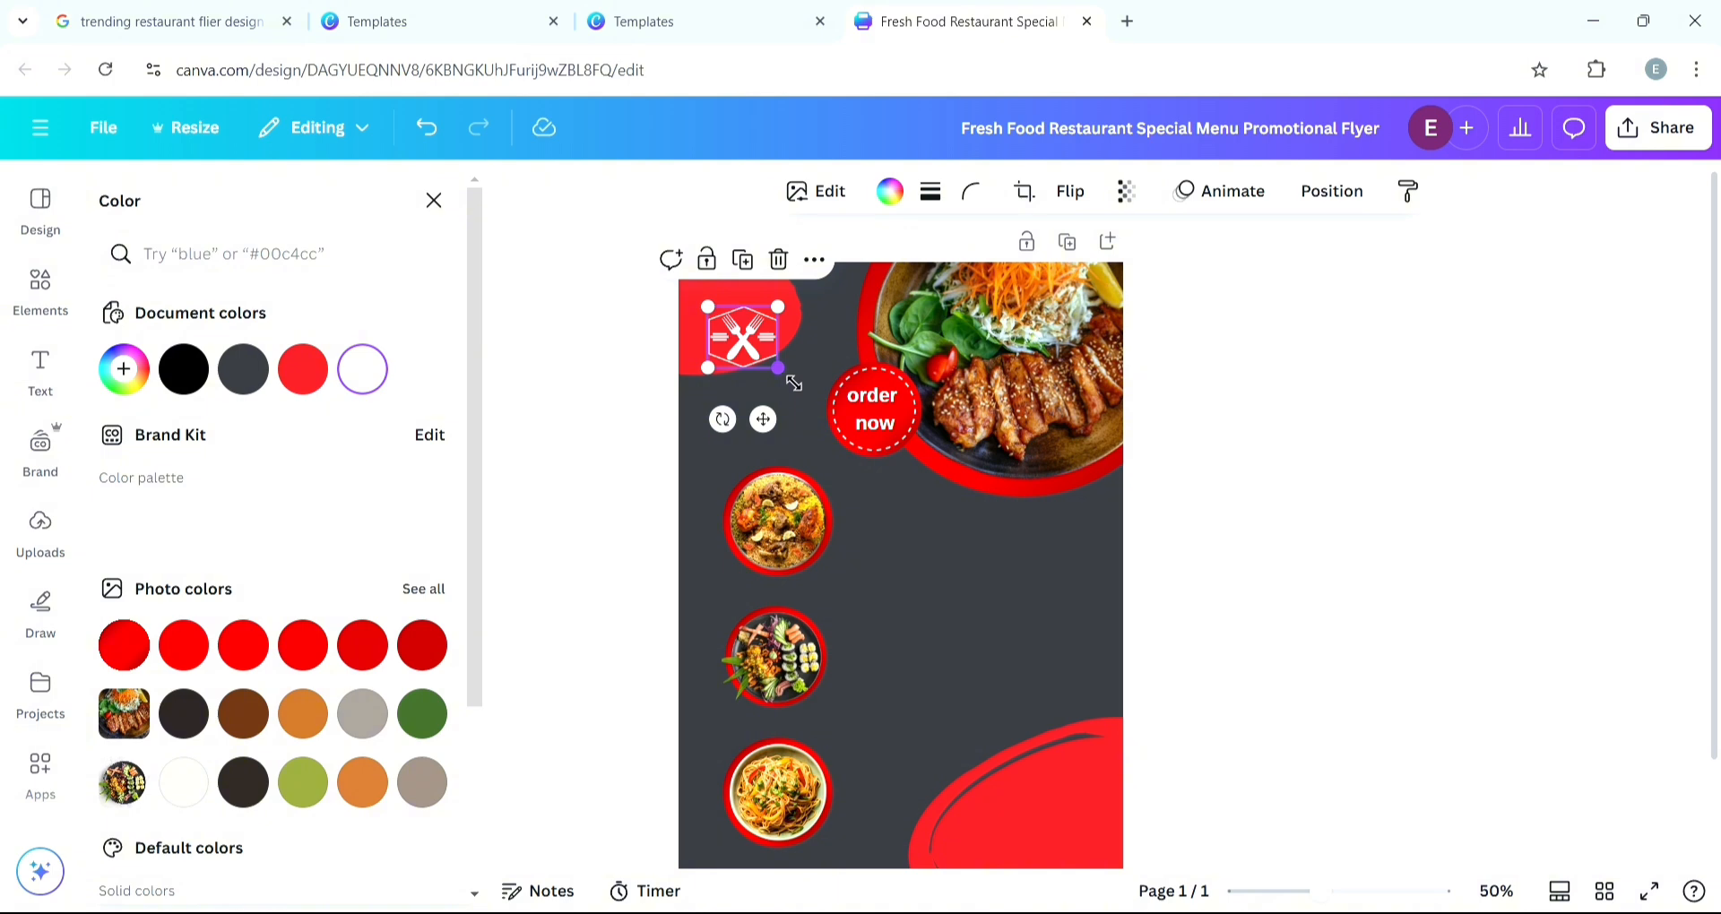
pyautogui.scroll(5, 797, 385)
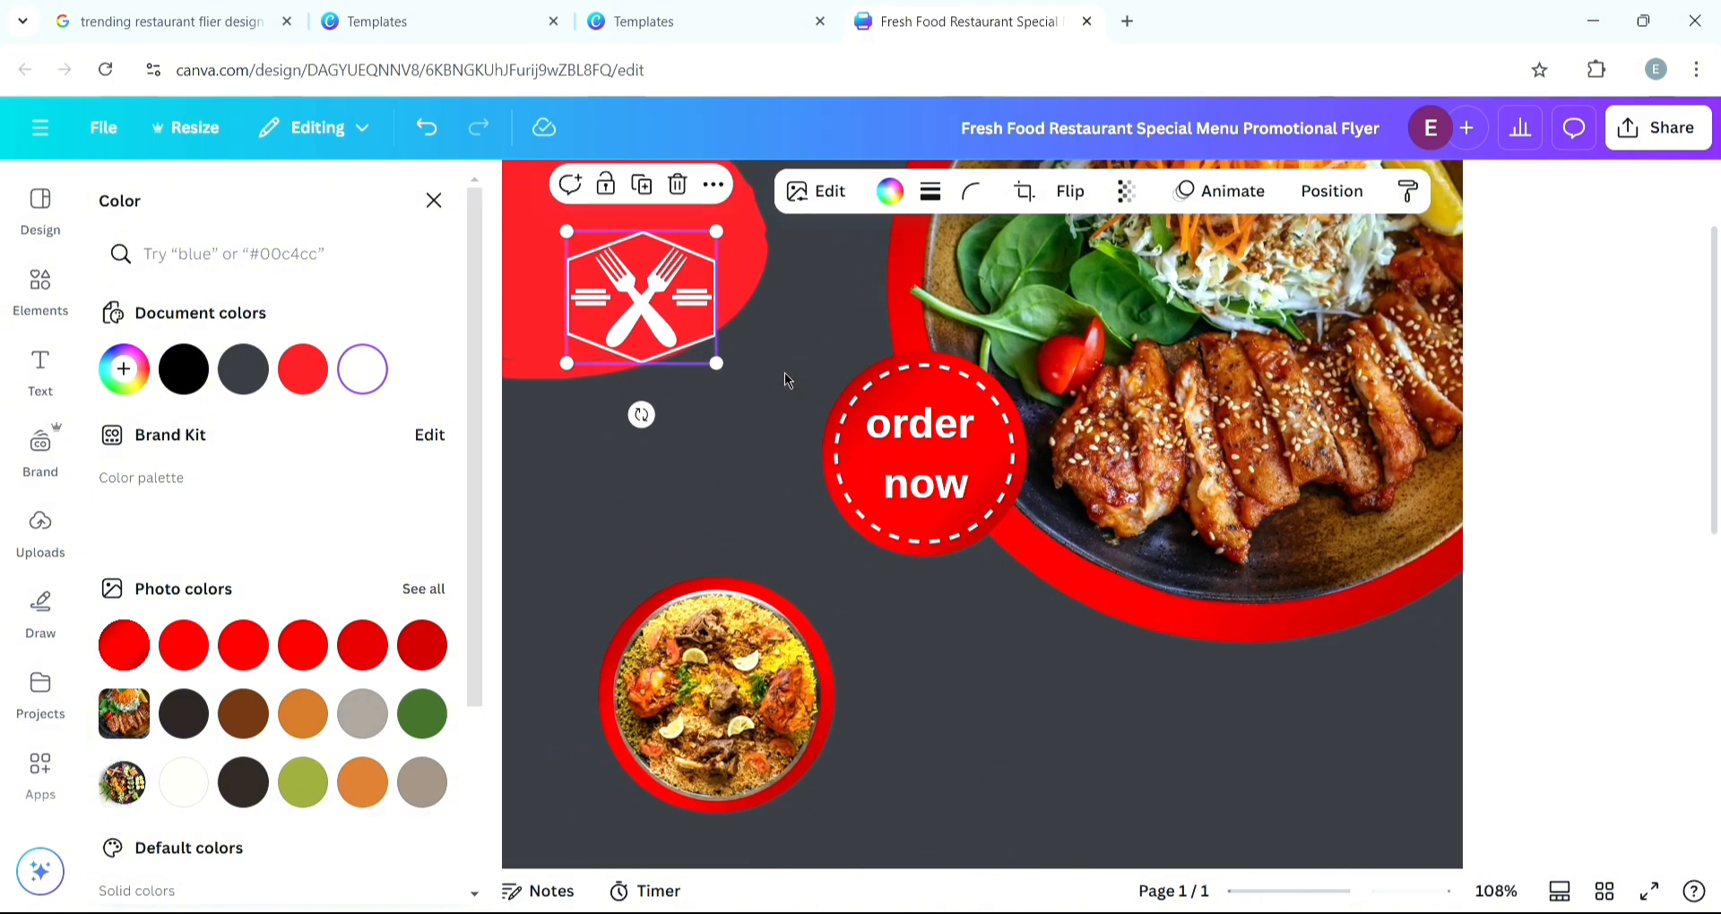
pyautogui.moveTo(716, 363); pyautogui.dragTo(660, 297)
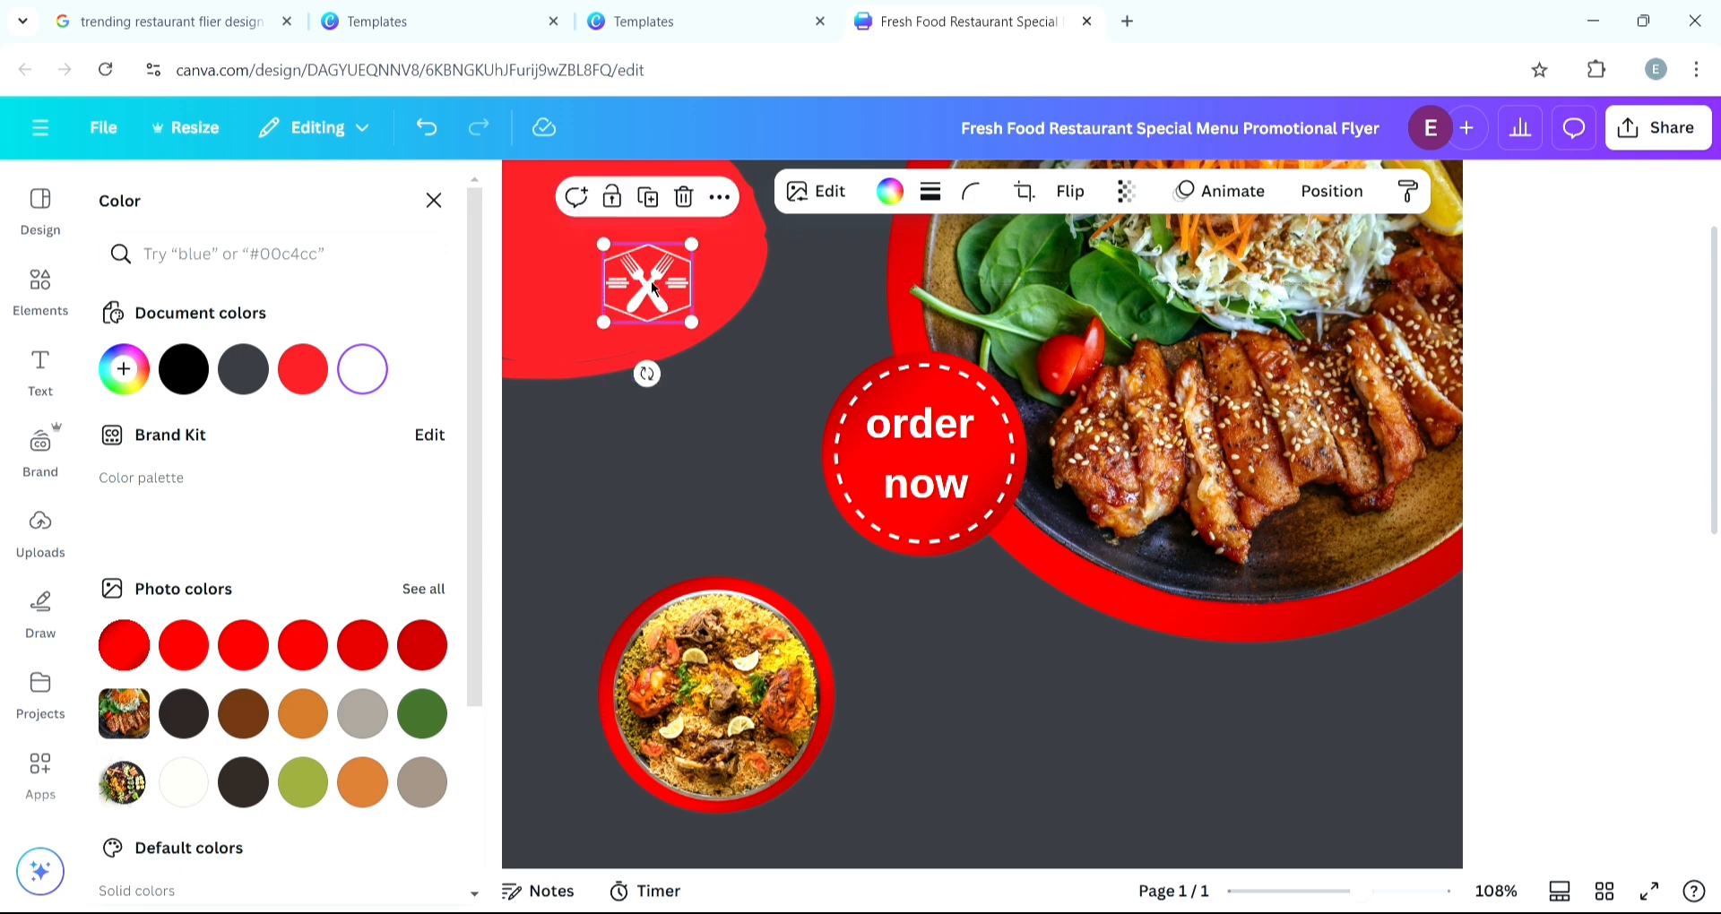
pyautogui.scroll(-5, 705, 420)
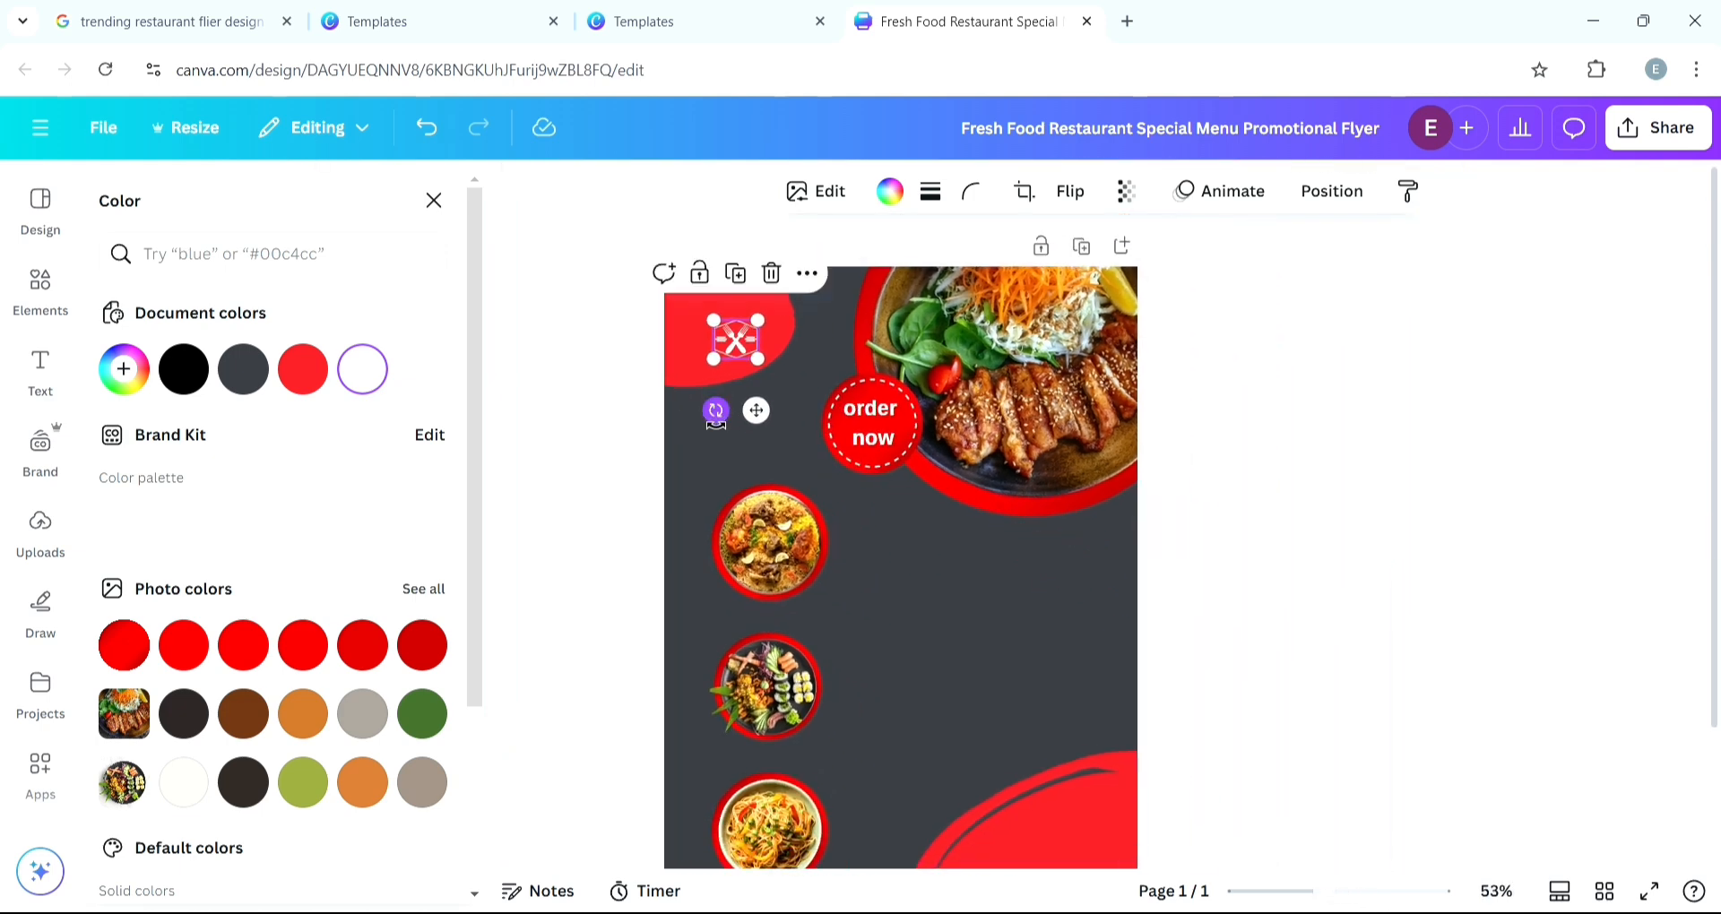
pyautogui.scroll(-1, 702, 411)
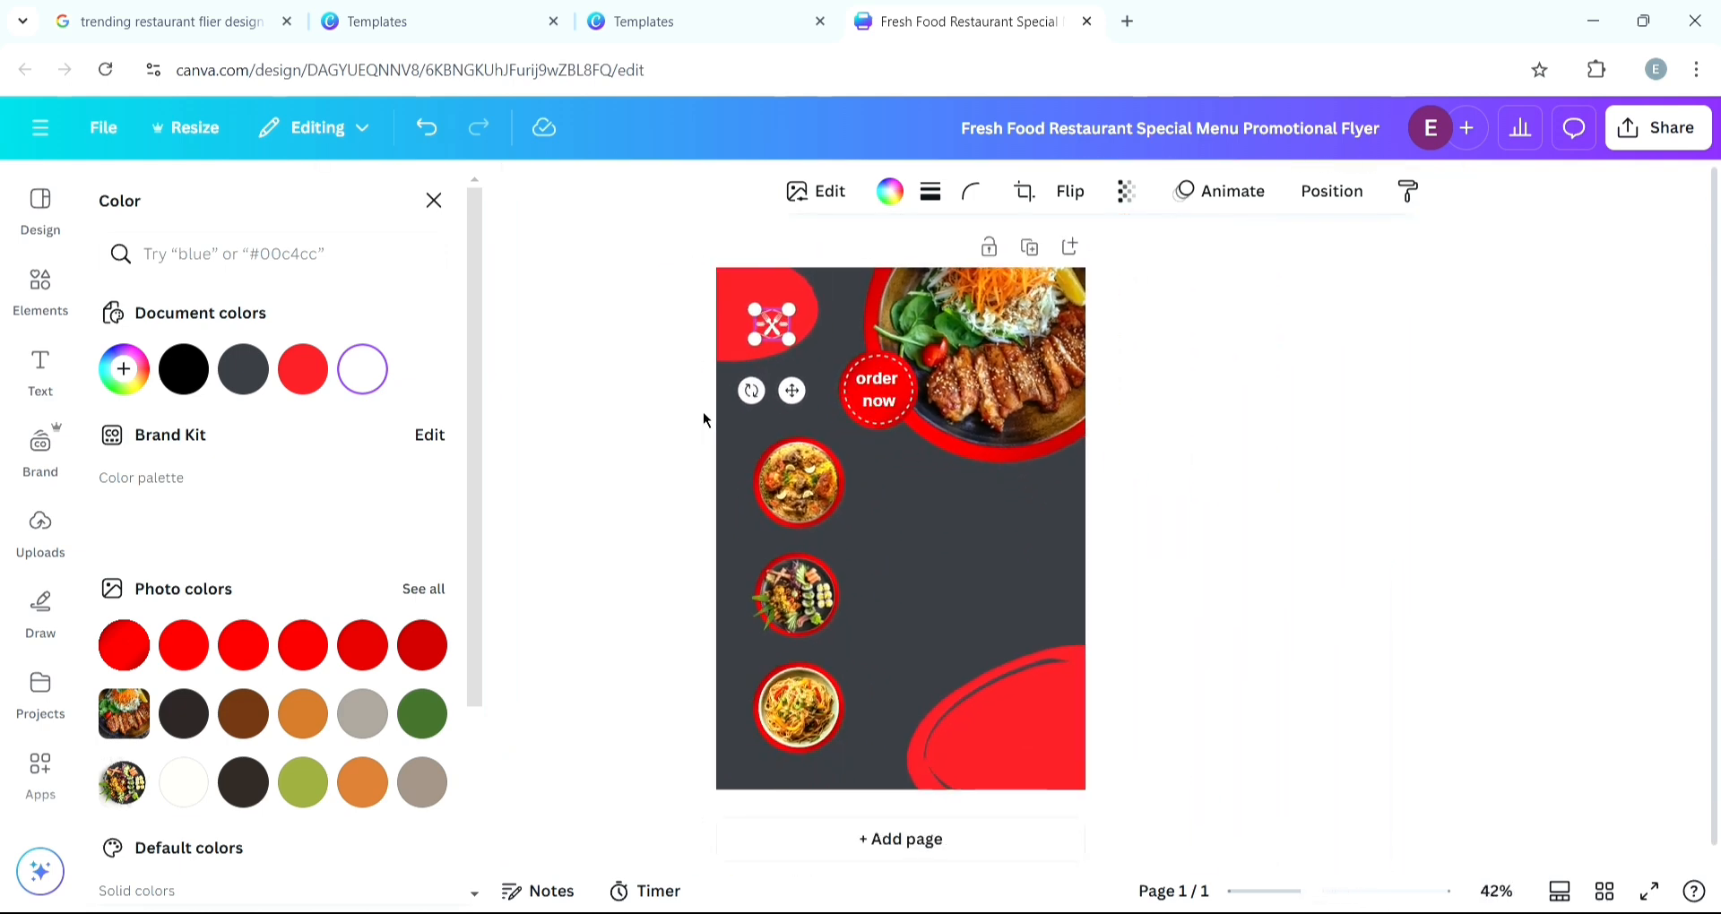
# - Nudge the logo slightly within the top-left red corner and compare with the reference template
pyautogui.click(1117, 462)
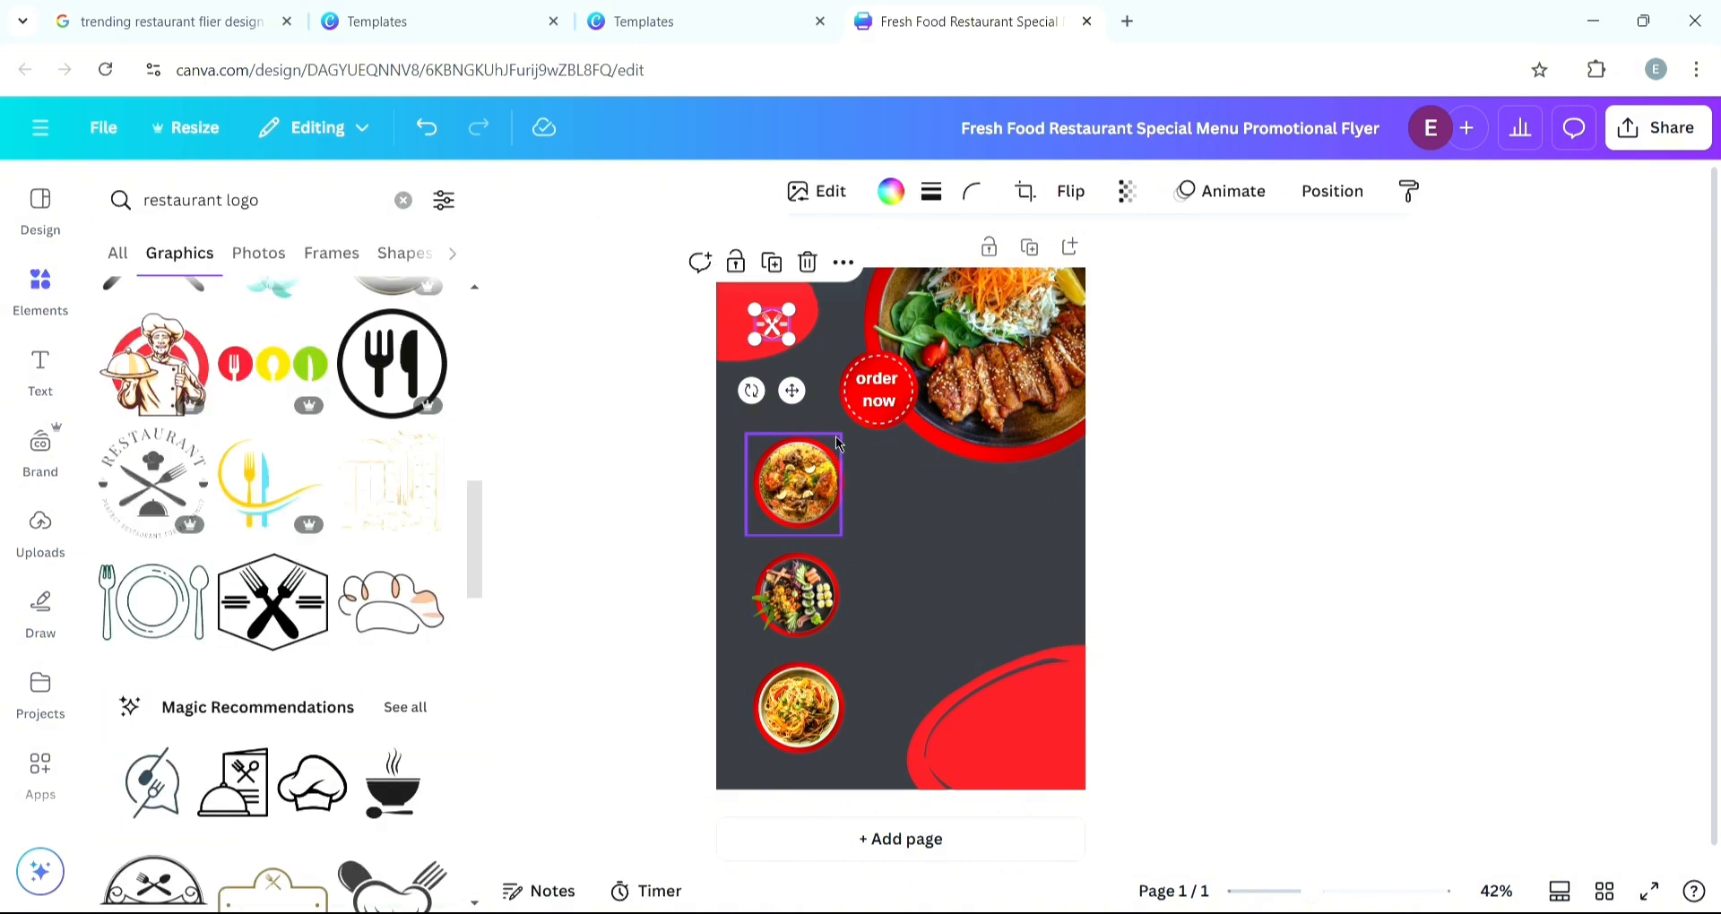
pyautogui.click(577, 389)
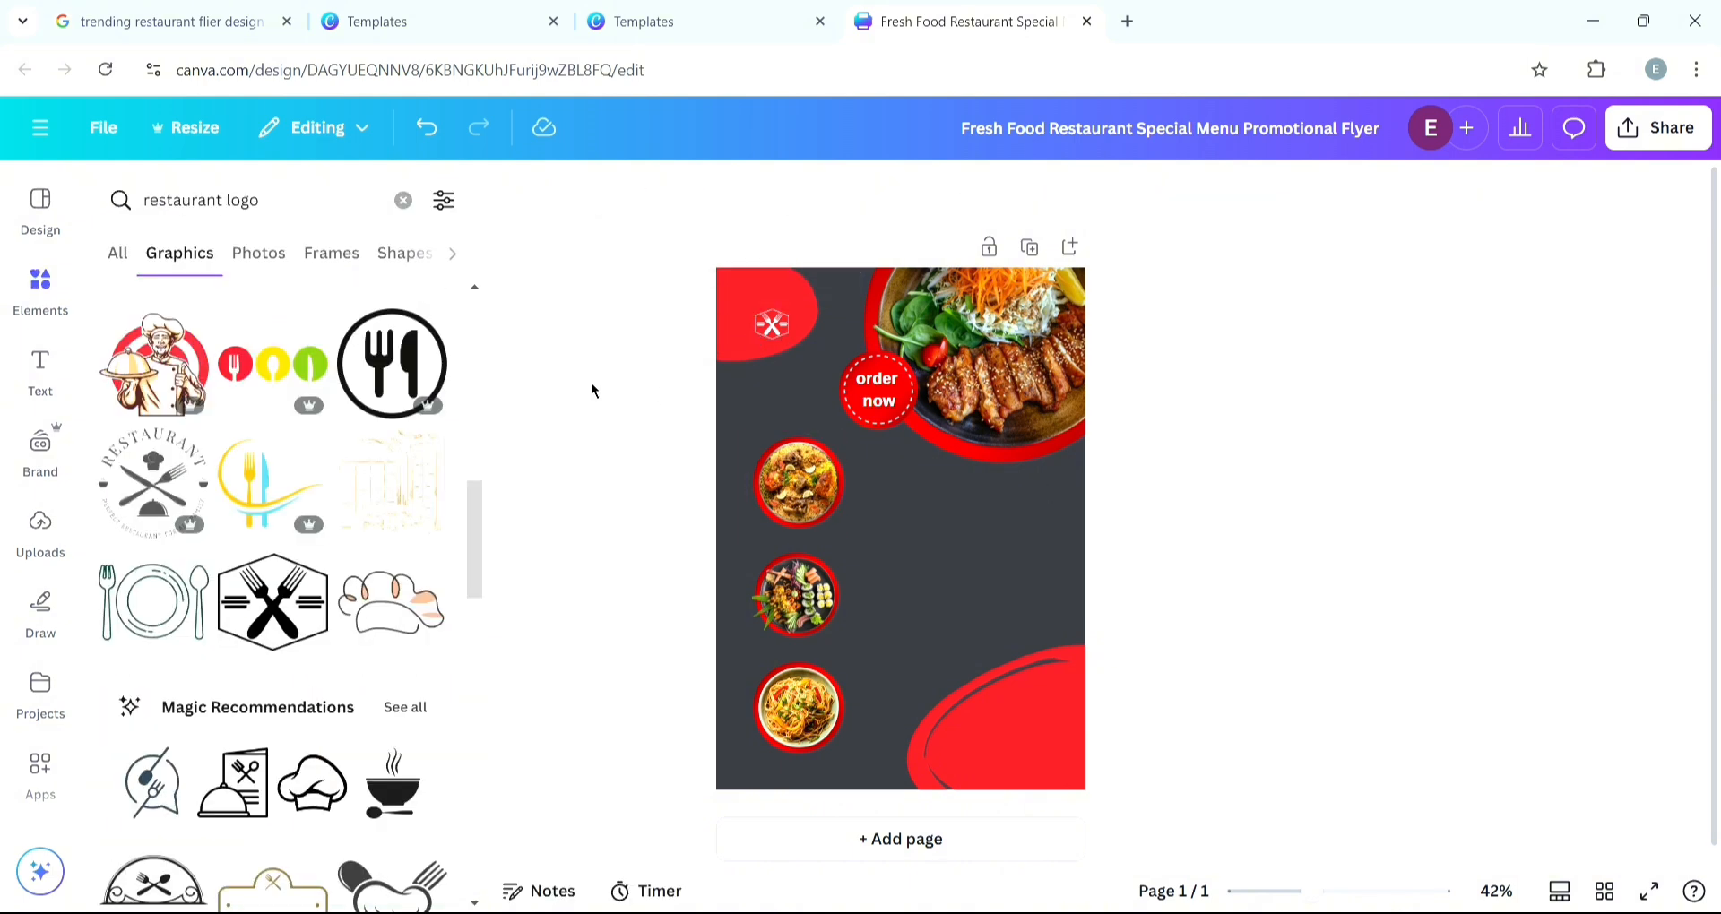
pyautogui.click(773, 327)
pyautogui.moveTo(773, 327); pyautogui.dragTo(778, 323)
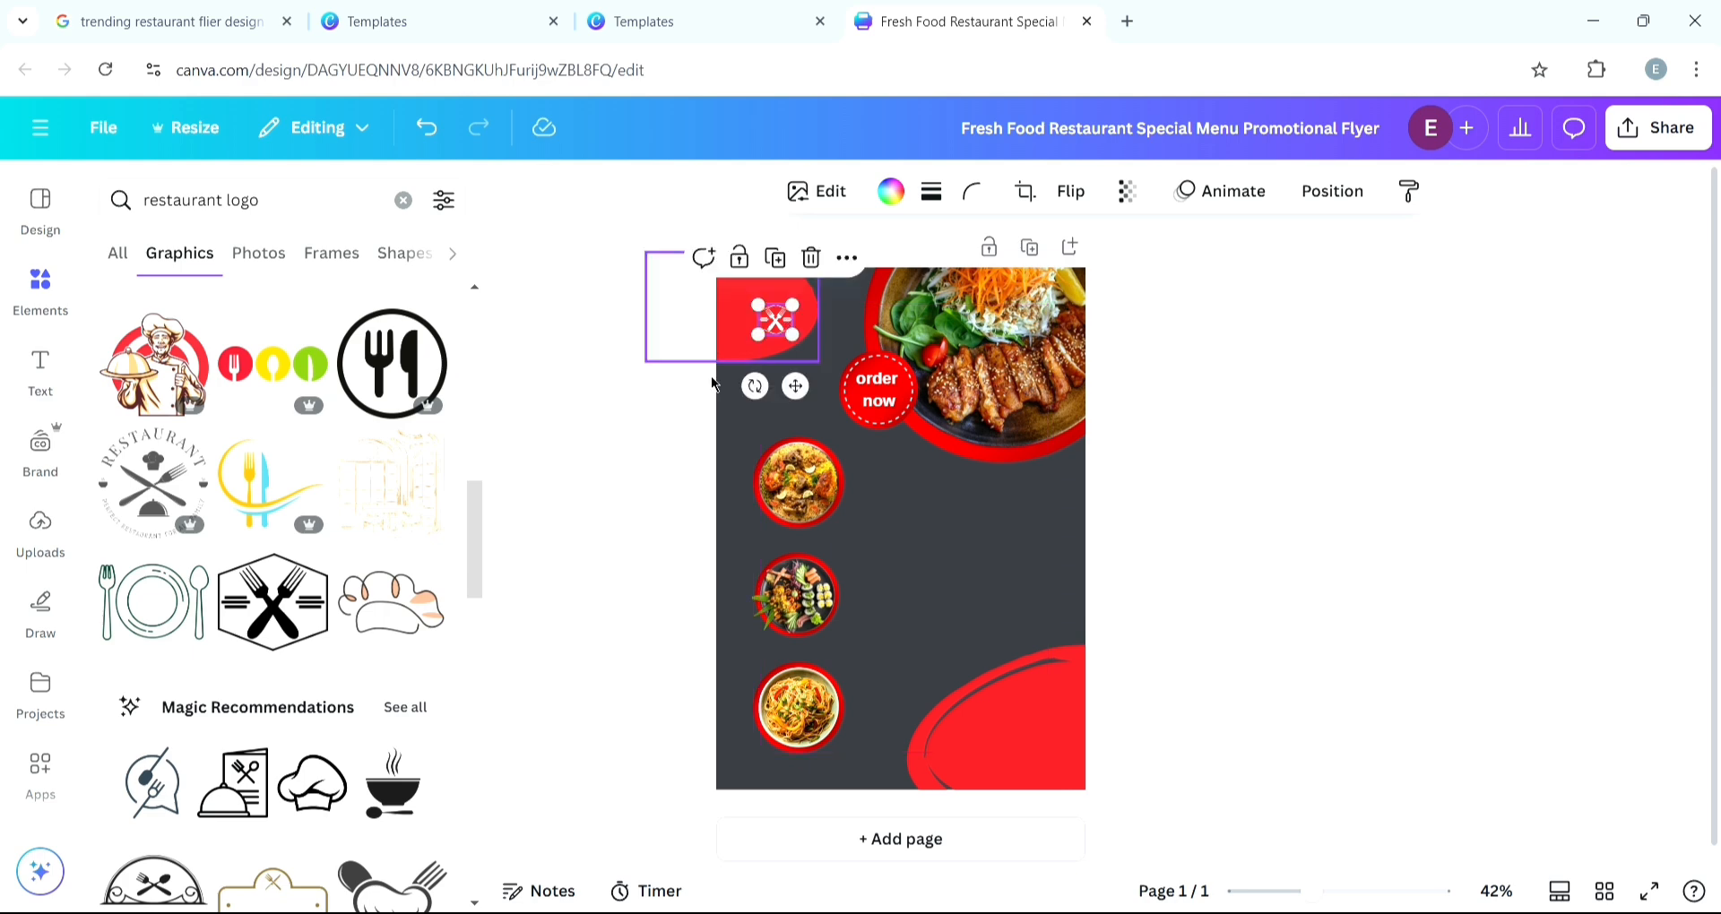
pyautogui.click(441, 19)
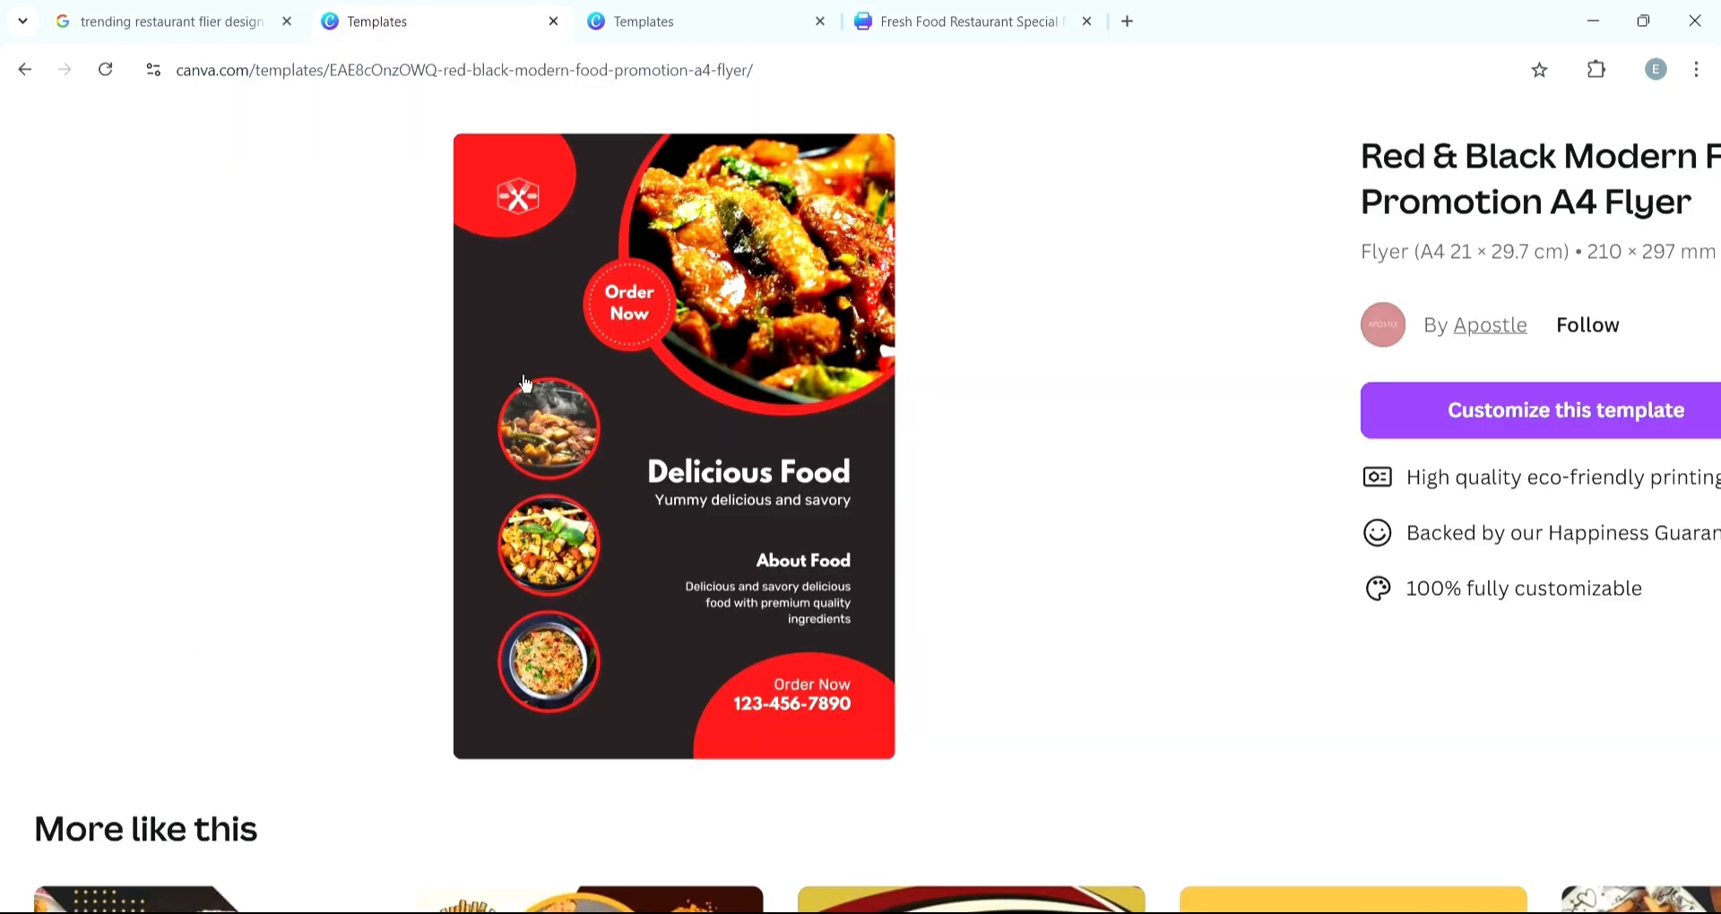
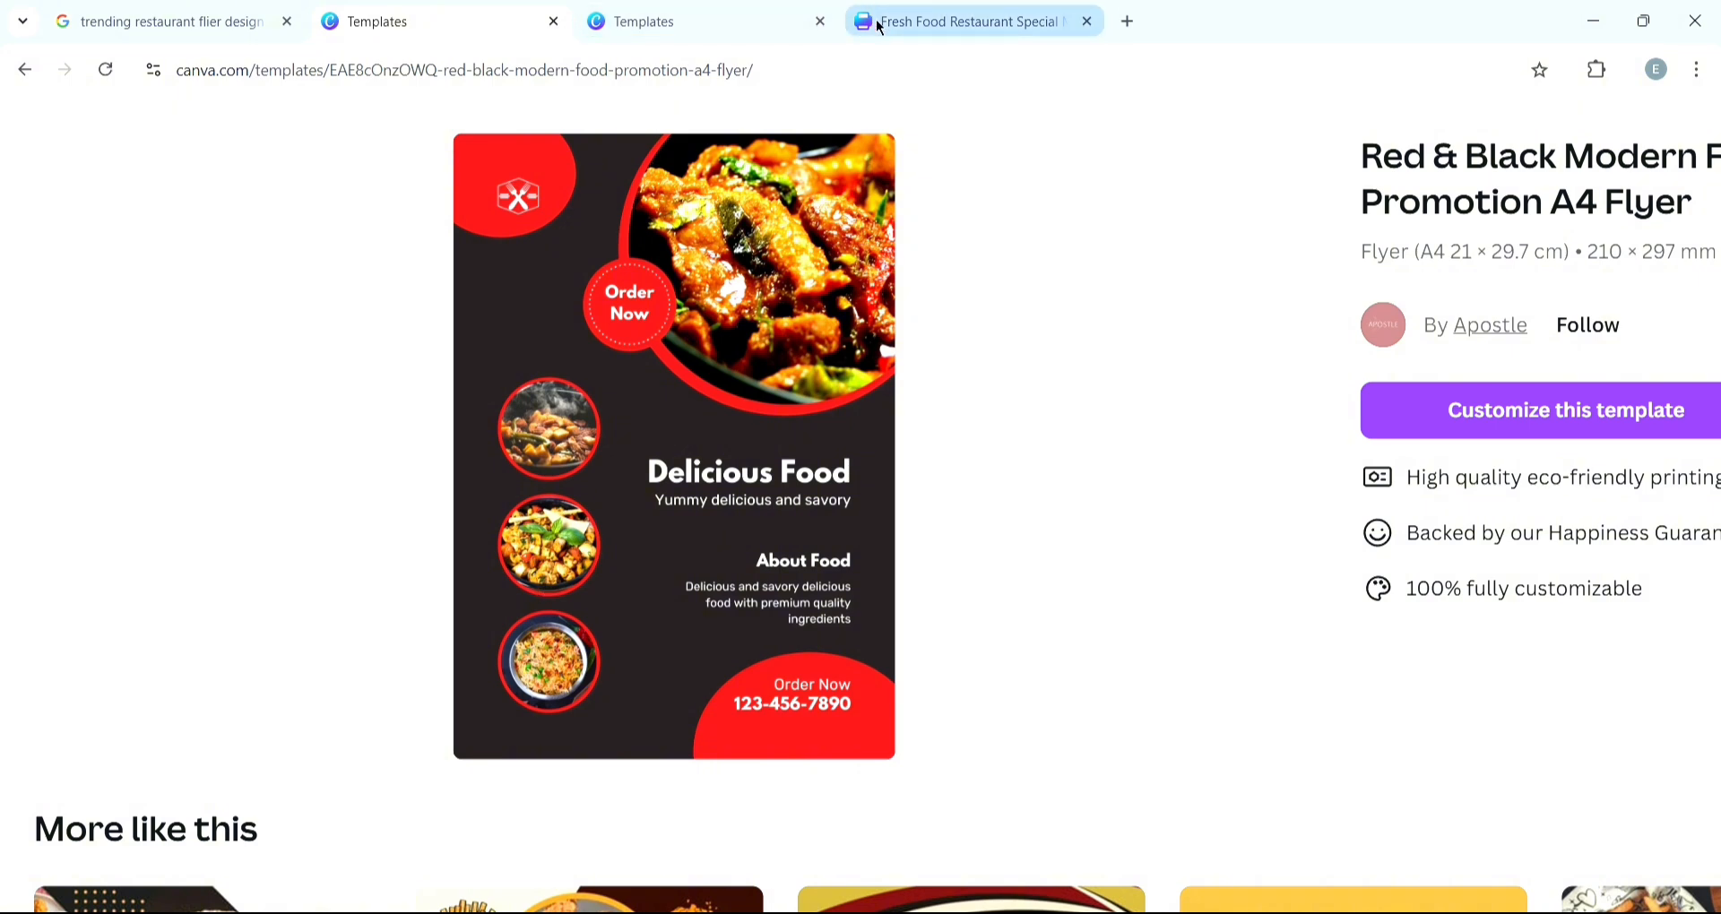
# - Deselect the logo and compare the flyer with the reference template
pyautogui.click(983, 38)
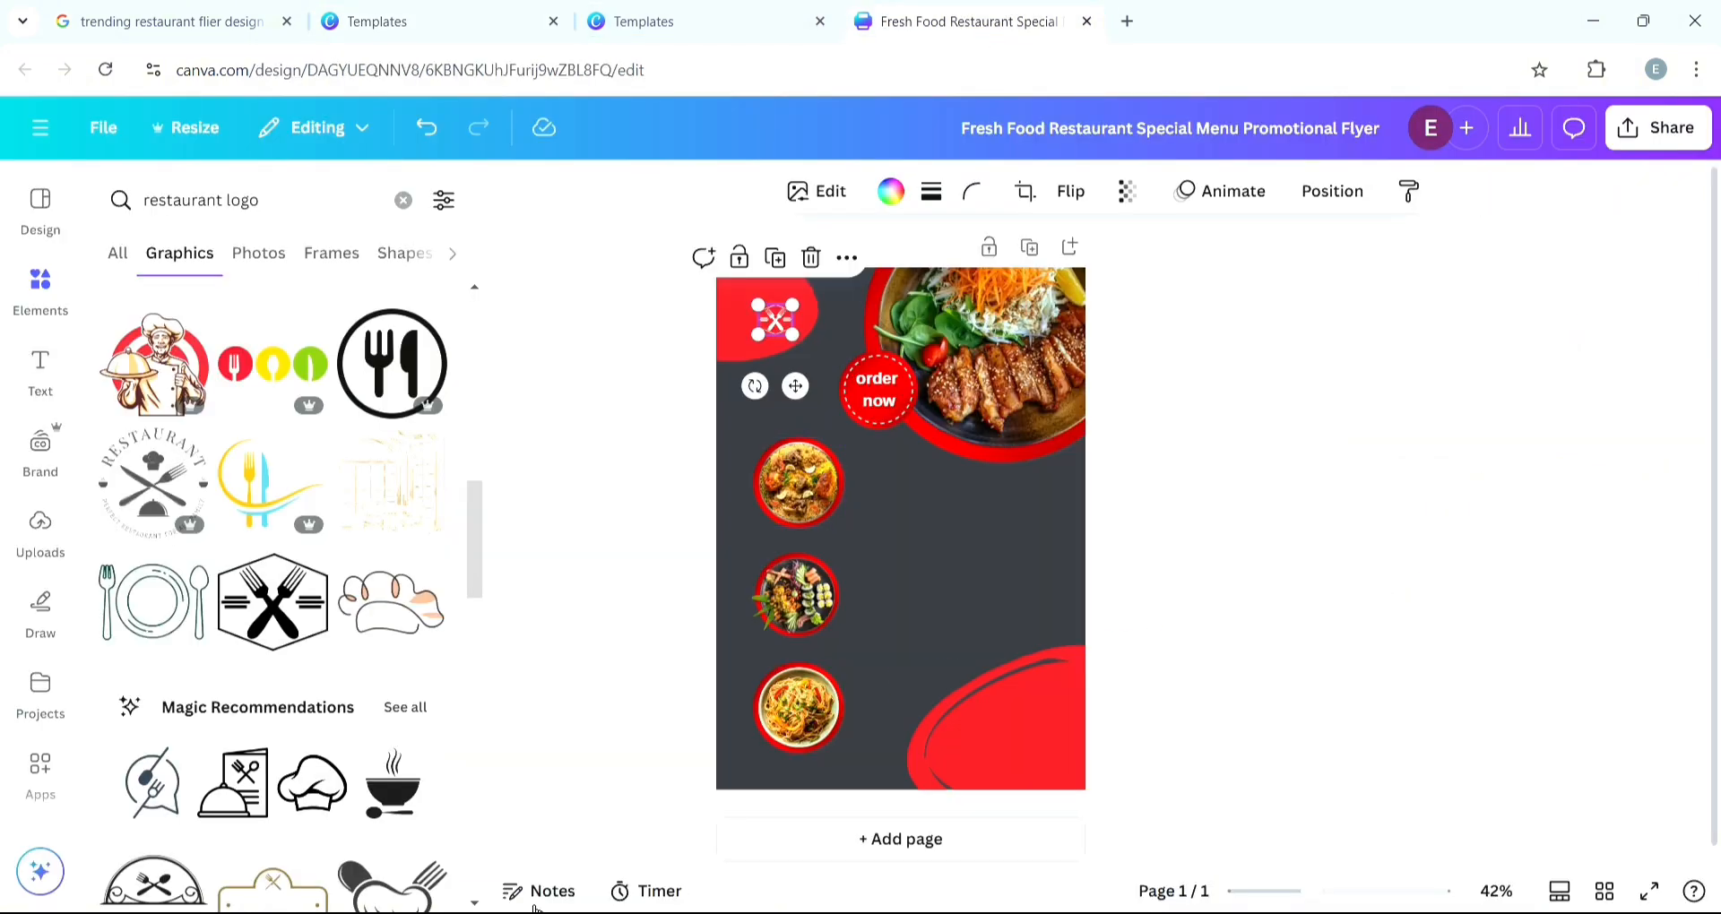
pyautogui.click(1160, 580)
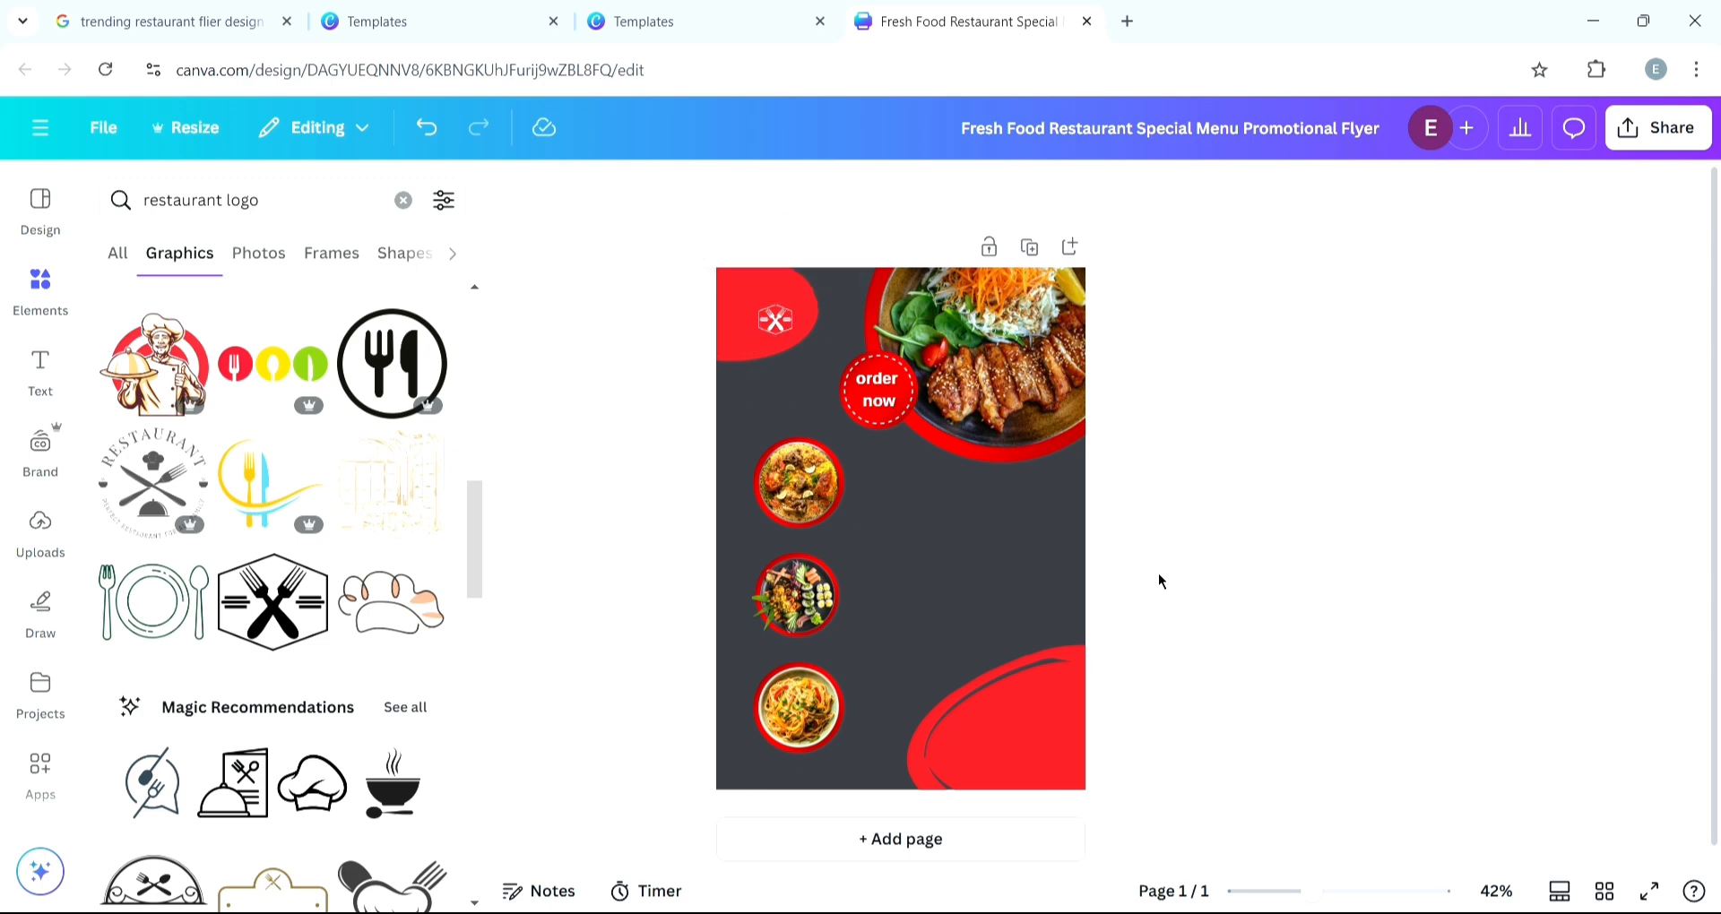
pyautogui.click(345, 22)
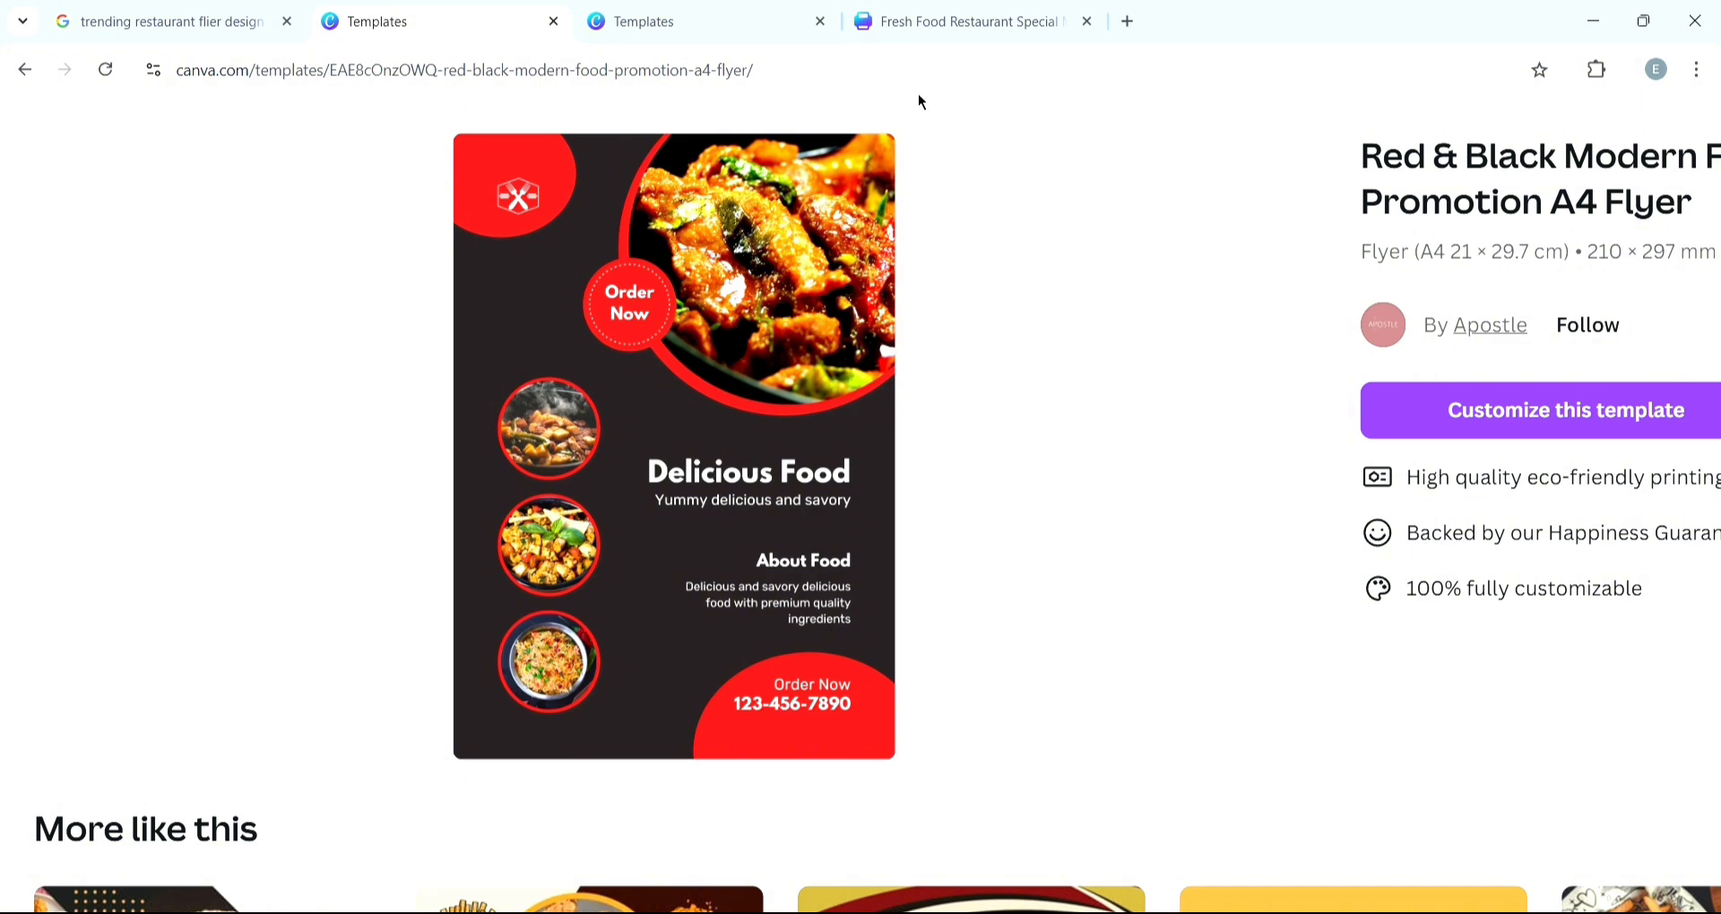
pyautogui.click(971, 21)
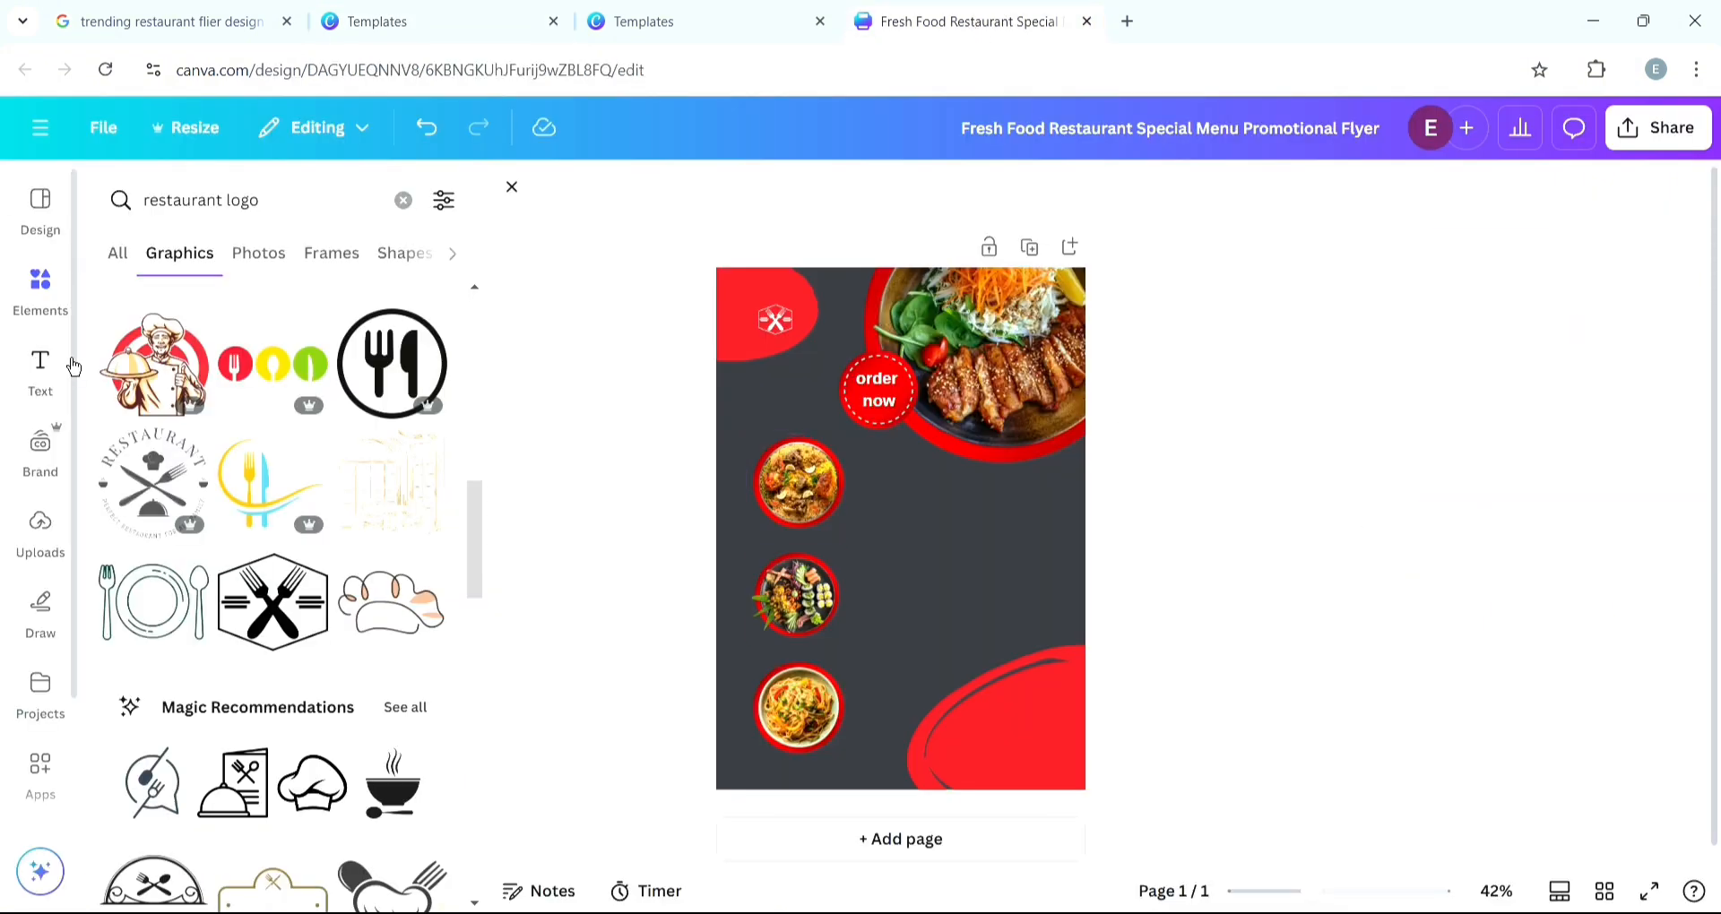
# - Add a text box reading "DELICIOUS FOOD" and move it beside the first dish circle
pyautogui.click(45, 372)
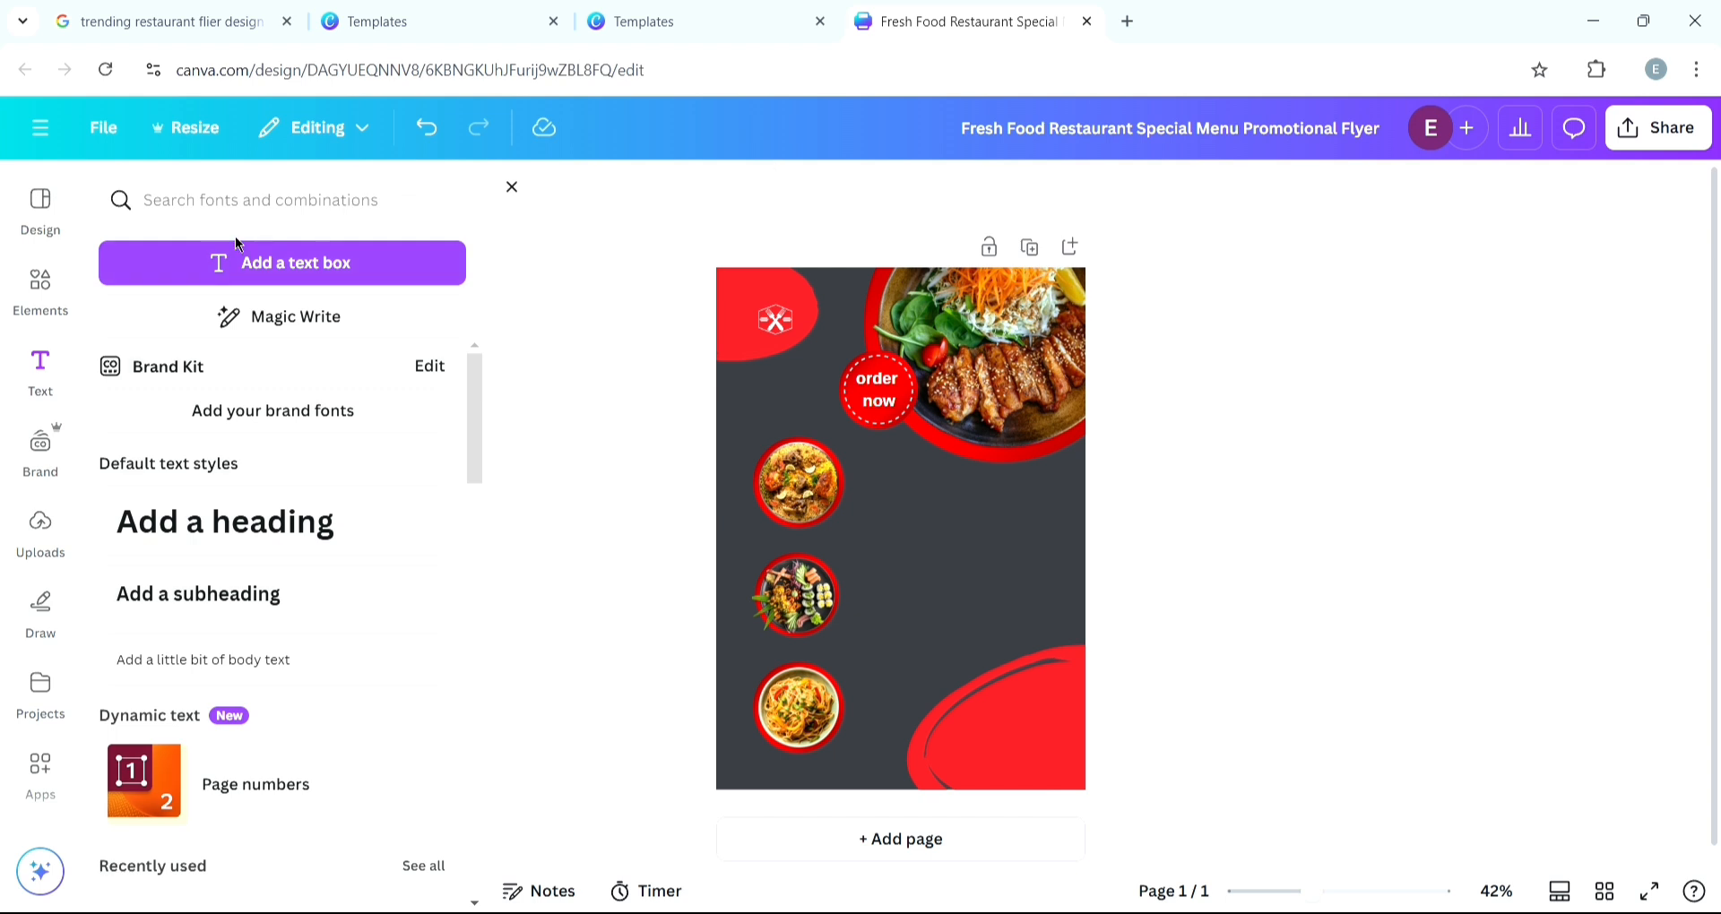
pyautogui.click(305, 276)
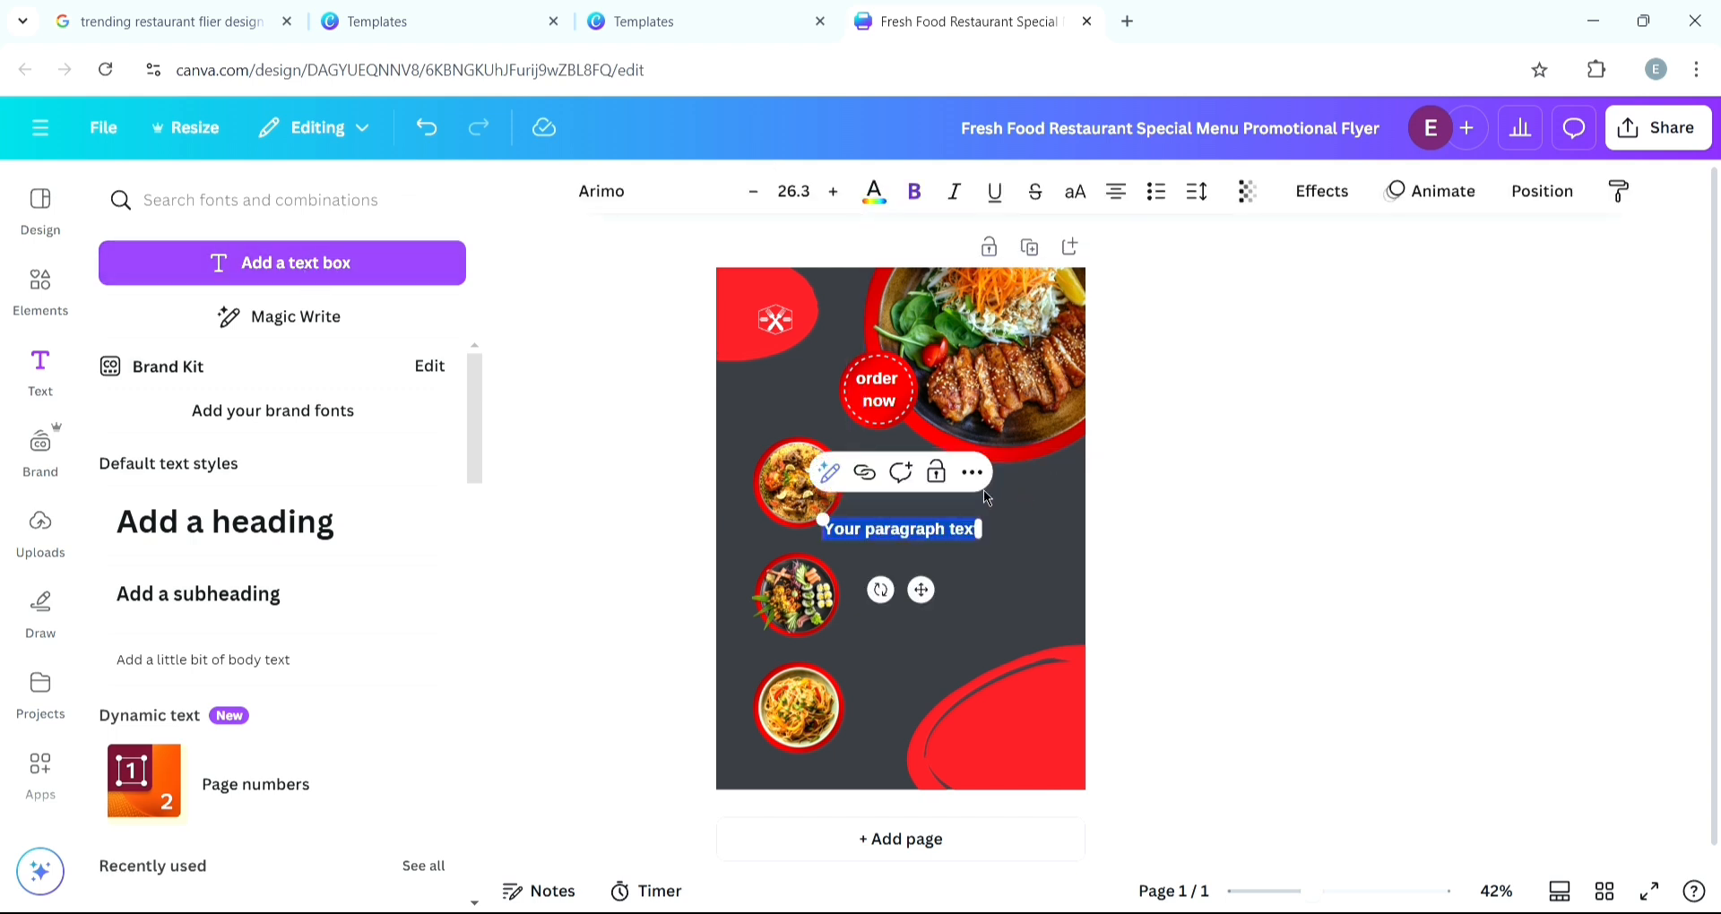
pyautogui.write('de')
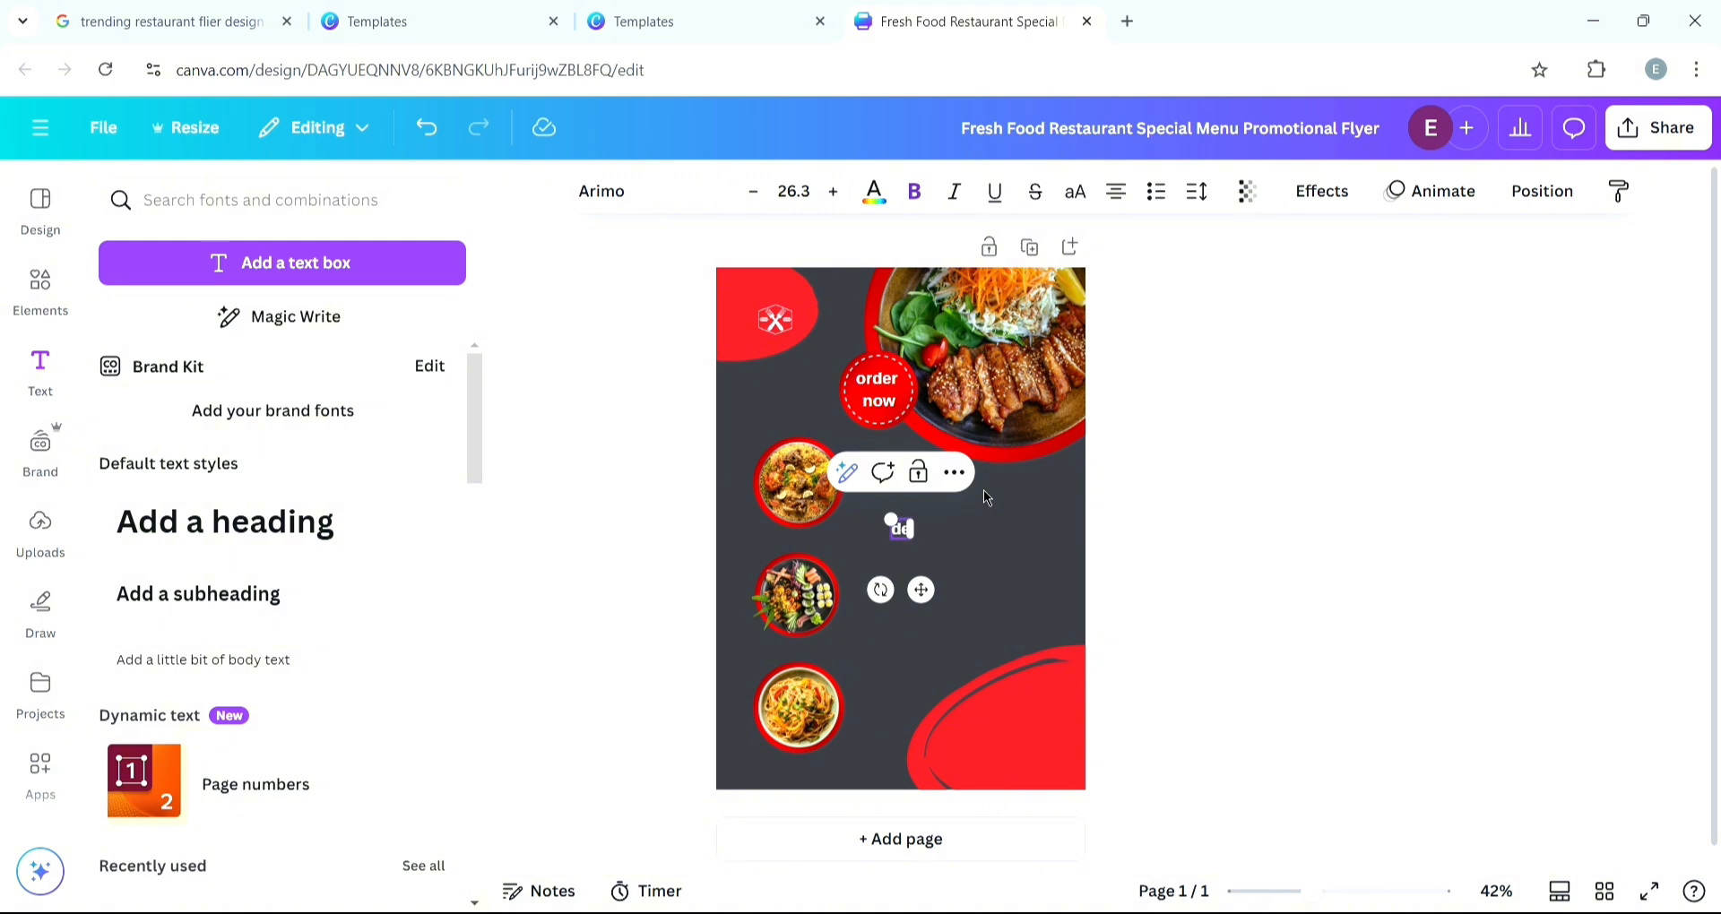
pyautogui.press('BackSpace')
pyautogui.press('BackSpace')
pyautogui.write('DELICIOUS FOOD')
pyautogui.moveTo(934, 531); pyautogui.dragTo(934, 484)
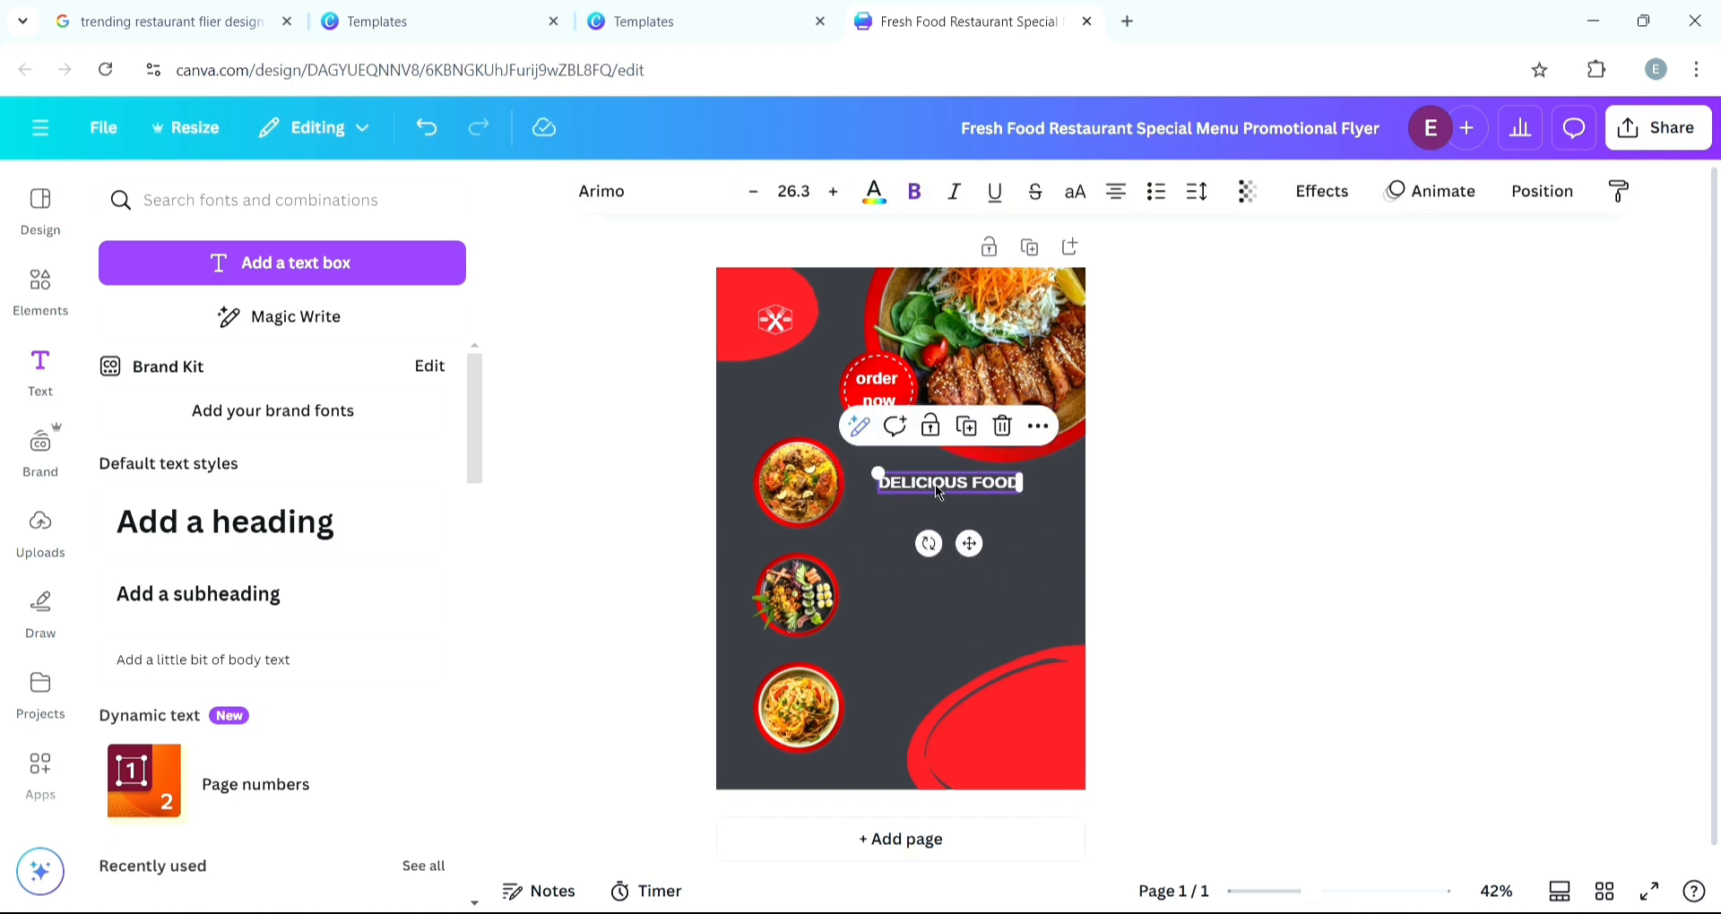
# - Change the DELICIOUS FOOD heading's font to Binate
pyautogui.click(650, 199)
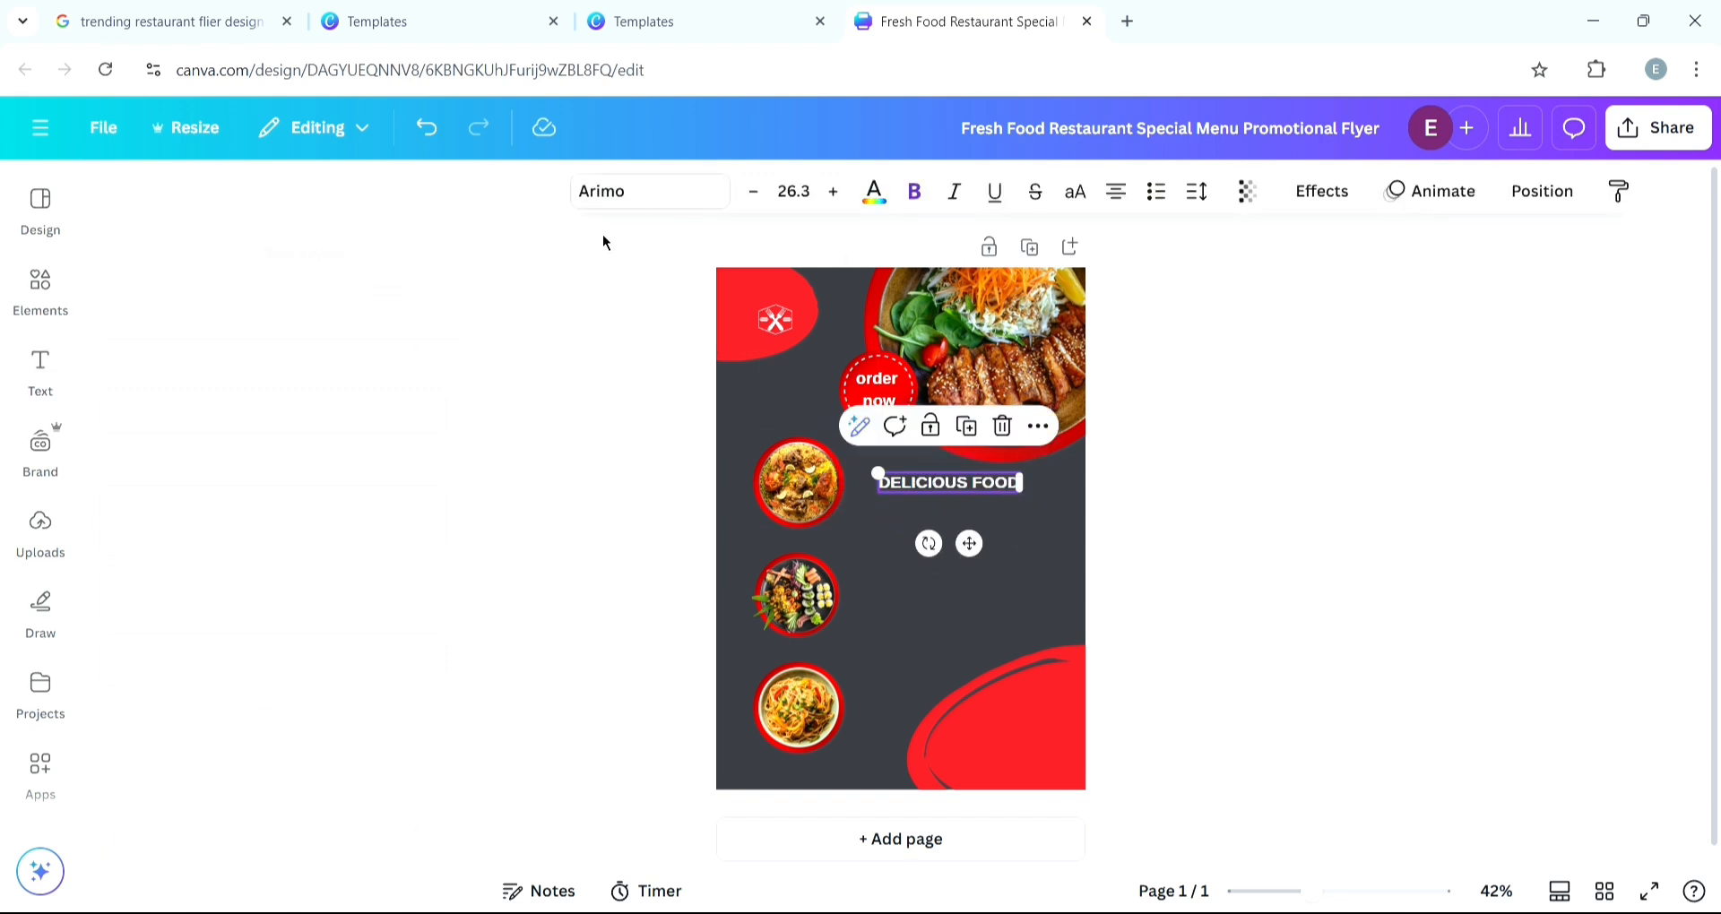
pyautogui.scroll(-5, 192, 449)
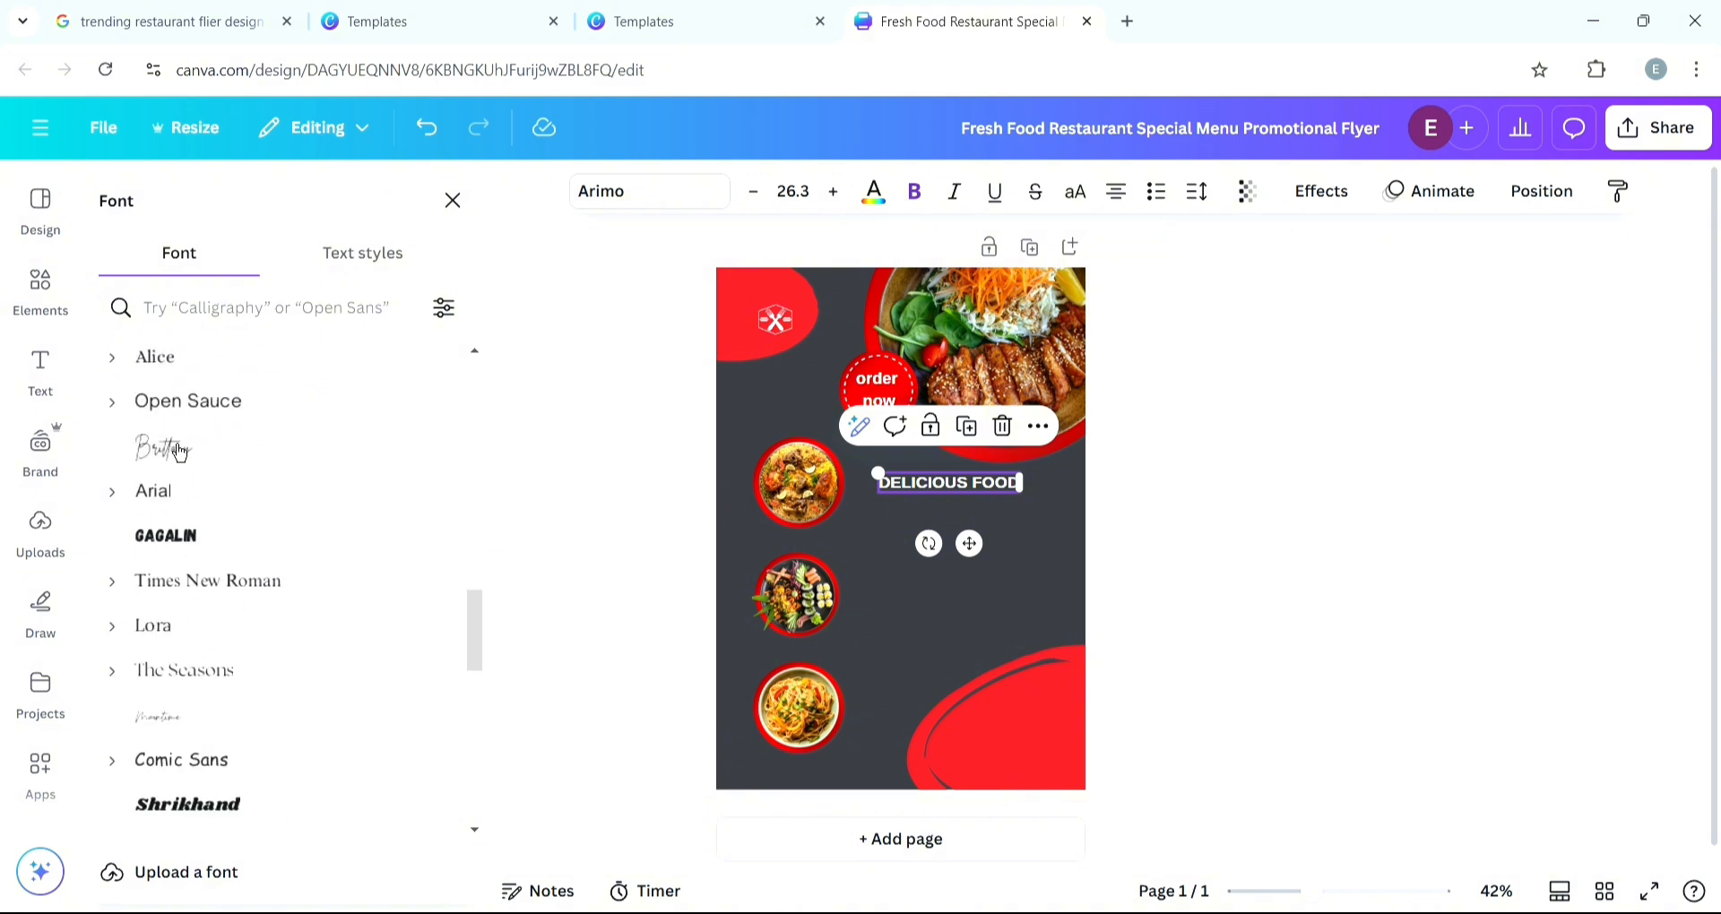
pyautogui.scroll(4, 179, 453)
pyautogui.scroll(-1, 195, 491)
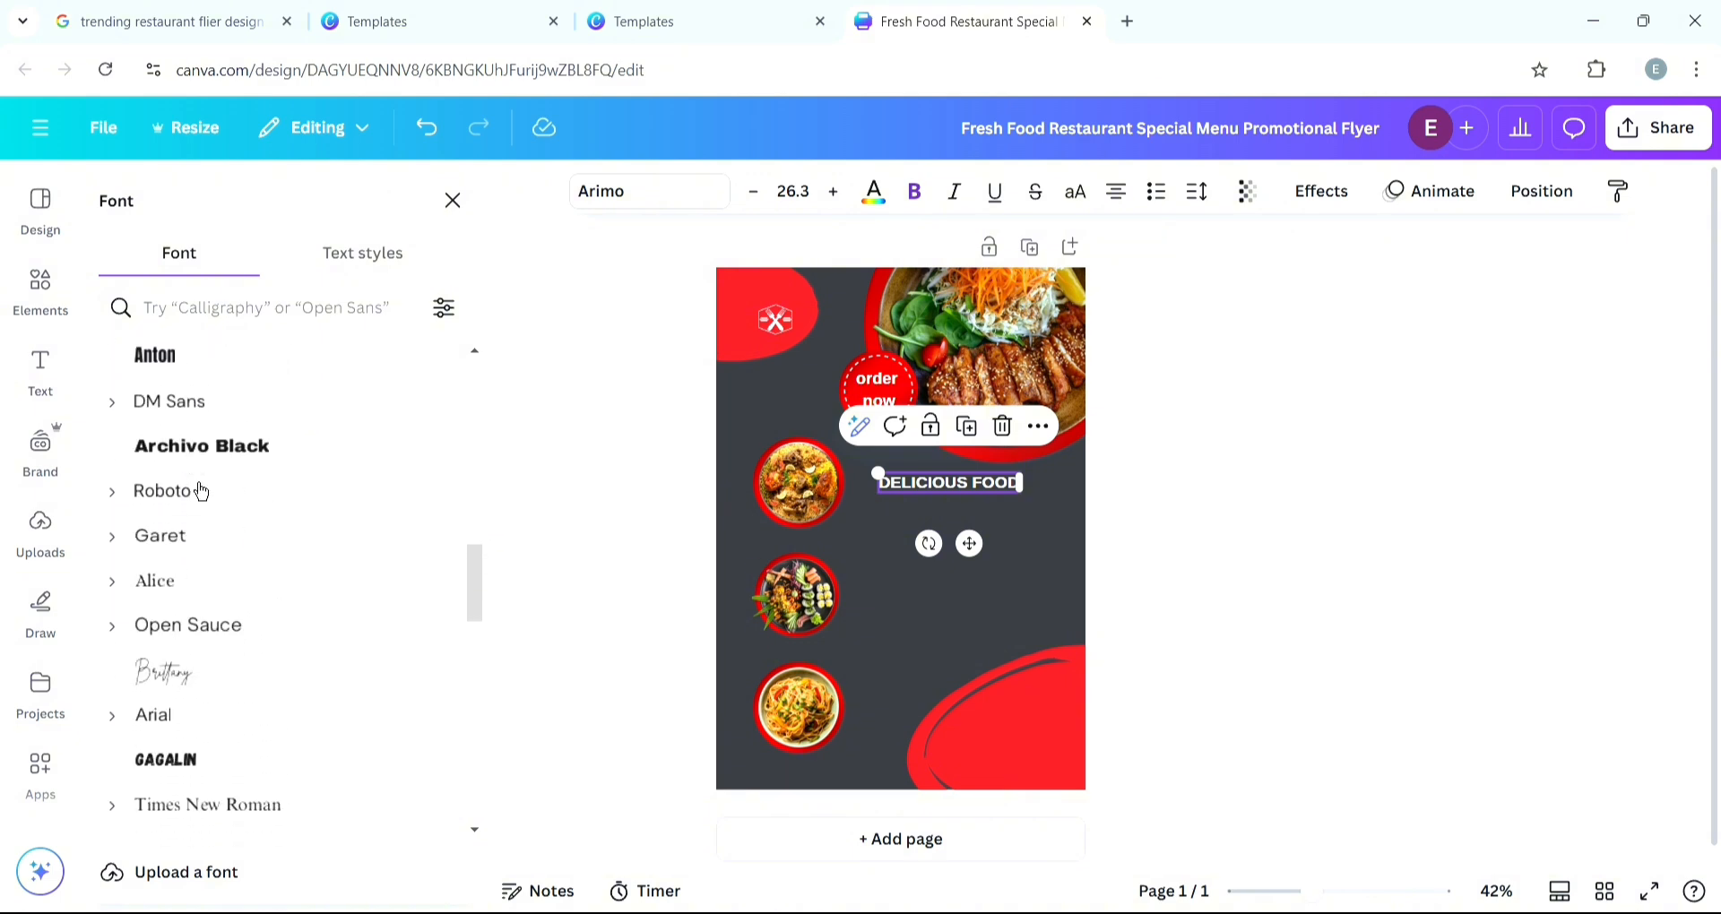
pyautogui.click(204, 375)
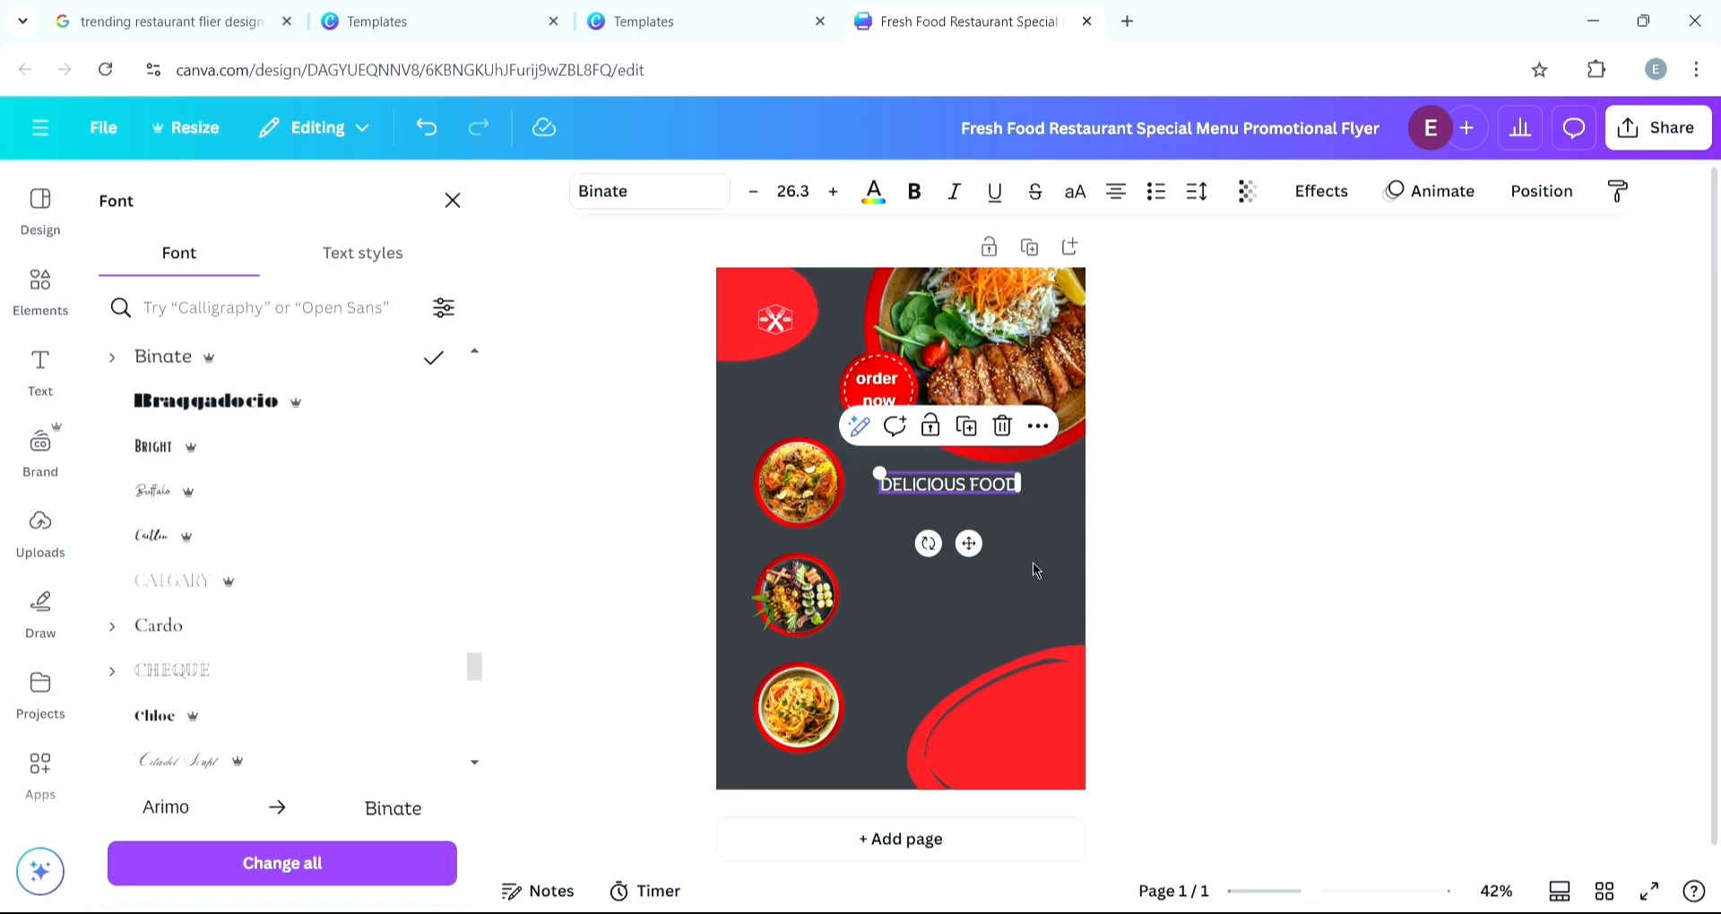
pyautogui.scroll(3, 1036, 571)
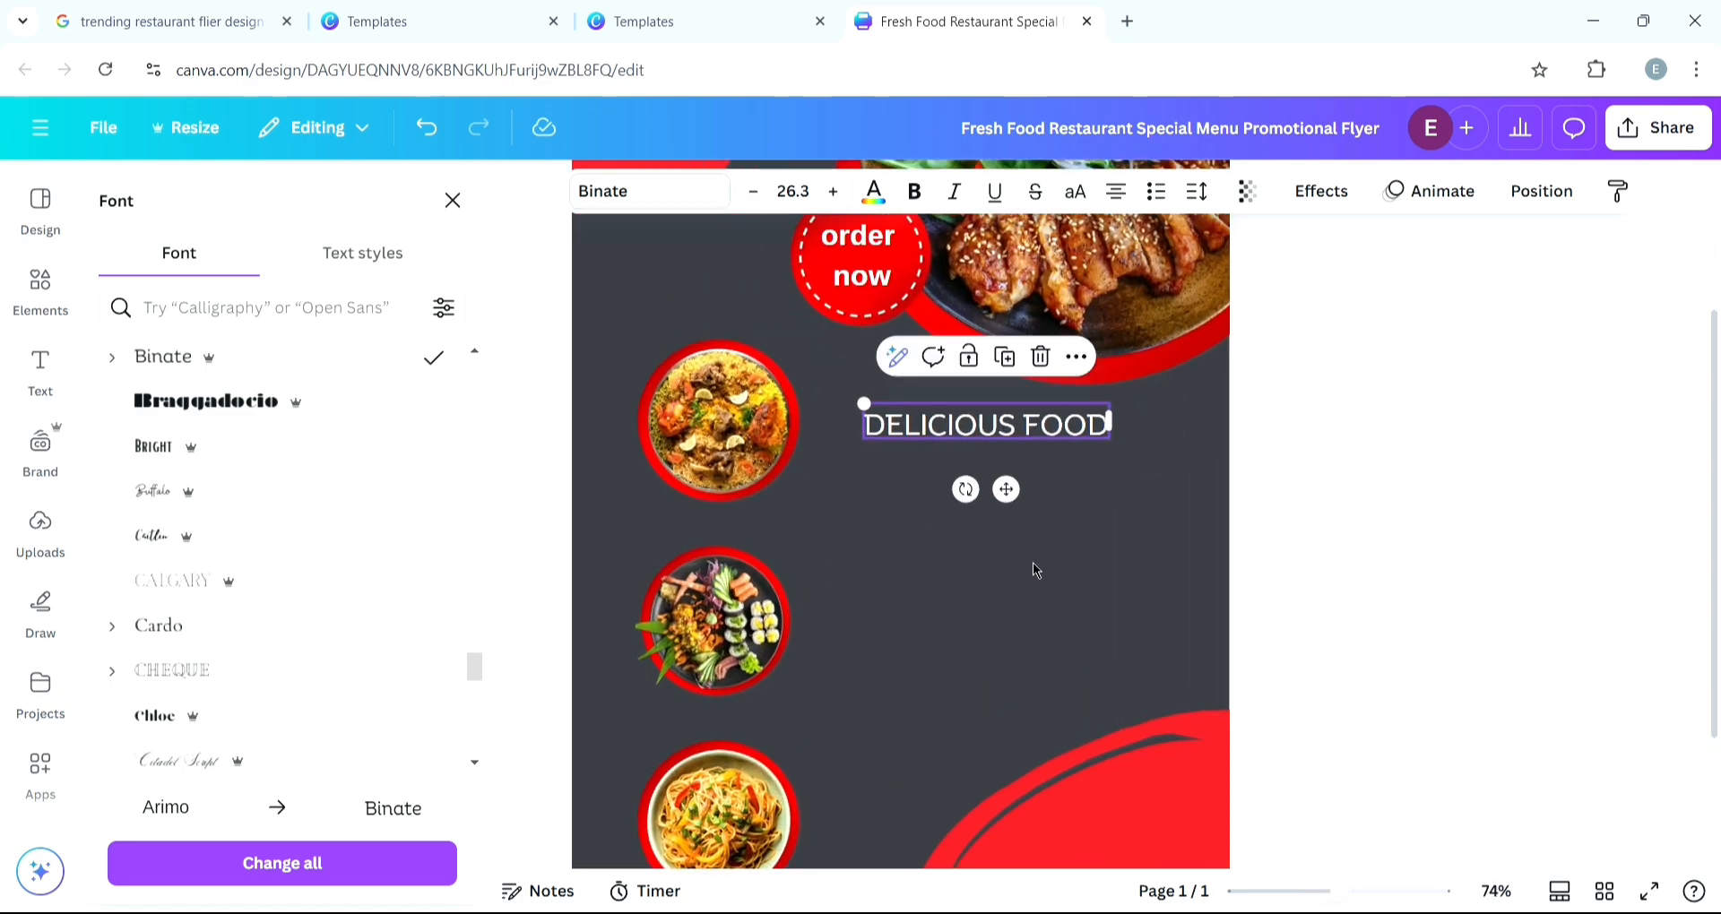
# - Check the reference template and nudge the DELICIOUS FOOD heading slightly into place
pyautogui.click(327, 36)
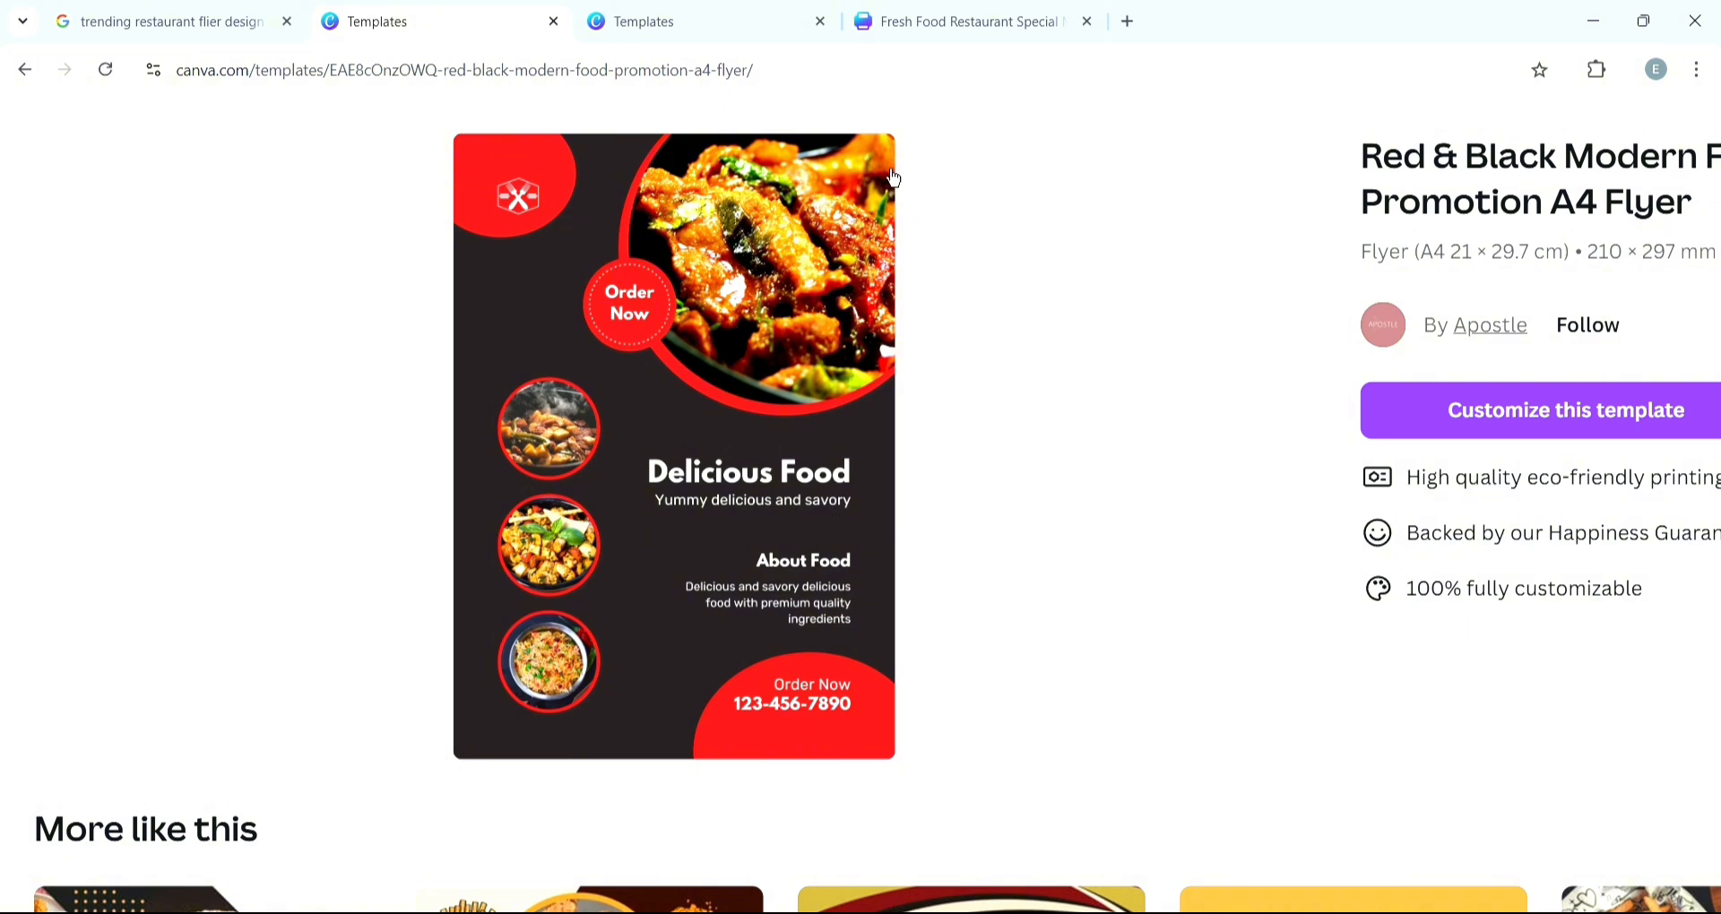
pyautogui.click(979, 27)
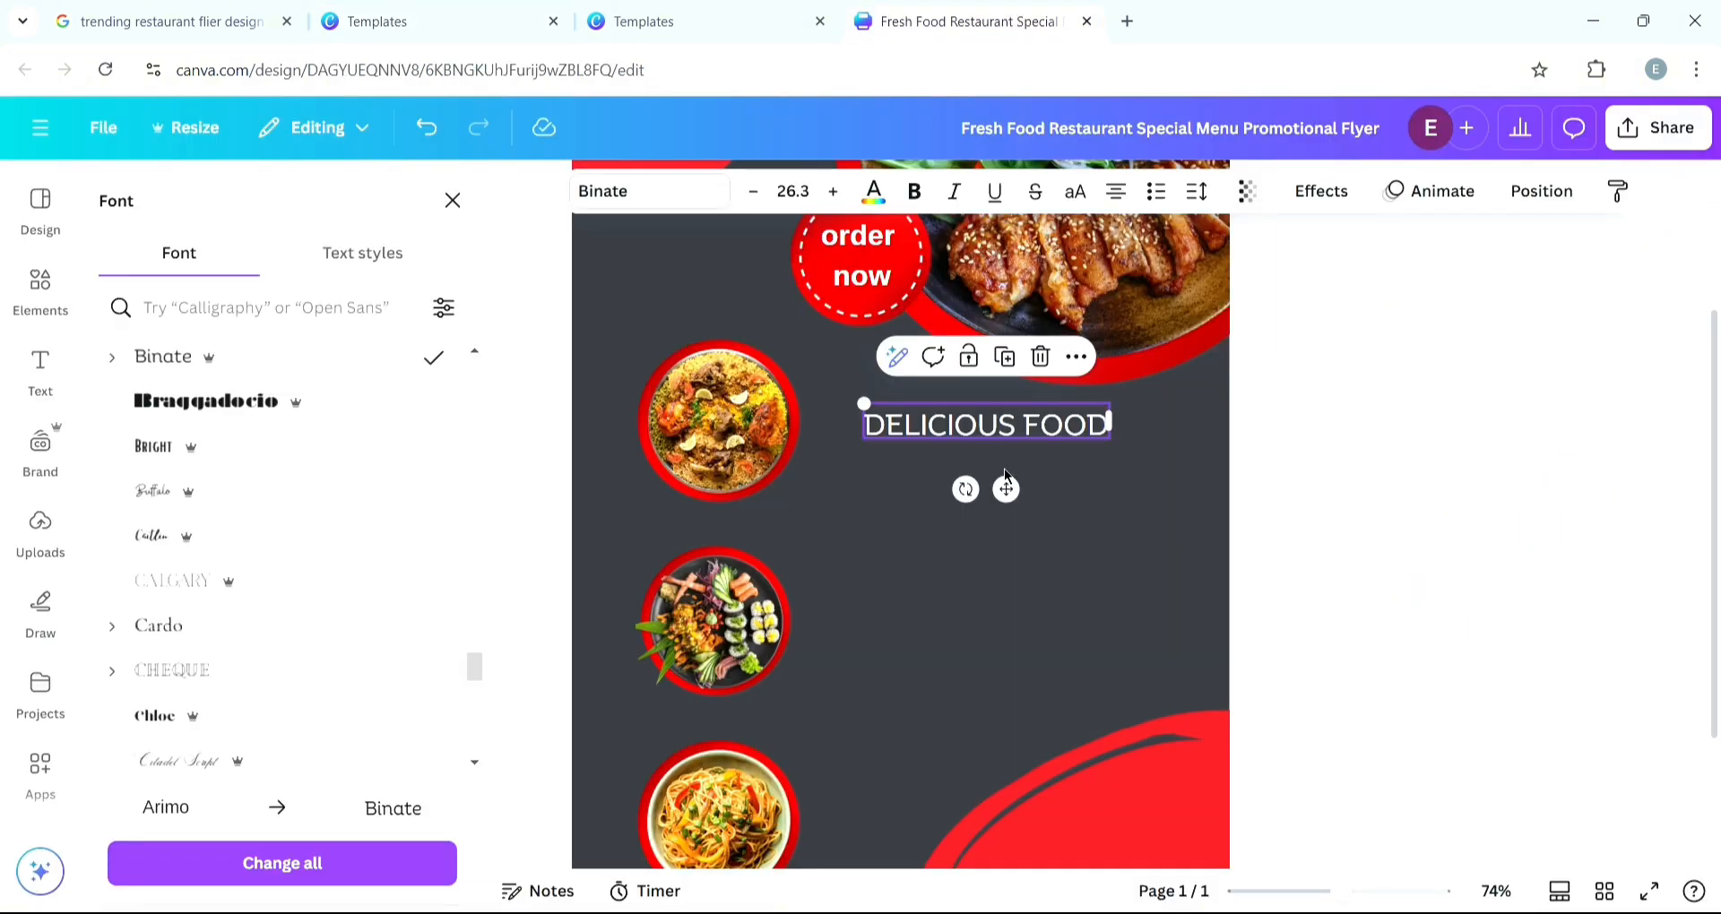
pyautogui.click(1080, 419)
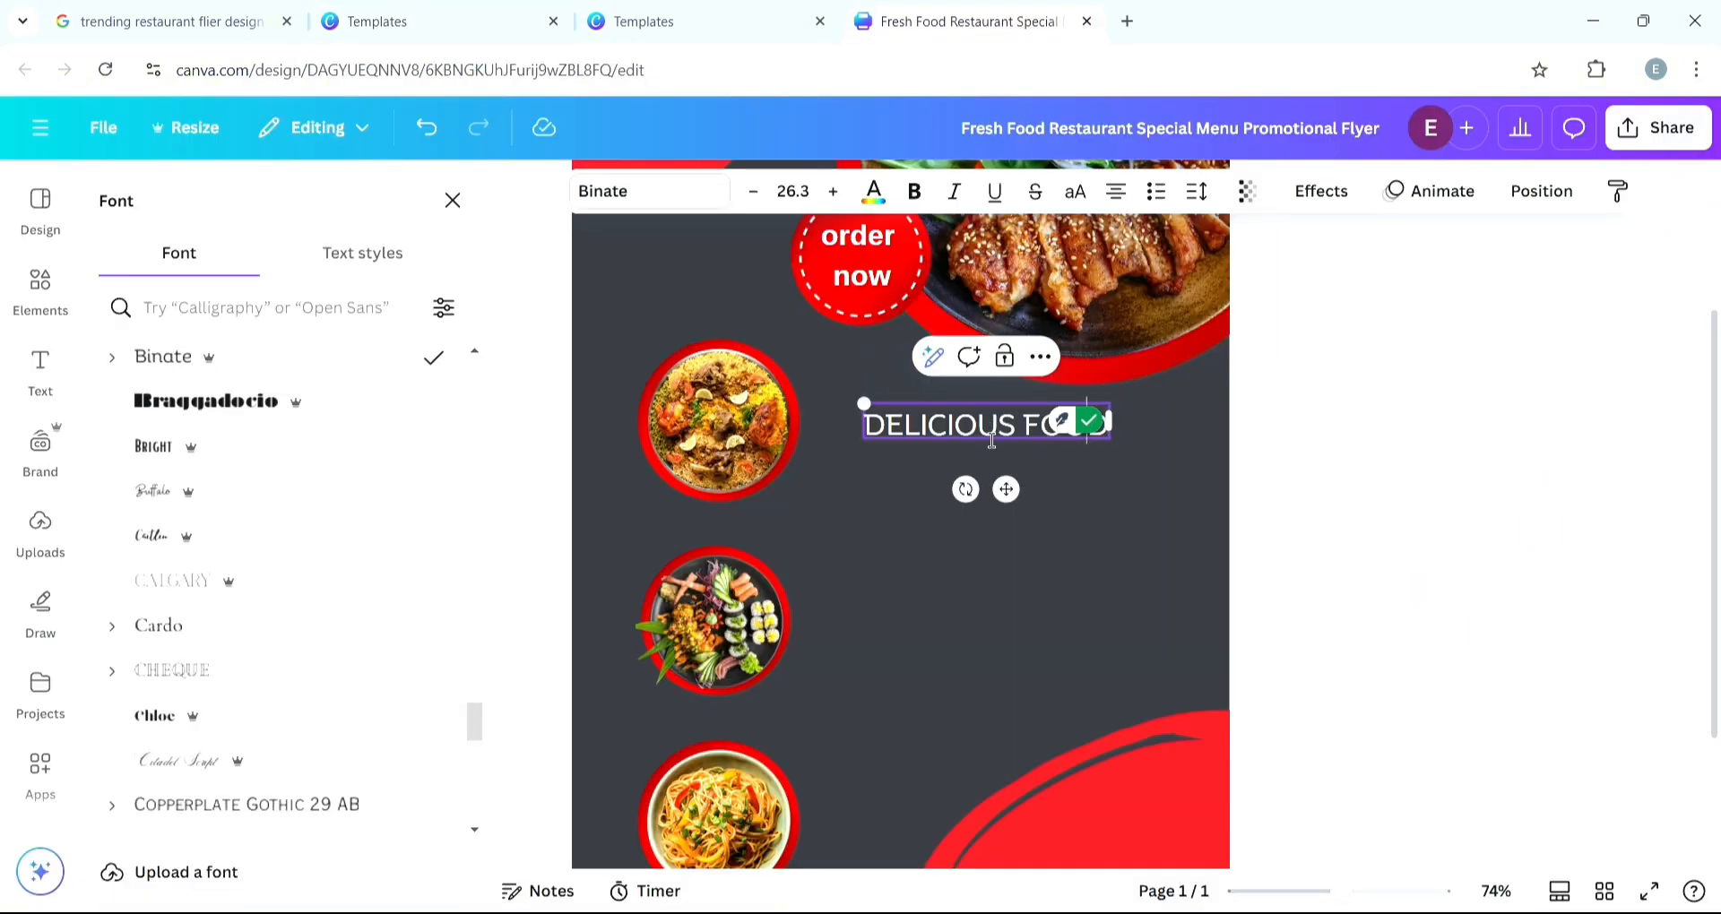
pyautogui.click(1042, 546)
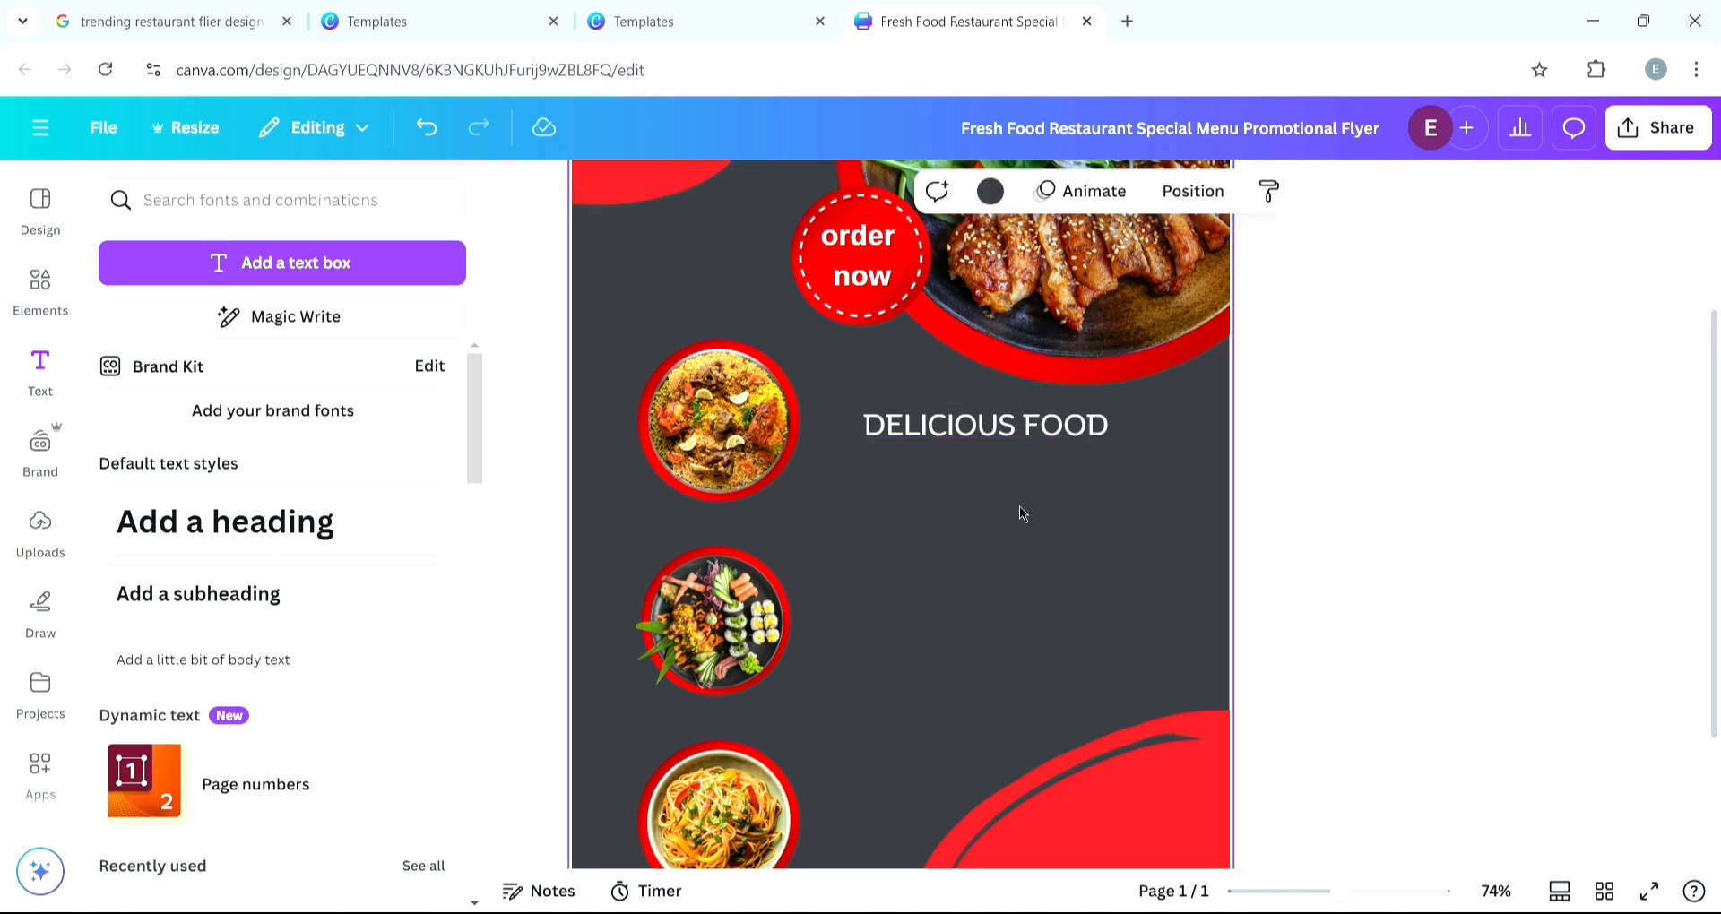
pyautogui.moveTo(1008, 425); pyautogui.dragTo(1027, 417)
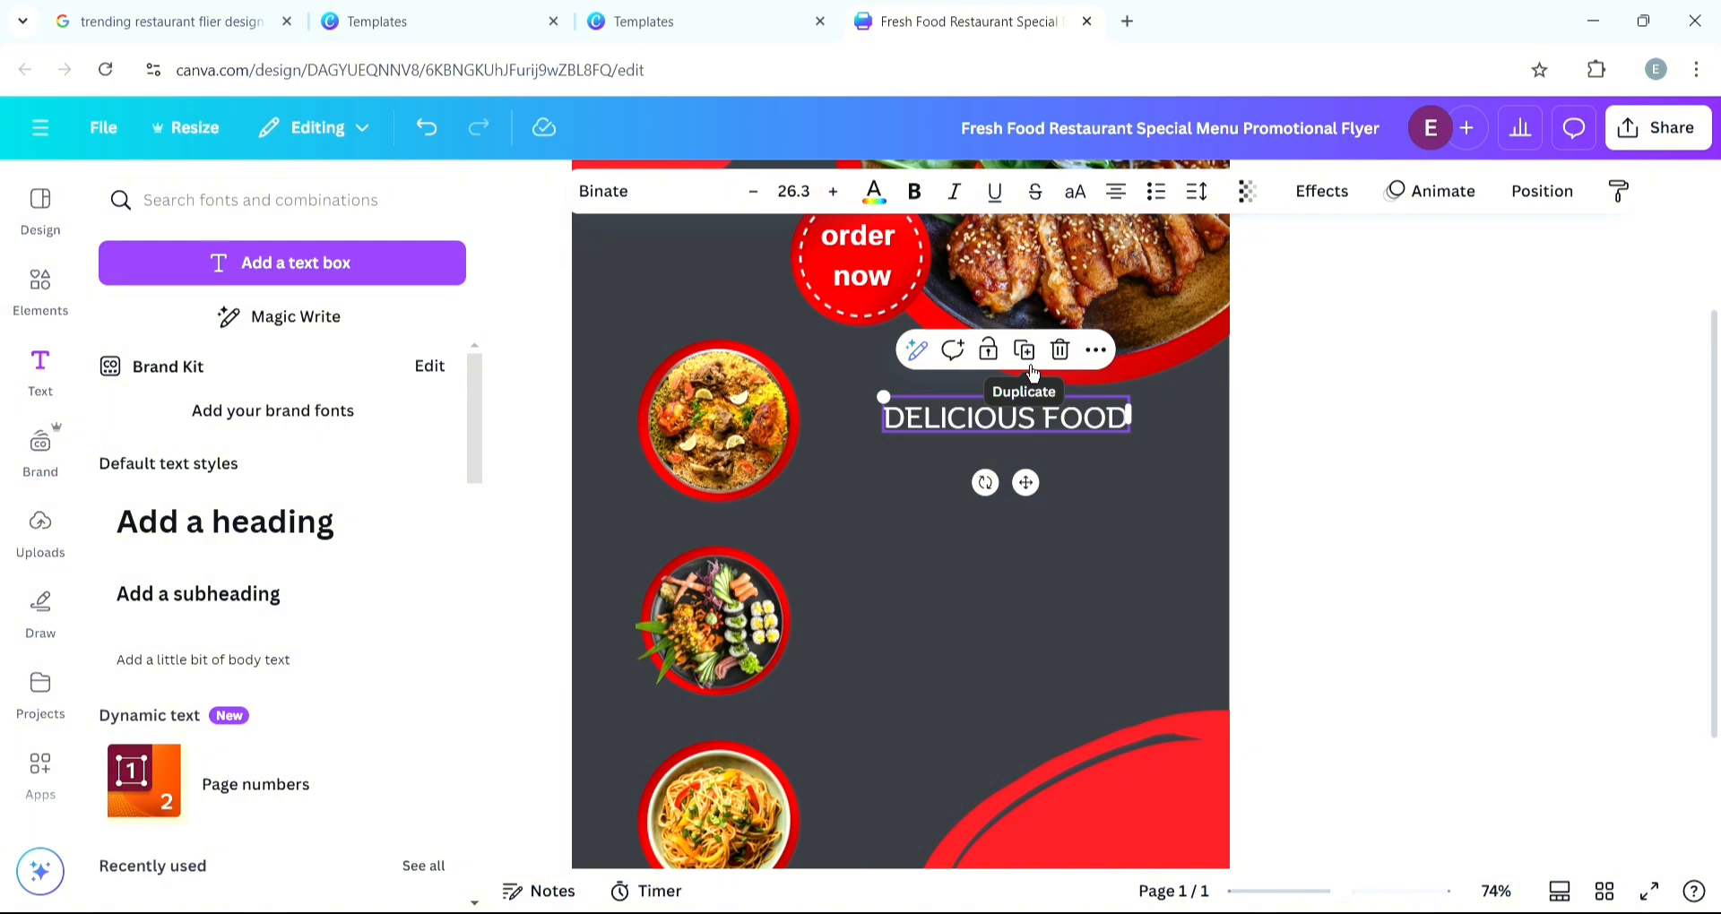
# - Duplicate the heading below itself and replace the copy's text with "Yummy delicious and savory"
pyautogui.click(1033, 374)
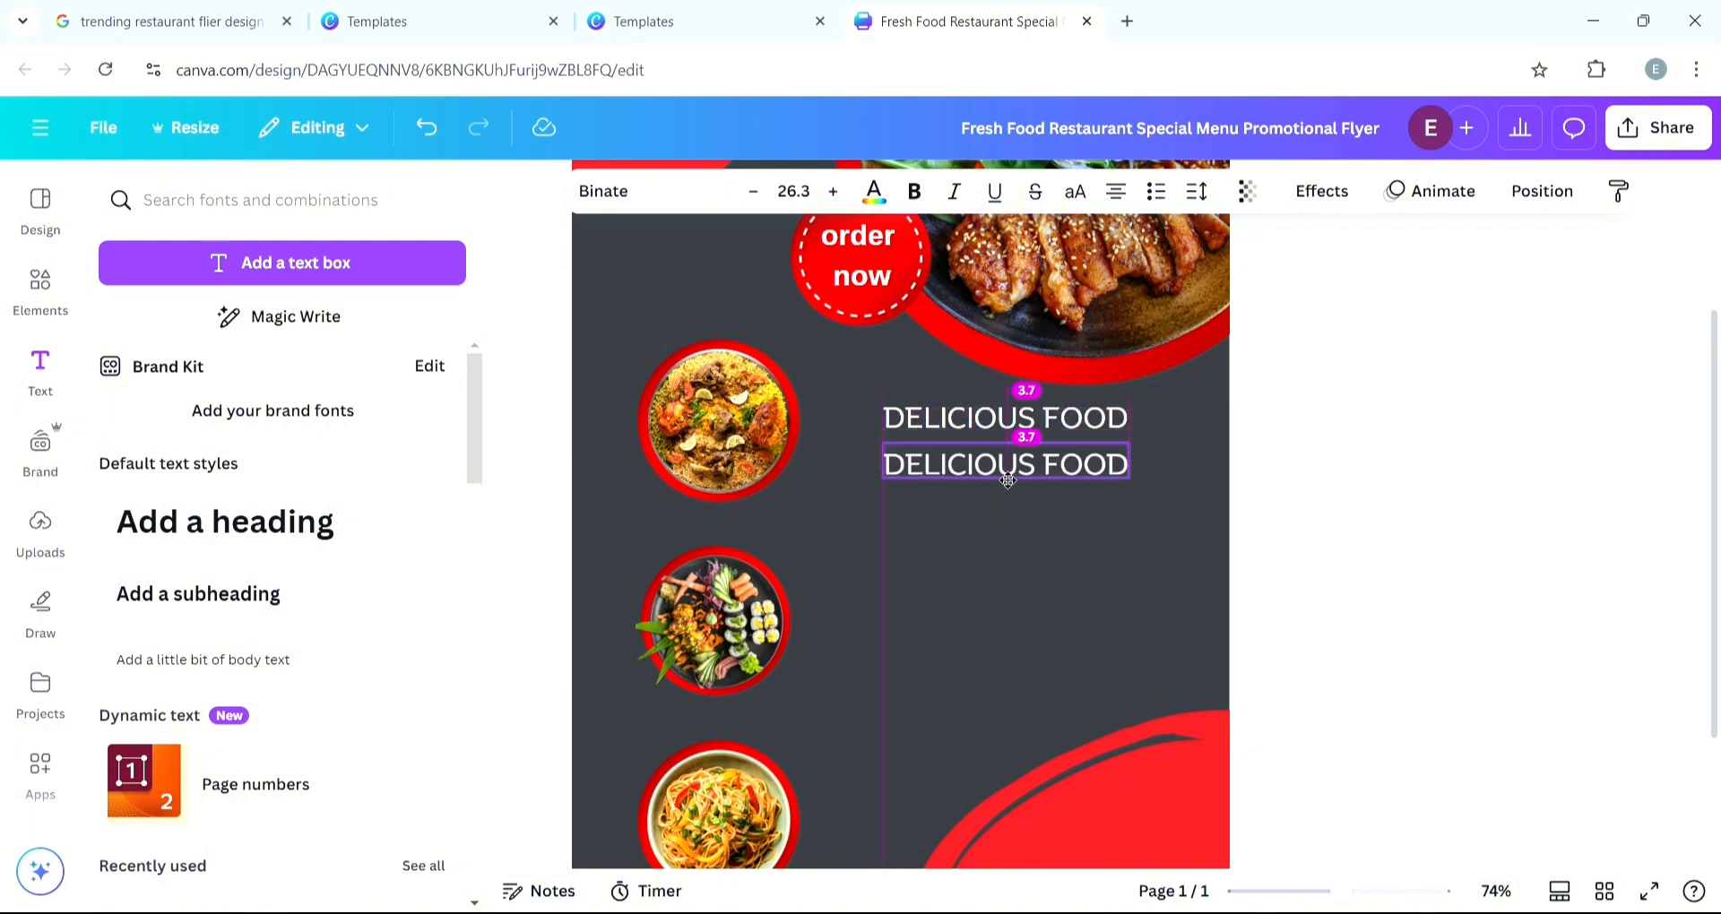
pyautogui.doubleClick(1036, 480)
pyautogui.click(399, 19)
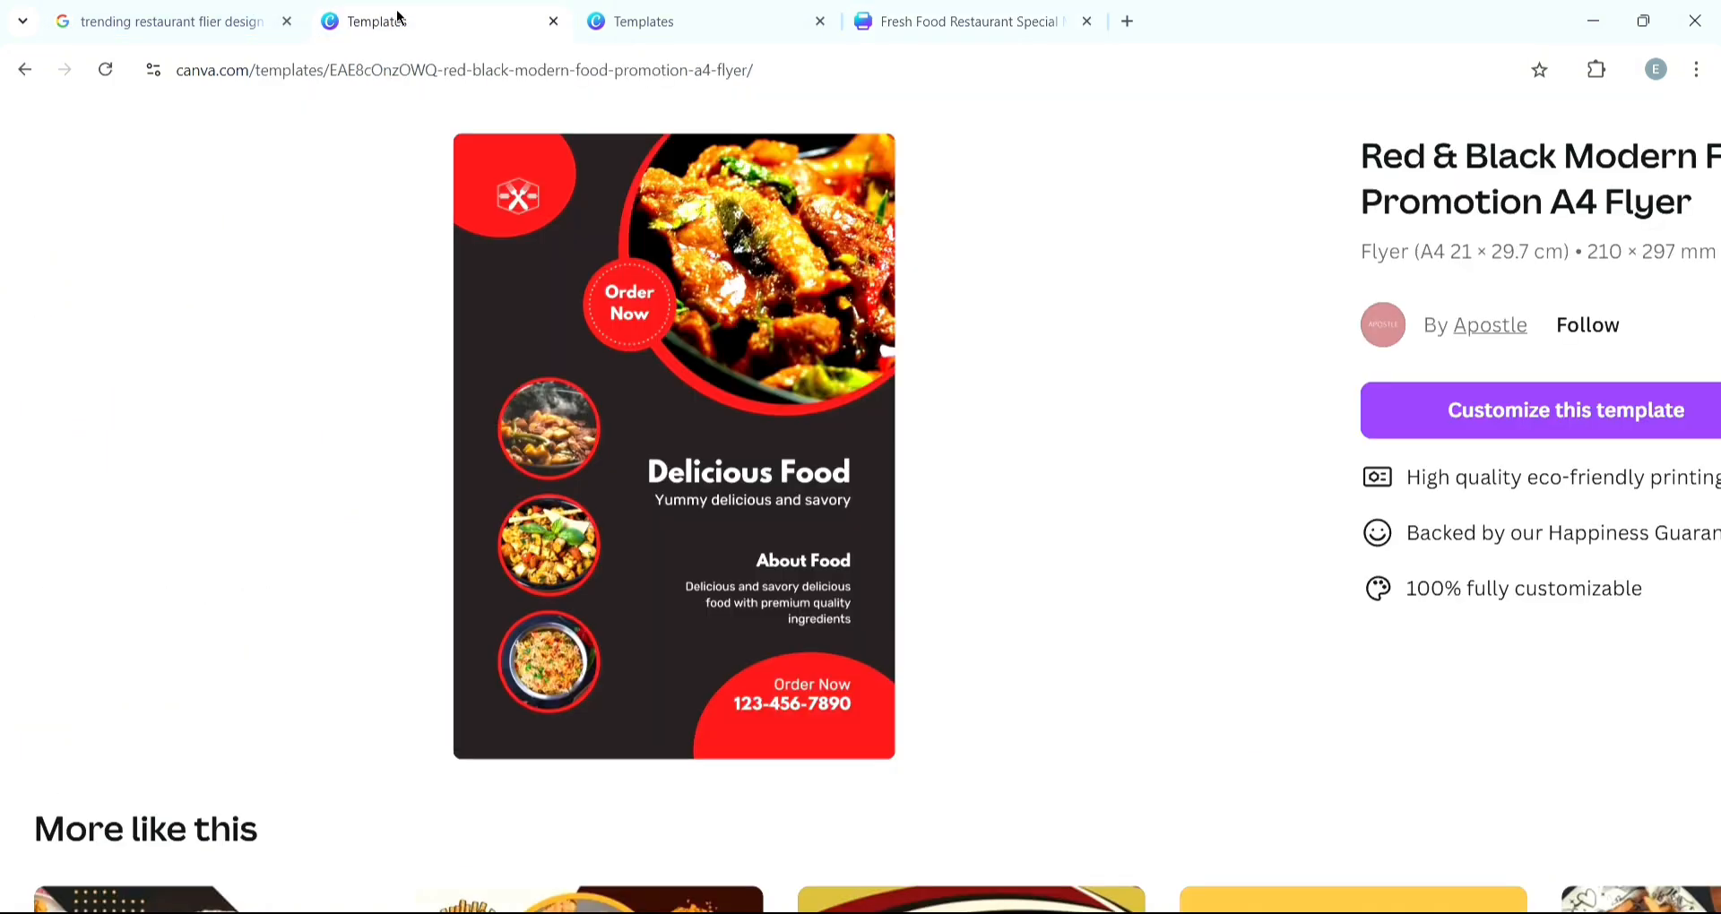
pyautogui.click(957, 21)
pyautogui.write('TUMMY DELICIOUS A')
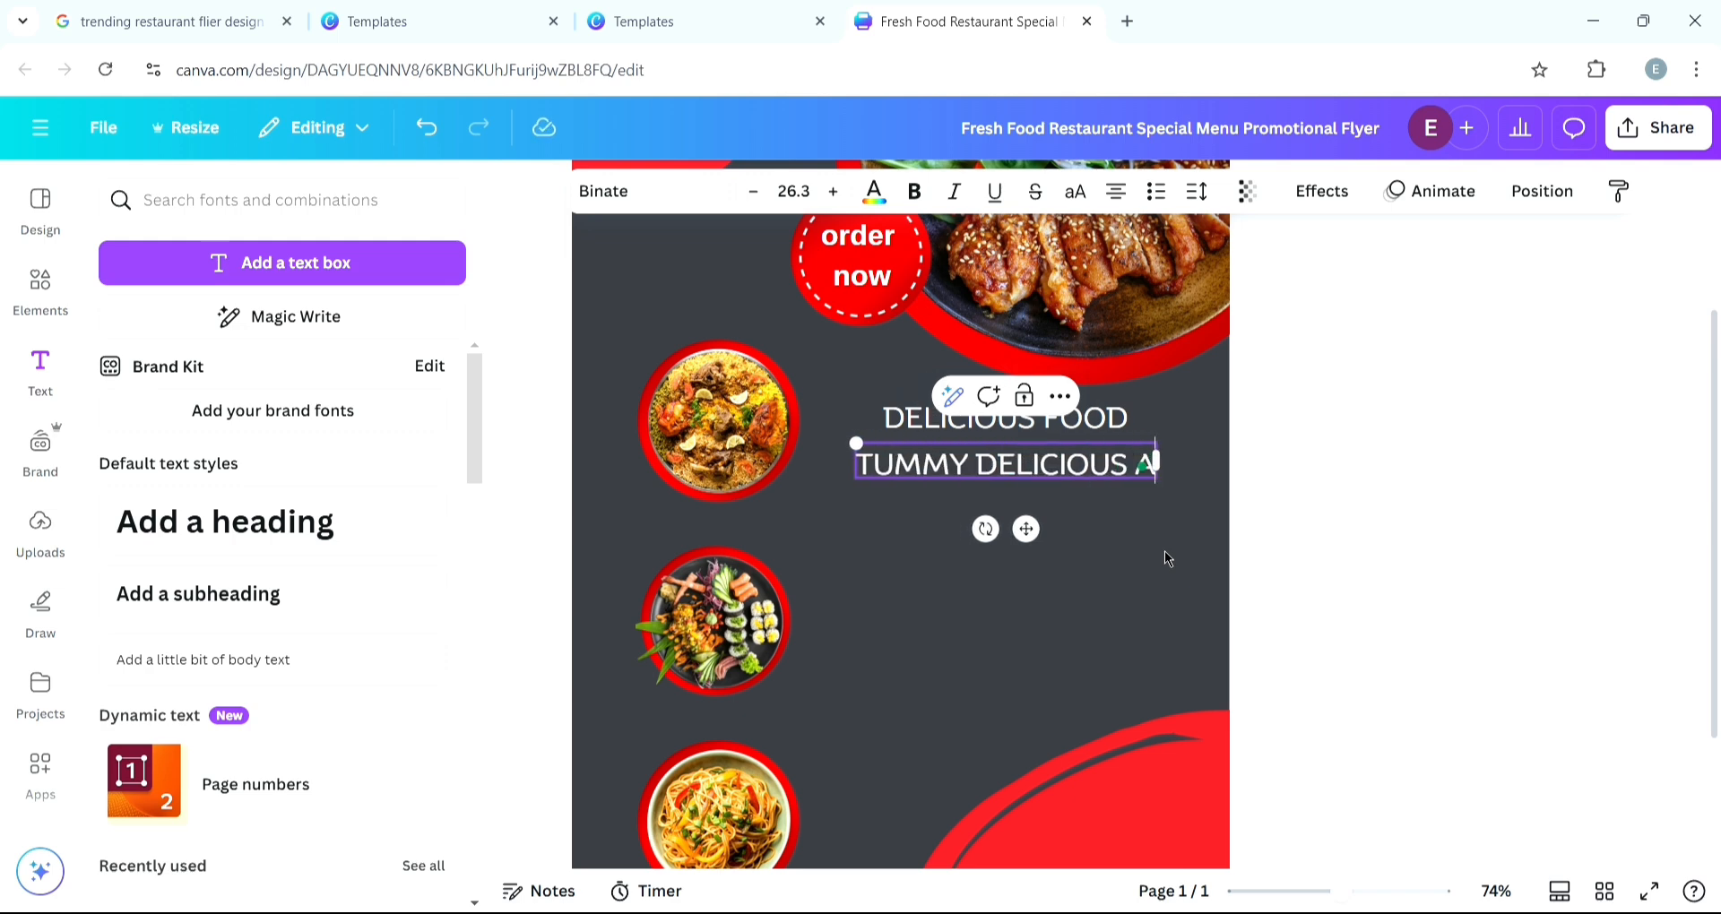
pyautogui.hotkey('ctrl', 'a')
pyautogui.press('BackSpace')
pyautogui.write('Yummy deli')
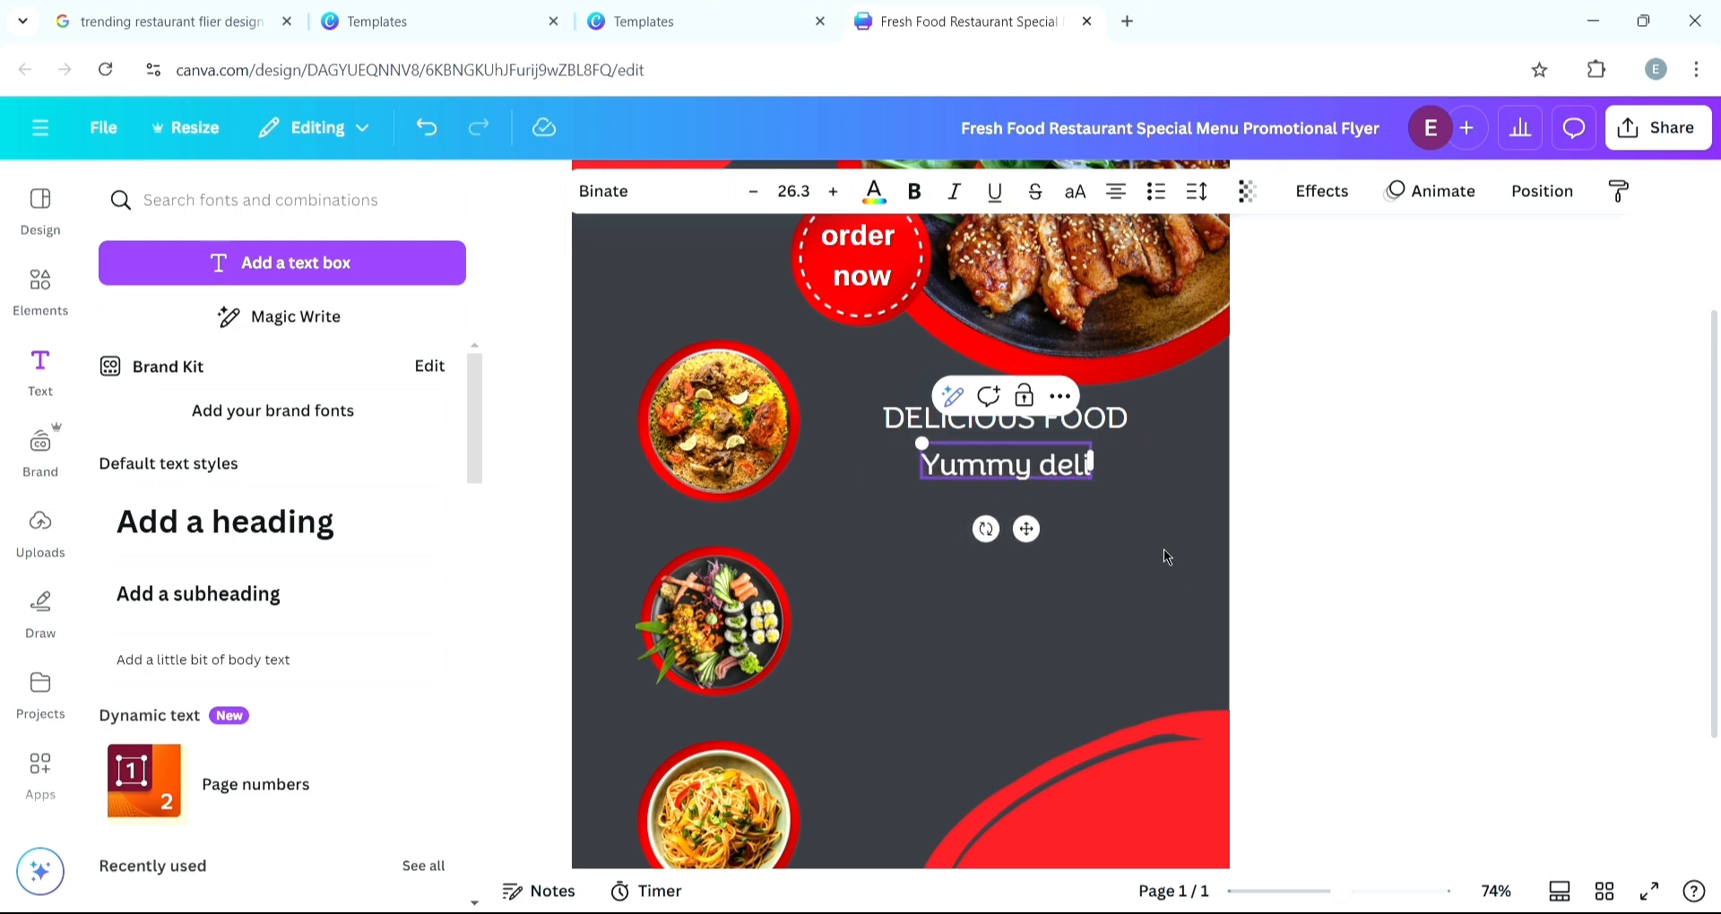
pyautogui.write('cious and savoury')
pyautogui.click(399, 20)
pyautogui.click(957, 22)
pyautogui.click(1193, 463)
pyautogui.press('BackSpace')
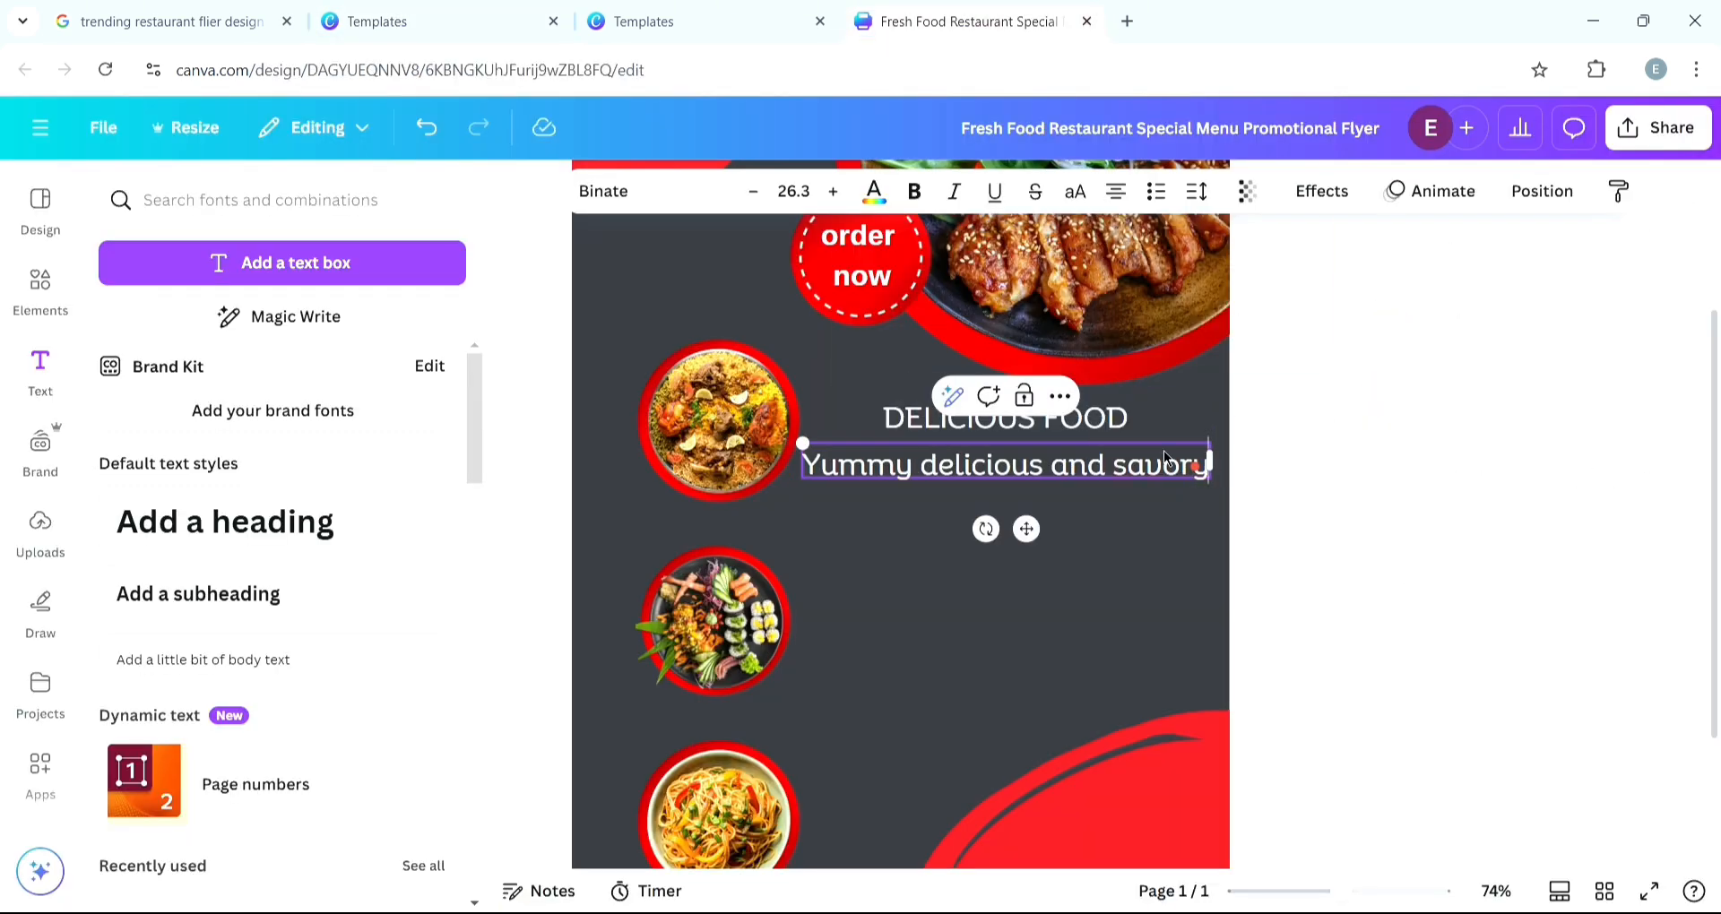
# - Make the DELICIOUS FOOD heading bold and reduce the subtitle's font size to 20.3
pyautogui.moveTo(1163, 450); pyautogui.dragTo(1169, 439)
pyautogui.click(1030, 418)
pyautogui.click(916, 194)
pyautogui.click(1004, 454)
pyautogui.click(833, 193)
pyautogui.click(832, 193)
pyautogui.tripleClick(753, 193)
pyautogui.tripleClick(754, 193)
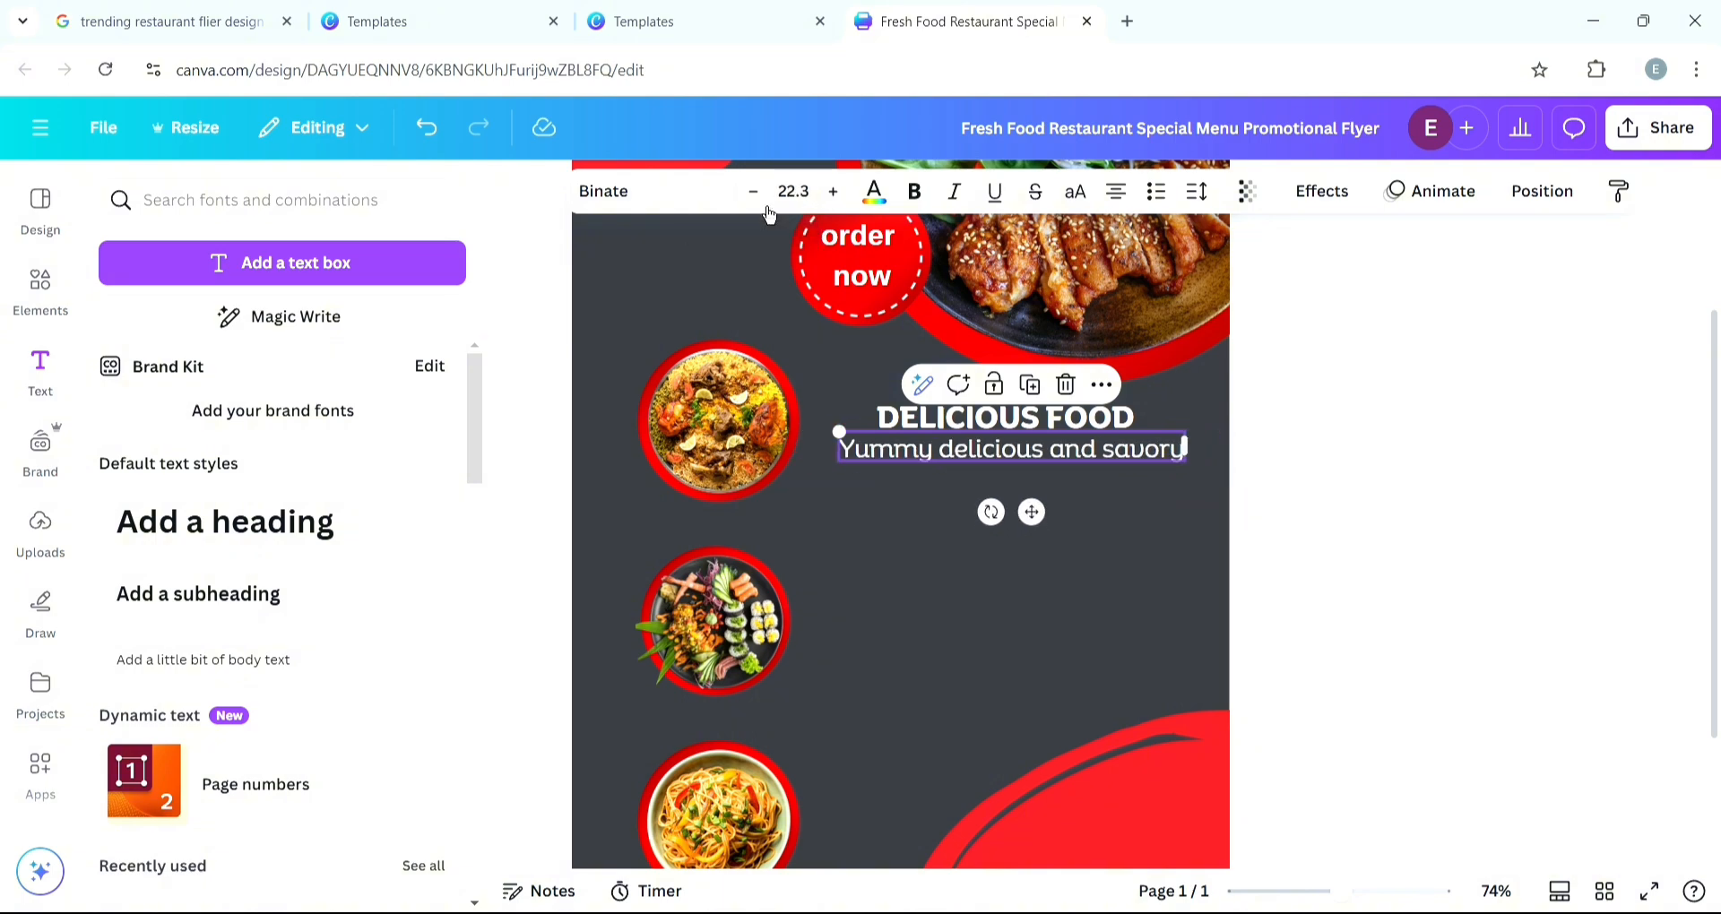
pyautogui.click(754, 193)
pyautogui.click(753, 192)
pyautogui.click(1006, 574)
# - Copy the heading further down and change the copy's text to "About Food"
pyautogui.click(399, 22)
pyautogui.click(966, 34)
pyautogui.click(1032, 422)
pyautogui.keyDown('alt'); pyautogui.moveTo(1031, 421); pyautogui.dragTo(1068, 526); pyautogui.keyUp('alt')
pyautogui.doubleClick(1067, 526)
pyautogui.write('About Food')
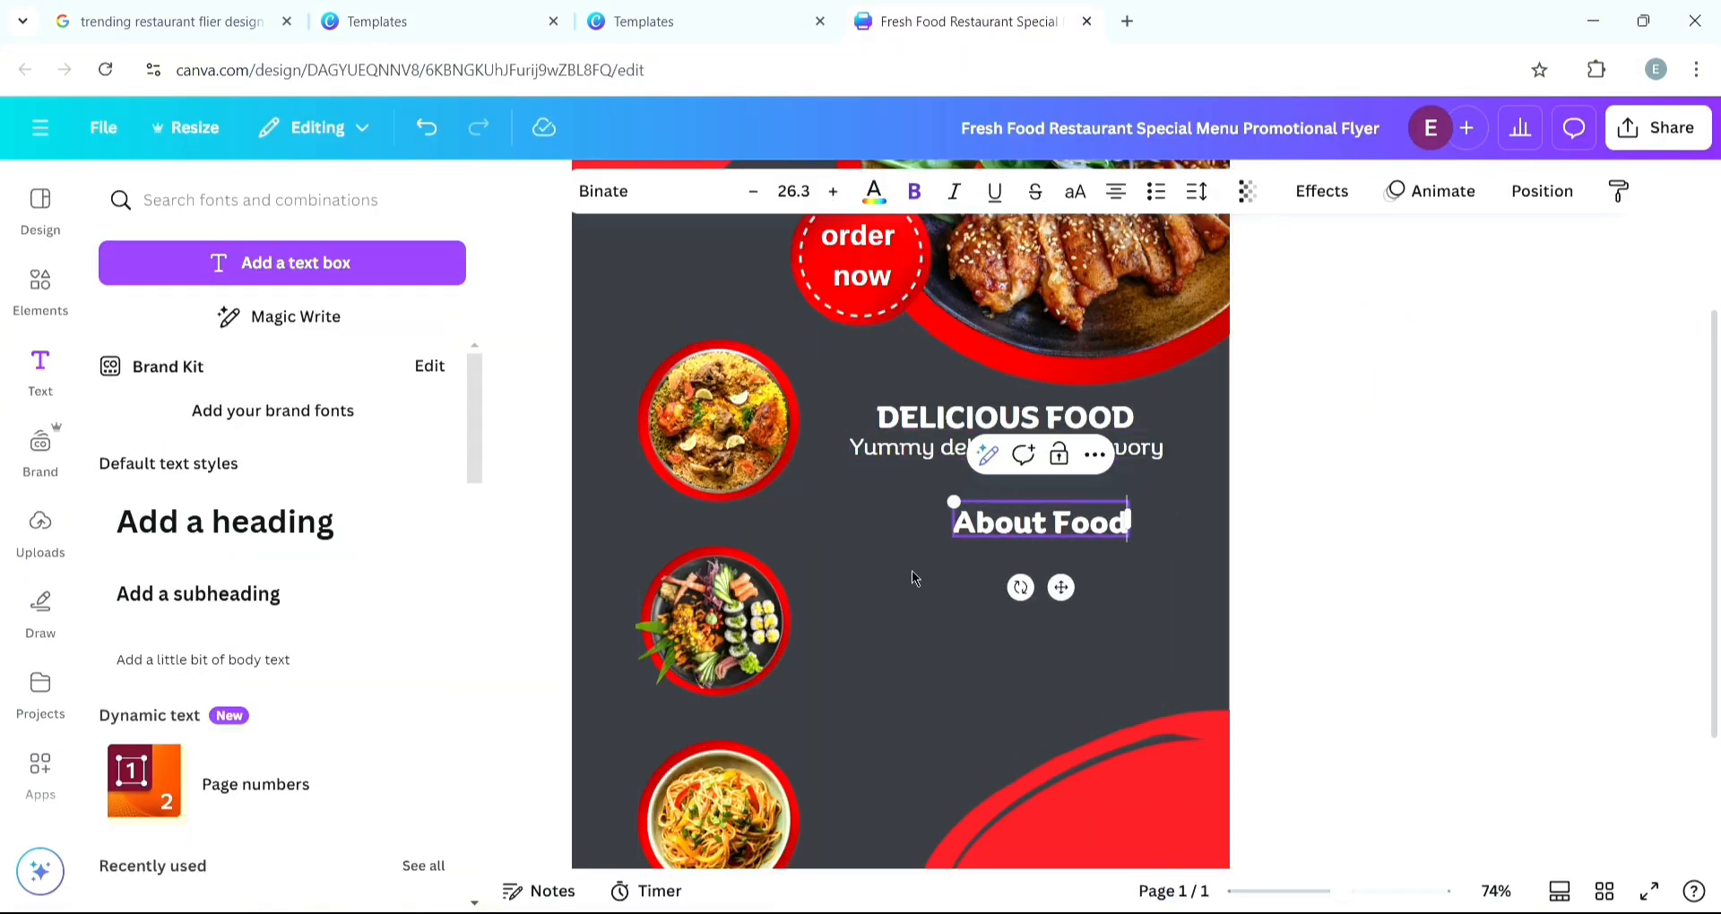
# - Copy the subtitle under About Food and change it to "premium food with satifying tastes and nutrients"
pyautogui.keyDown('alt'); pyautogui.moveTo(984, 451); pyautogui.dragTo(1006, 552); pyautogui.keyUp('alt')
pyautogui.doubleClick(1006, 550)
pyautogui.click(399, 21)
pyautogui.click(966, 21)
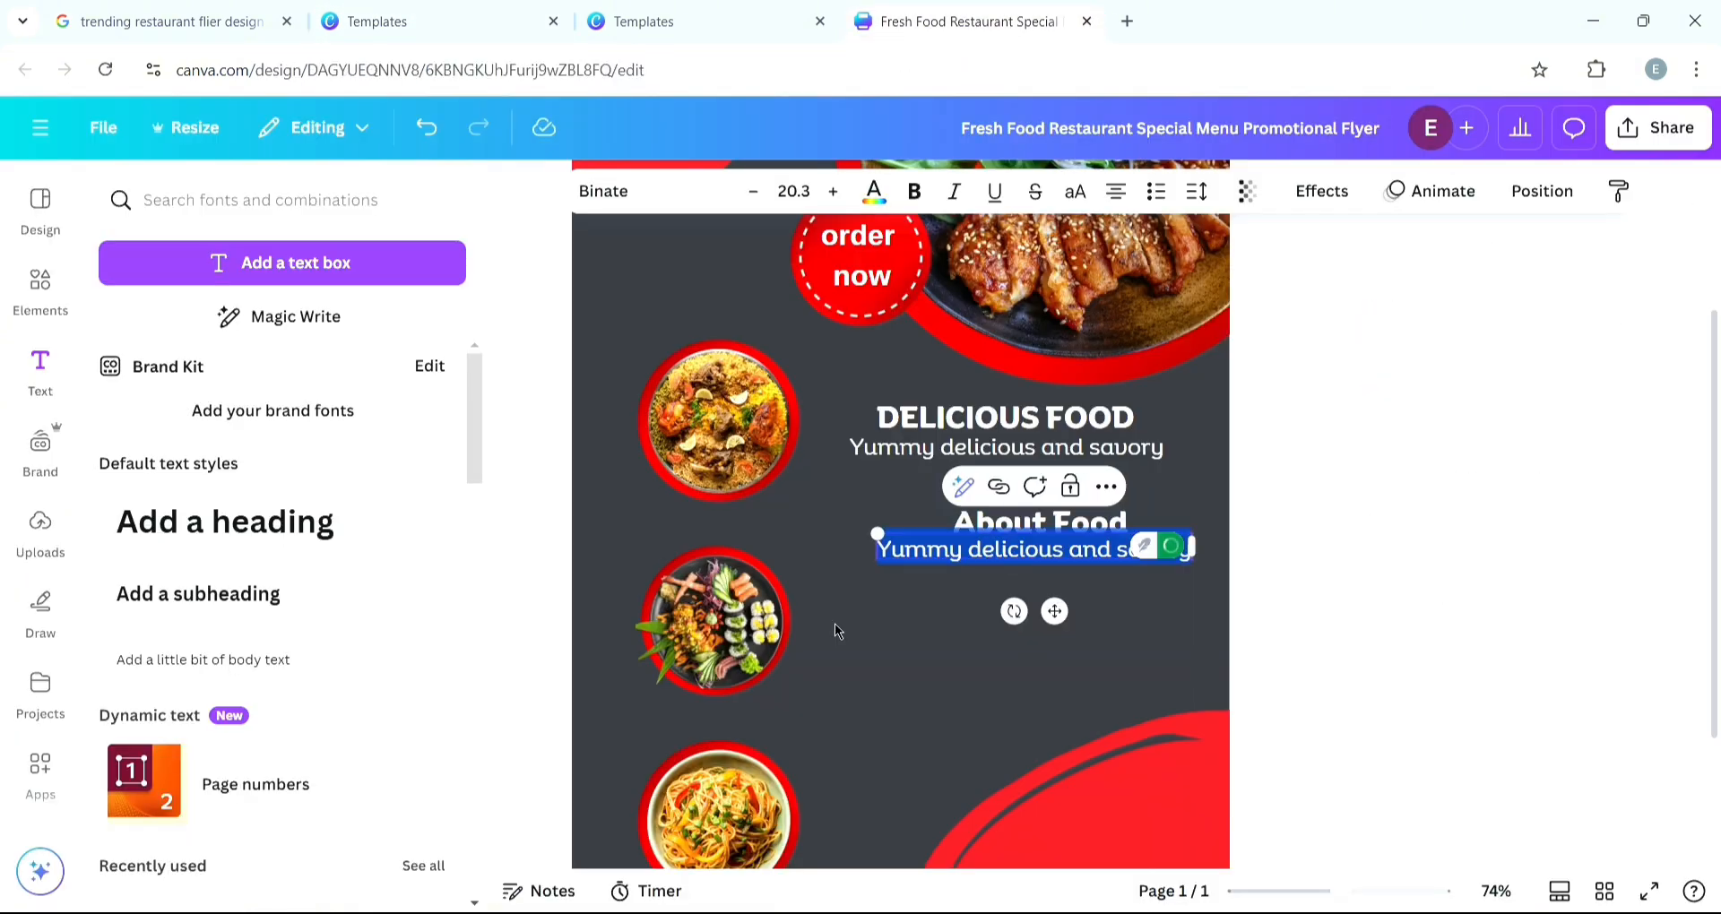
pyautogui.write('prenium food with satis')
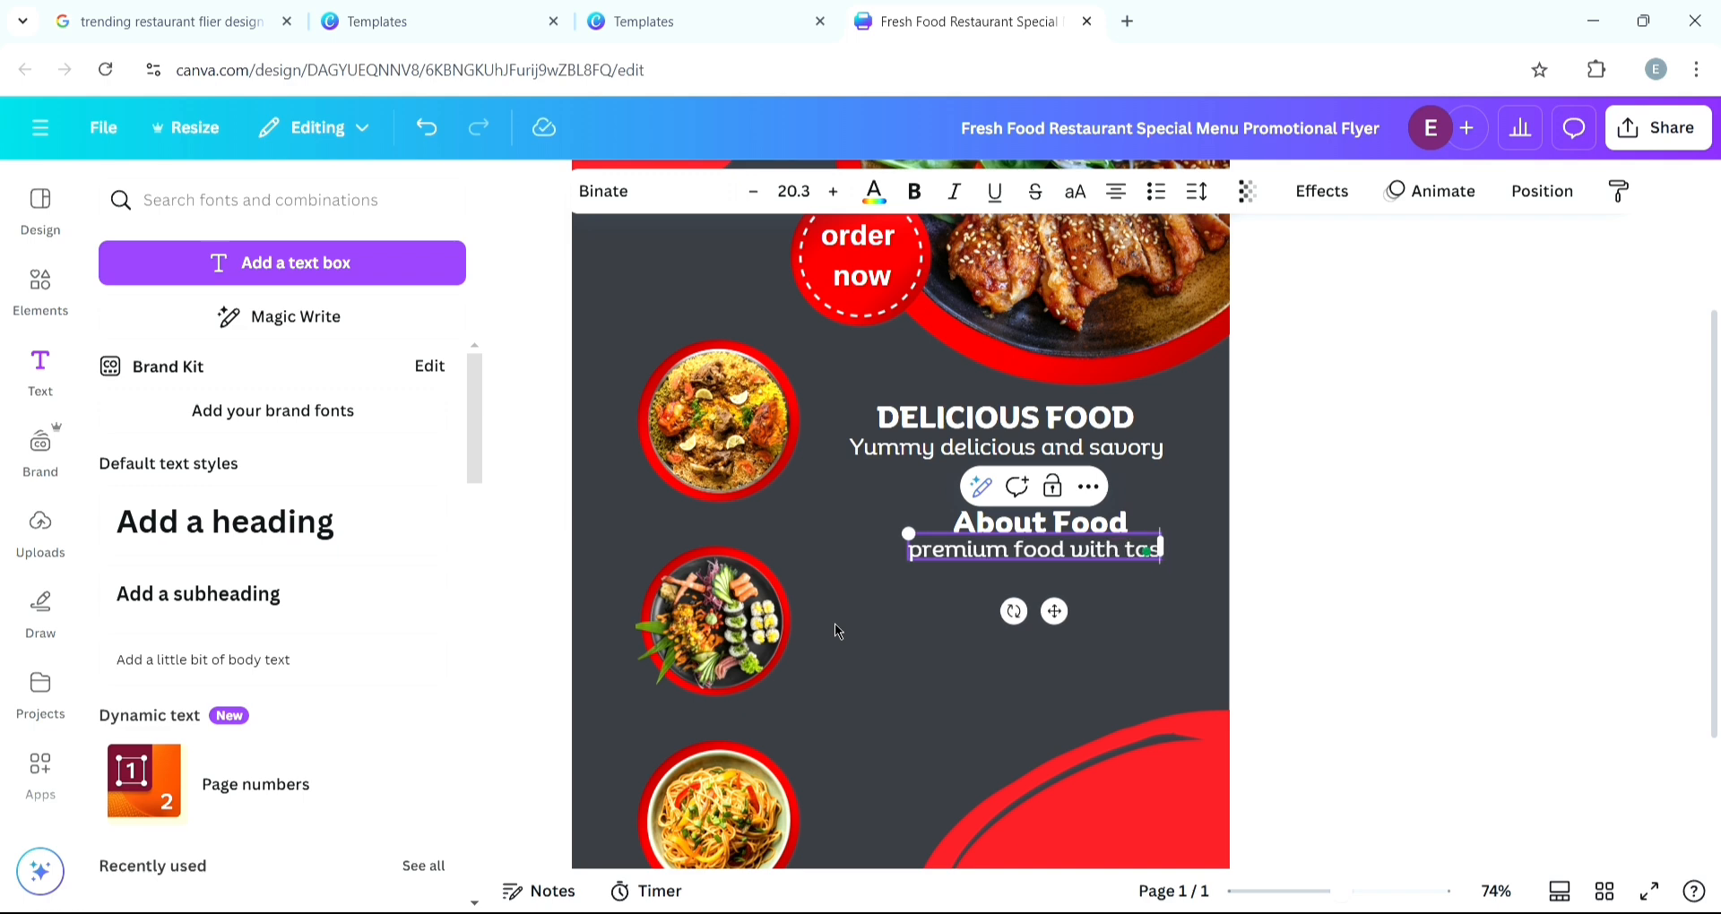
pyautogui.write('ying tastes and nutrients')
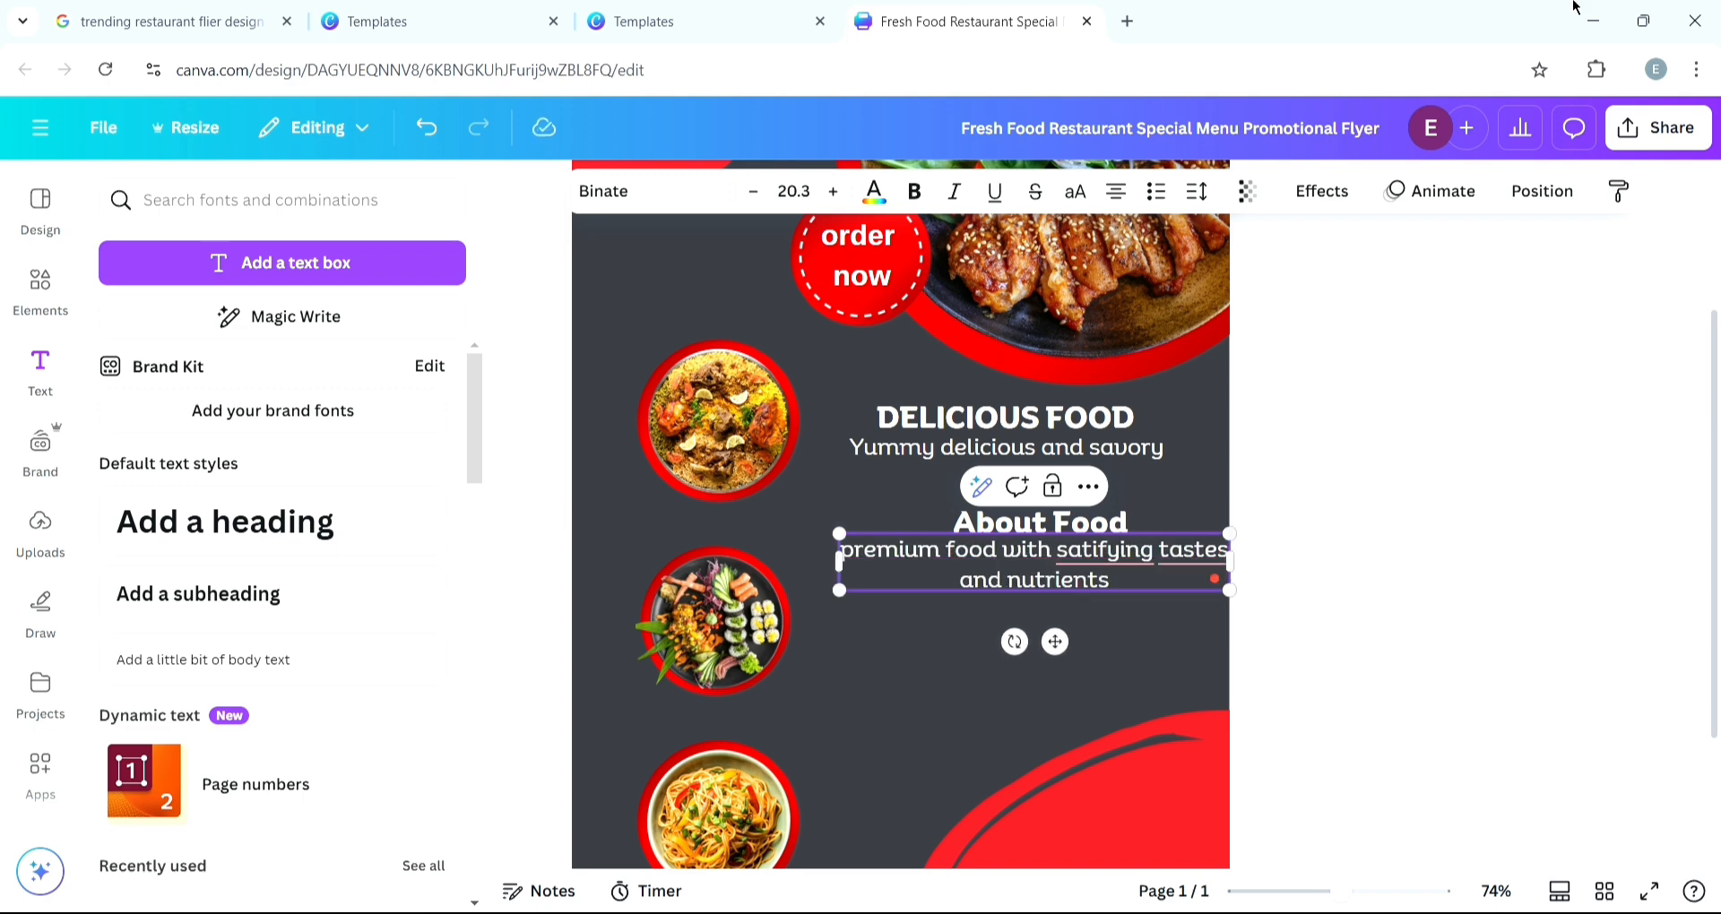
# - Move the About Food heading and its description lower, beside the second dish circle
pyautogui.press('Escape')
pyautogui.moveTo(1230, 563); pyautogui.dragTo(1218, 573)
pyautogui.scroll(1, 1030, 618)
pyautogui.moveTo(985, 611); pyautogui.dragTo(986, 662)
pyautogui.moveTo(1021, 558); pyautogui.dragTo(1029, 596)
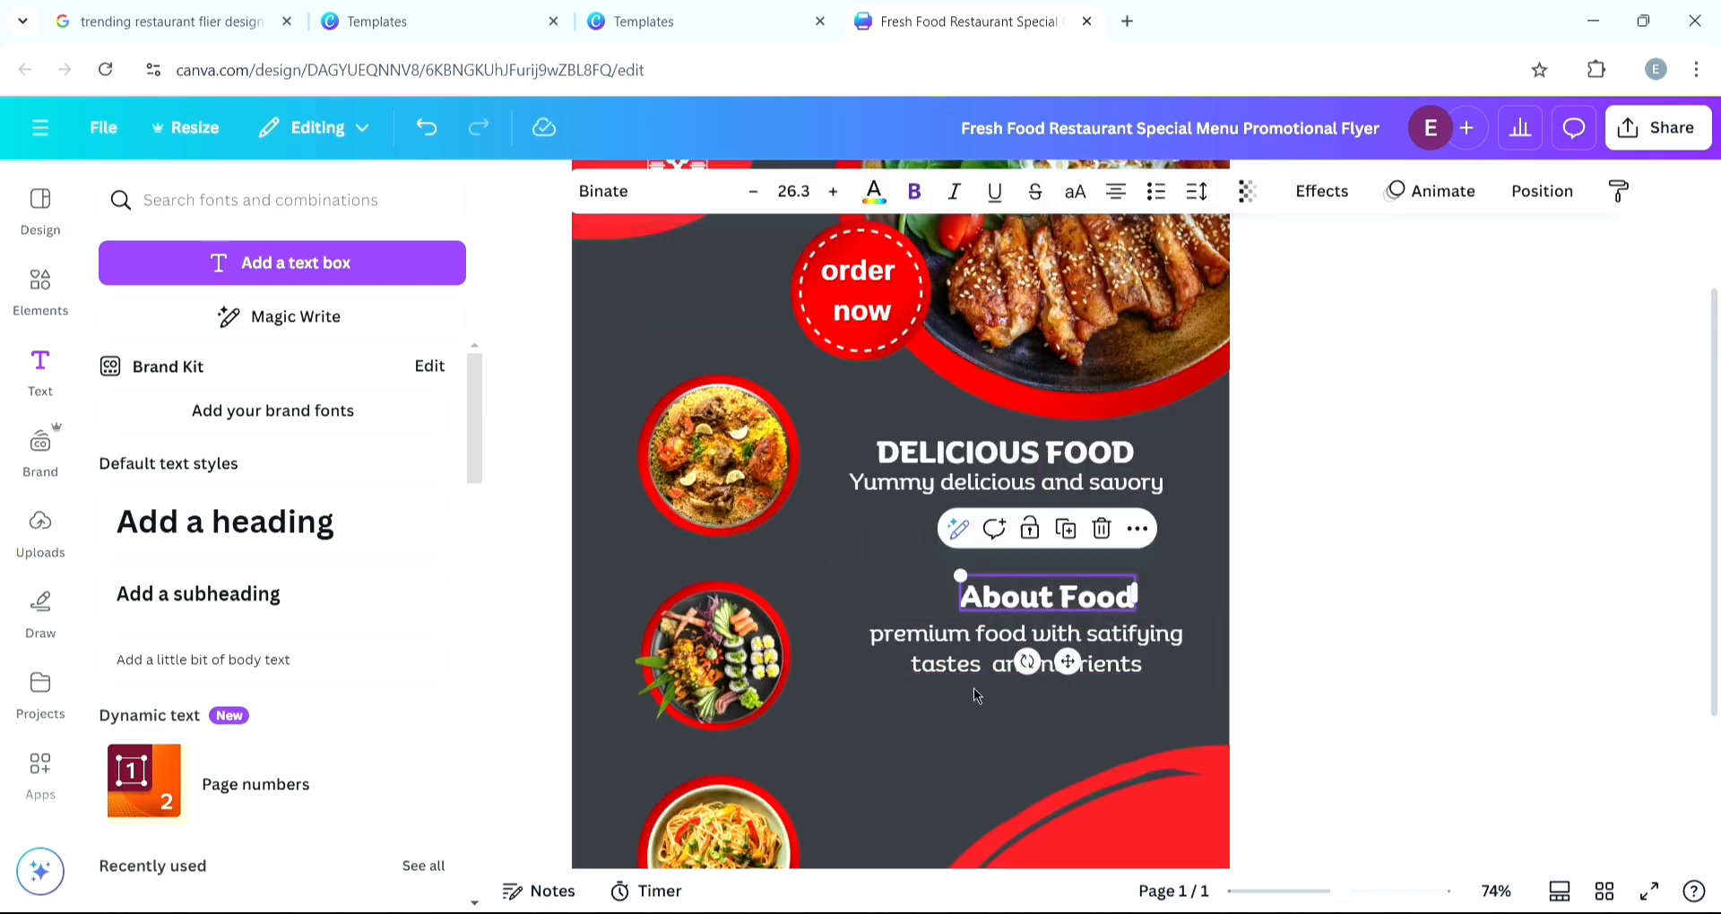
# - Duplicate a text box into the bottom-right red oval, change it to "Order Now" and make it bold
pyautogui.click(394, 22)
pyautogui.click(929, 25)
pyautogui.hotkey('ctrl', 'd')
pyautogui.moveTo(1082, 439); pyautogui.dragTo(1130, 644)
pyautogui.doubleClick(1118, 649)
pyautogui.write('Order Now')
pyautogui.moveTo(1305, 644); pyautogui.dragTo(1140, 643)
pyautogui.moveTo(1039, 643); pyautogui.dragTo(1127, 633)
pyautogui.click(914, 191)
pyautogui.moveTo(1010, 619); pyautogui.dragTo(982, 616)
pyautogui.moveTo(1112, 633); pyautogui.dragTo(1121, 649)
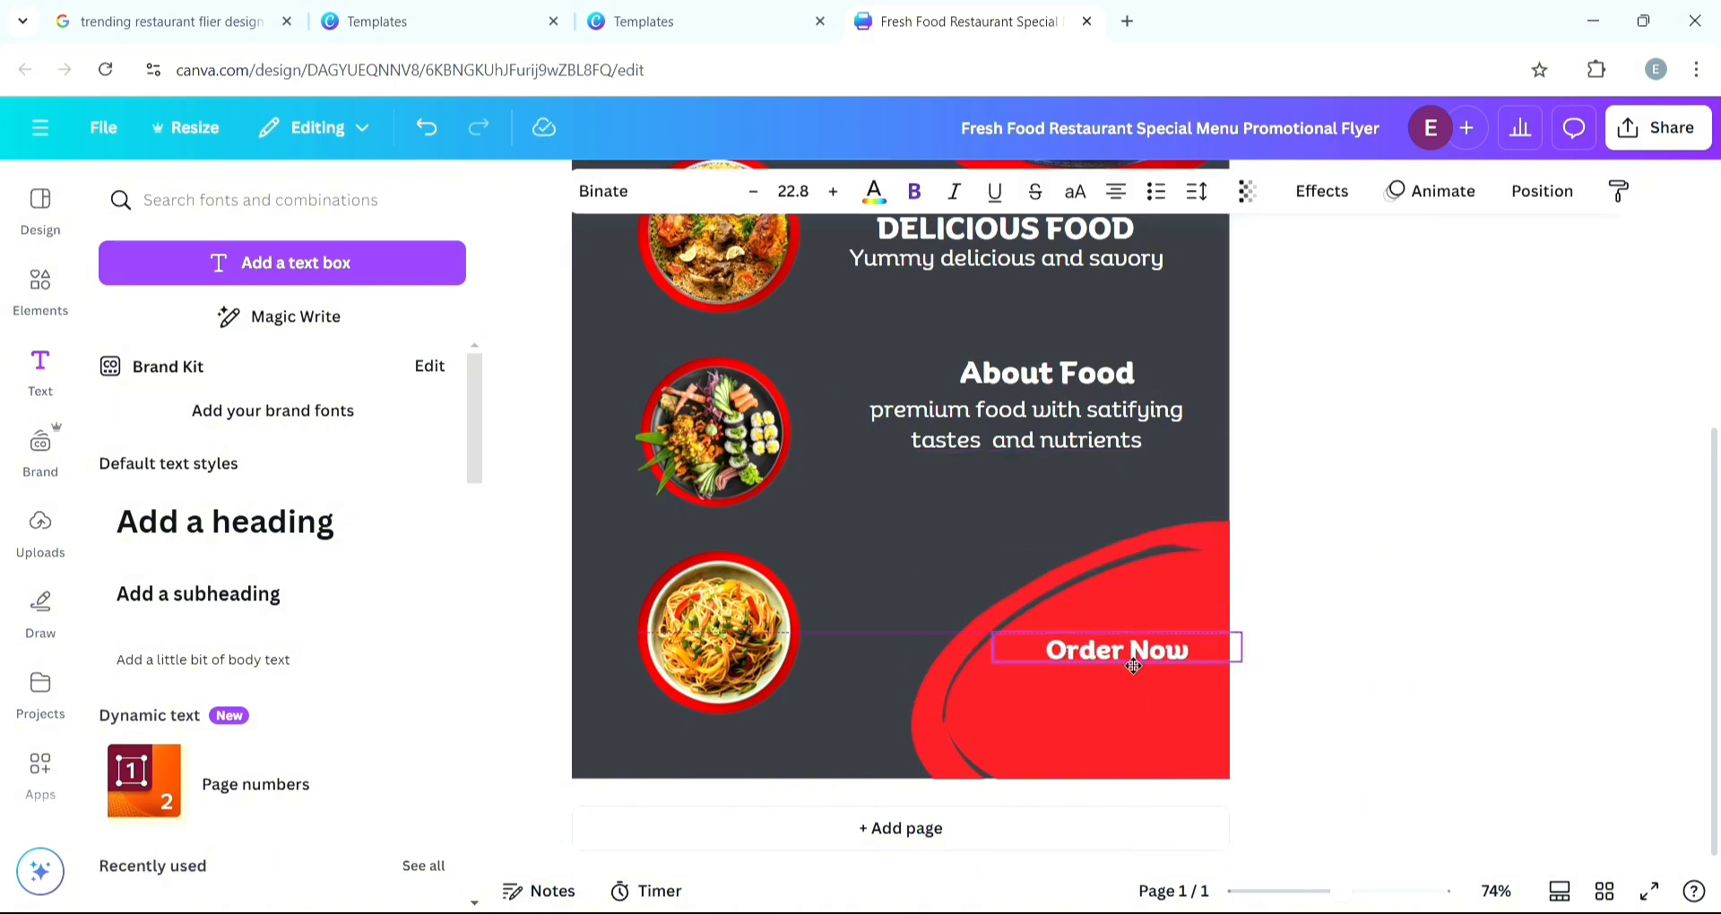
# - Add the restaurant's phone number as a line below Order Now in the bottom-right red oval
pyautogui.click(394, 22)
pyautogui.click(879, 27)
pyautogui.doubleClick(1088, 694)
pyautogui.write('123-345-666')
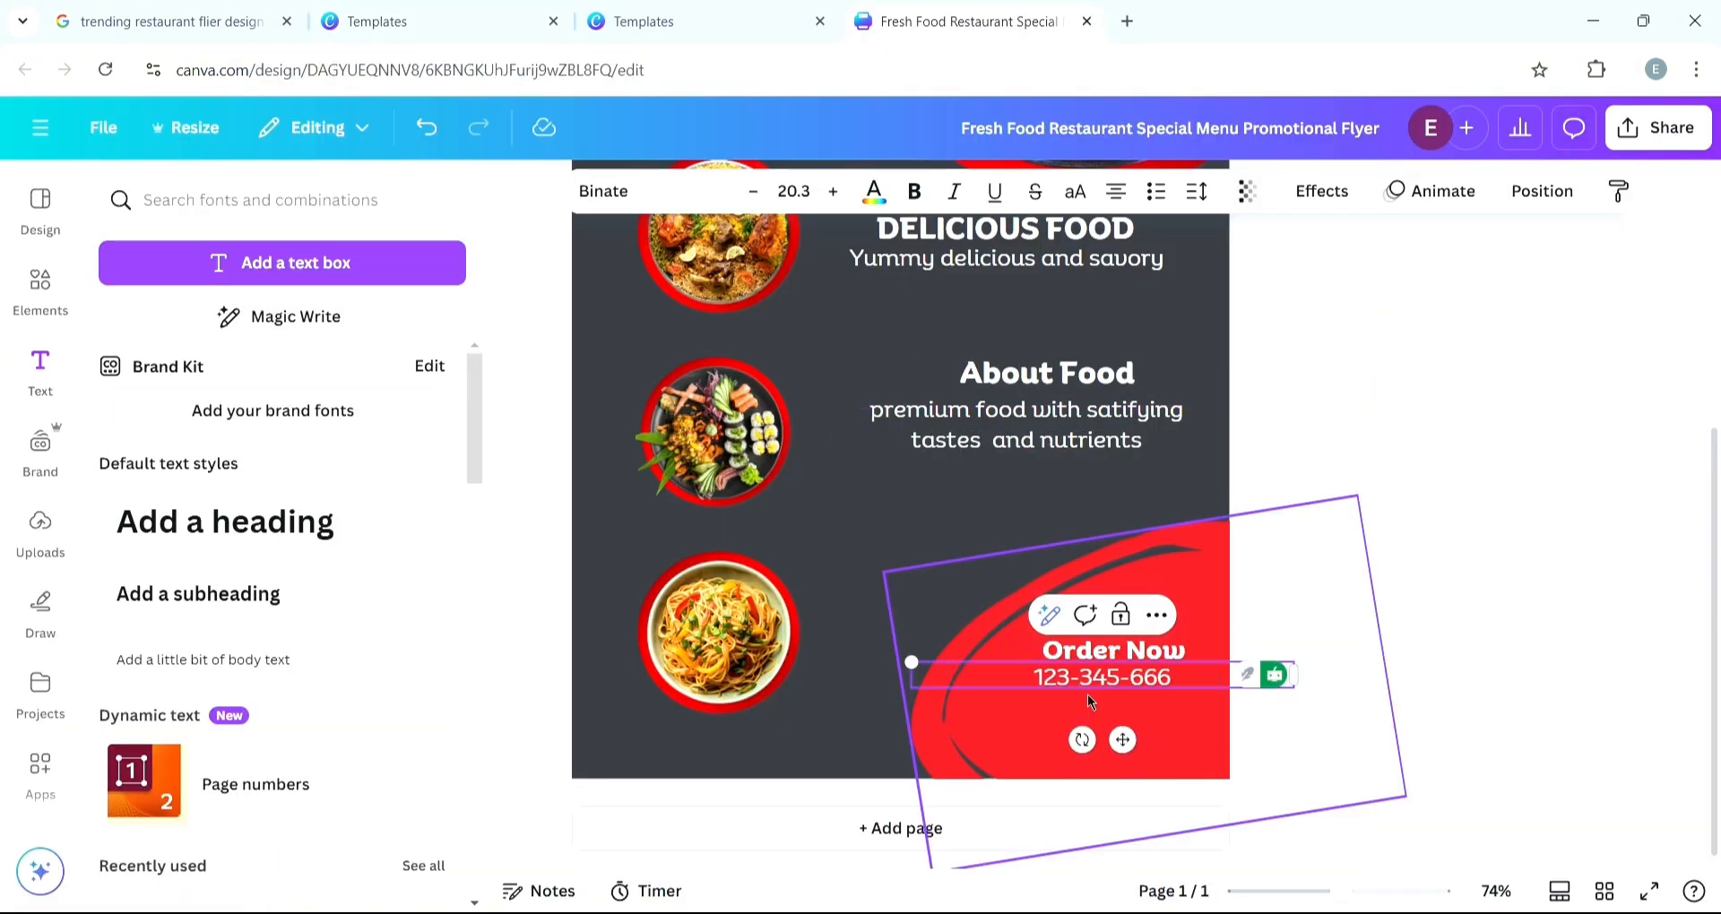
pyautogui.press('BackSpace')
pyautogui.write('7-343')
pyautogui.moveTo(1051, 680); pyautogui.dragTo(1043, 703)
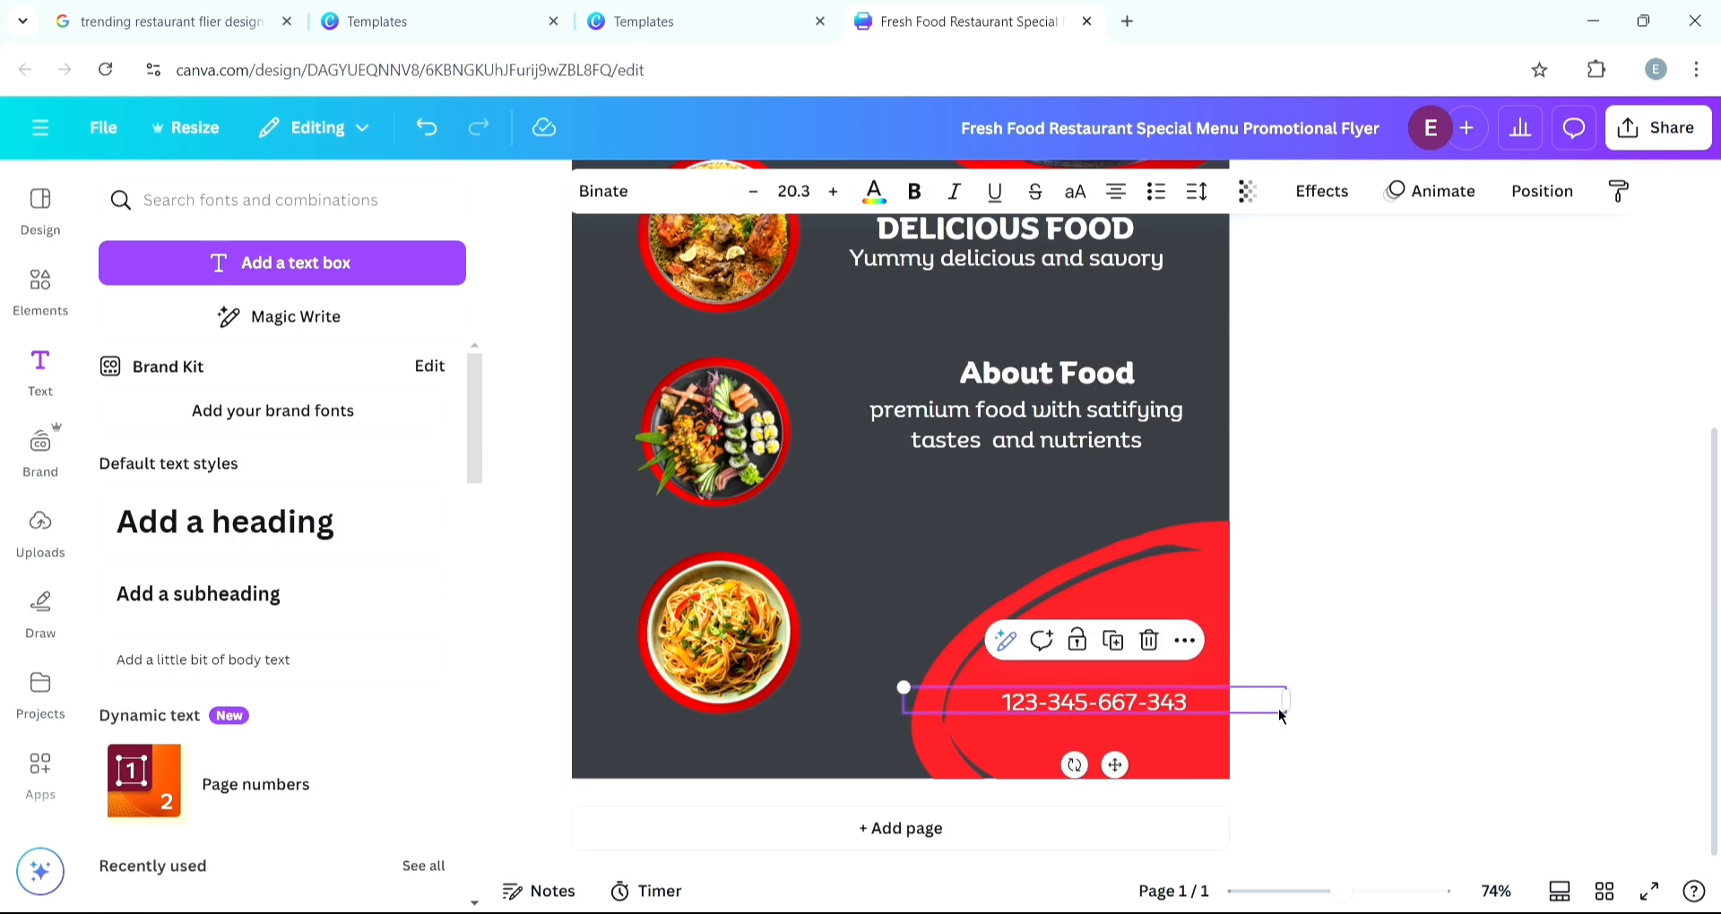
pyautogui.moveTo(1151, 661); pyautogui.dragTo(1141, 678)
# - Fine-tune the vertical positions of the text blocks beside the dish circles
pyautogui.scroll(-2, 1125, 690)
pyautogui.moveTo(1020, 552); pyautogui.dragTo(1021, 573)
pyautogui.moveTo(1028, 518); pyautogui.dragTo(1036, 539)
pyautogui.moveTo(1001, 440)
pyautogui.mouseDown()
pyautogui.moveTo(1009, 481)
pyautogui.moveTo(996, 434)
pyautogui.mouseUp()
pyautogui.click(1237, 554)
# - Compare with the reference and enlarge the DELICIOUS FOOD heading's font size by one step
pyautogui.click(768, 20)
pyautogui.click(941, 22)
pyautogui.click(982, 435)
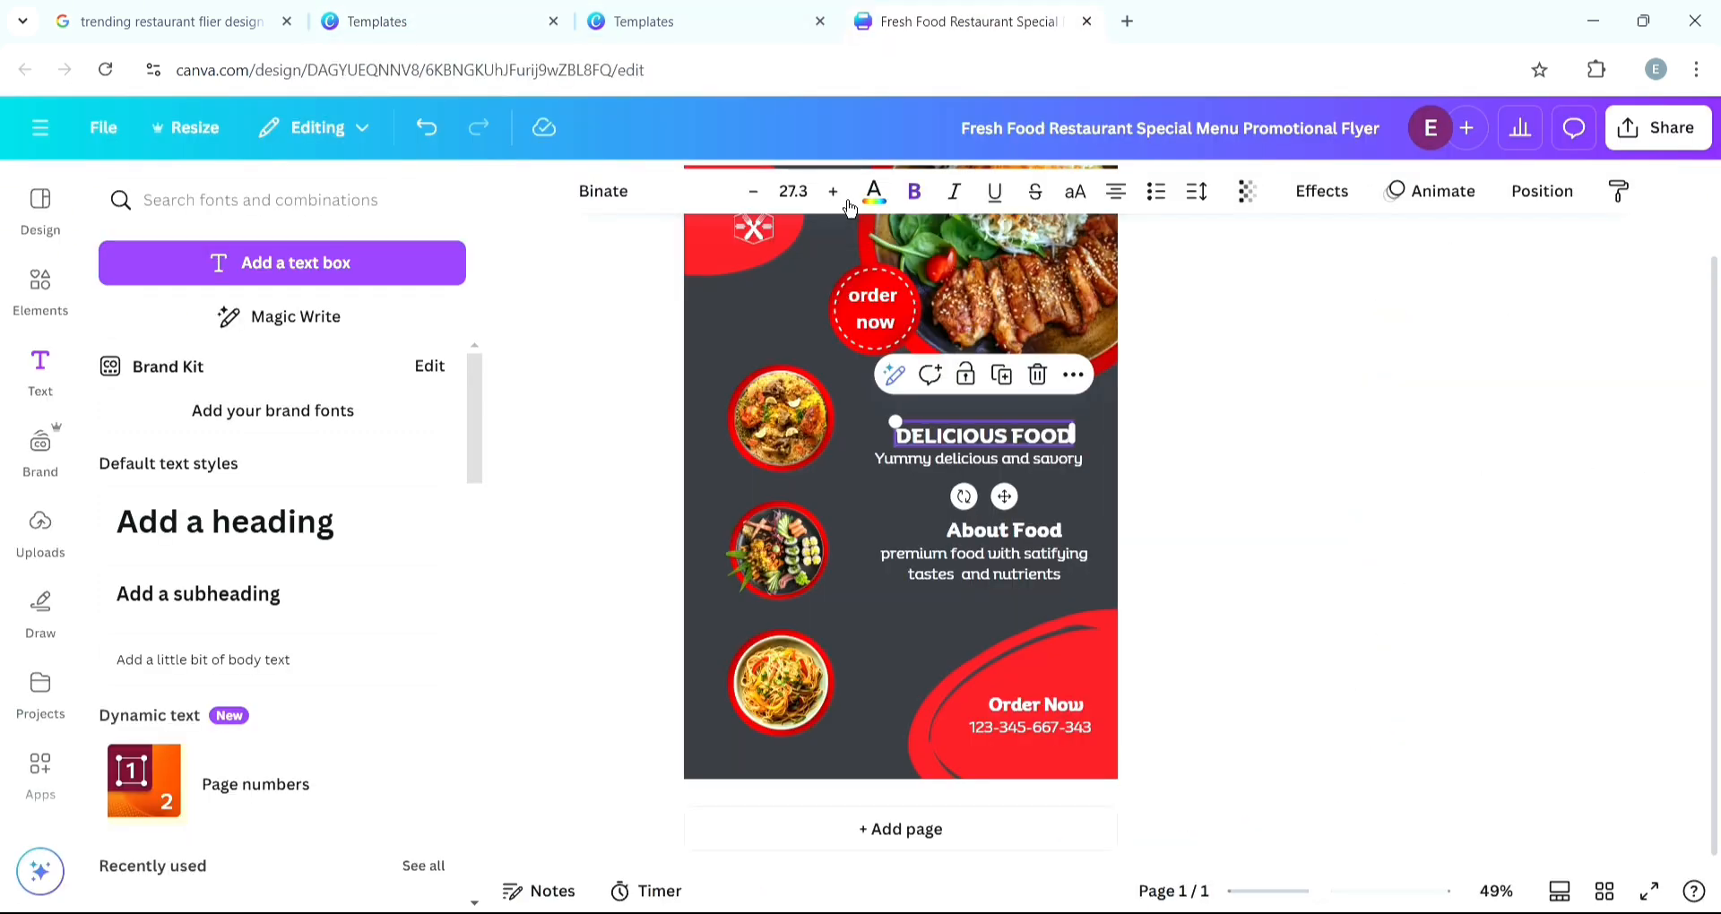
pyautogui.click(834, 192)
pyautogui.click(834, 192)
pyautogui.click(834, 192)
pyautogui.click(1192, 650)
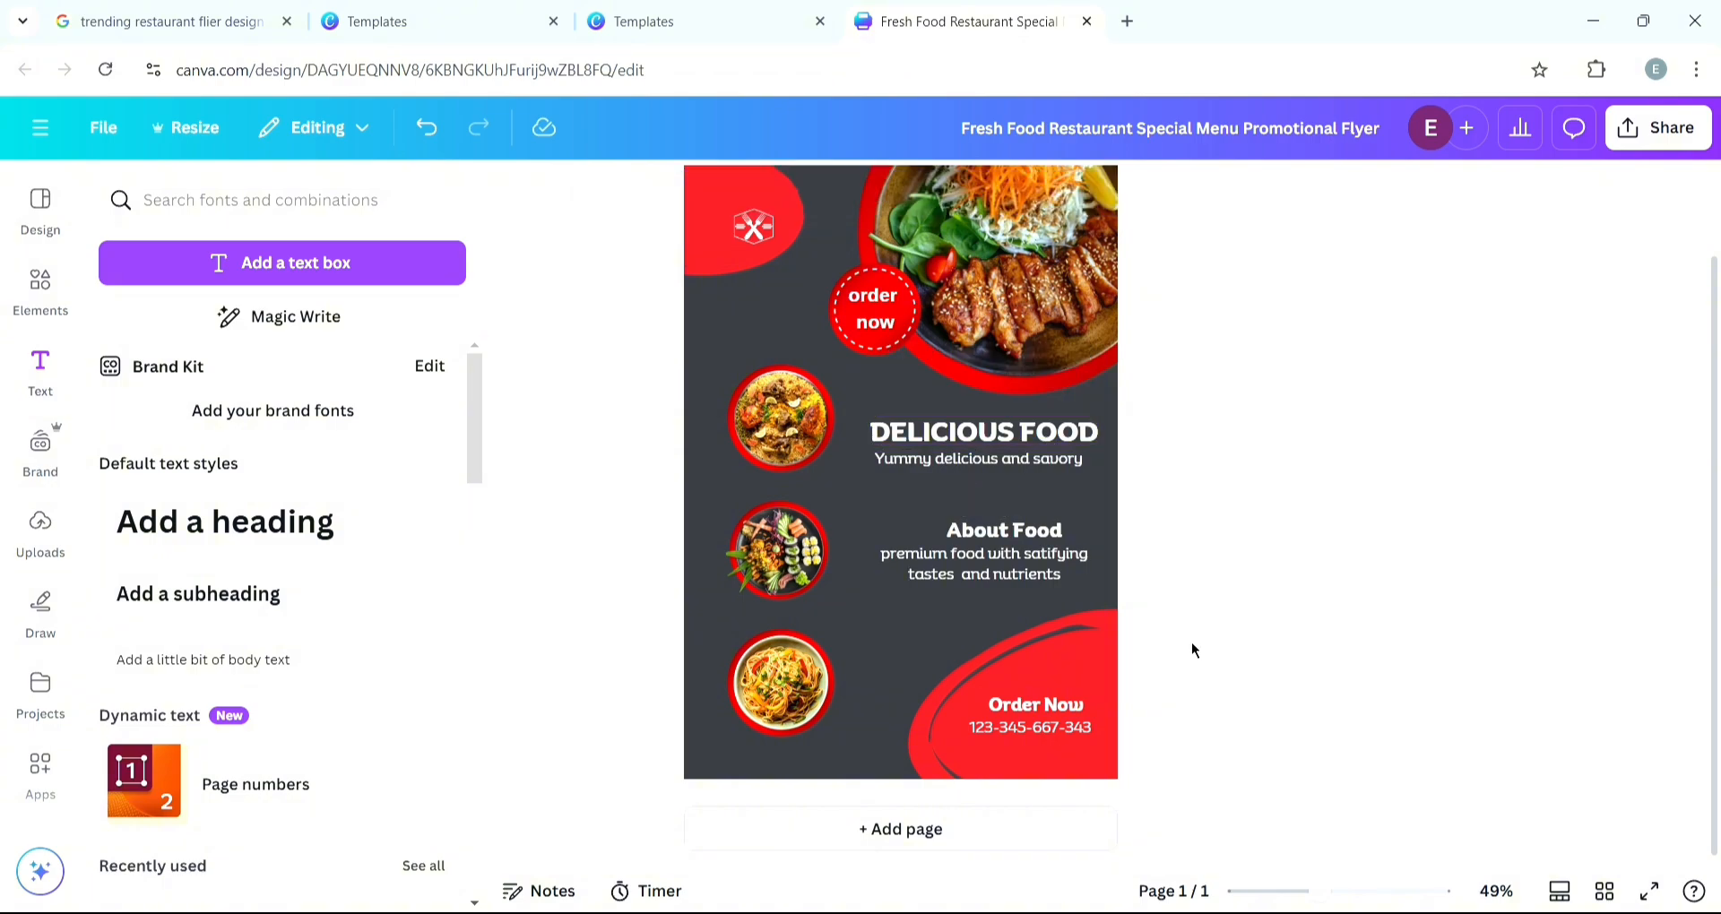
# - Compare the flyer with the reference template
pyautogui.click(681, 20)
pyautogui.click(963, 21)
pyautogui.click(681, 21)
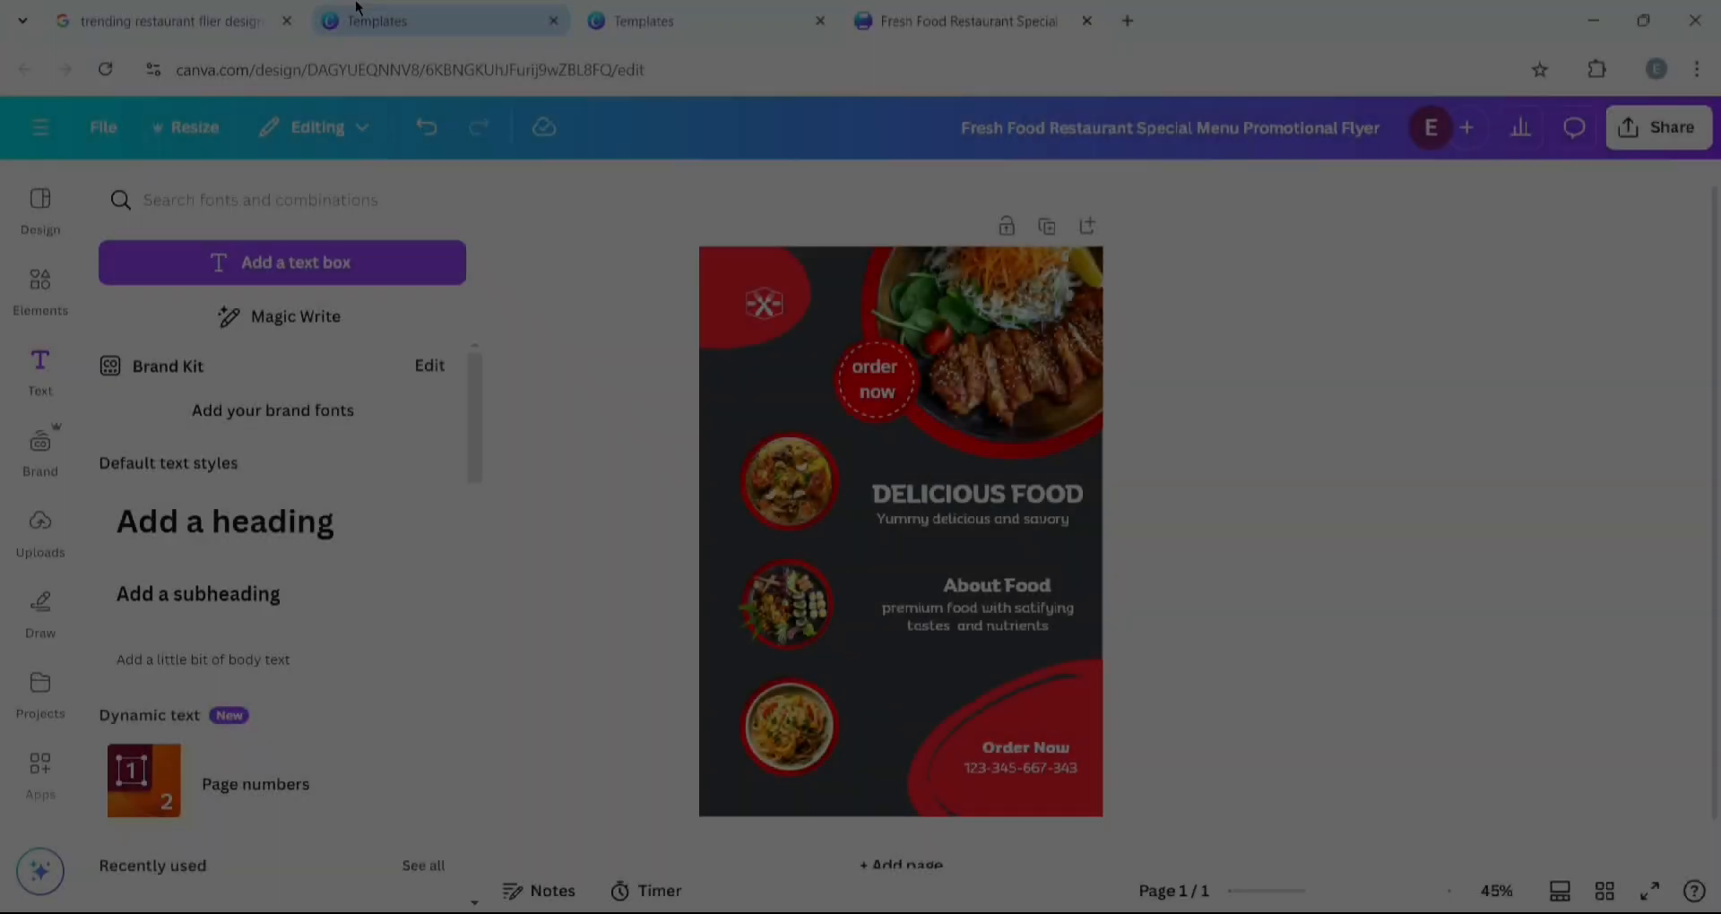
# - Change the flyer's background color to black
pyautogui.click(362, 24)
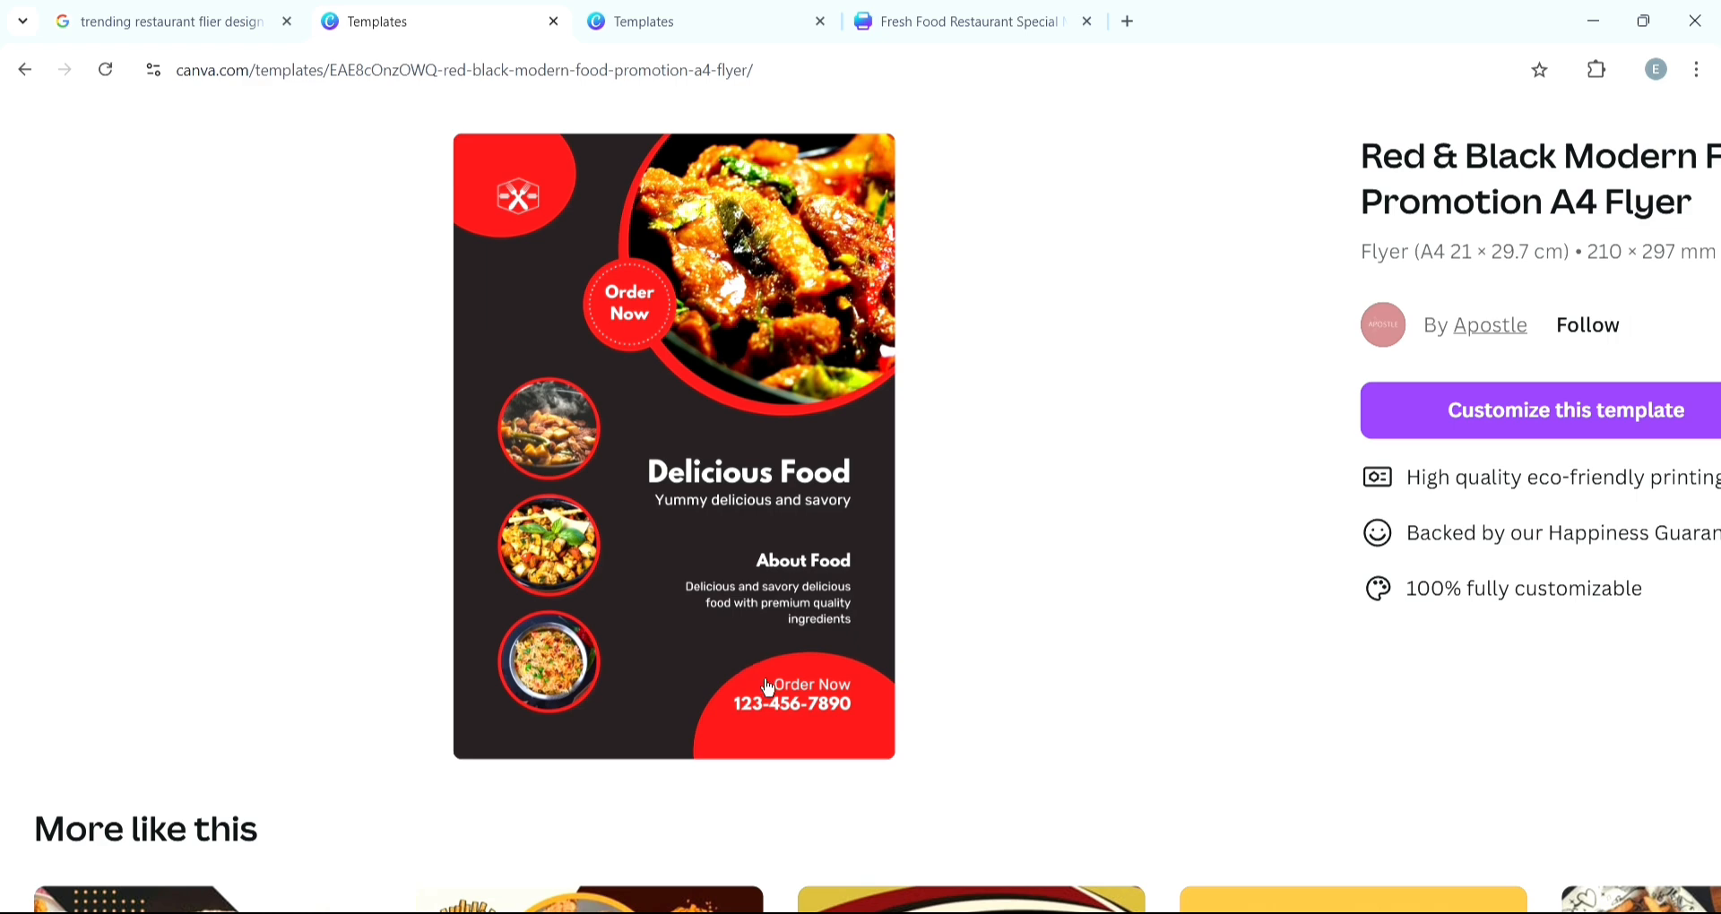
pyautogui.click(917, 12)
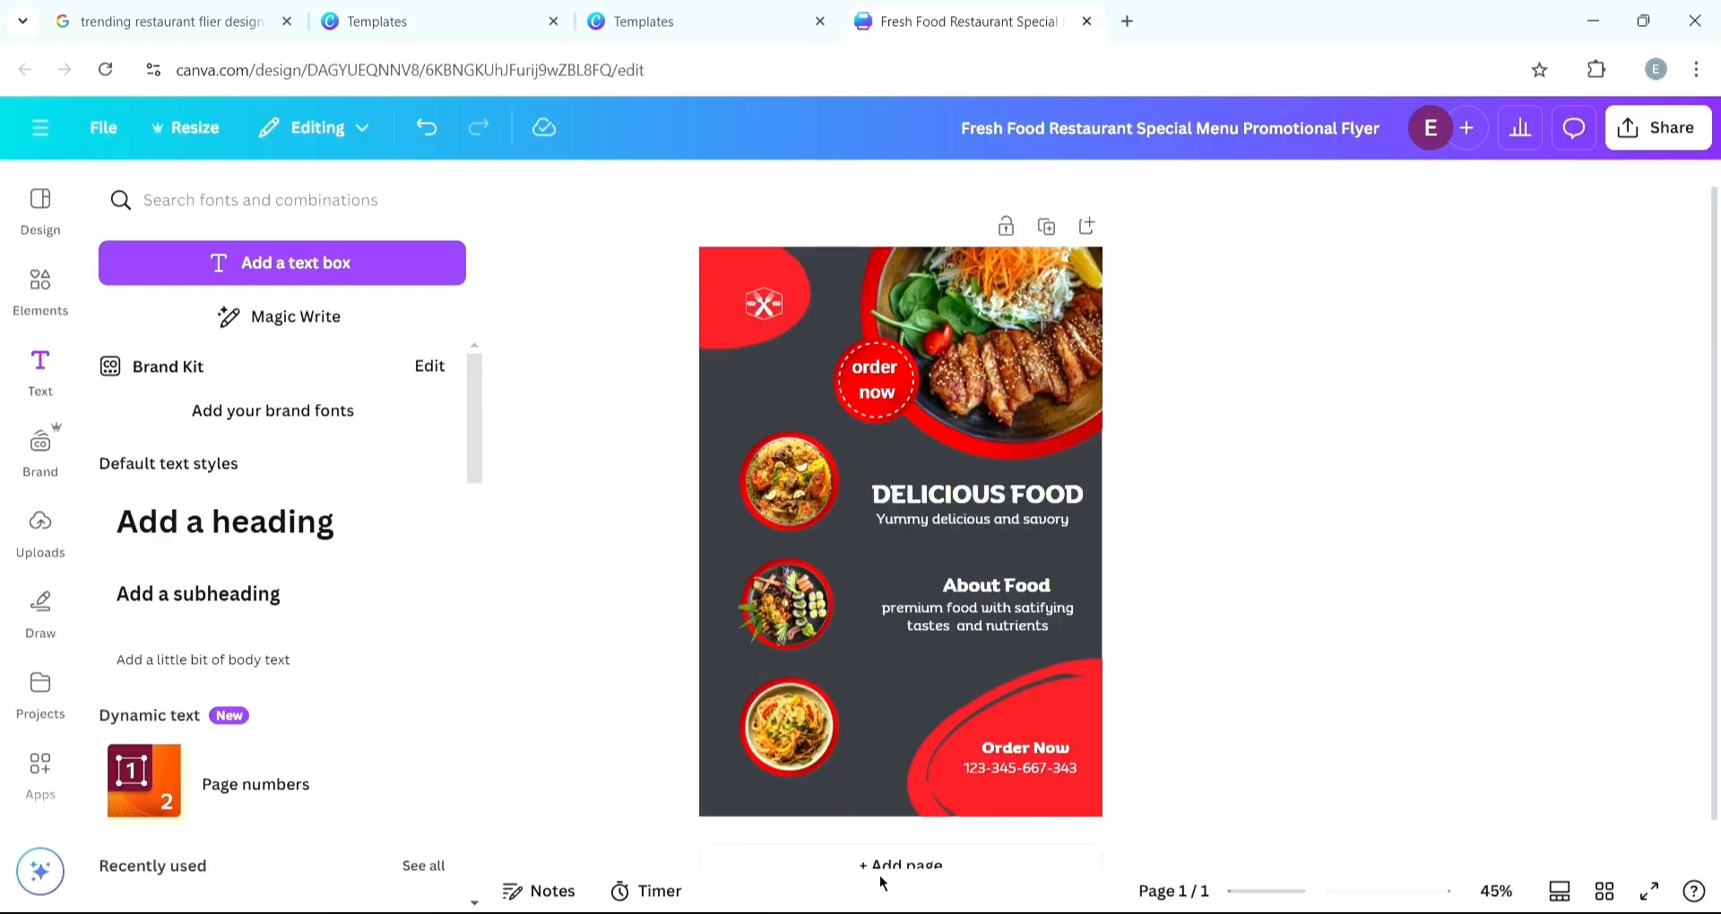
pyautogui.click(804, 810)
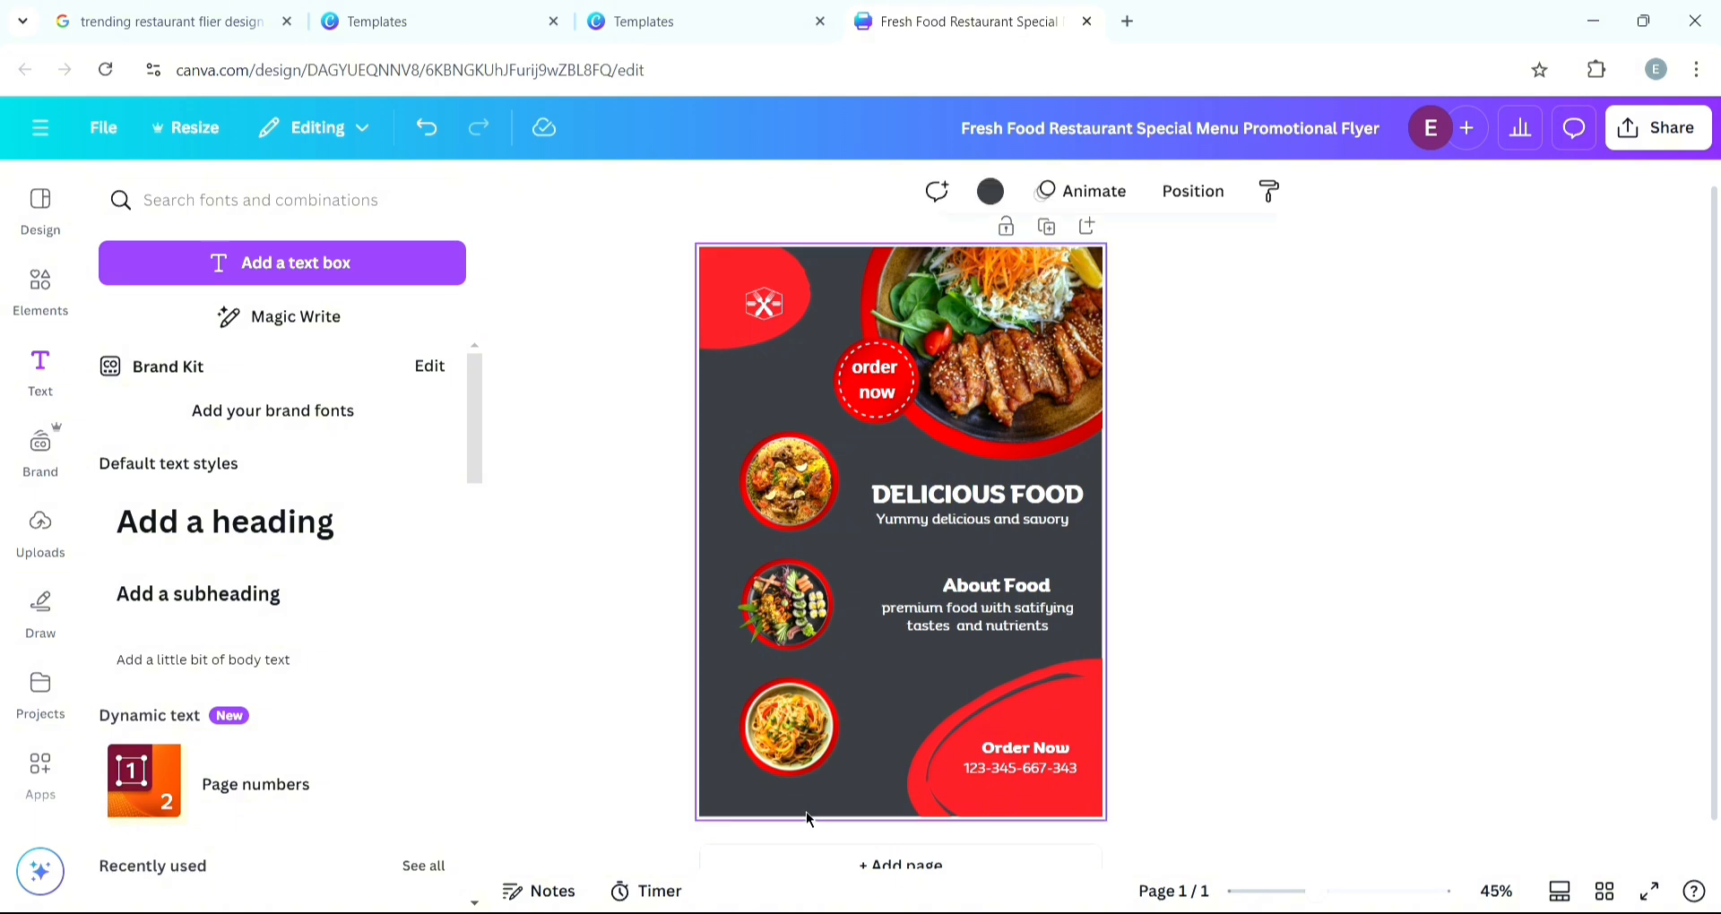
pyautogui.click(993, 197)
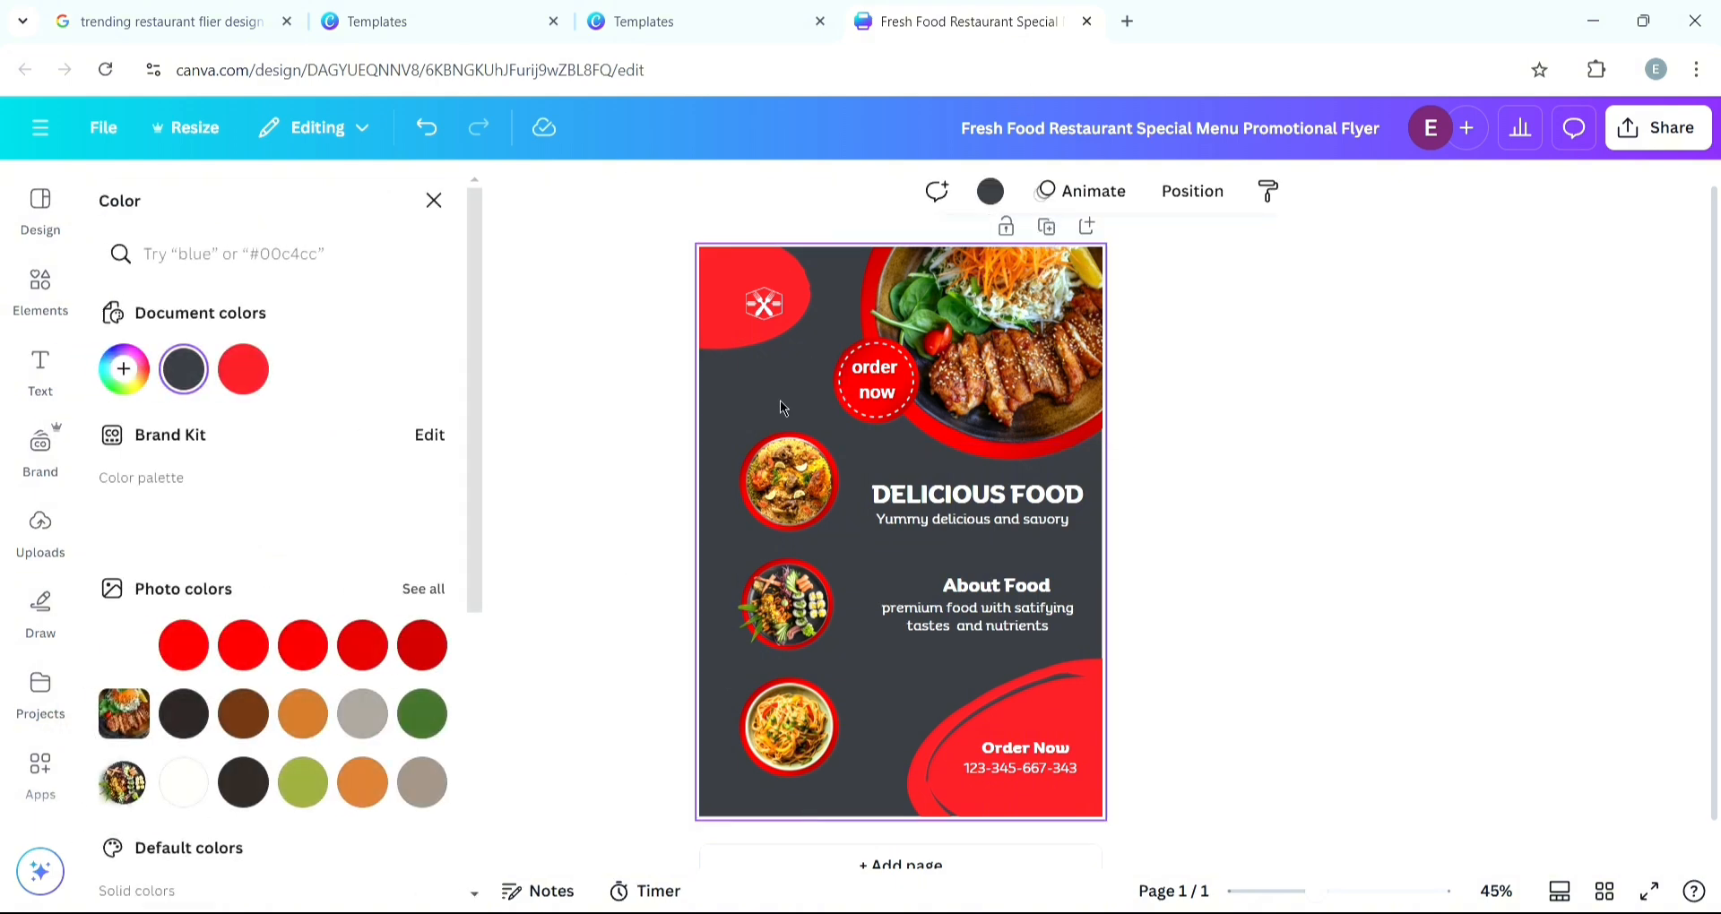
pyautogui.scroll(-4, 170, 449)
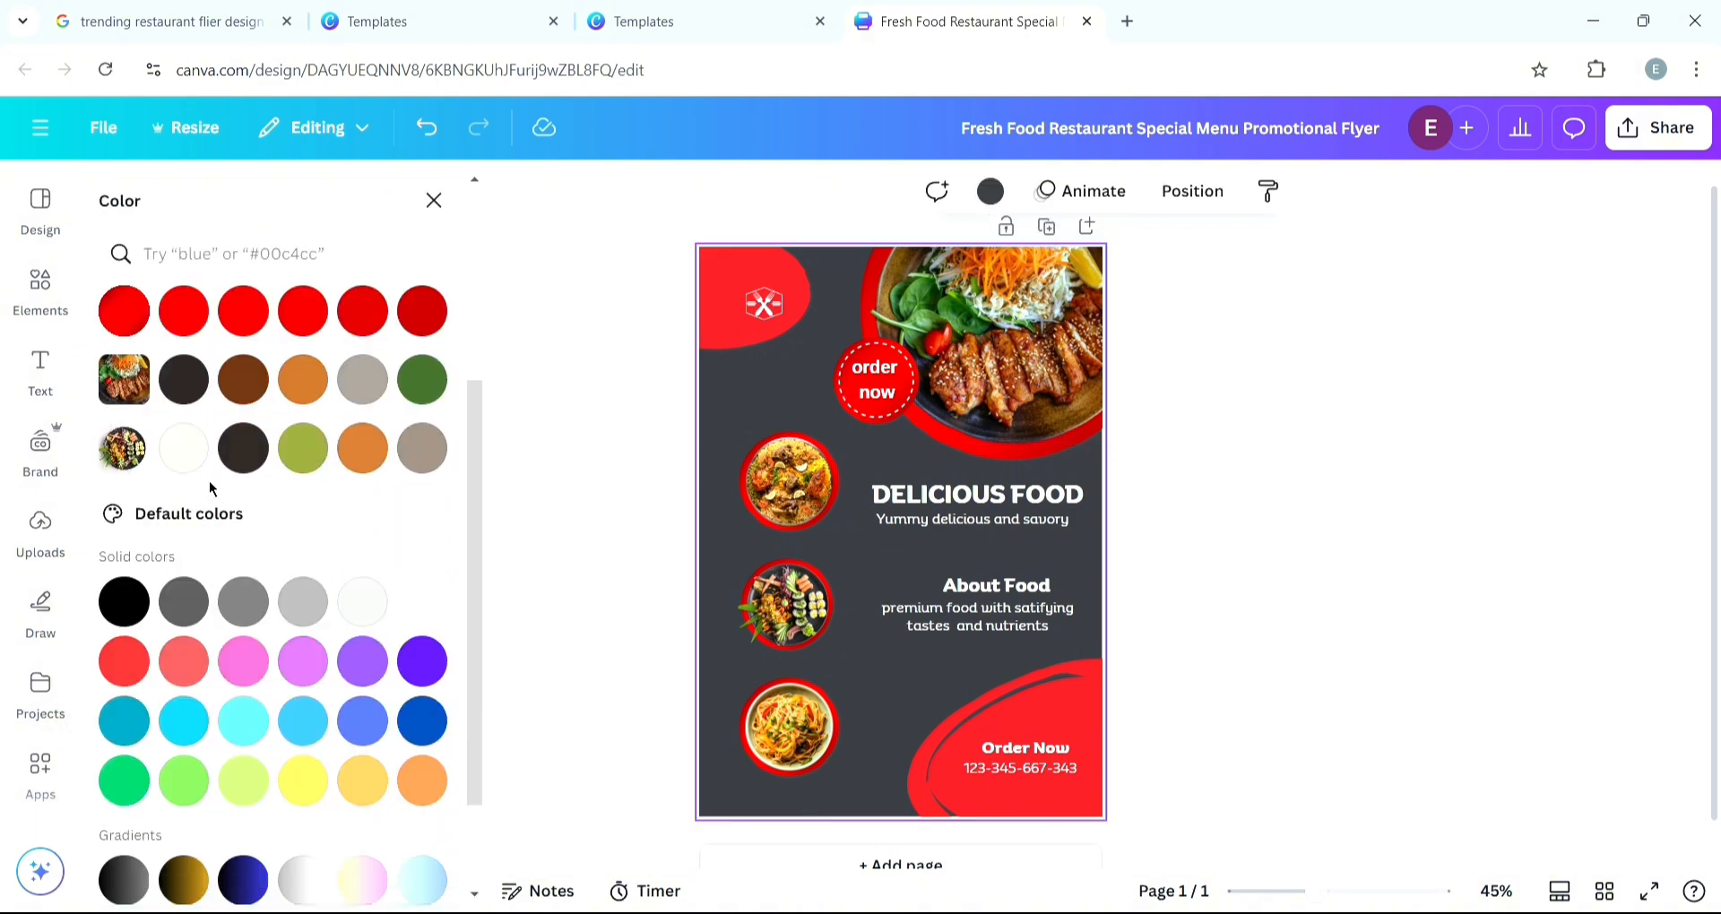
pyautogui.click(259, 449)
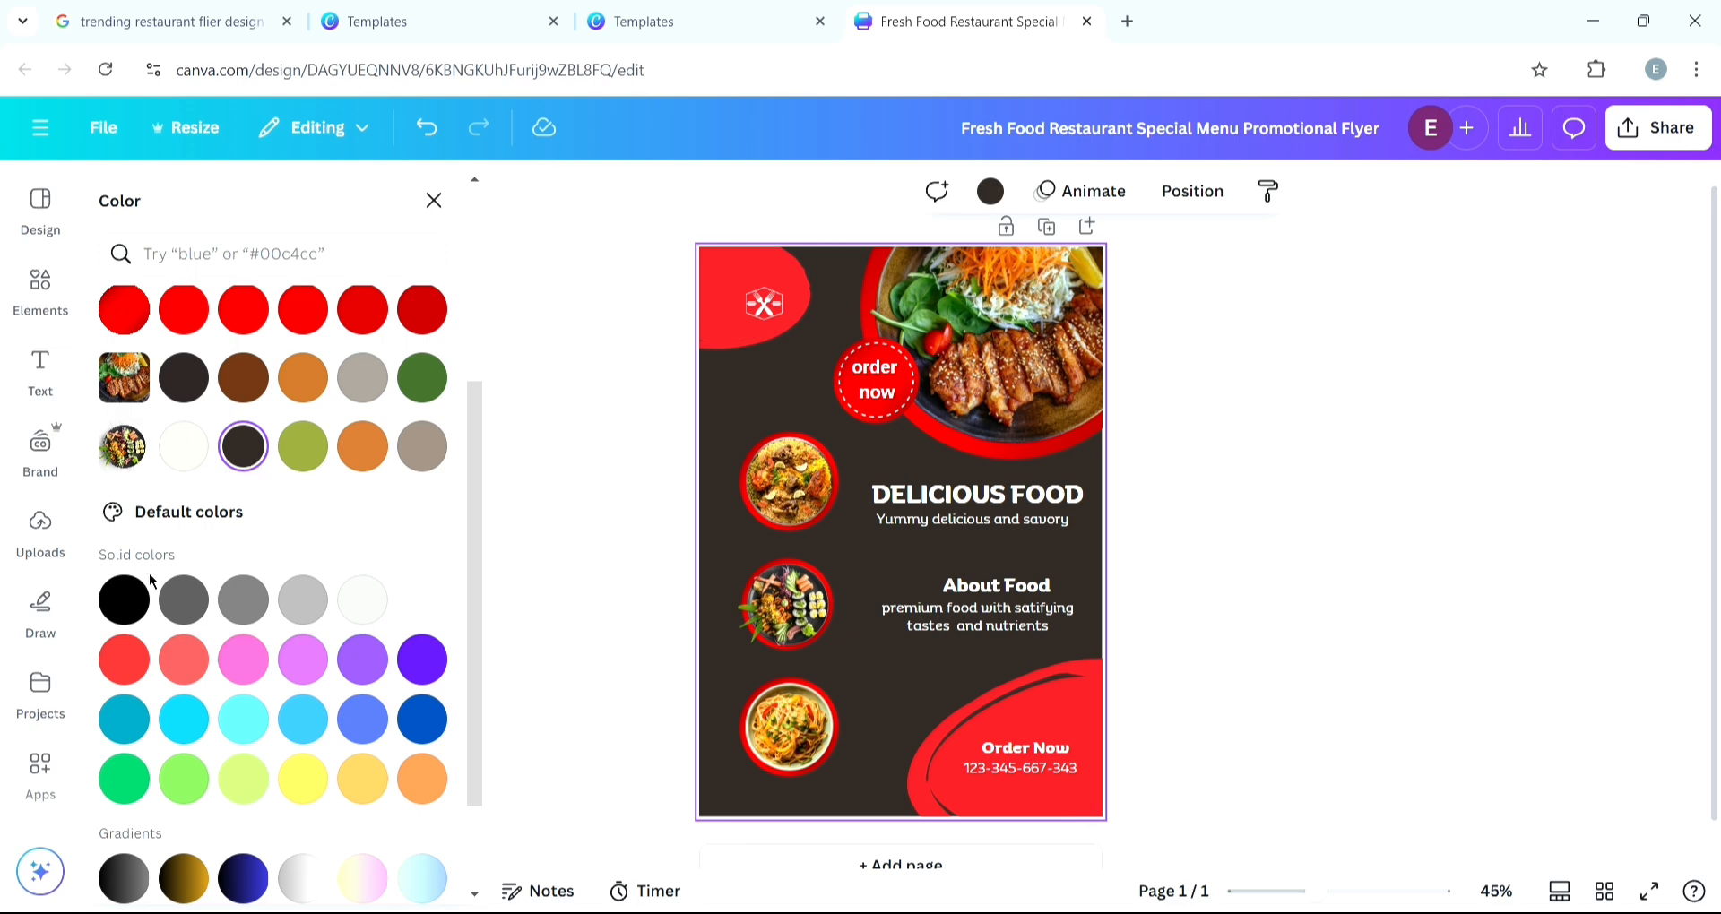
pyautogui.click(142, 613)
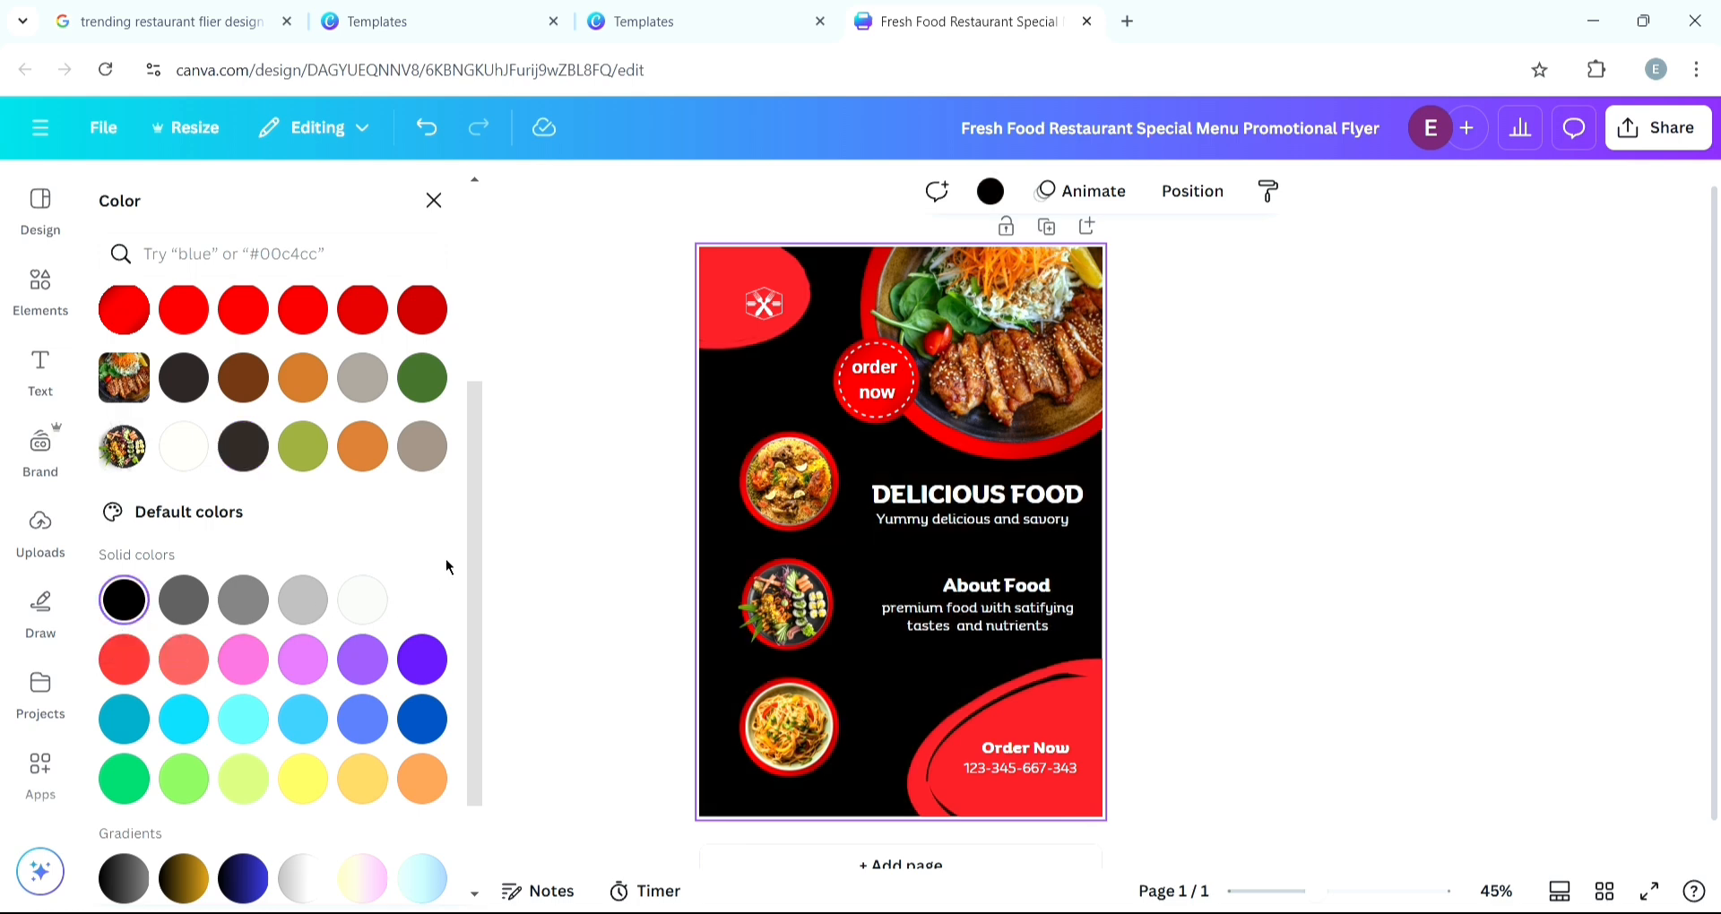
pyautogui.click(1215, 653)
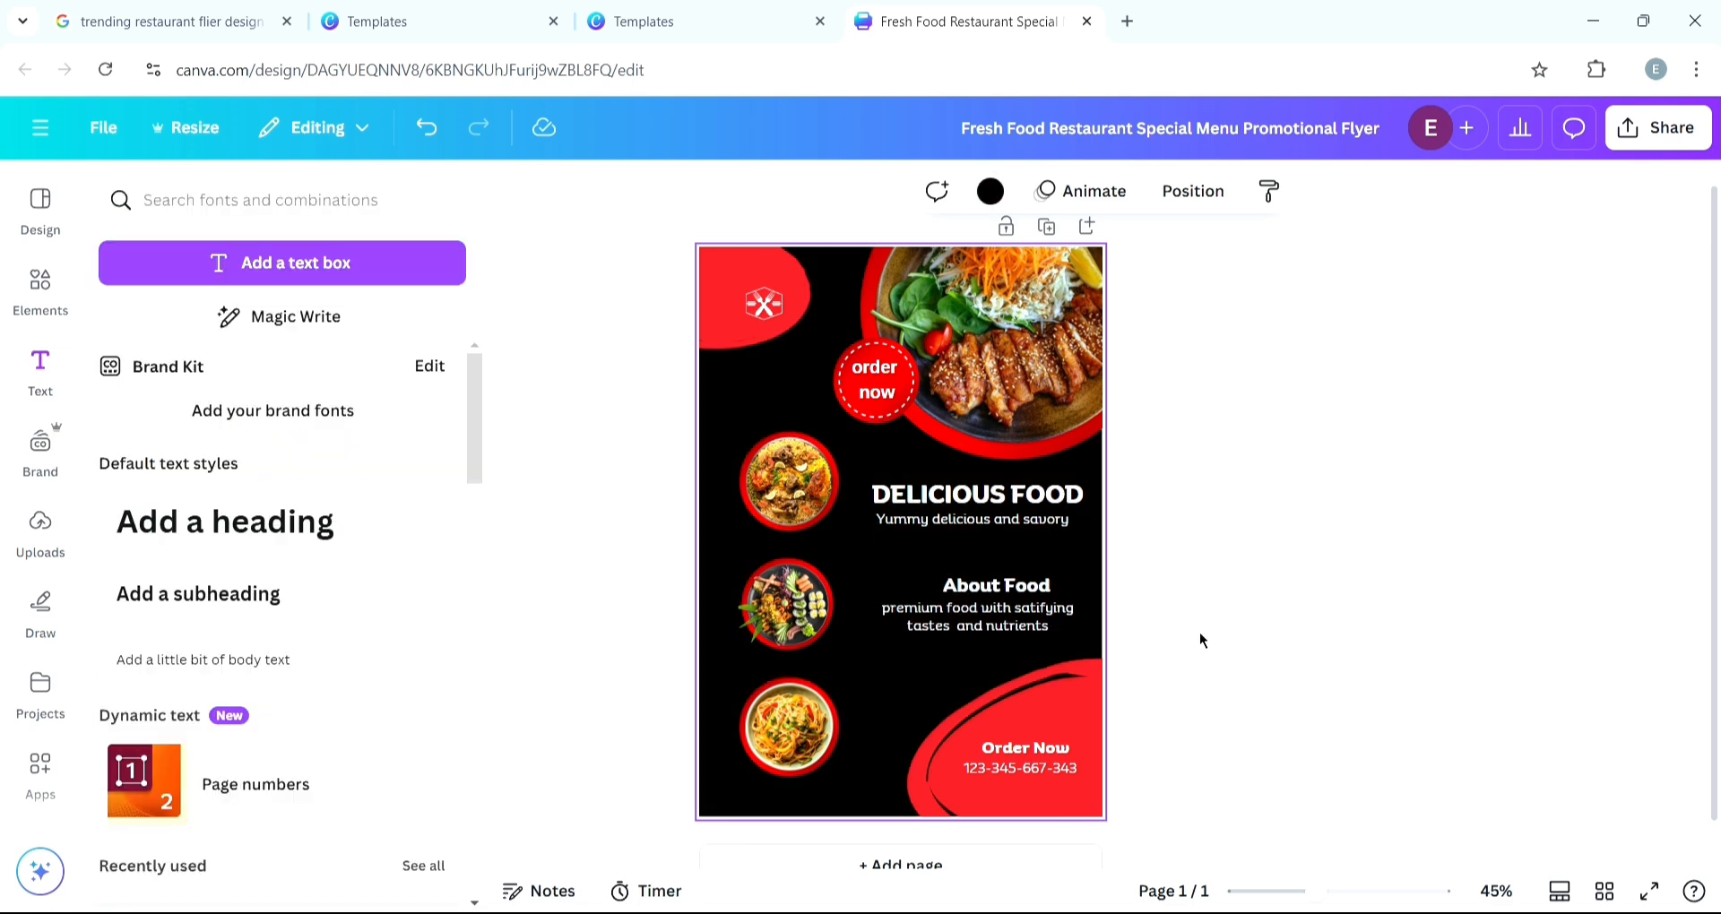
# - Compare the flyer with the reference template
pyautogui.click(381, 26)
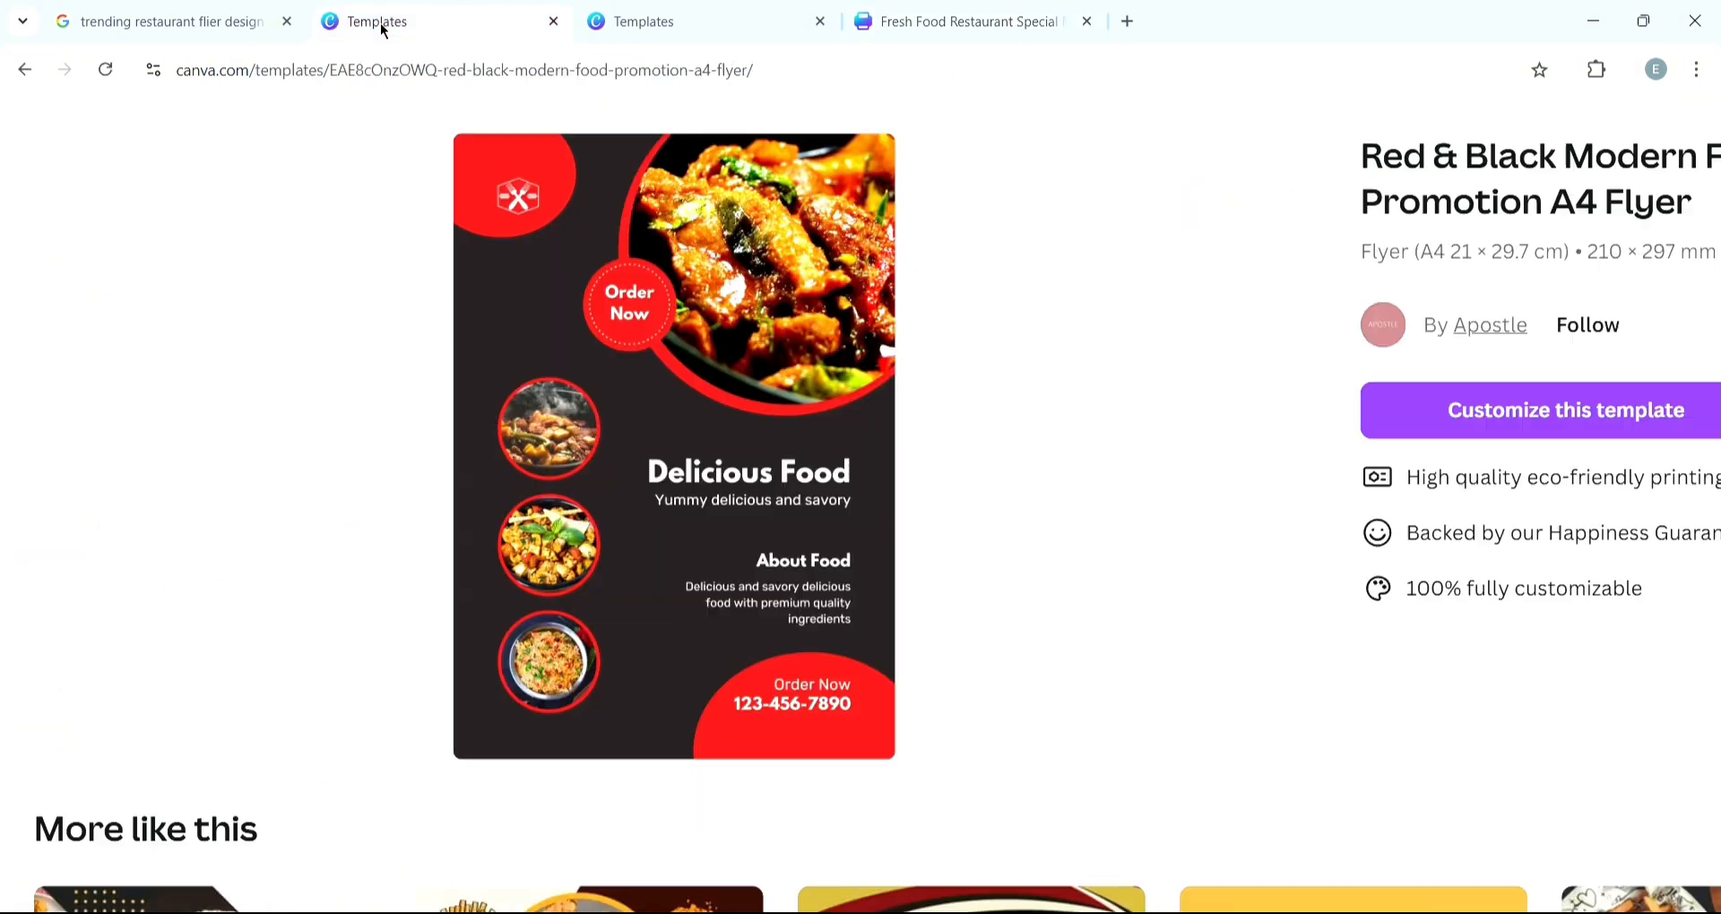
pyautogui.click(1027, 29)
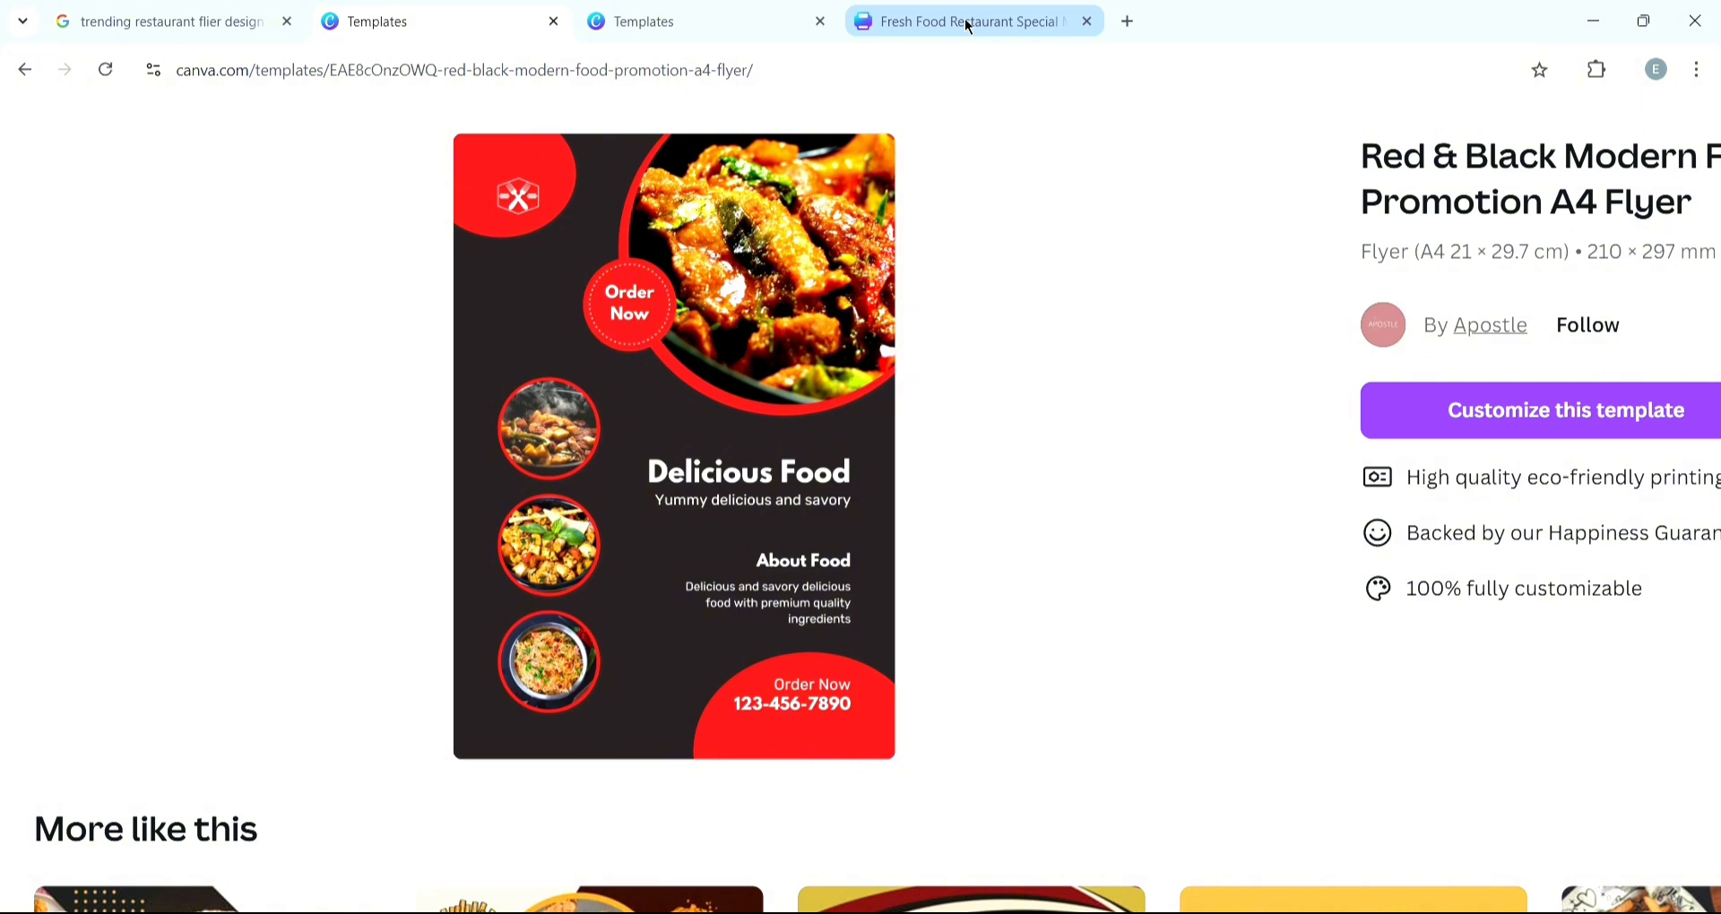
pyautogui.click(968, 23)
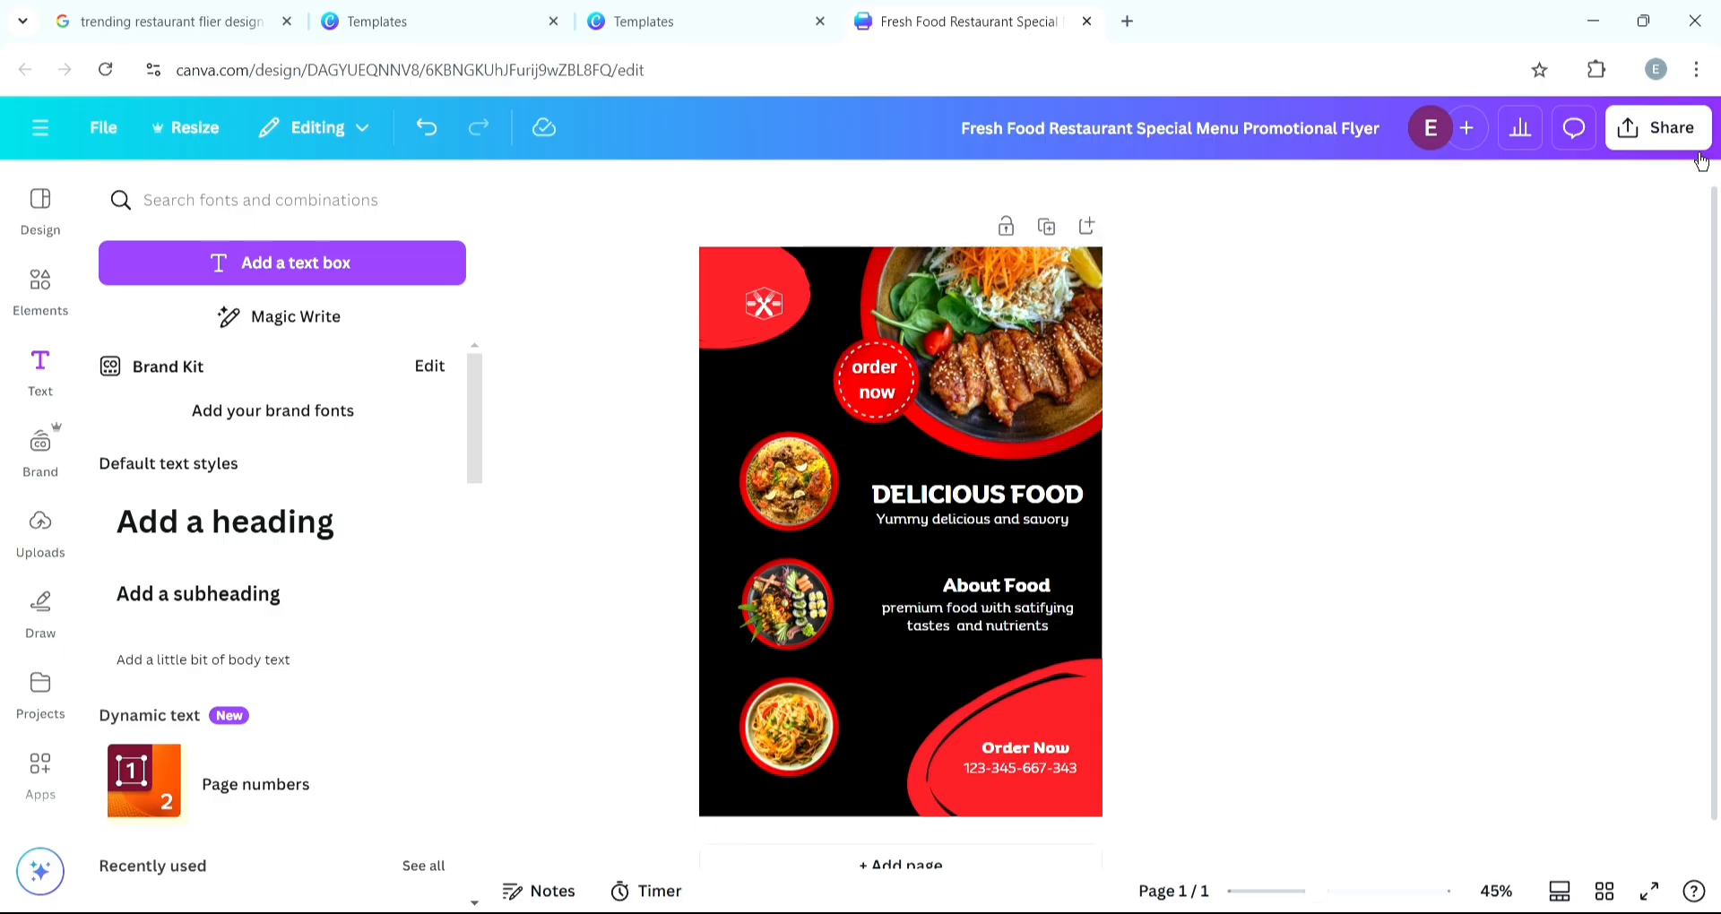
# - Download the flyer as a PNG file
pyautogui.click(1697, 143)
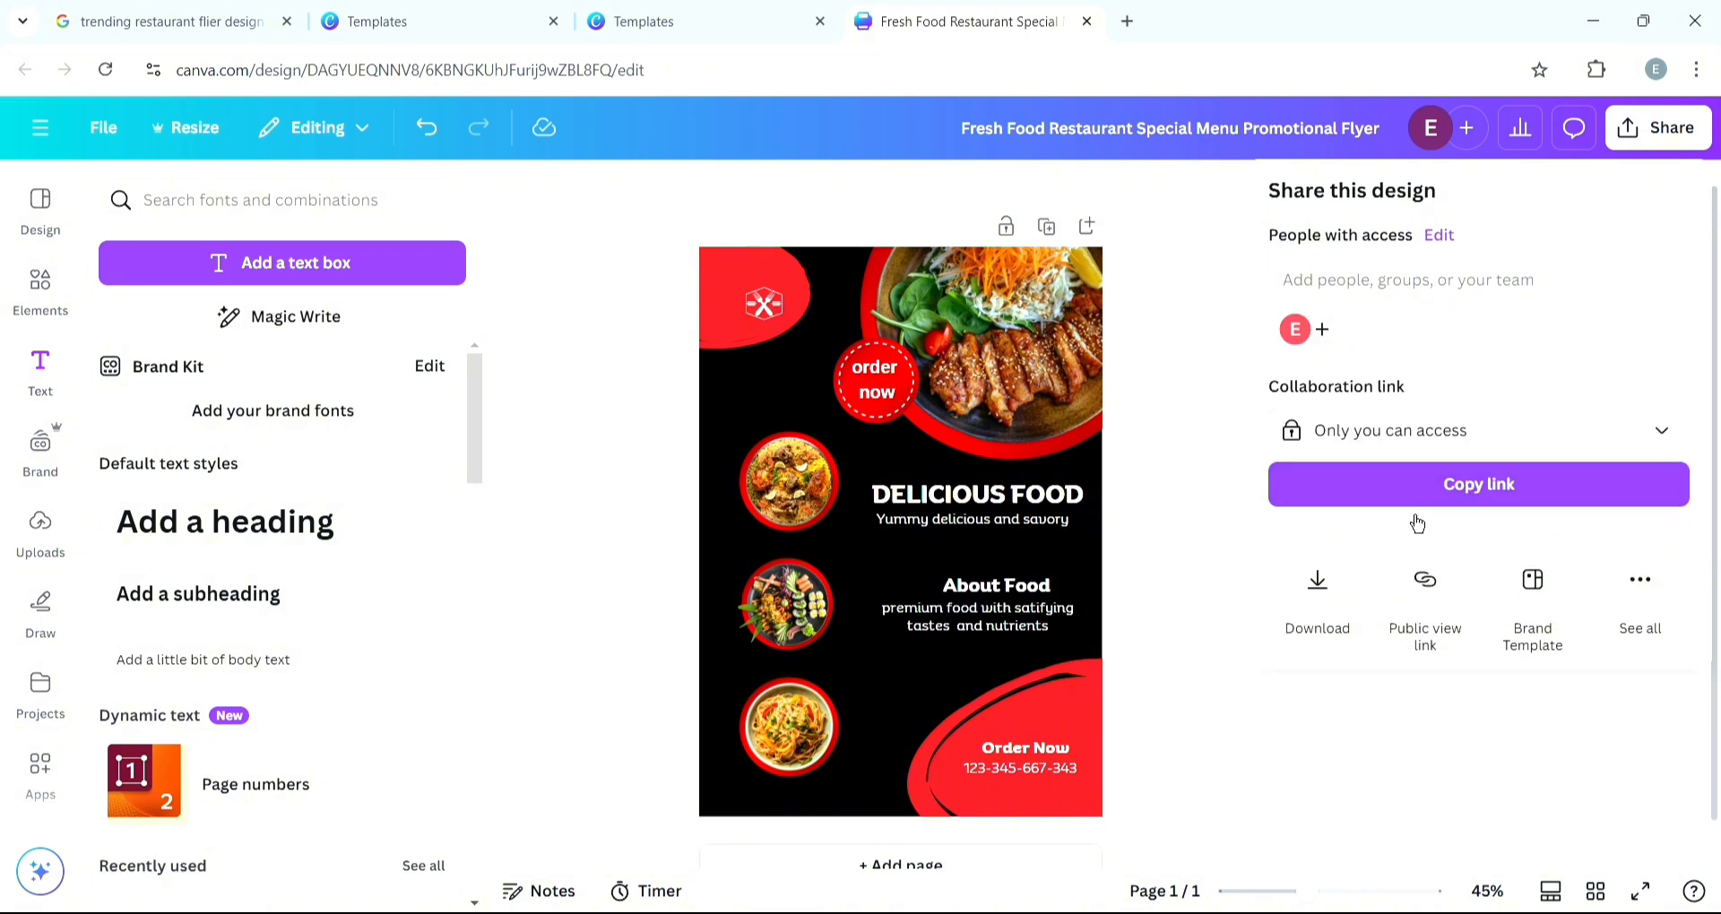
pyautogui.click(1323, 606)
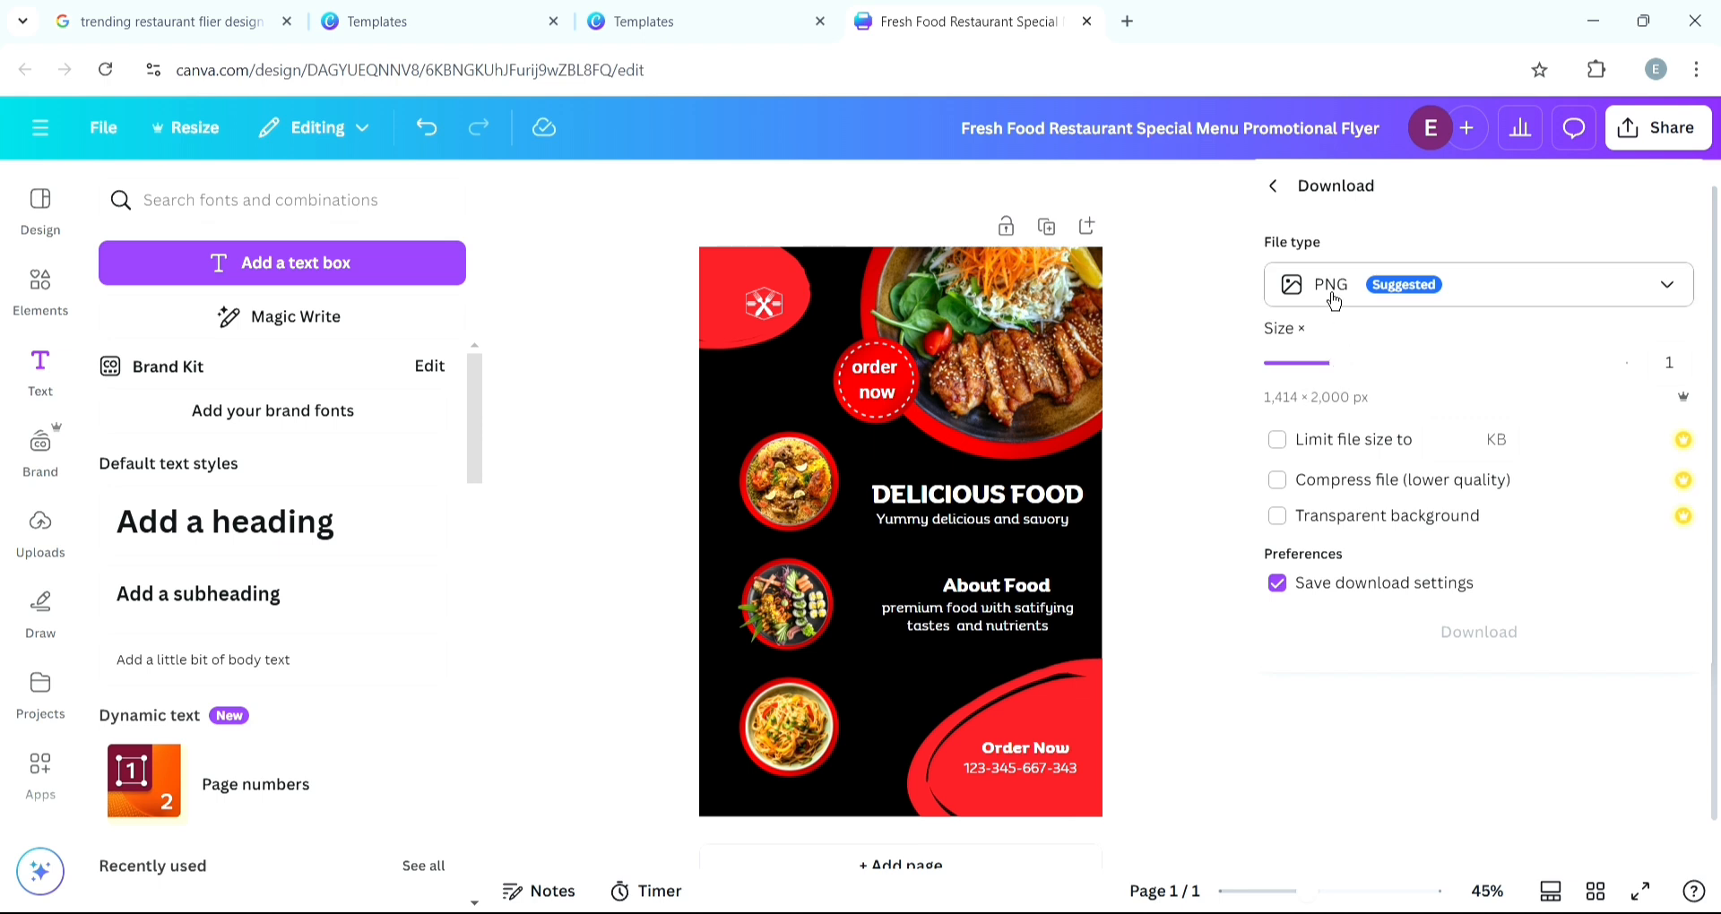
pyautogui.click(1597, 283)
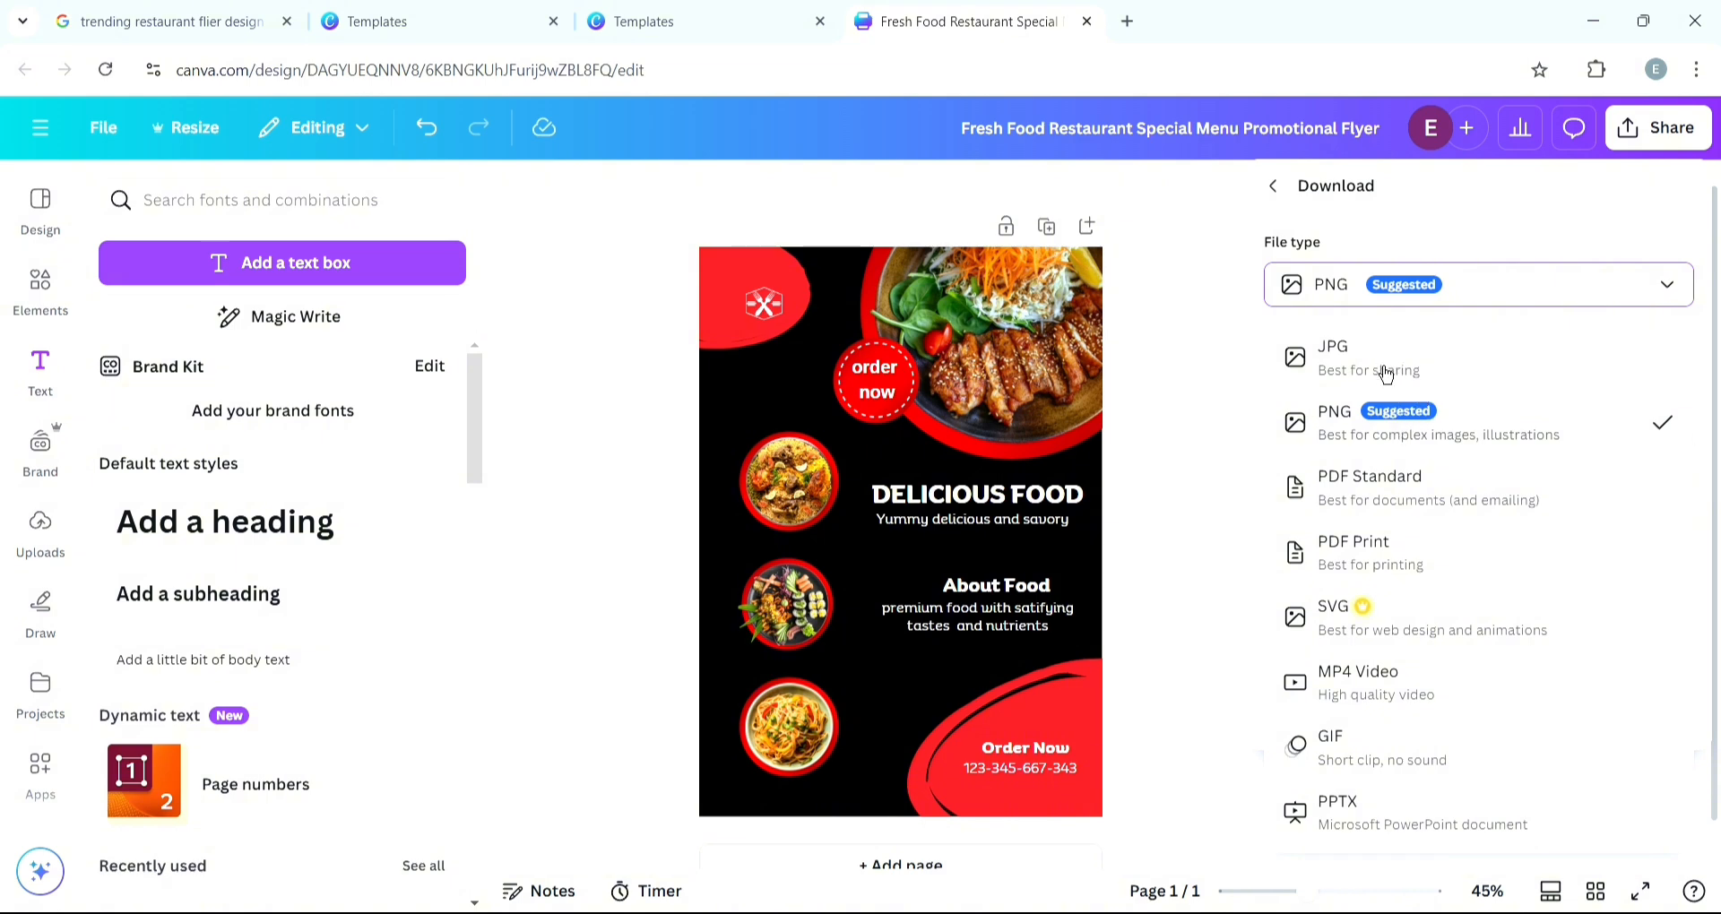
pyautogui.click(1362, 428)
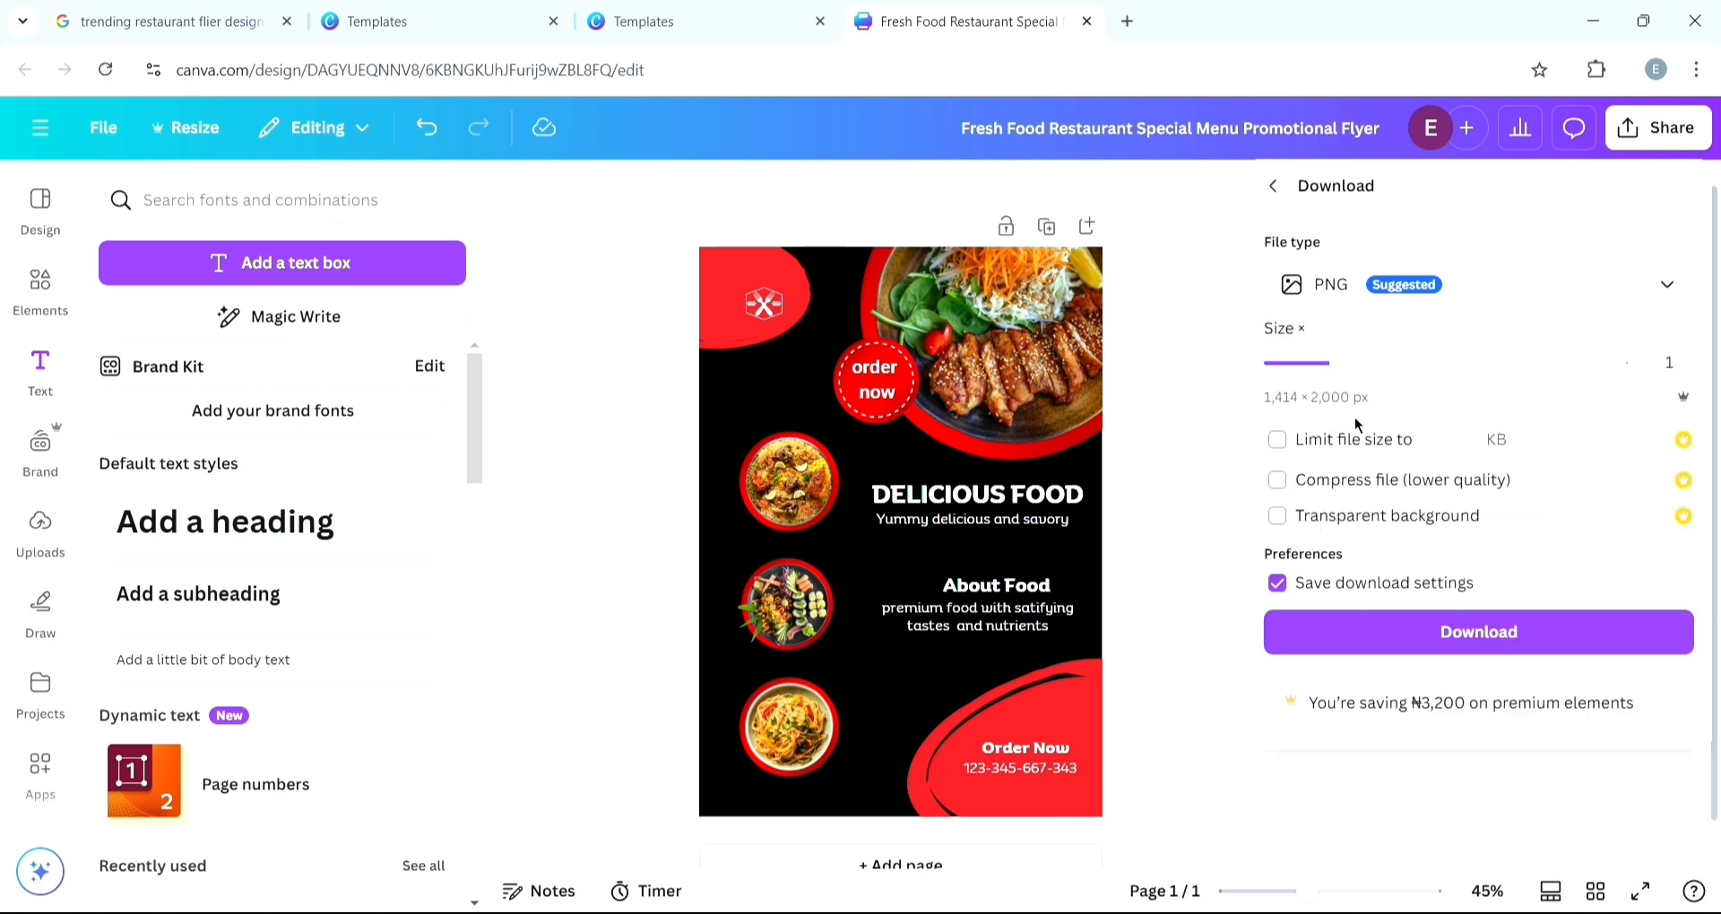
pyautogui.click(1432, 646)
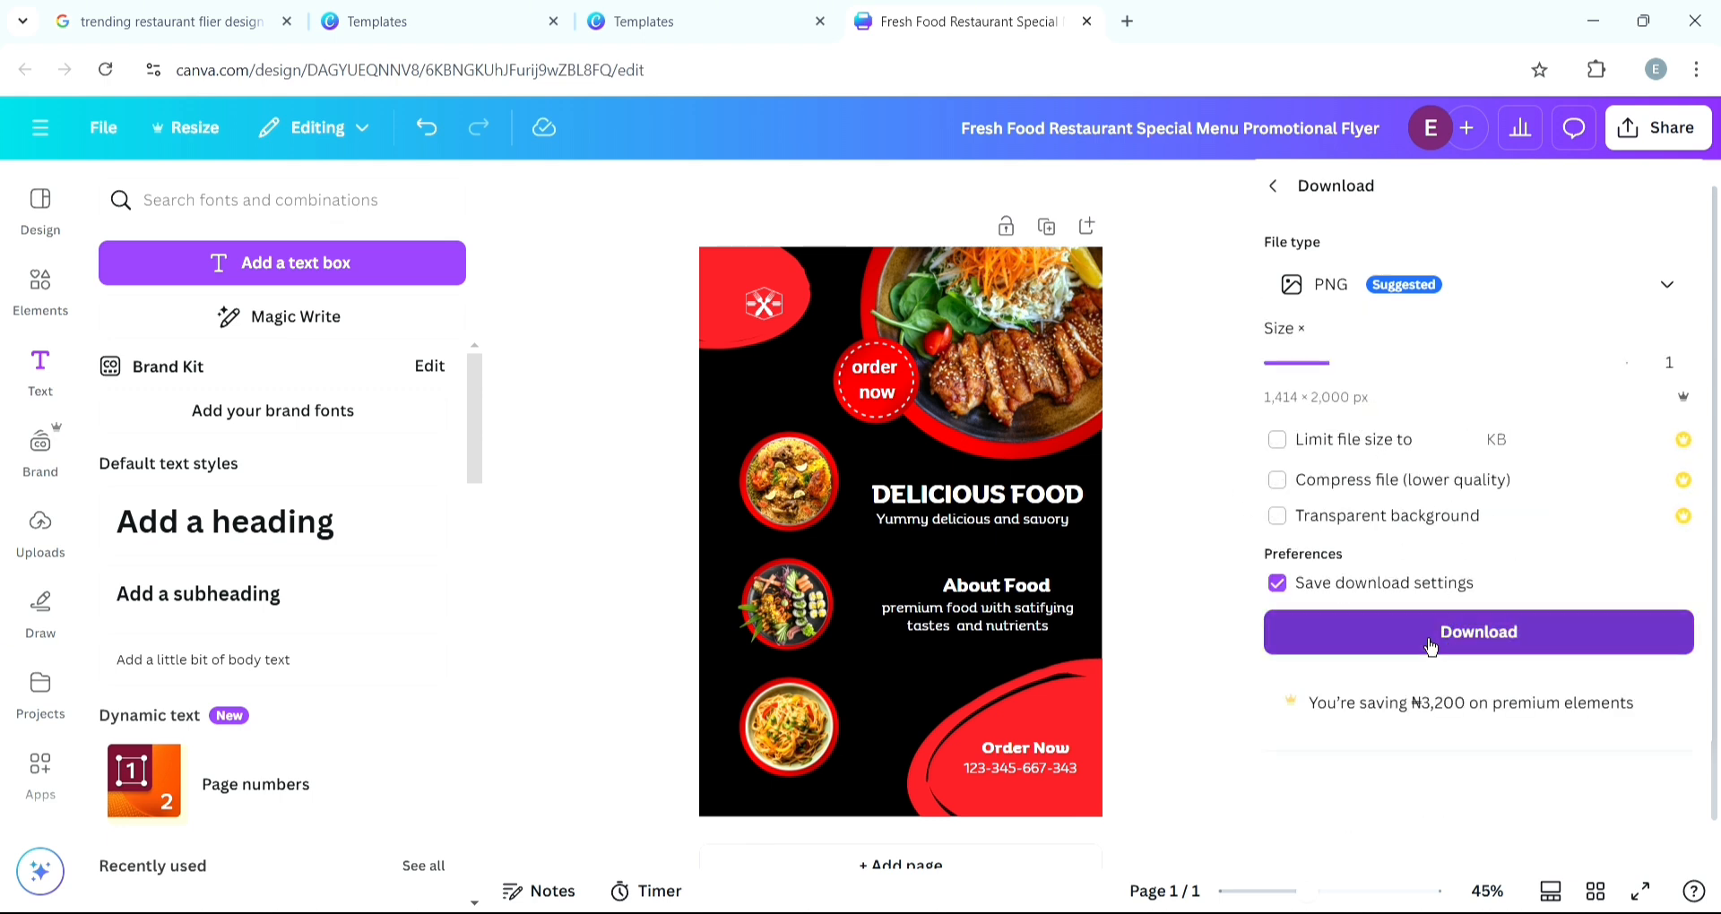